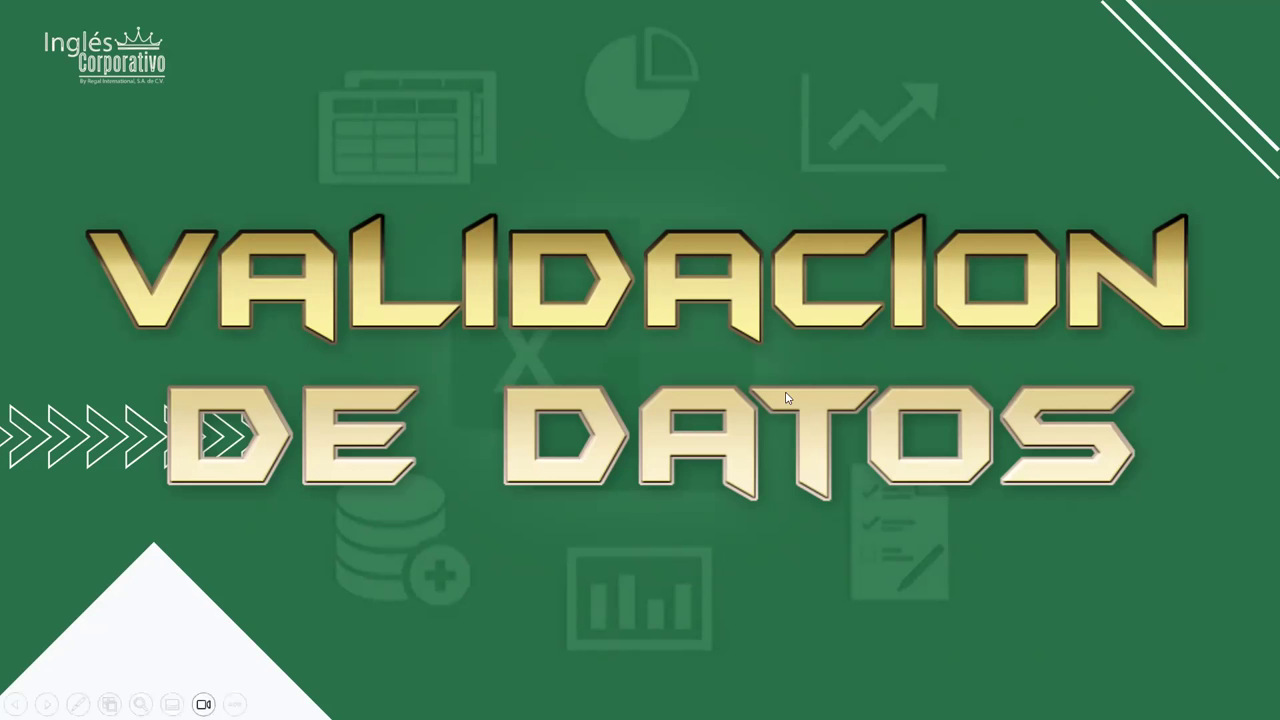
# Advance the slideshow from the title slide to the slide defining data validation
pyautogui.press('Right')
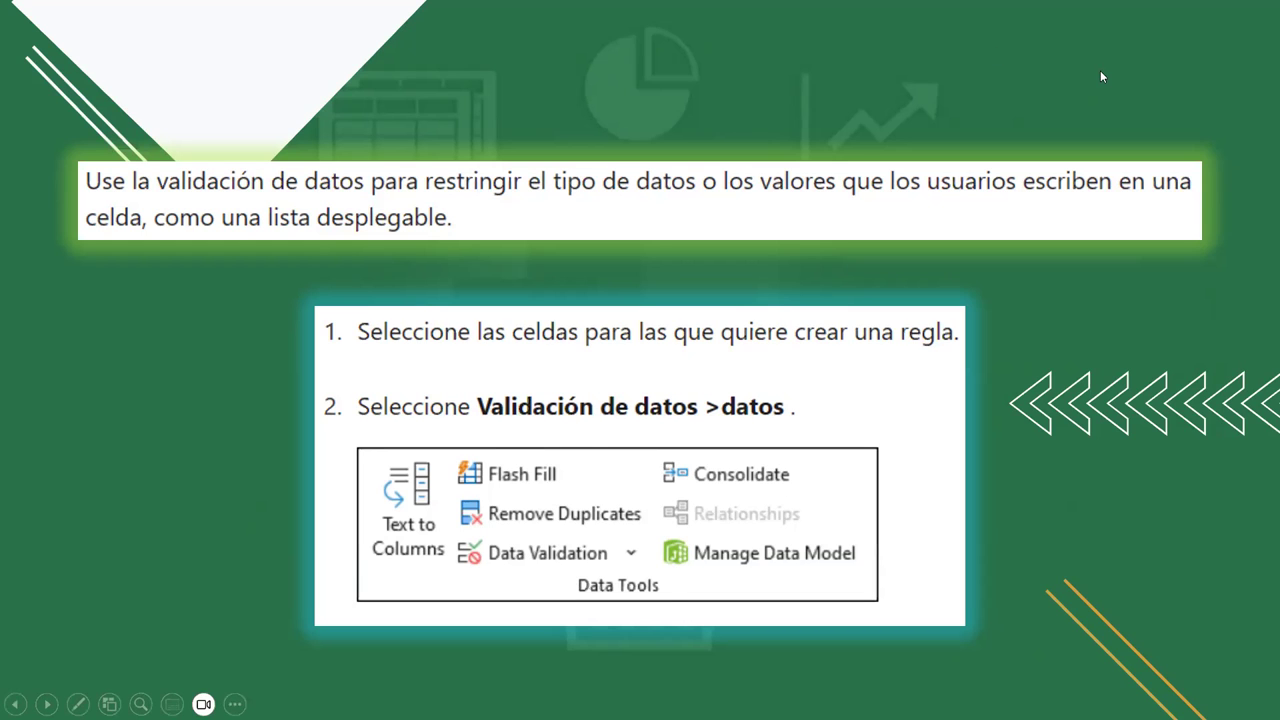
# Advance to the step 3 slide listing the options from Número entero to Personalizado
pyautogui.click(1019, 316)
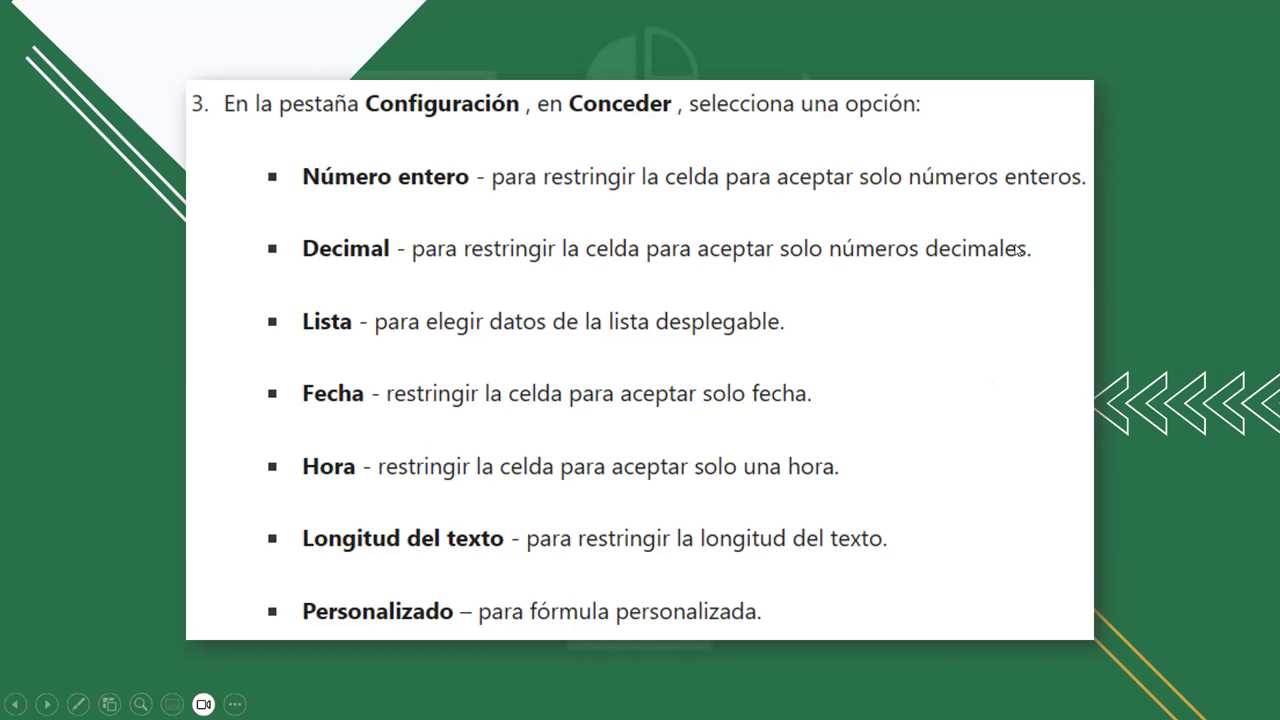
# Advance to the slide showing steps 4 through 9 of data validation
pyautogui.click(886, 238)
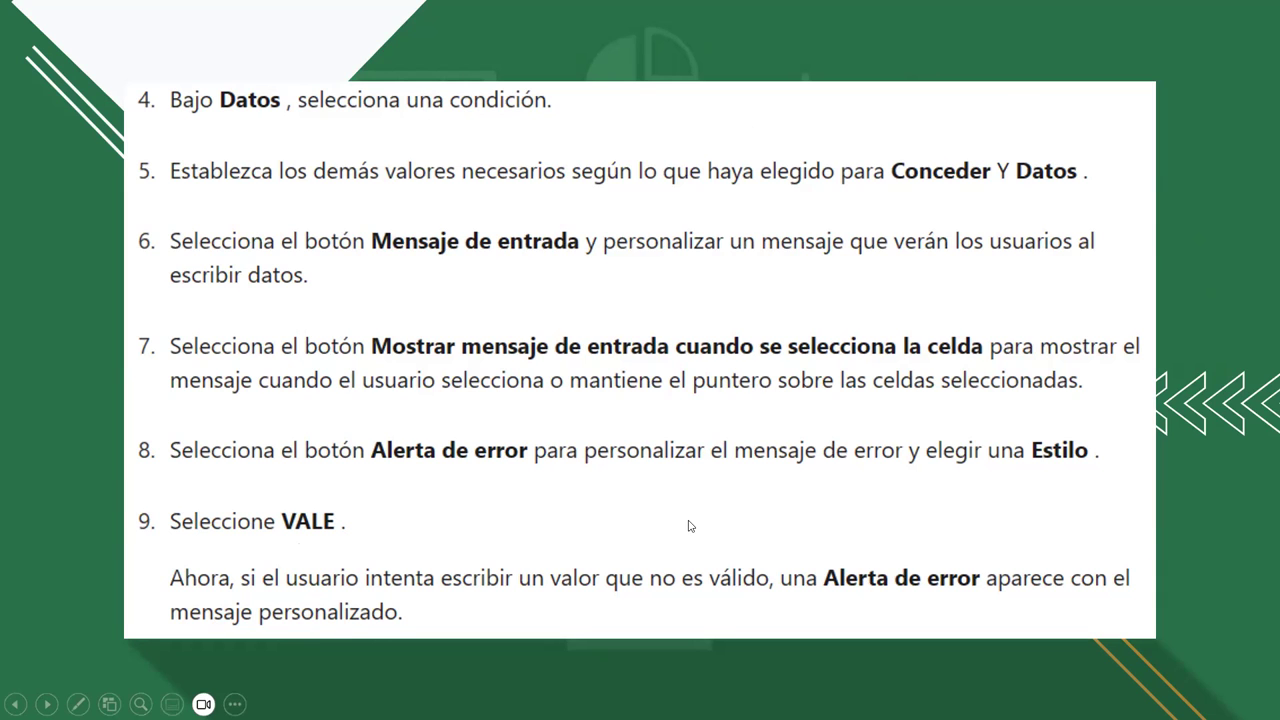
# Advance to the '¿Cuándo es útil la validación de datos?' slide
pyautogui.click(929, 447)
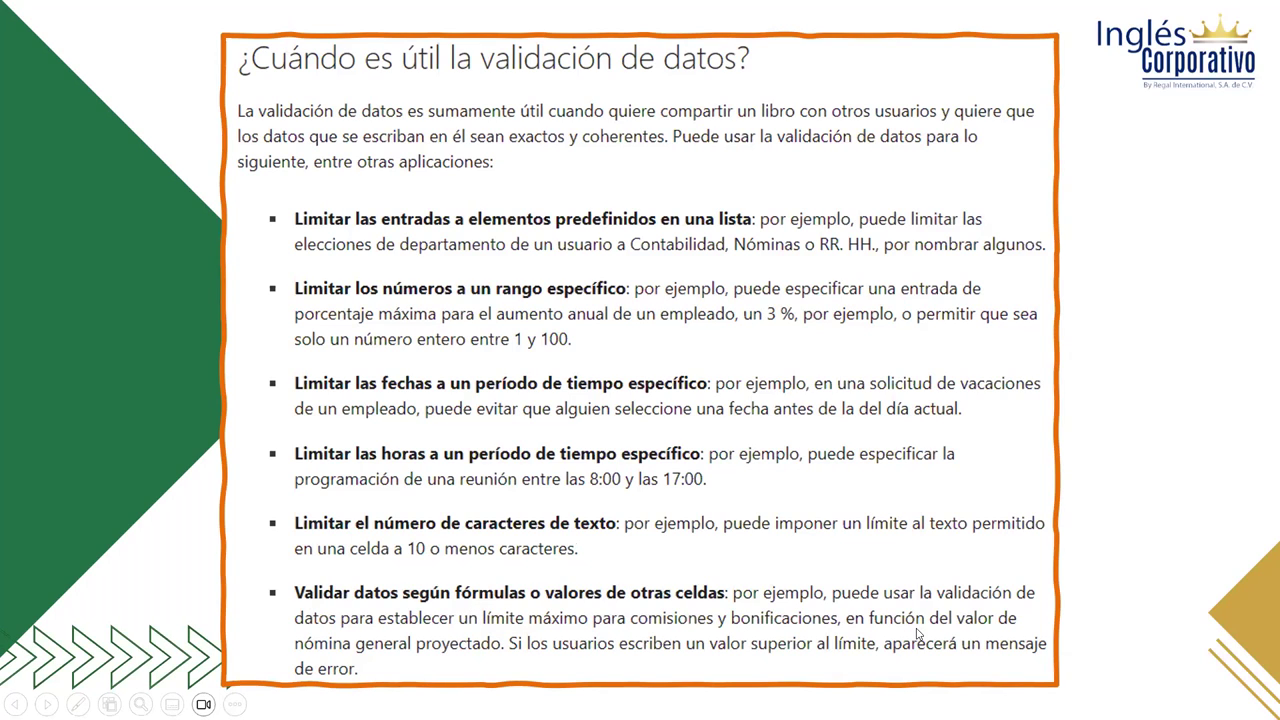
# Advance to the EJEMPLOS title slide
pyautogui.click(1031, 425)
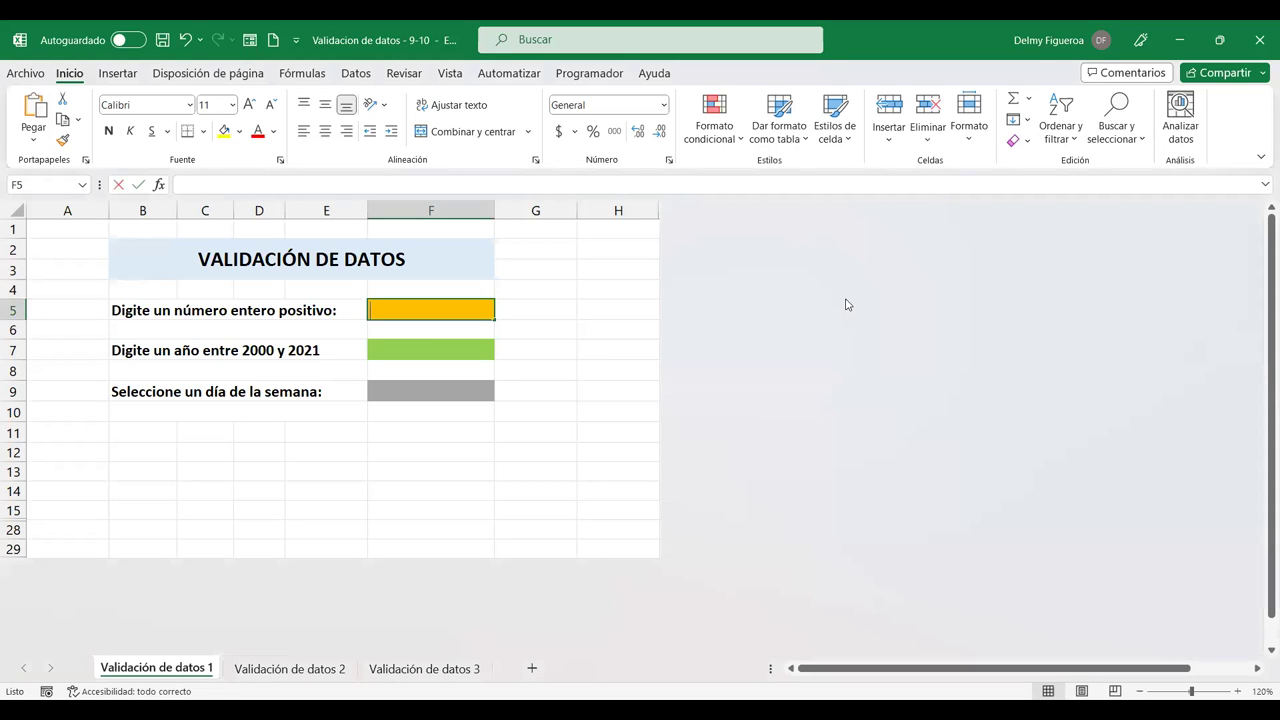
# Enter 2 in F5, then confirm -2 is rejected and cancel the error
pyautogui.write('2')
pyautogui.press('Return')
pyautogui.press('Up')
pyautogui.write('-2')
pyautogui.press('Return')
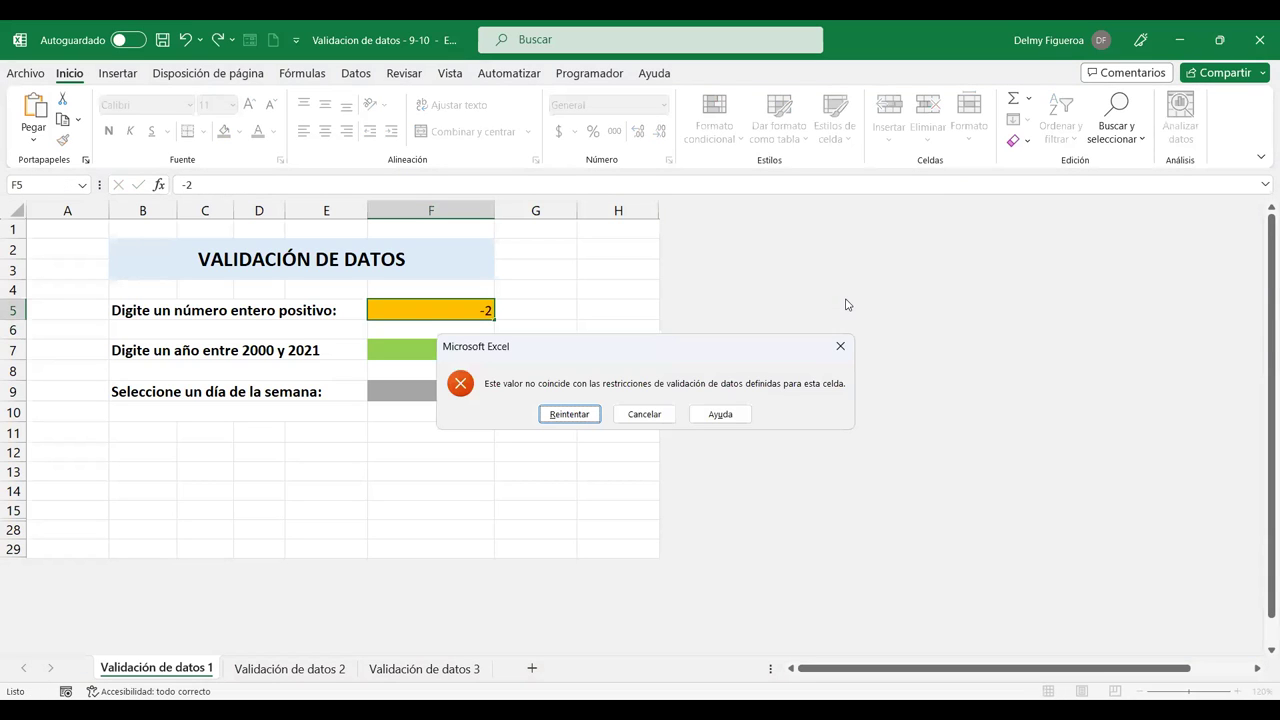
pyautogui.click(838, 347)
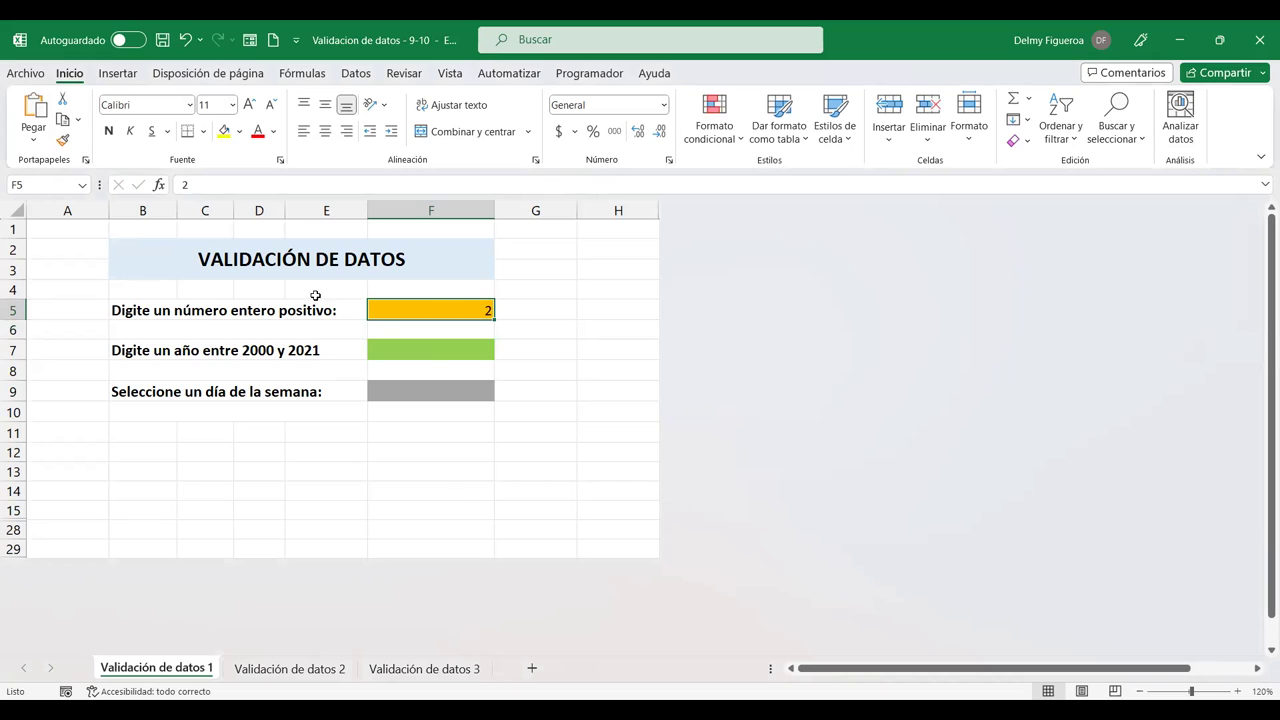
# Enter 2020 in F7, then confirm 2030 is rejected and dismiss the error
pyautogui.click(435, 347)
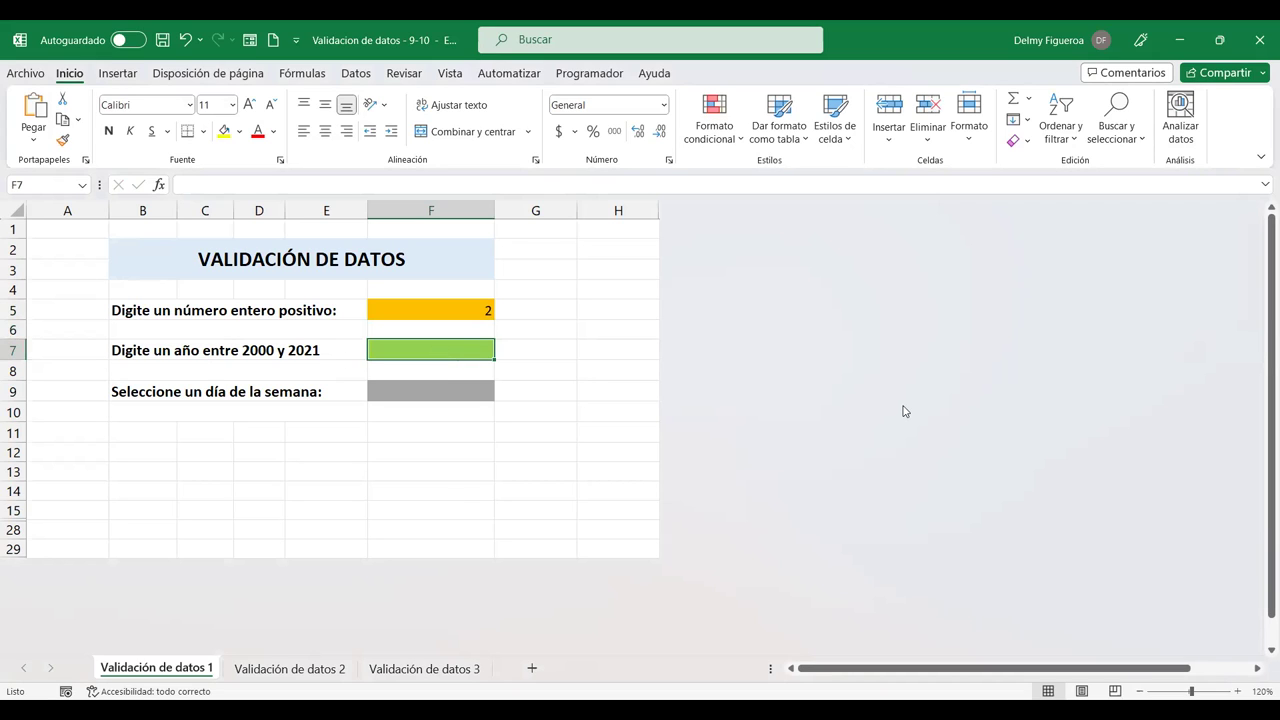
pyautogui.write('2020')
pyautogui.press('Return')
pyautogui.press('Up')
pyautogui.write('2030')
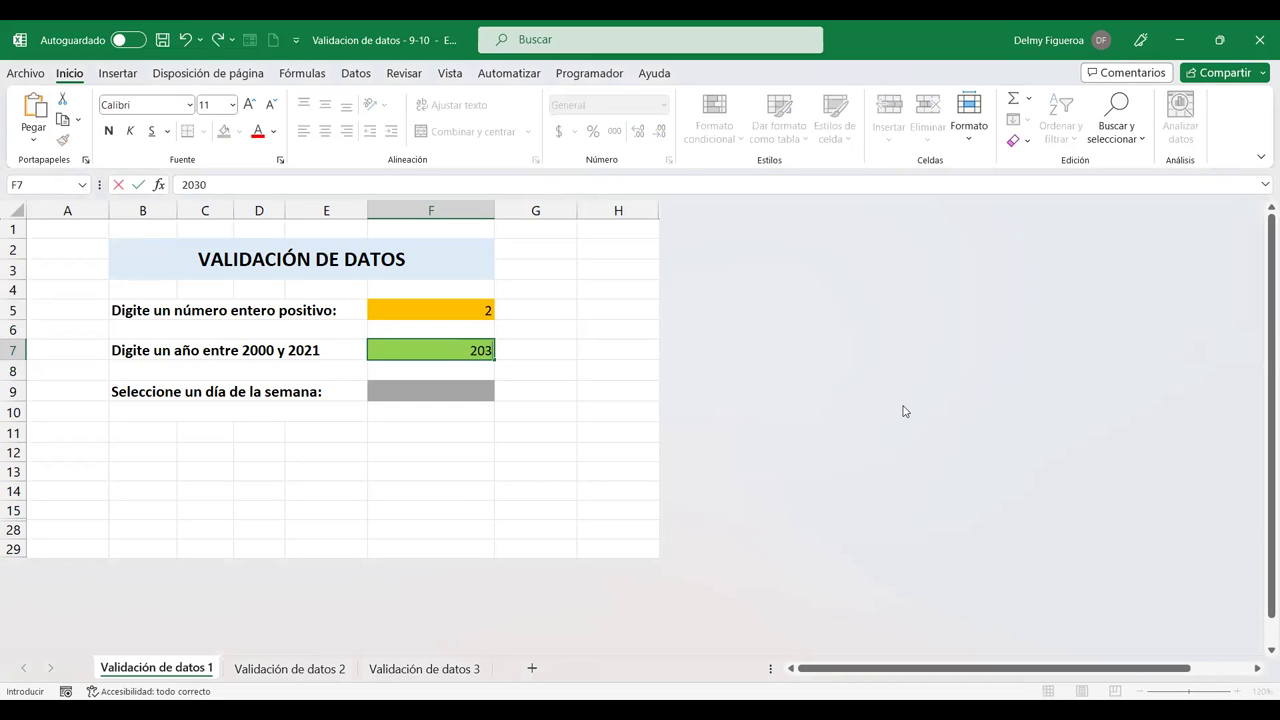
pyautogui.press('Return')
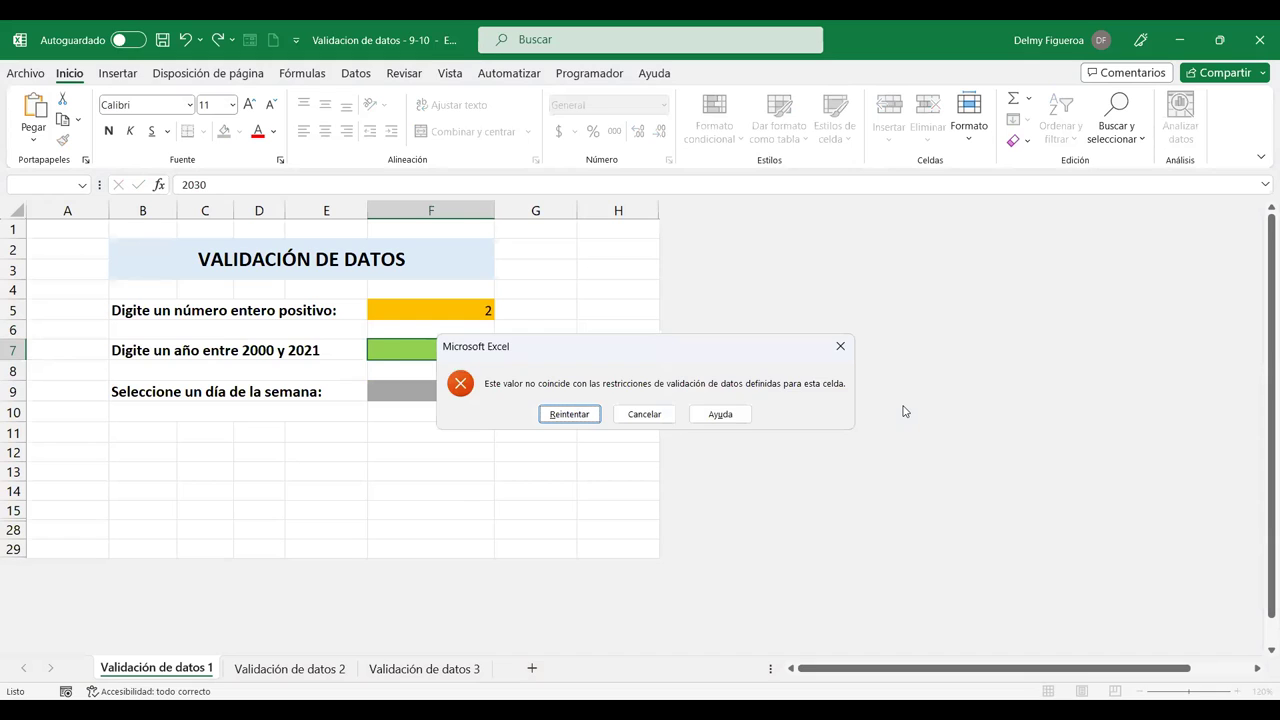
pyautogui.press('Escape')
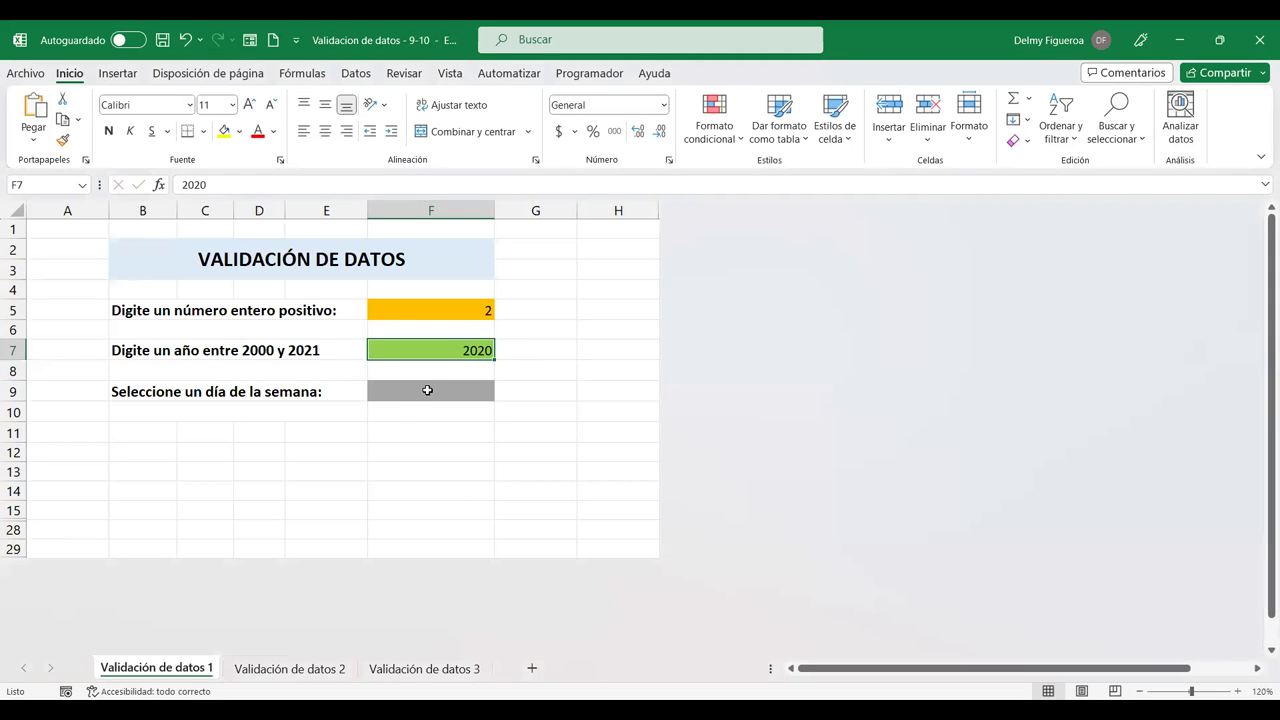
# Open F9's weekday dropdown and close it without choosing a day
pyautogui.click(427, 390)
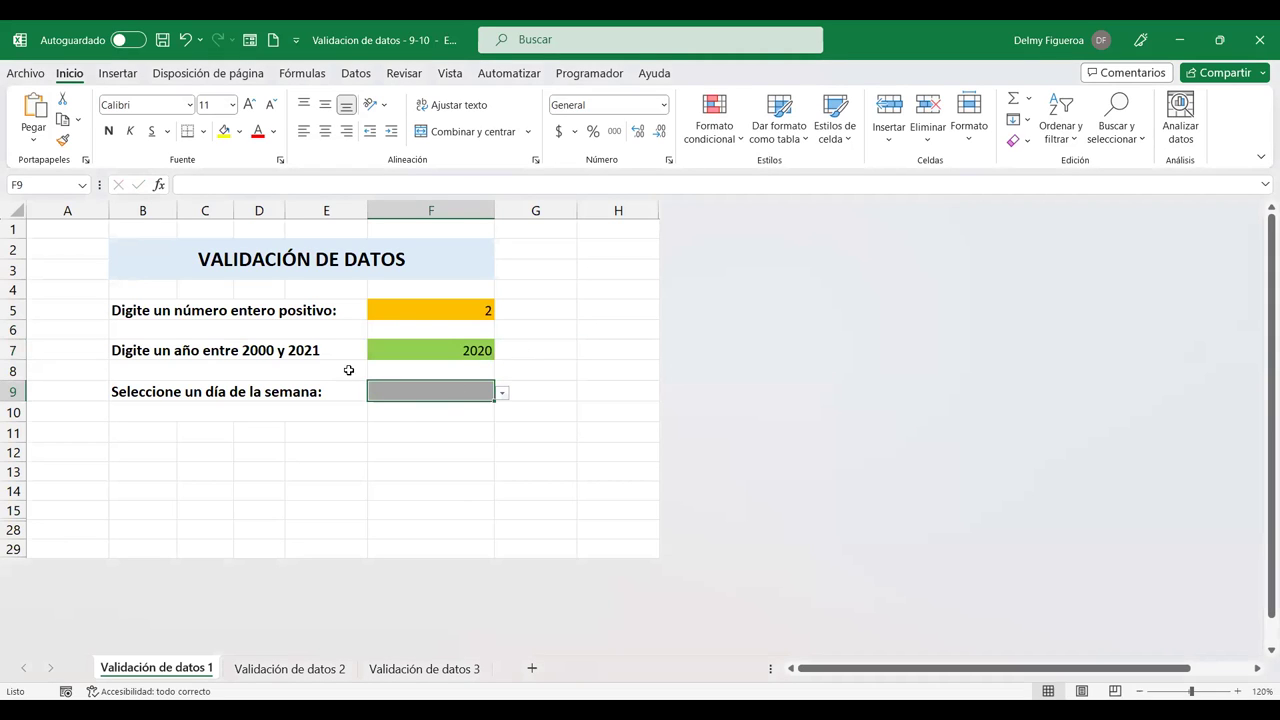
pyautogui.click(503, 394)
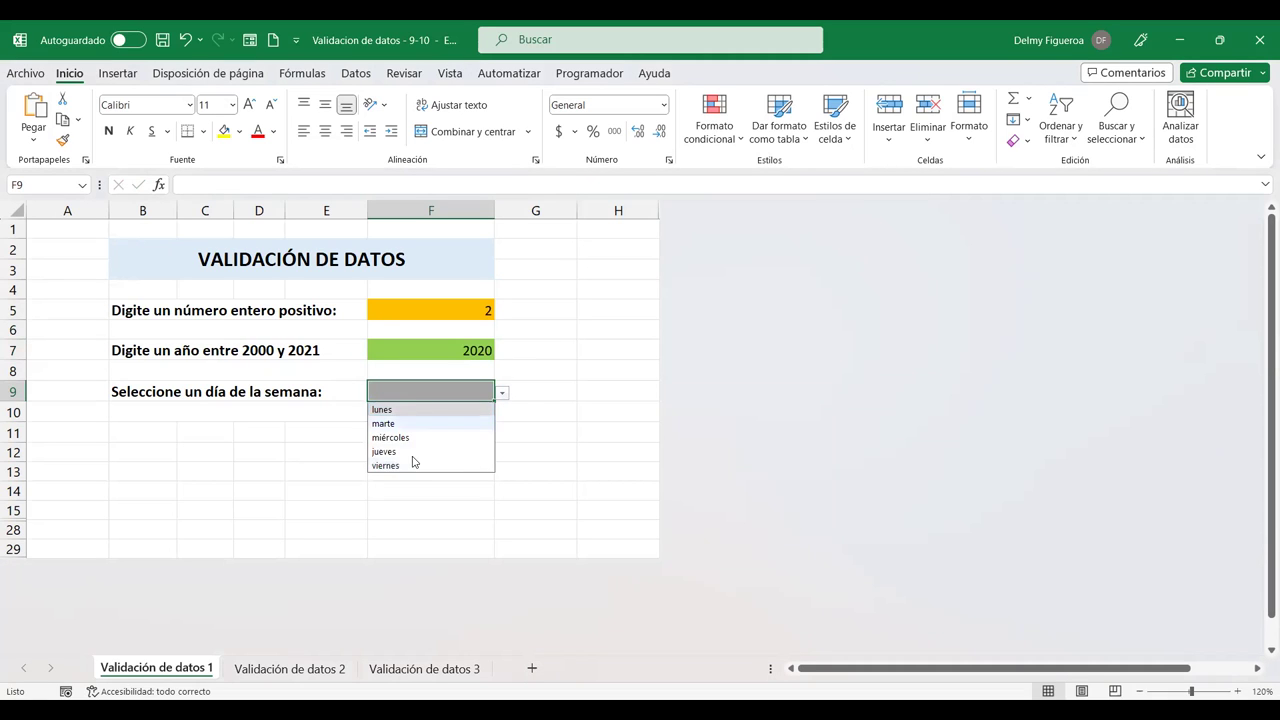
pyautogui.click(260, 472)
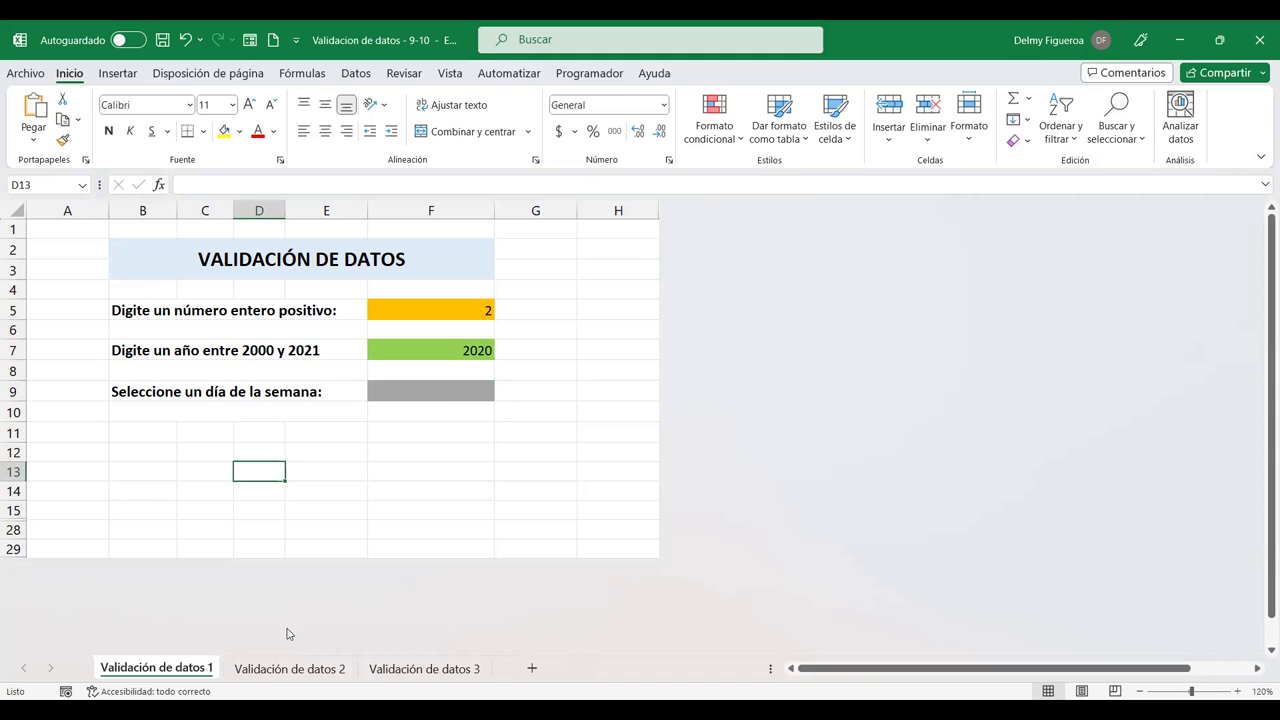
# Switch to the Validación de datos 2 sheet and move to the Sueldo column to view its input message
pyautogui.click(303, 679)
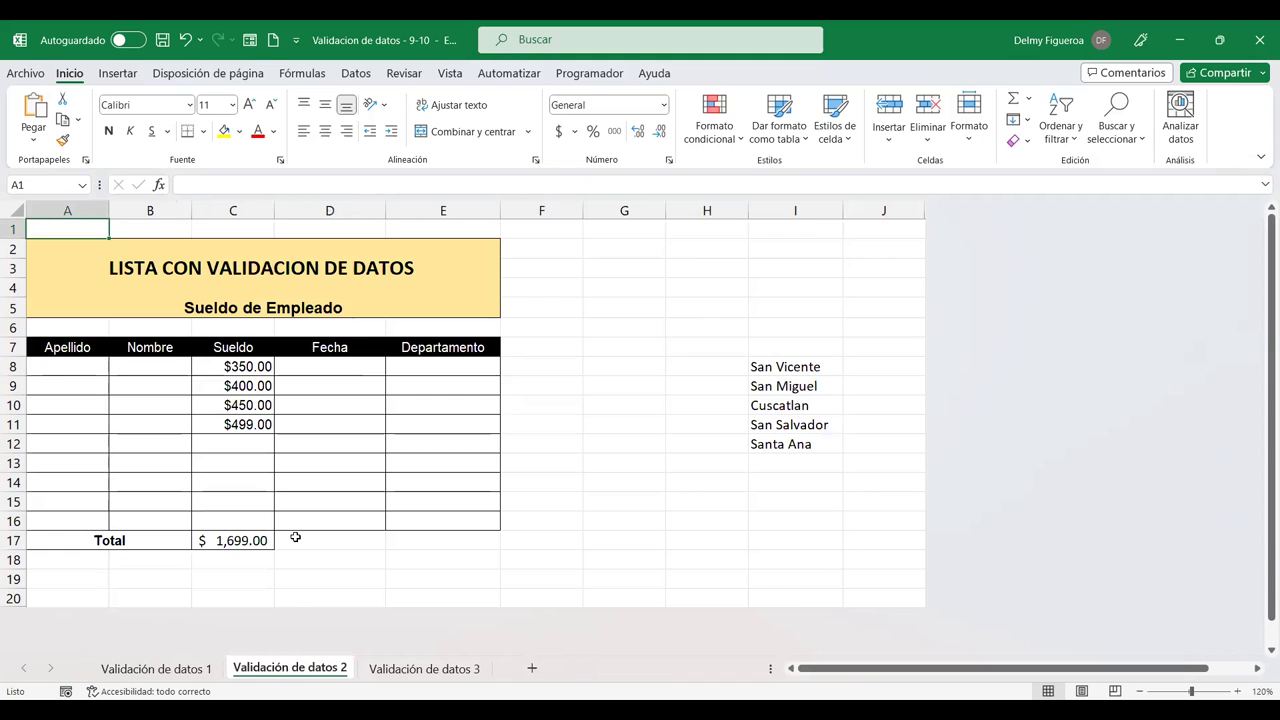
pyautogui.click(76, 366)
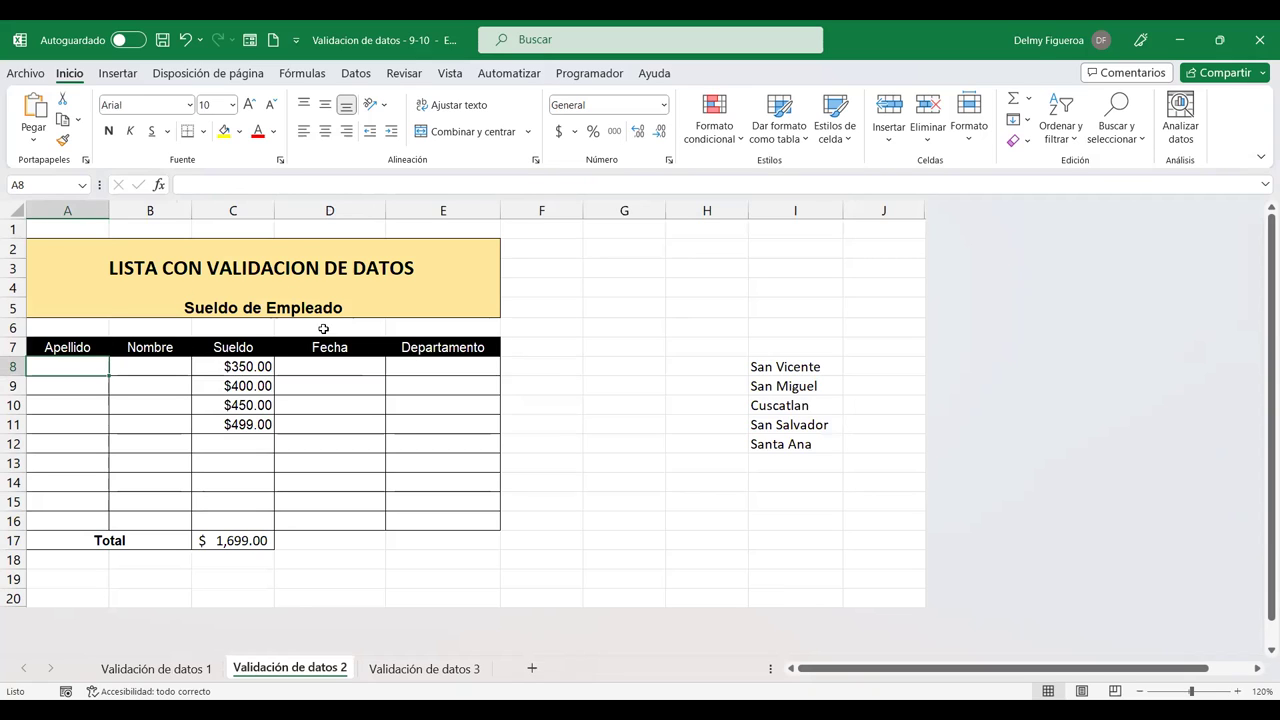
pyautogui.click(149, 367)
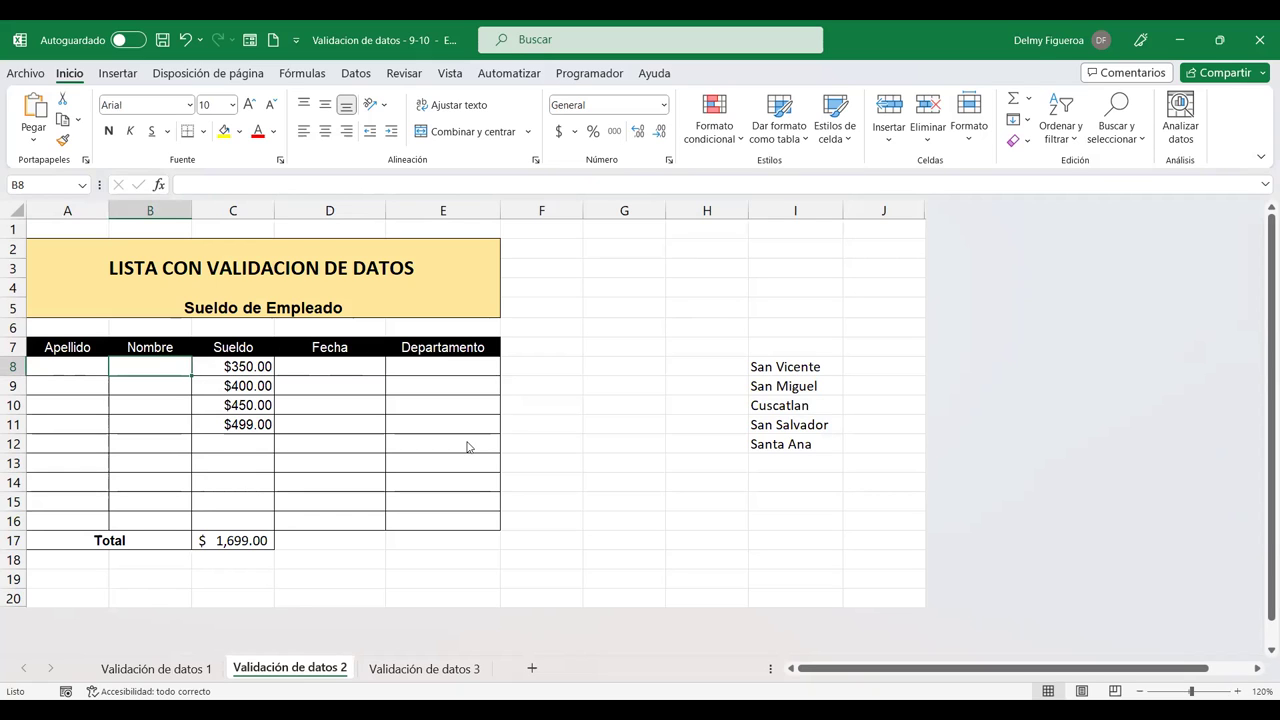
pyautogui.press('Right')
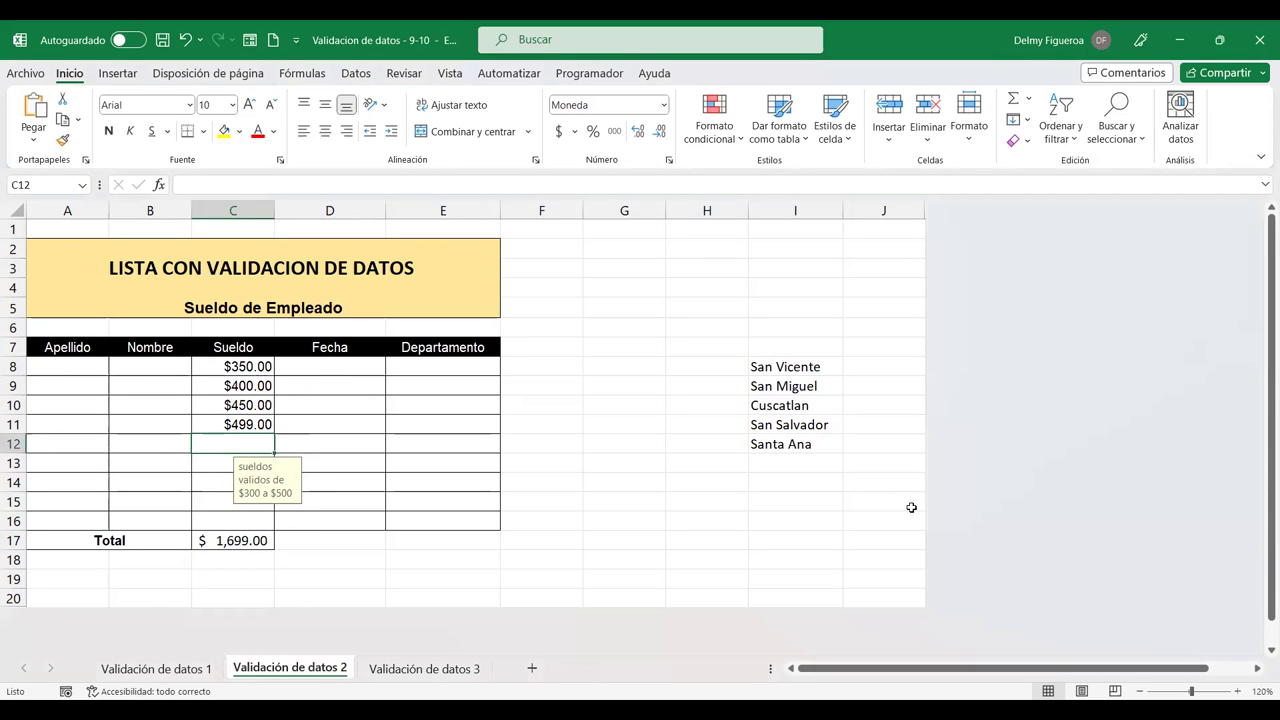
# Check that salaries 250 and 600 are rejected, then enter 350 in C12
pyautogui.write('250')
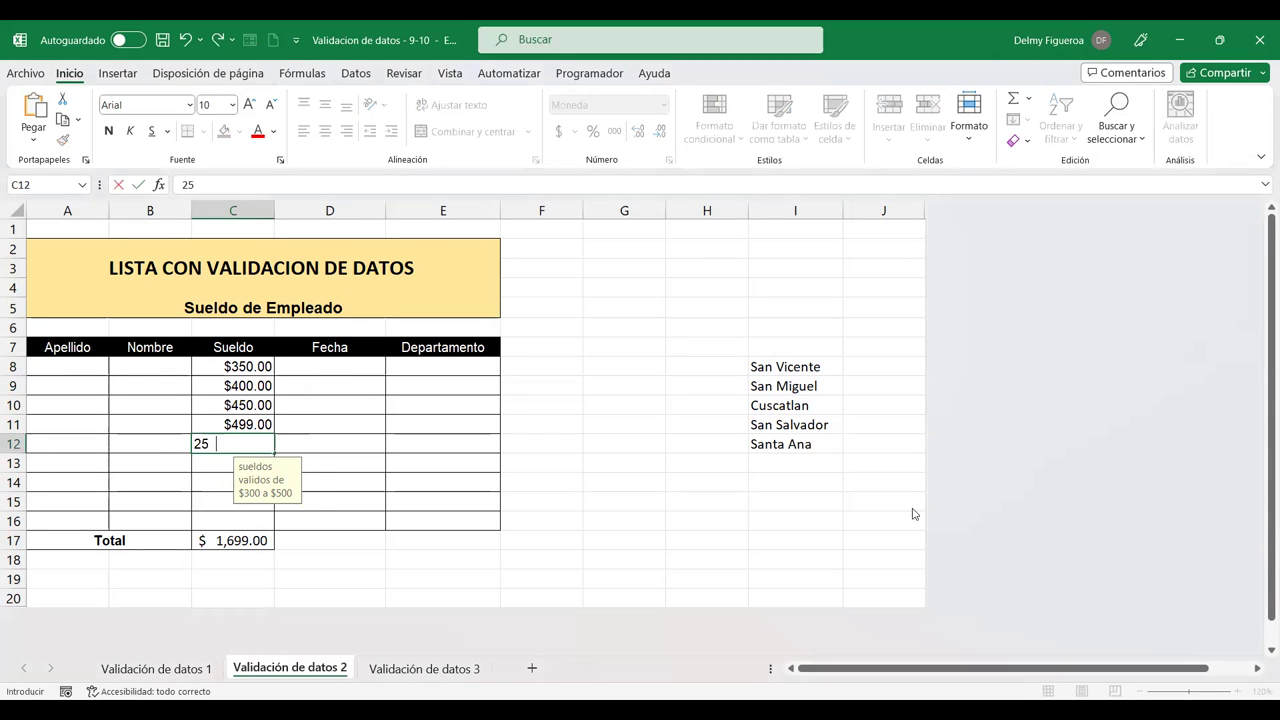
pyautogui.press('Return')
pyautogui.press('Escape')
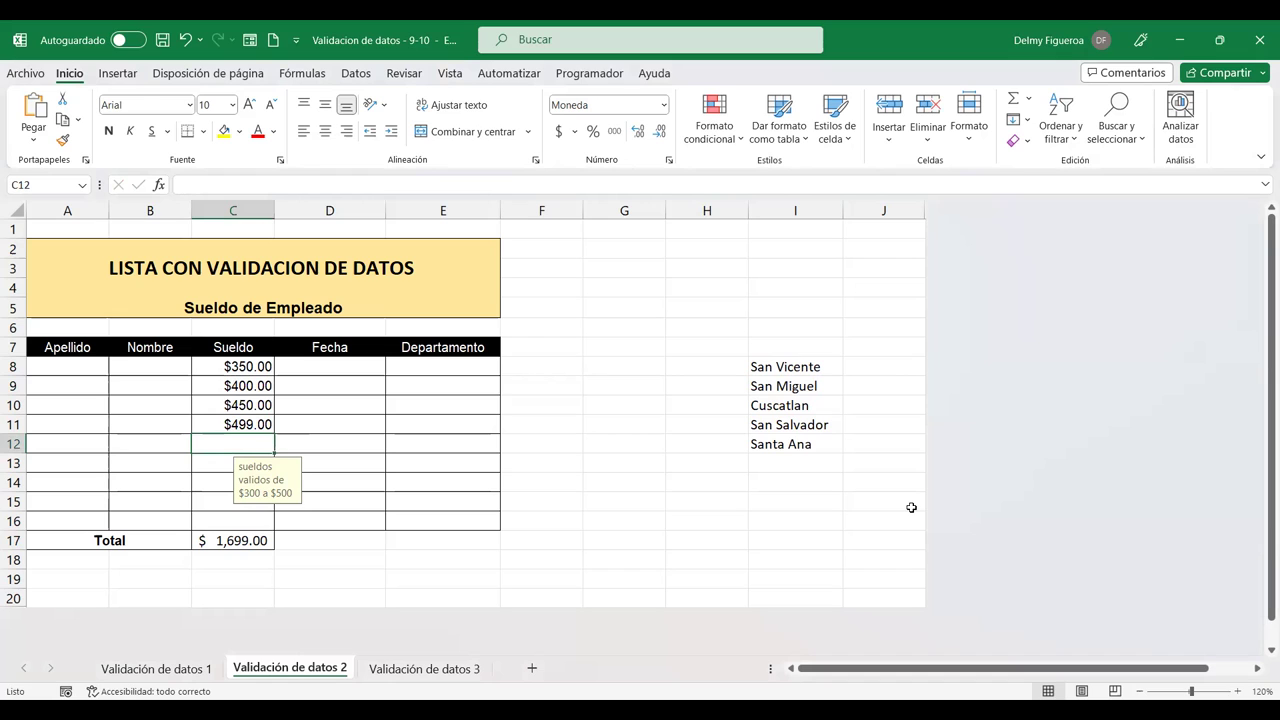
pyautogui.write('600')
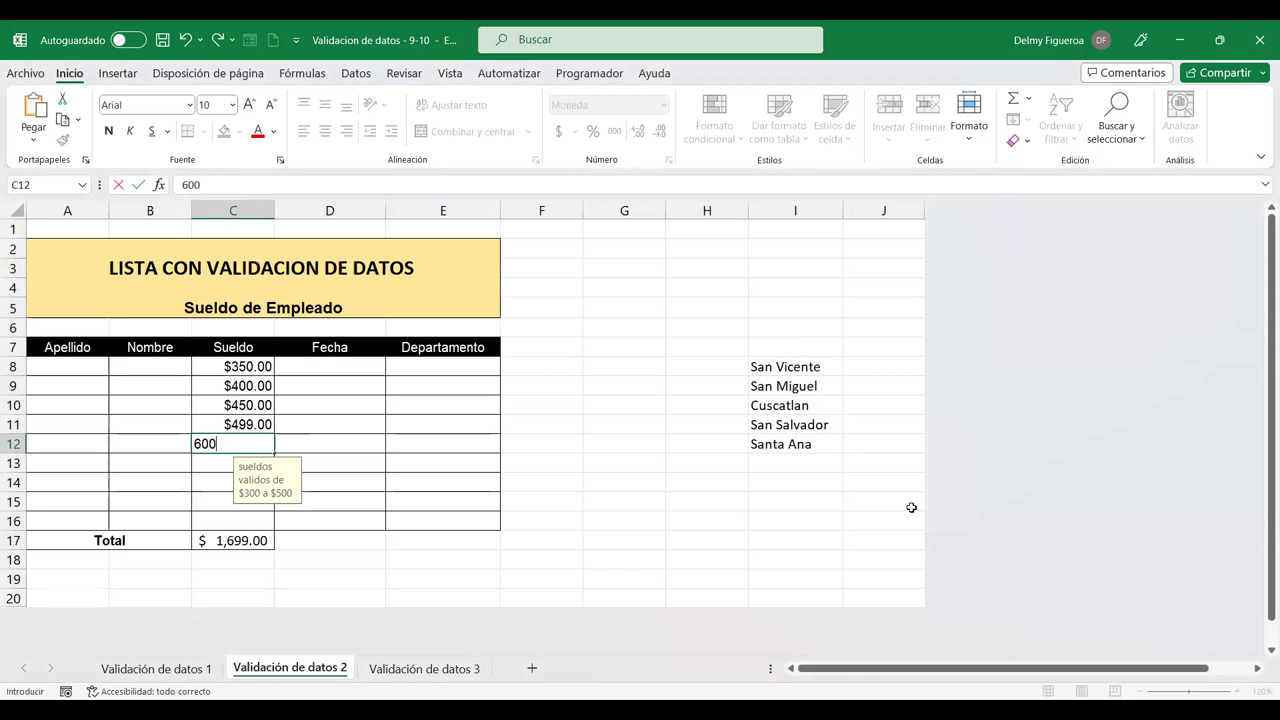
pyautogui.press('Return')
pyautogui.press('Escape')
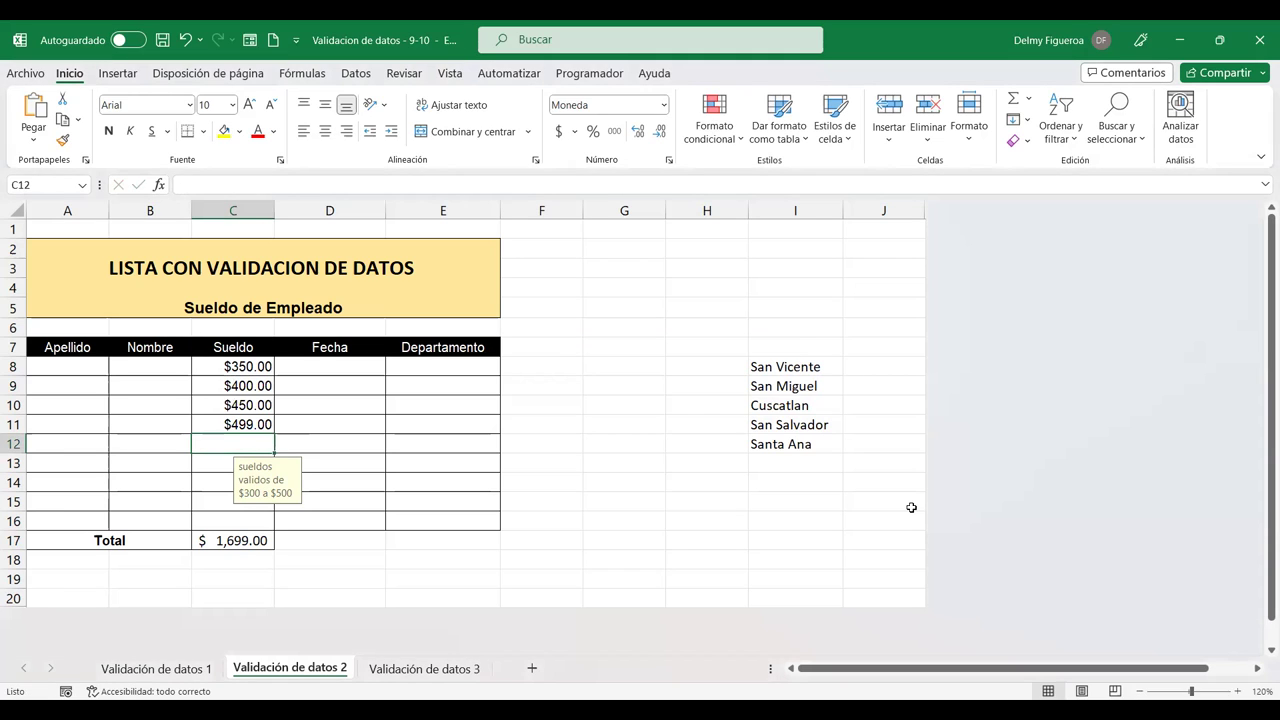
pyautogui.write('350')
pyautogui.press('Return')
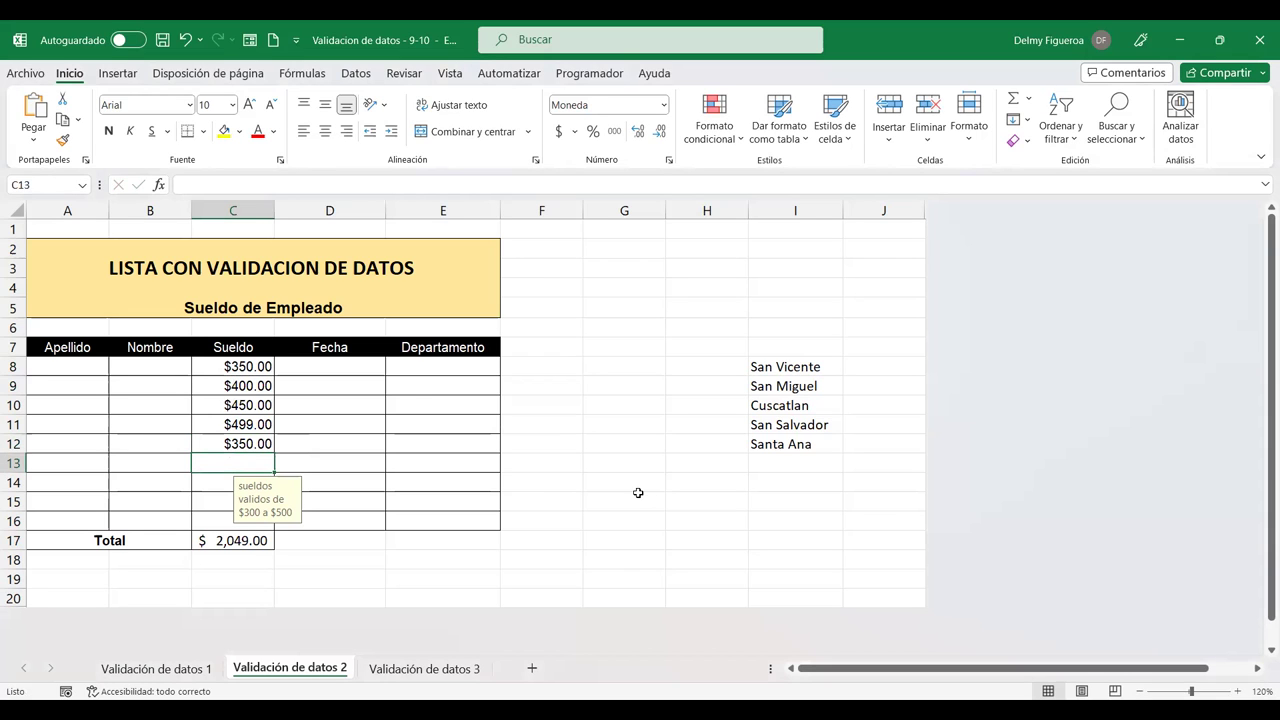
pyautogui.click(363, 361)
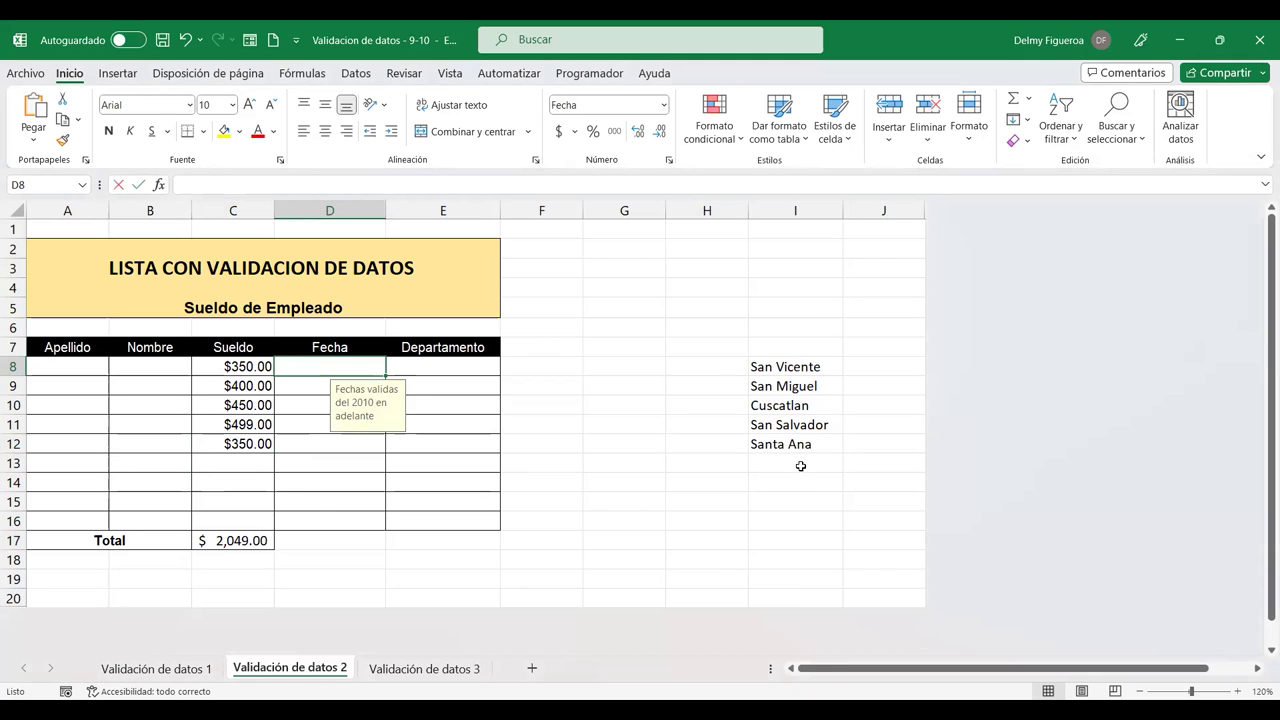
# Enter 17/7/2020 in D8 and confirm 17/7/2009 is rejected in D9, leaving it empty
pyautogui.write('17/7/202')
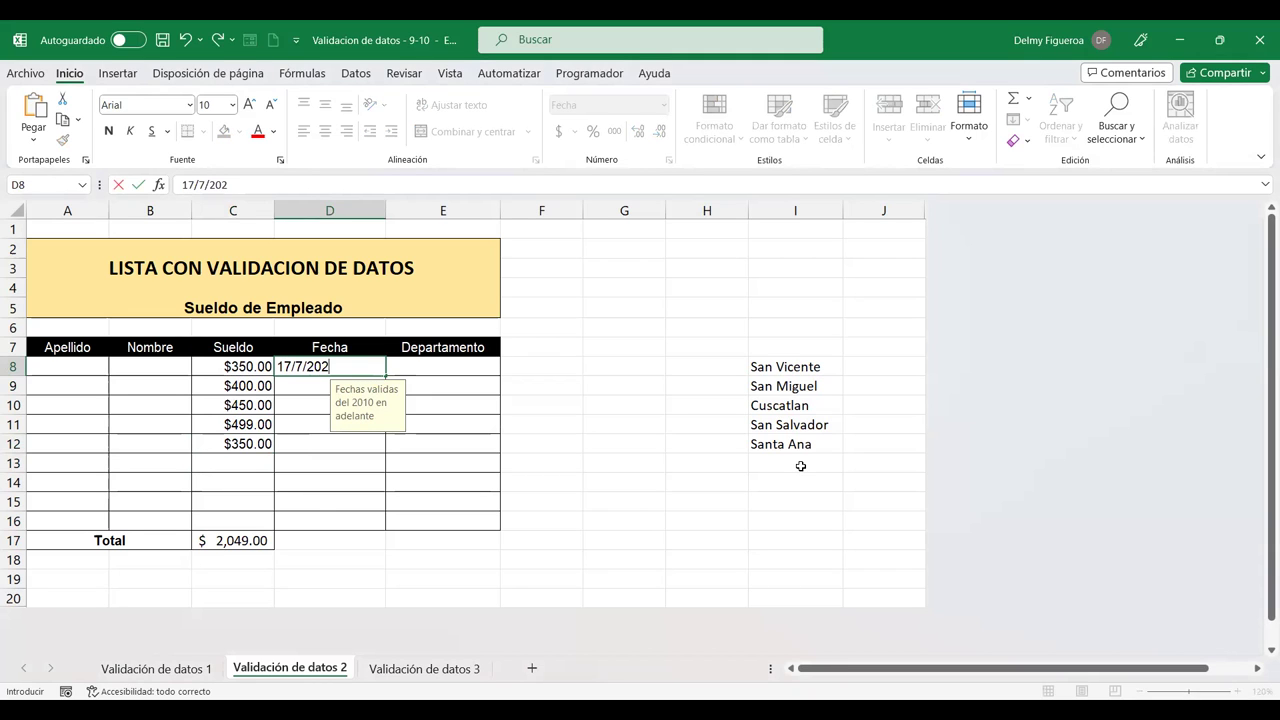
pyautogui.write('0')
pyautogui.press('Return')
pyautogui.write('17/7/2009')
pyautogui.press('Return')
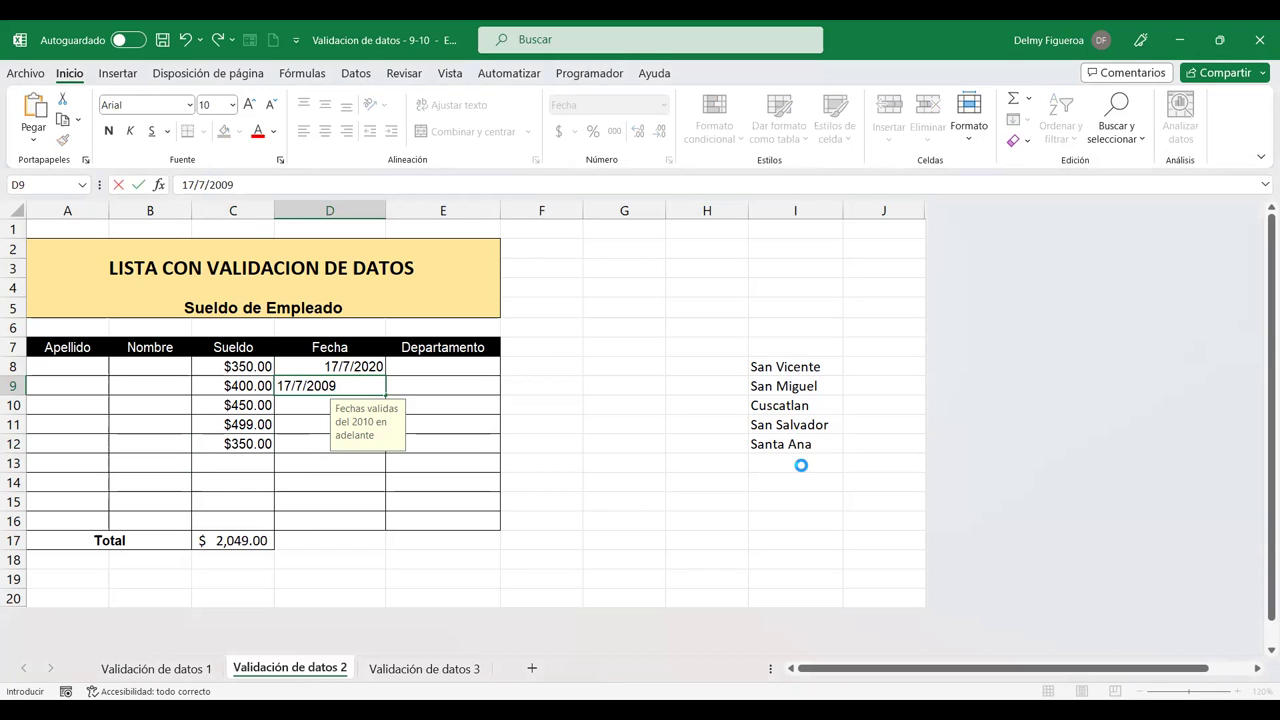
pyautogui.press('Escape')
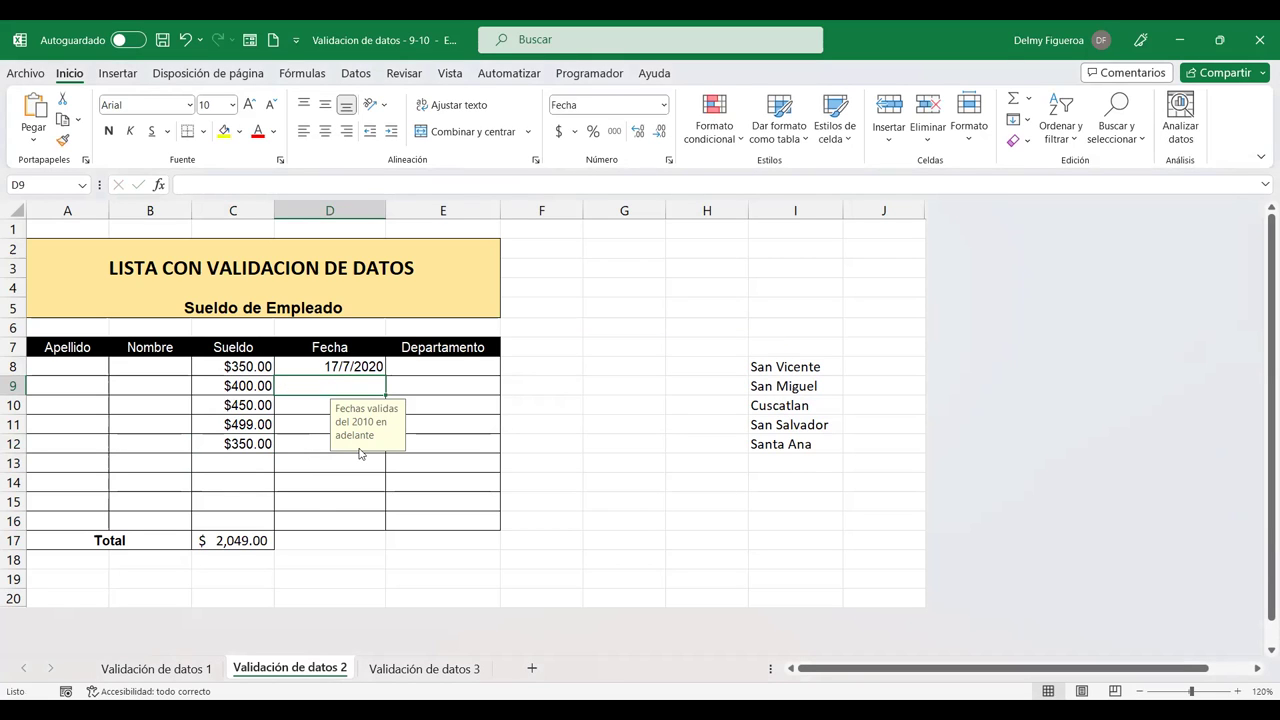
pyautogui.click(462, 372)
# Add a Lista validation to E8:E16 with source =$I$8:$I$12
pyautogui.click(464, 461)
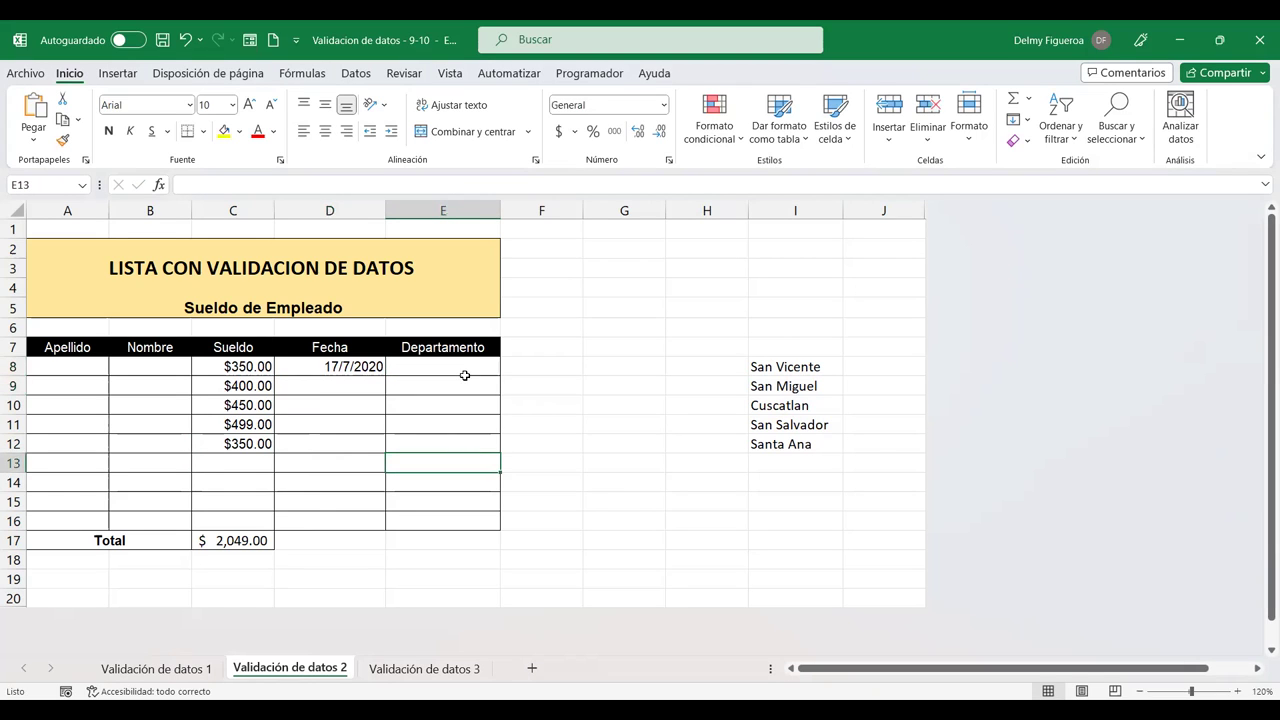
pyautogui.click(465, 368)
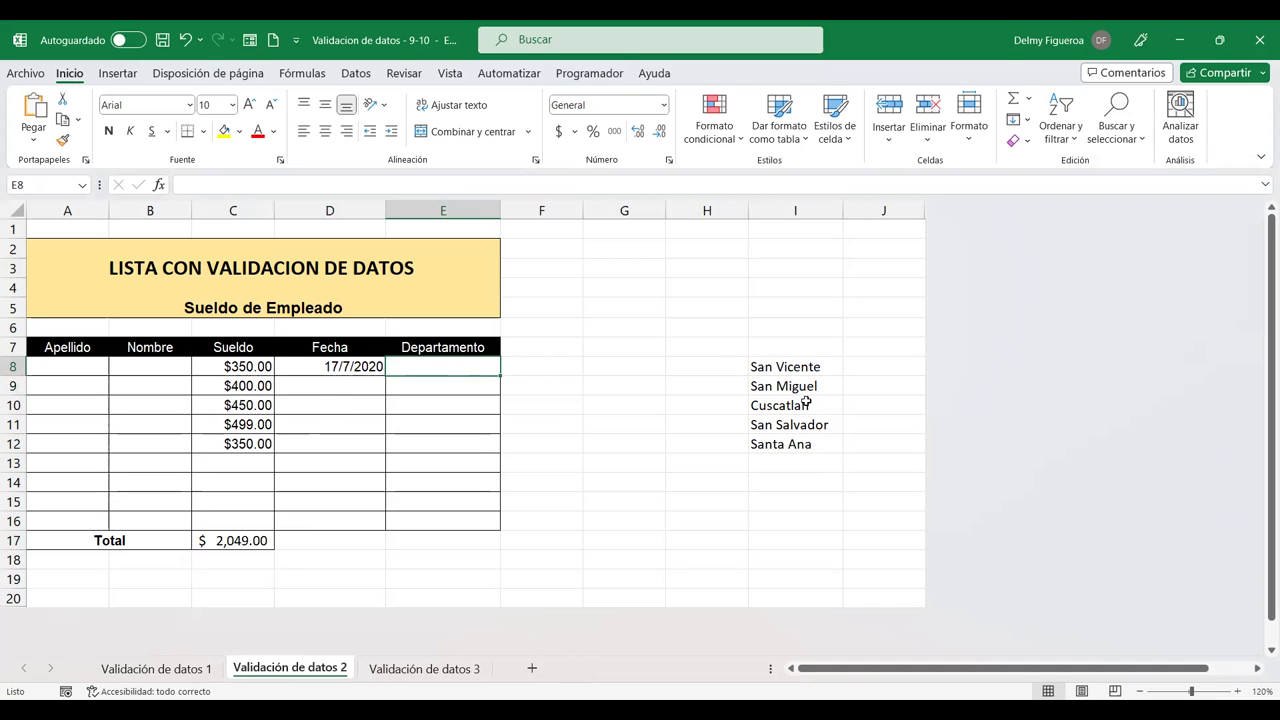
pyautogui.moveTo(470, 367)
pyautogui.mouseDown()
pyautogui.moveTo(451, 531)
pyautogui.moveTo(451, 516)
pyautogui.mouseUp()
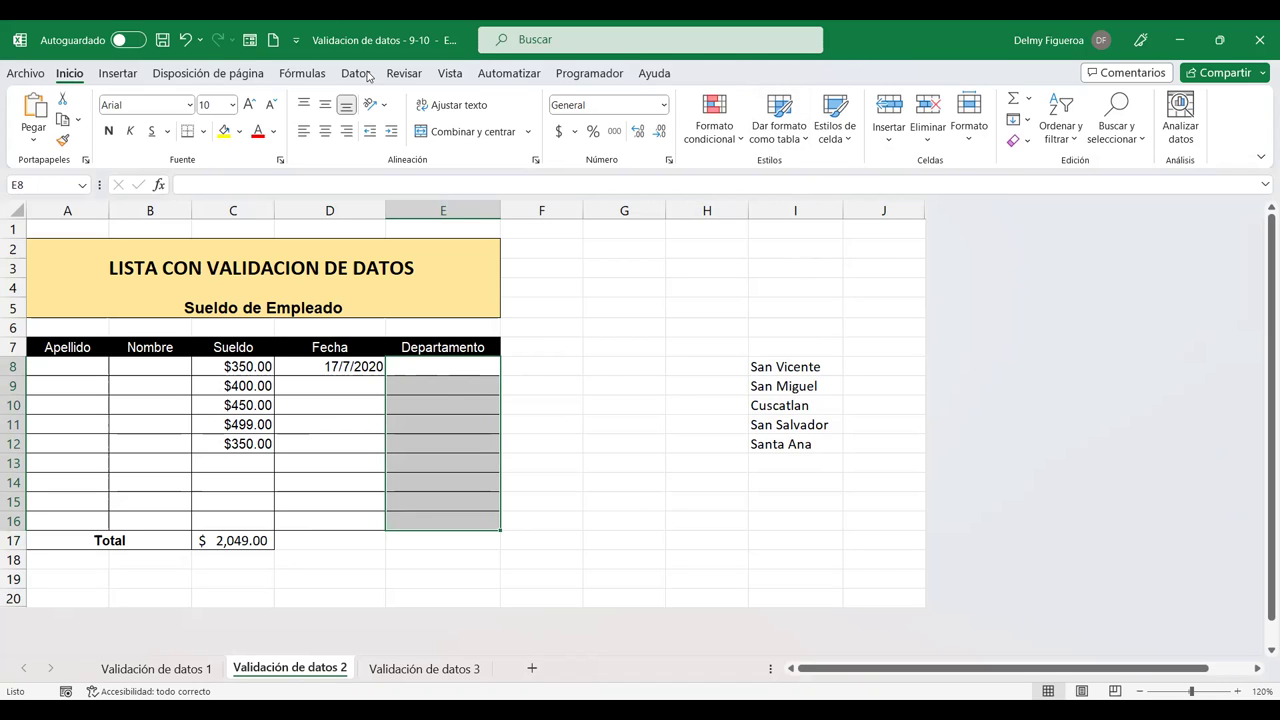
pyautogui.hotkey('alt', 'd')
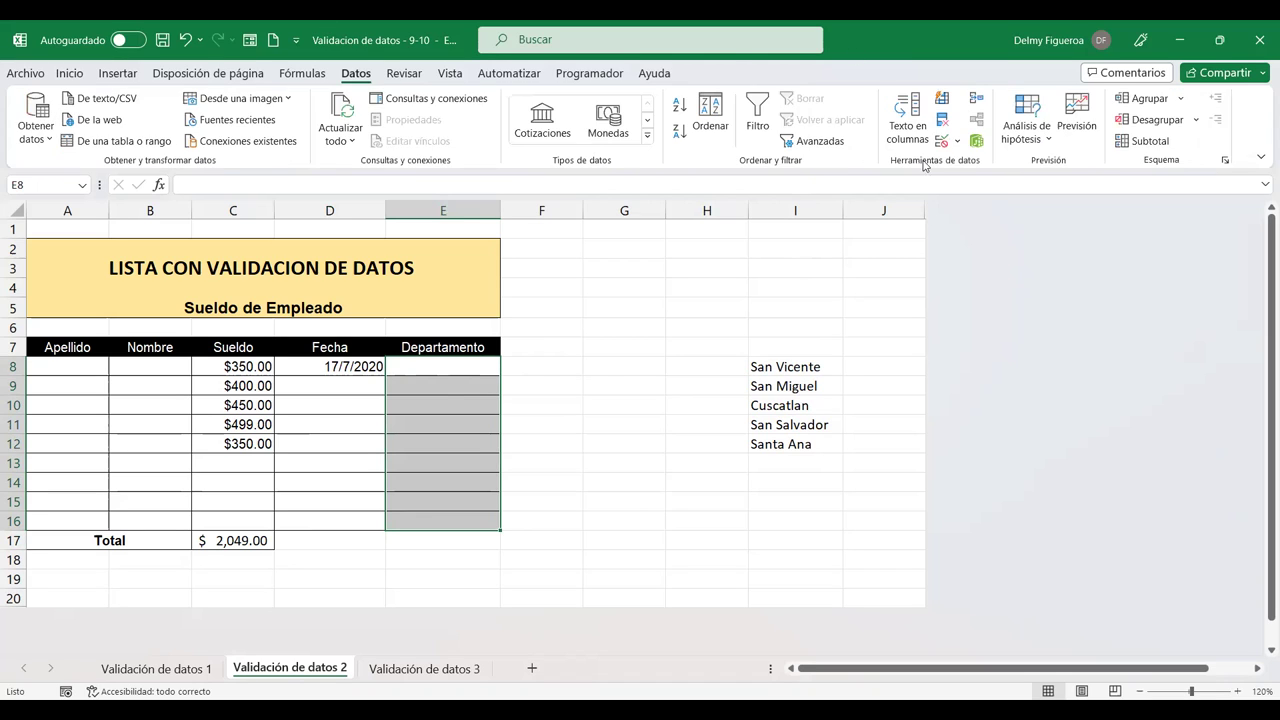
pyautogui.click(942, 145)
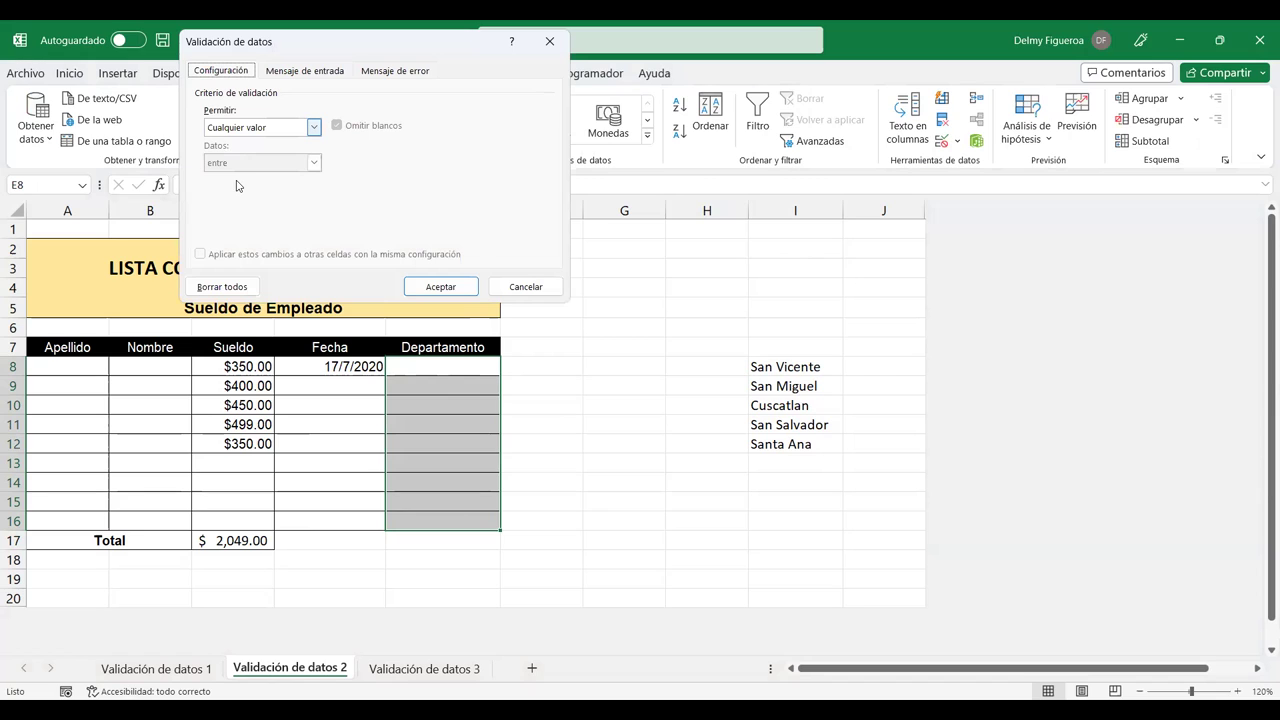
pyautogui.press('Down')
pyautogui.press('Down')
pyautogui.press('Down')
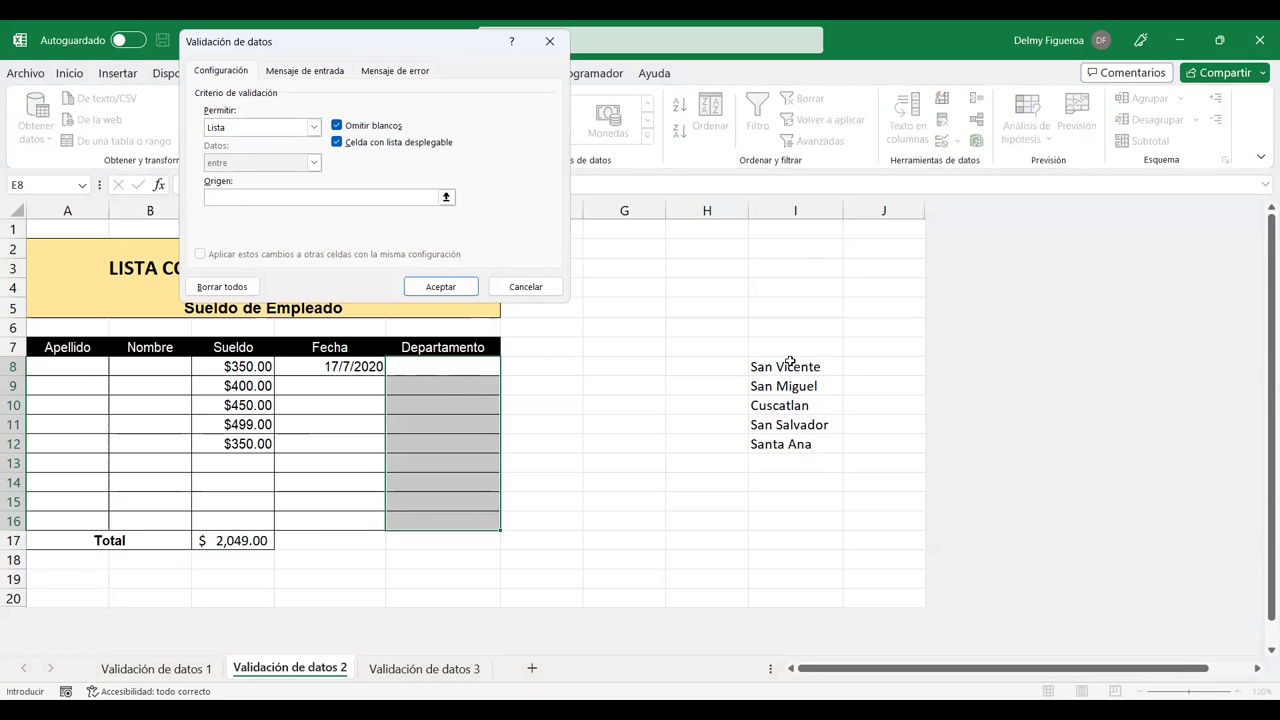
pyautogui.click(788, 366)
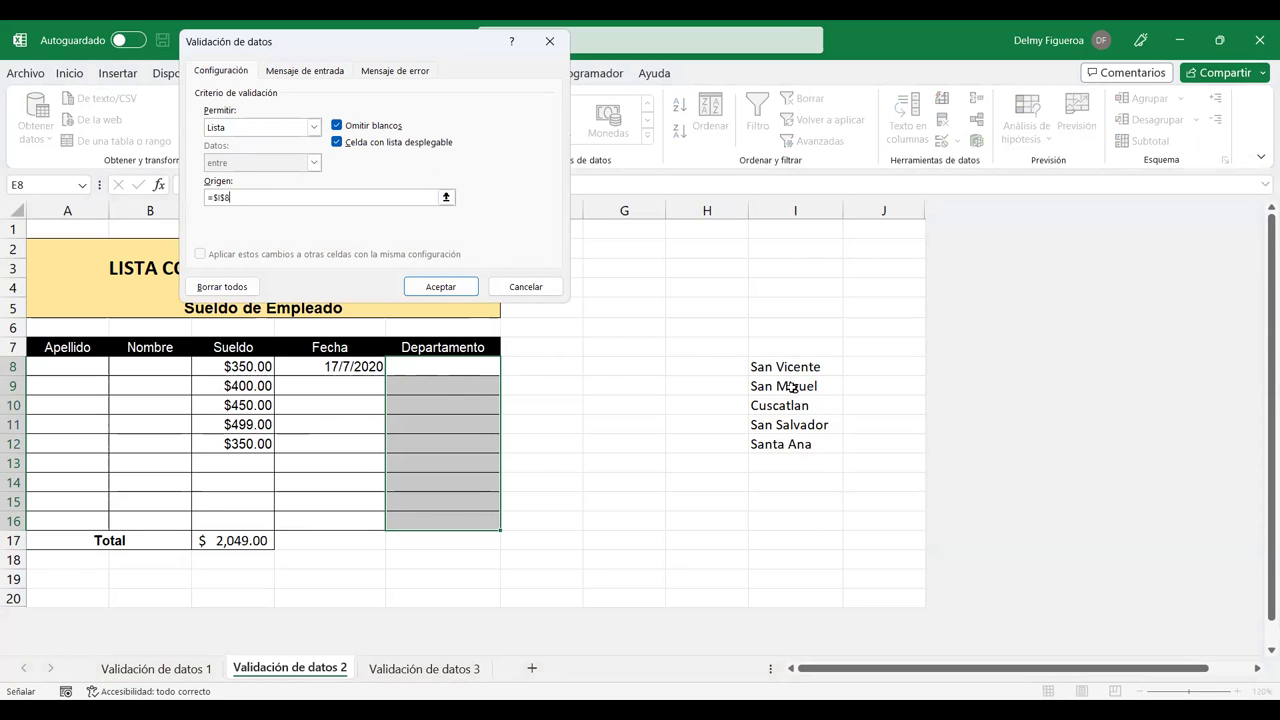
pyautogui.keyDown('shift'); pyautogui.click(796, 444); pyautogui.keyUp('shift')
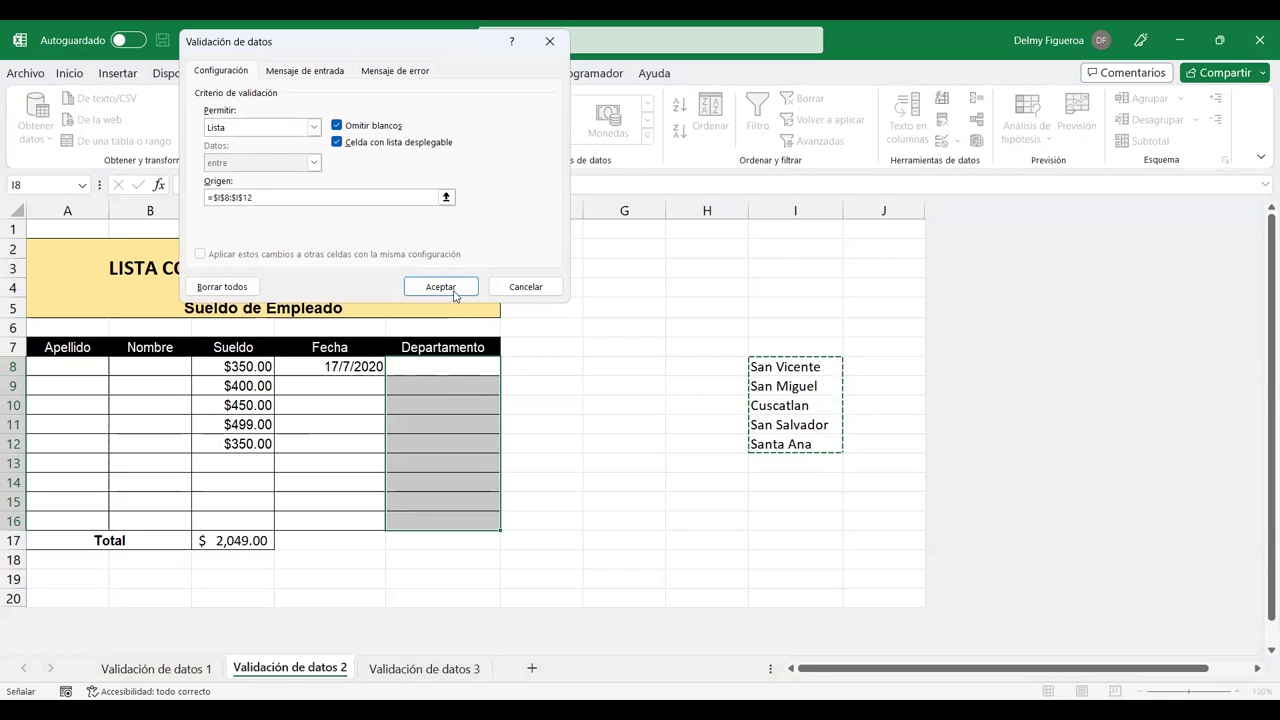
pyautogui.click(455, 288)
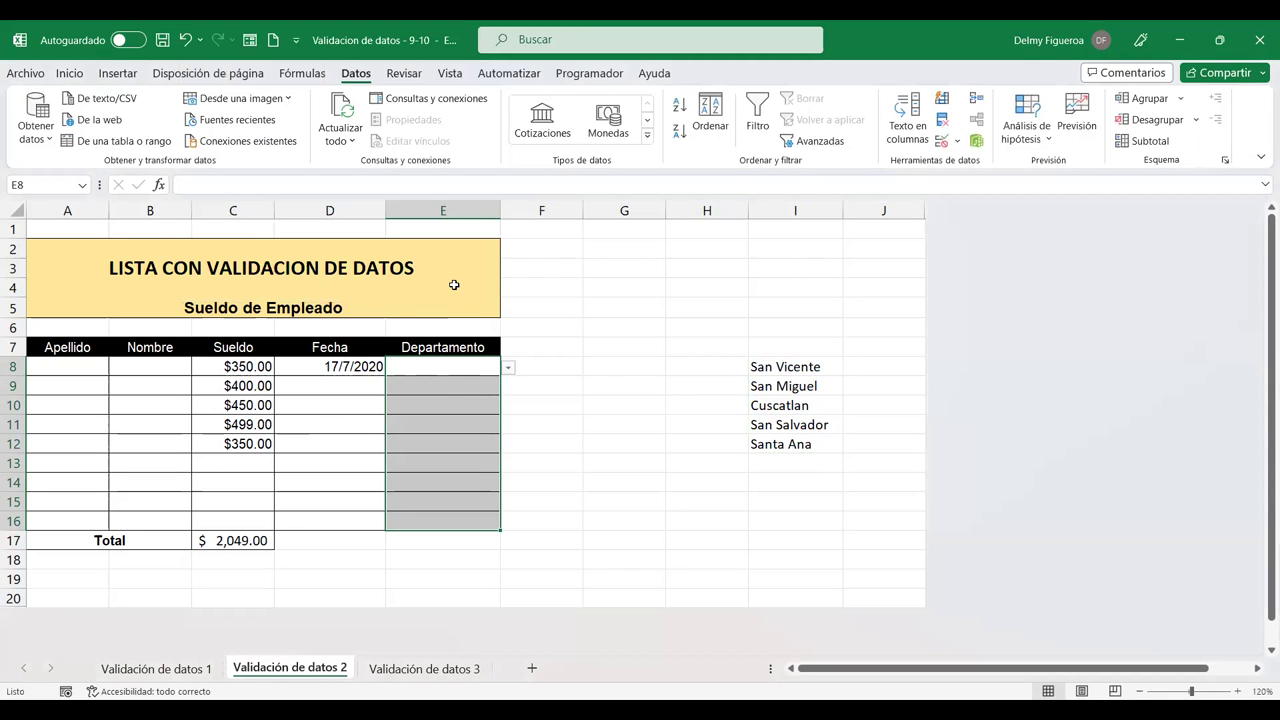
# Pick San Miguel for E8 from the department dropdown
pyautogui.click(468, 370)
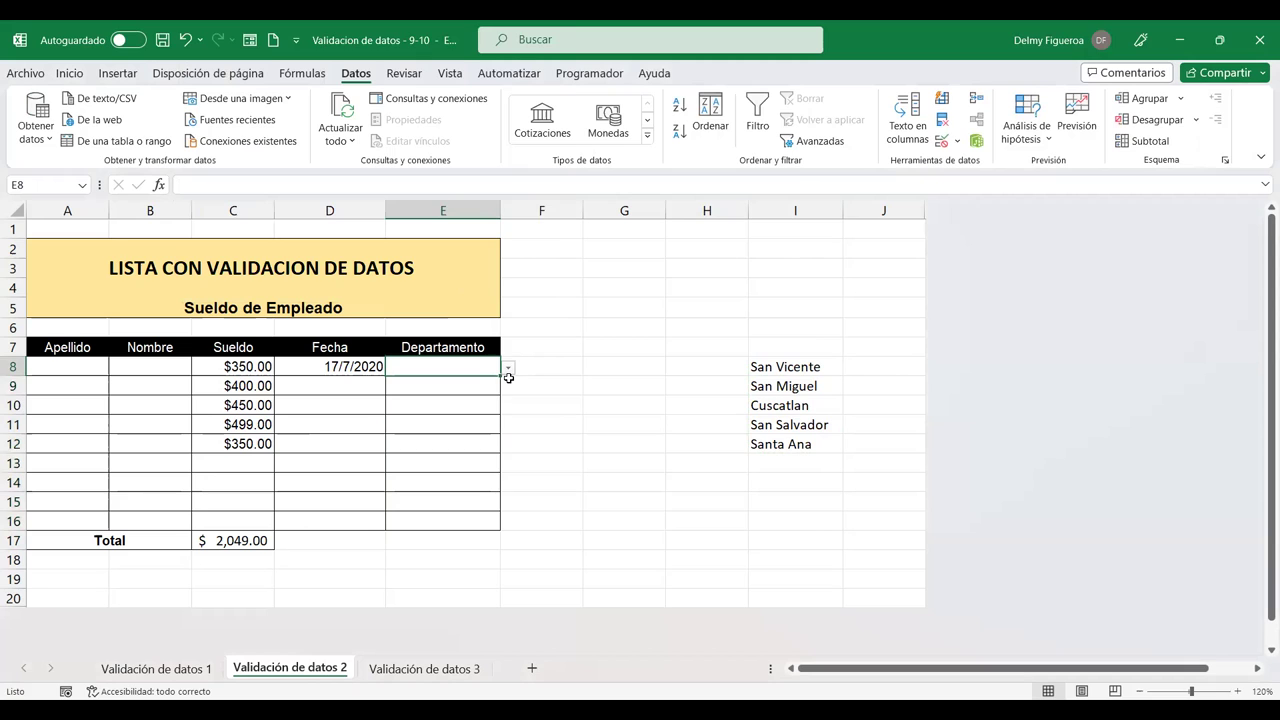
pyautogui.click(508, 377)
pyautogui.click(478, 368)
pyautogui.click(508, 369)
pyautogui.click(456, 399)
pyautogui.click(486, 386)
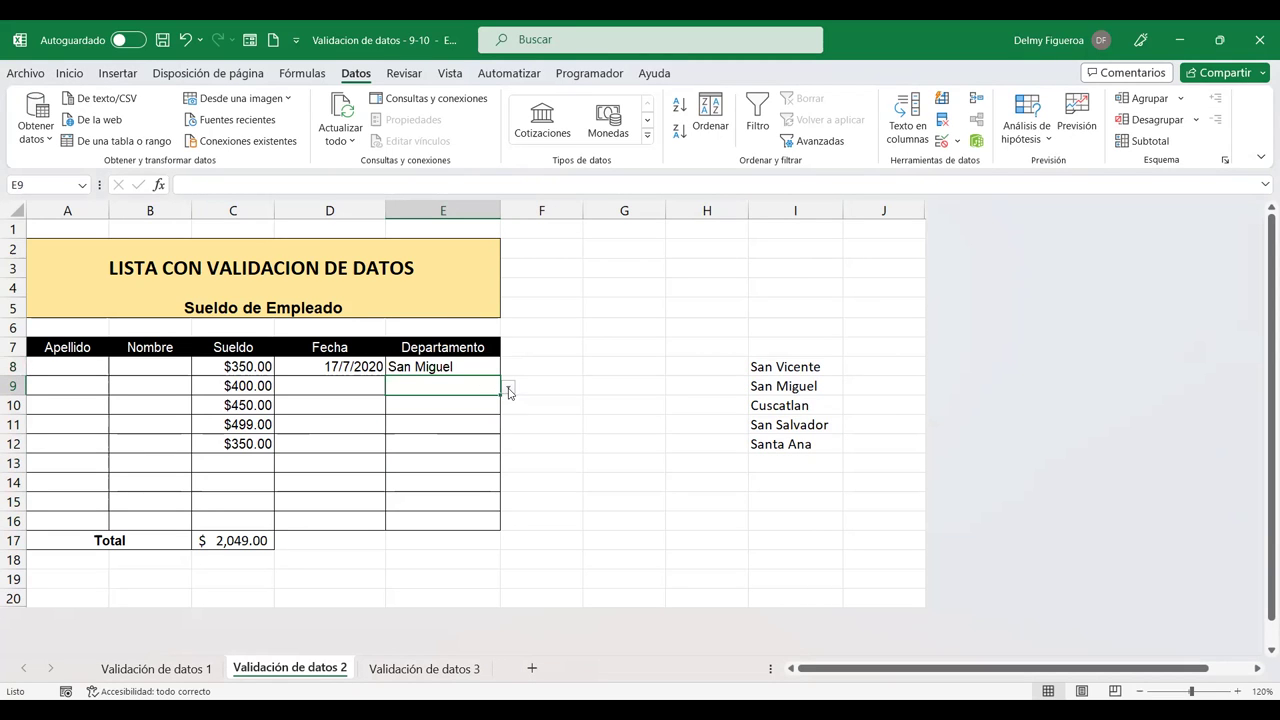
# Pick Cuscatlan for E9, then go to the Validación de datos 3 sheet
pyautogui.click(508, 388)
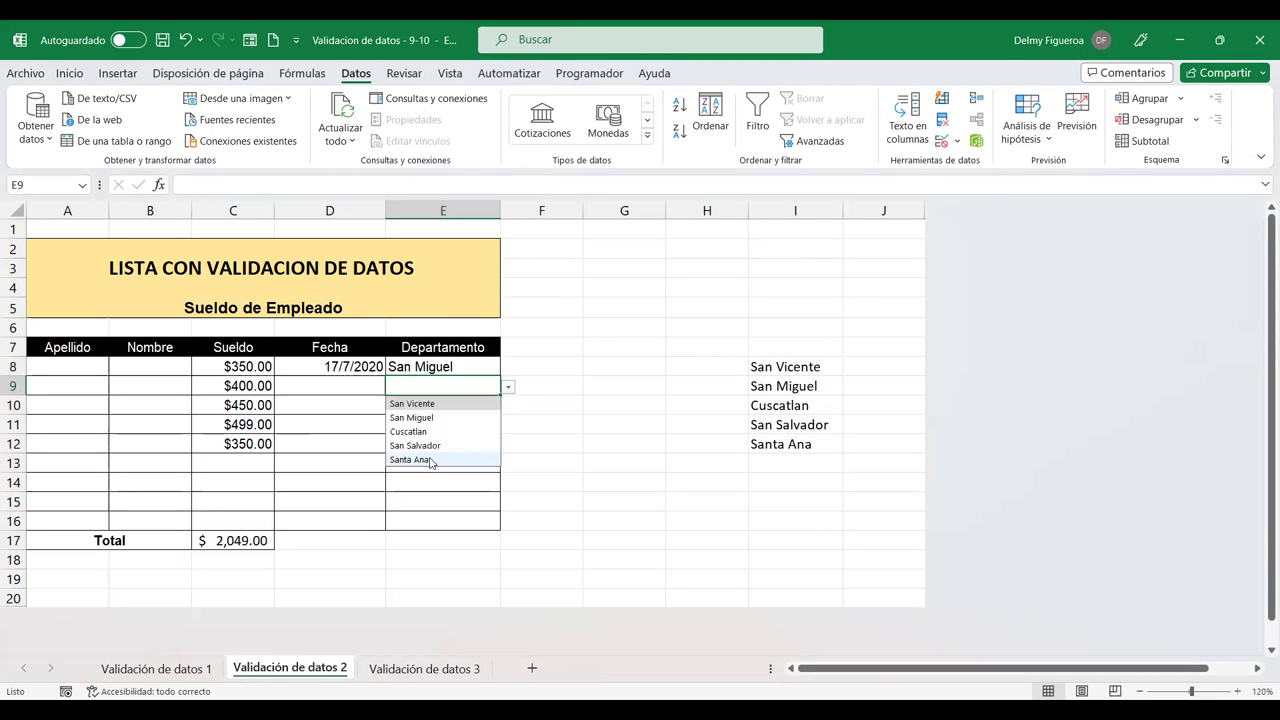
pyautogui.click(440, 431)
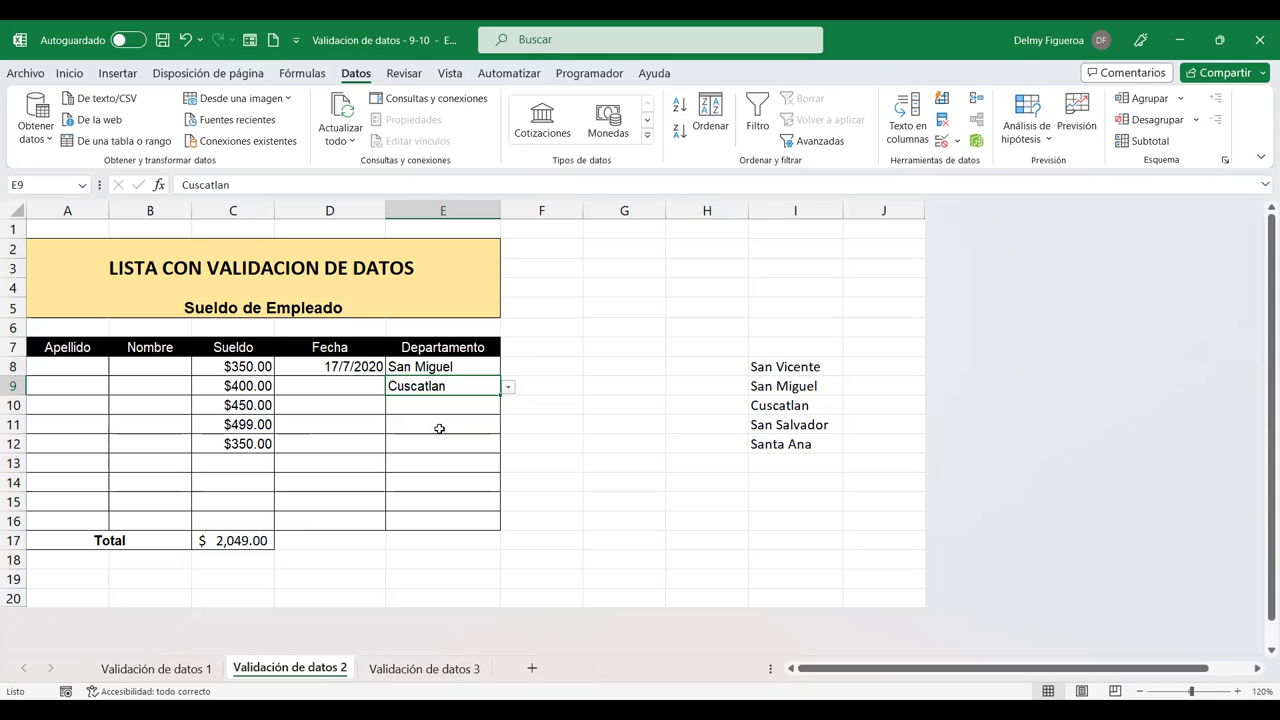
pyautogui.click(221, 540)
pyautogui.click(477, 674)
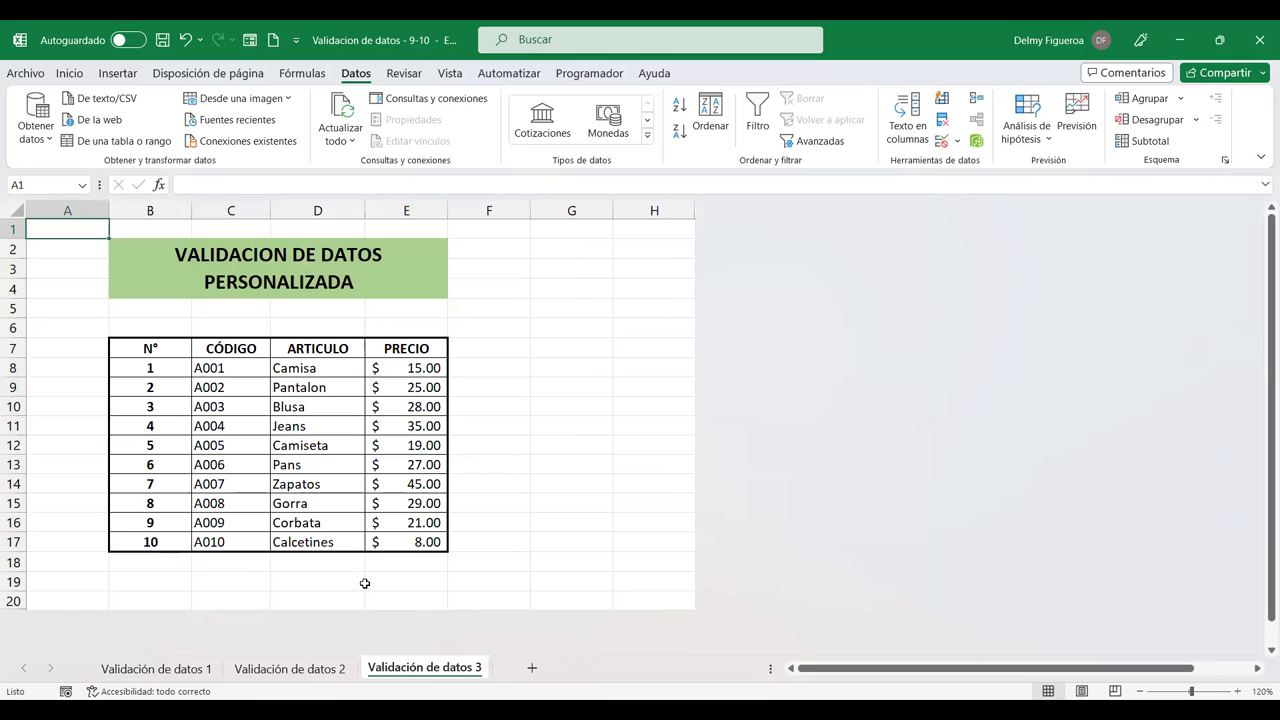
pyautogui.click(218, 367)
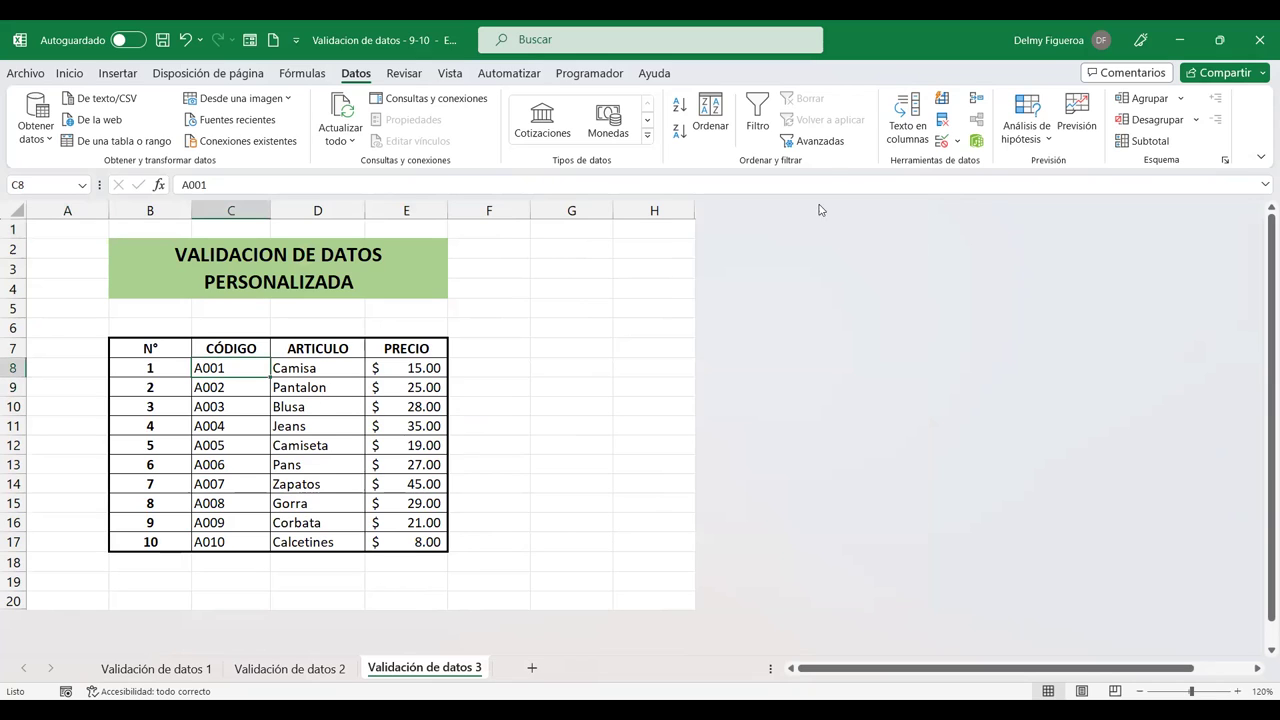
pyautogui.click(941, 142)
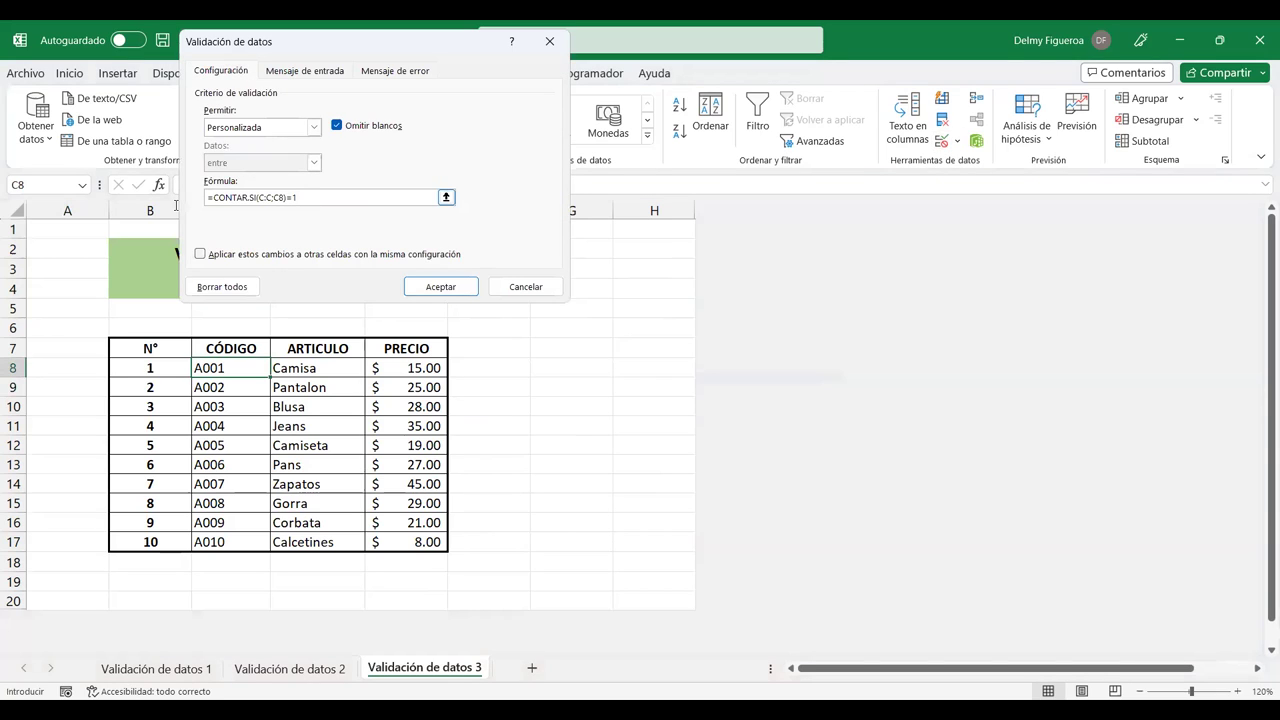
pyautogui.moveTo(351, 197); pyautogui.dragTo(117, 203)
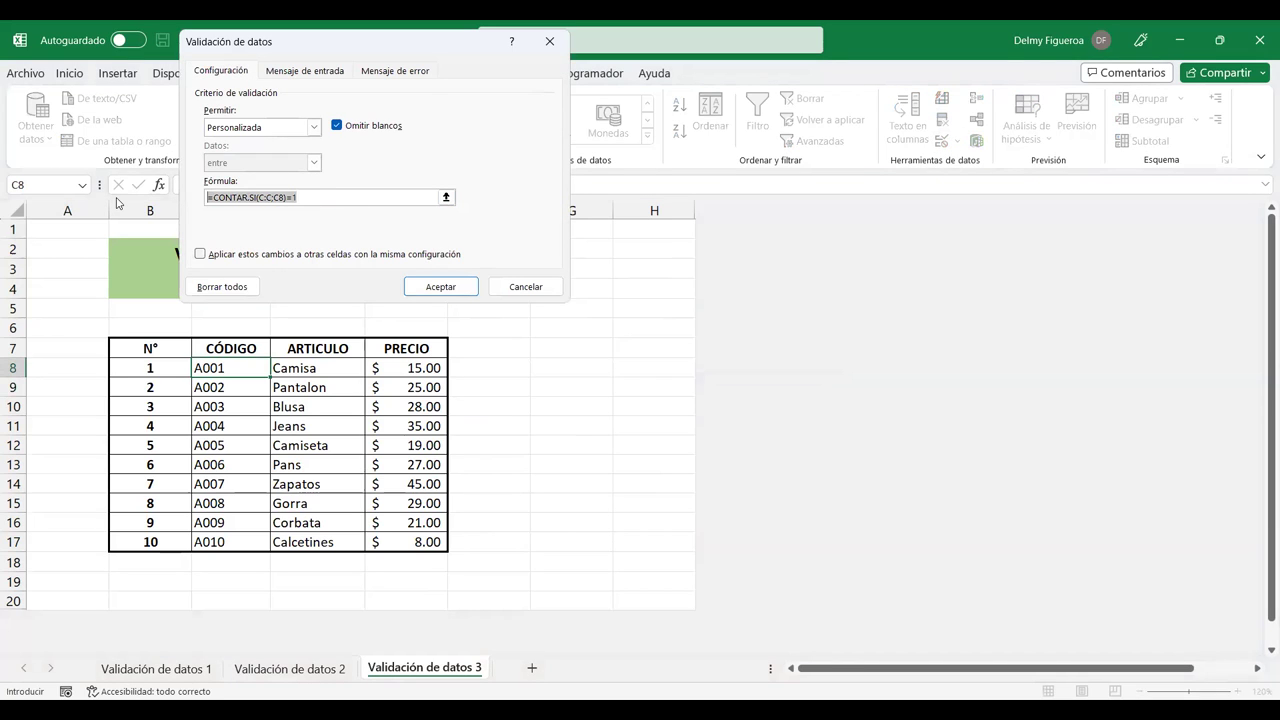
pyautogui.click(543, 289)
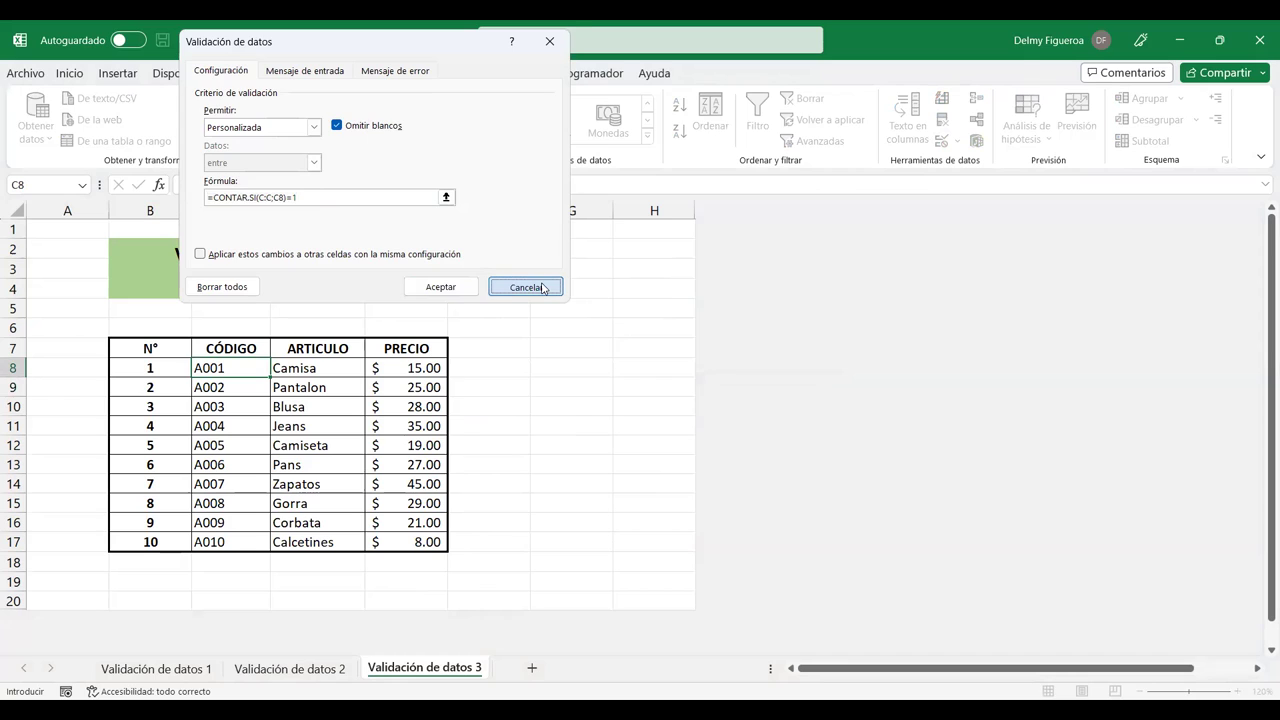
pyautogui.click(543, 289)
pyautogui.click(240, 577)
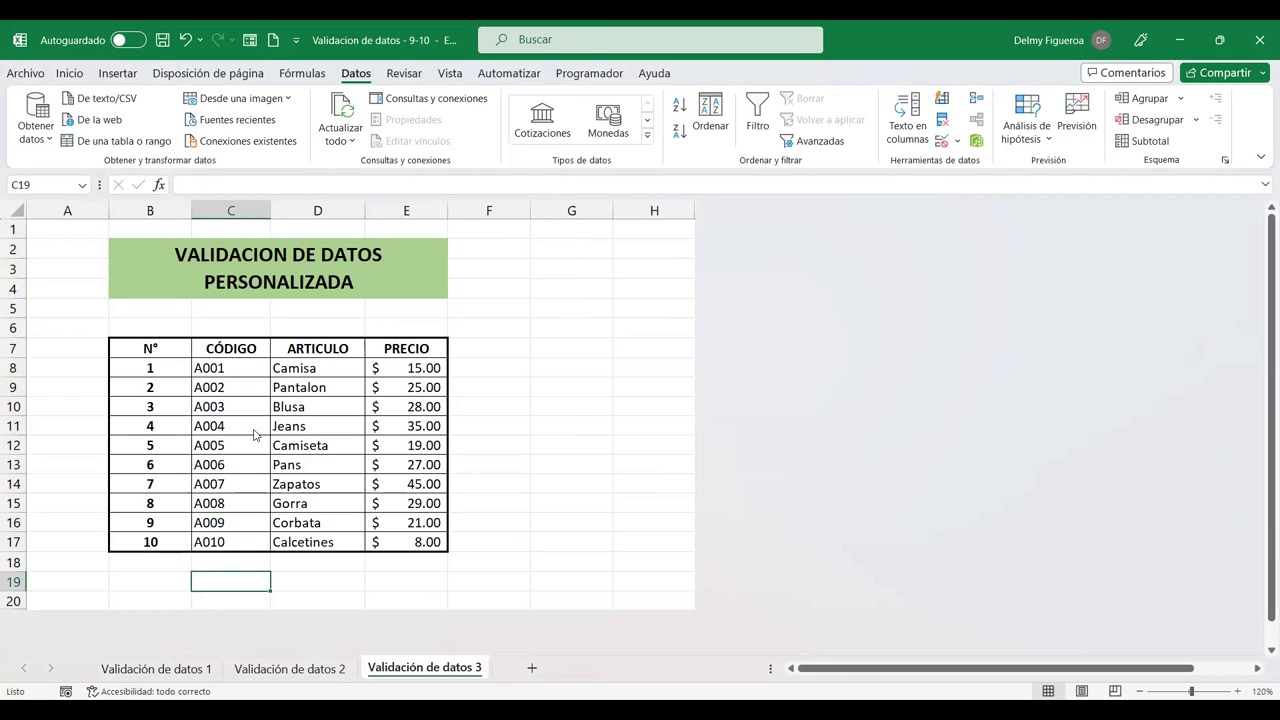
# Keep the rule CONTAR.SI(C:C;C8)=1 in C19 as plain text by removing its leading equals sign
pyautogui.press('Return')
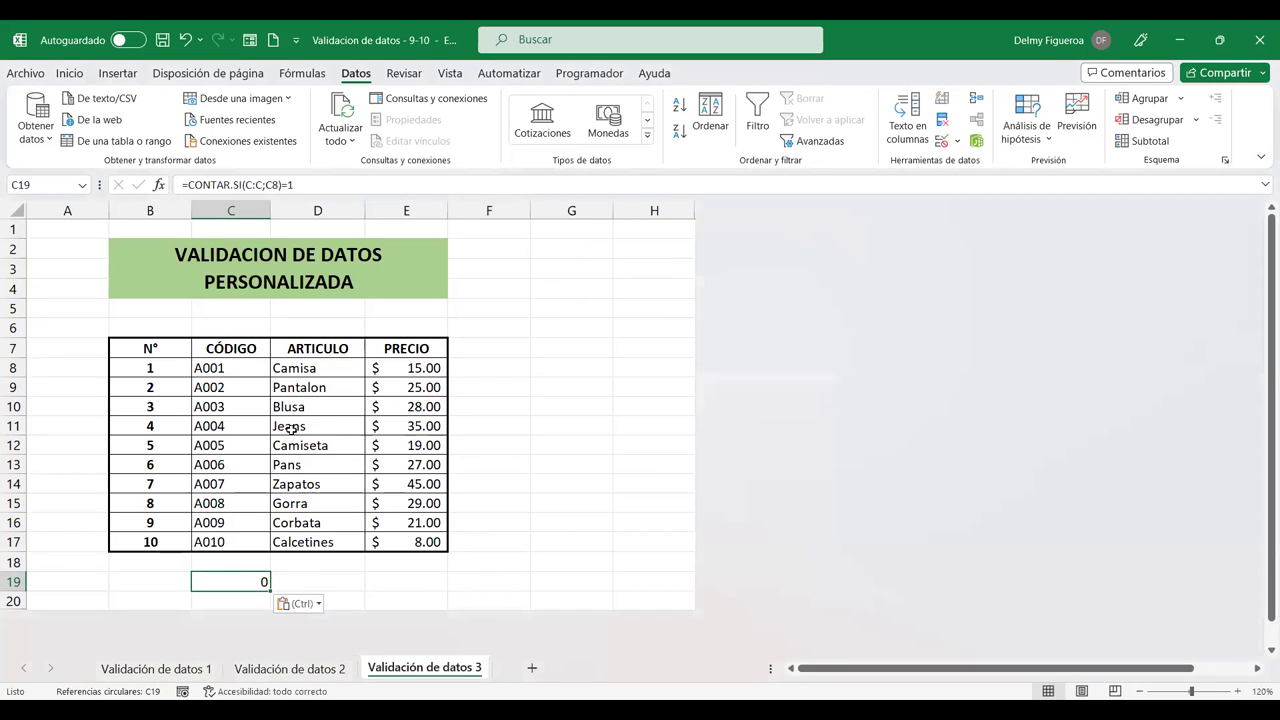
pyautogui.press('F2')
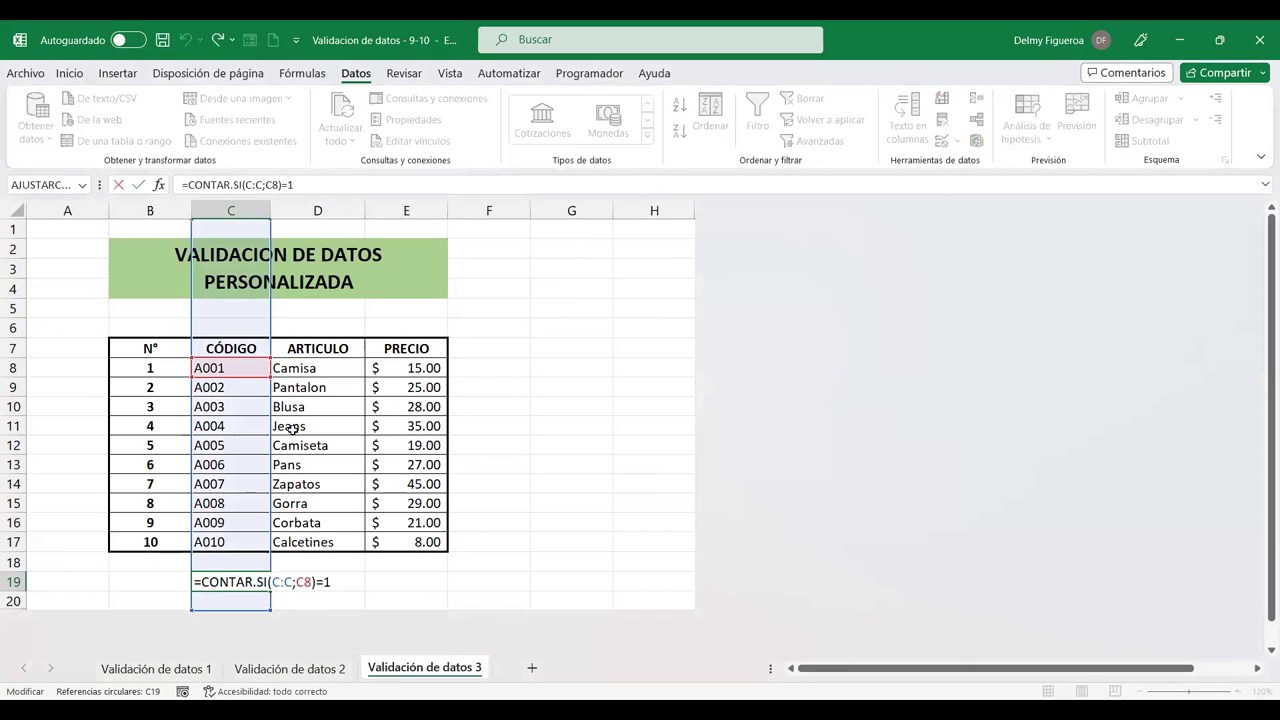
pyautogui.press('Home')
pyautogui.press('Delete')
pyautogui.press('Return')
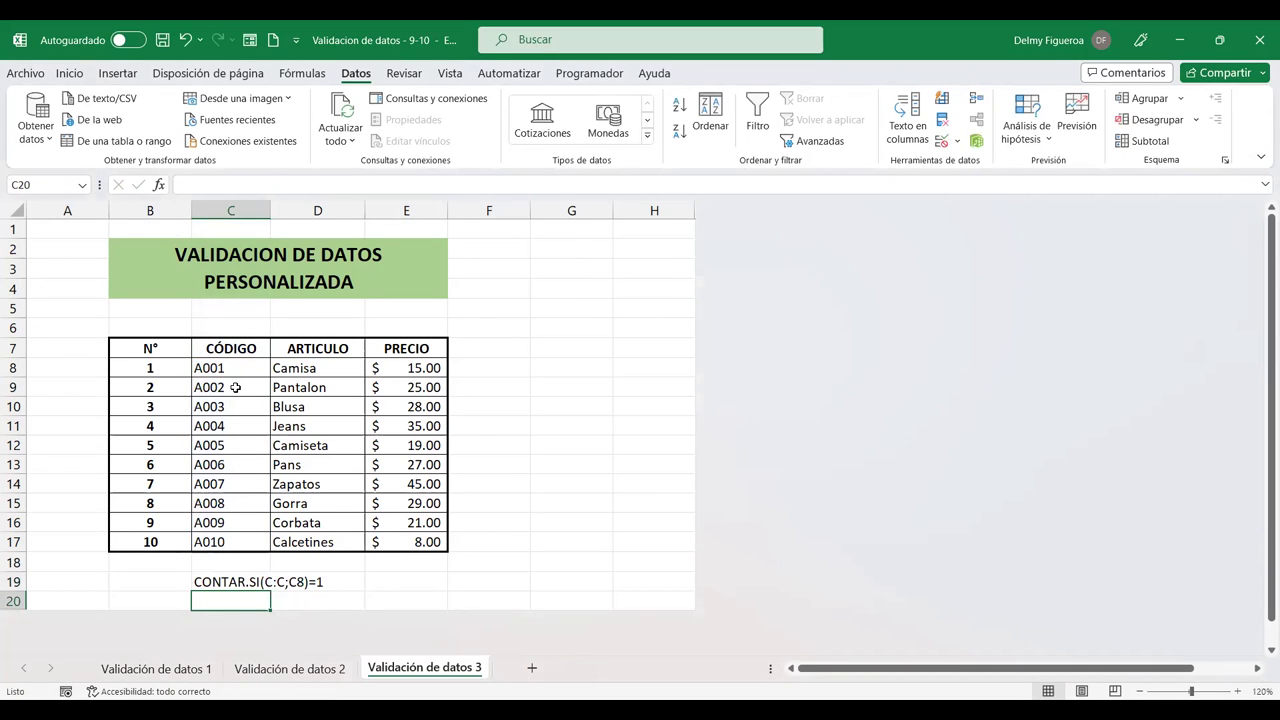
# Try the duplicate code A001 in C9 and dismiss the rejection so A002 remains
pyautogui.click(237, 388)
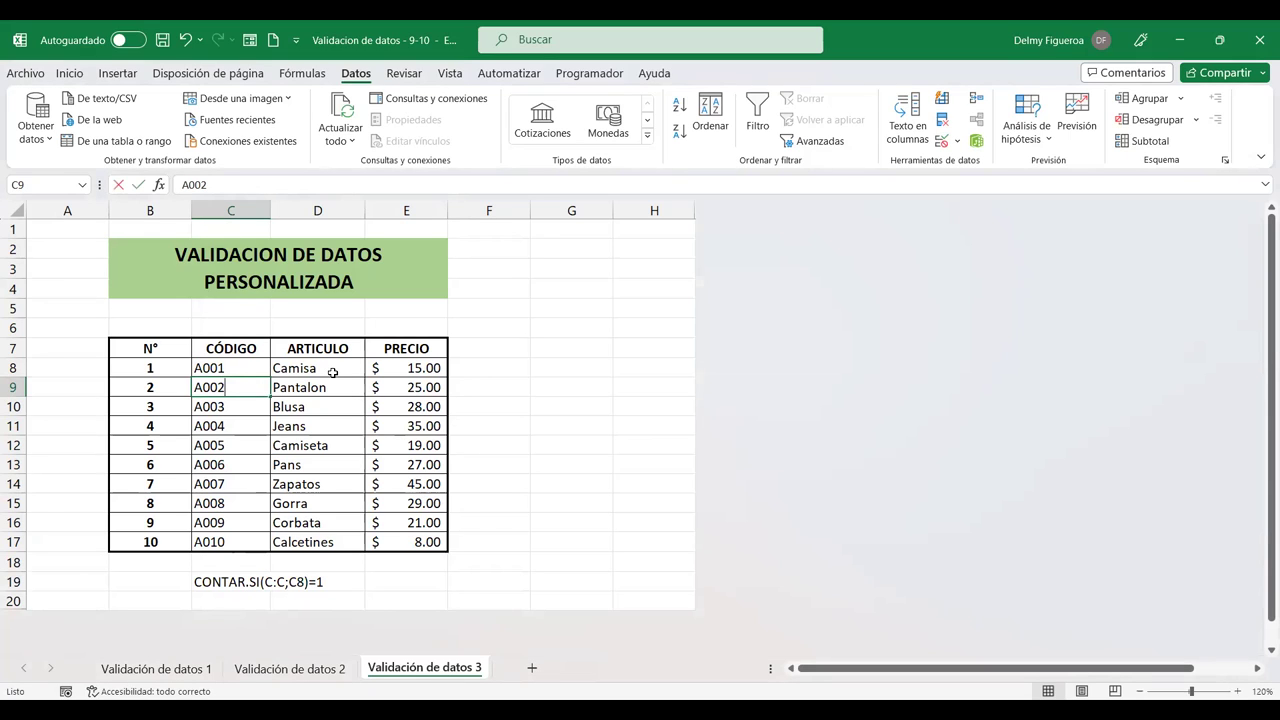
pyautogui.write('A001')
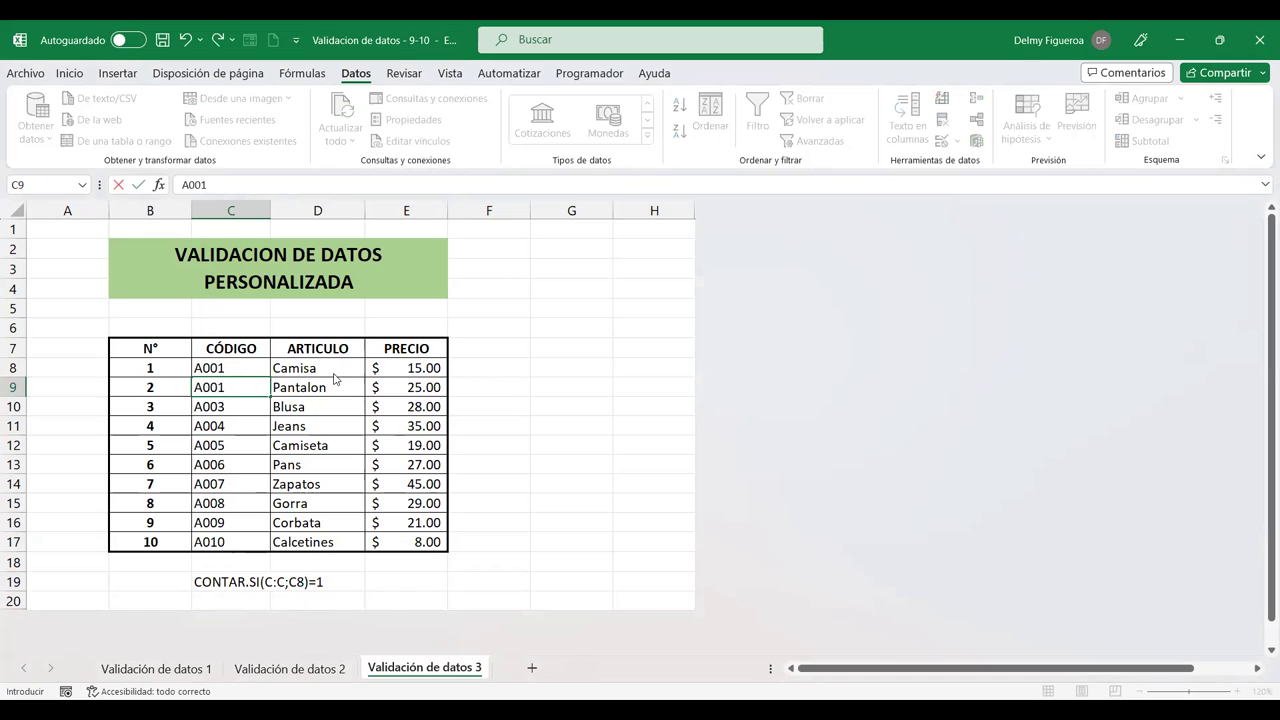
pyautogui.press('Return')
pyautogui.press('Escape')
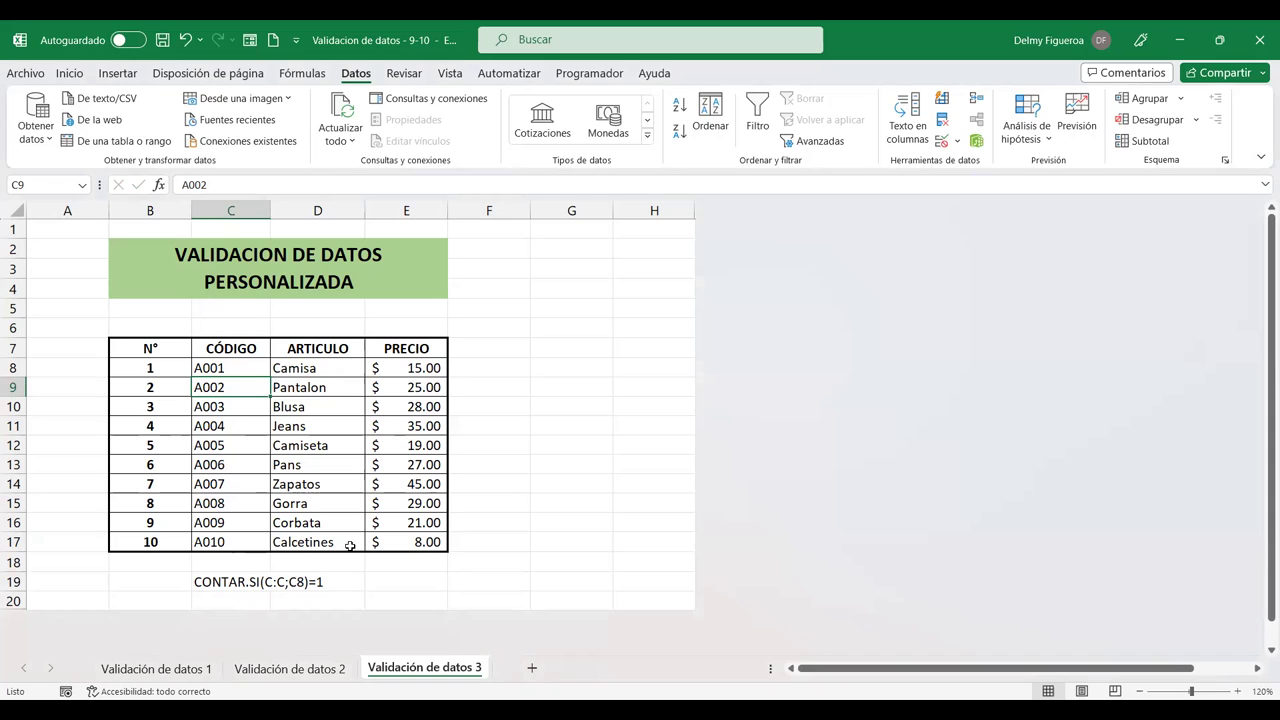
# Unhide the hidden rows below row 19
pyautogui.click(575, 365)
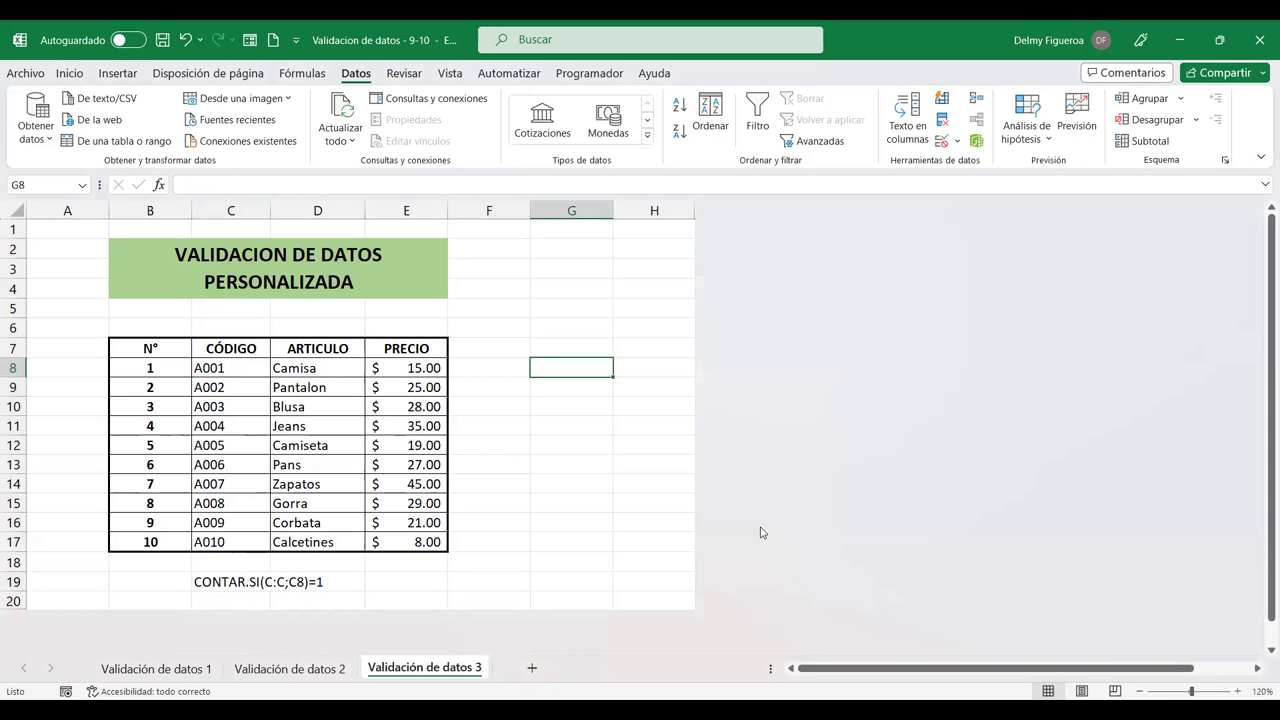
pyautogui.click(14, 581)
pyautogui.click(14, 600)
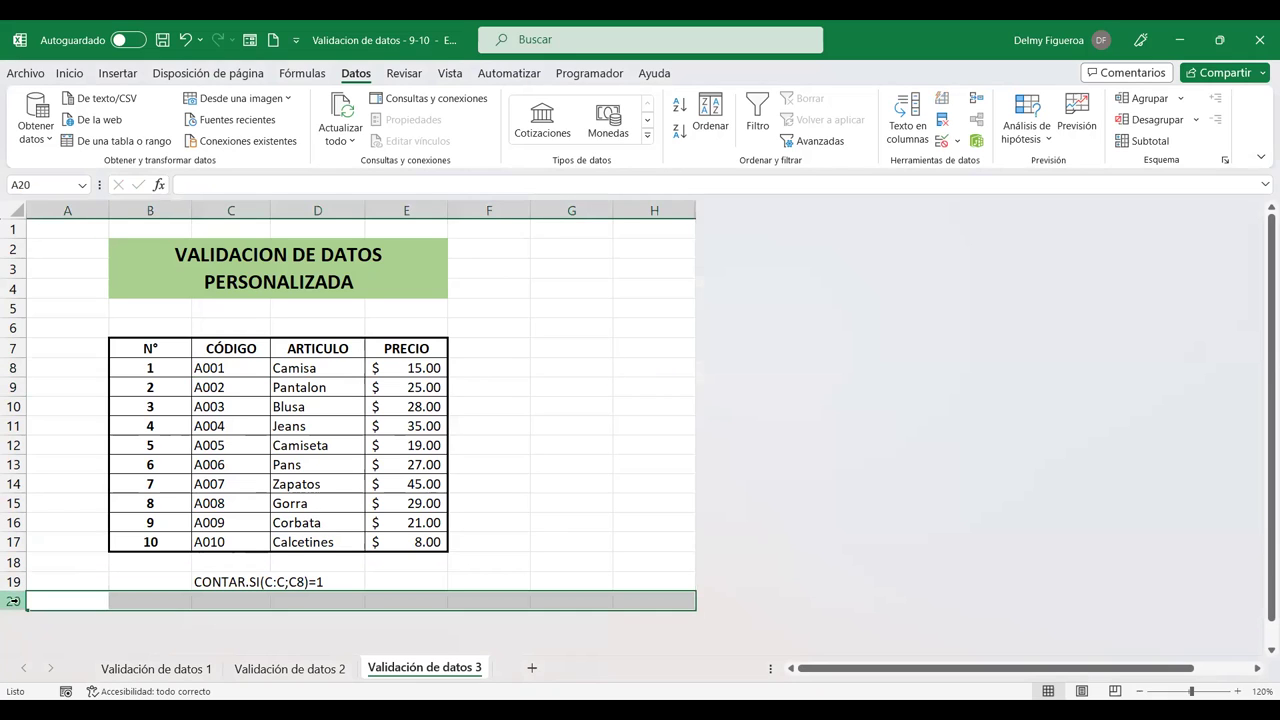
pyautogui.rightClick(14, 600)
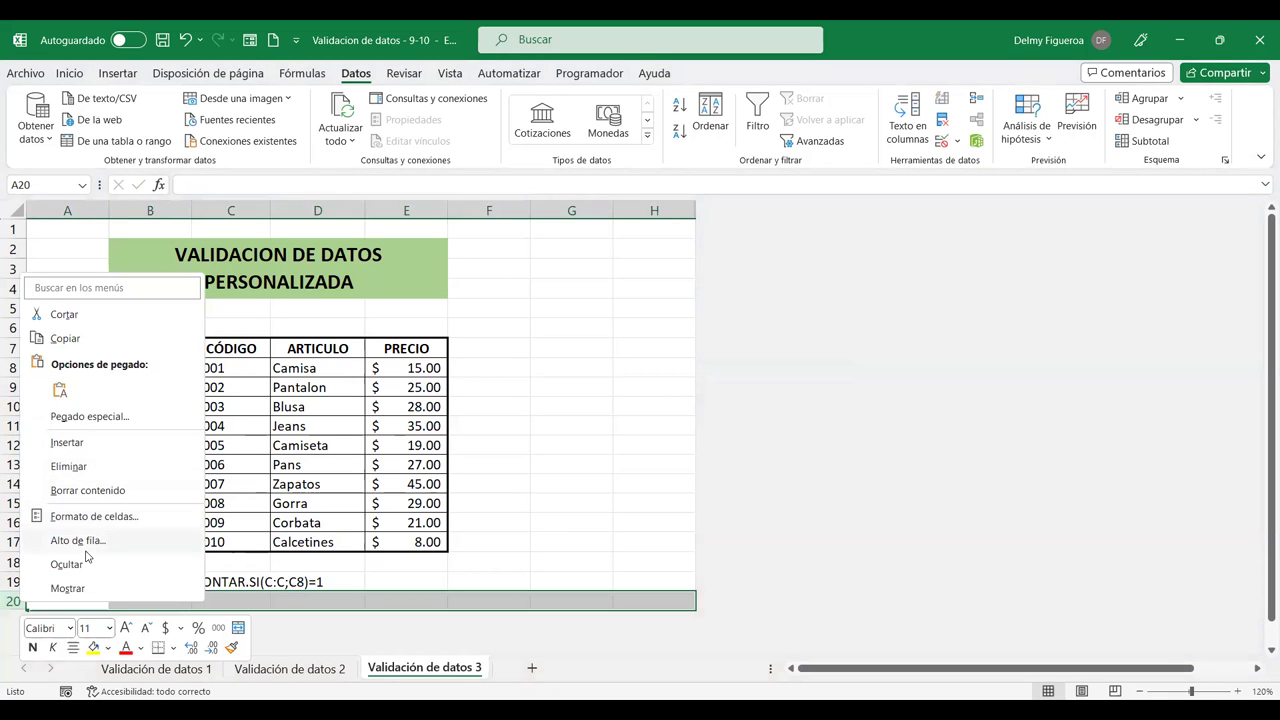
pyautogui.click(88, 587)
pyautogui.scroll(-1, 274, 549)
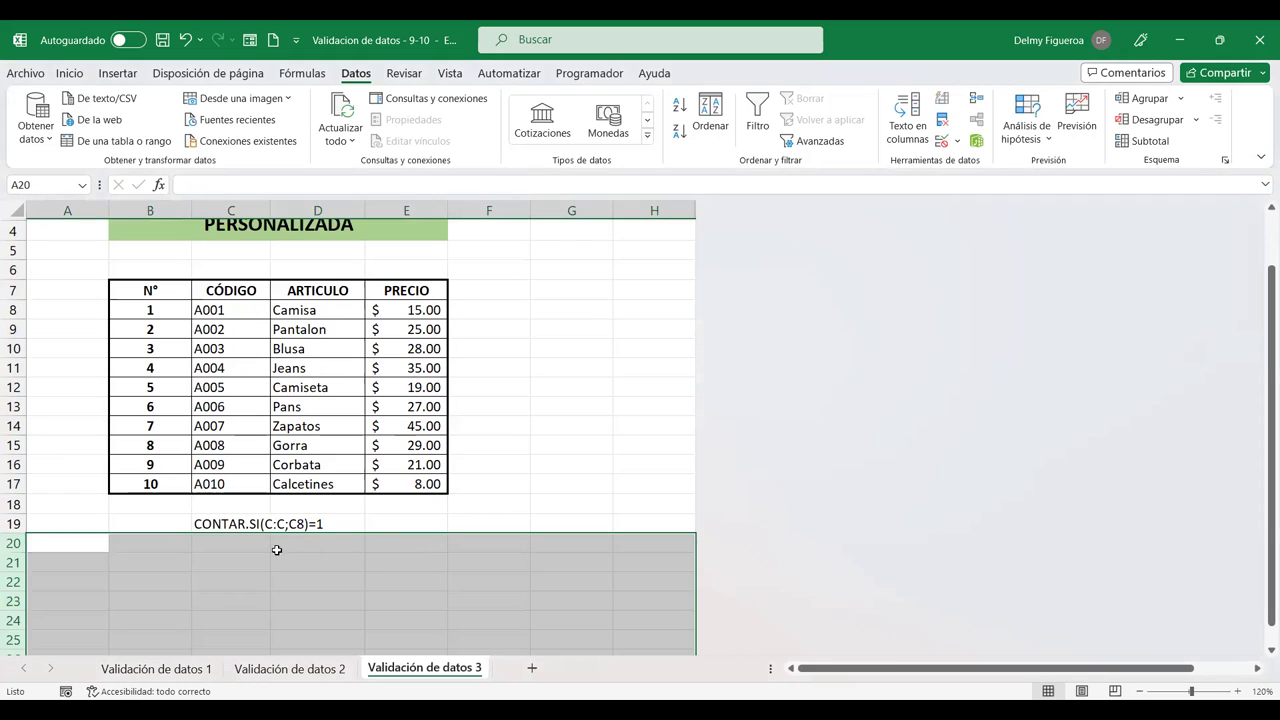
pyautogui.click(220, 564)
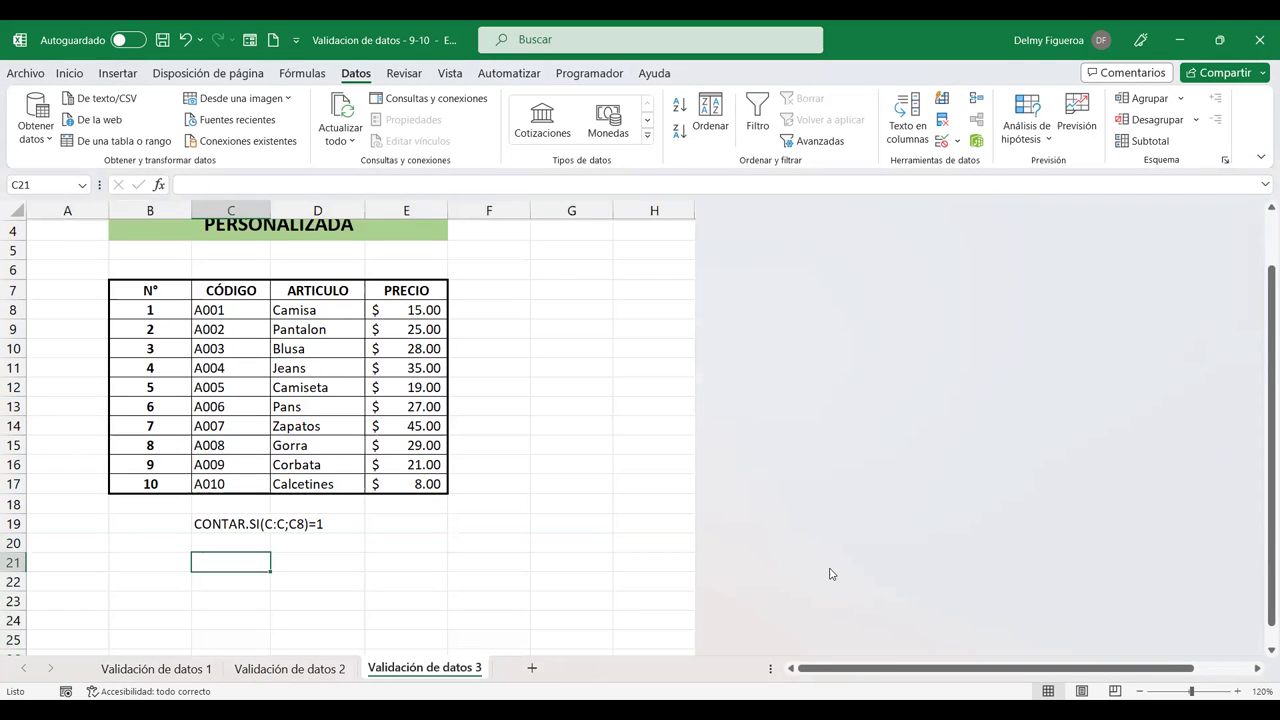
# Enter =+CONTAR.SI(C8:C17;"A001") in C21, which returns 1
pyautogui.write('+C')
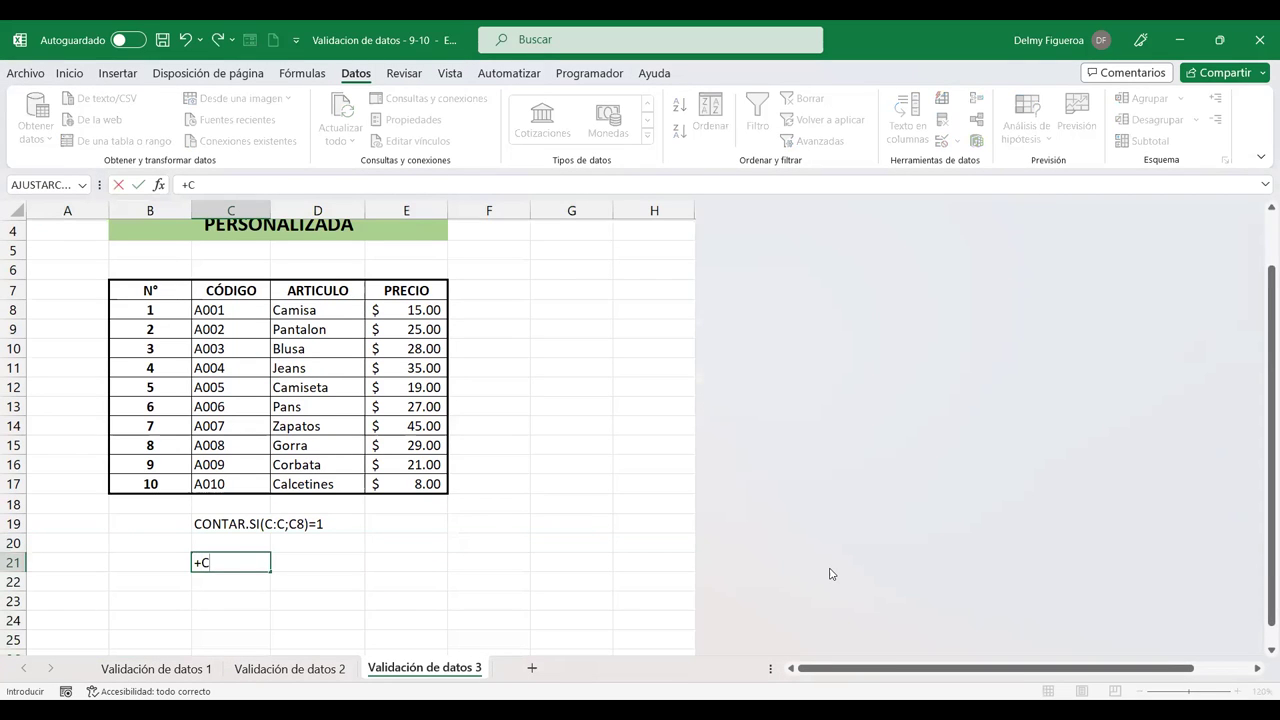
pyautogui.write('ON')
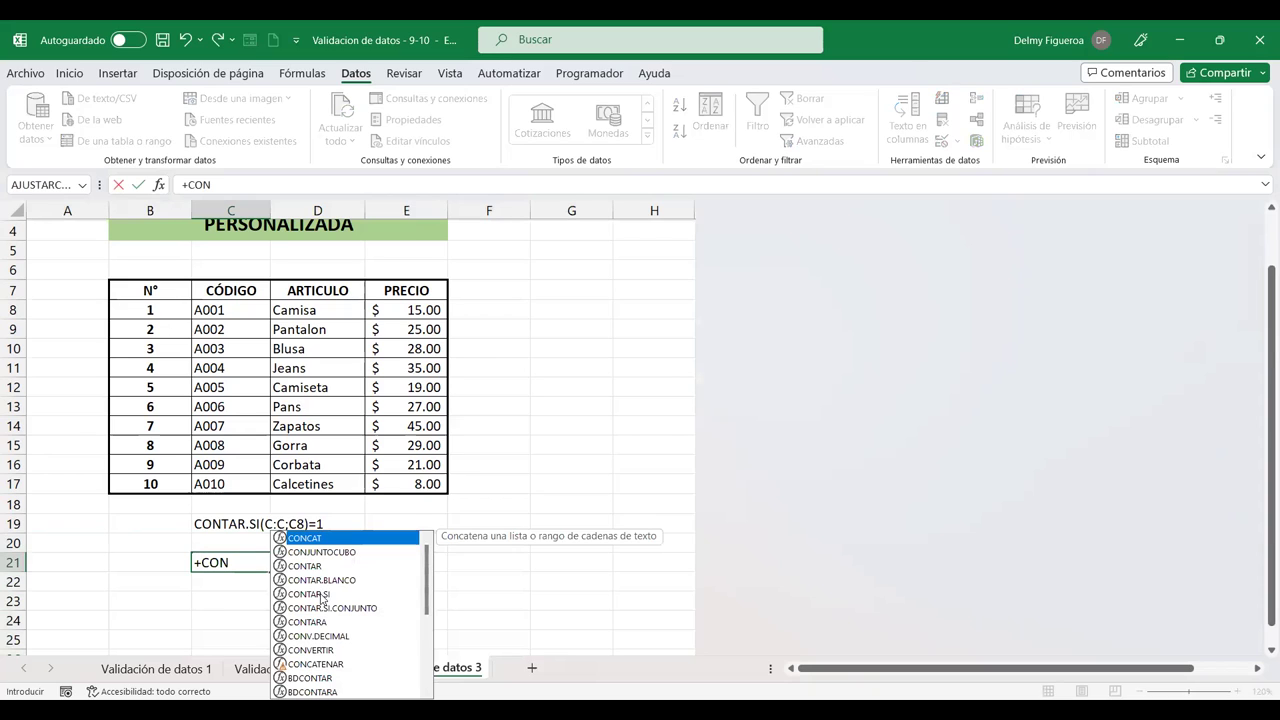
pyautogui.click(320, 594)
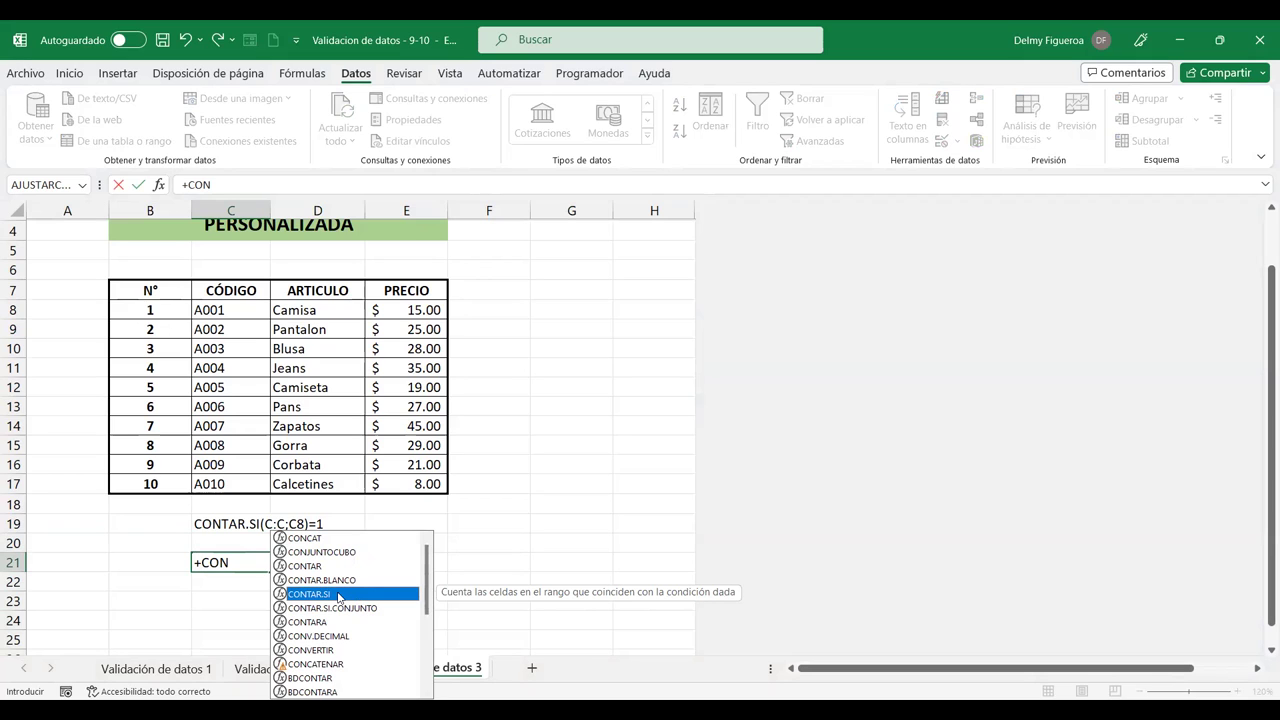
pyautogui.press('Tab')
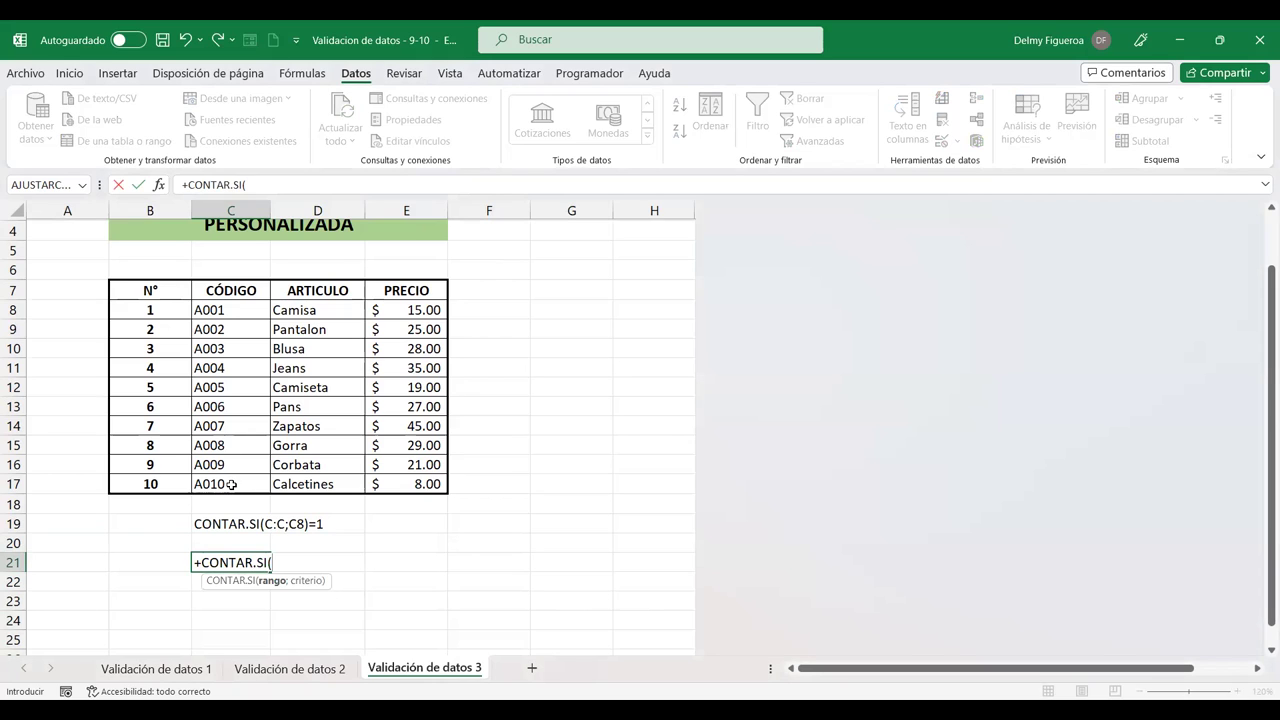
pyautogui.moveTo(231, 310); pyautogui.dragTo(231, 484)
pyautogui.write(';')
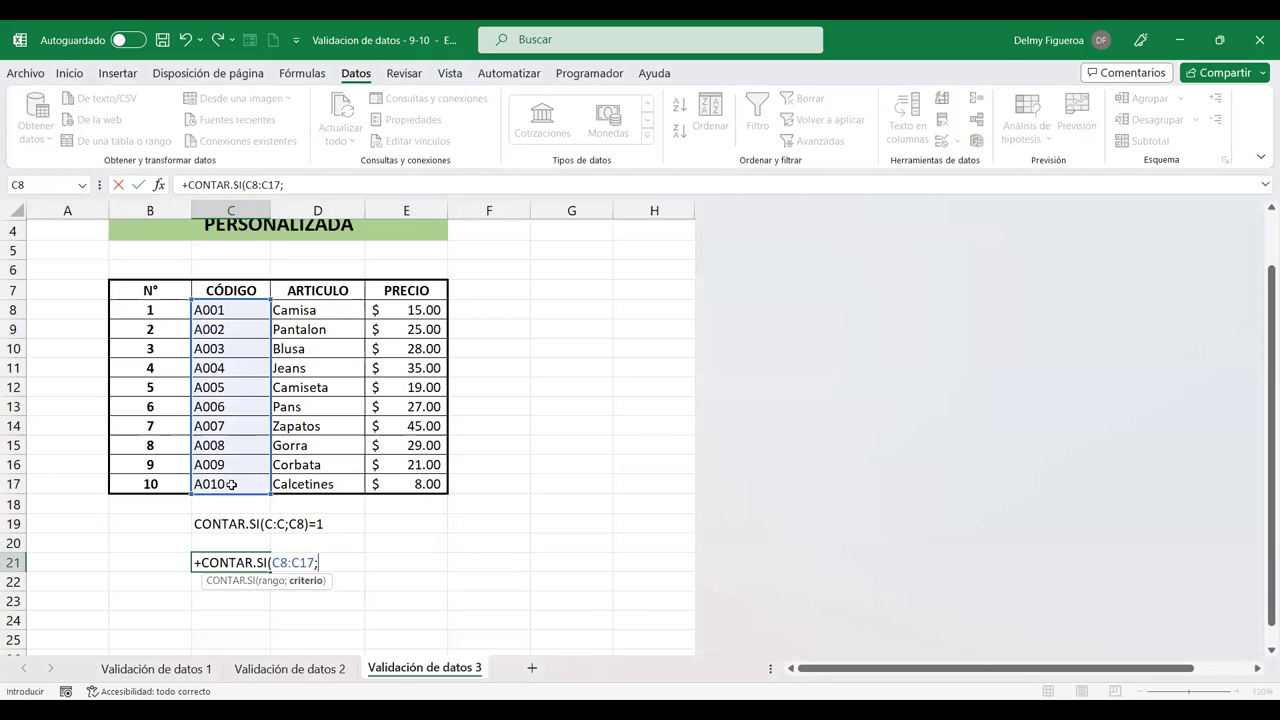
pyautogui.write('"a')
pyautogui.press('BackSpace')
pyautogui.write('A001')
pyautogui.write('#')
pyautogui.press('BackSpace')
pyautogui.write('")')
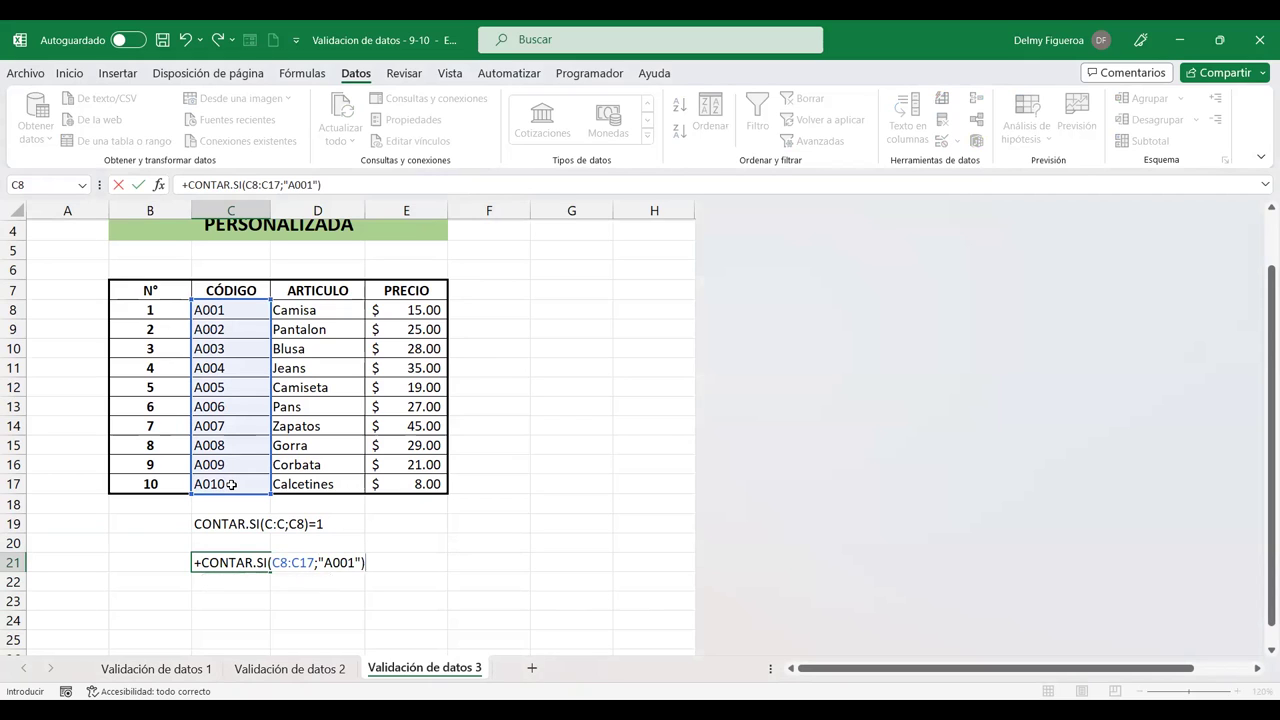
pyautogui.press('Return')
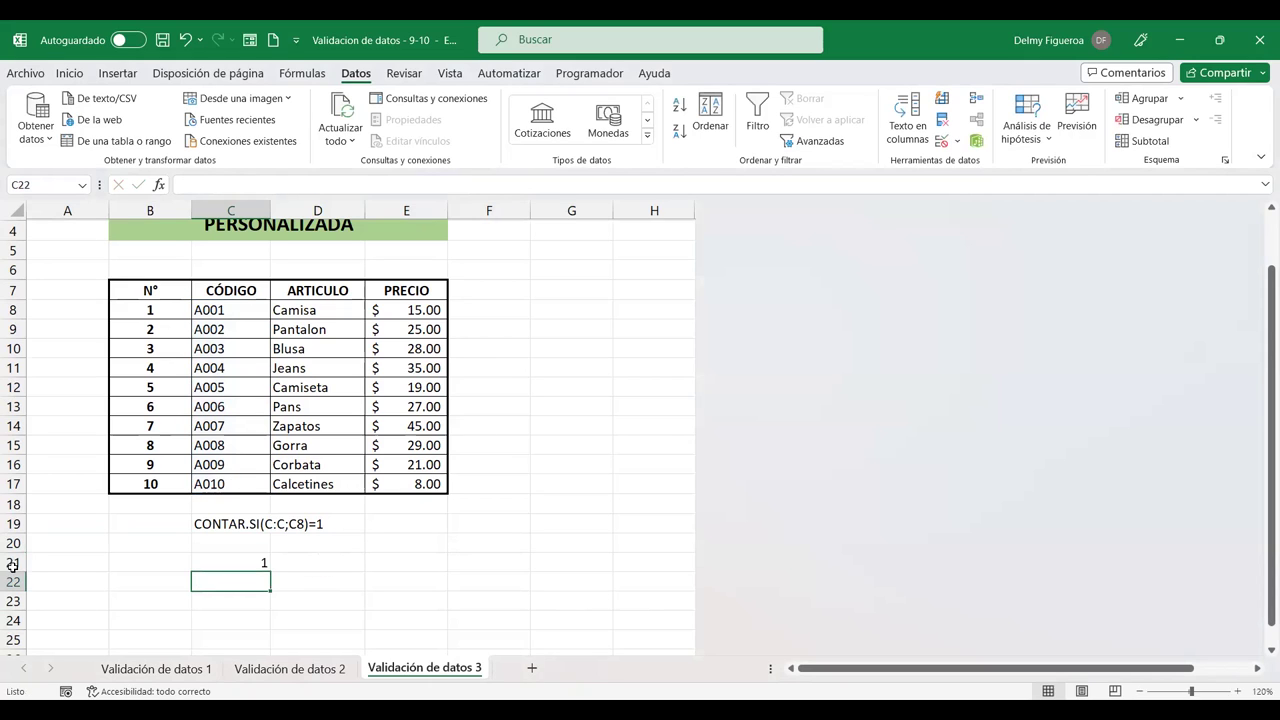
pyautogui.click(231, 565)
pyautogui.doubleClick(231, 565)
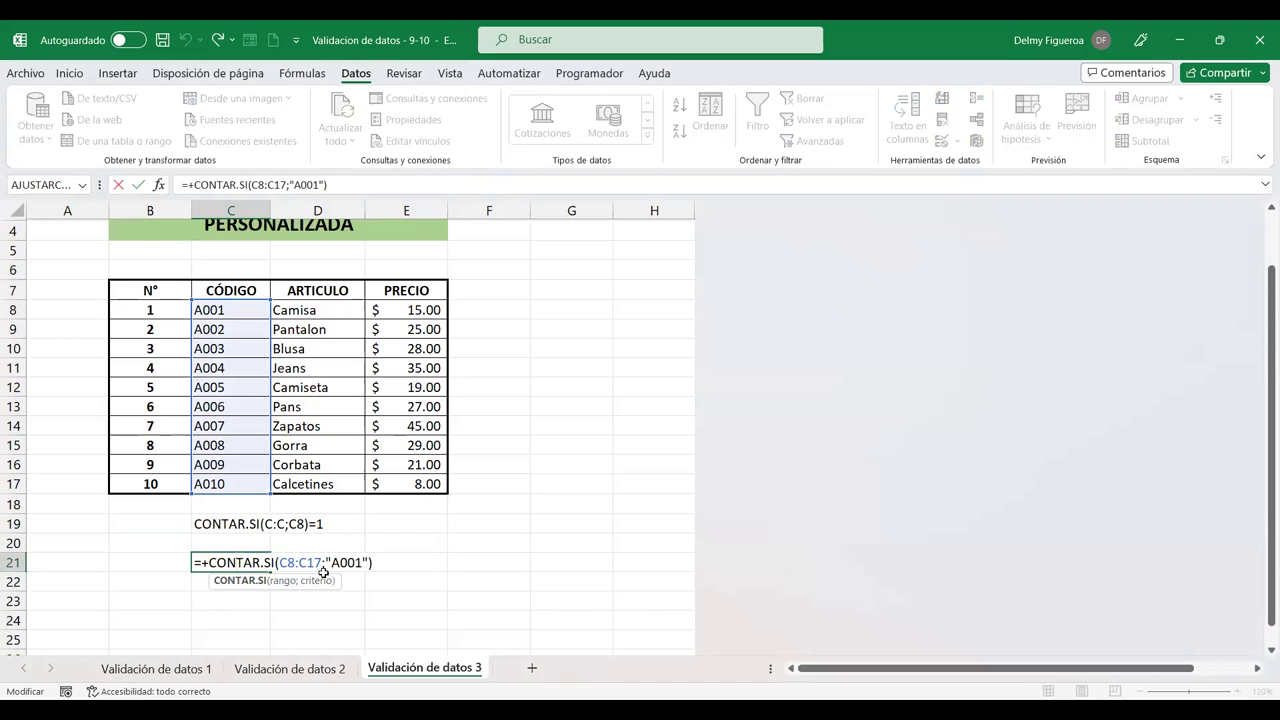
pyautogui.press('Return')
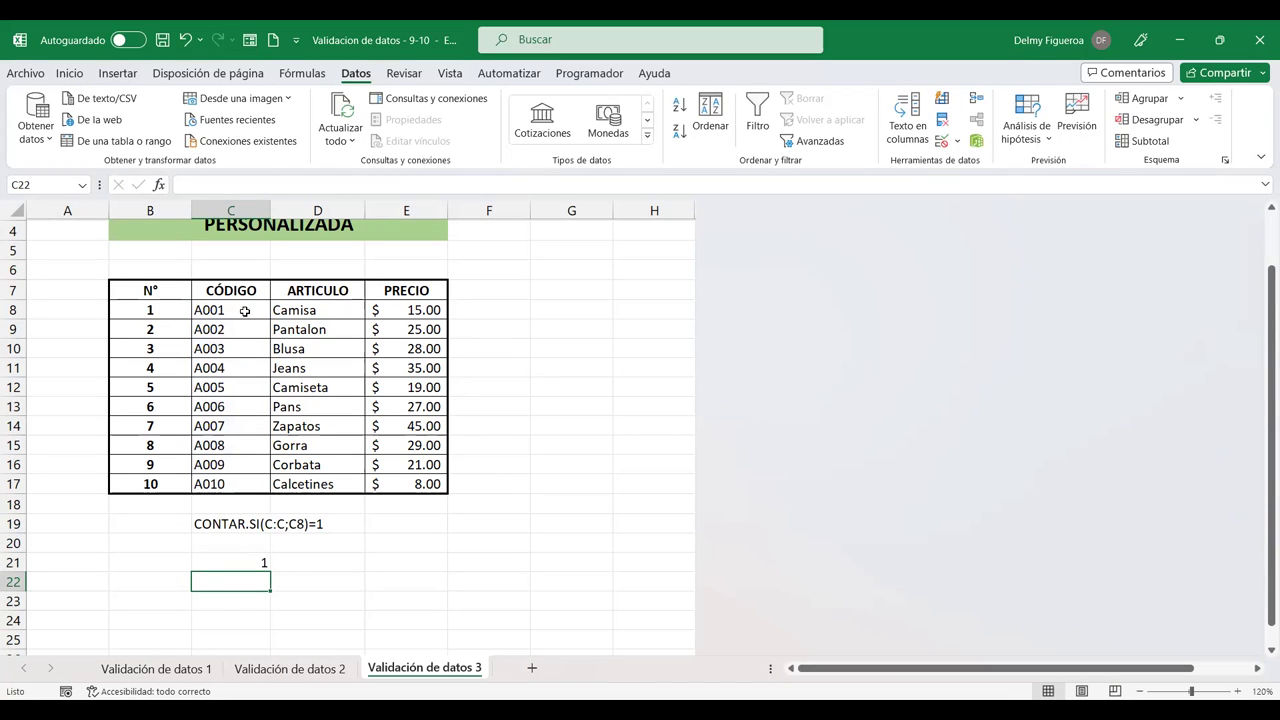
# Clear all data validation from the codes C8:C17
pyautogui.moveTo(244, 311); pyautogui.dragTo(237, 488)
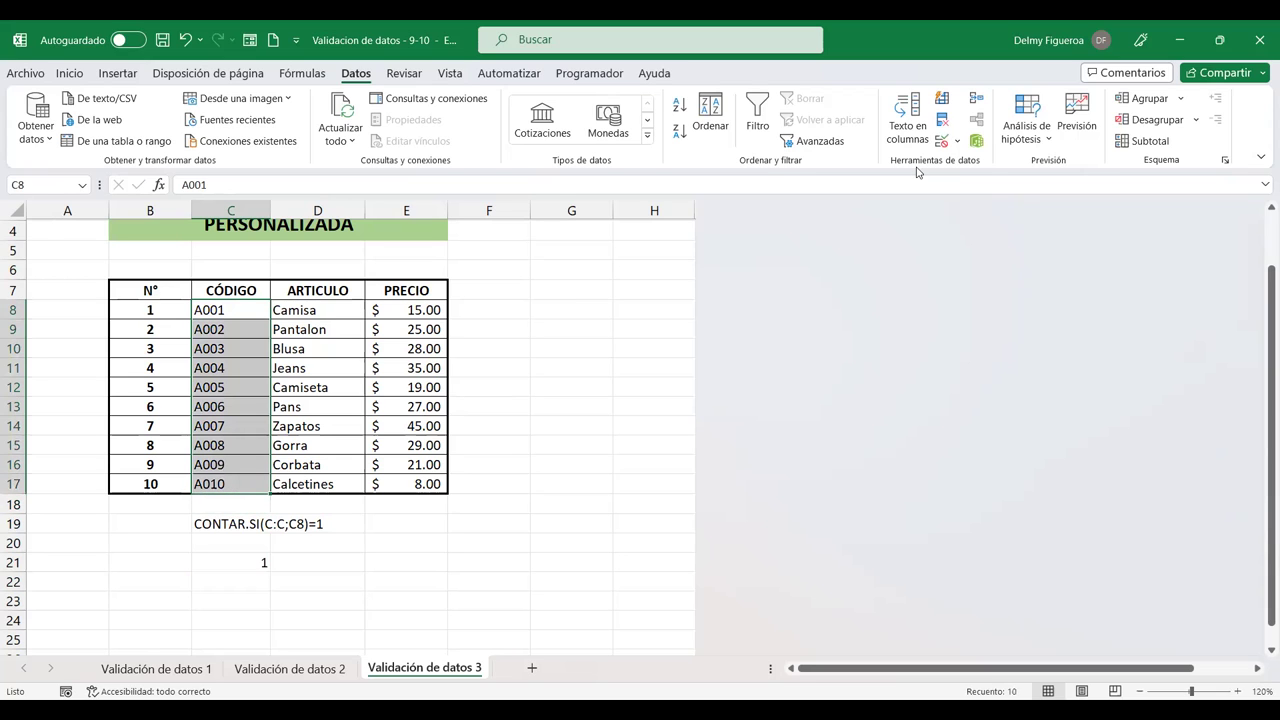
pyautogui.click(941, 140)
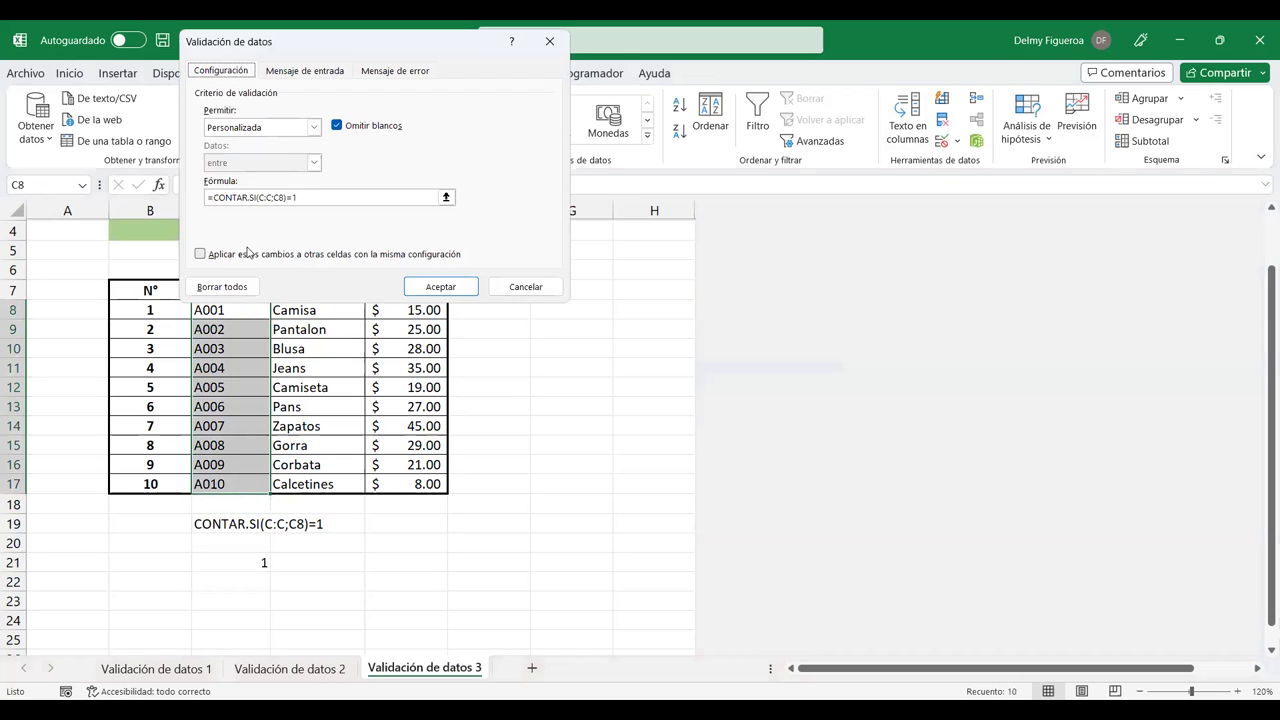
pyautogui.click(222, 287)
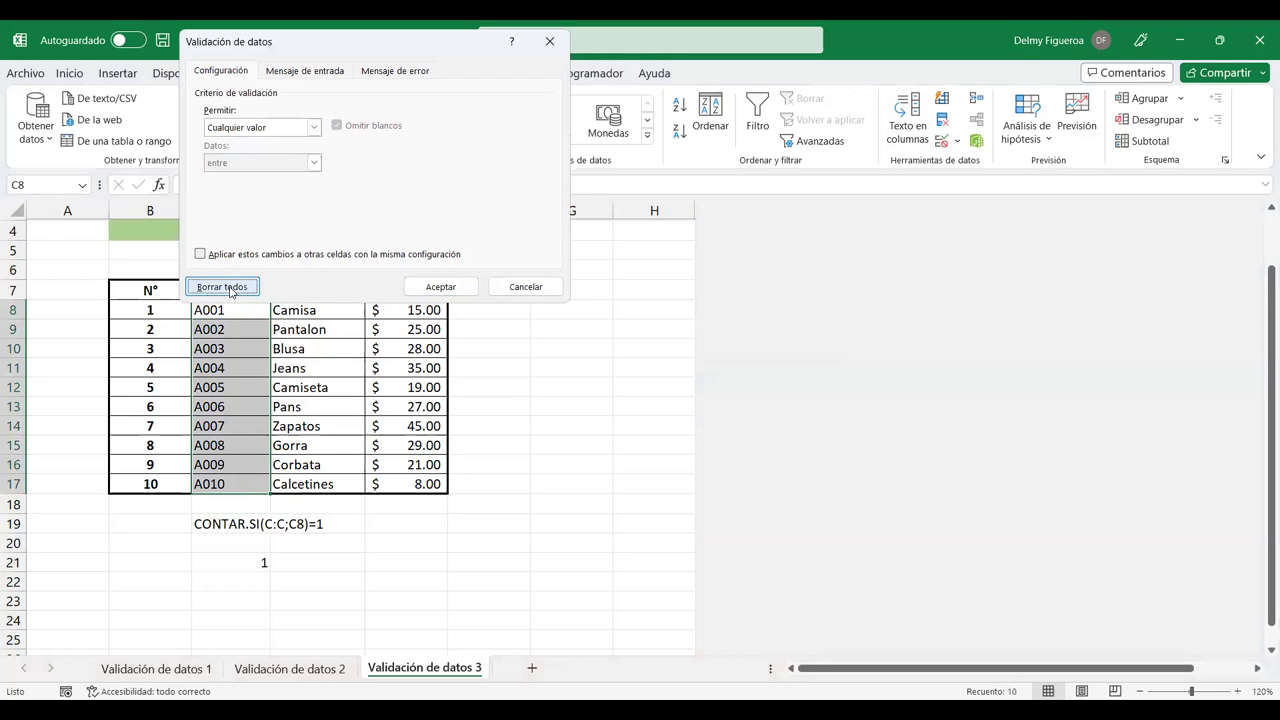
pyautogui.click(468, 290)
# Enter the duplicate A001 in C9 so the count shows 2, then undo to restore A002
pyautogui.press('Down')
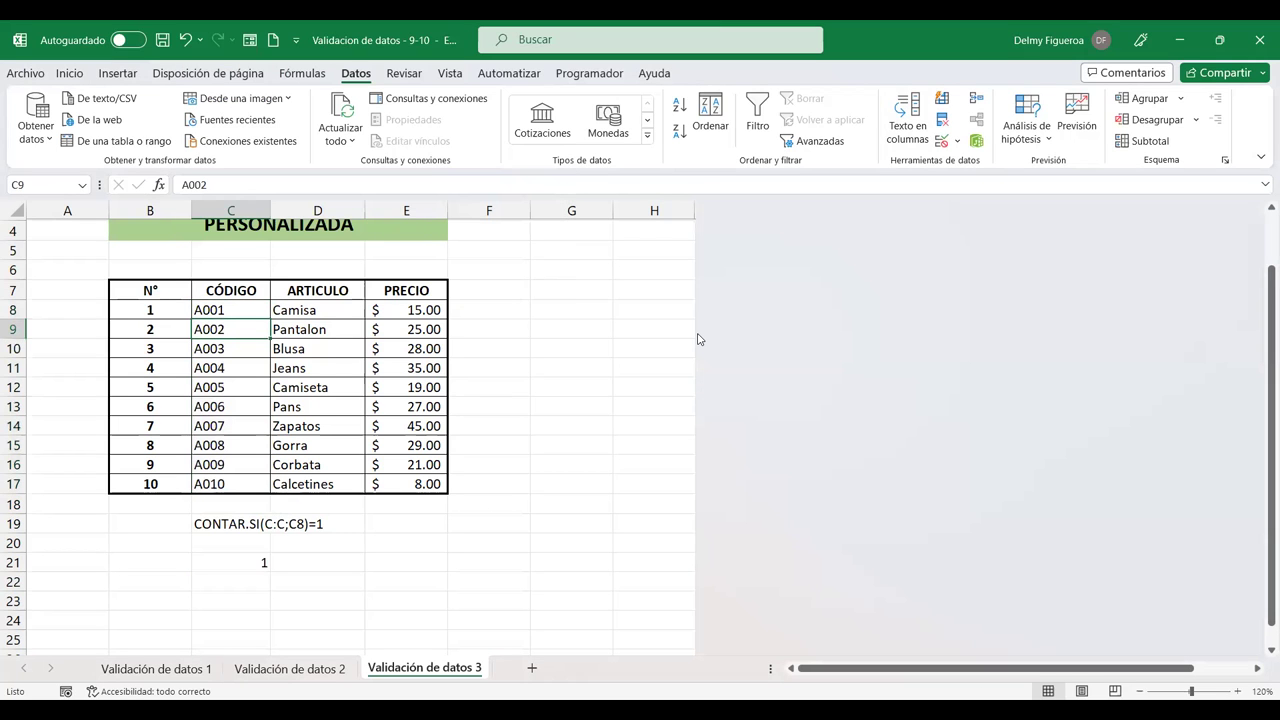
pyautogui.write('A001')
pyautogui.press('Return')
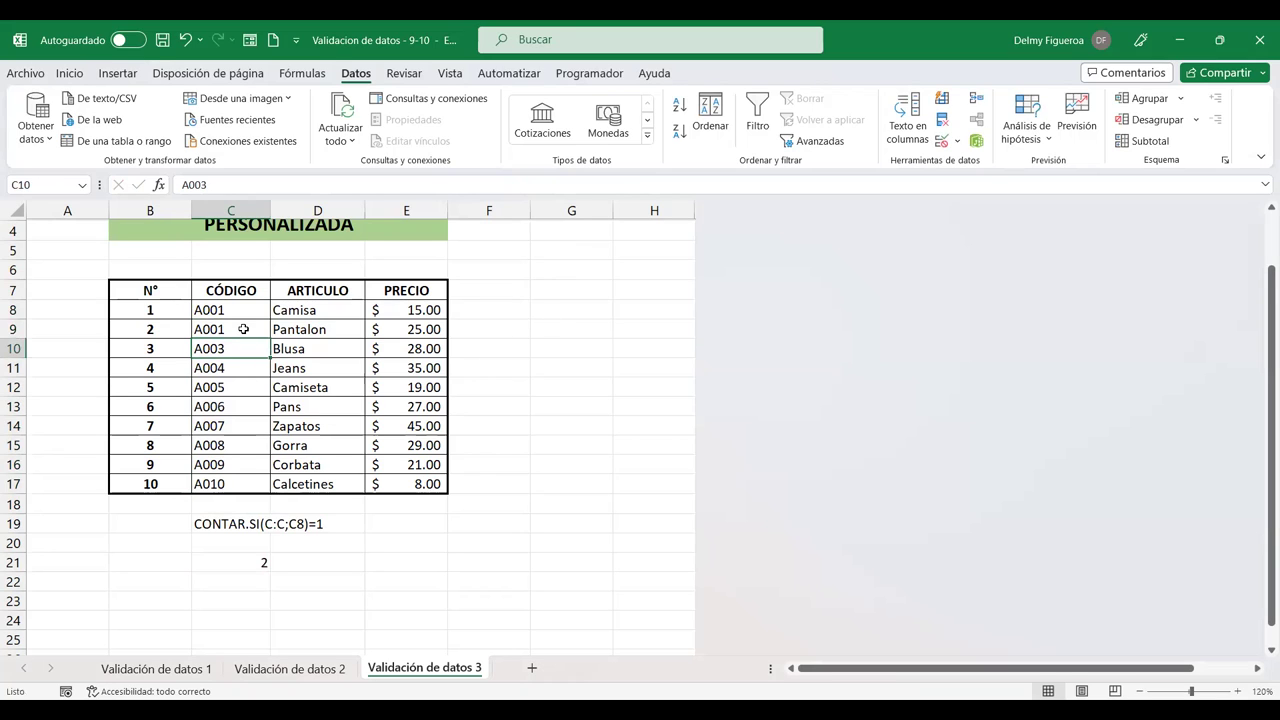
pyautogui.hotkey('ctrl', 'z')
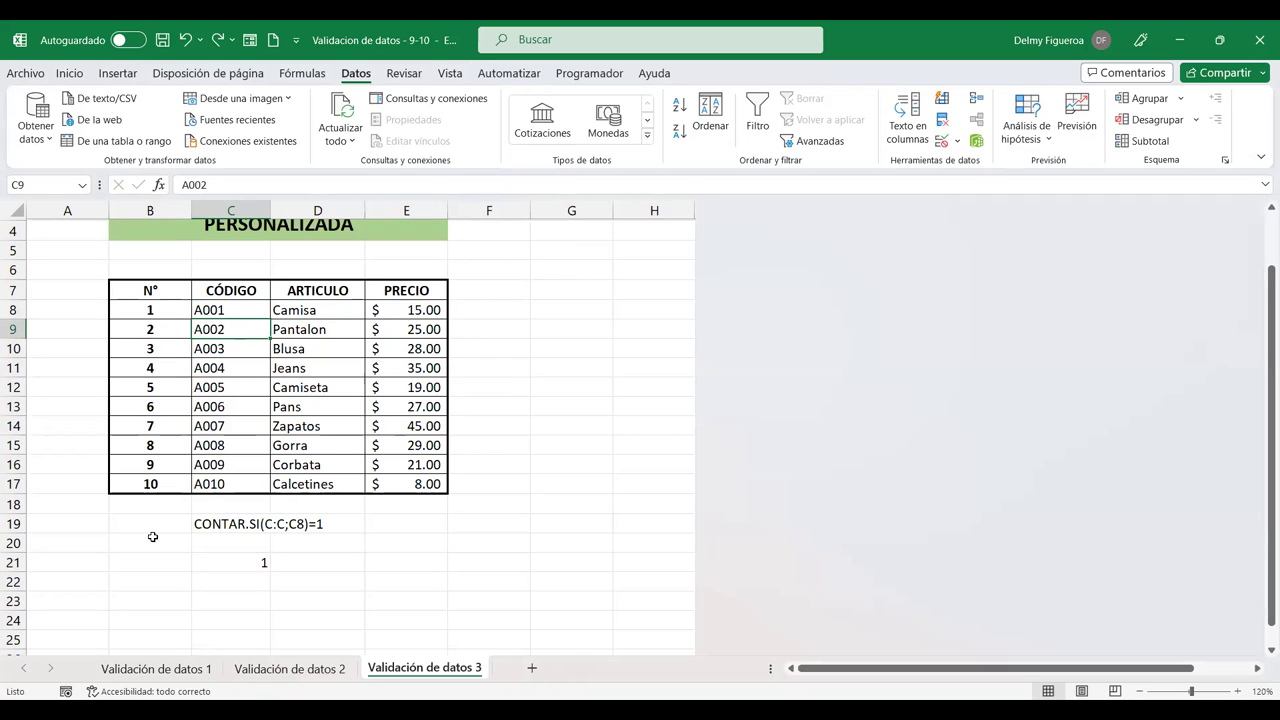
# Delete the CONTAR.SI(C:C;C8)=1 note text from C19, leaving the cell empty
pyautogui.doubleClick(254, 524)
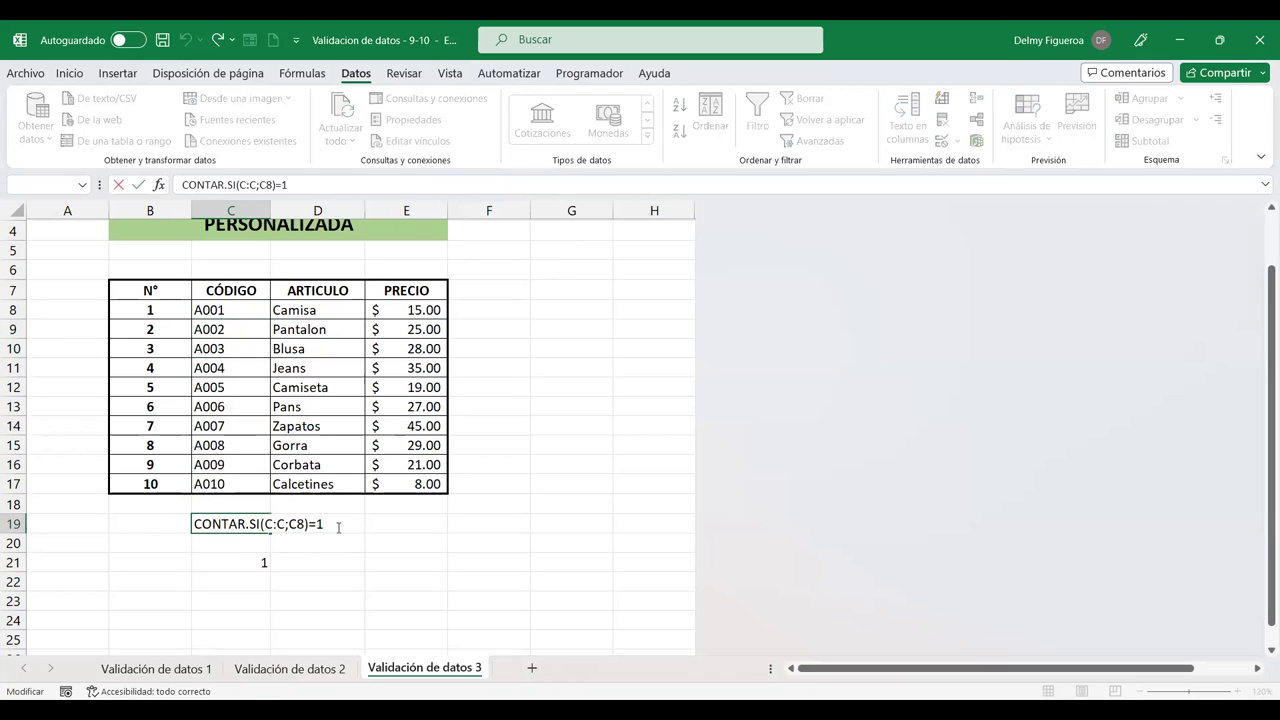
pyautogui.press('Escape')
pyautogui.press('F2')
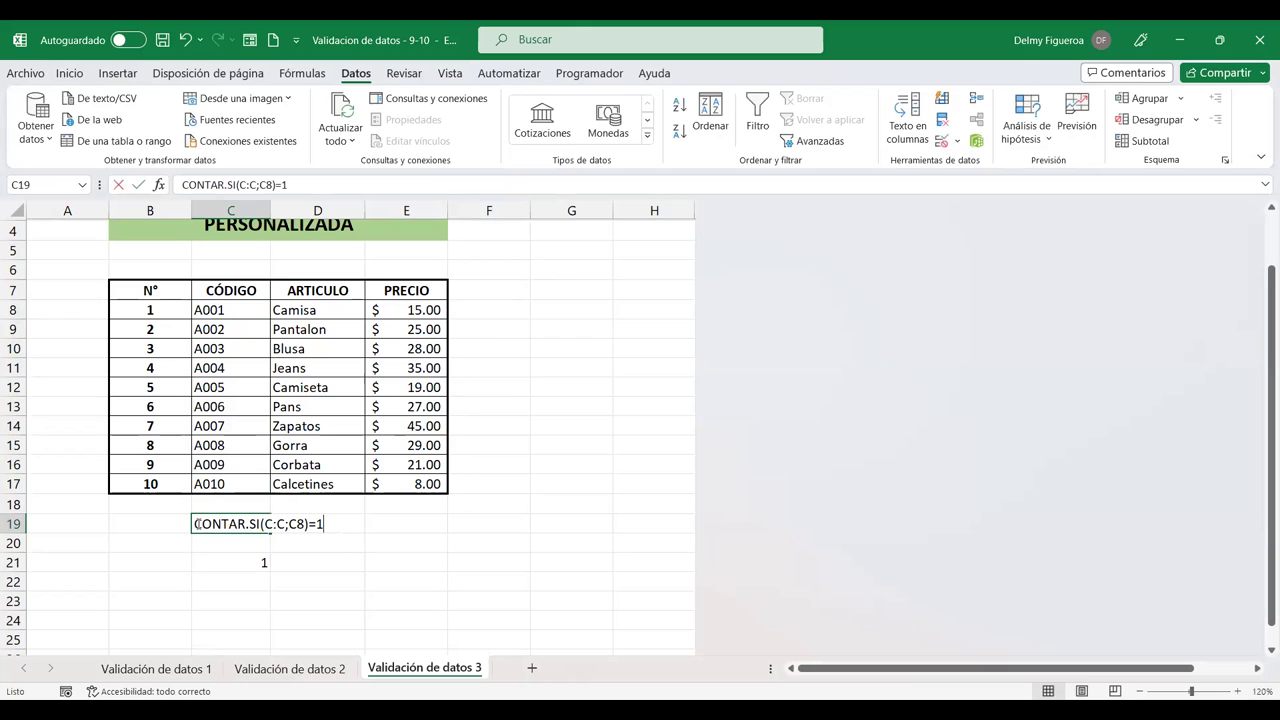
pyautogui.press('Home')
pyautogui.write('=')
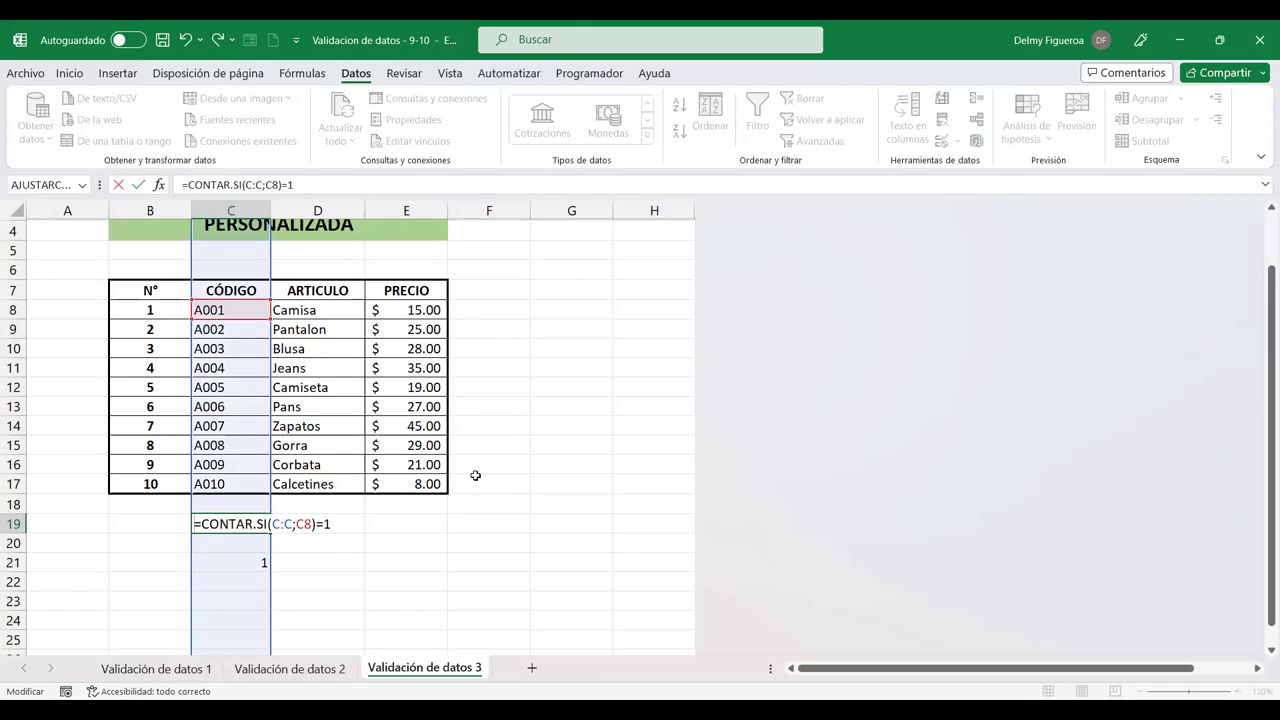
pyautogui.hotkey('shift', 'End')
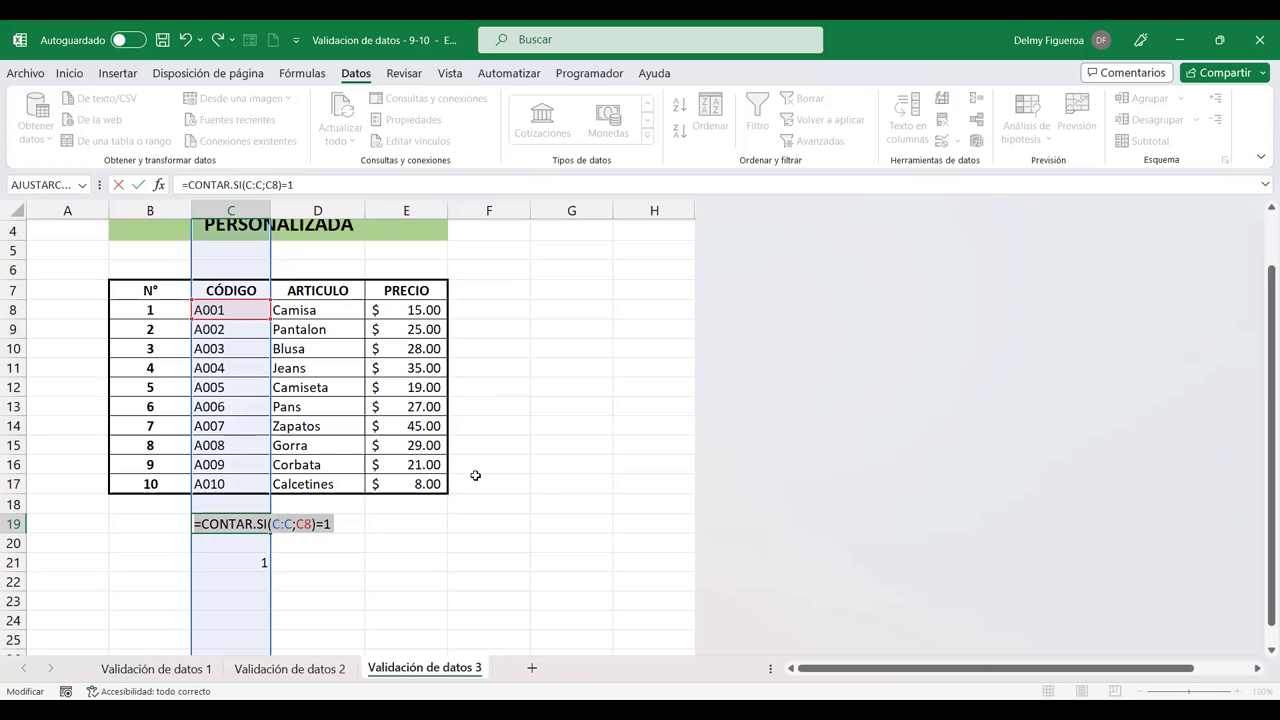
pyautogui.write('4')
pyautogui.press('Return')
pyautogui.click(261, 521)
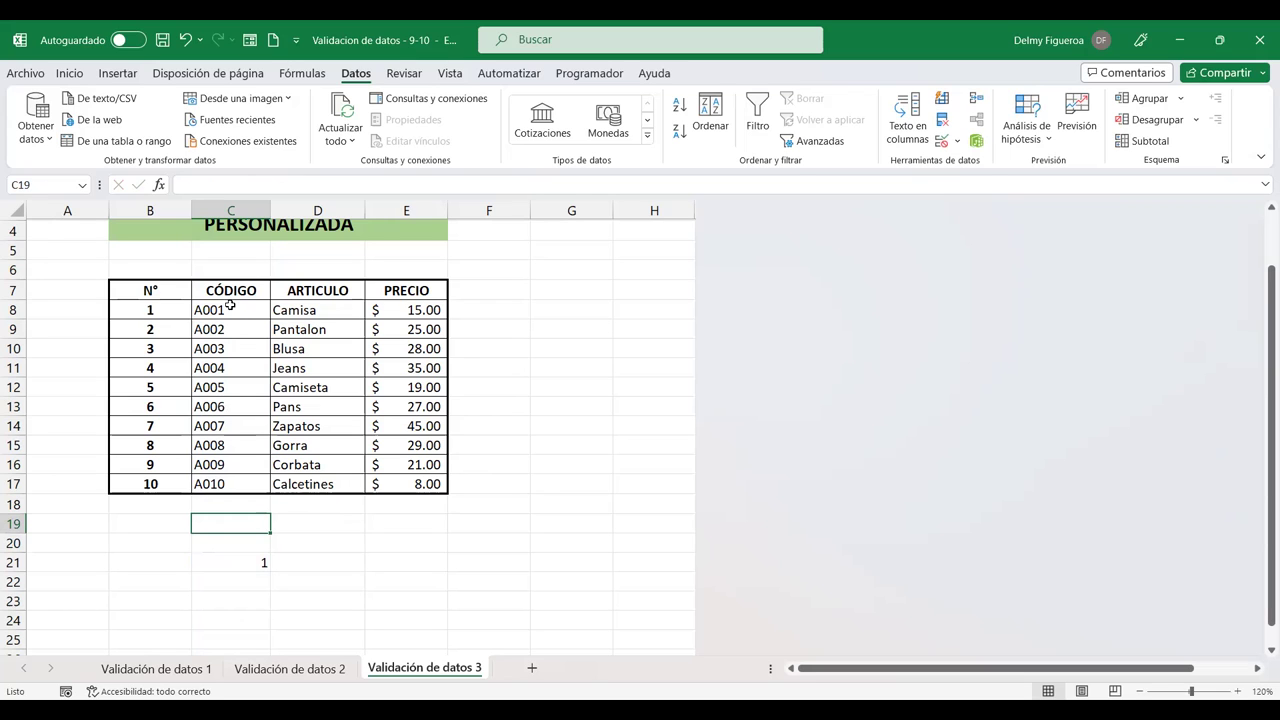
# Apply the custom validation =CONTAR.SI(C:C;C8)=1 to C8:C17 so every code must be unique
pyautogui.click(229, 306)
pyautogui.moveTo(239, 415); pyautogui.dragTo(244, 484)
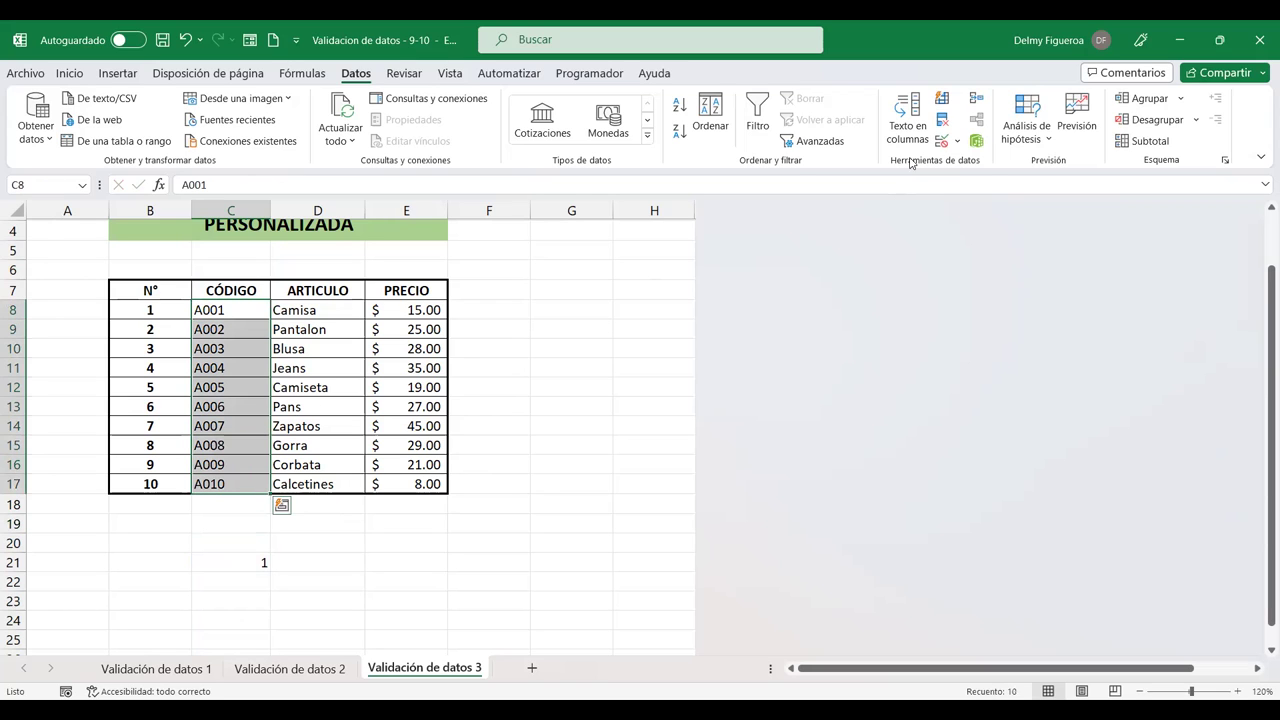
pyautogui.click(940, 146)
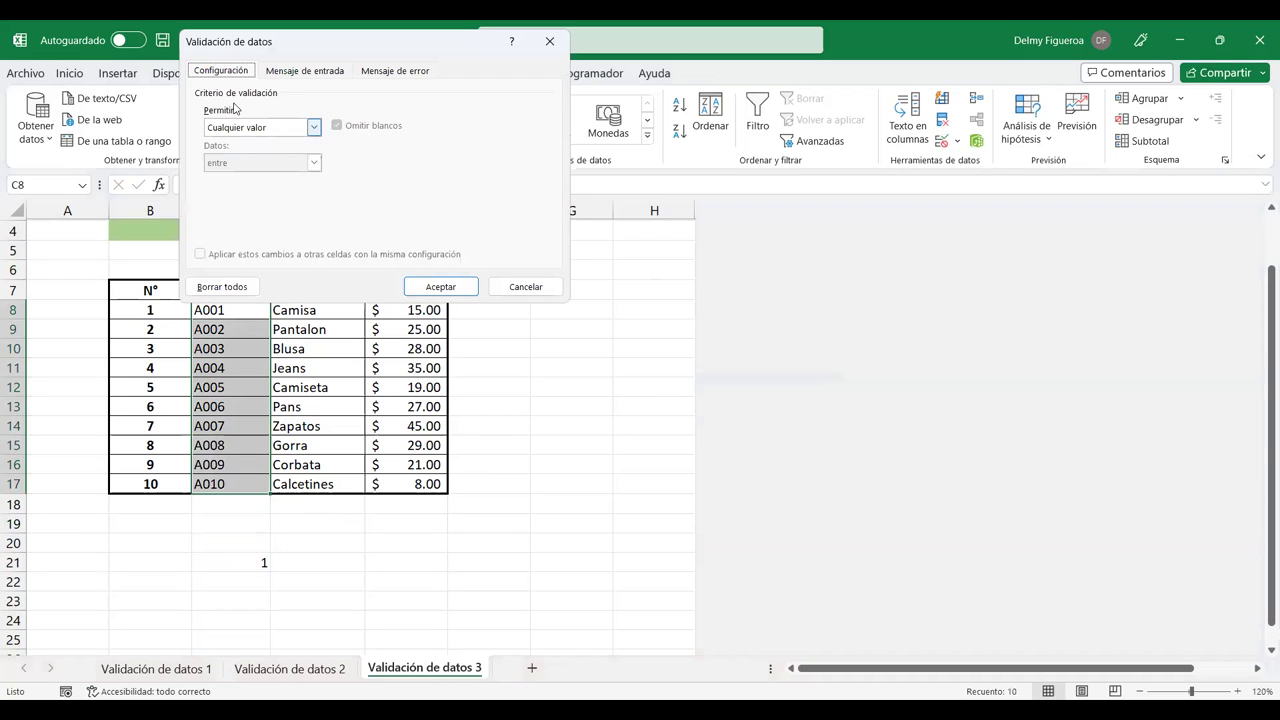
pyautogui.click(238, 128)
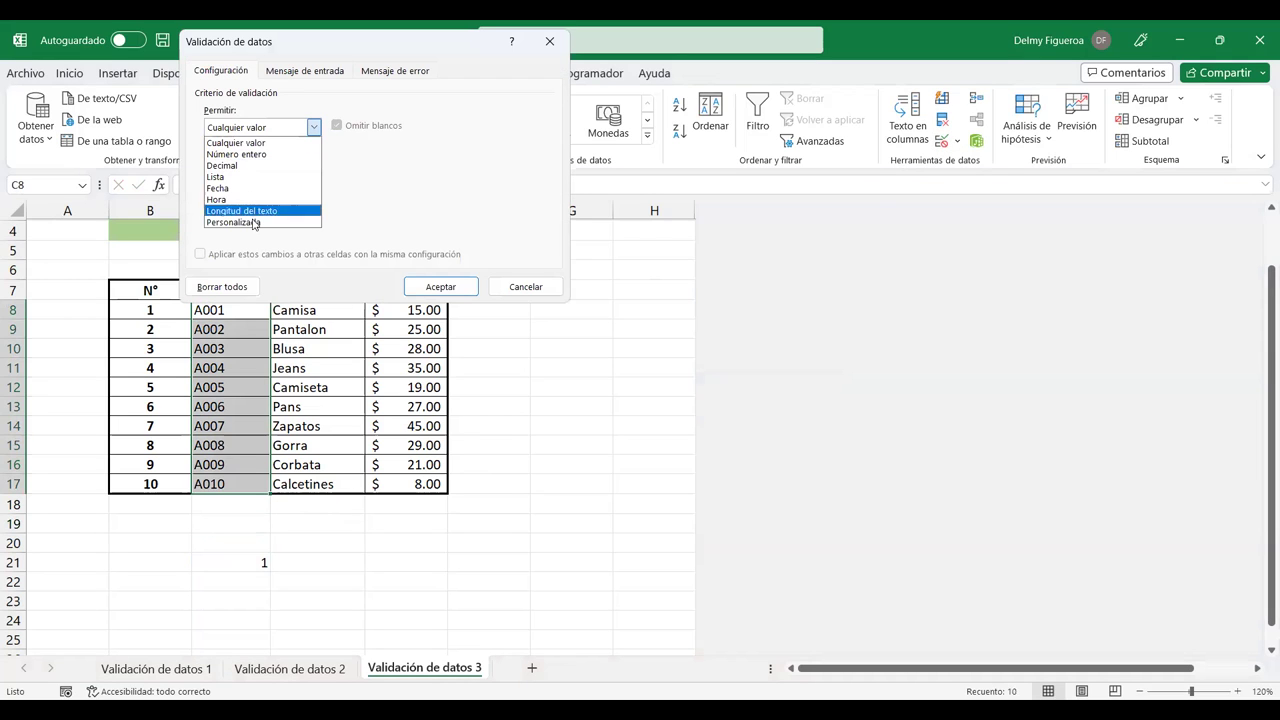
pyautogui.click(254, 222)
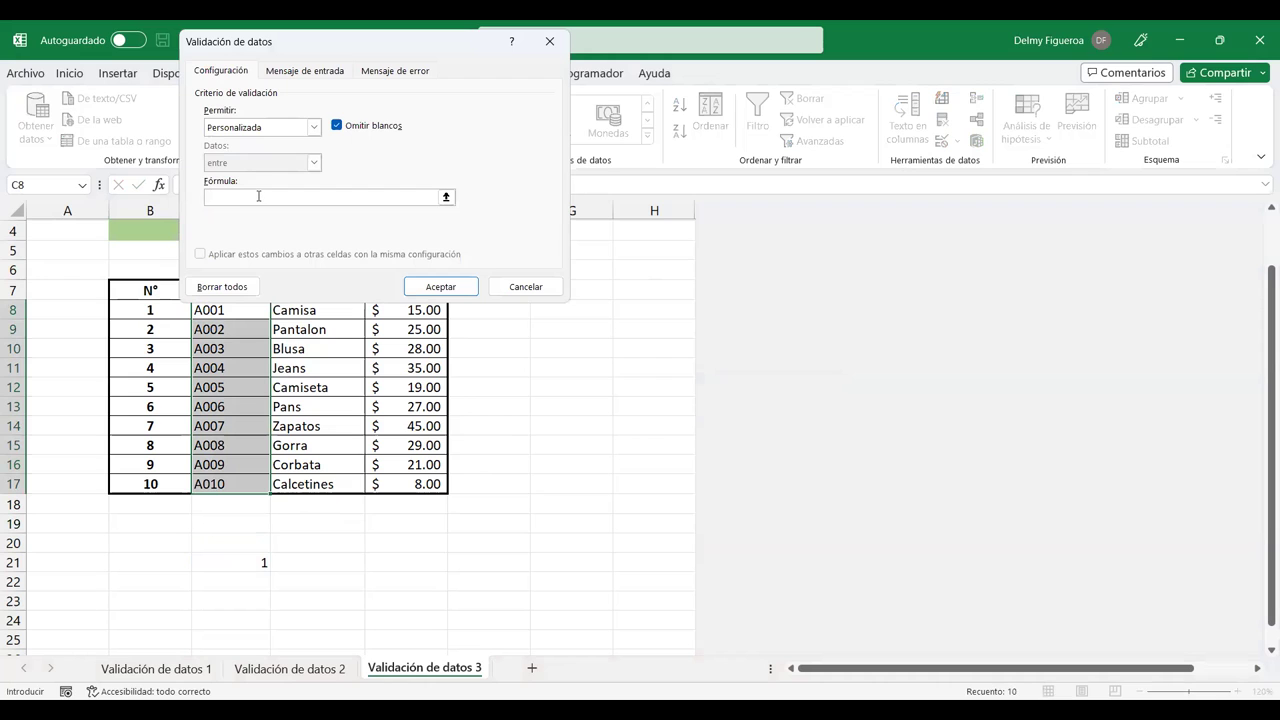
pyautogui.write('=CONTAR.SI(C:C;C8)=1')
pyautogui.click(438, 287)
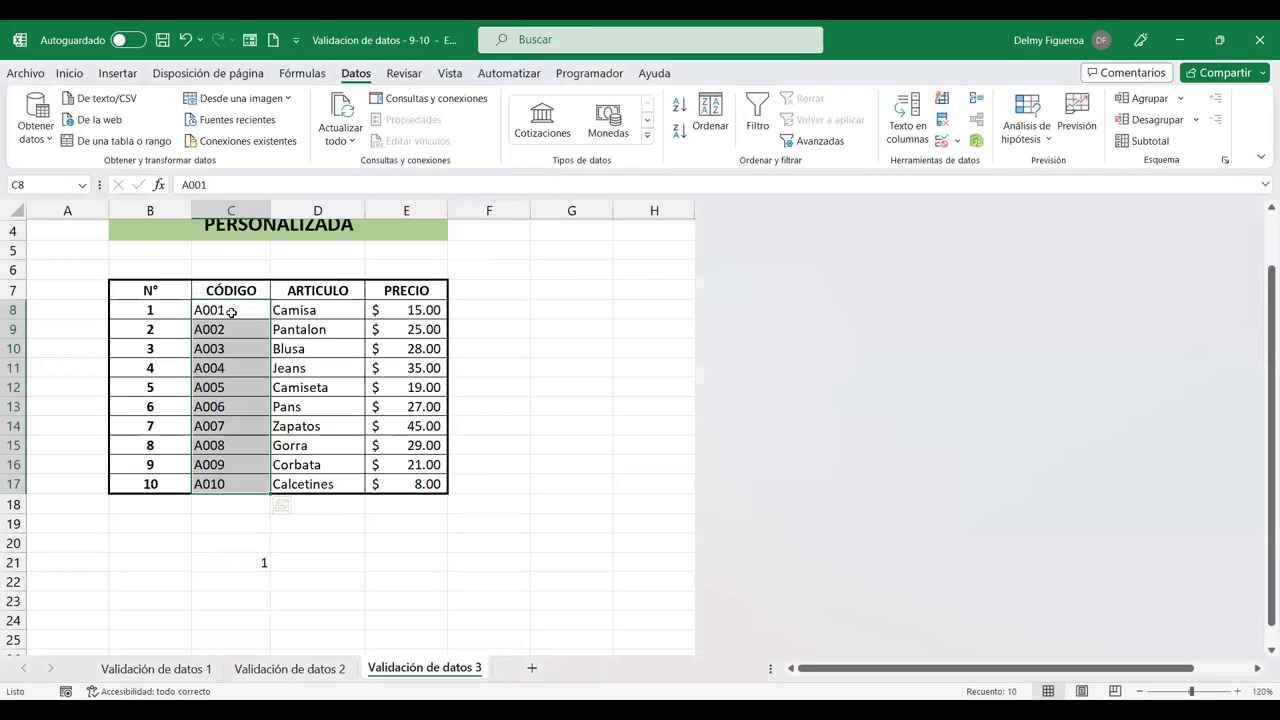
pyautogui.click(232, 329)
# Try A001 in C9, cancel the rejected duplicate, and go to sheet Validación de datos 2
pyautogui.write('A001')
pyautogui.press('Return')
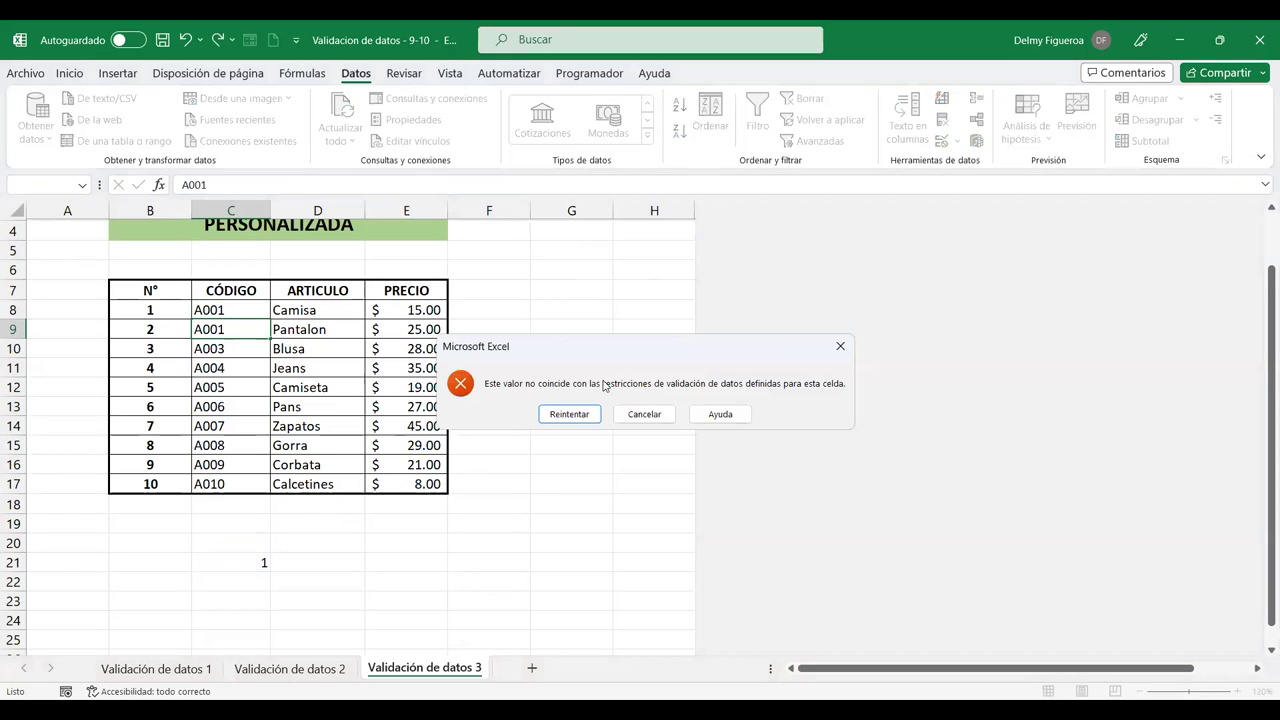
pyautogui.click(644, 414)
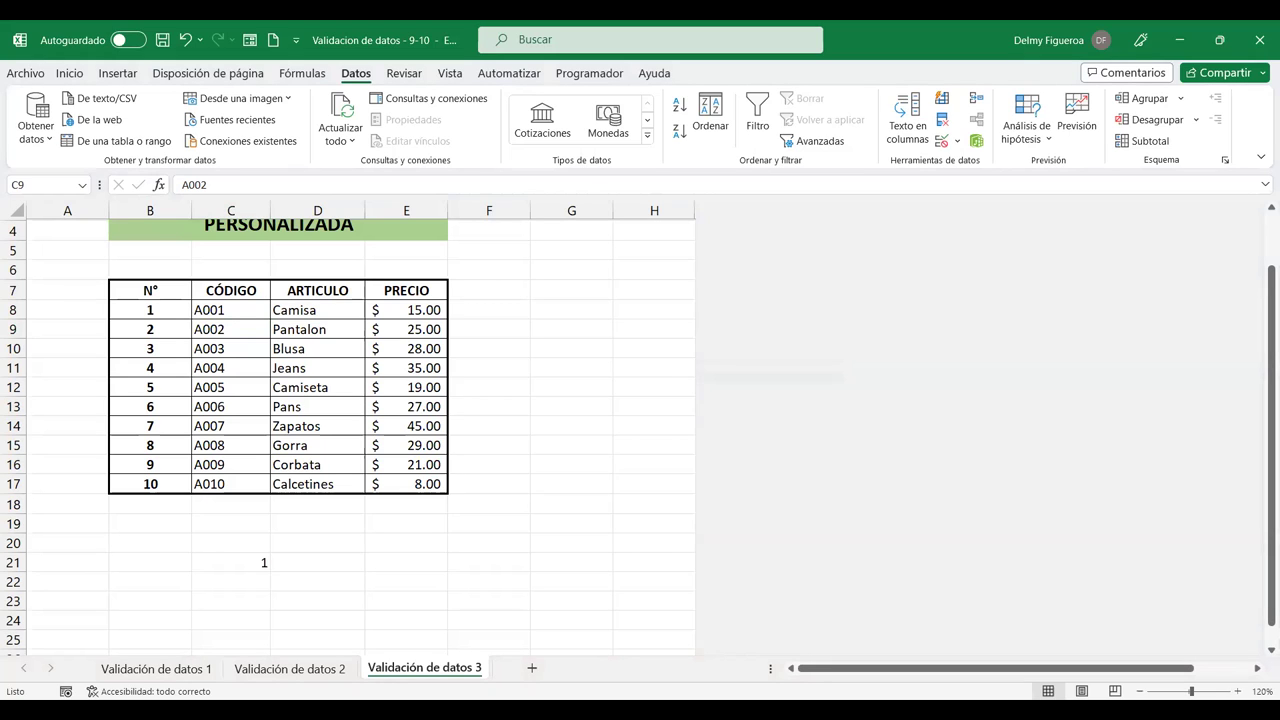
pyautogui.click(293, 669)
# Enter a sample surname in A8 and a first name in B8 on Validación de datos 2
pyautogui.click(205, 672)
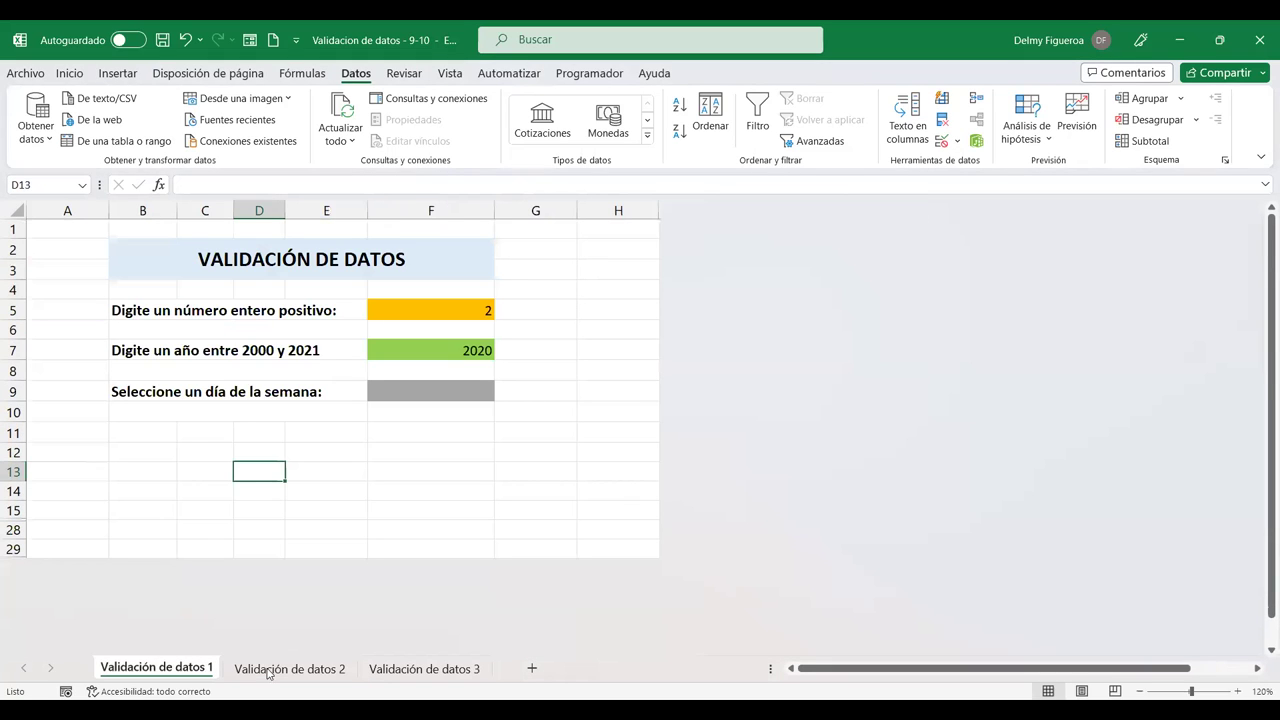
pyautogui.click(293, 670)
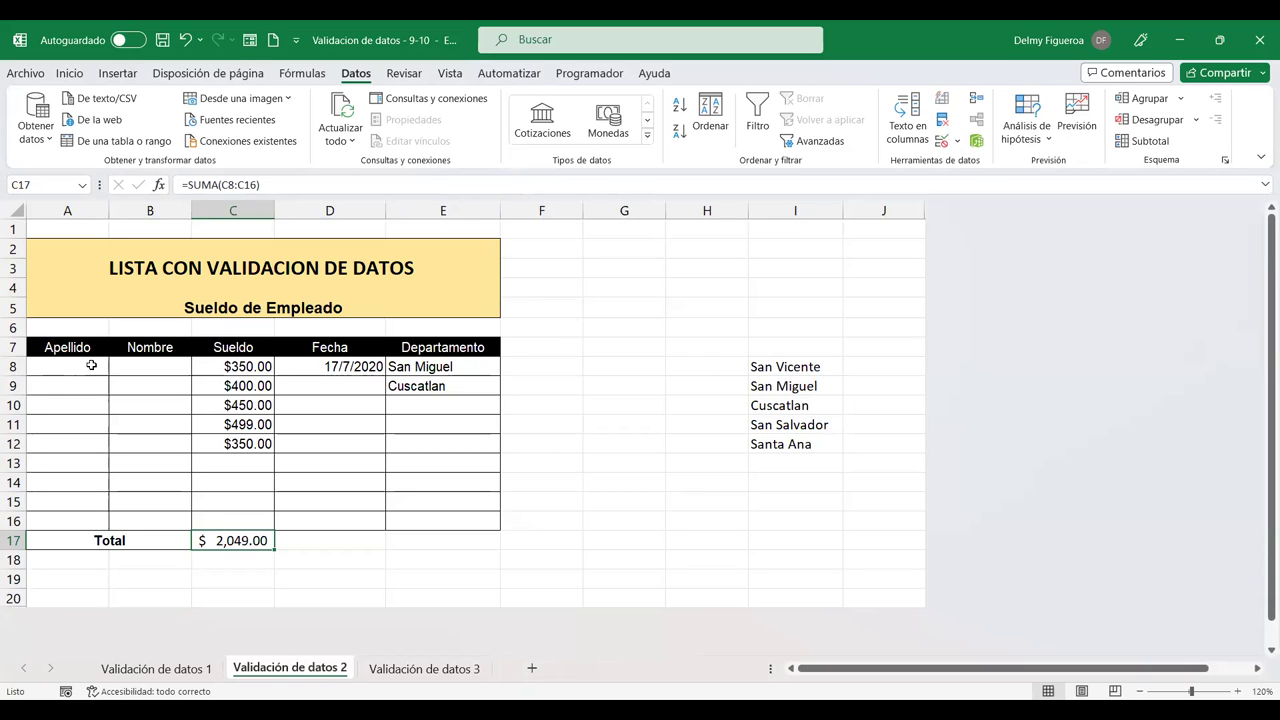
pyautogui.click(91, 366)
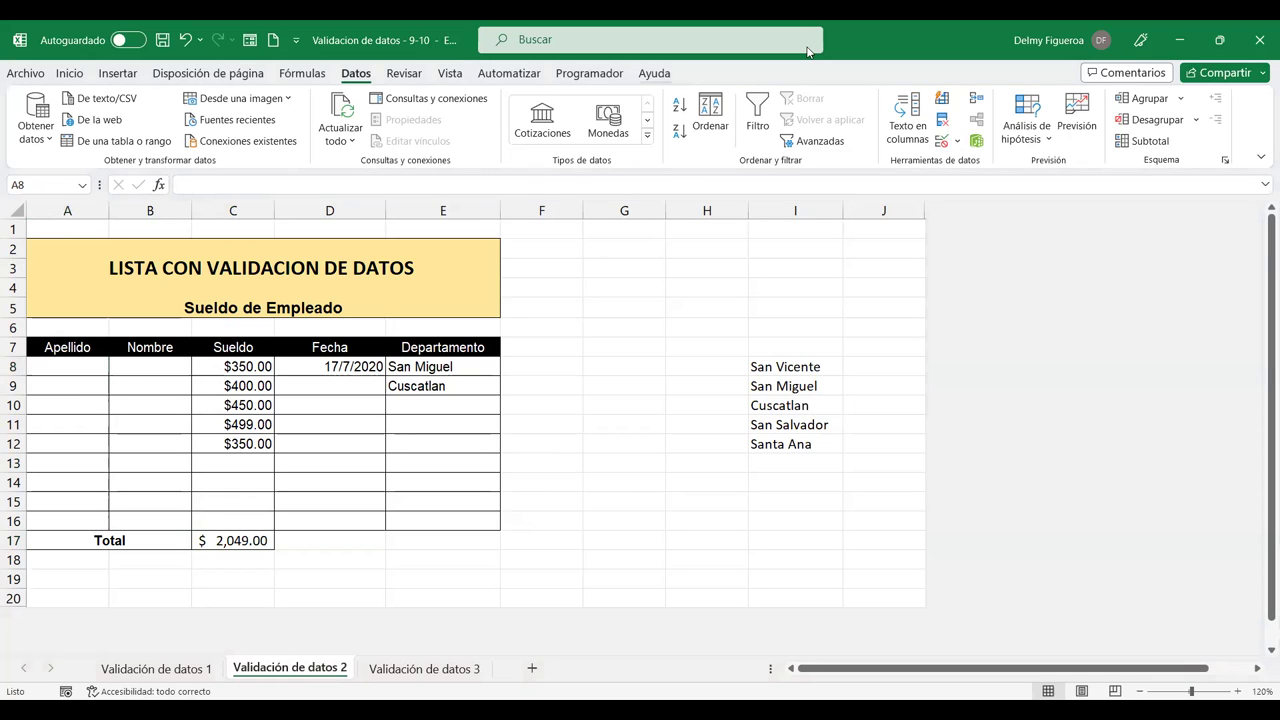
pyautogui.click(85, 366)
pyautogui.write('Sánchez')
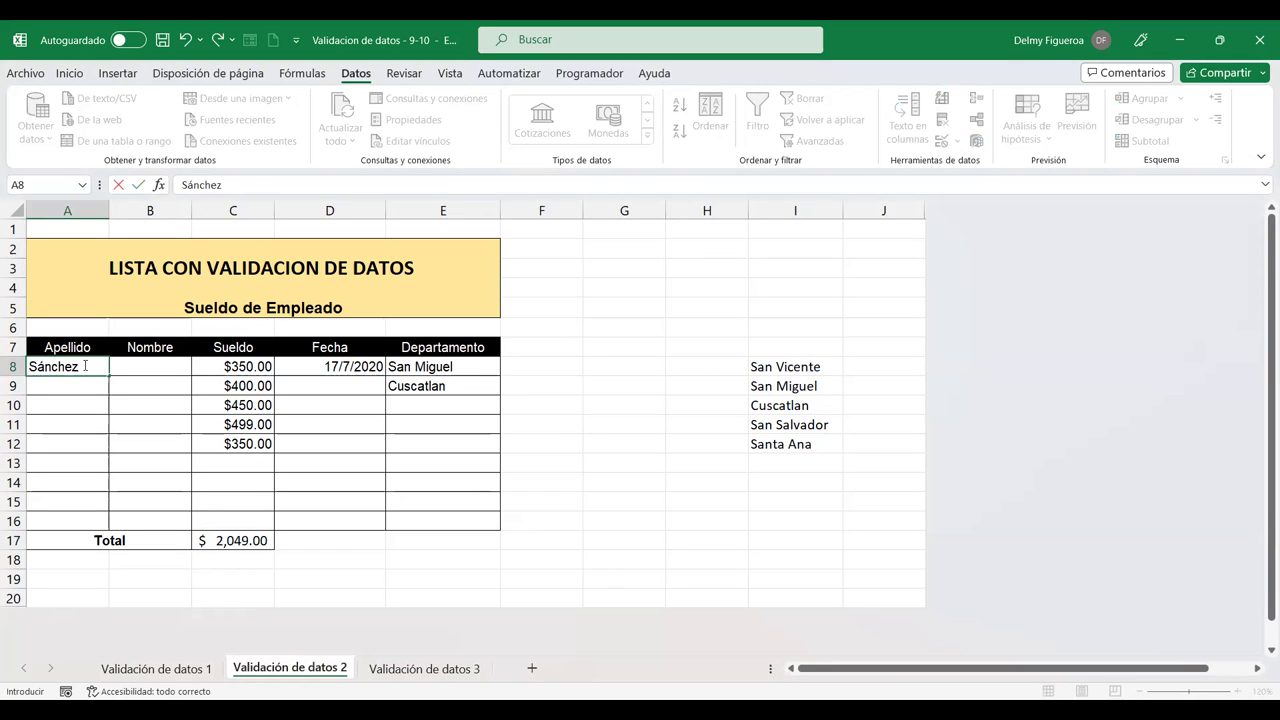
pyautogui.press('Tab')
pyautogui.write('K')
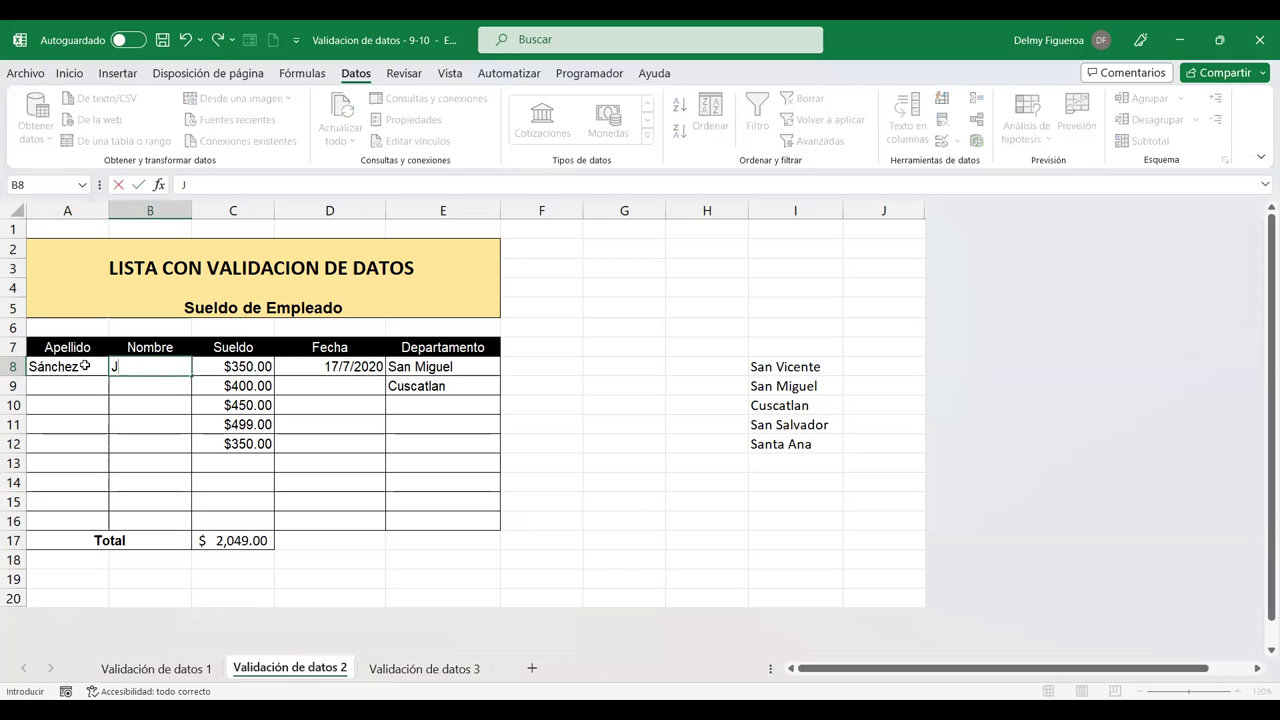
pyautogui.write('Enia')
pyautogui.press('Return')
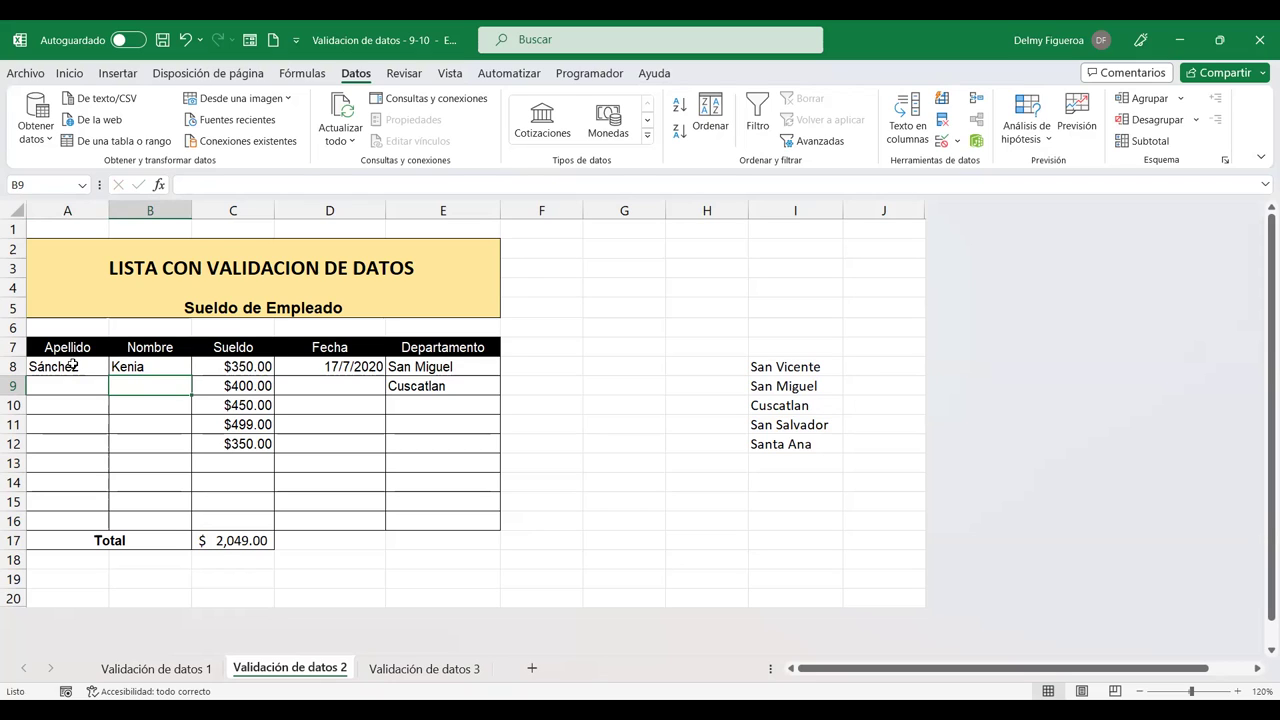
# Select and inspect the new name entries in A8 and B8
pyautogui.moveTo(73, 366)
pyautogui.mouseDown()
pyautogui.moveTo(130, 388)
pyautogui.moveTo(134, 521)
pyautogui.mouseUp()
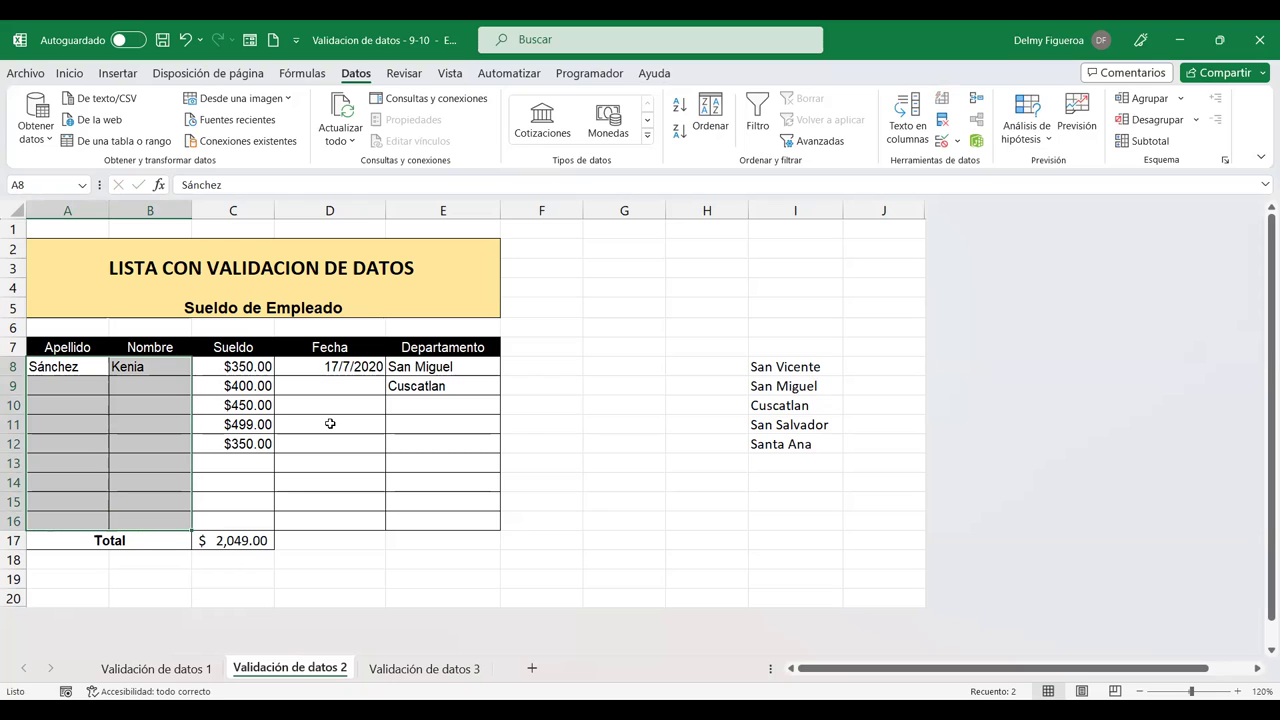
pyautogui.click(83, 366)
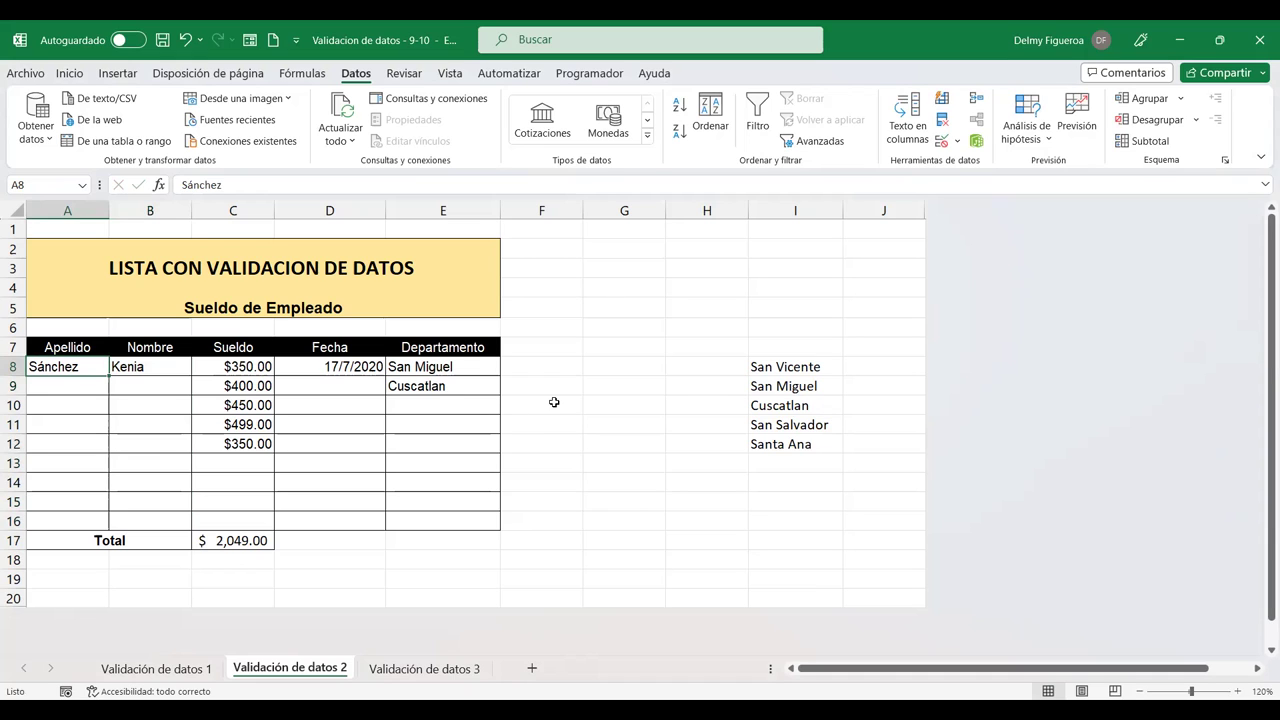
pyautogui.click(640, 499)
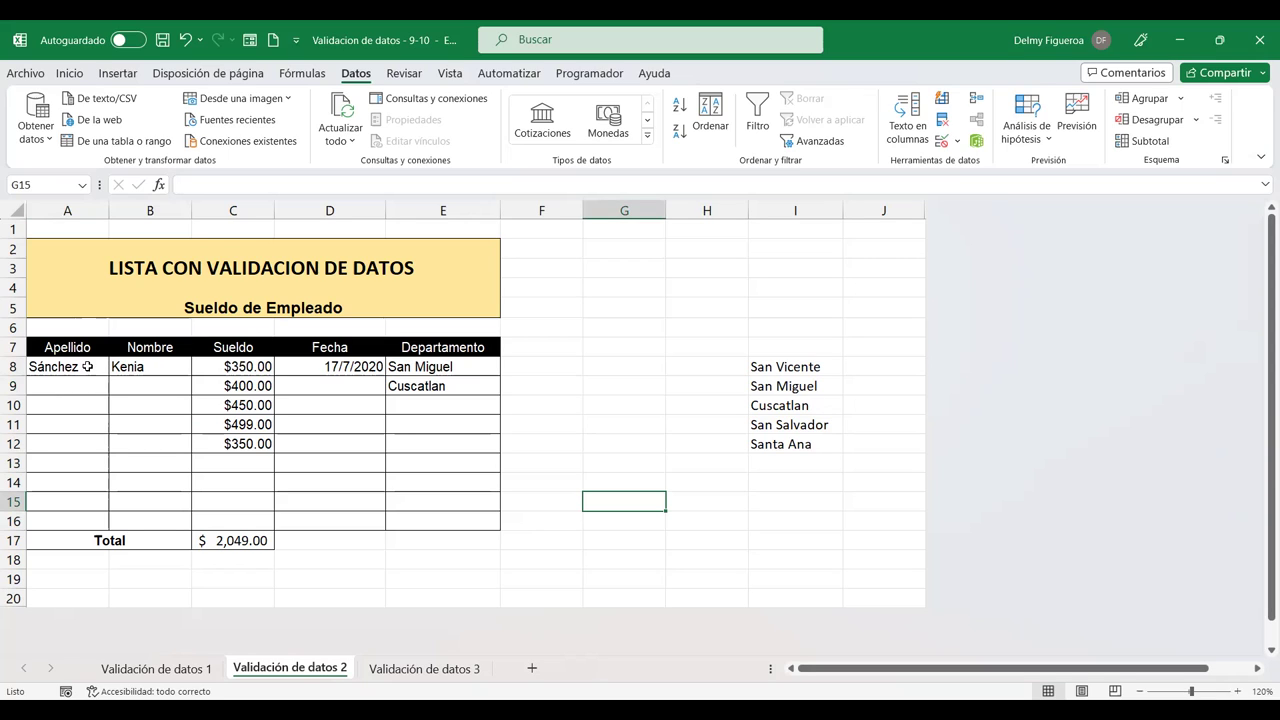
pyautogui.click(88, 368)
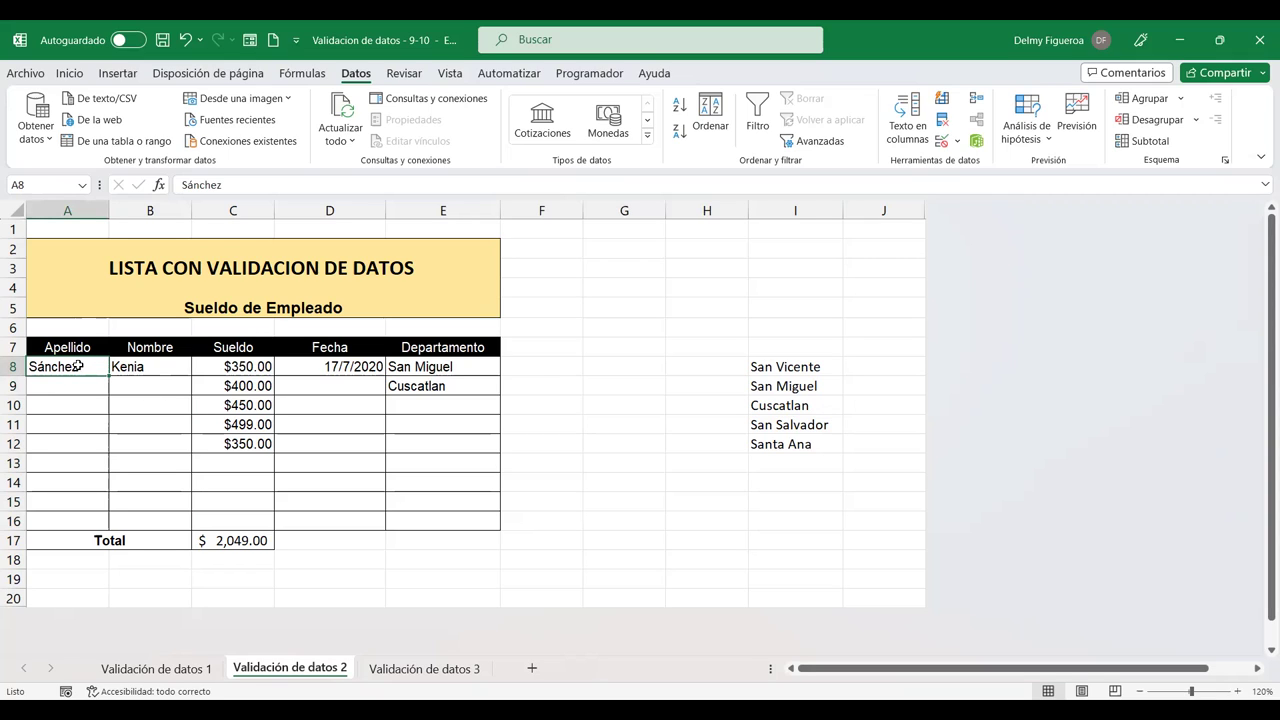
pyautogui.click(138, 366)
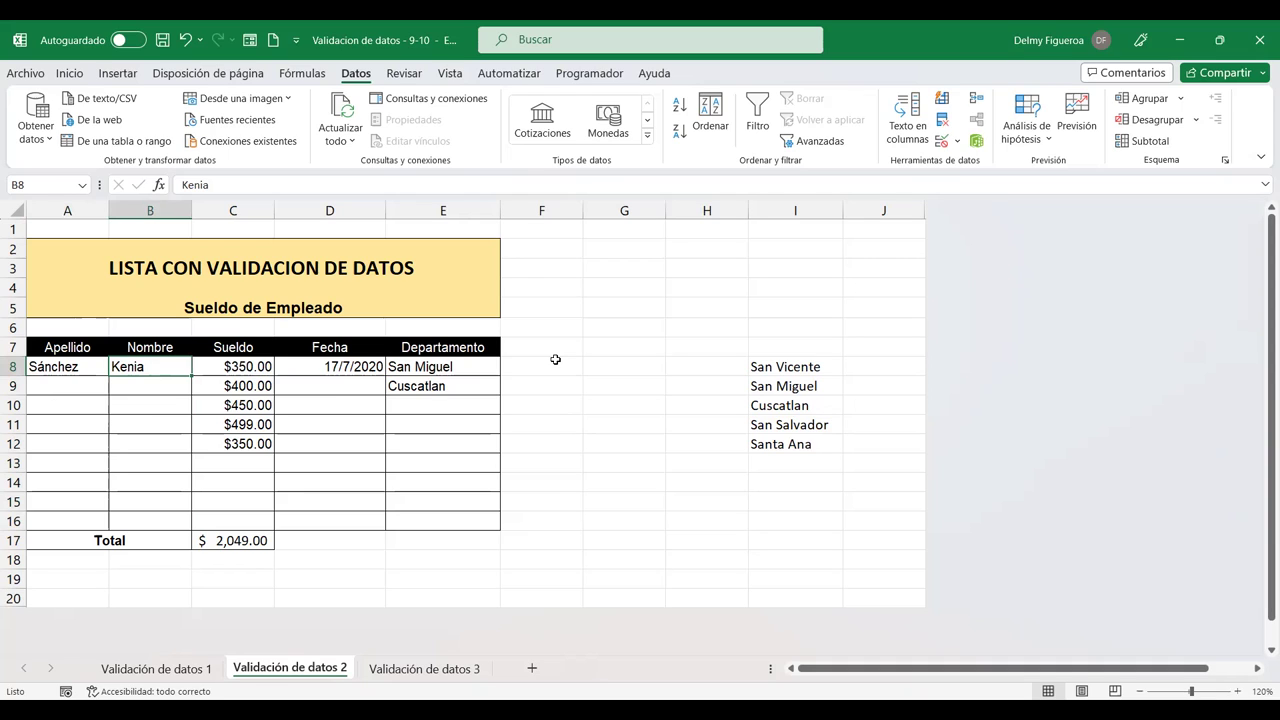
# Unhide the hidden columns after column J
pyautogui.click(908, 207)
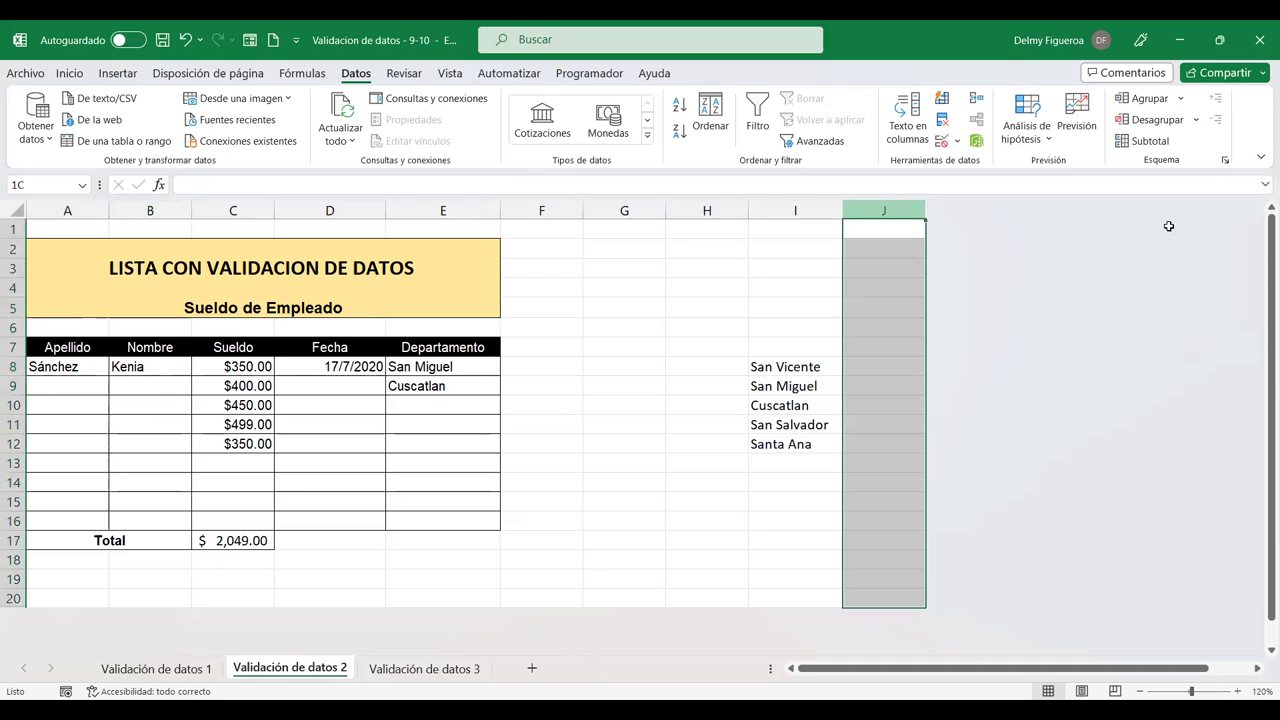
pyautogui.rightClick(910, 210)
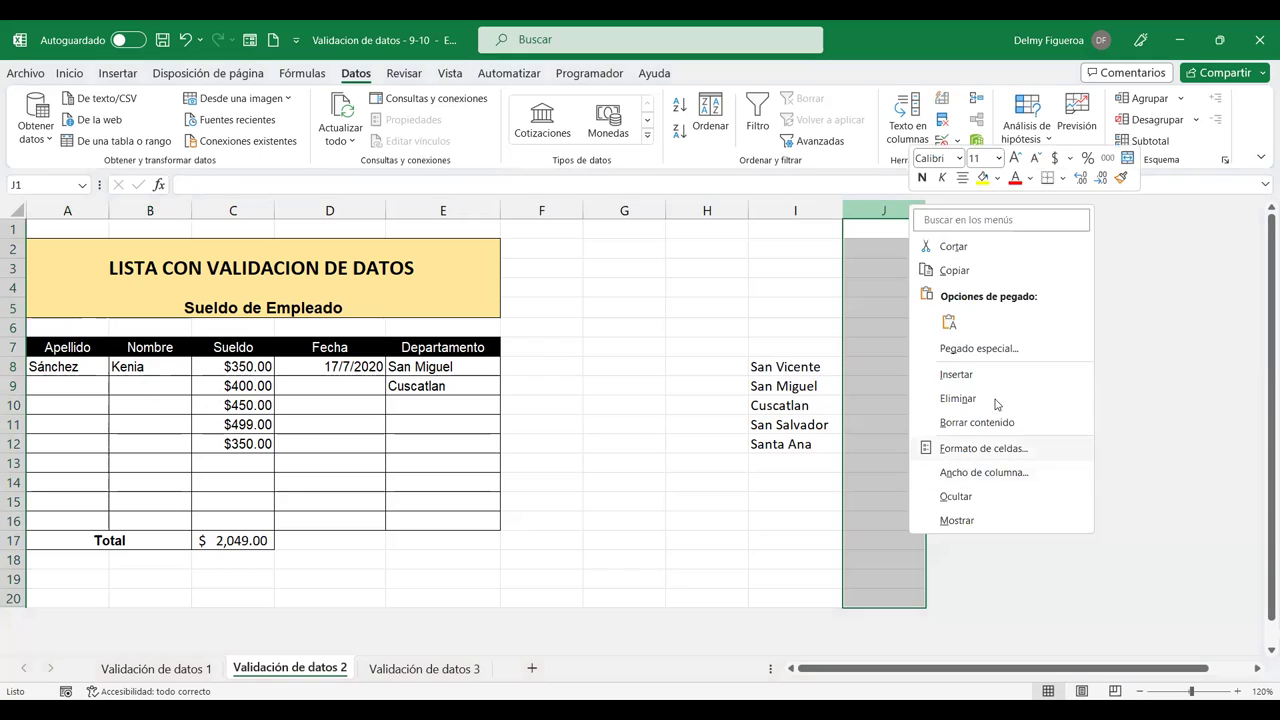
pyautogui.click(958, 520)
# Type the notes Dos criterios, Mayúscula, Texto and Función Y into K8:K11
pyautogui.click(938, 370)
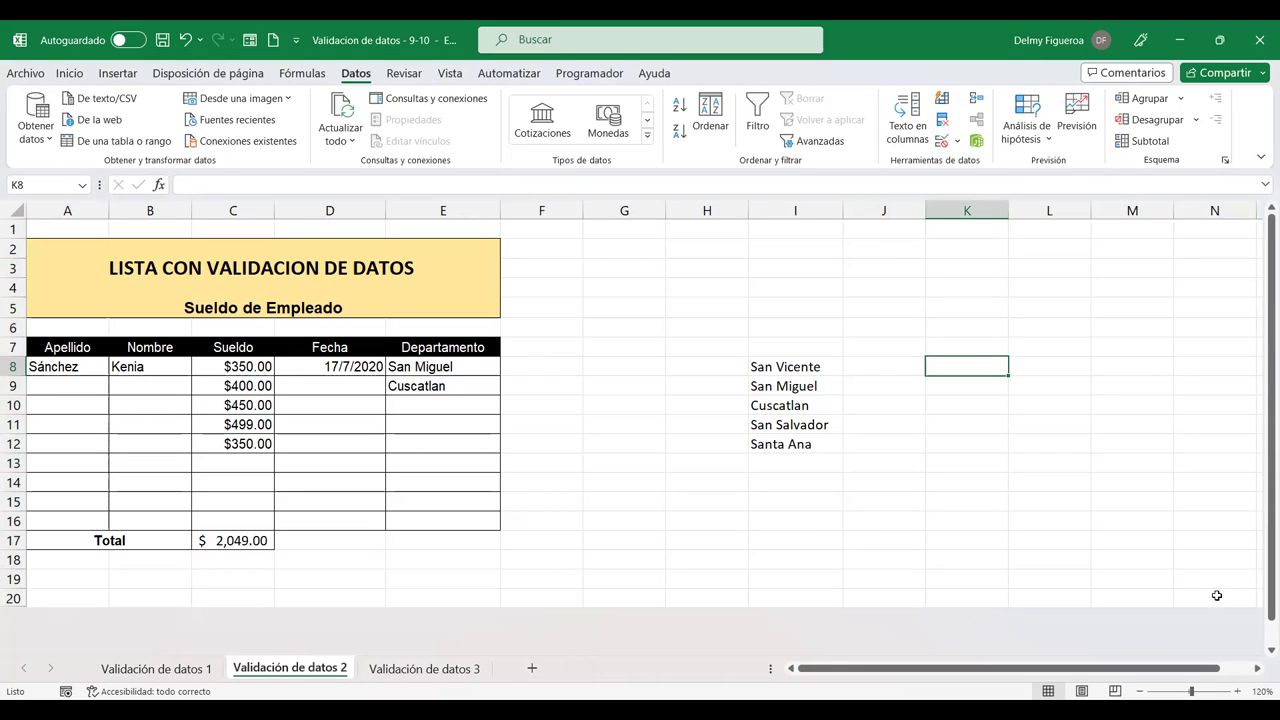
pyautogui.write('Dos criterios')
pyautogui.press('Return')
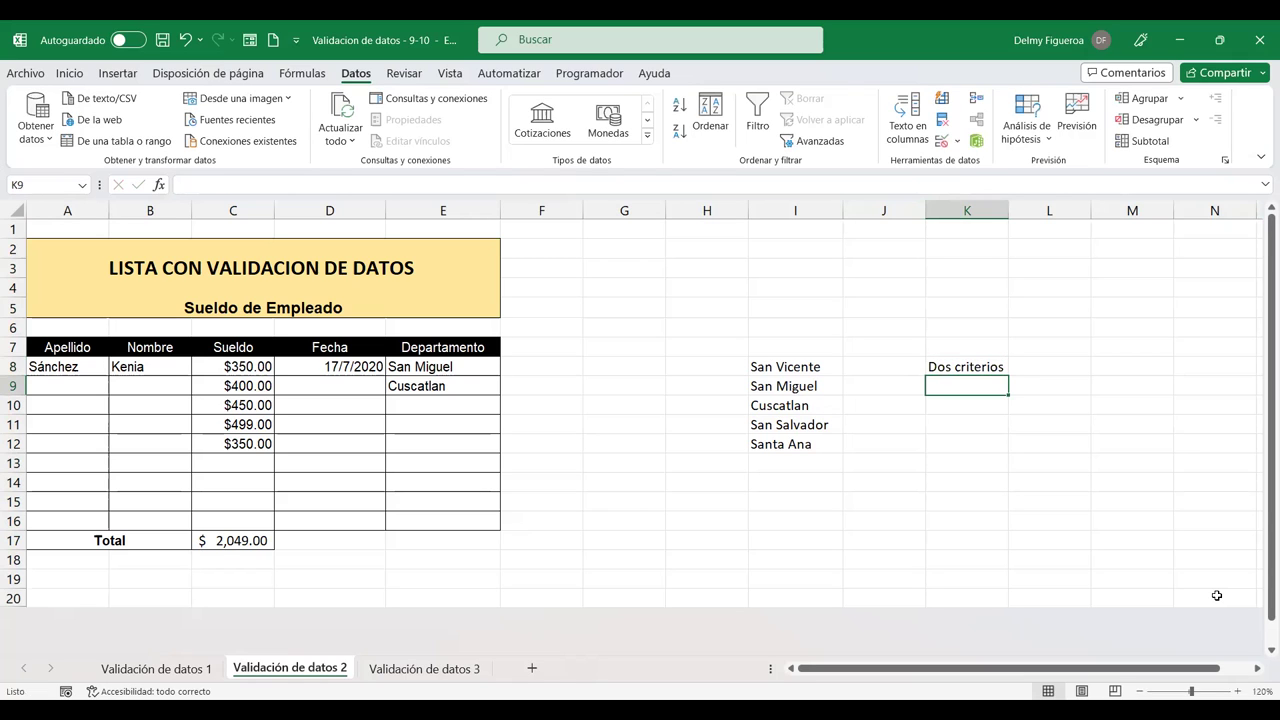
pyautogui.write('Mayúscula')
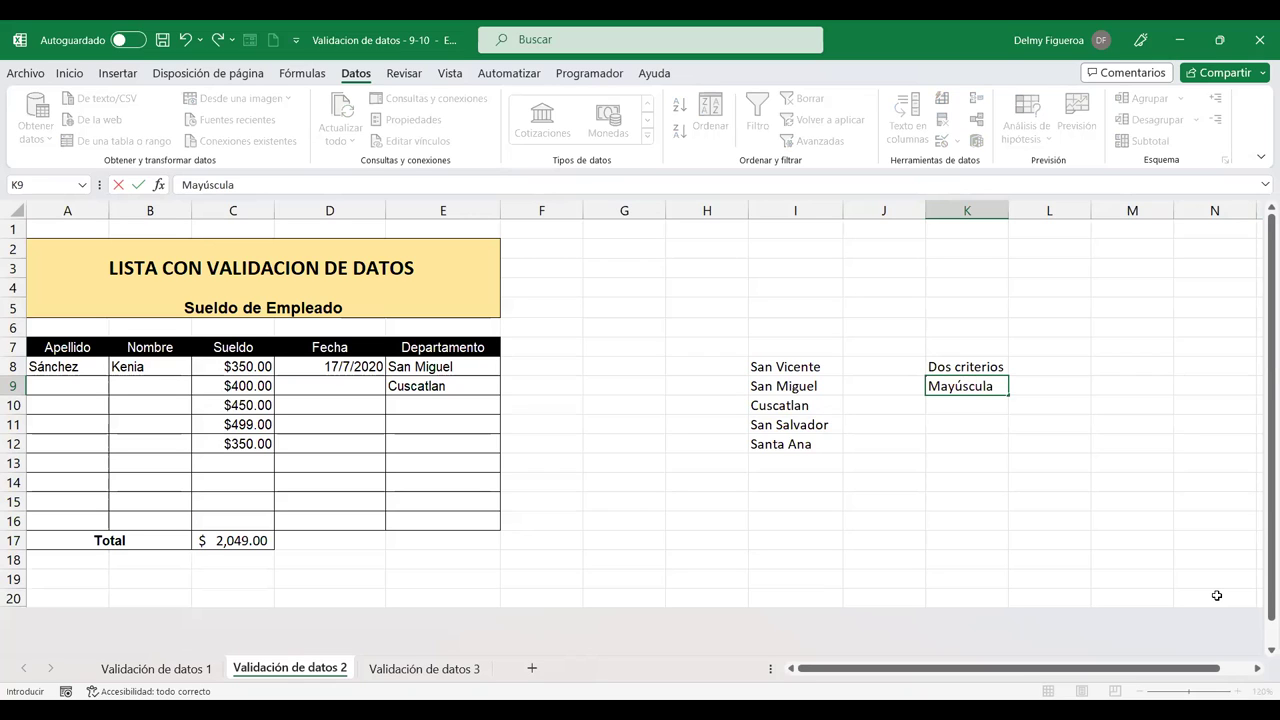
pyautogui.press('Return')
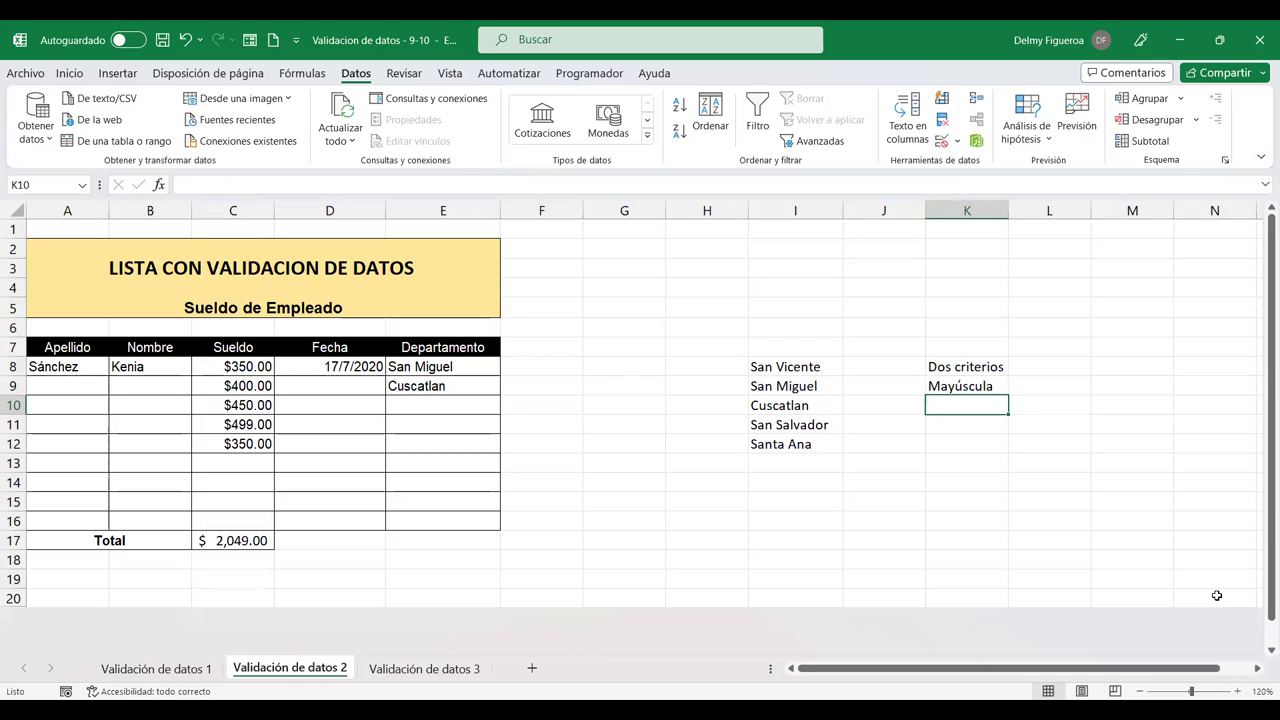
pyautogui.write('Texto')
pyautogui.press('Return')
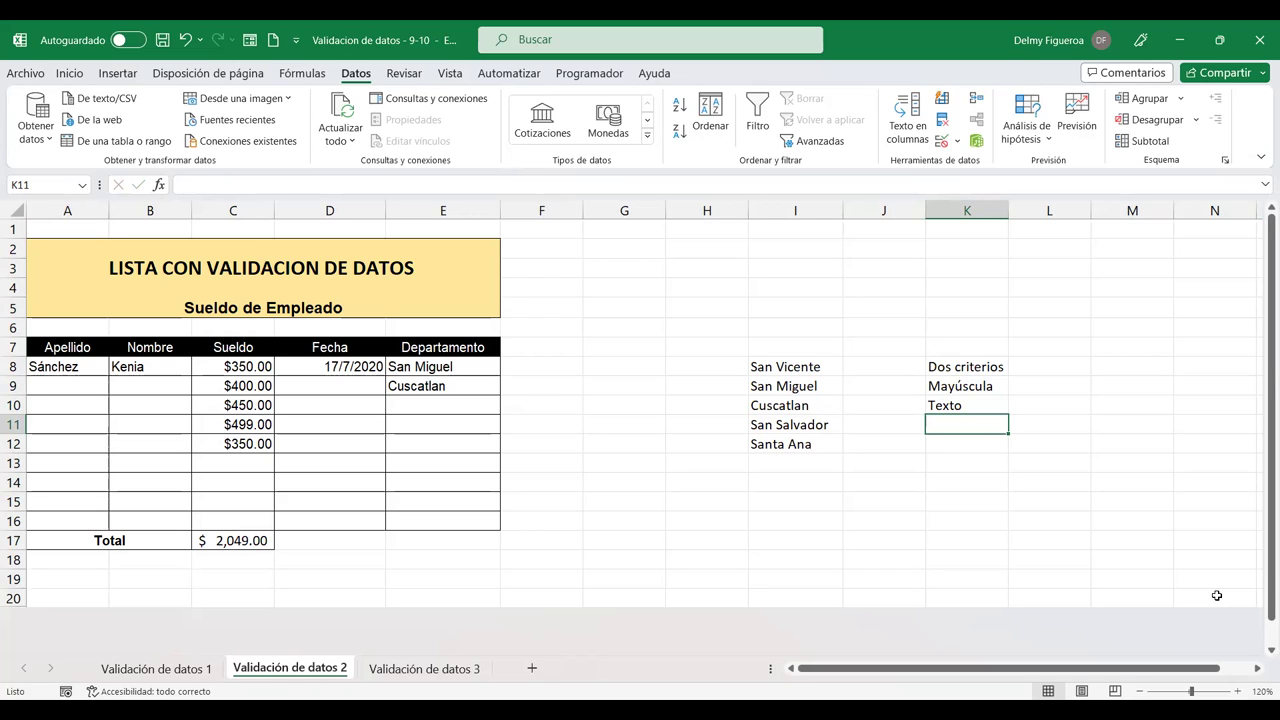
pyautogui.write('Función Y')
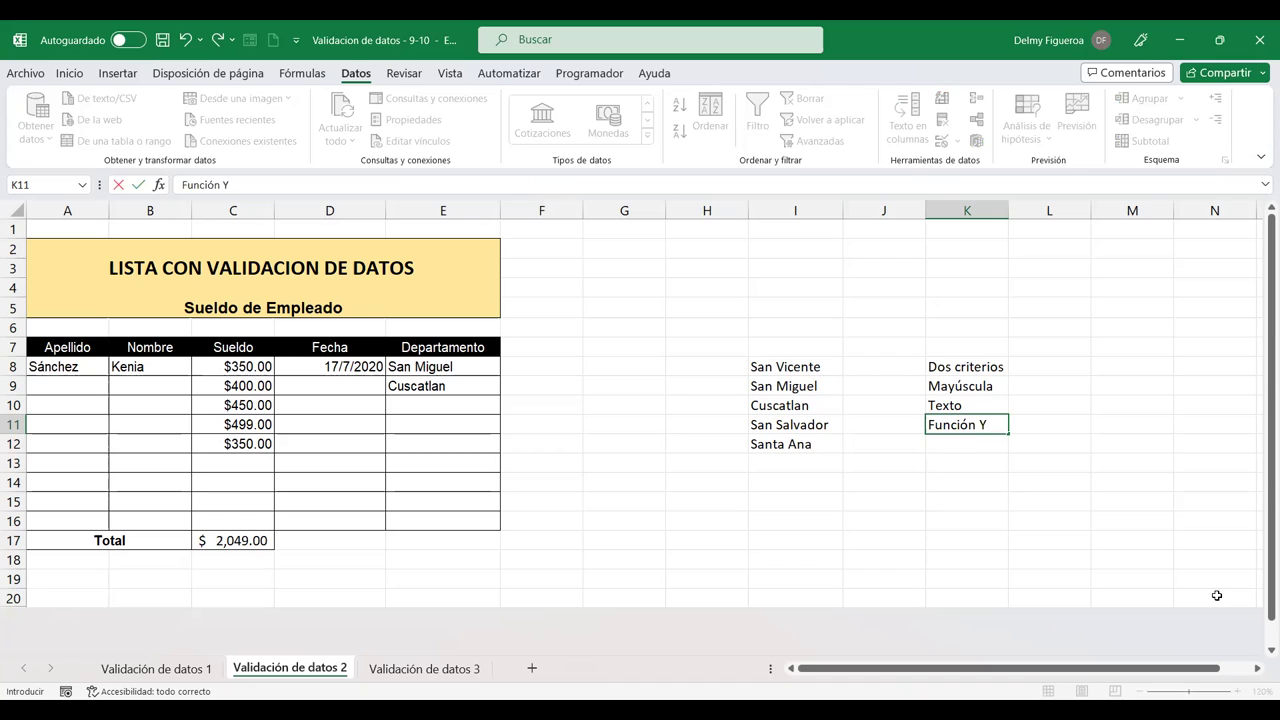
pyautogui.press('Return')
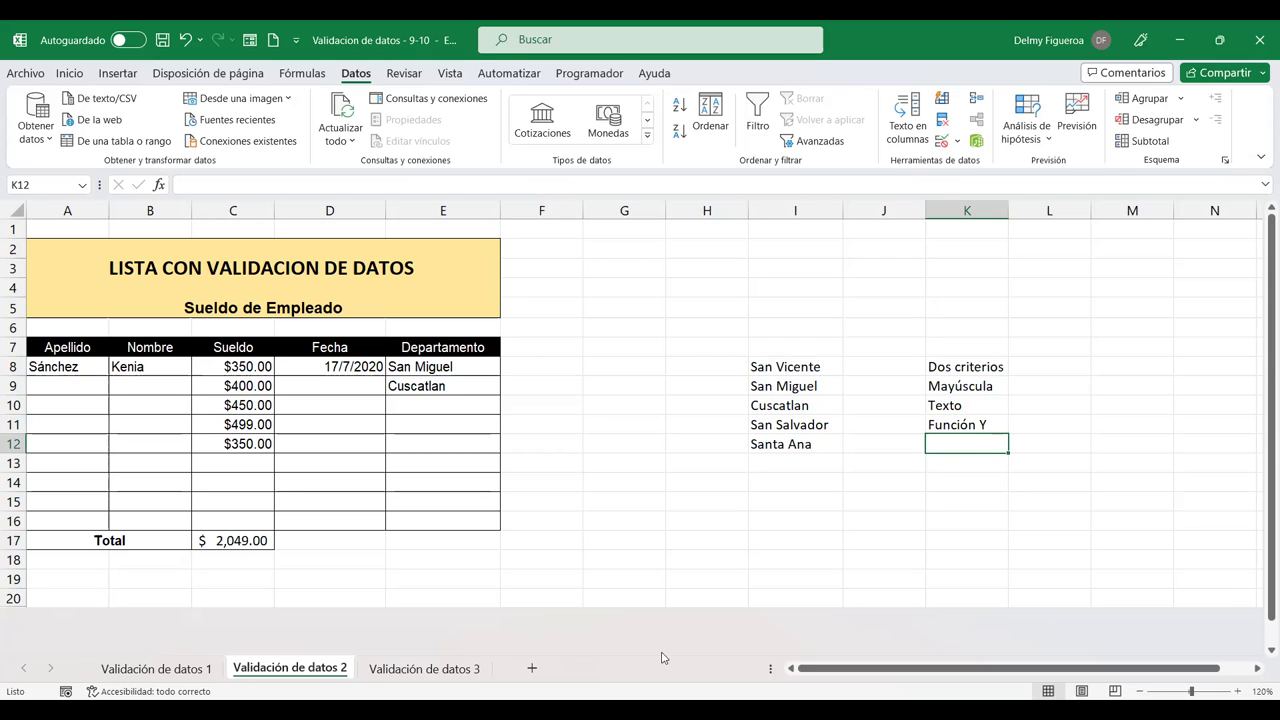
# Start the formula +Y(MAYUSC(A8); in K13
pyautogui.click(983, 387)
pyautogui.moveTo(983, 387); pyautogui.dragTo(973, 403)
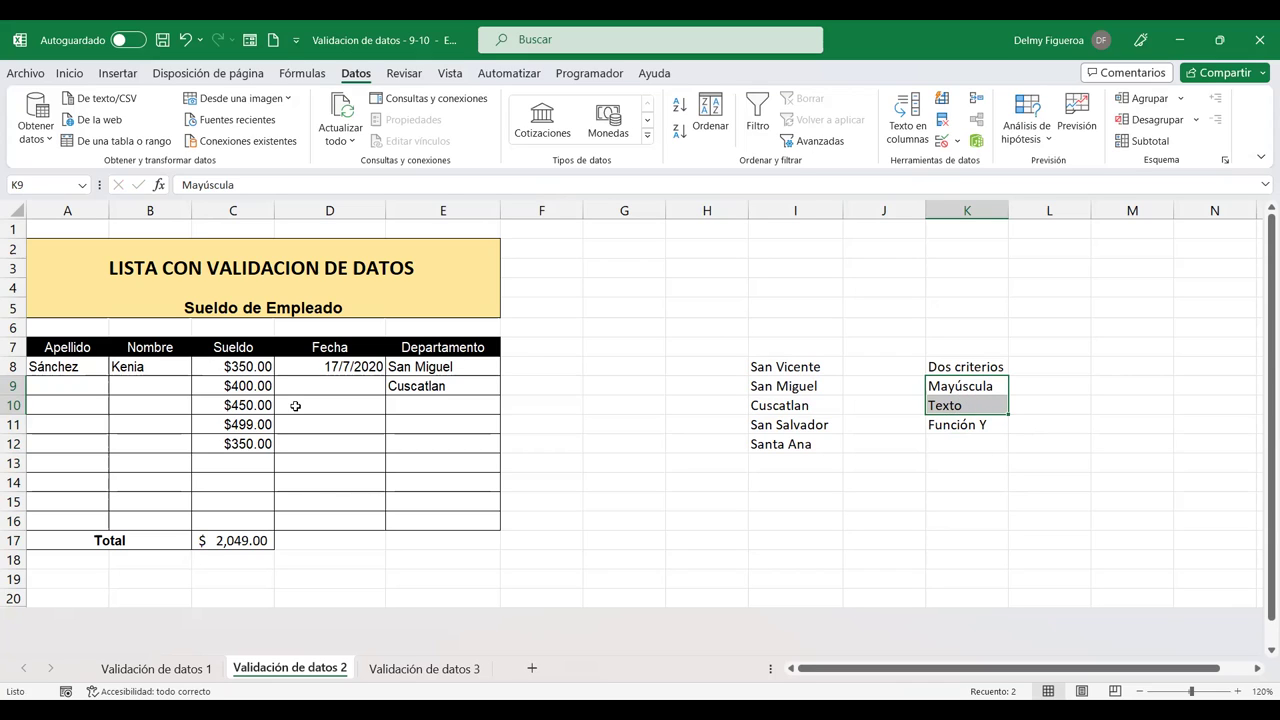
pyautogui.click(957, 444)
pyautogui.click(963, 461)
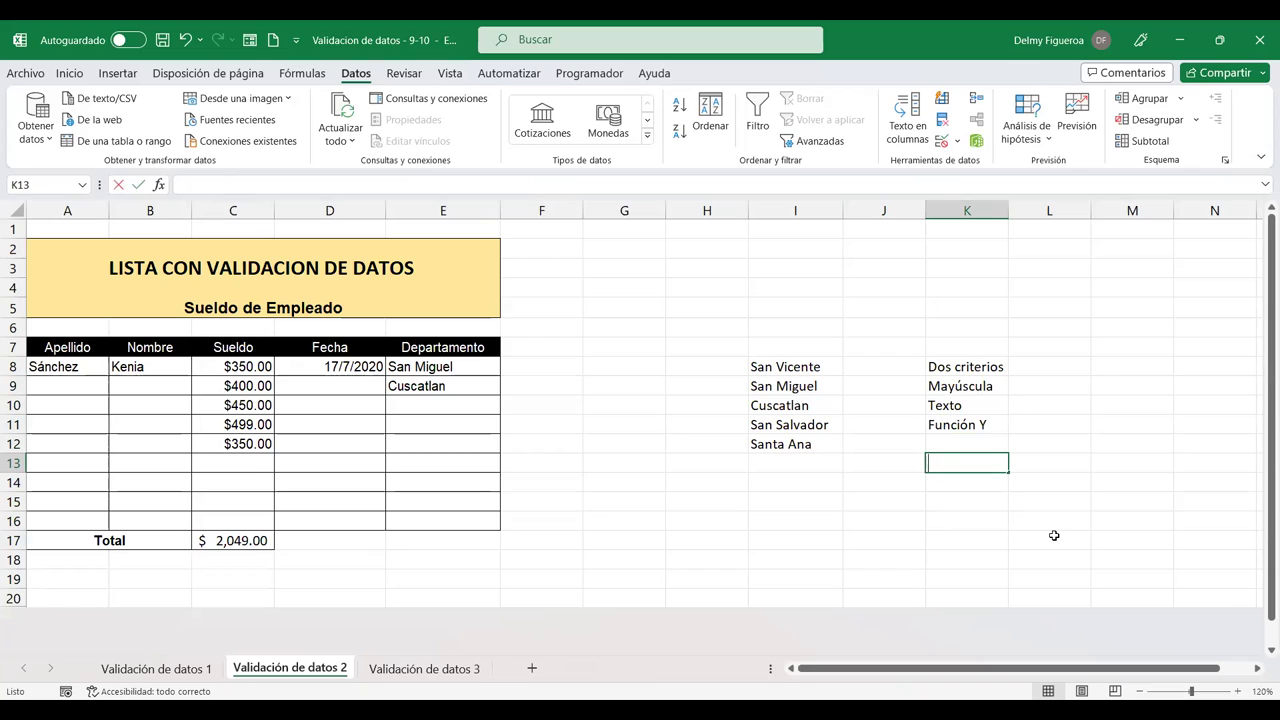
pyautogui.write('+y')
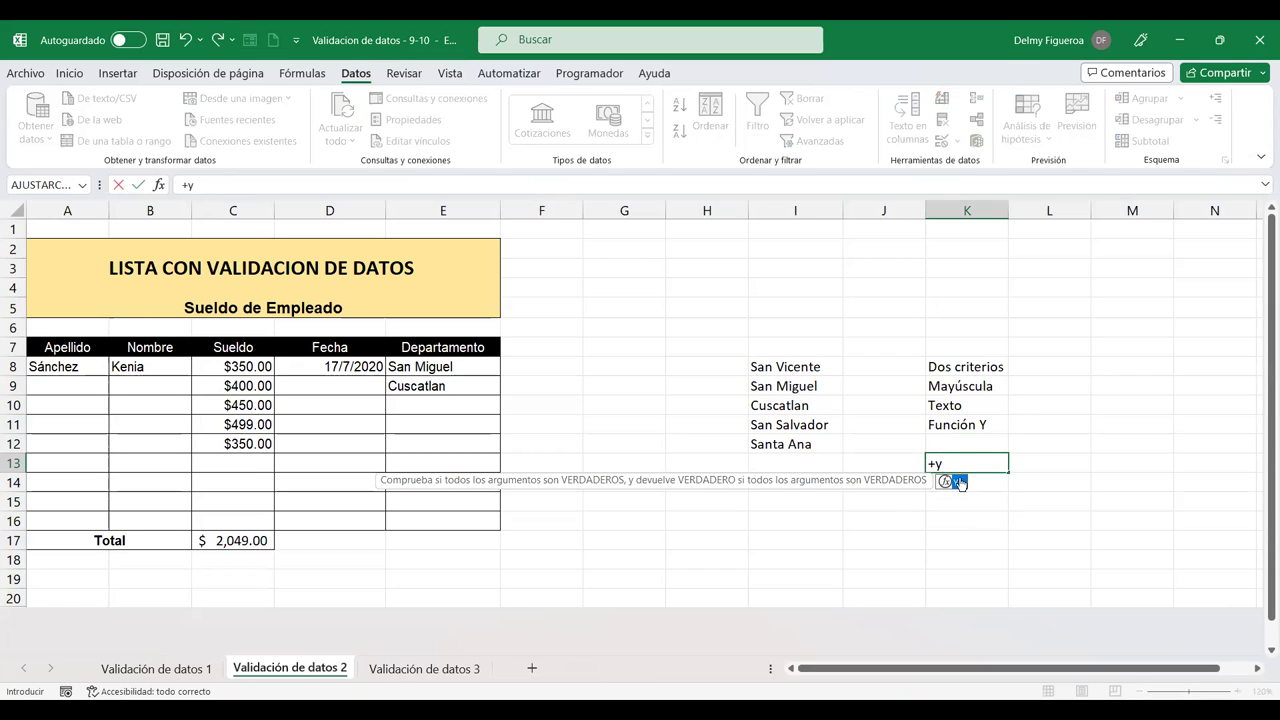
pyautogui.press('Tab')
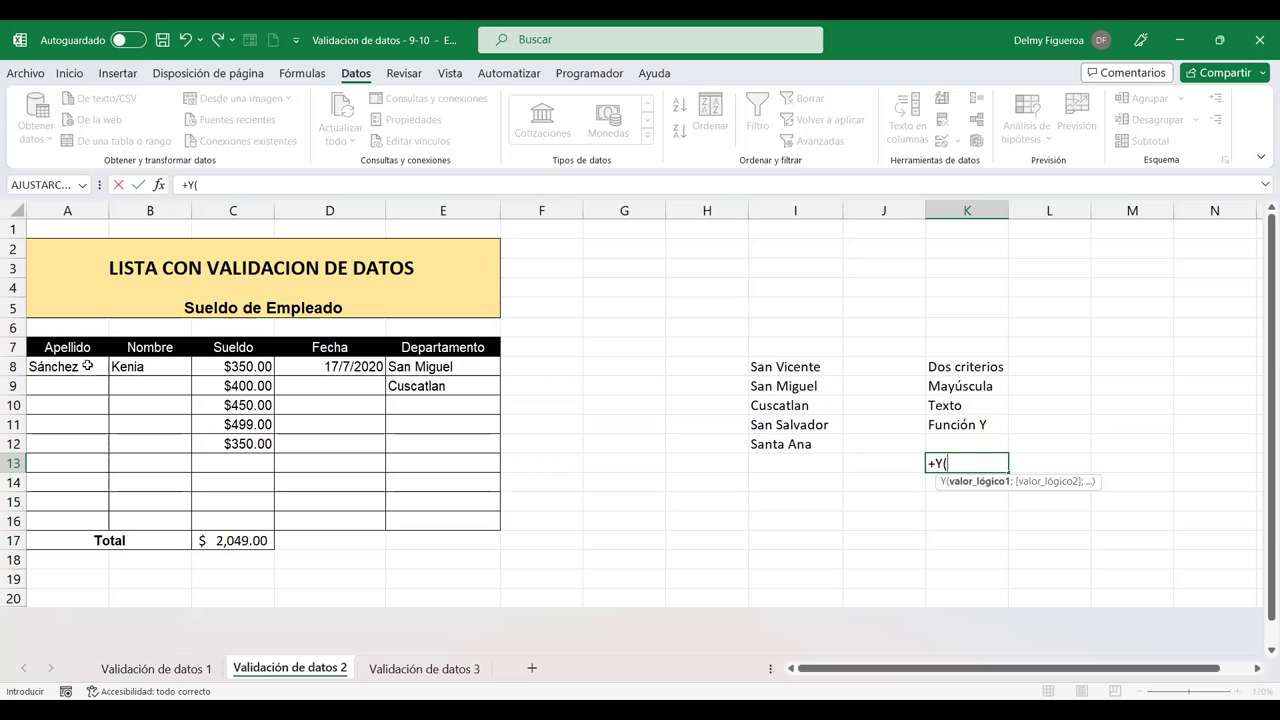
pyautogui.click(88, 366)
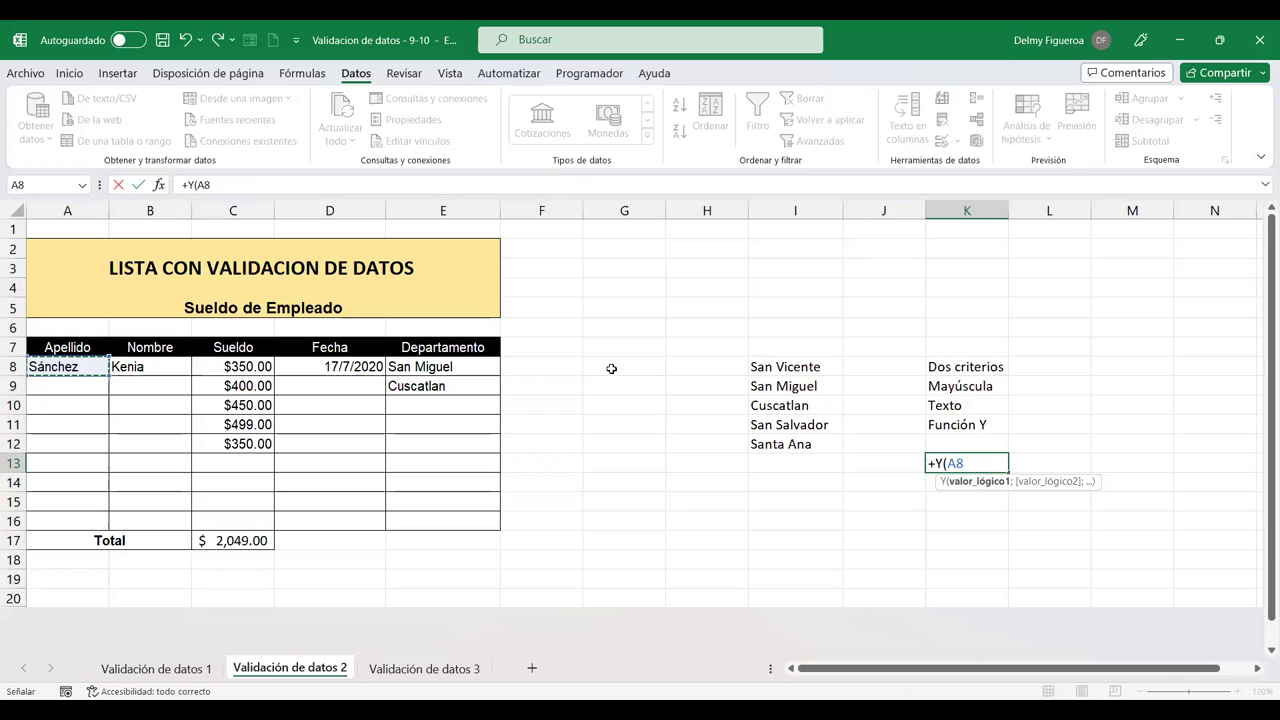
pyautogui.press('BackSpace')
pyautogui.press('BackSpace')
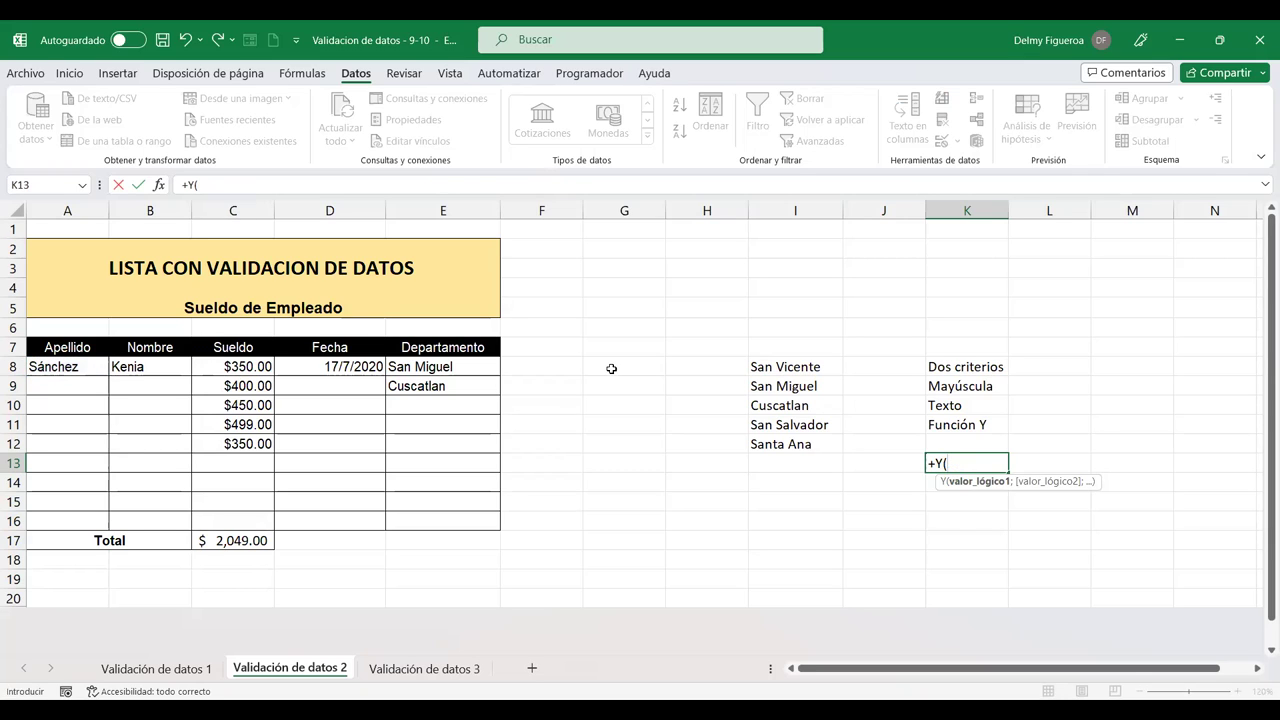
pyautogui.write('may')
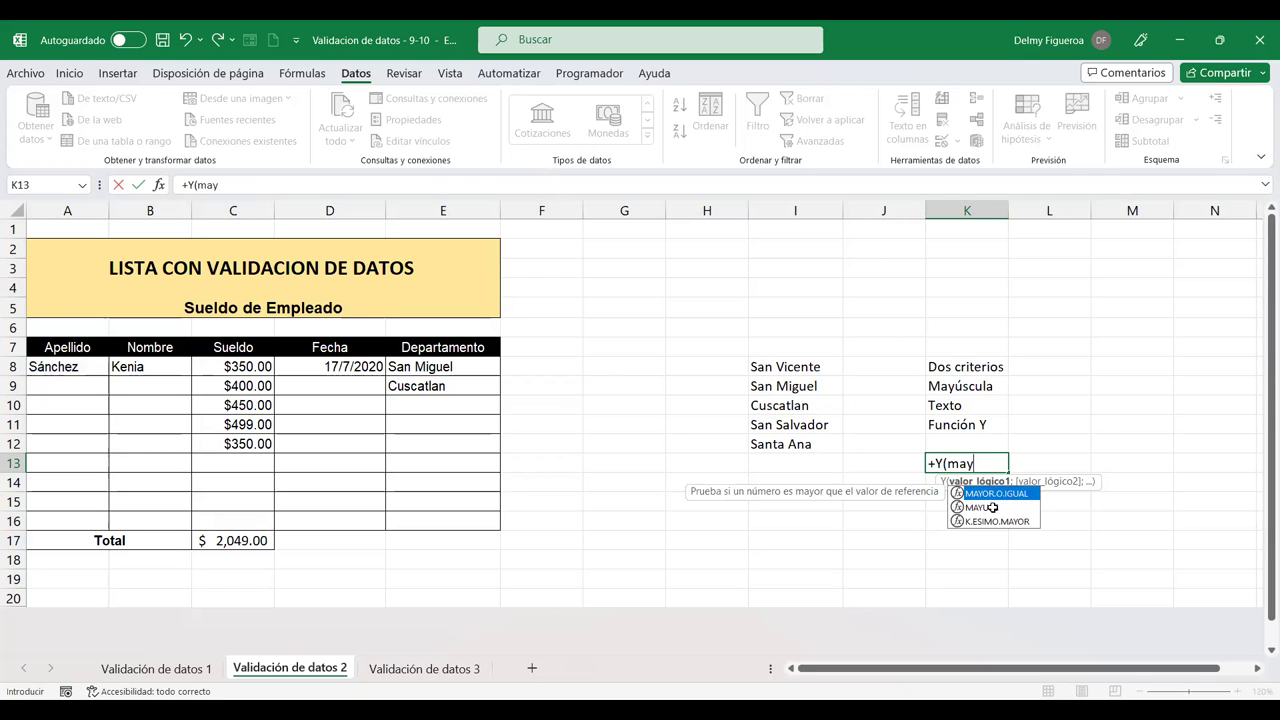
pyautogui.doubleClick(994, 509)
pyautogui.click(76, 367)
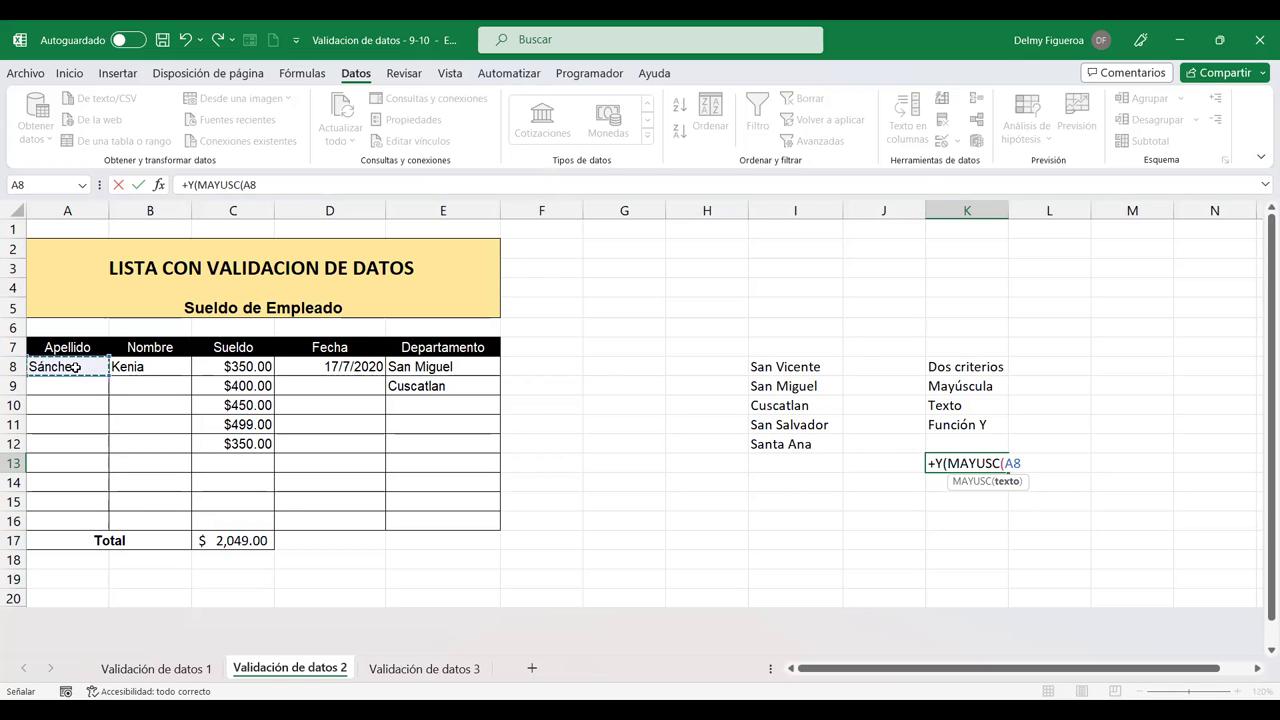
pyautogui.write(')')
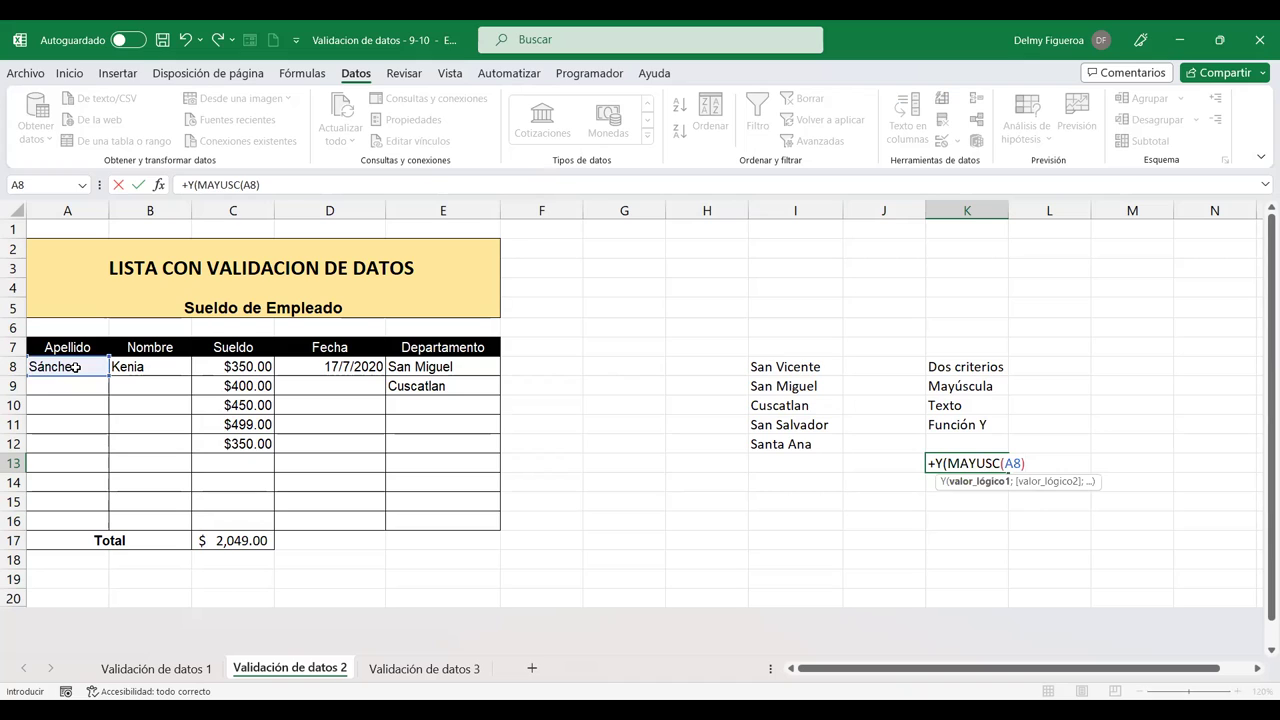
pyautogui.write(';')
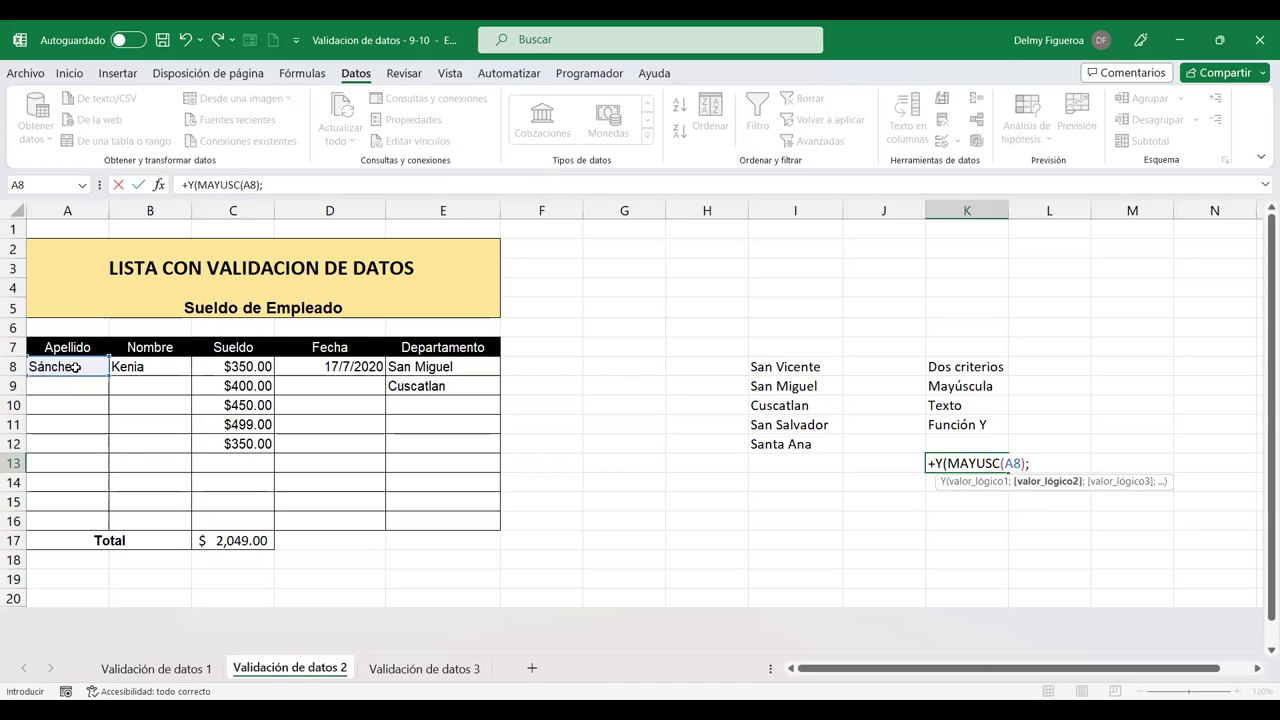
# Store K13's unfinished Y(MAYUSC(A8); entry as plain text by removing its leading plus
pyautogui.click(930, 463)
pyautogui.press('BackSpace')
pyautogui.press('Return')
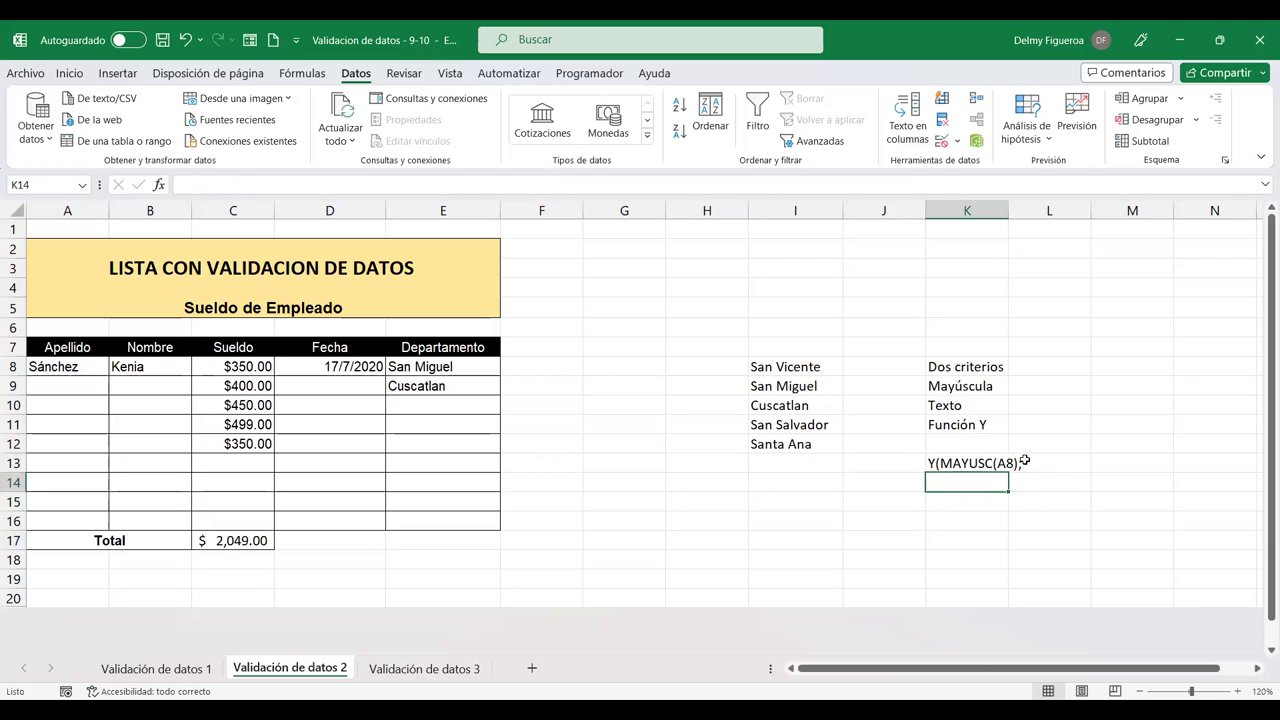
pyautogui.press('Up')
pyautogui.press('Up')
pyautogui.press('Up')
pyautogui.press('Up')
pyautogui.press('Right')
pyautogui.press('F2')
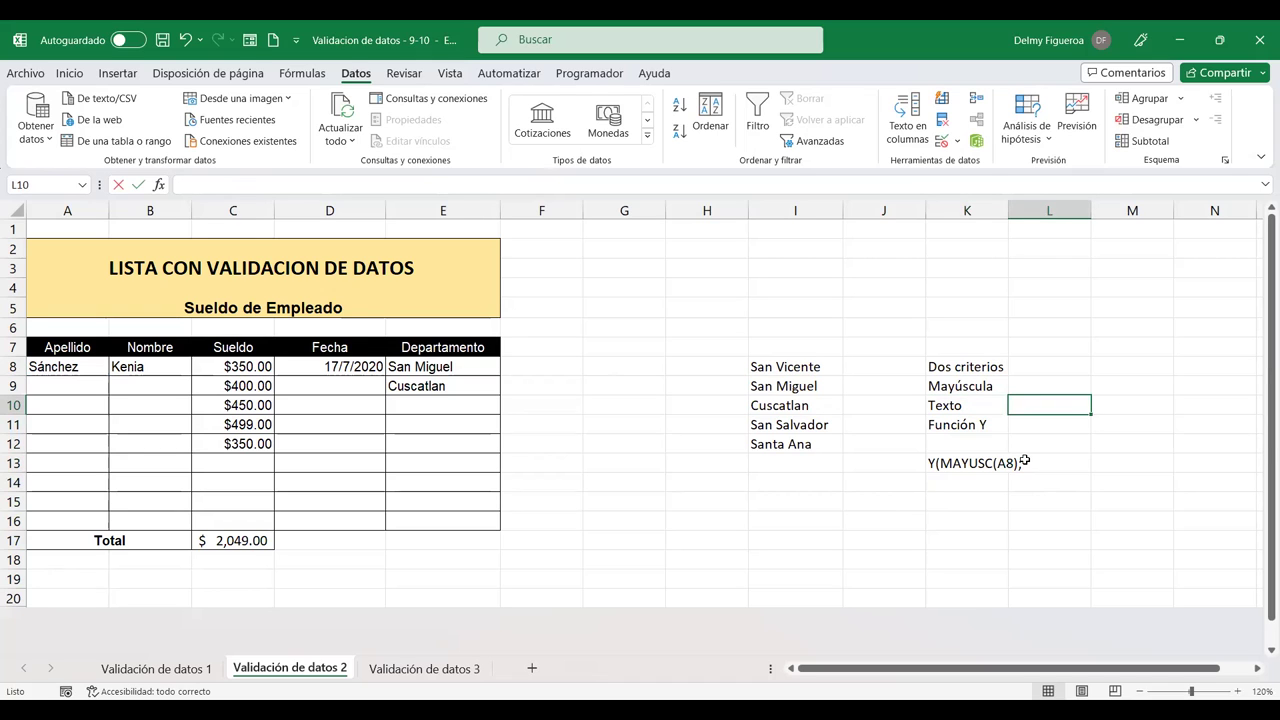
# Enter =+ESTEXTO(A8) in L10 to test whether A8 holds text
pyautogui.write('+tex')
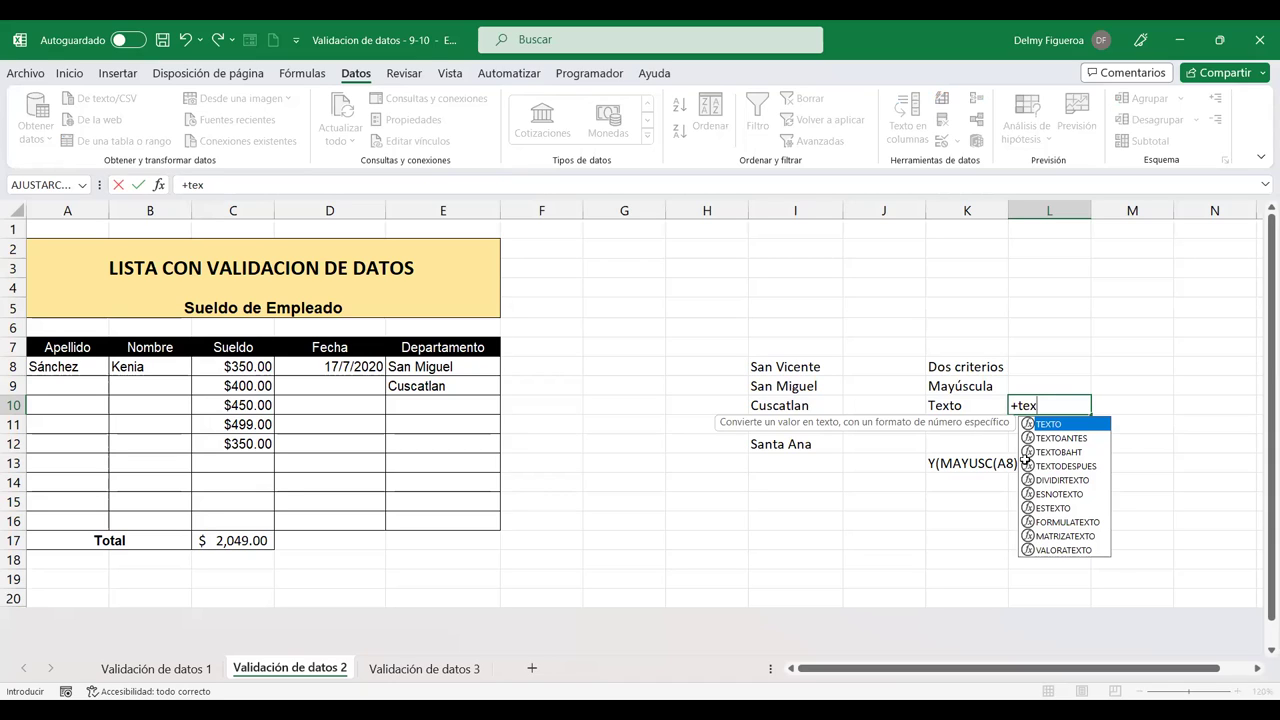
pyautogui.press('BackSpace')
pyautogui.press('BackSpace')
pyautogui.press('BackSpace')
pyautogui.write('este')
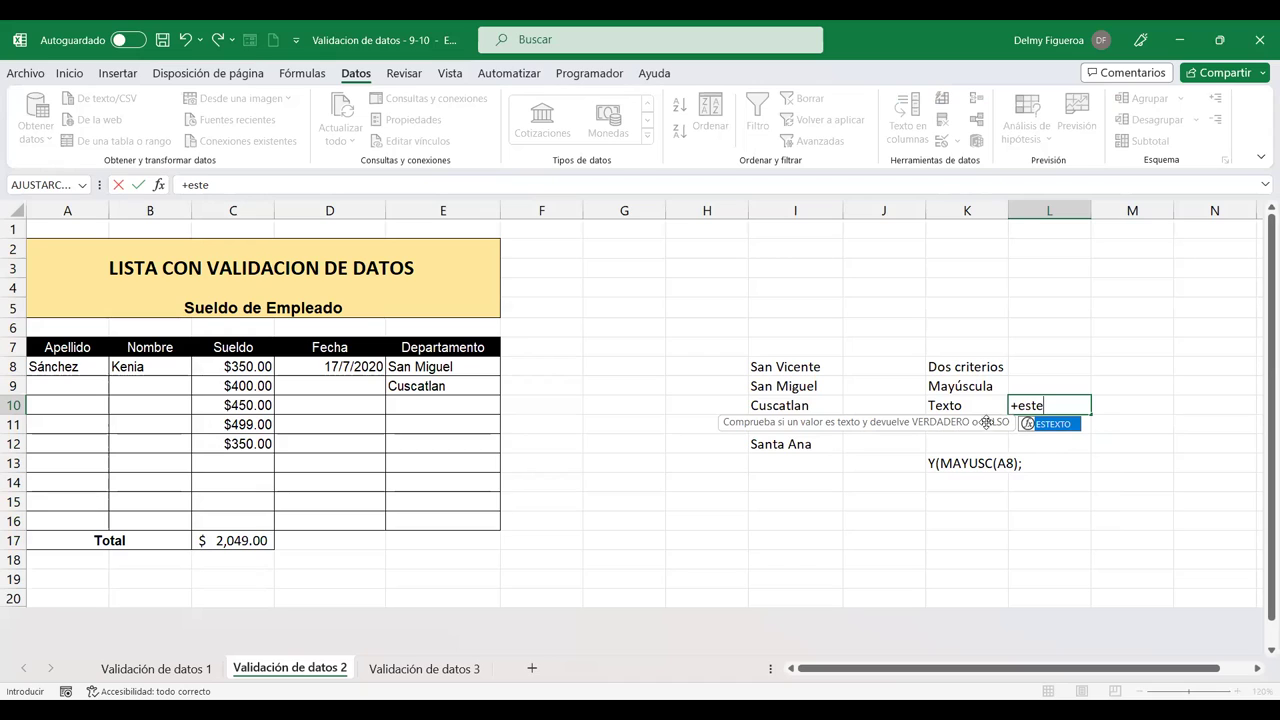
pyautogui.doubleClick(1062, 423)
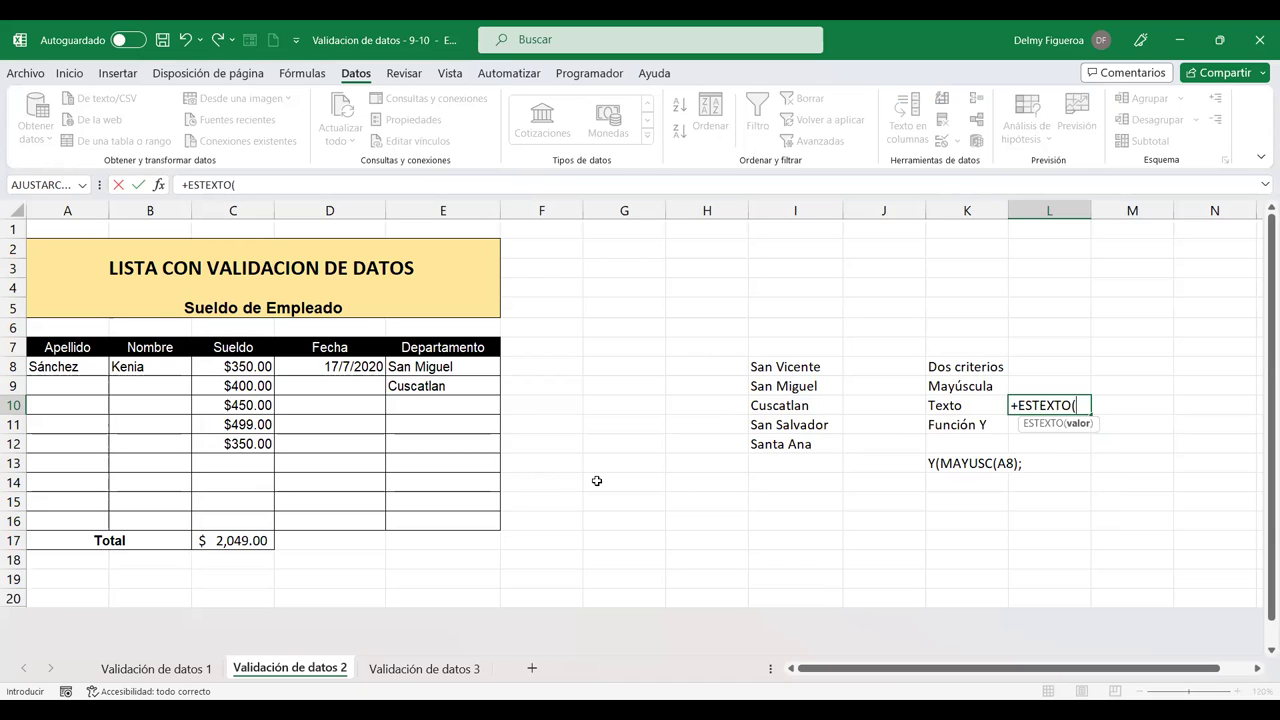
pyautogui.click(240, 445)
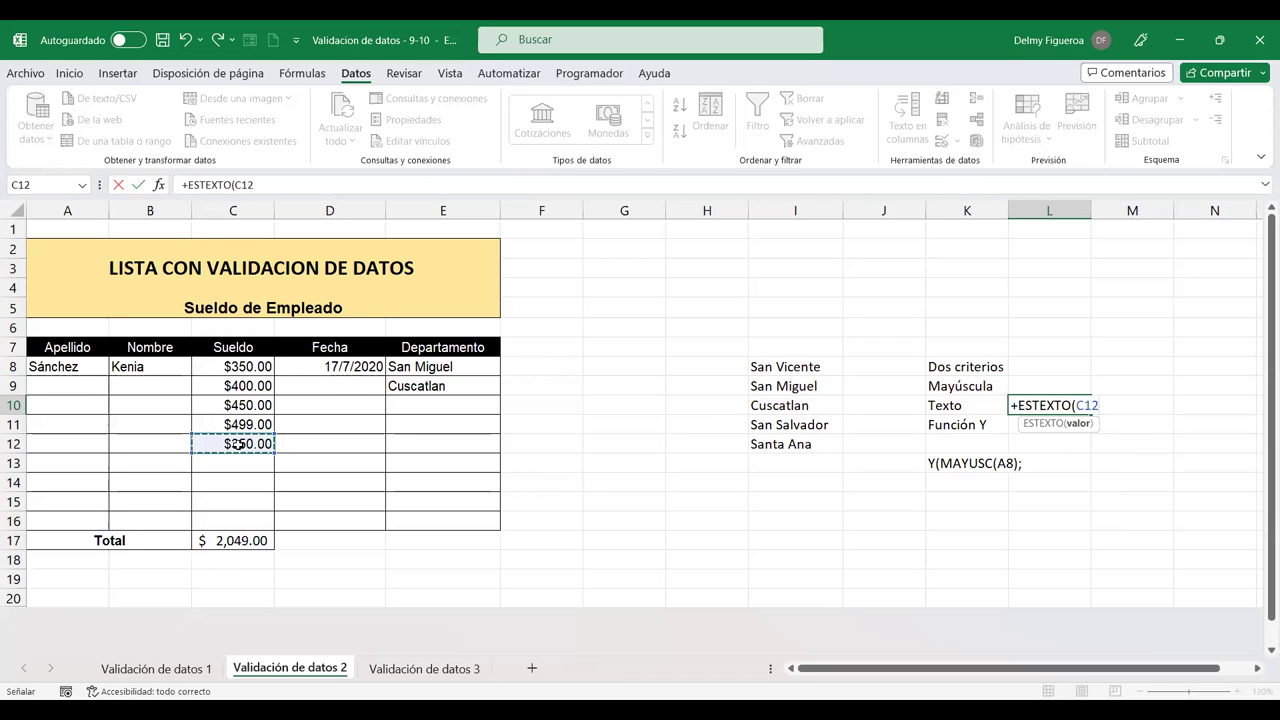
pyautogui.press('Return')
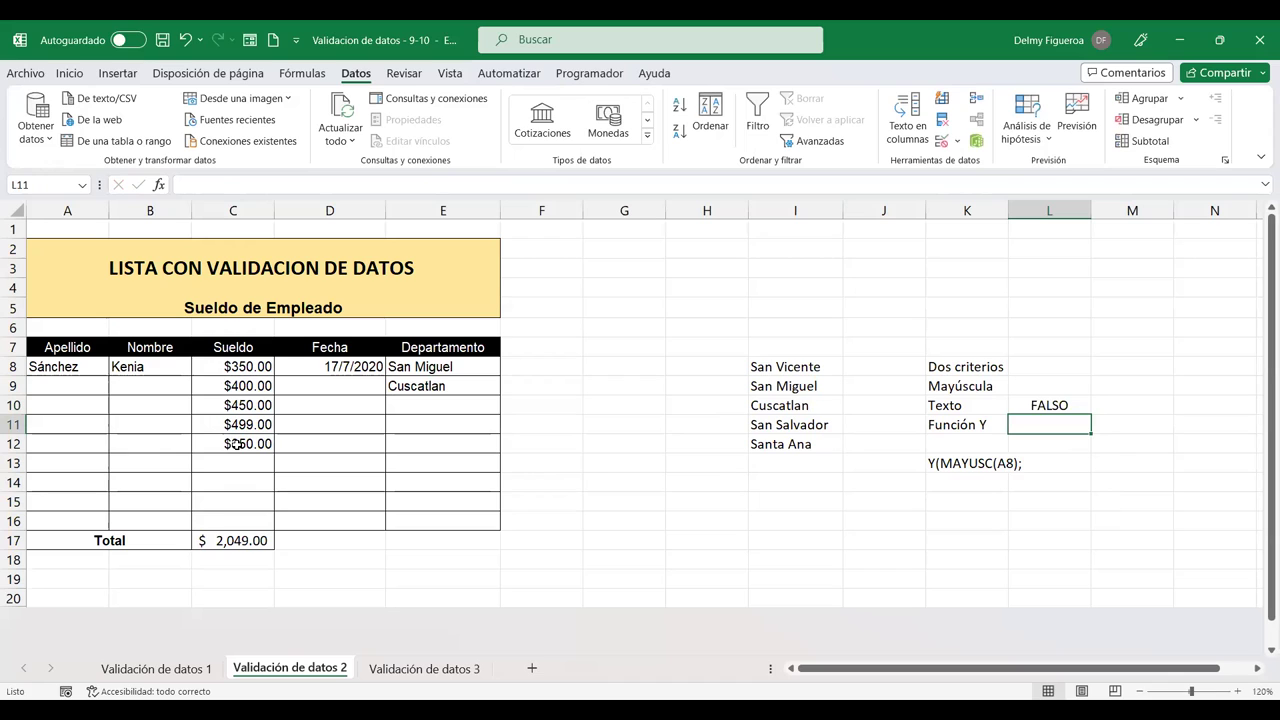
pyautogui.doubleClick(1038, 406)
pyautogui.press('Left')
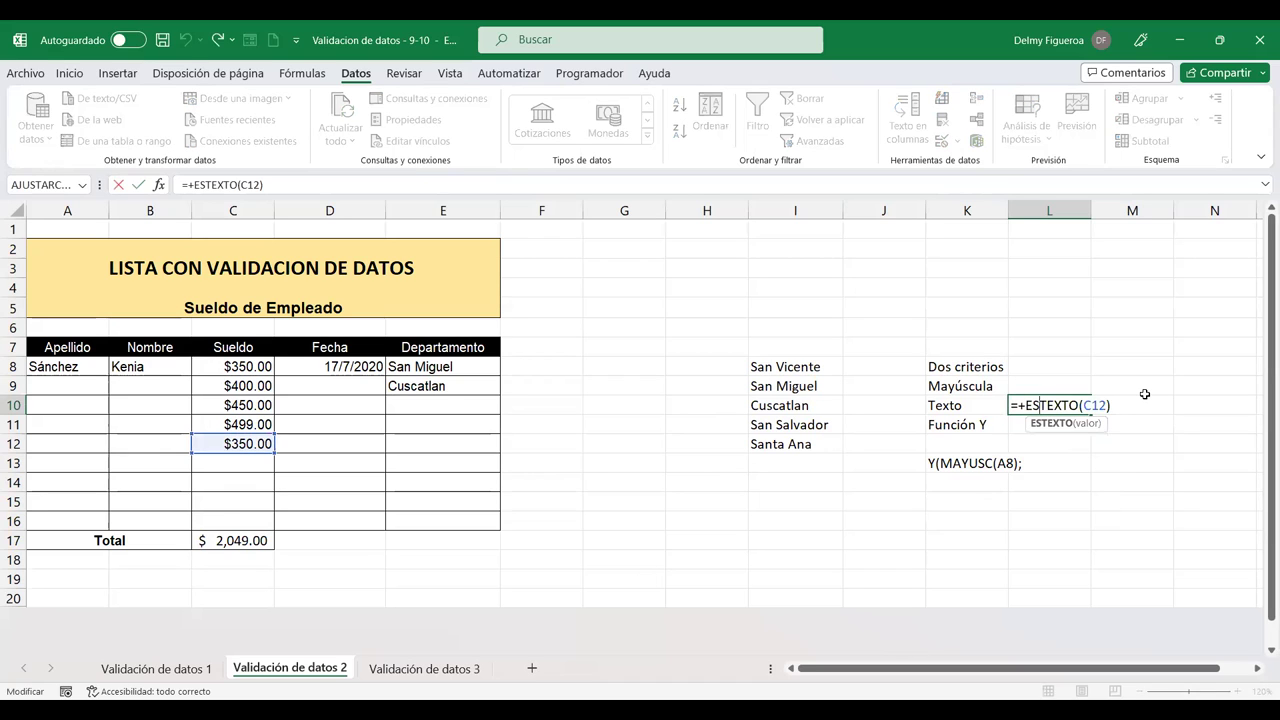
pyautogui.press('BackSpace')
pyautogui.press('BackSpace')
pyautogui.press('BackSpace')
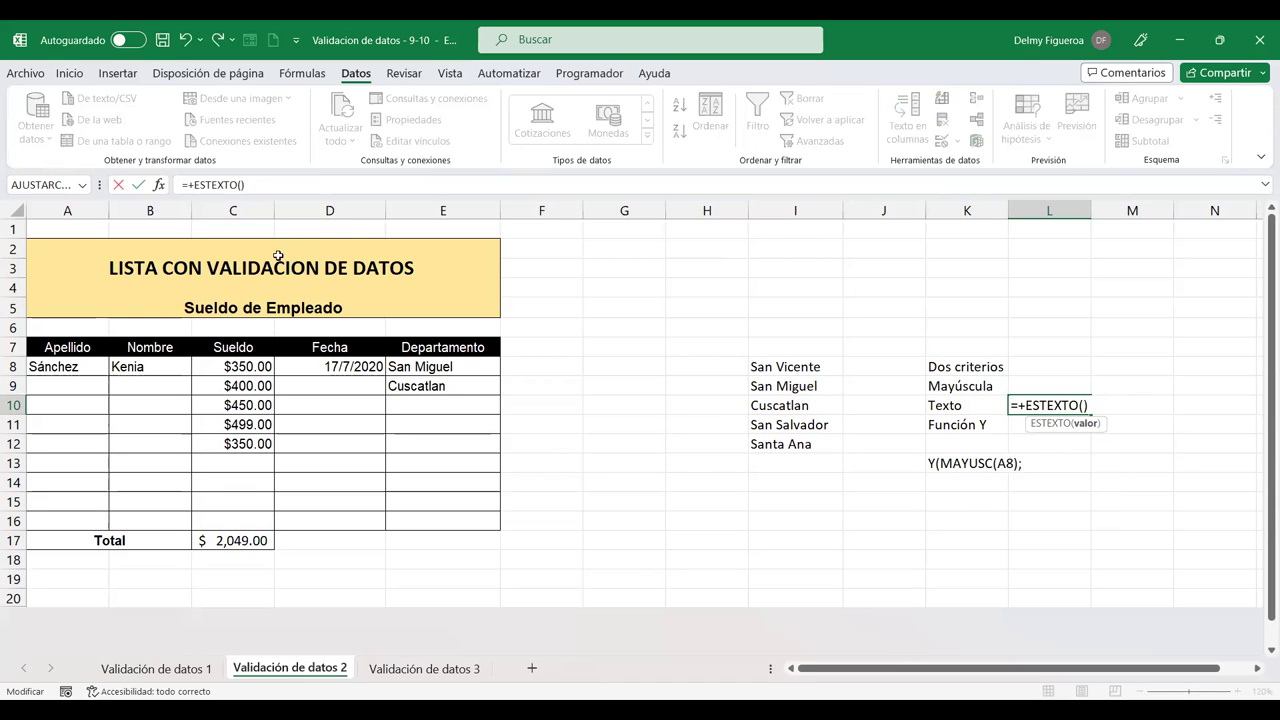
pyautogui.click(70, 367)
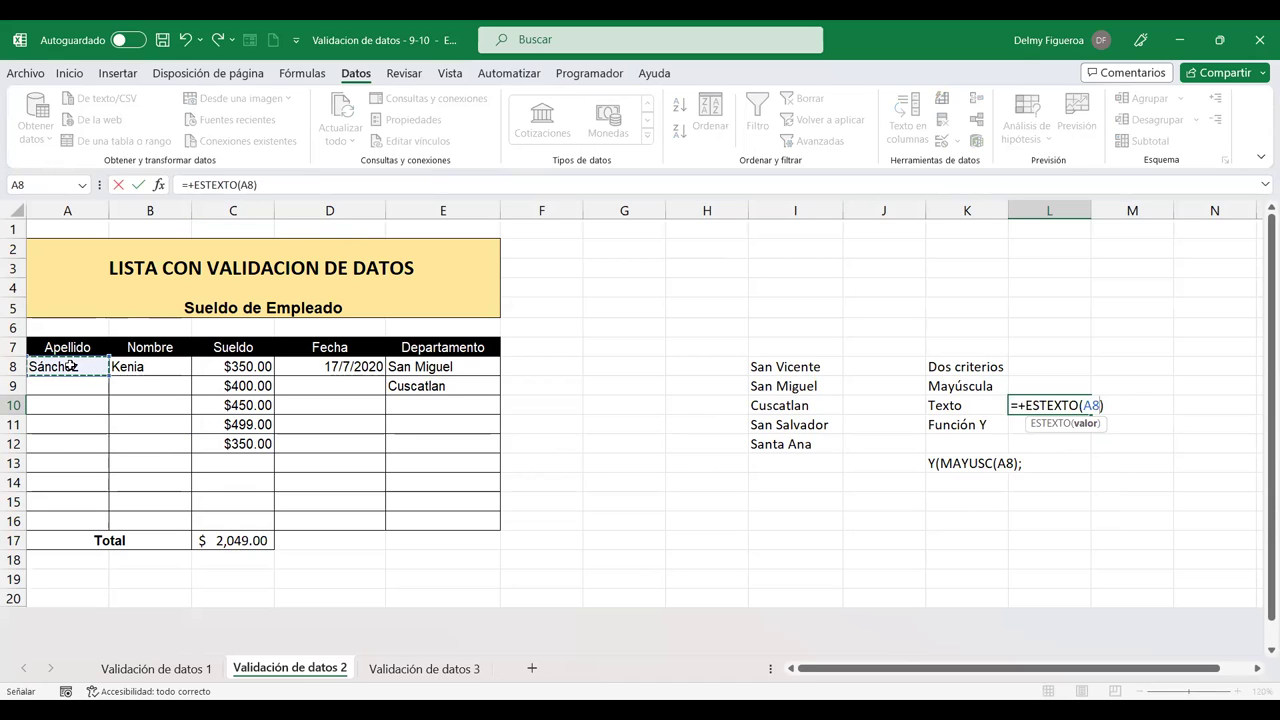
pyautogui.press('Return')
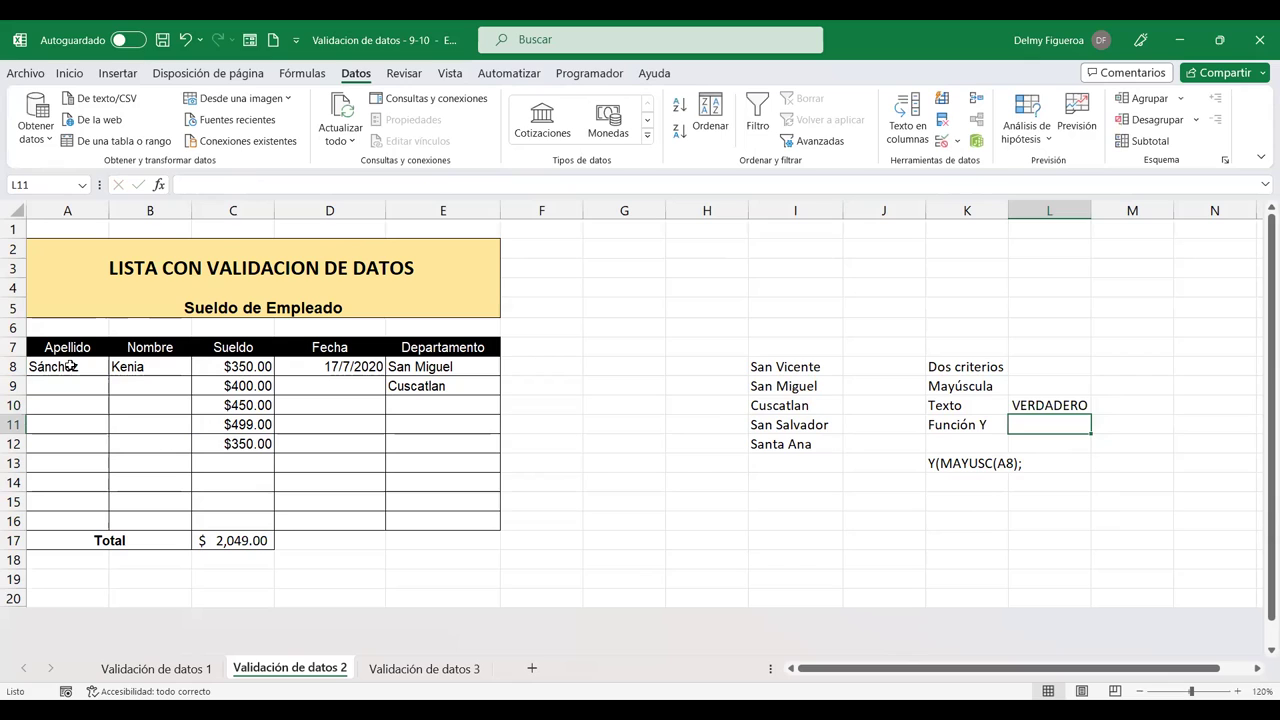
# Complete K13 as +Y(MAYUSC(A8);ESTEXTO(A8)), which returns VERDADERO
pyautogui.doubleClick(965, 462)
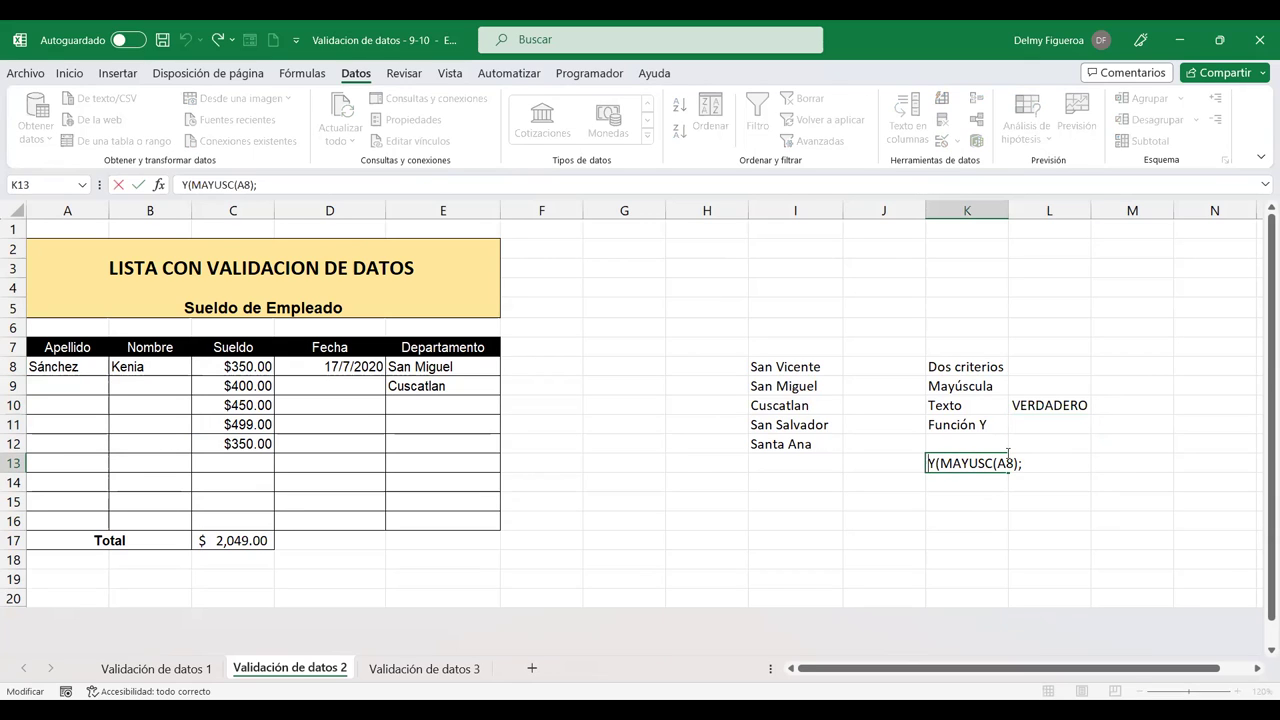
pyautogui.write('+')
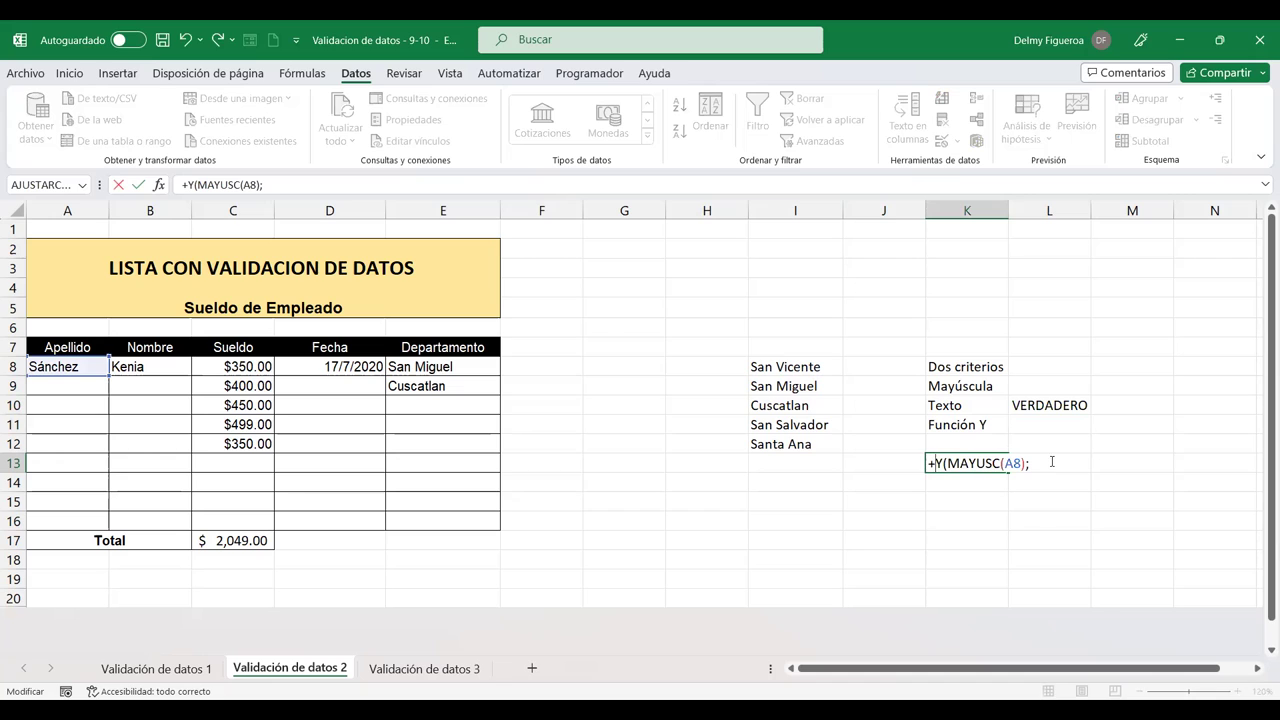
pyautogui.press('End')
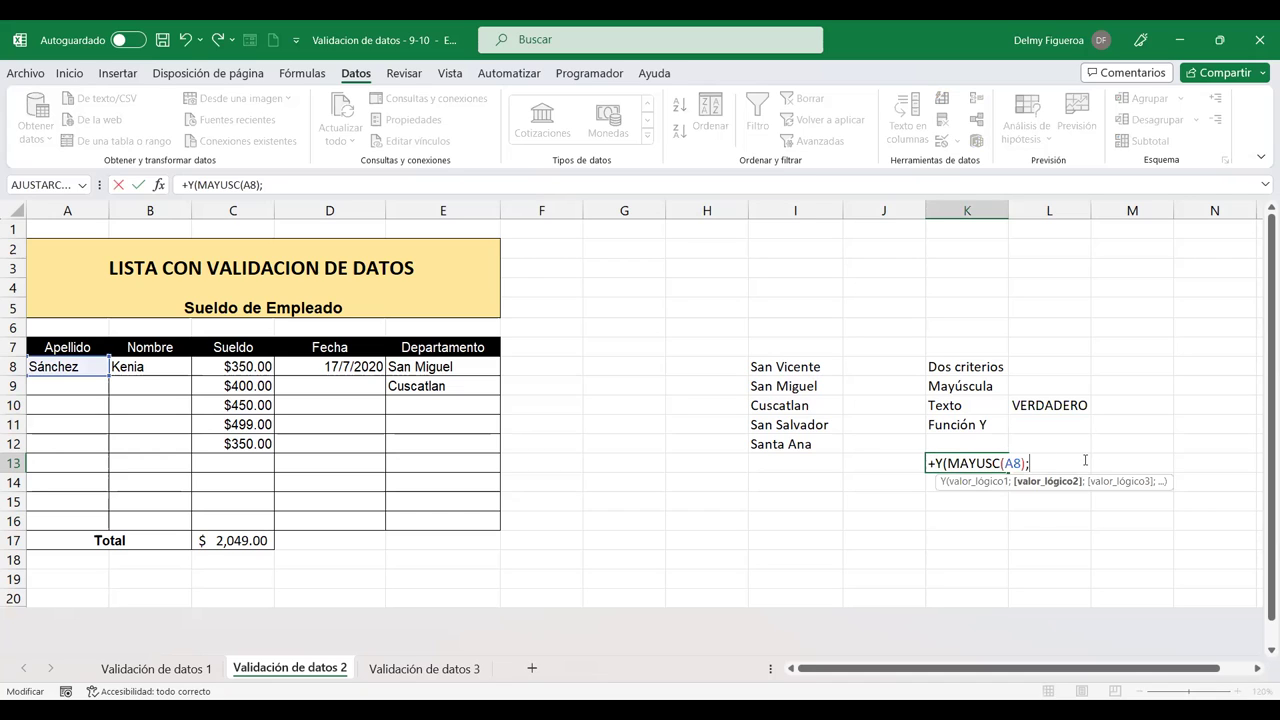
pyautogui.write('este')
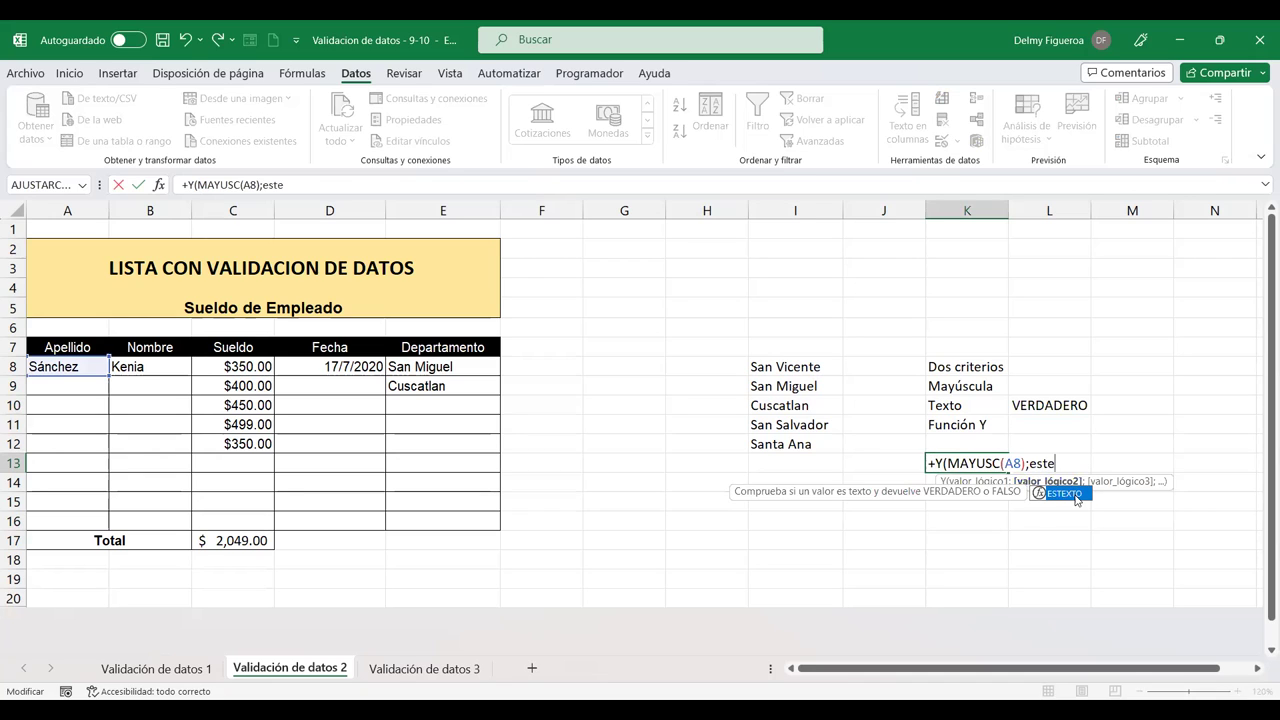
pyautogui.doubleClick(1074, 493)
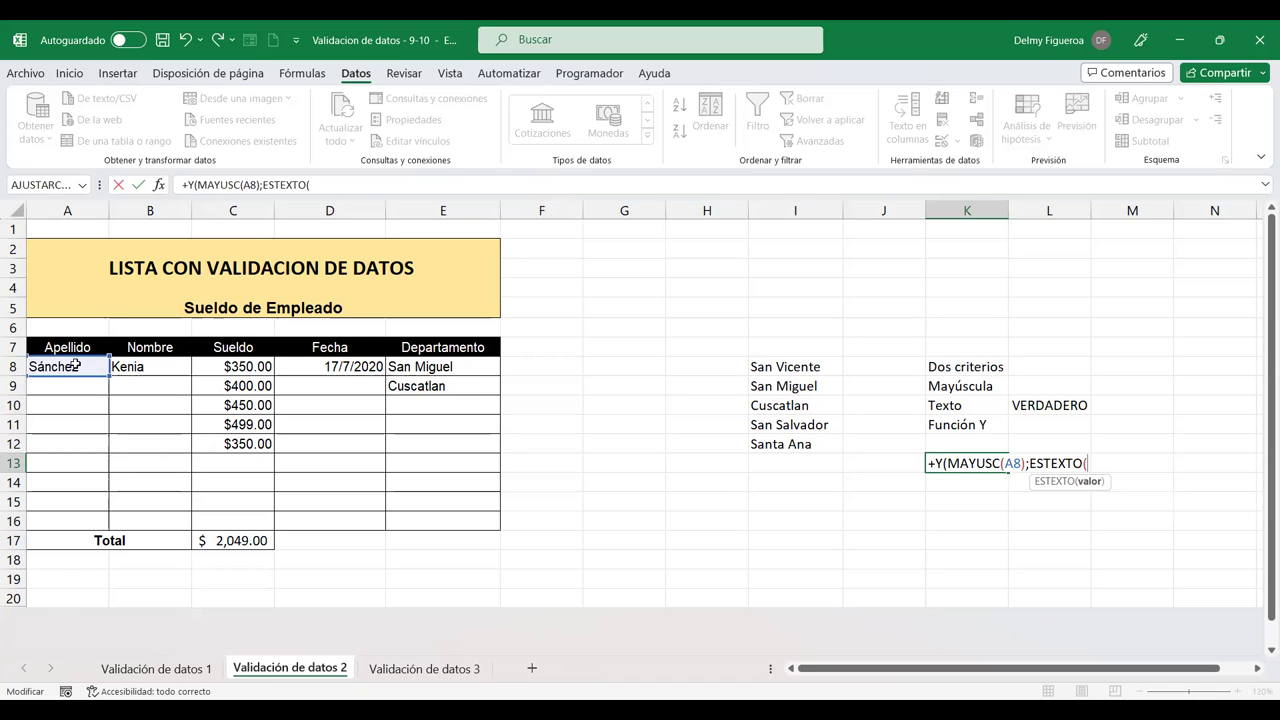
pyautogui.click(74, 366)
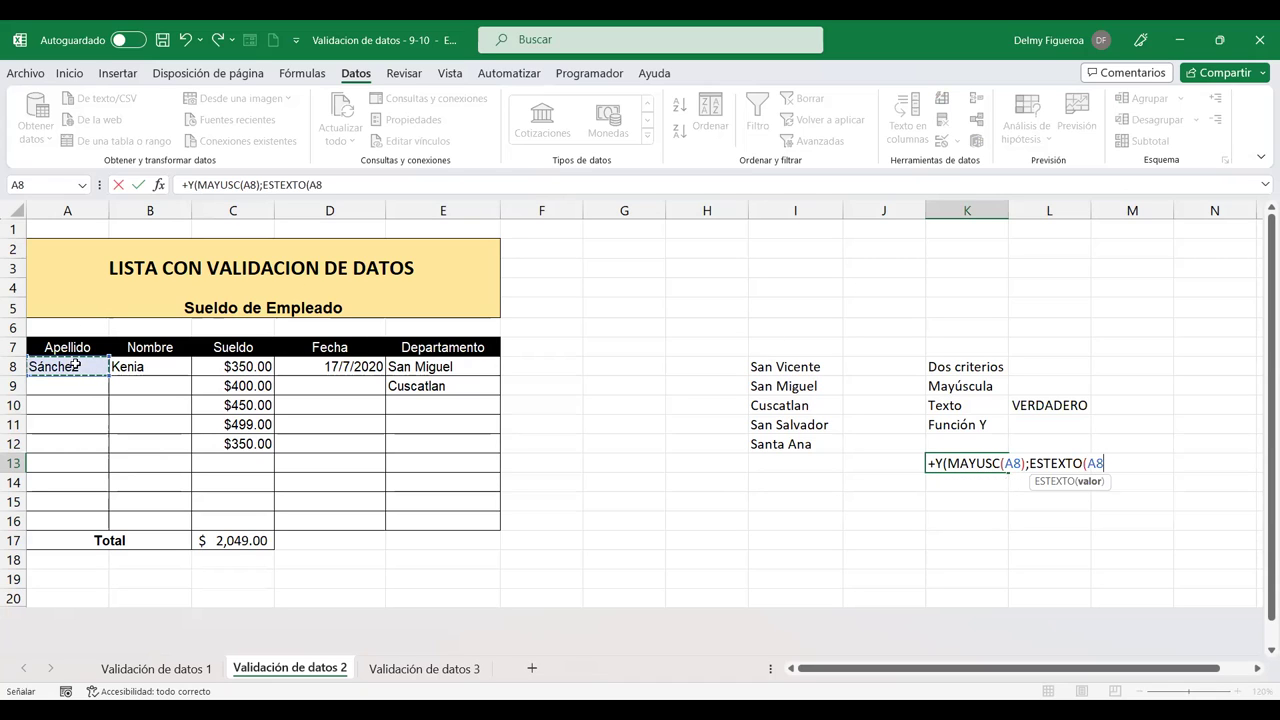
pyautogui.write(')')
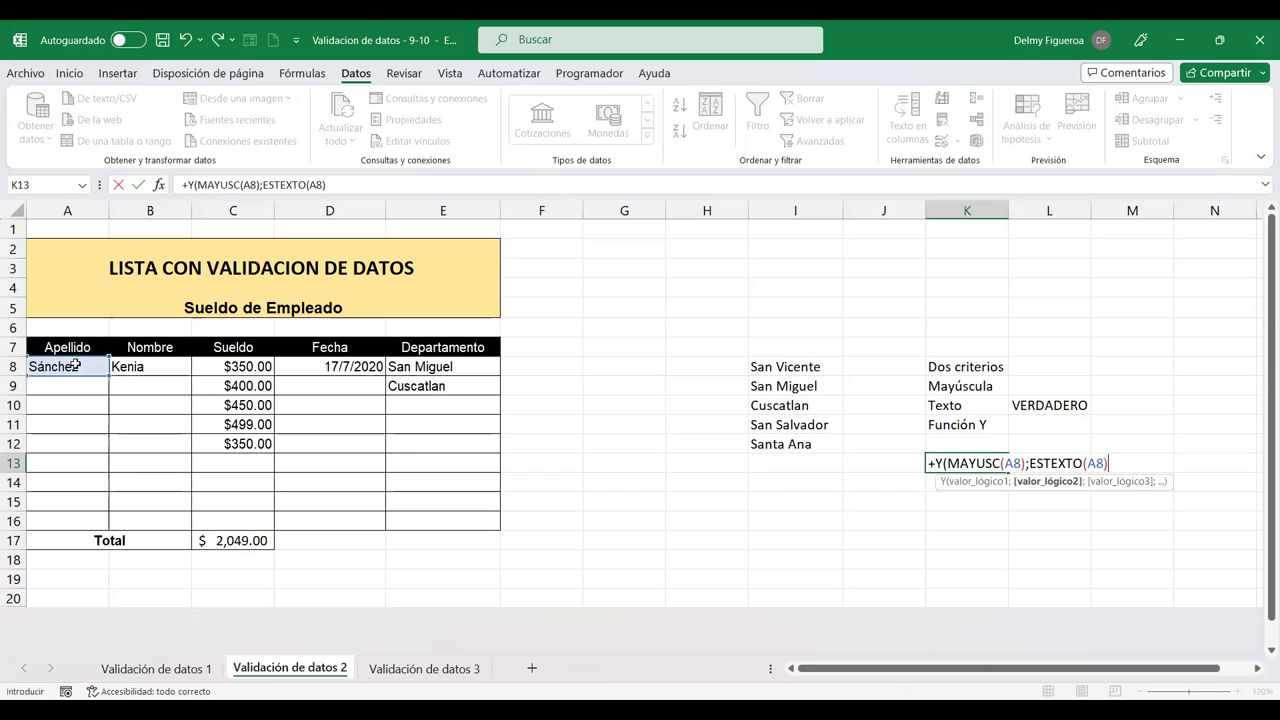
pyautogui.write(')')
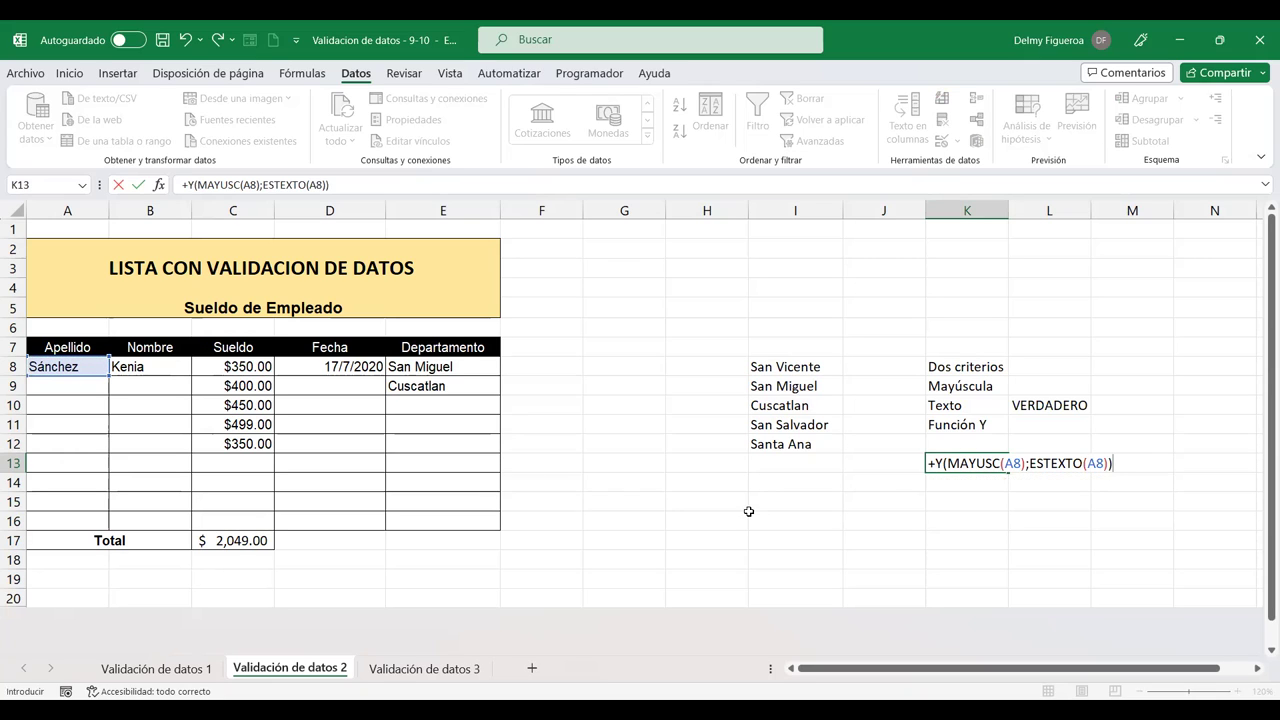
pyautogui.press('Return')
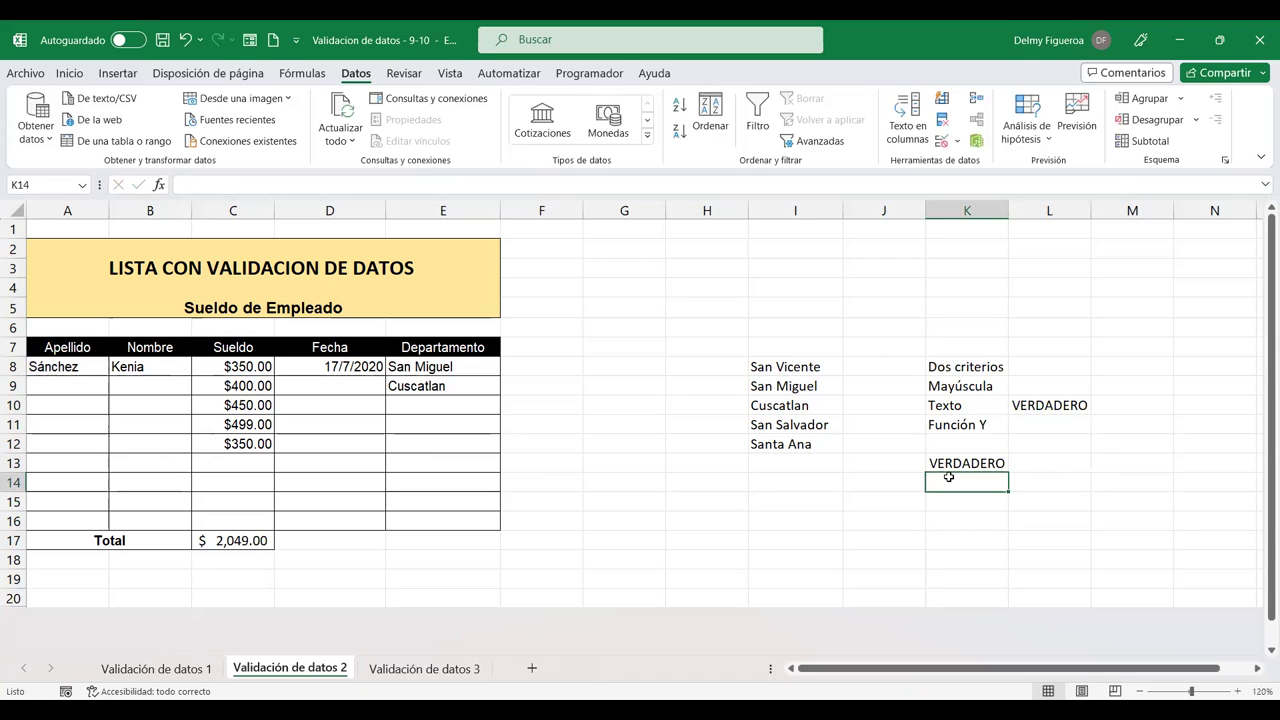
# Inspect the K13 formula and re-confirm it
pyautogui.click(968, 461)
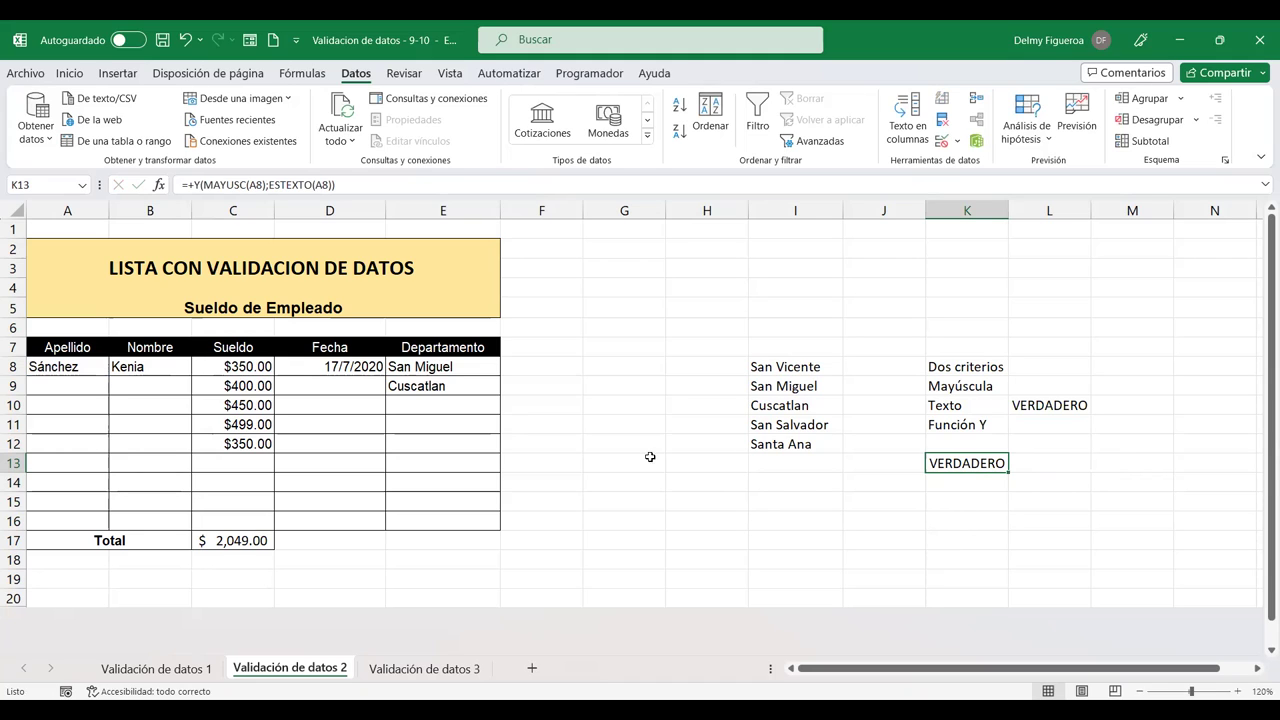
pyautogui.doubleClick(977, 461)
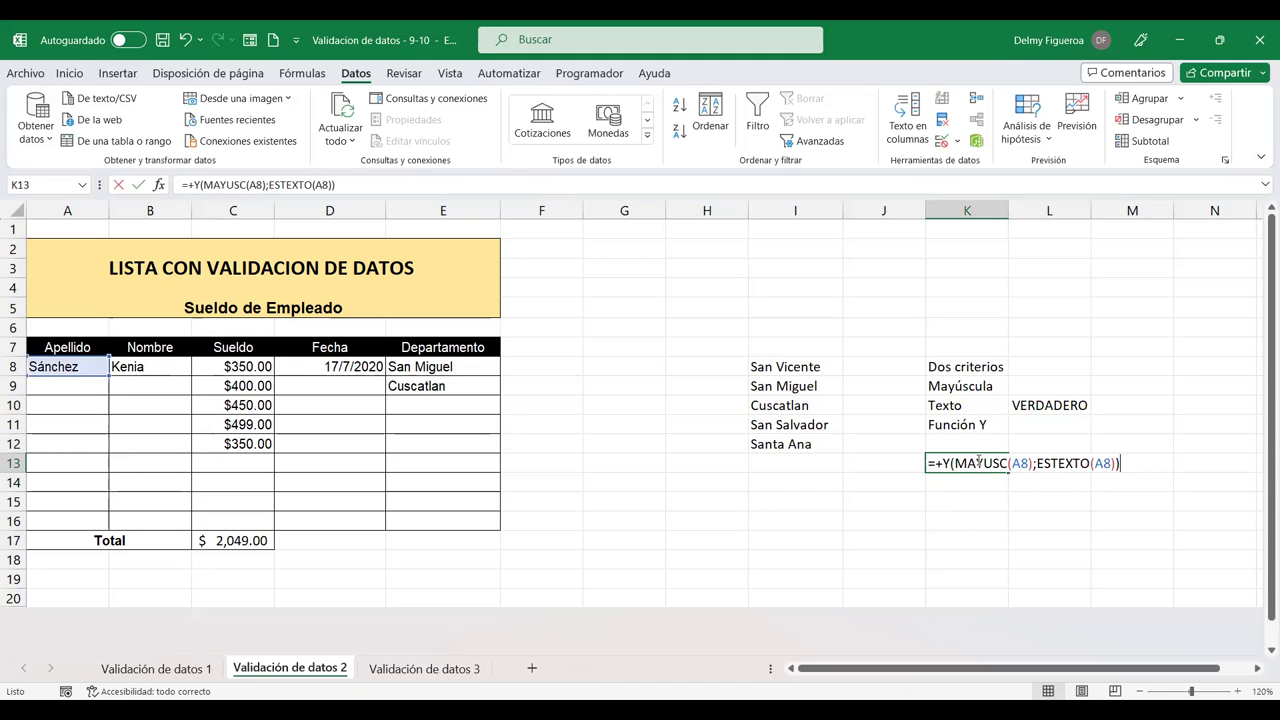
pyautogui.click(978, 461)
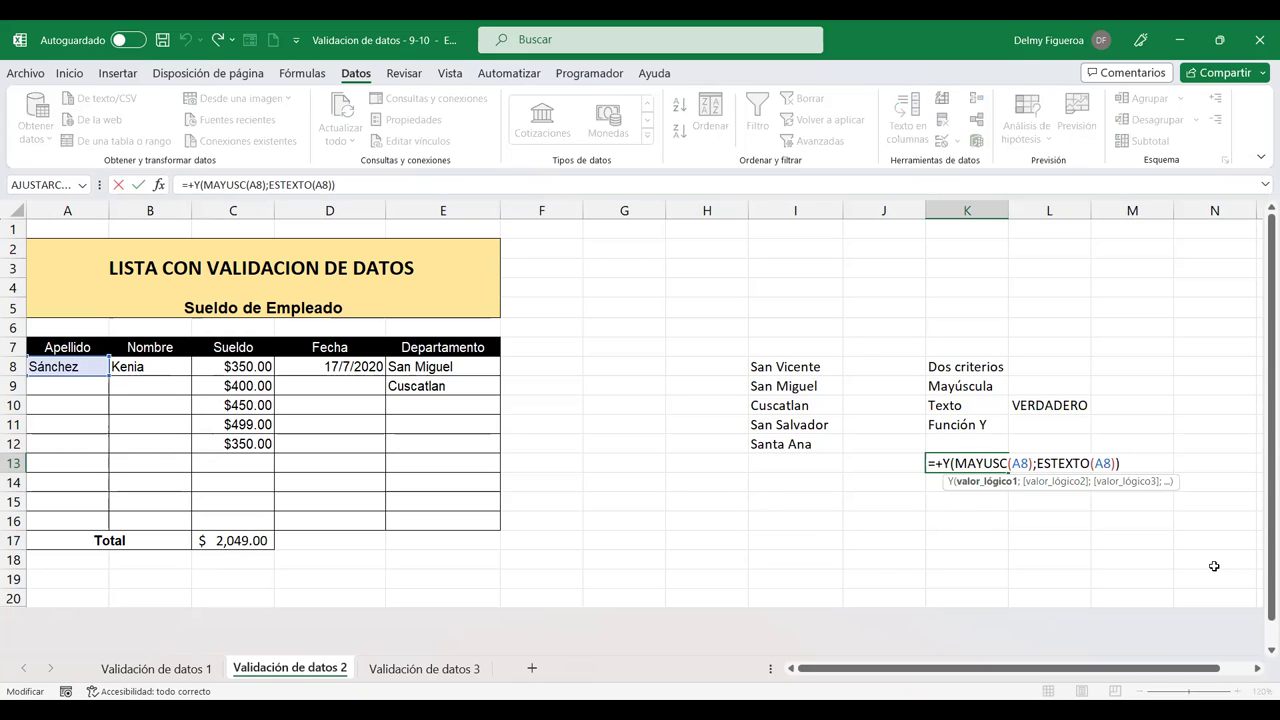
pyautogui.hotkey('ctrl', 'Return')
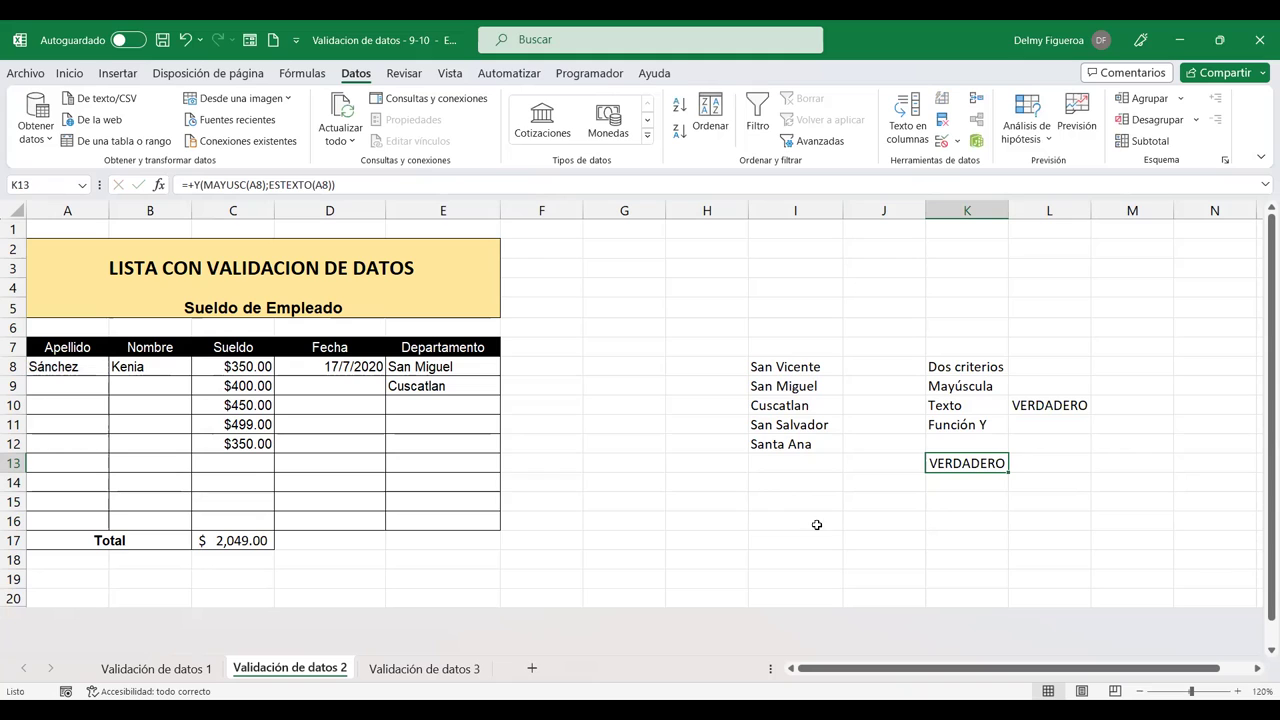
# Clear the Apellido and Nombre entries in A8:B16, leaving A8 selected
pyautogui.click(55, 366)
pyautogui.moveTo(147, 384); pyautogui.dragTo(158, 519)
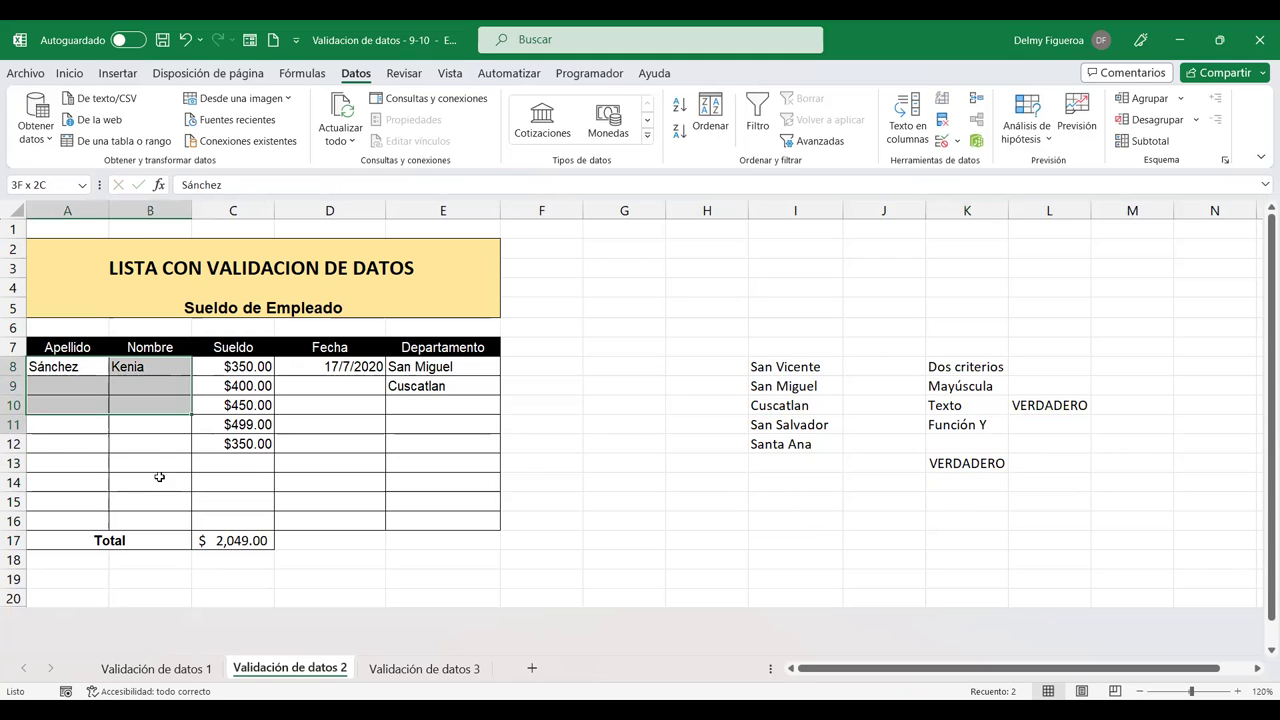
pyautogui.press('Delete')
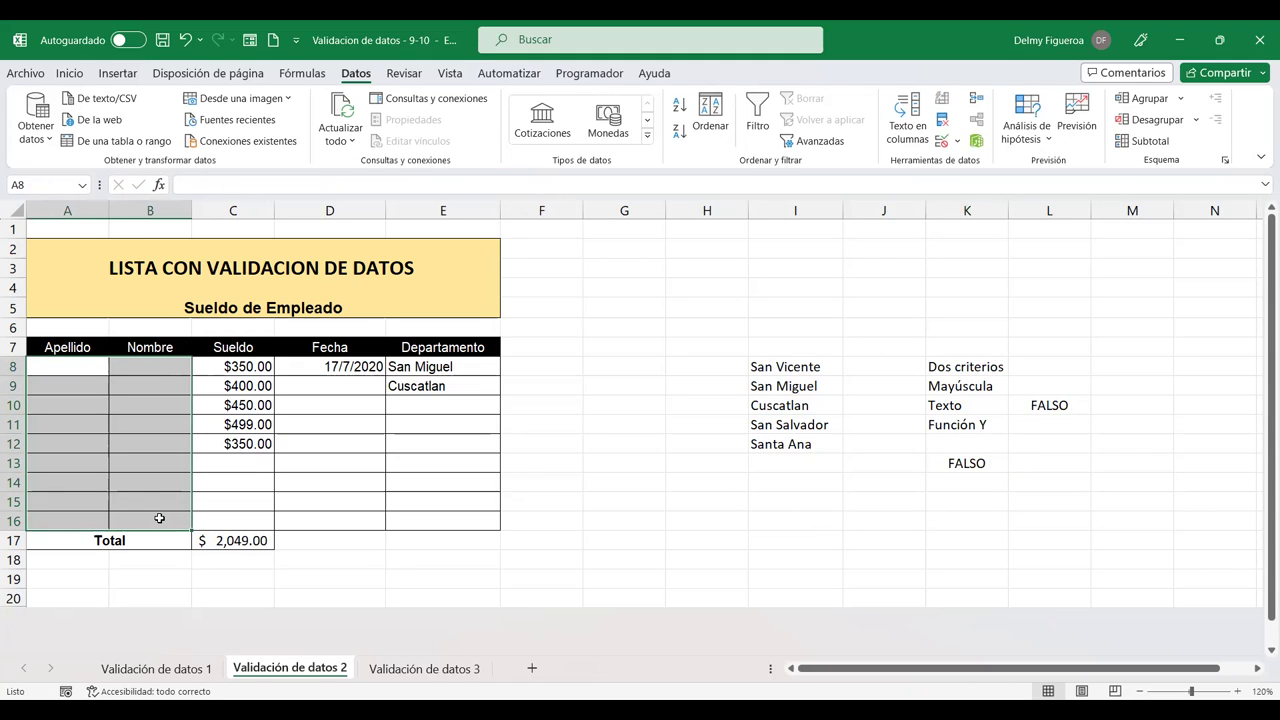
pyautogui.click(82, 370)
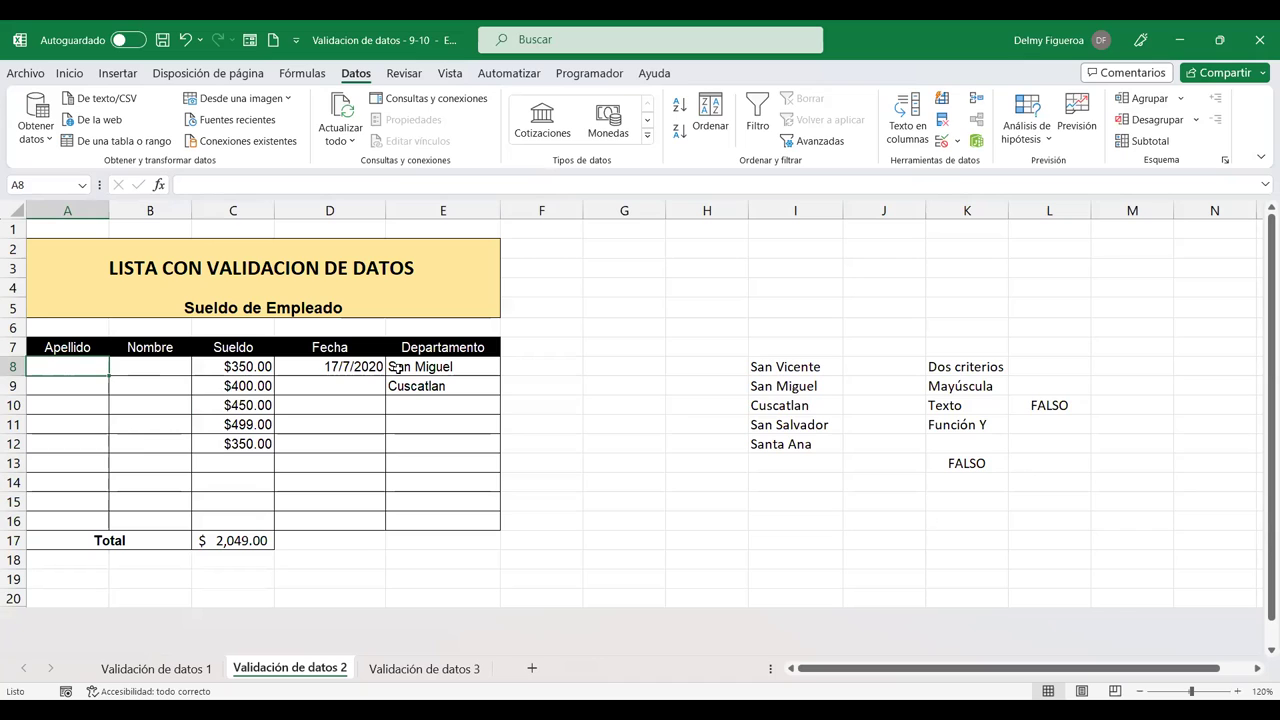
# Enter the surname Sánchez in A8, fixing the typo
pyautogui.write('Sábches')
pyautogui.press('BackSpace')
pyautogui.press('BackSpace')
pyautogui.press('BackSpace')
pyautogui.press('BackSpace')
pyautogui.press('BackSpace')
pyautogui.write('nchez')
pyautogui.press('Return')
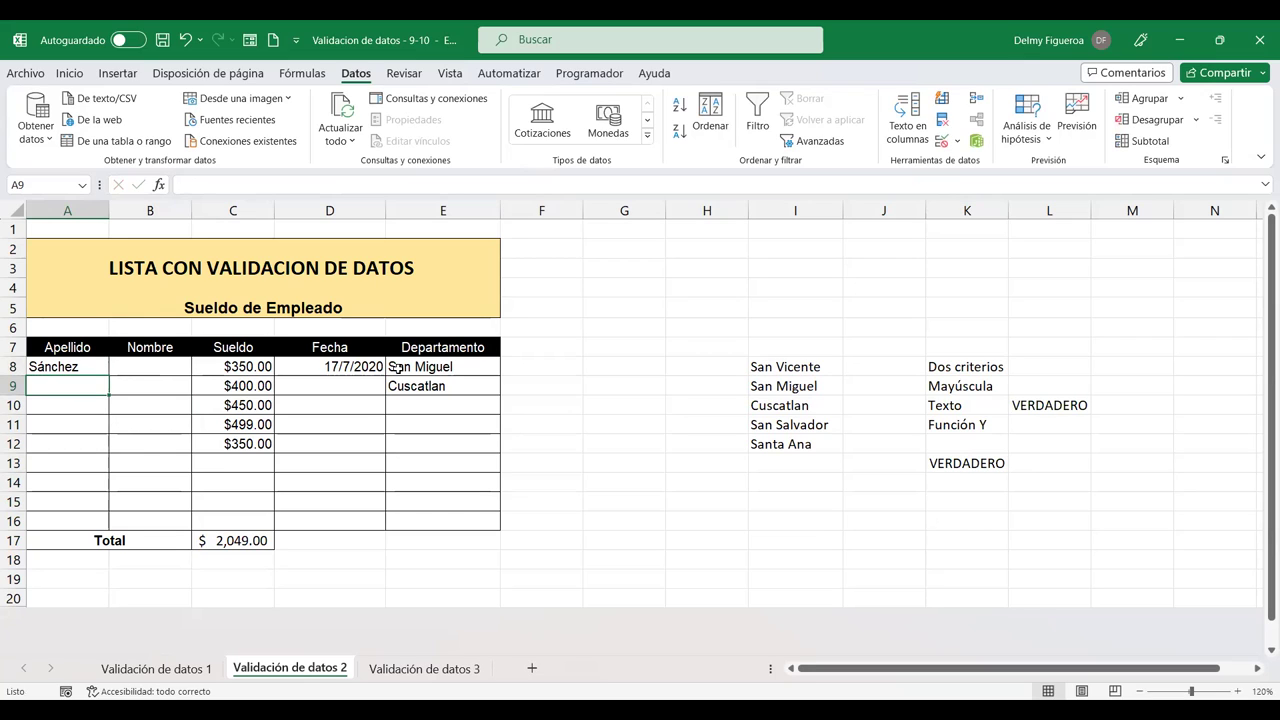
# Recalculate K13 so it shows VERDADERO, then start a +IGUA entry in K14
pyautogui.doubleClick(977, 463)
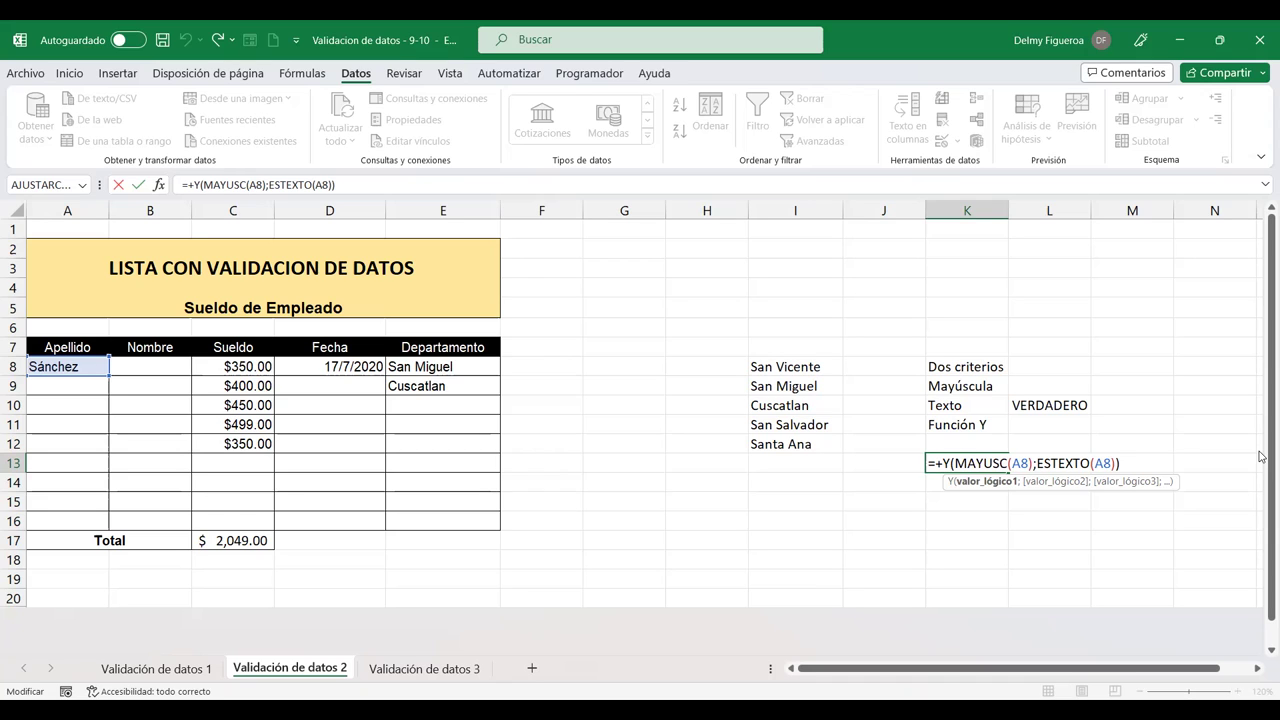
pyautogui.press('Return')
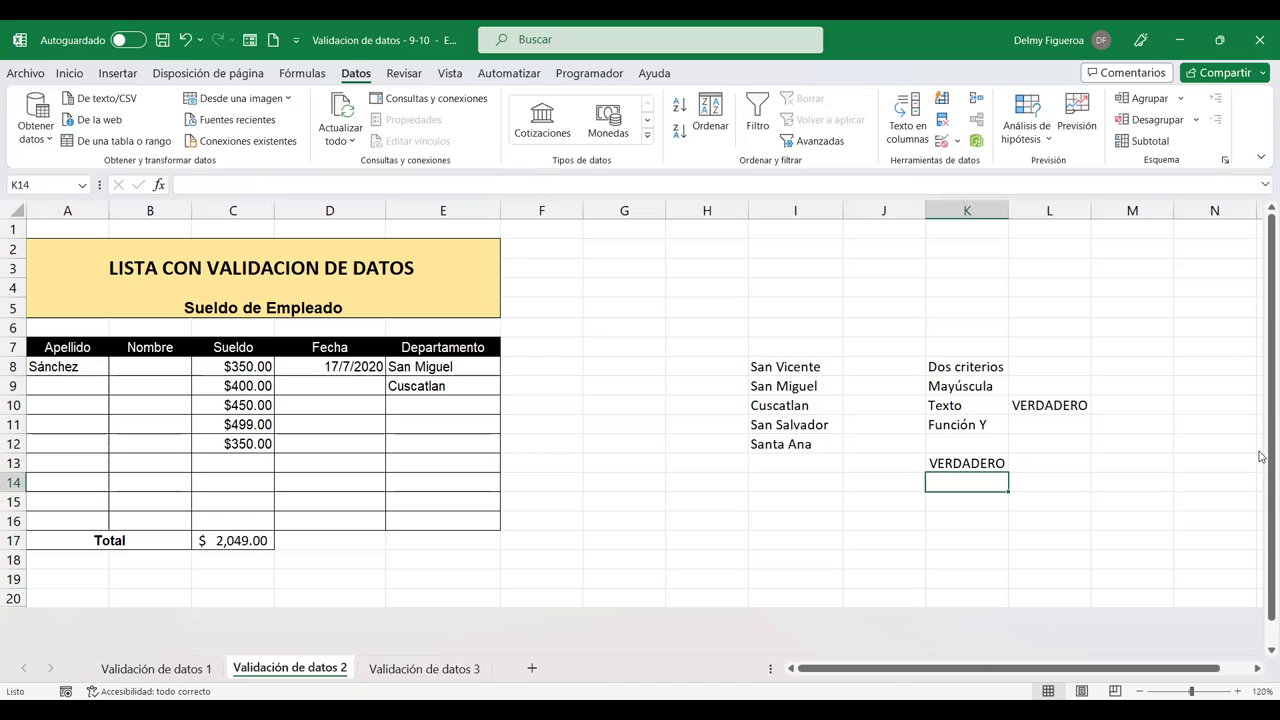
pyautogui.write('+')
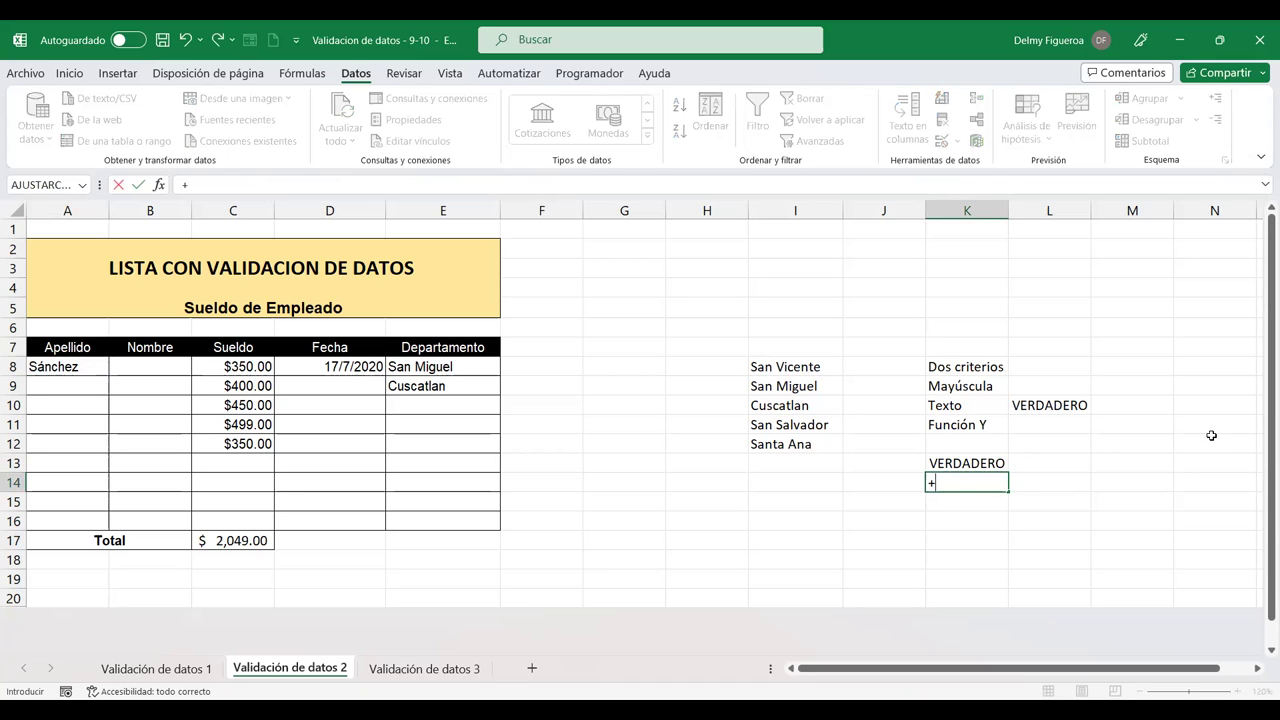
pyautogui.write('igua')
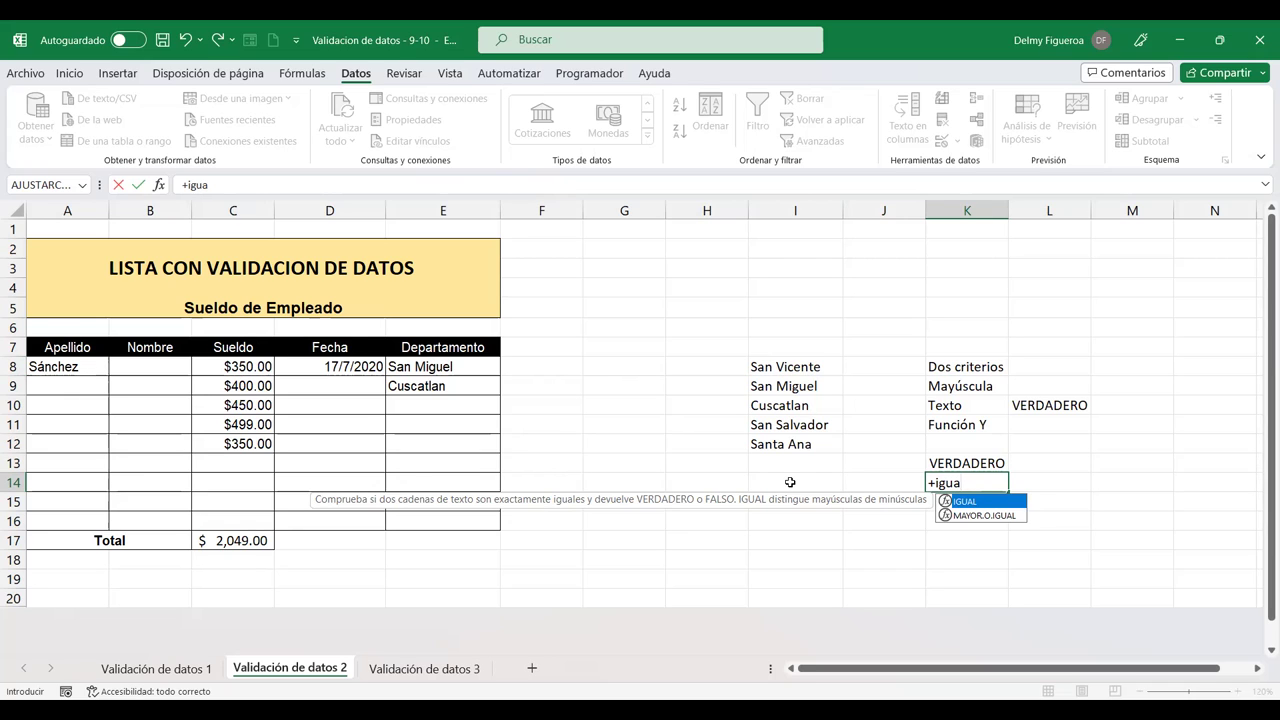
# Build =+IGUAL(A8;MAYUSC(A8)) in K14 using the IGUAL and MAYUSC functions with A8 references
pyautogui.doubleClick(983, 503)
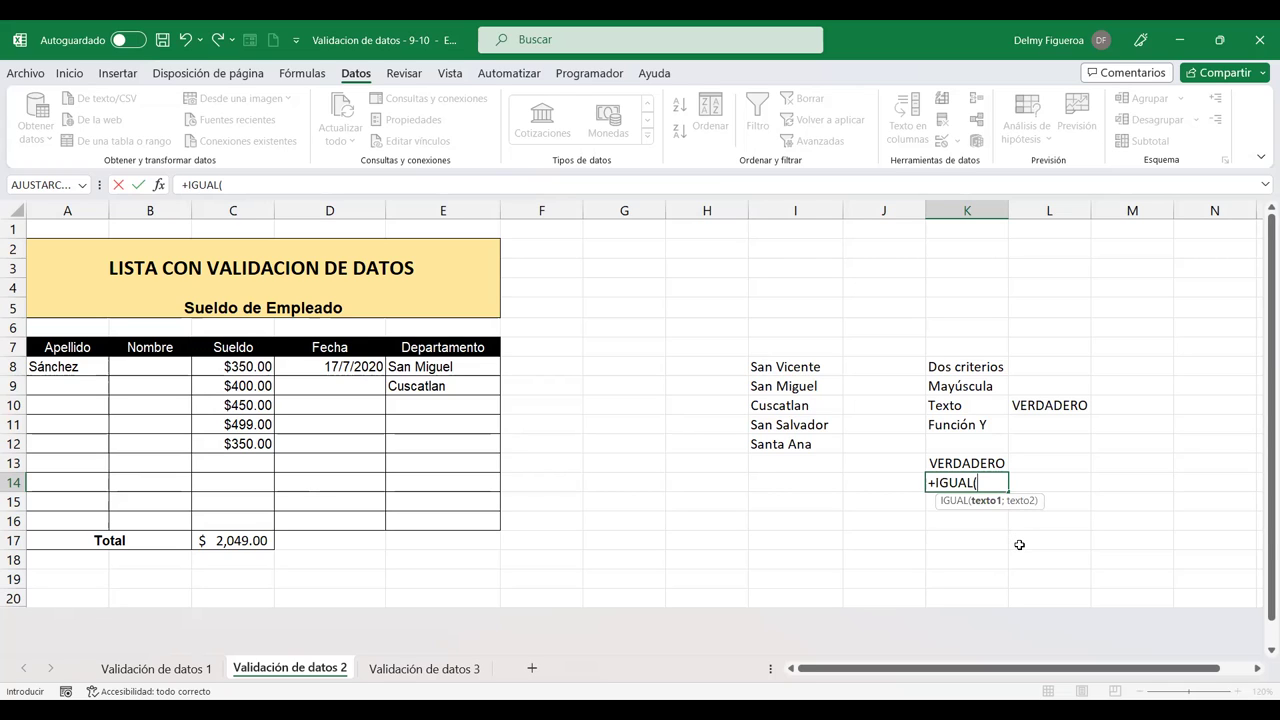
pyautogui.click(52, 367)
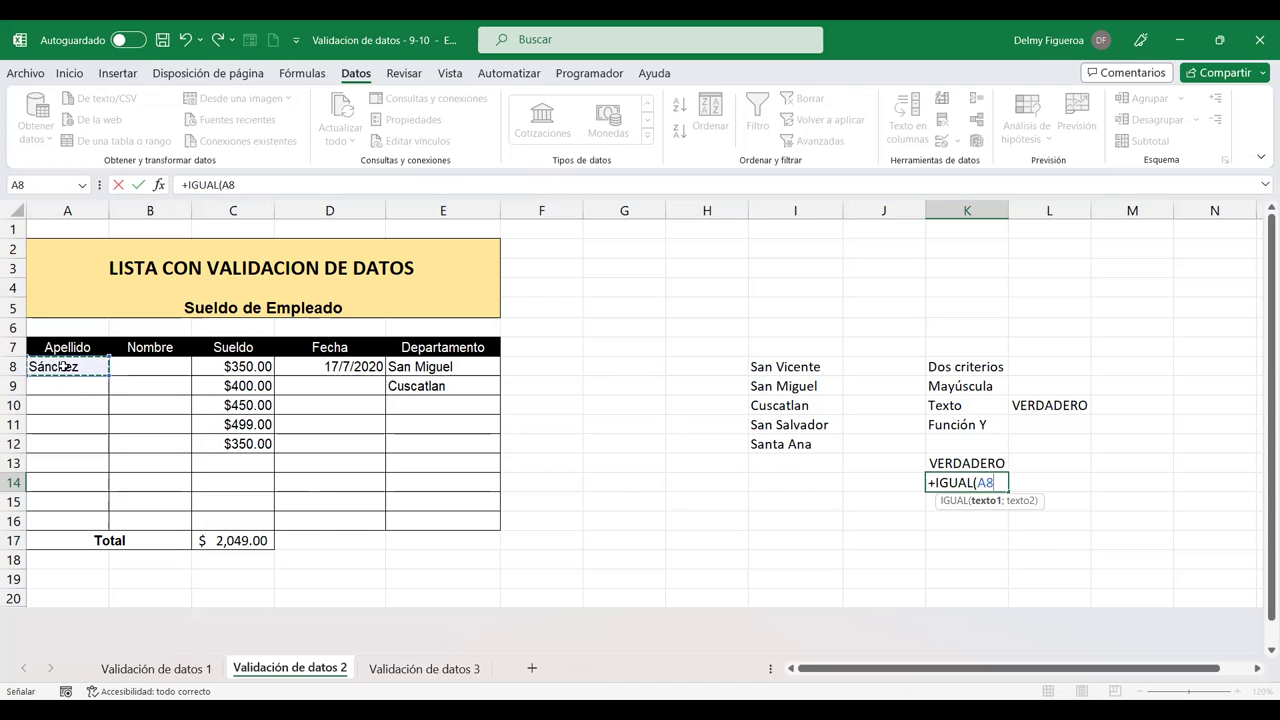
pyautogui.write(';')
pyautogui.write('mayu')
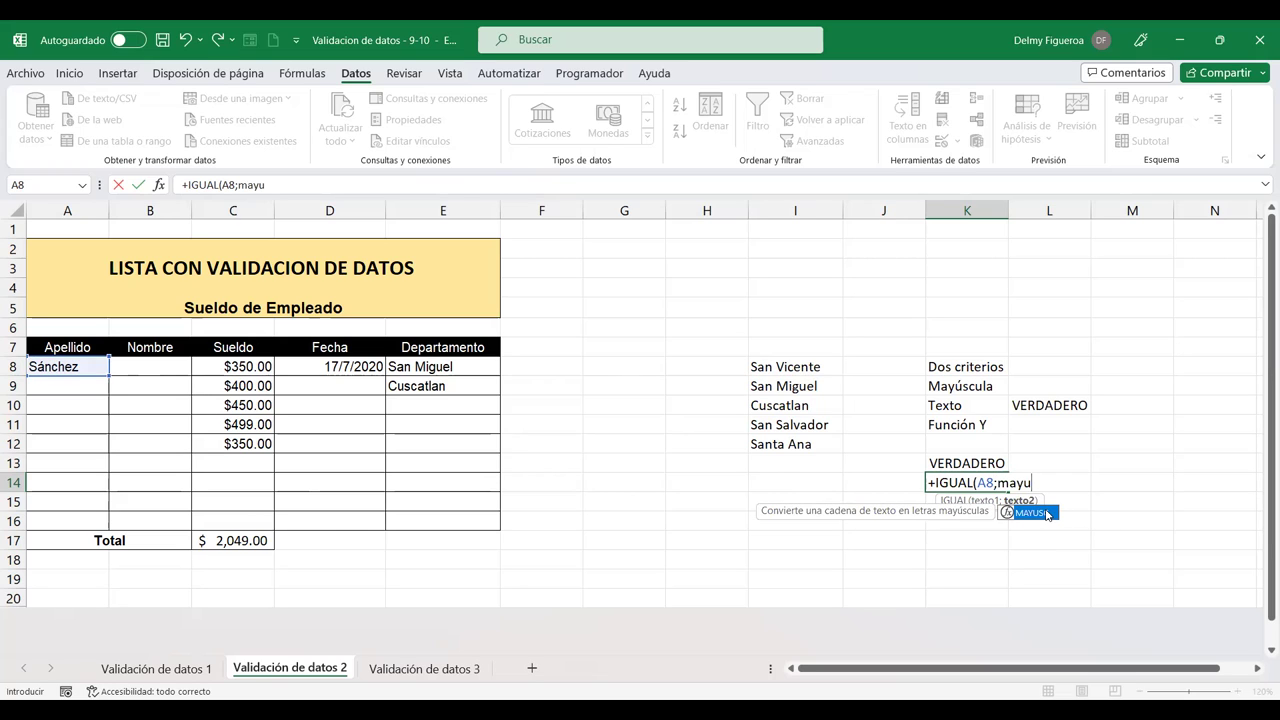
pyautogui.doubleClick(1040, 512)
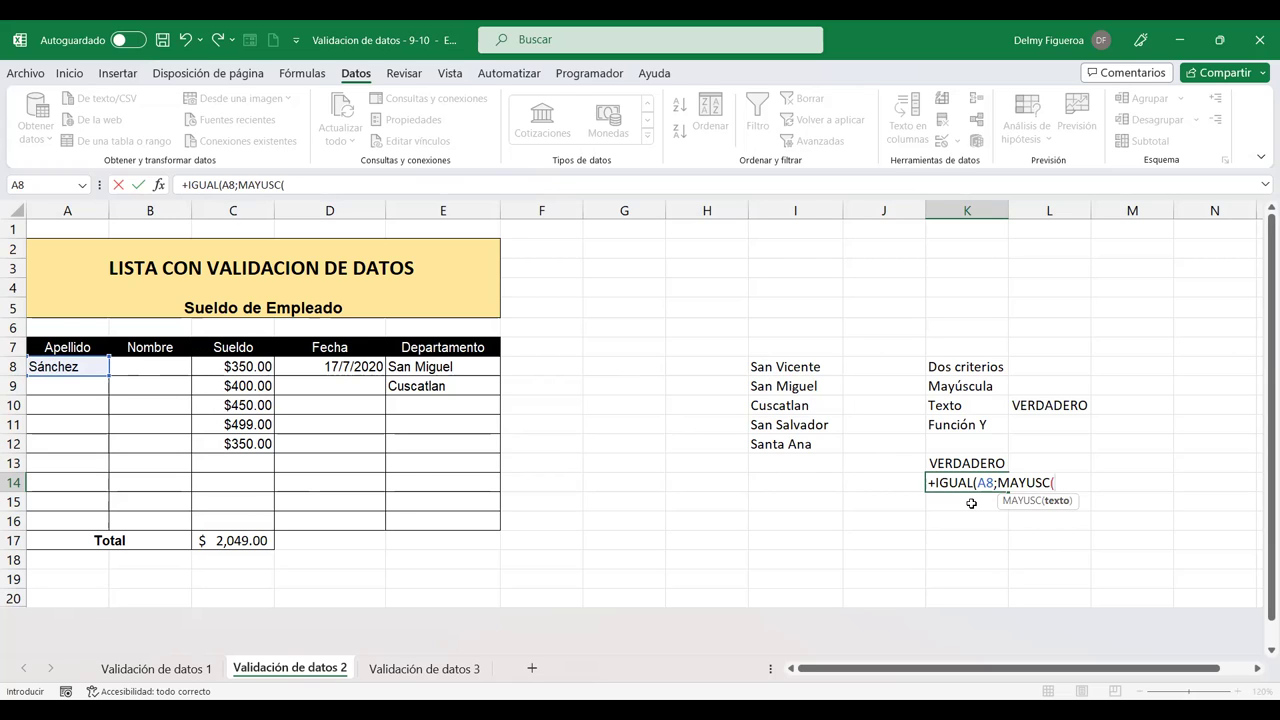
pyautogui.click(985, 483)
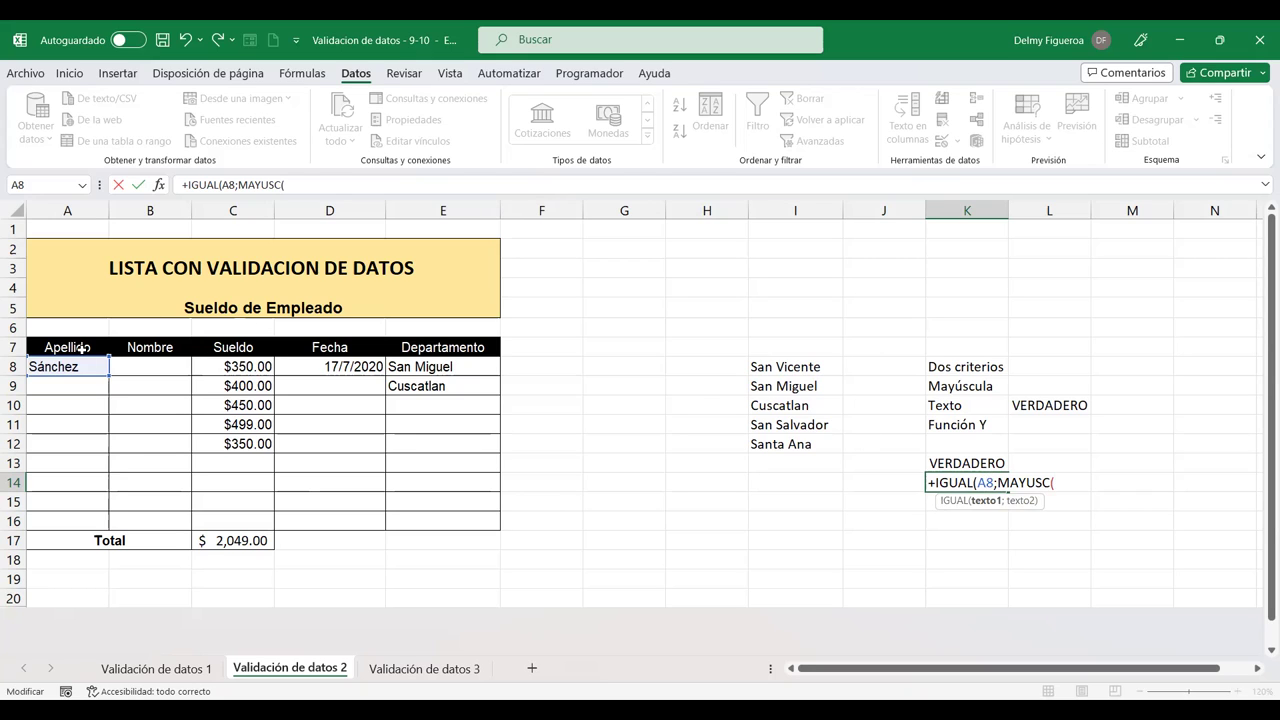
pyautogui.click(1034, 483)
pyautogui.click(1062, 480)
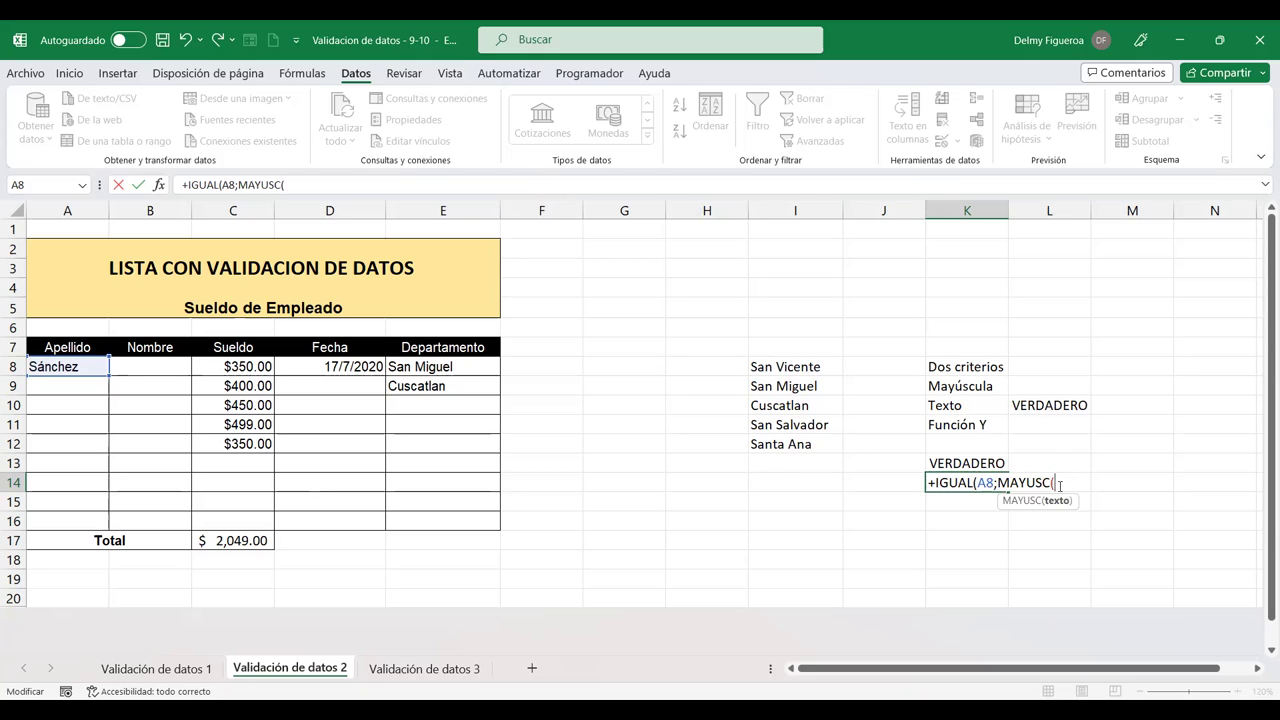
pyautogui.click(75, 367)
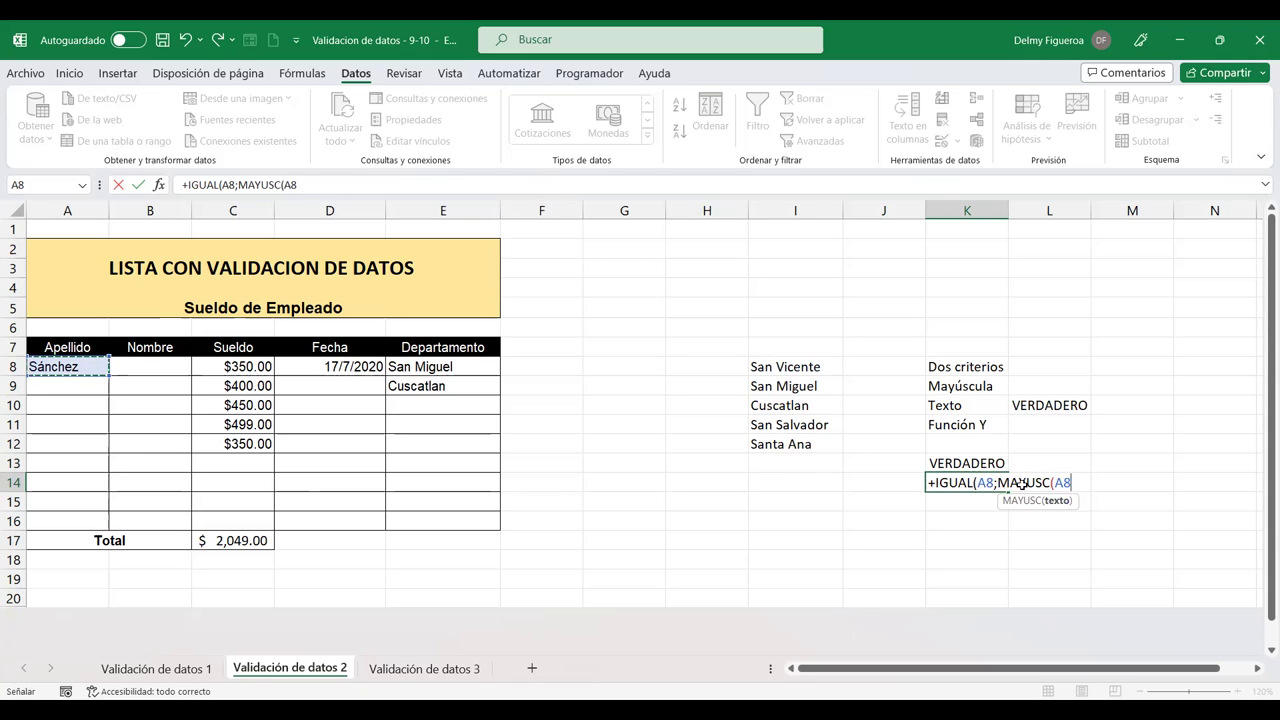
pyautogui.write(')))')
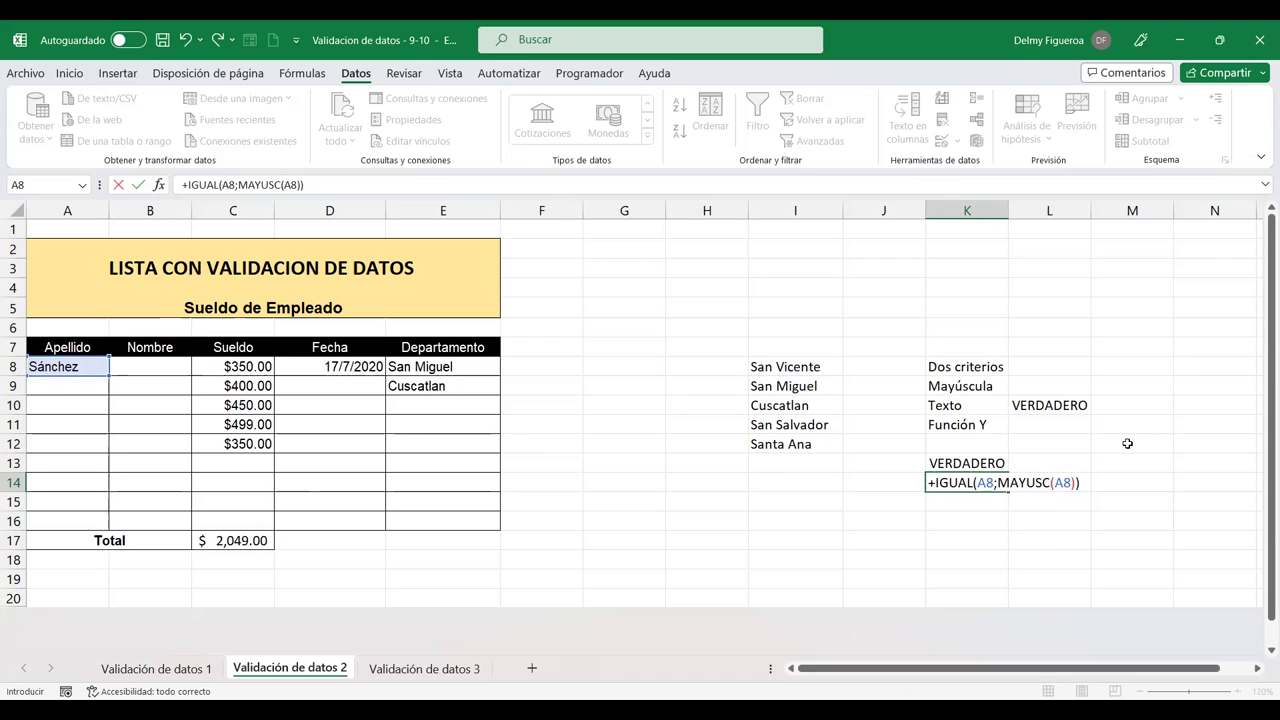
pyautogui.press('Return')
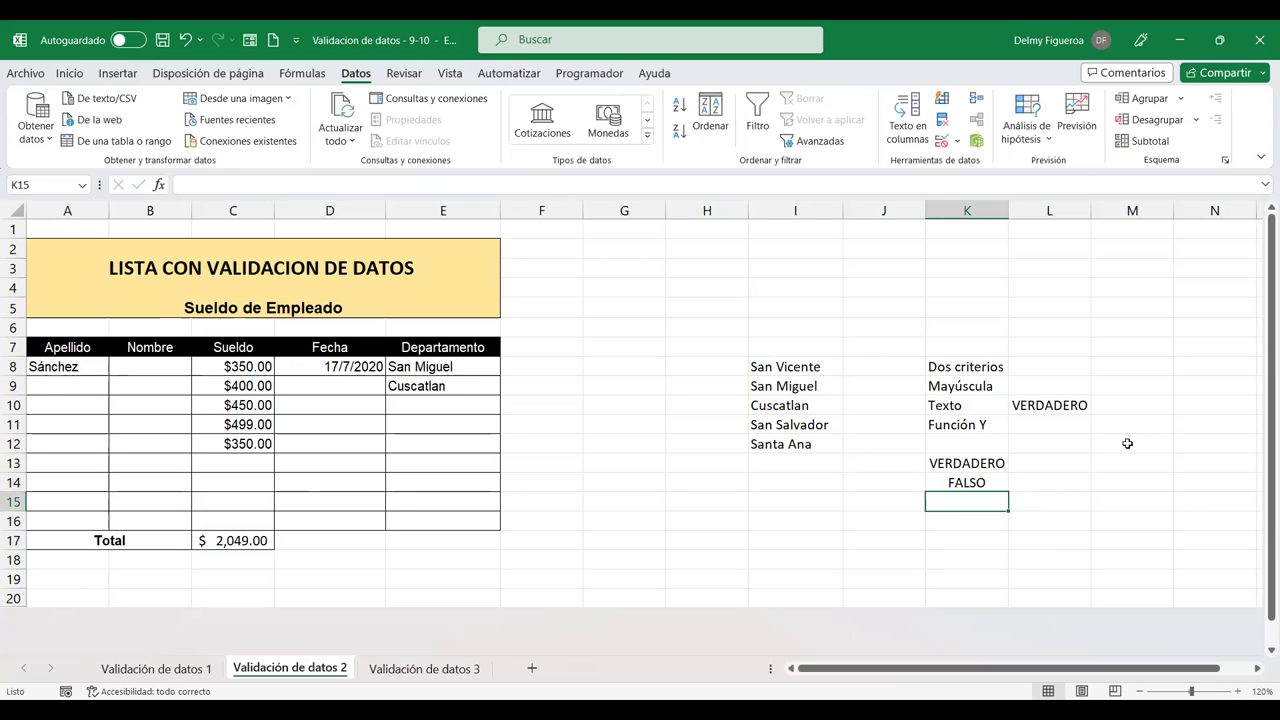
# Replace the A8 surname with SÁNCHEZ in capitals
pyautogui.click(86, 366)
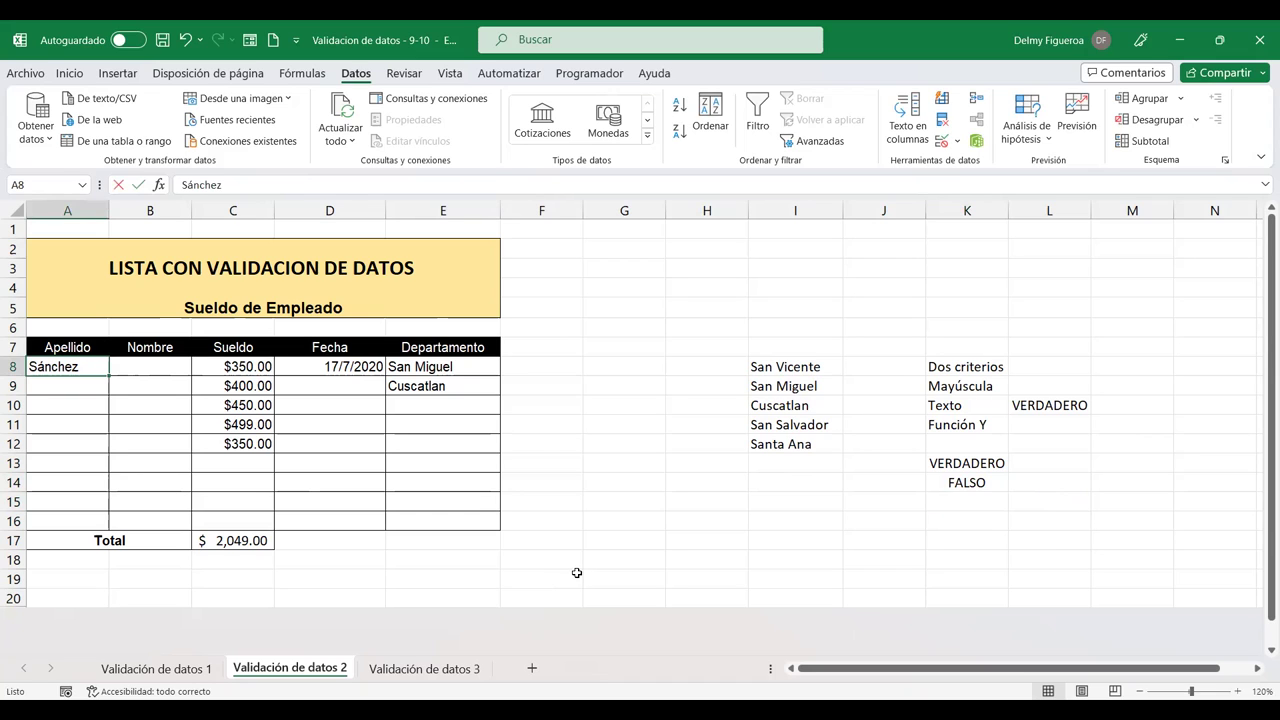
pyautogui.write('SÁNCHEZ')
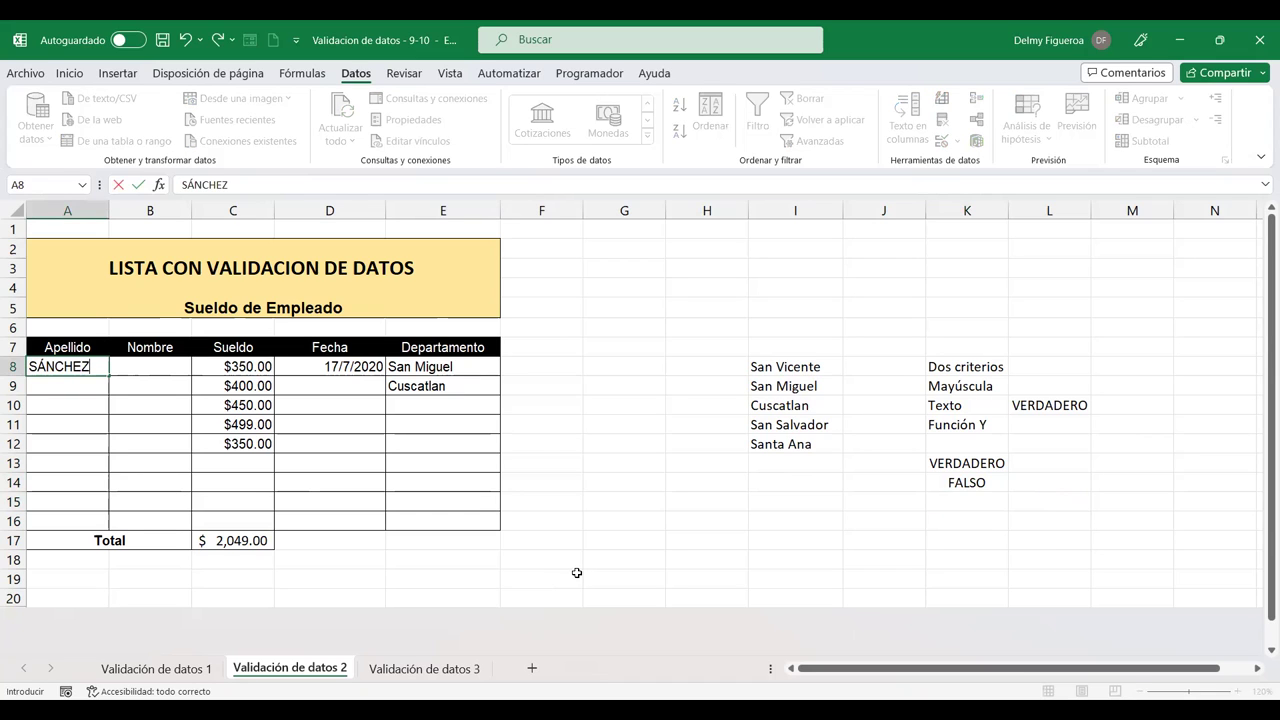
pyautogui.press('Return')
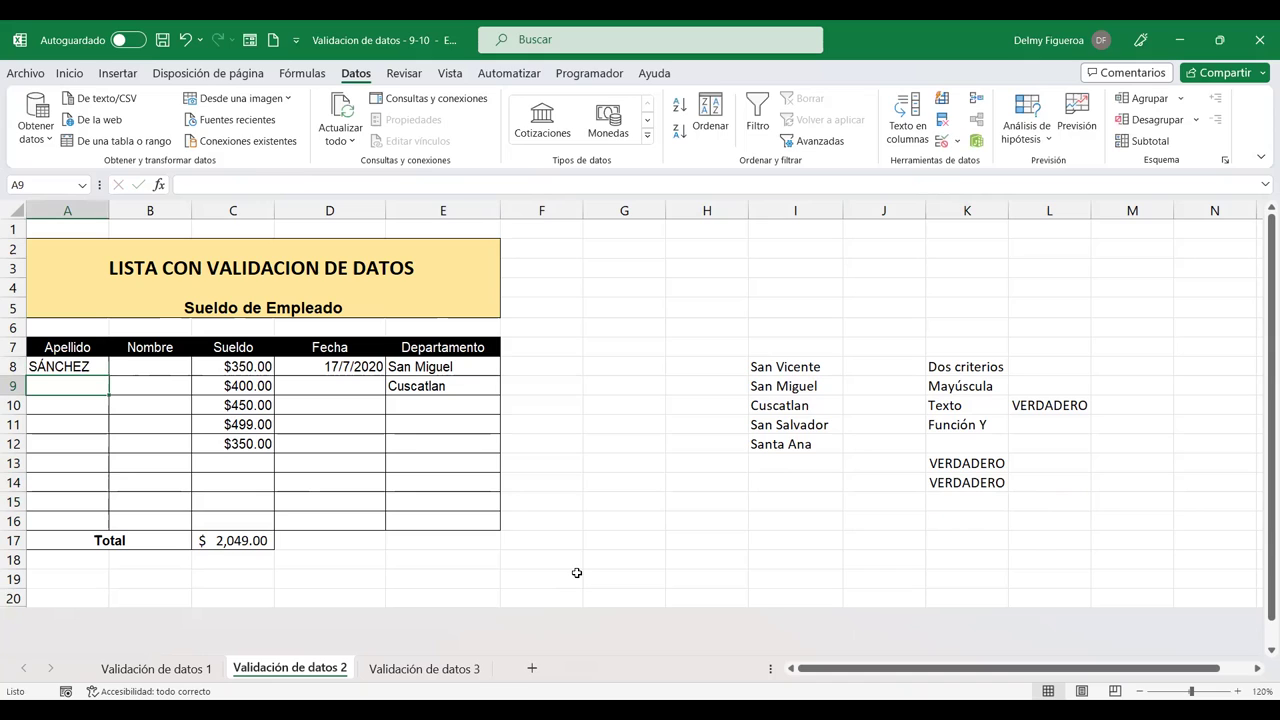
# Re-check K14's =+IGUAL(A8;MAYUSC(A8)) formula so it shows VERDADERO, then return to A8
pyautogui.click(968, 481)
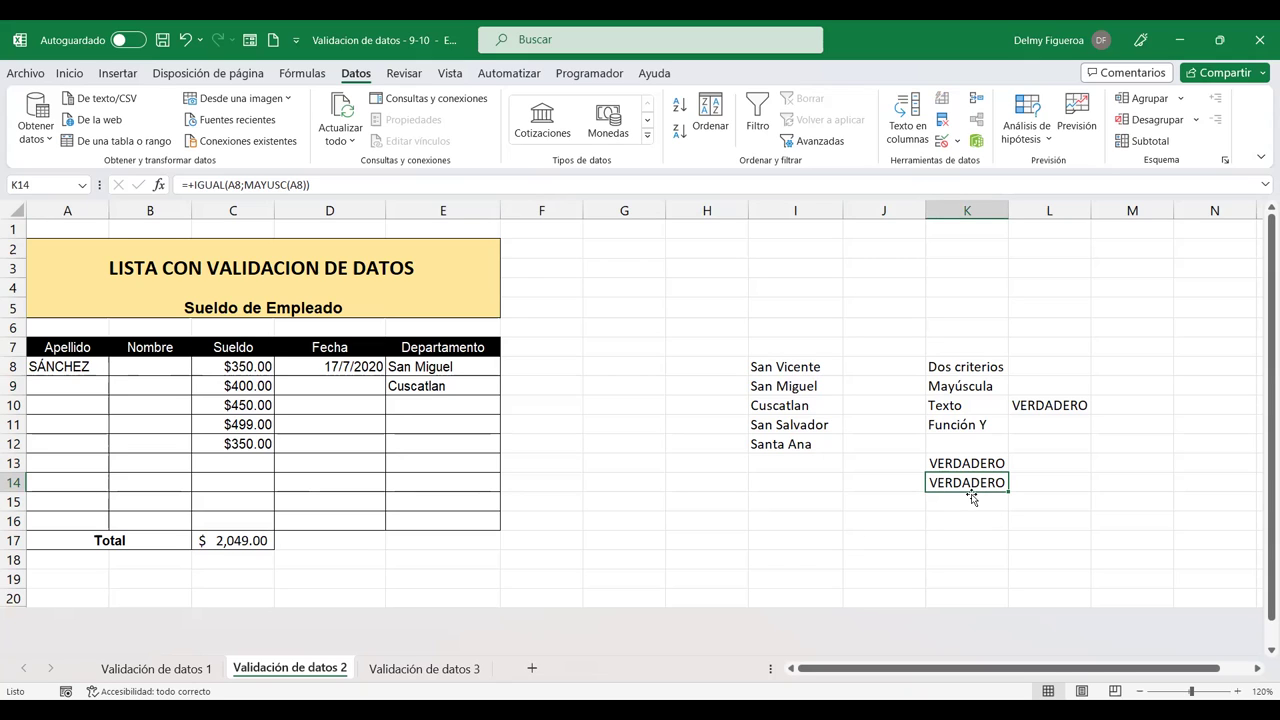
pyautogui.press('F2')
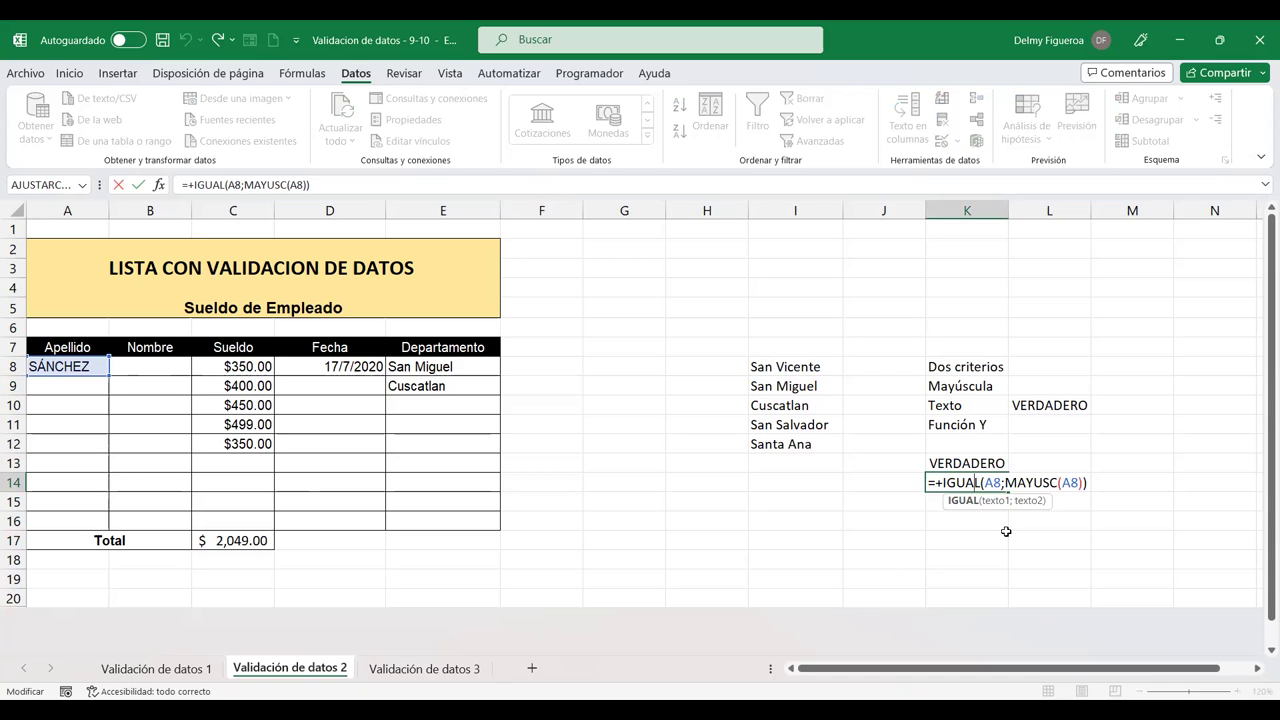
pyautogui.click(80, 372)
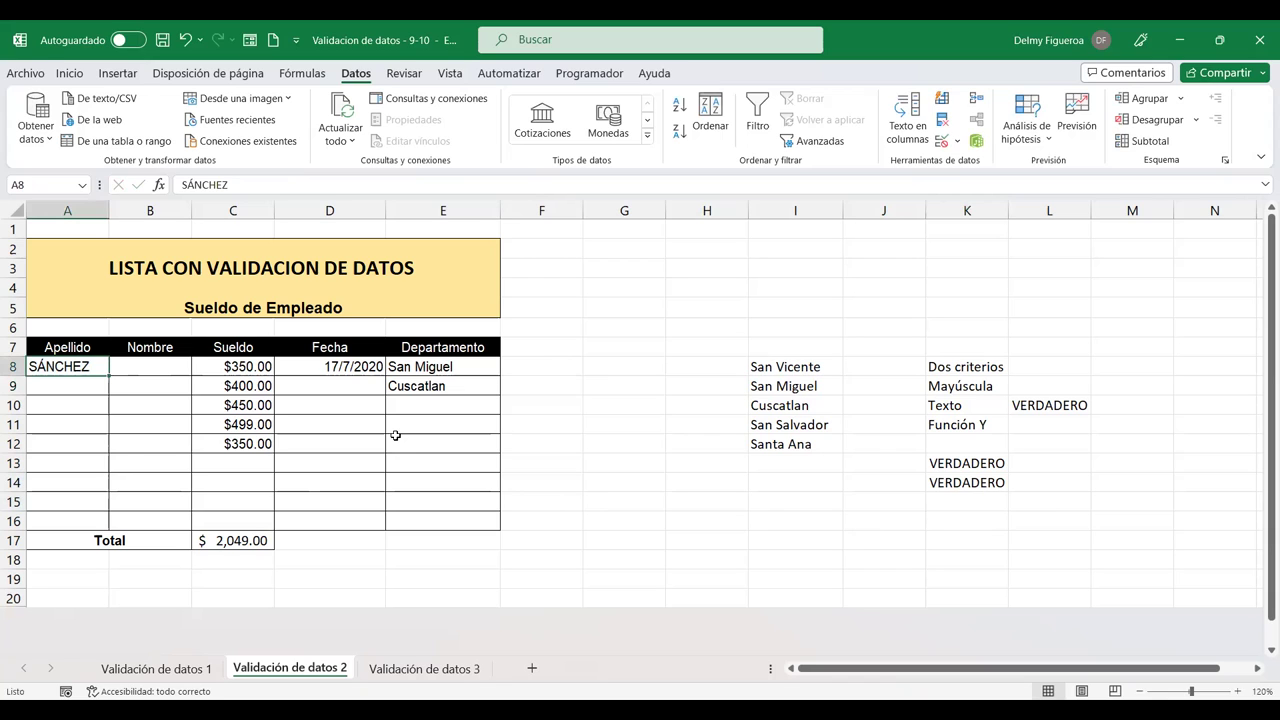
# Enter the number 6 in A8 to test the checks
pyautogui.write('6')
pyautogui.press('Return')
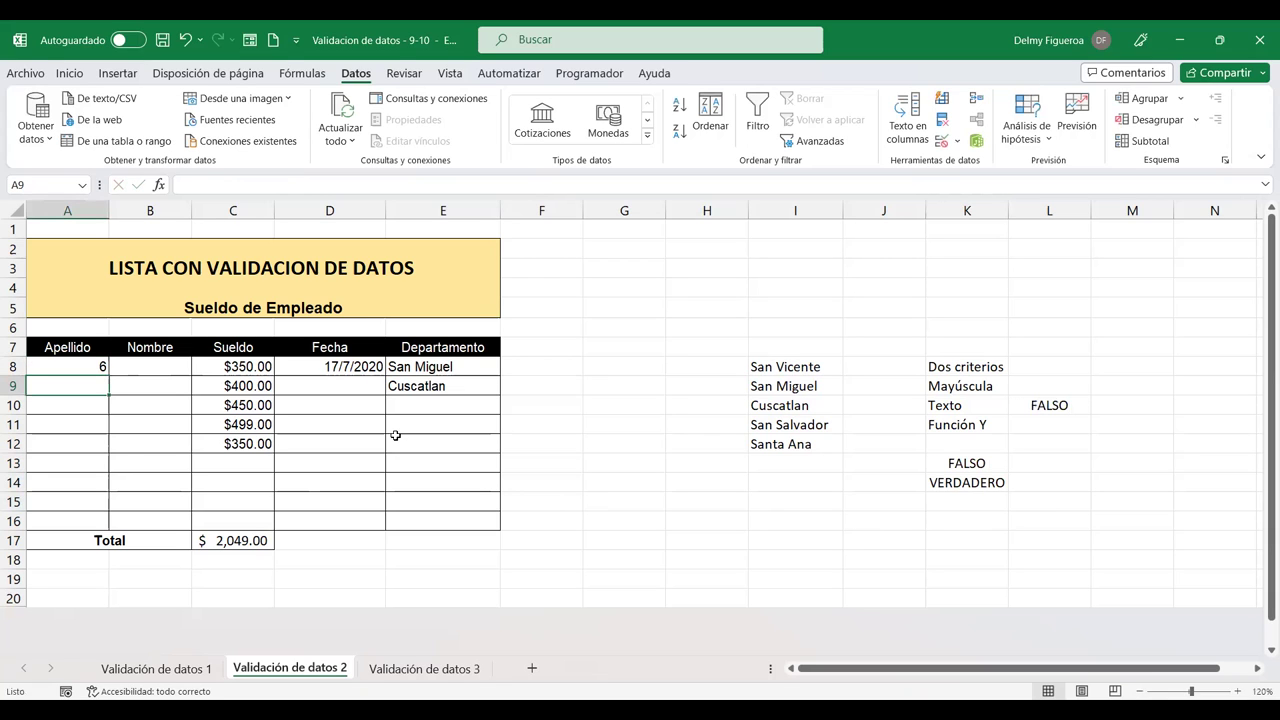
pyautogui.press('Up')
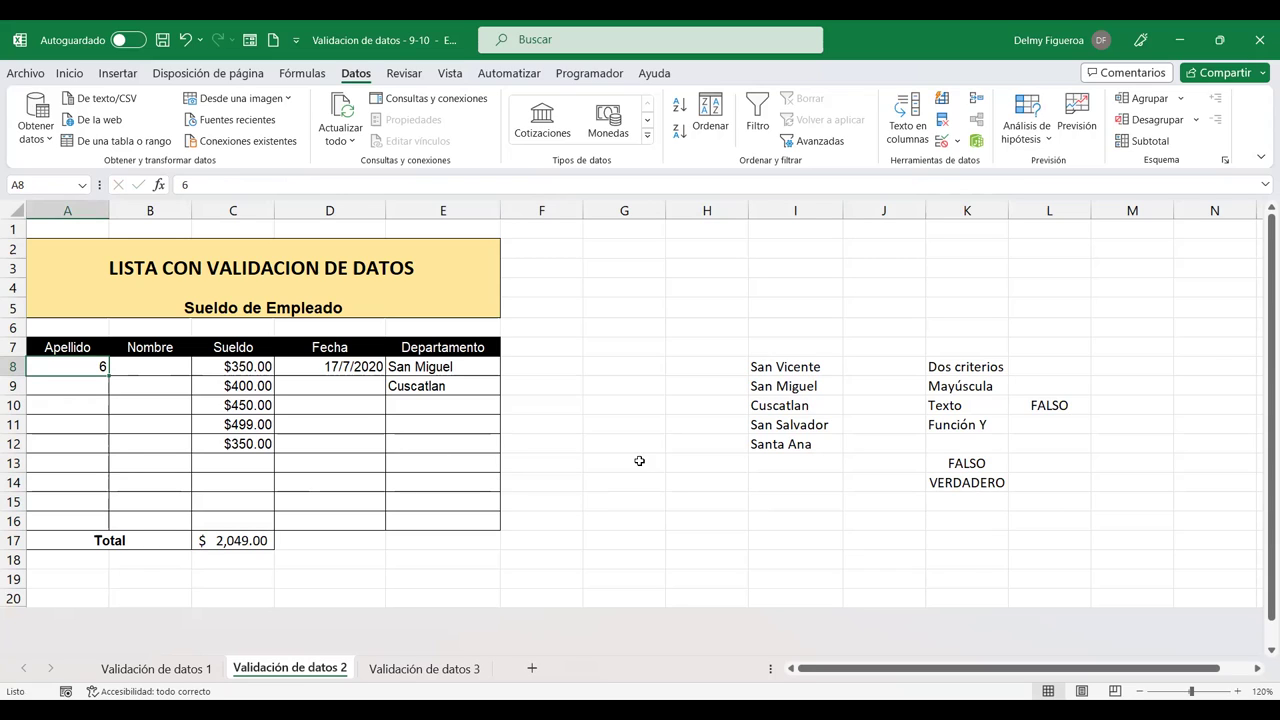
# Review the K14 and K13 formulas, with K13 now returning FALSO for 6
pyautogui.click(970, 484)
pyautogui.doubleClick(970, 484)
pyautogui.click(993, 483)
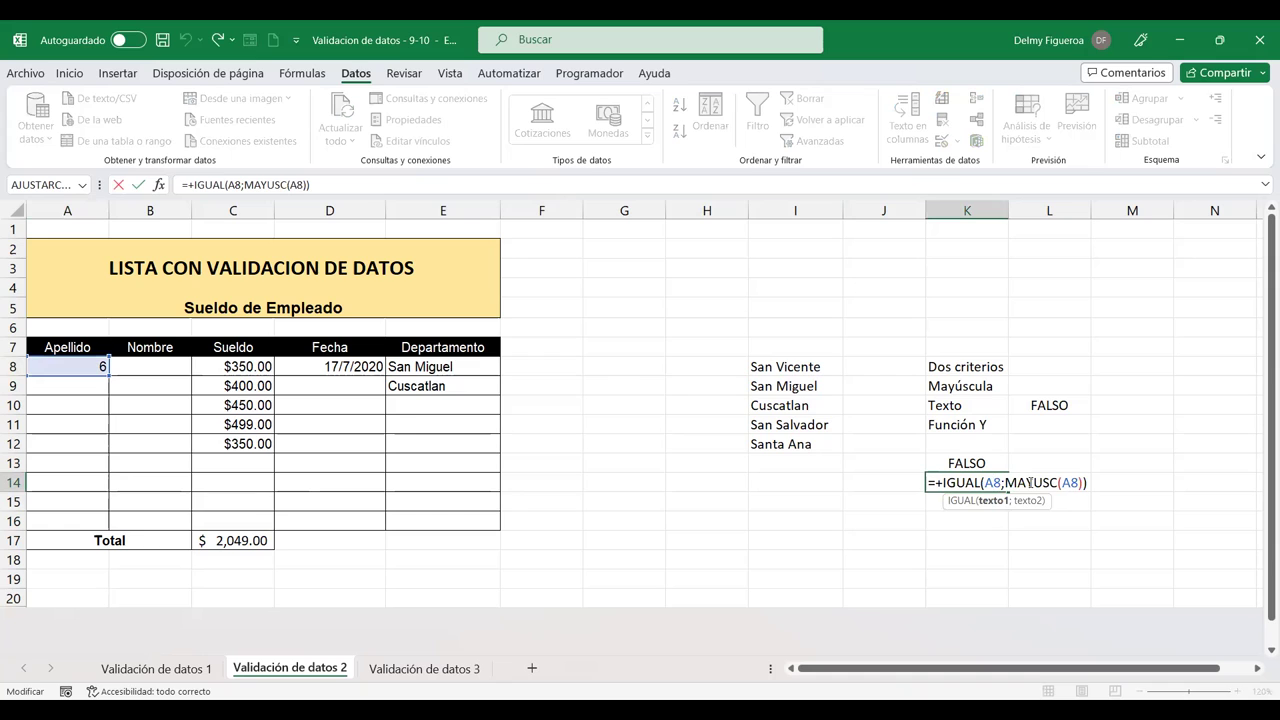
pyautogui.press('Return')
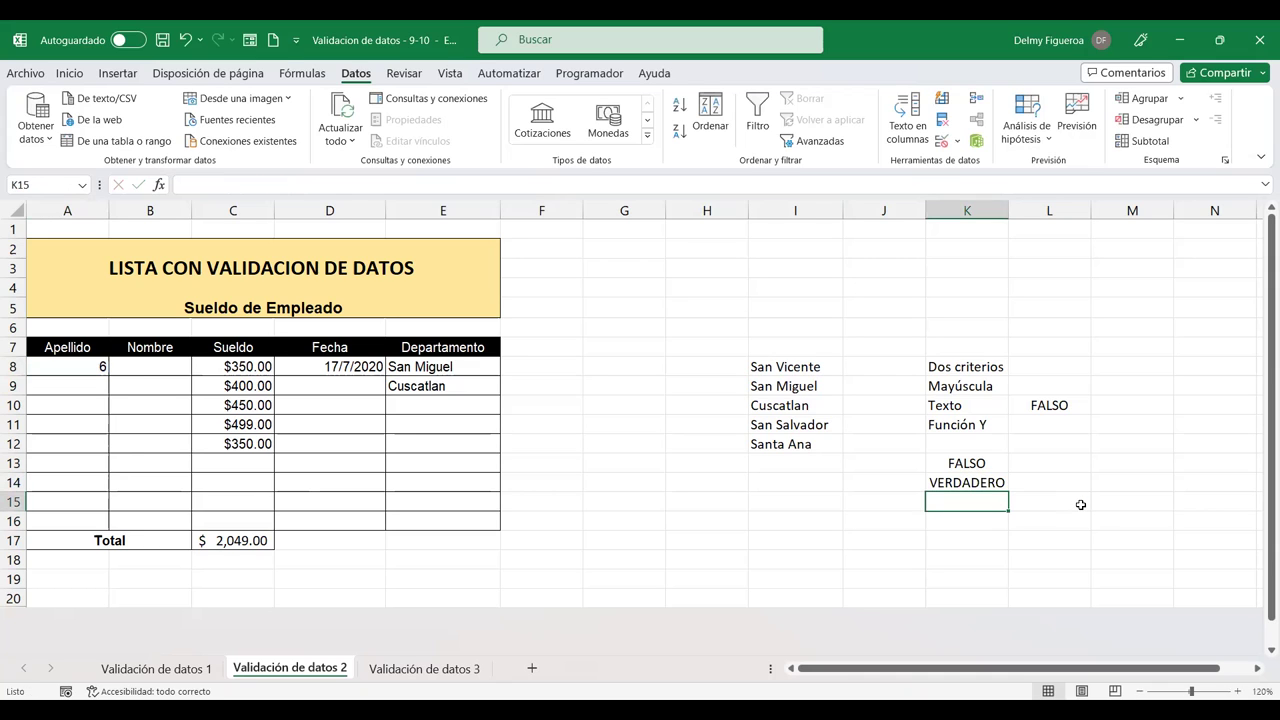
pyautogui.doubleClick(980, 463)
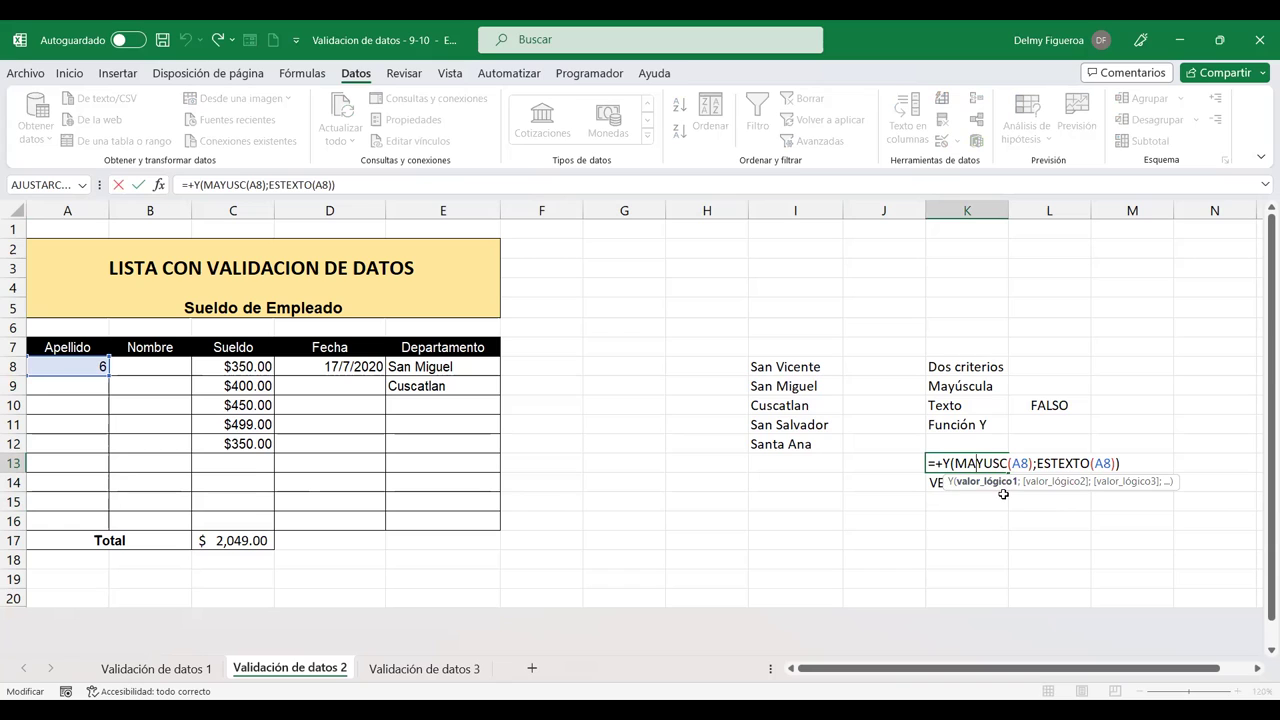
pyautogui.press('Return')
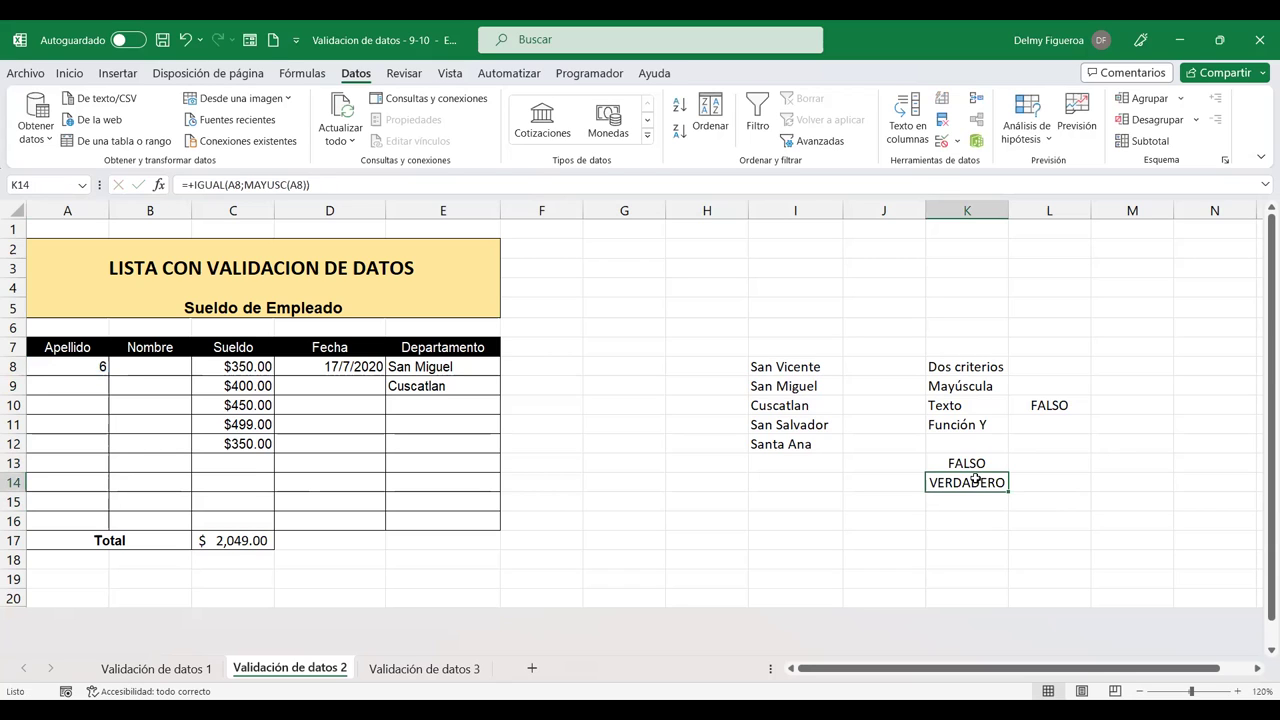
# Compare K13 and K14 again, highlighting IGUAL(A8;MAYUSC(A8)) in K14's formula
pyautogui.doubleClick(972, 482)
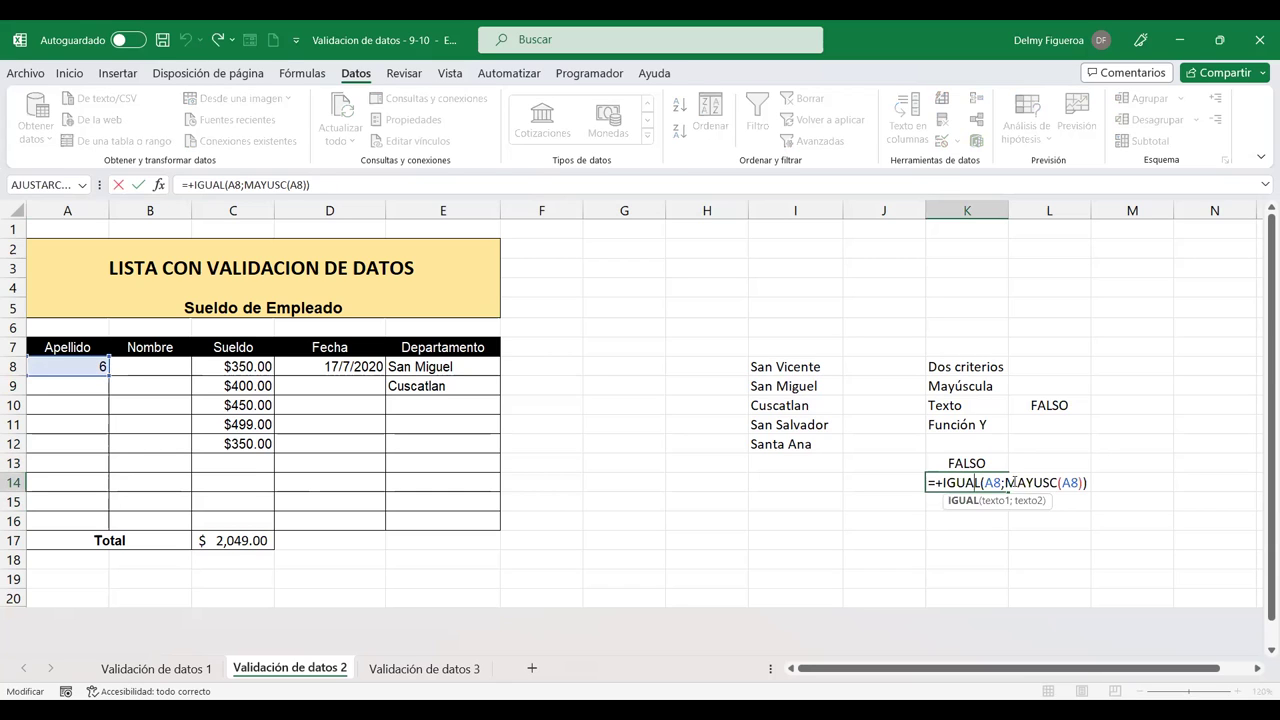
pyautogui.click(987, 462)
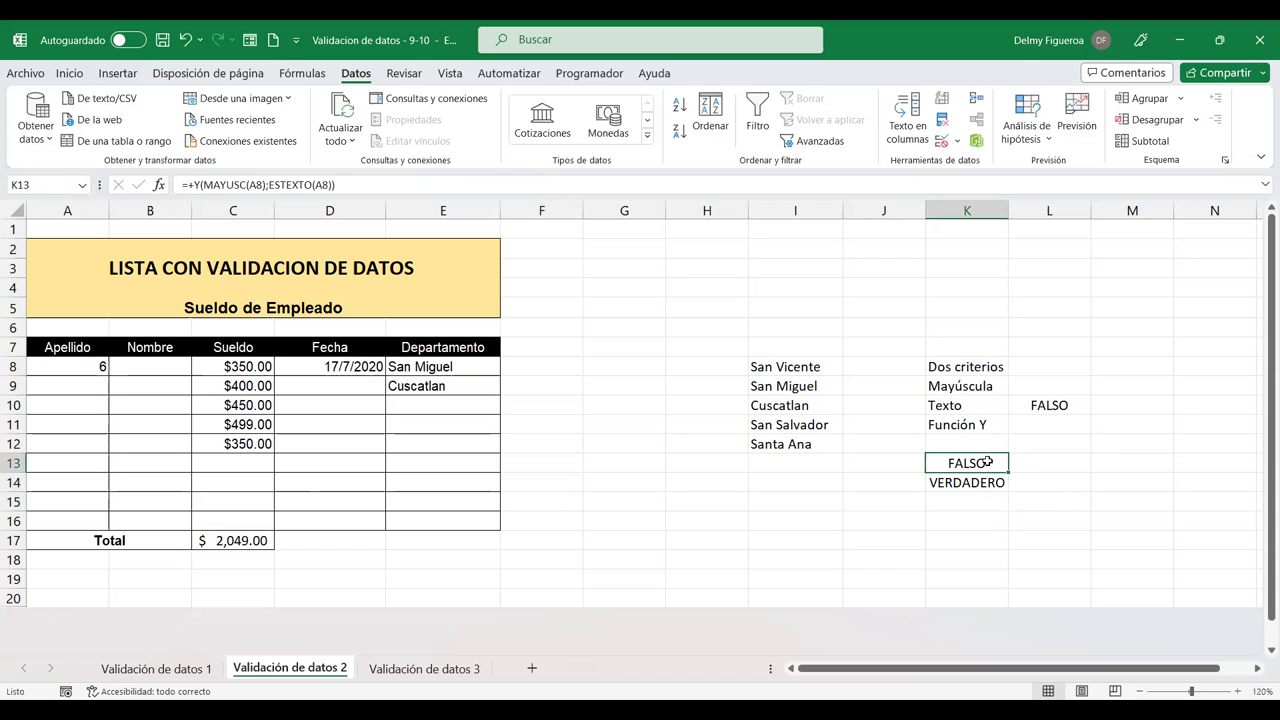
pyautogui.doubleClick(987, 462)
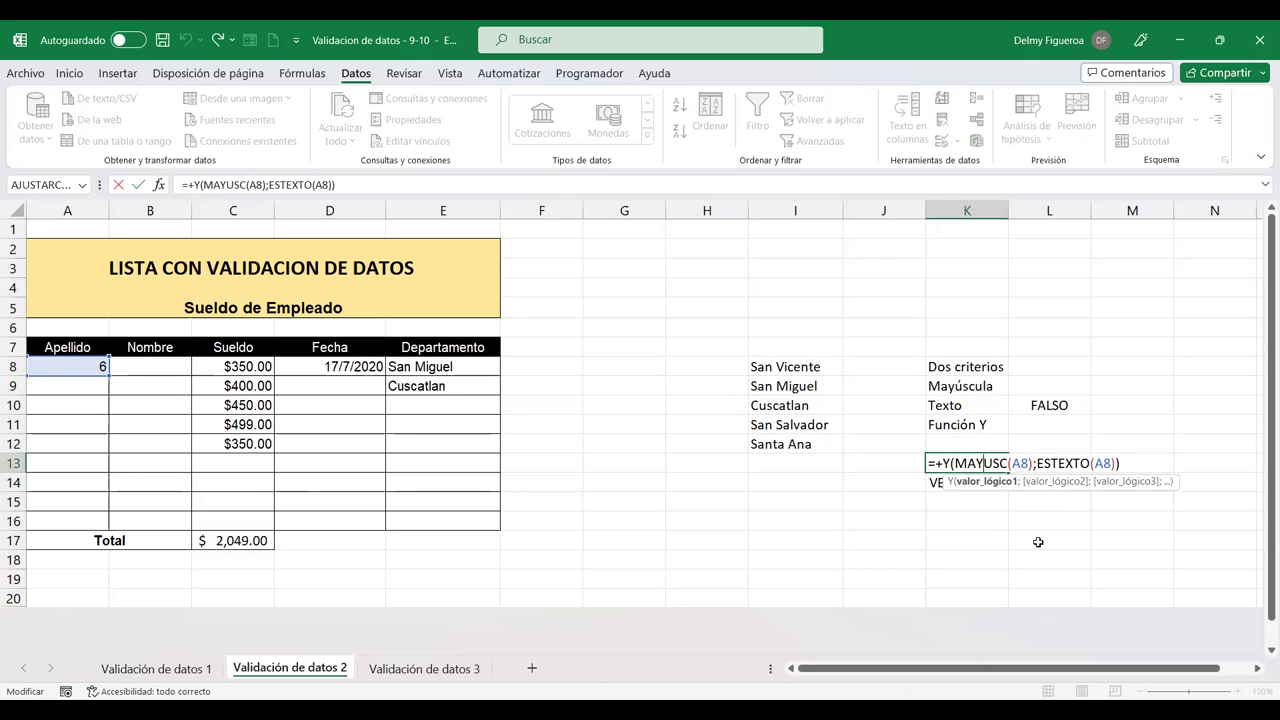
pyautogui.click(990, 483)
pyautogui.doubleClick(990, 483)
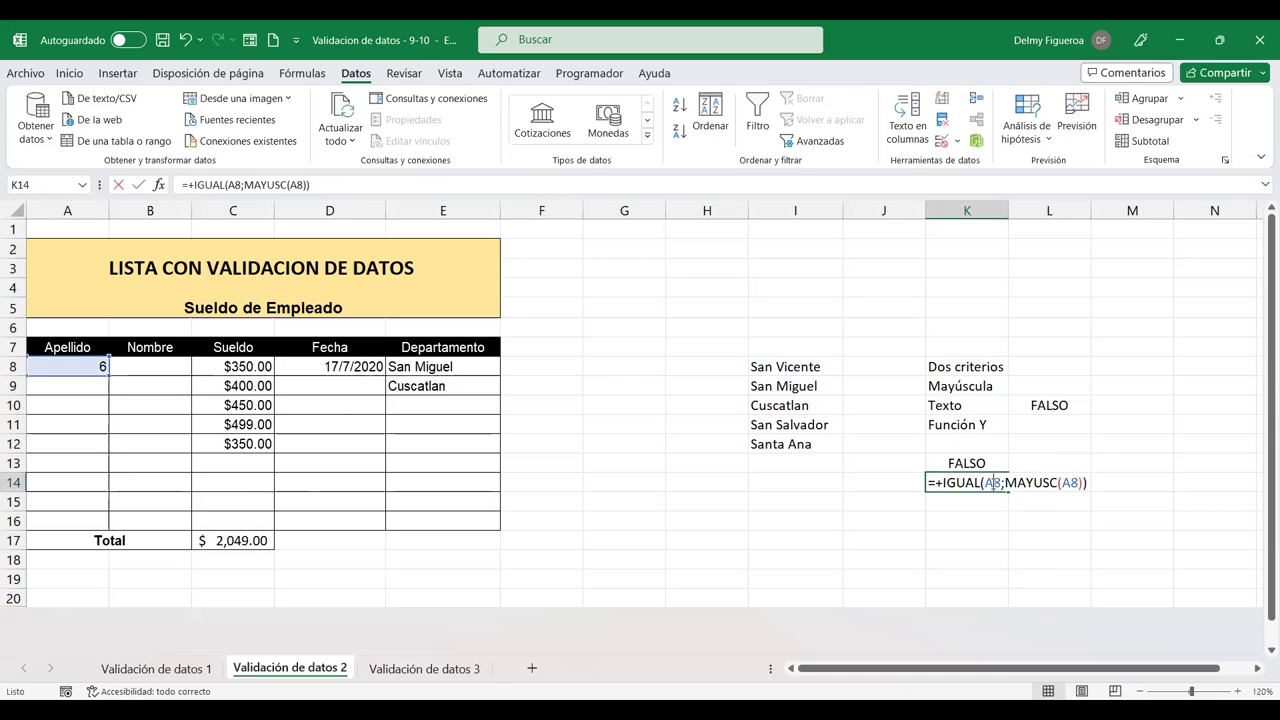
pyautogui.moveTo(941, 482); pyautogui.dragTo(1092, 485)
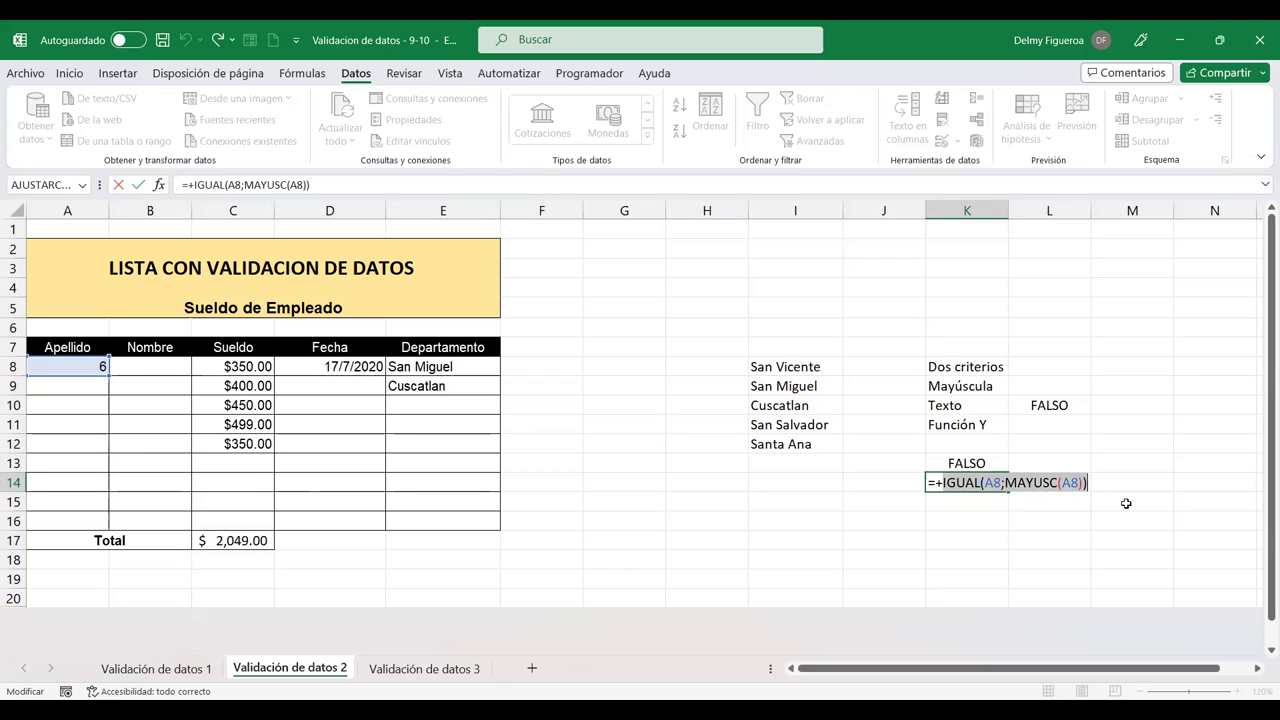
pyautogui.click(971, 463)
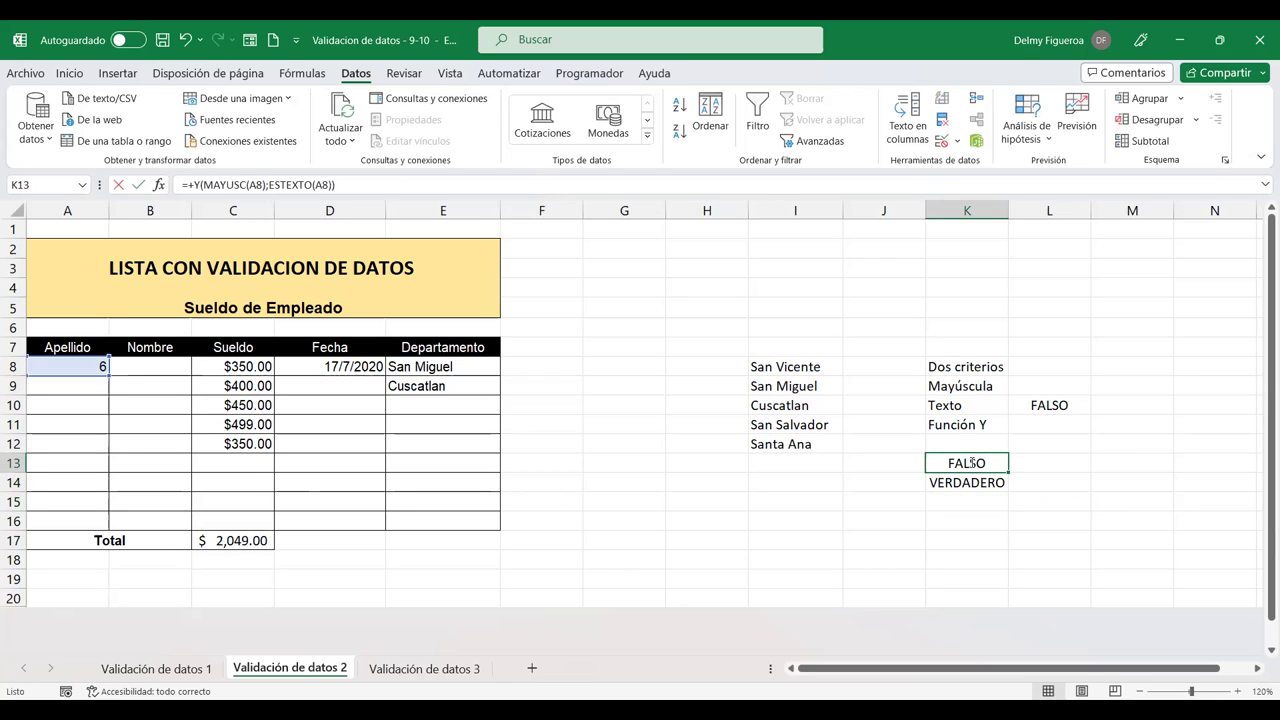
# Rewrite K13 as =+Y(IGUAL(A8;MAYUSC(A8));ESTEXTO(A8))
pyautogui.doubleClick(971, 463)
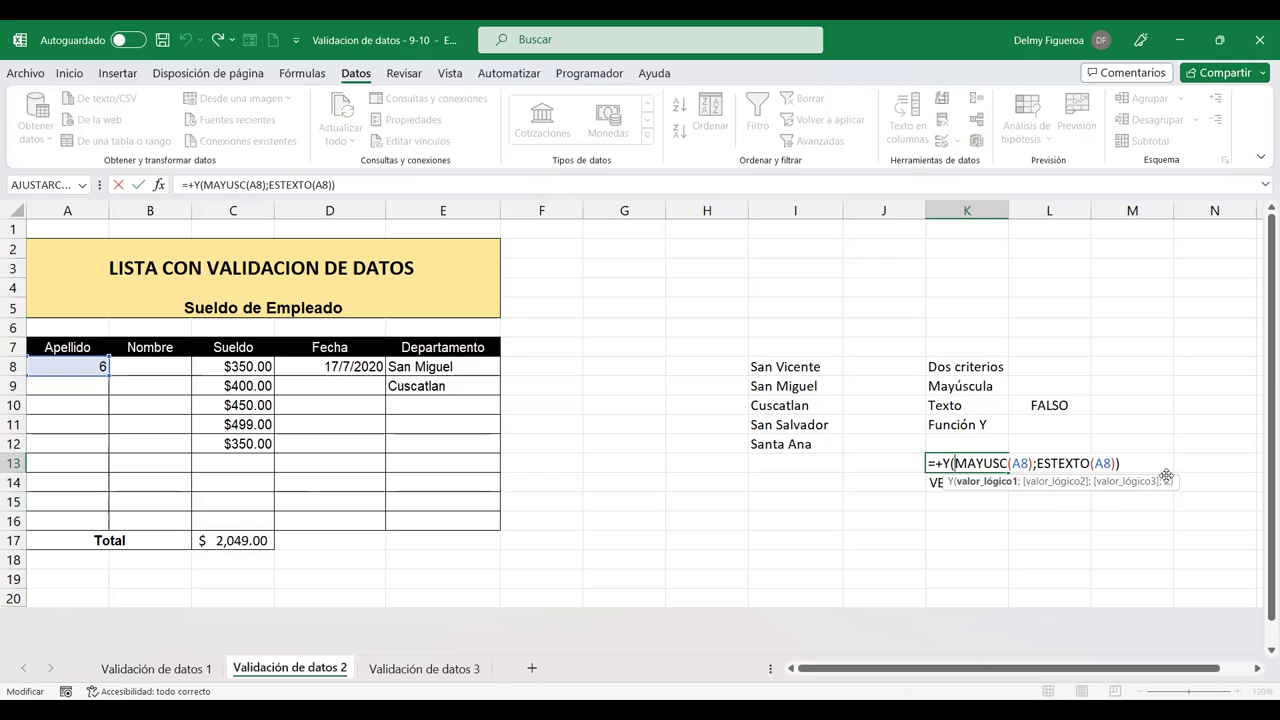
pyautogui.write('IGUAL')
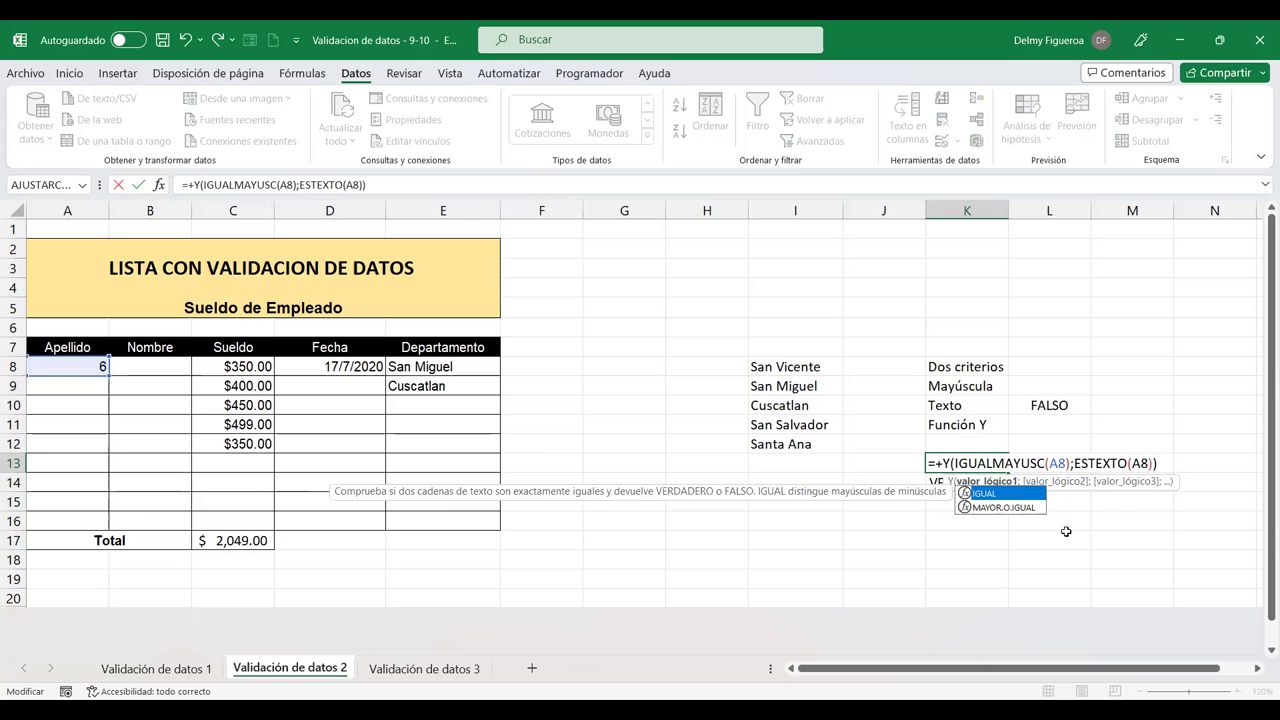
pyautogui.write('(')
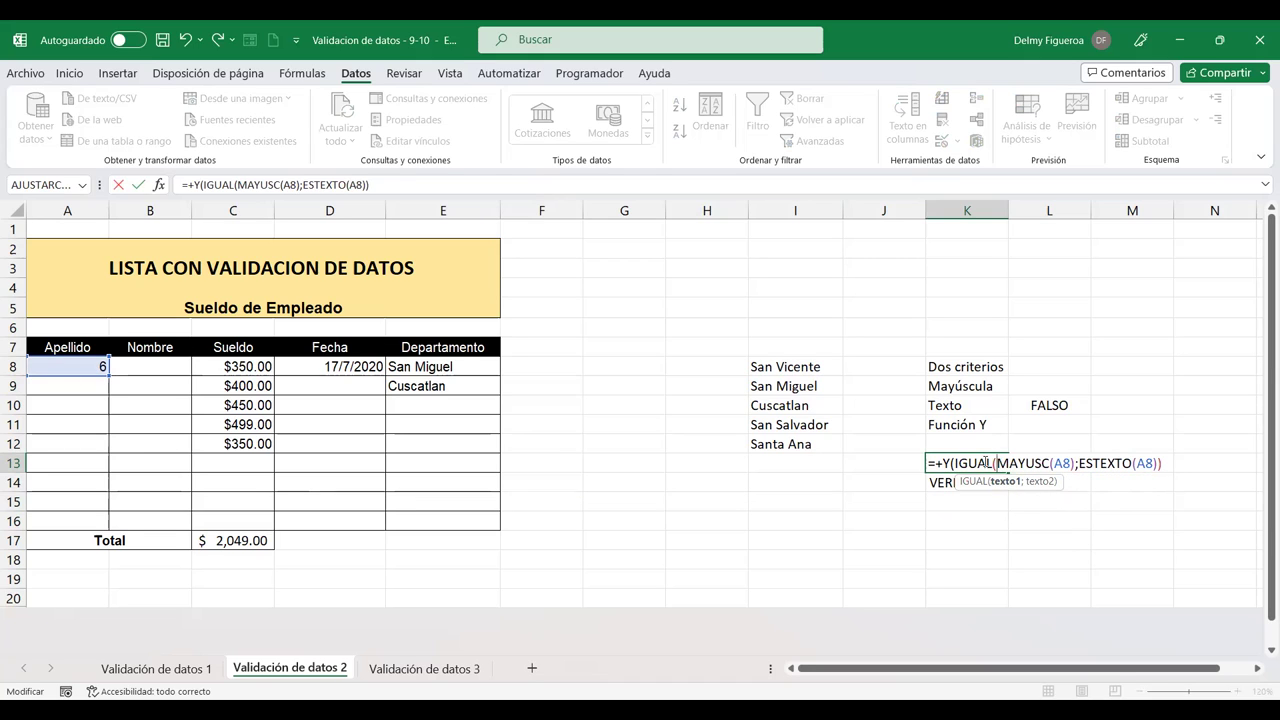
pyautogui.click(73, 367)
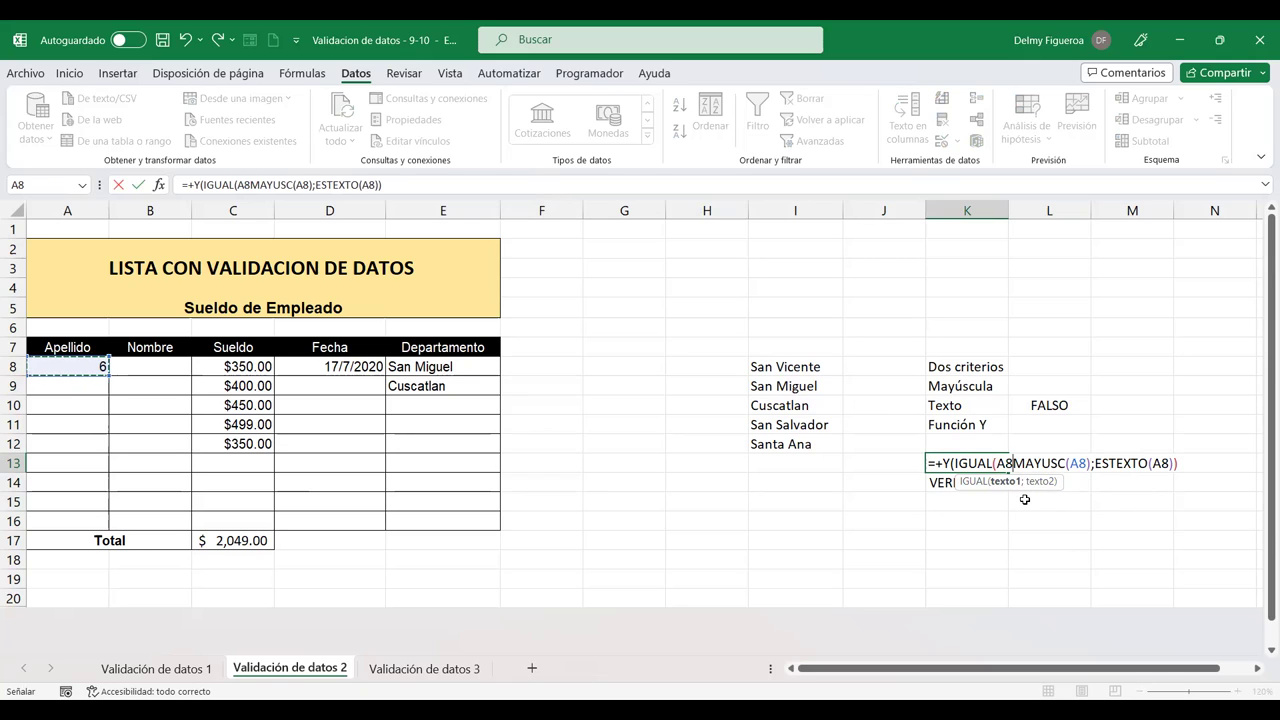
pyautogui.write(';')
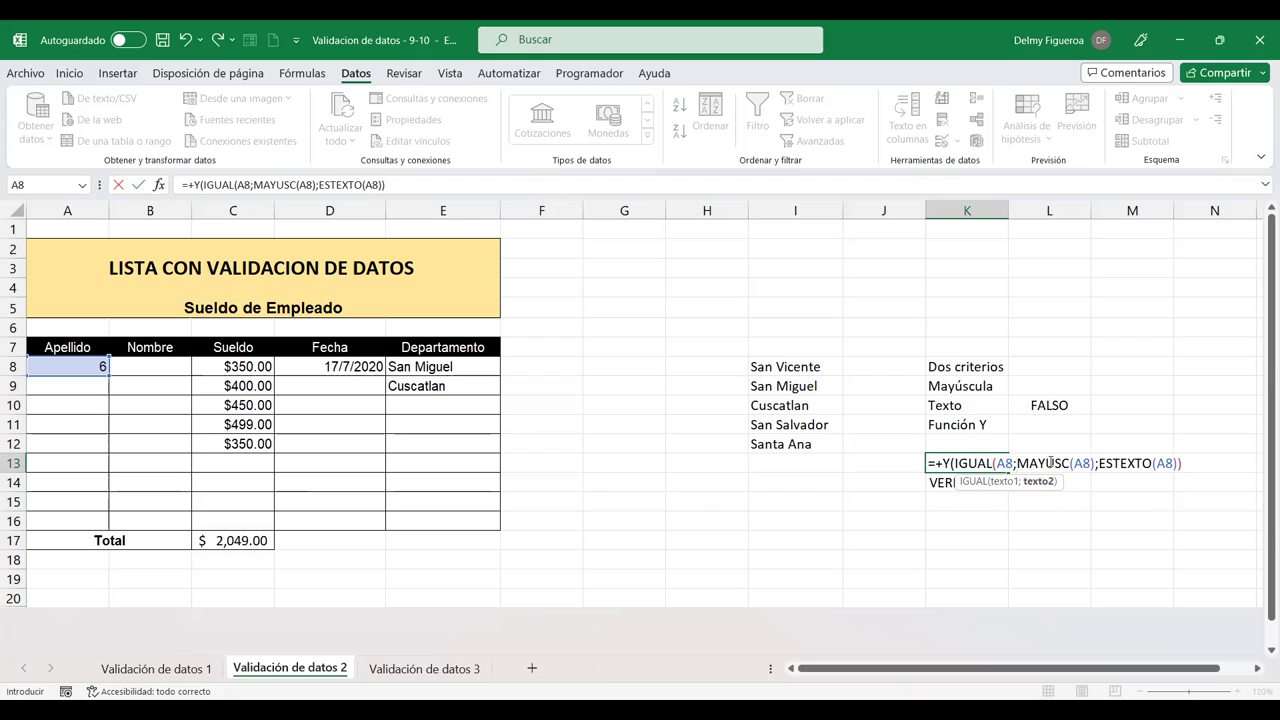
pyautogui.click(1048, 463)
pyautogui.click(1095, 463)
pyautogui.write(';')
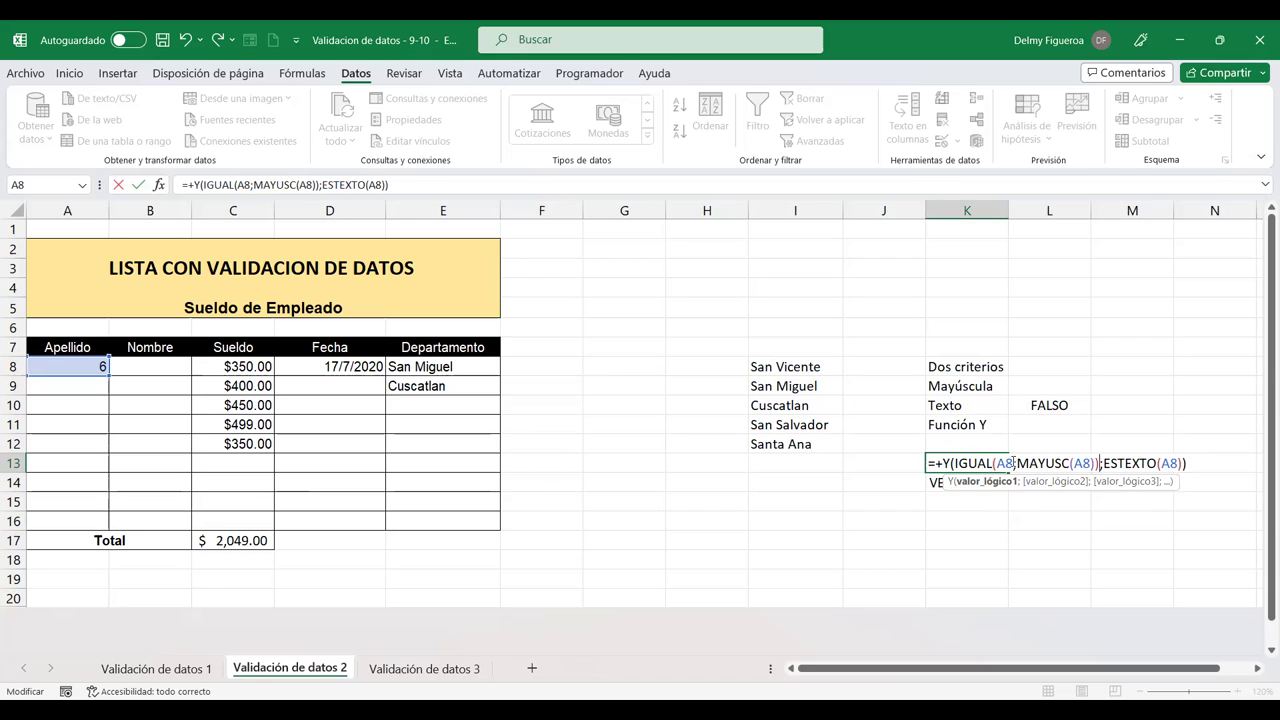
pyautogui.click(1130, 463)
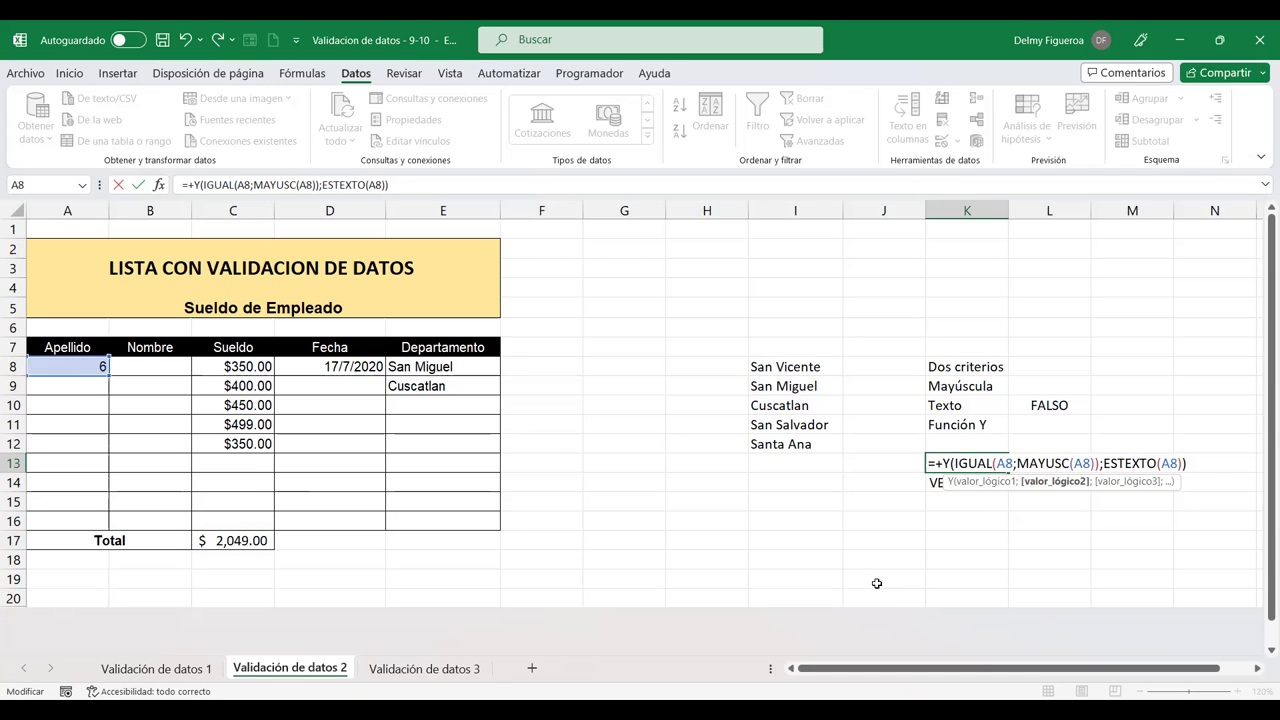
pyautogui.press('Return')
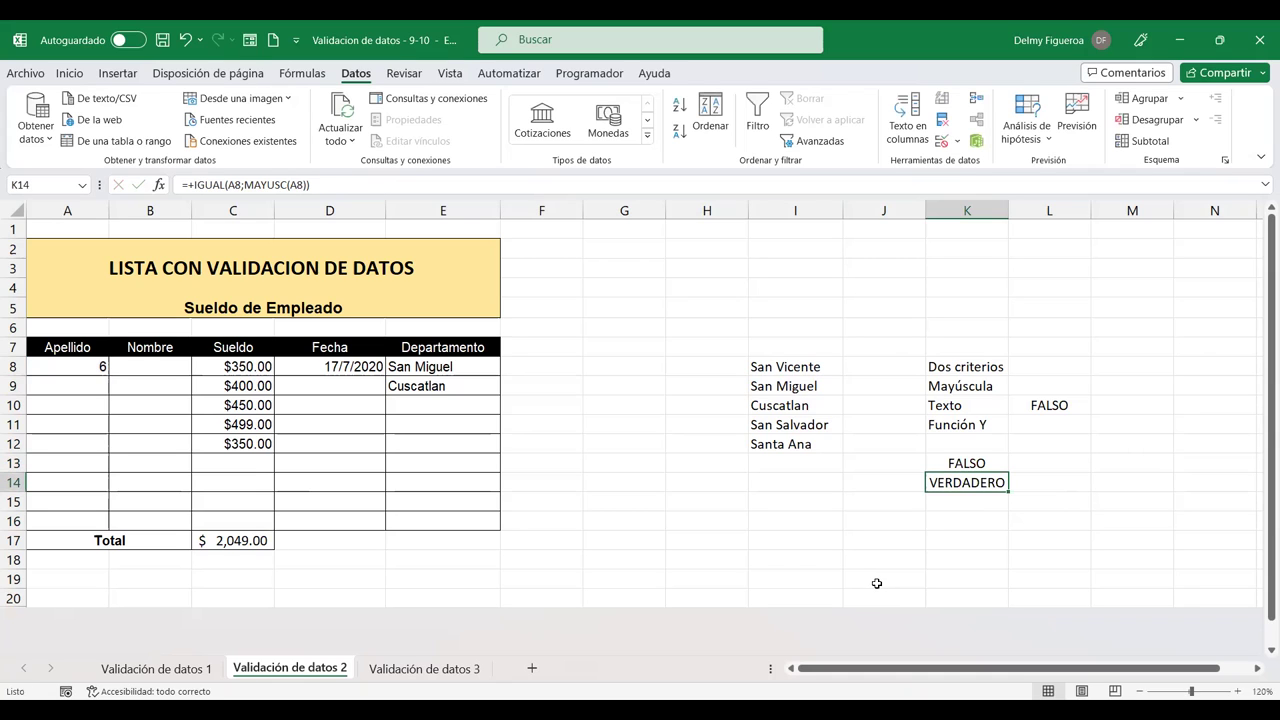
pyautogui.press('Up')
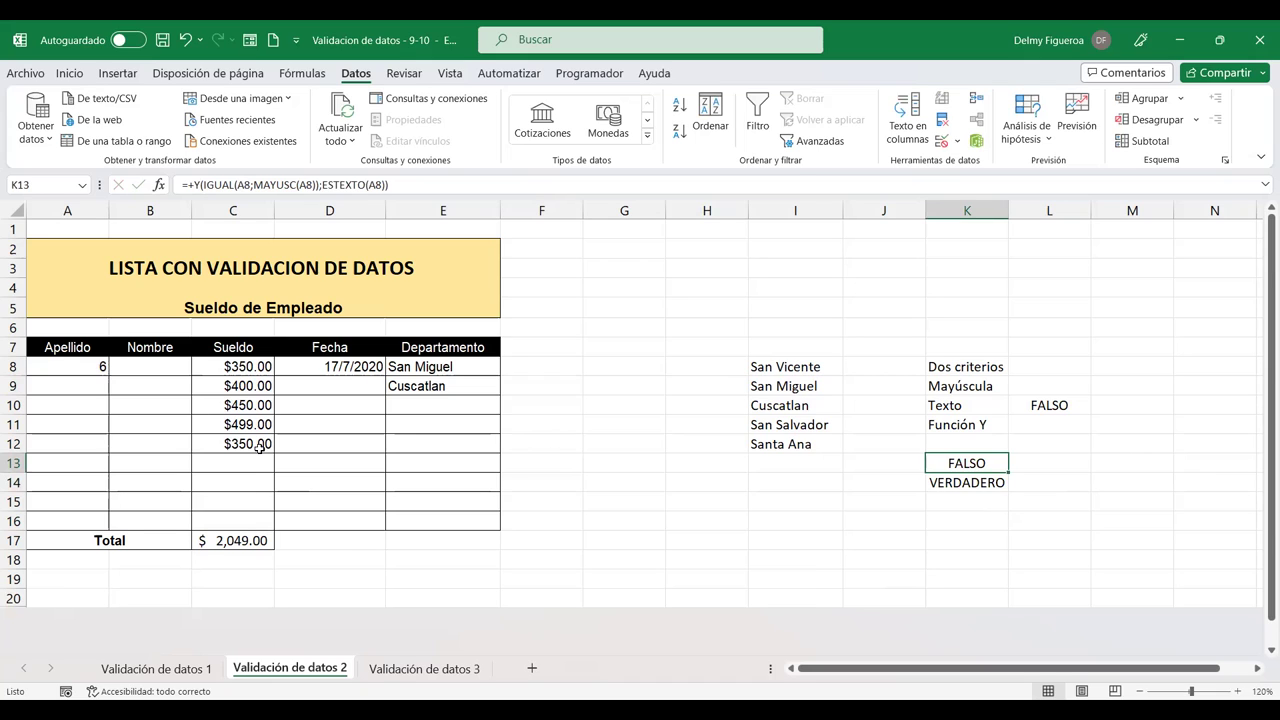
pyautogui.click(68, 365)
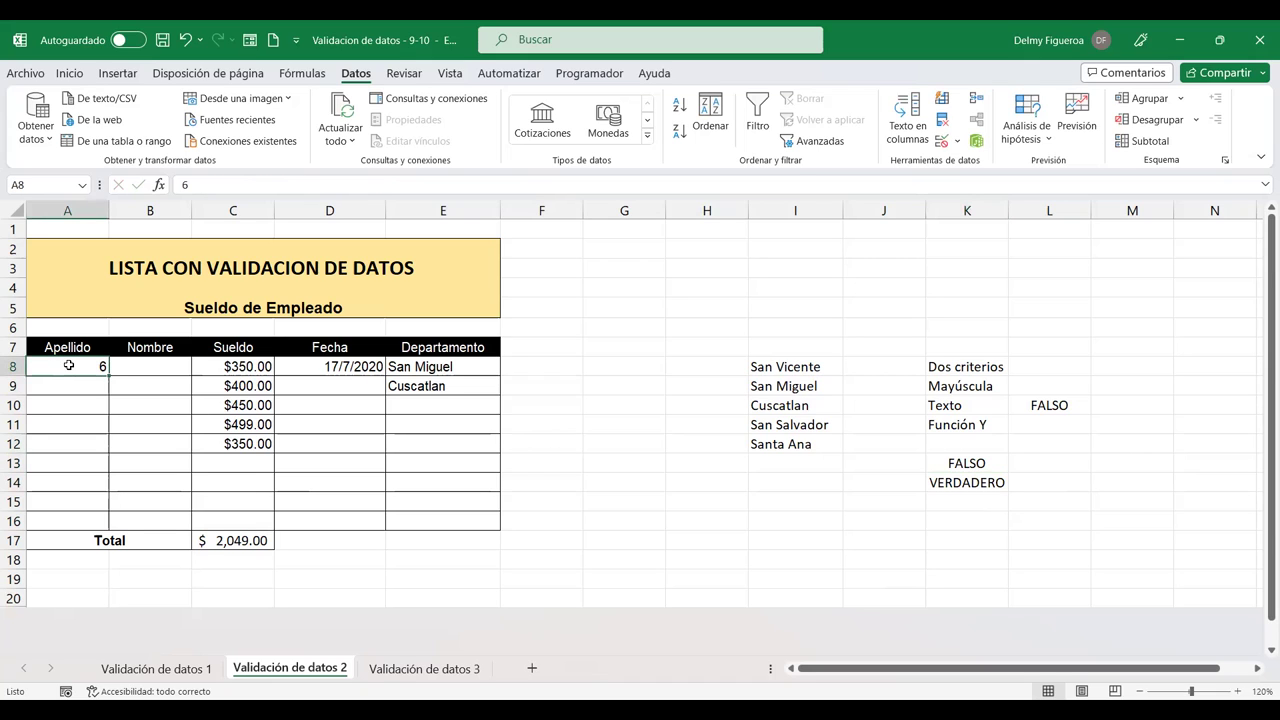
pyautogui.write('Sábchez')
pyautogui.press('BackSpace')
pyautogui.press('BackSpace')
pyautogui.press('BackSpace')
pyautogui.press('BackSpace')
pyautogui.press('BackSpace')
pyautogui.write('nchez')
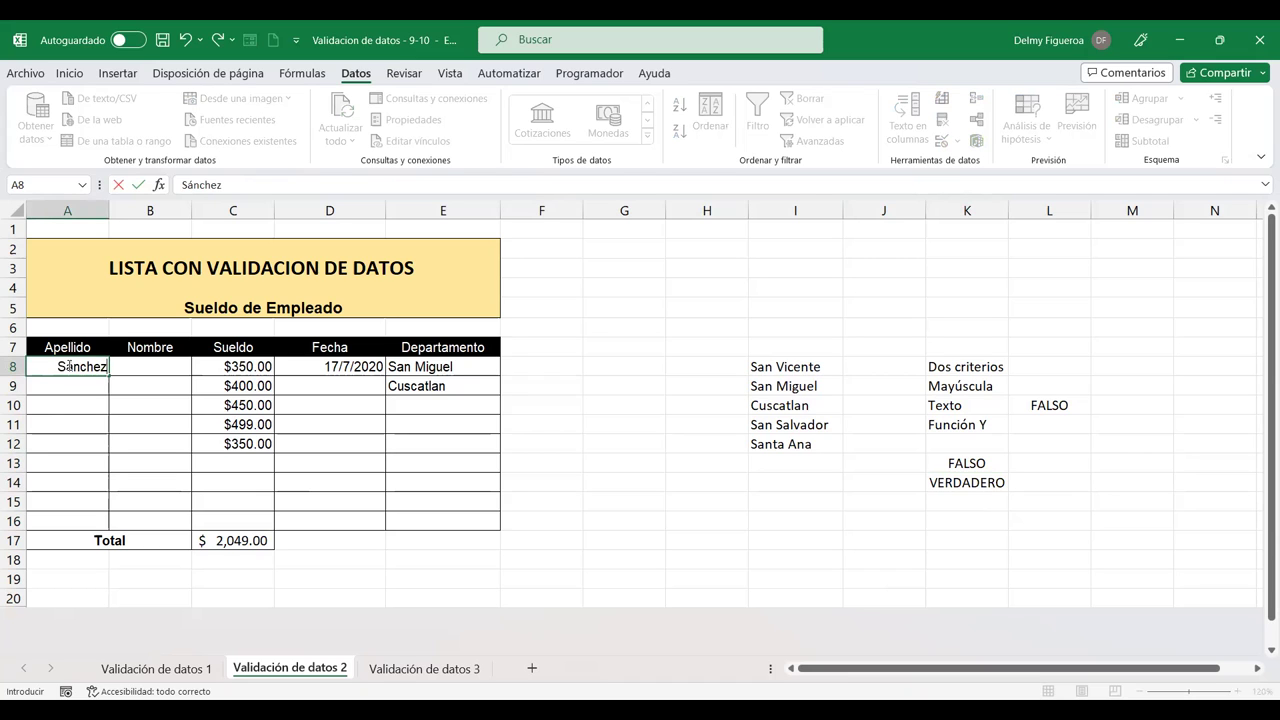
pyautogui.press('Return')
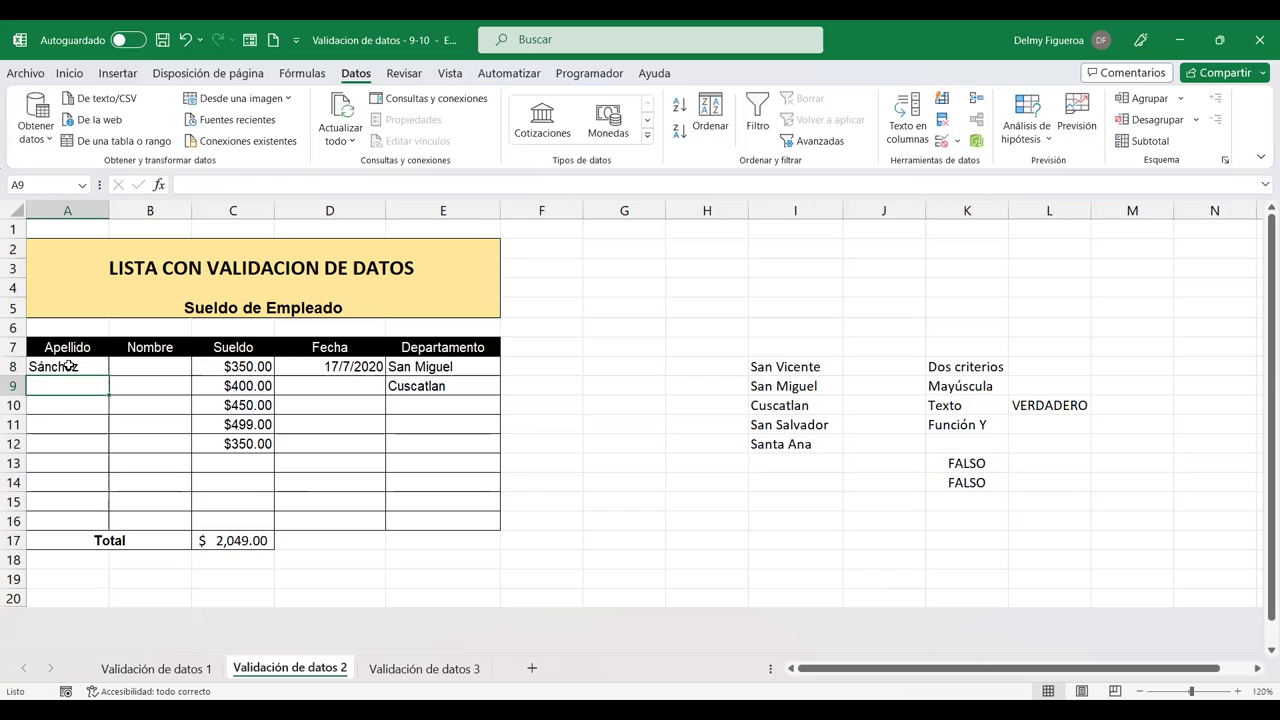
pyautogui.click(67, 366)
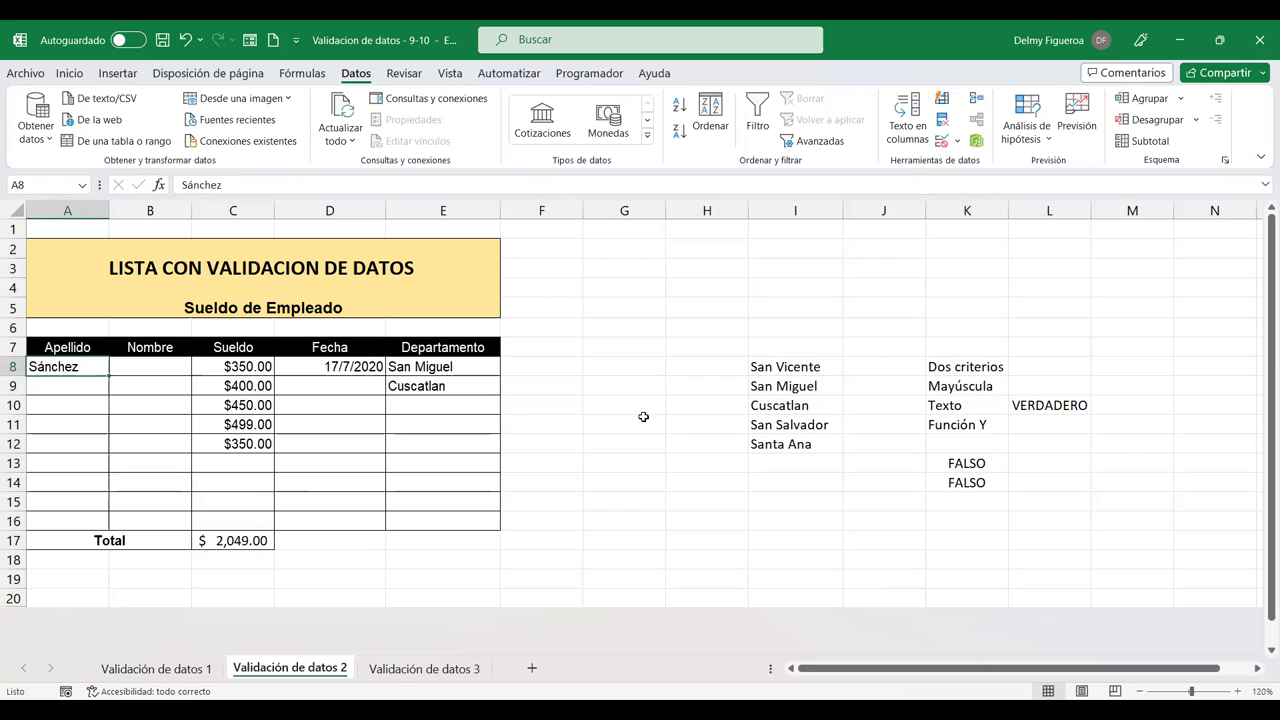
pyautogui.write('SÁNCHEZ')
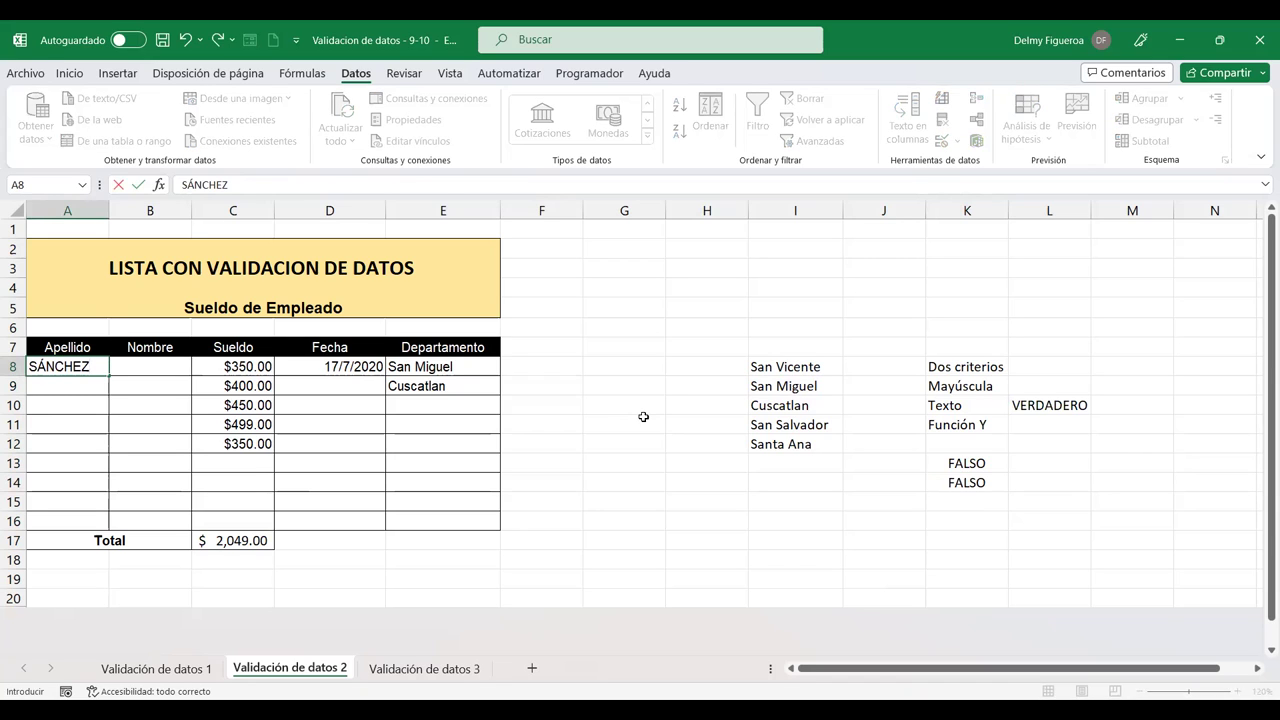
pyautogui.press('Return')
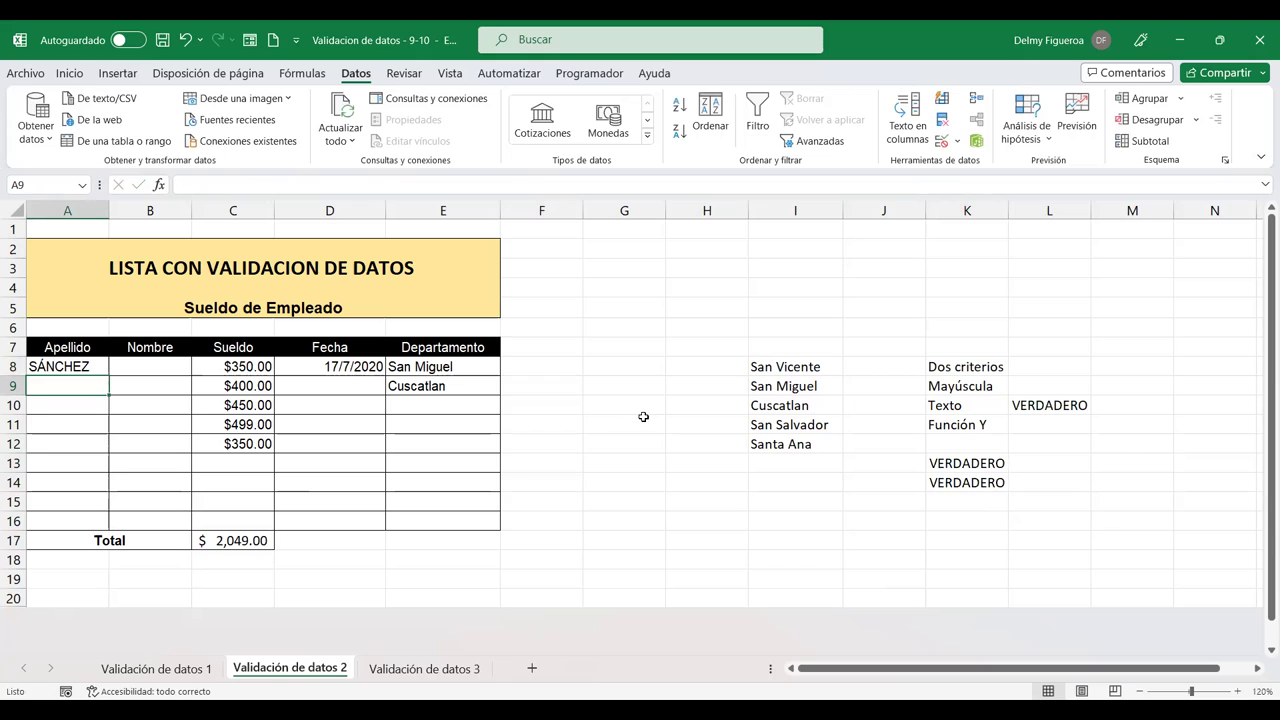
pyautogui.press('Up')
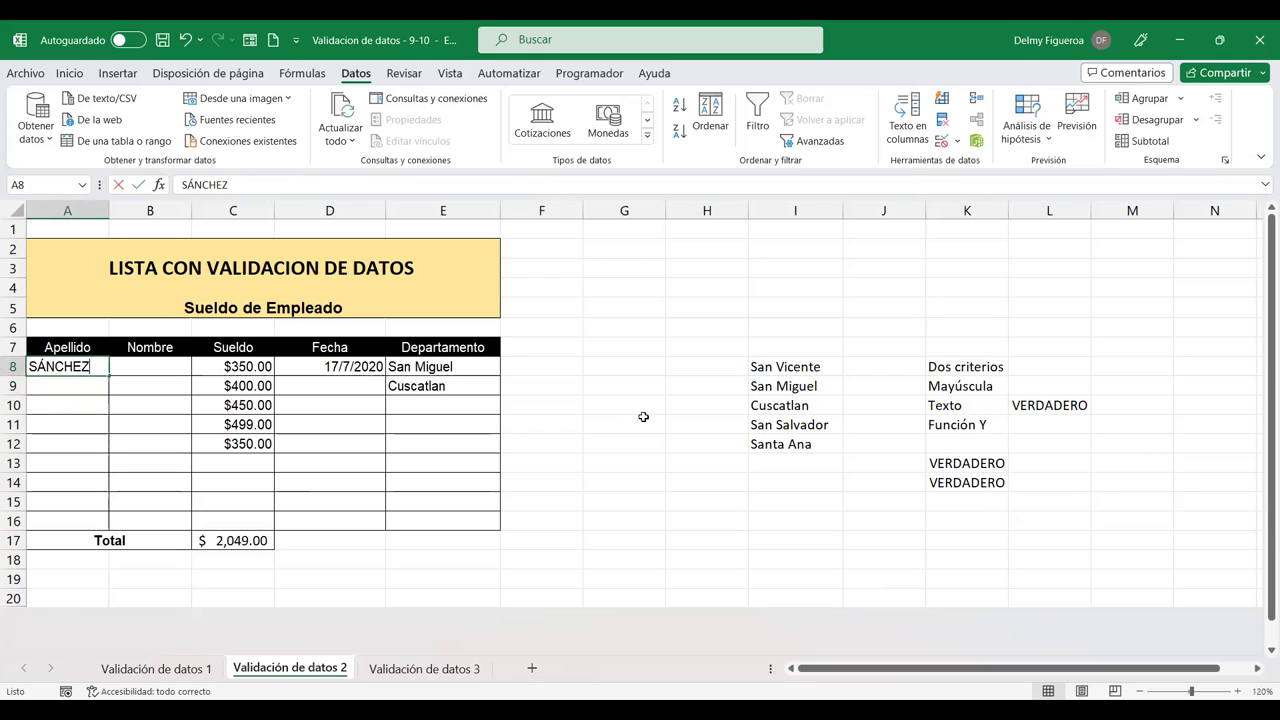
pyautogui.write('6')
pyautogui.press('Return')
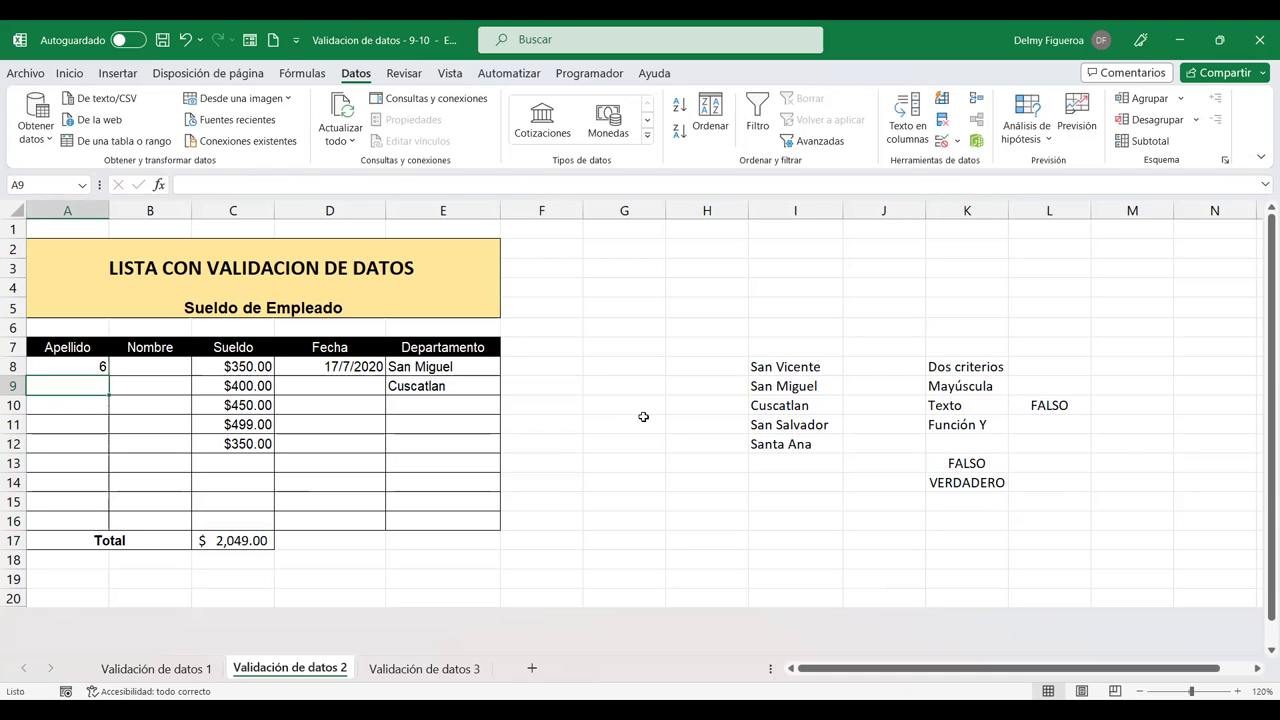
pyautogui.press('Up')
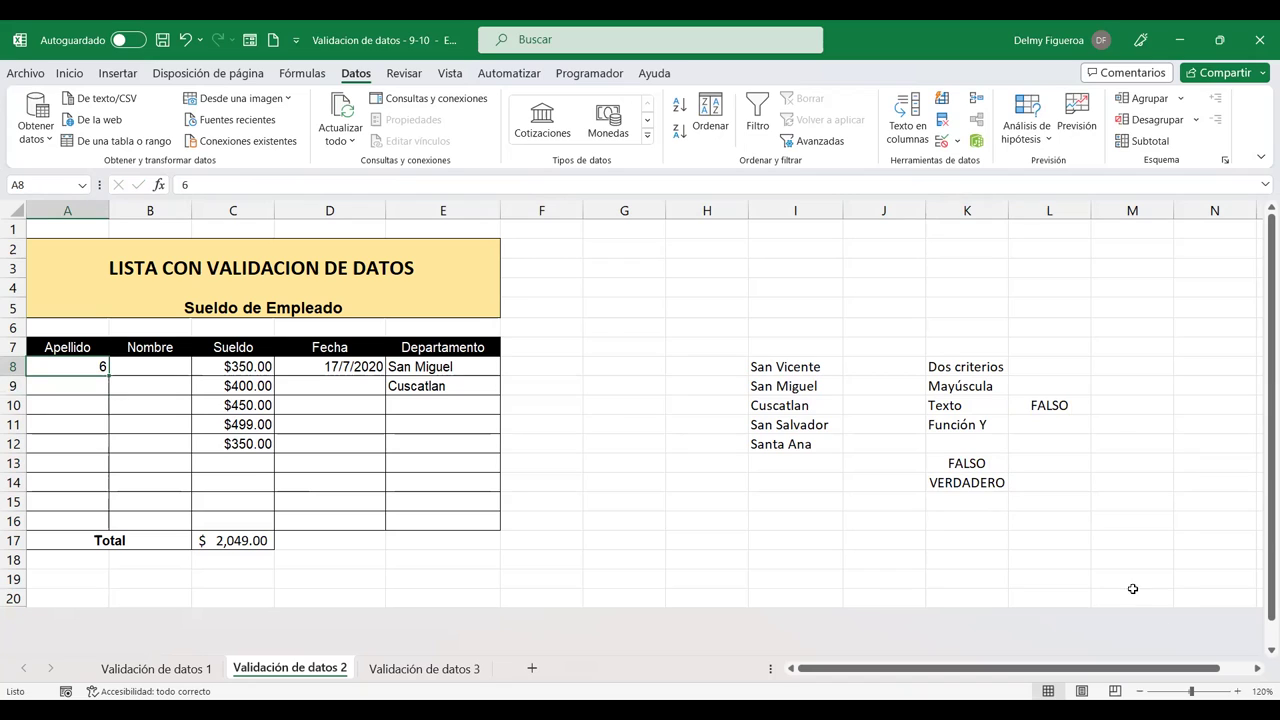
pyautogui.click(982, 460)
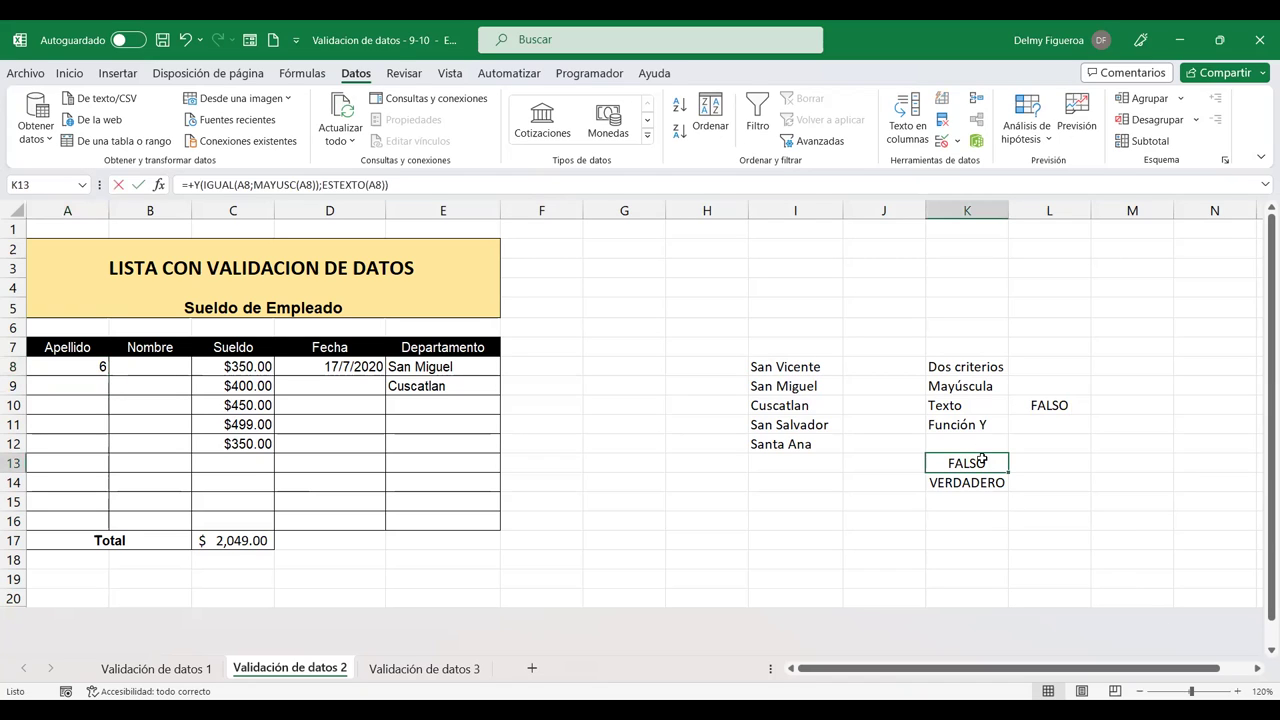
pyautogui.press('F2')
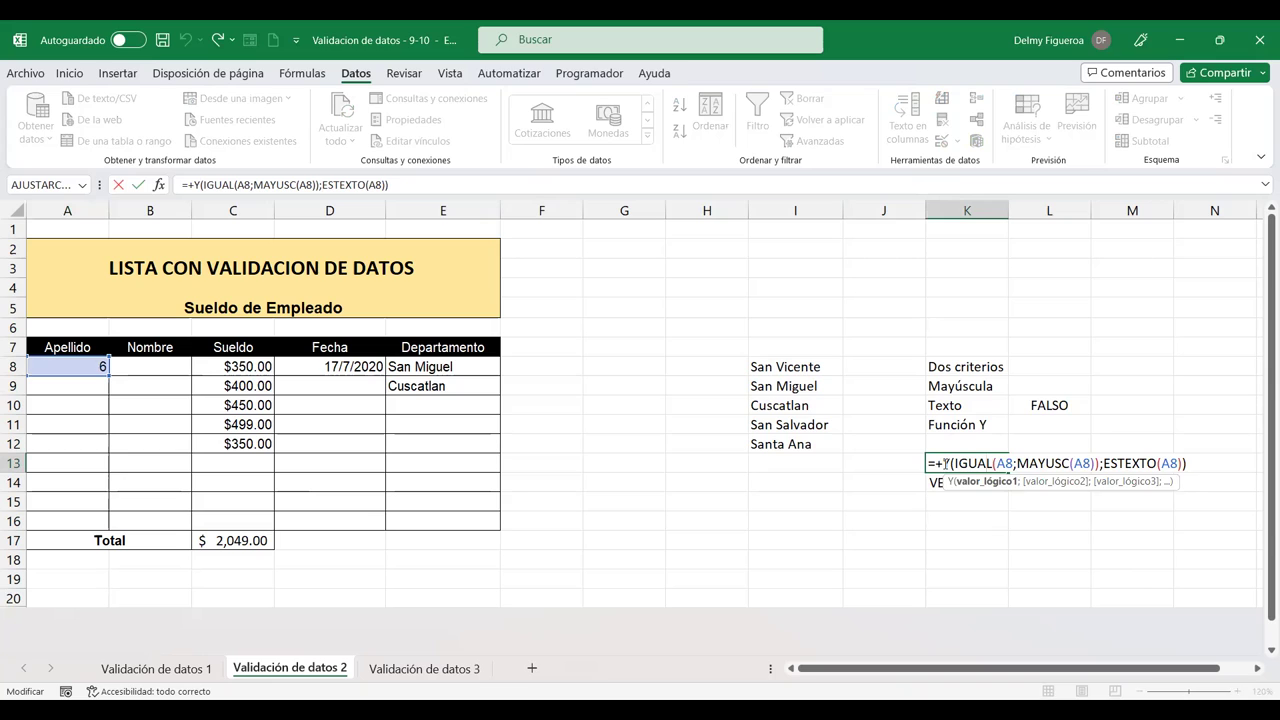
pyautogui.press('Home')
pyautogui.press('Right')
pyautogui.press('Delete')
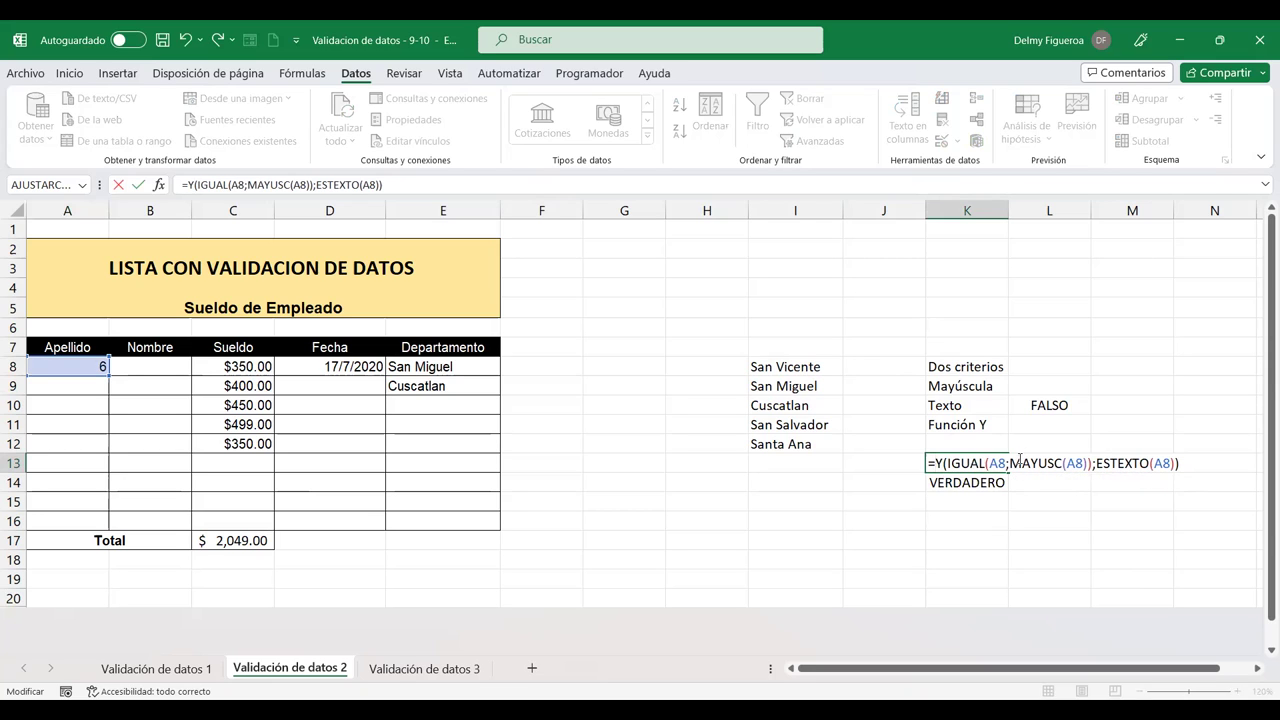
pyautogui.moveTo(1180, 463); pyautogui.dragTo(930, 463)
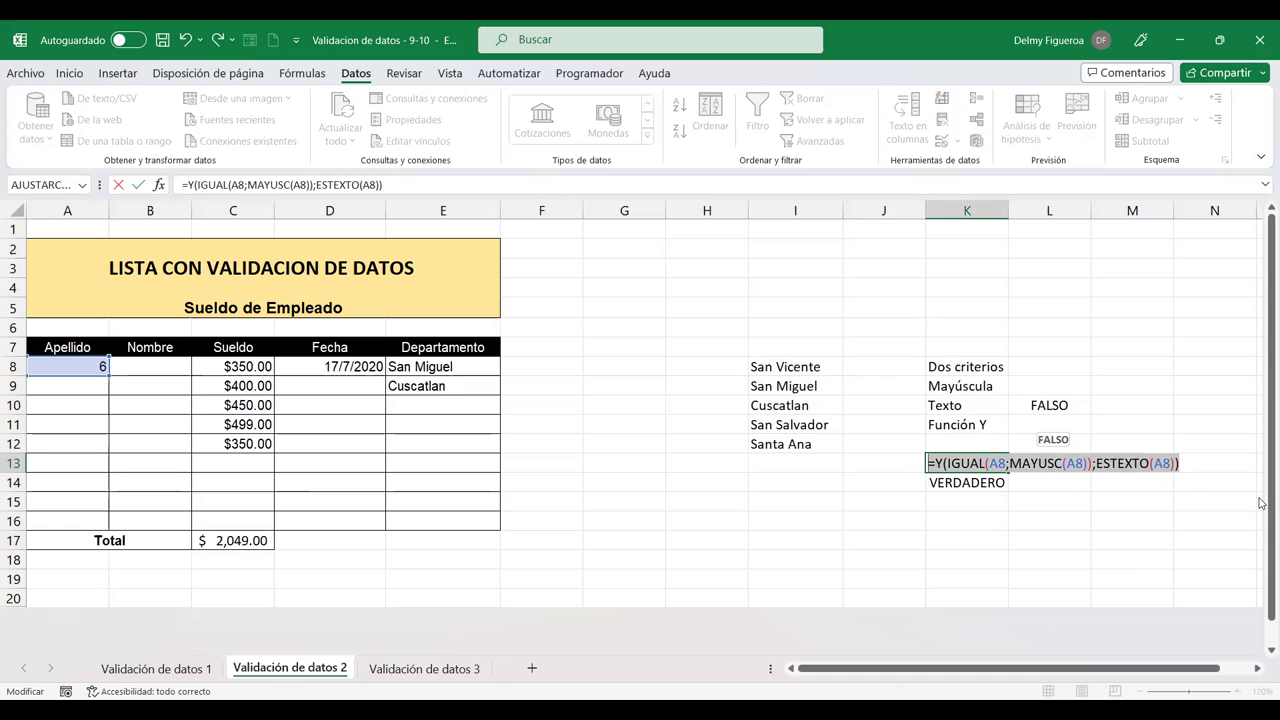
pyautogui.press('Return')
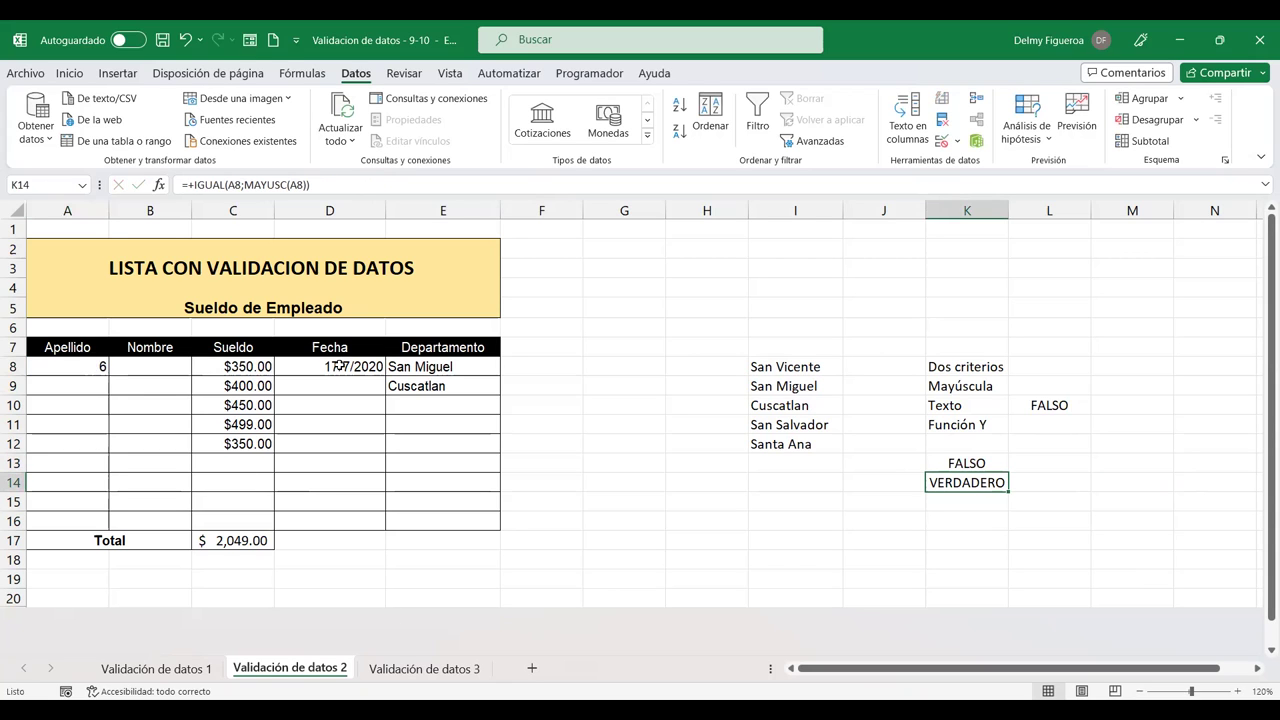
pyautogui.click(90, 366)
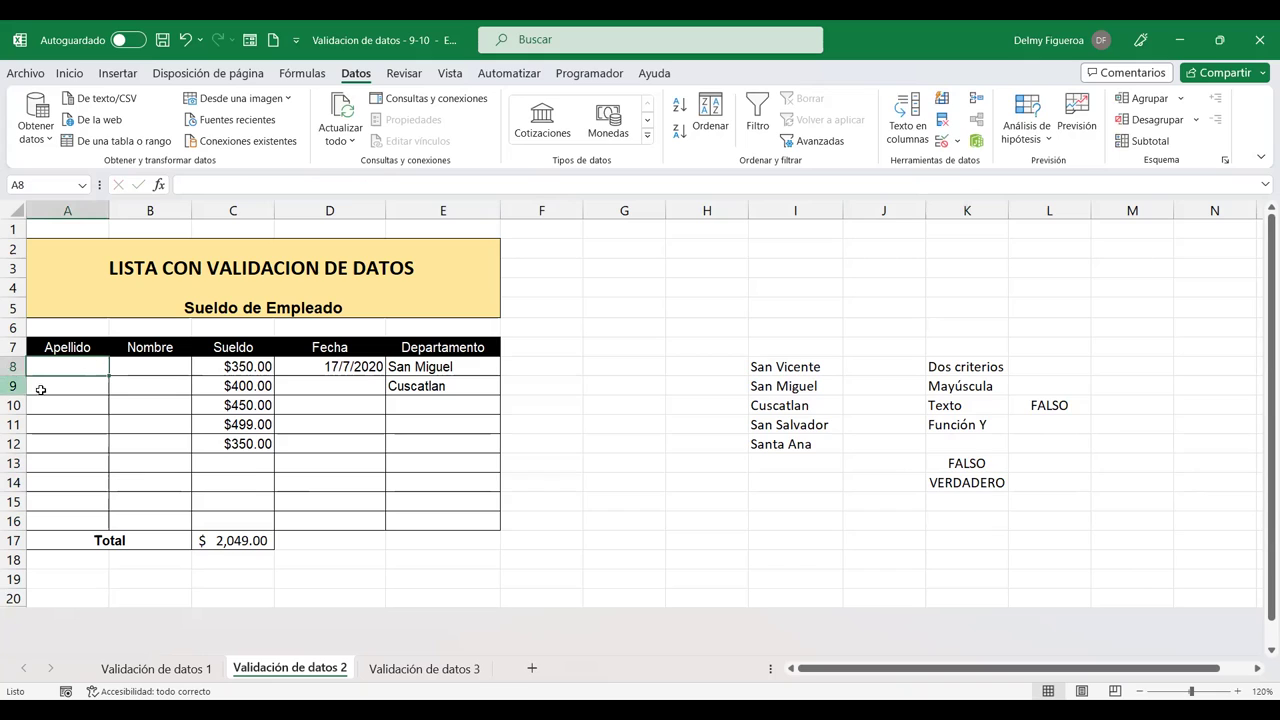
# Give A8:A16 a Personalizada validation rule with the pasted =Y(IGUAL(A8;MAYUSC(A8));ESTEXTO(A8)) formula
pyautogui.moveTo(80, 364); pyautogui.dragTo(70, 520)
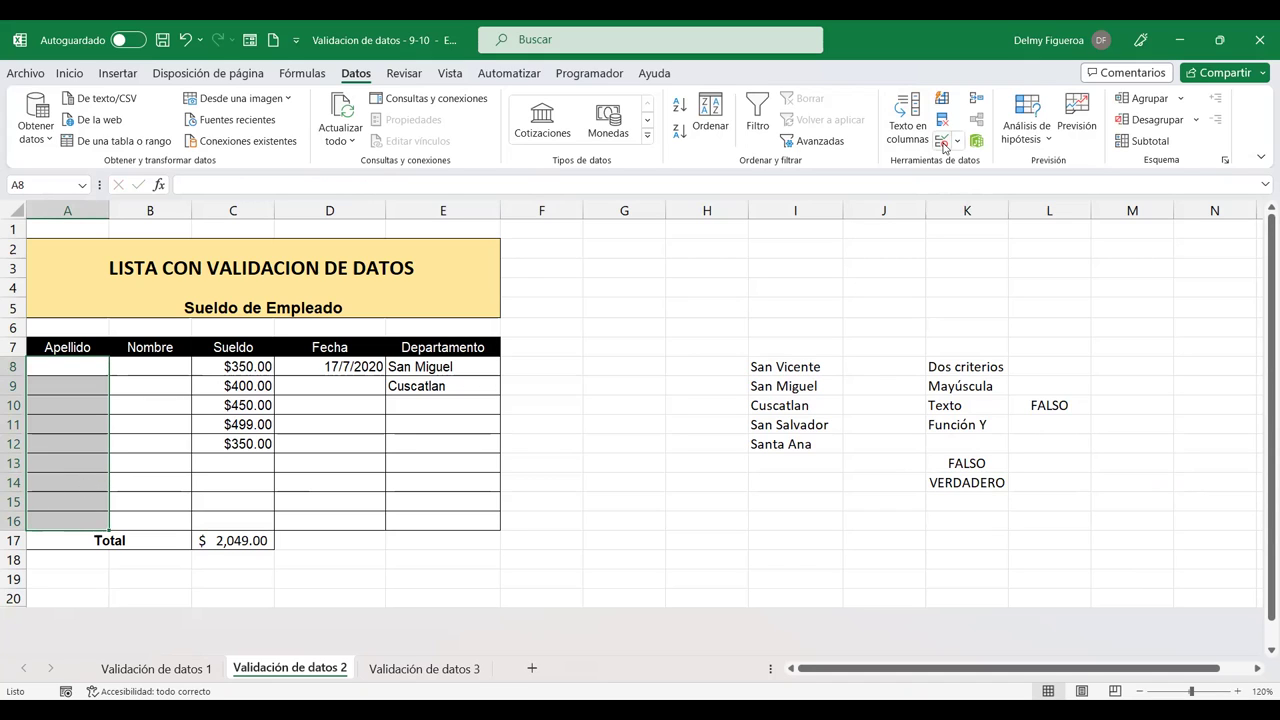
pyautogui.click(943, 147)
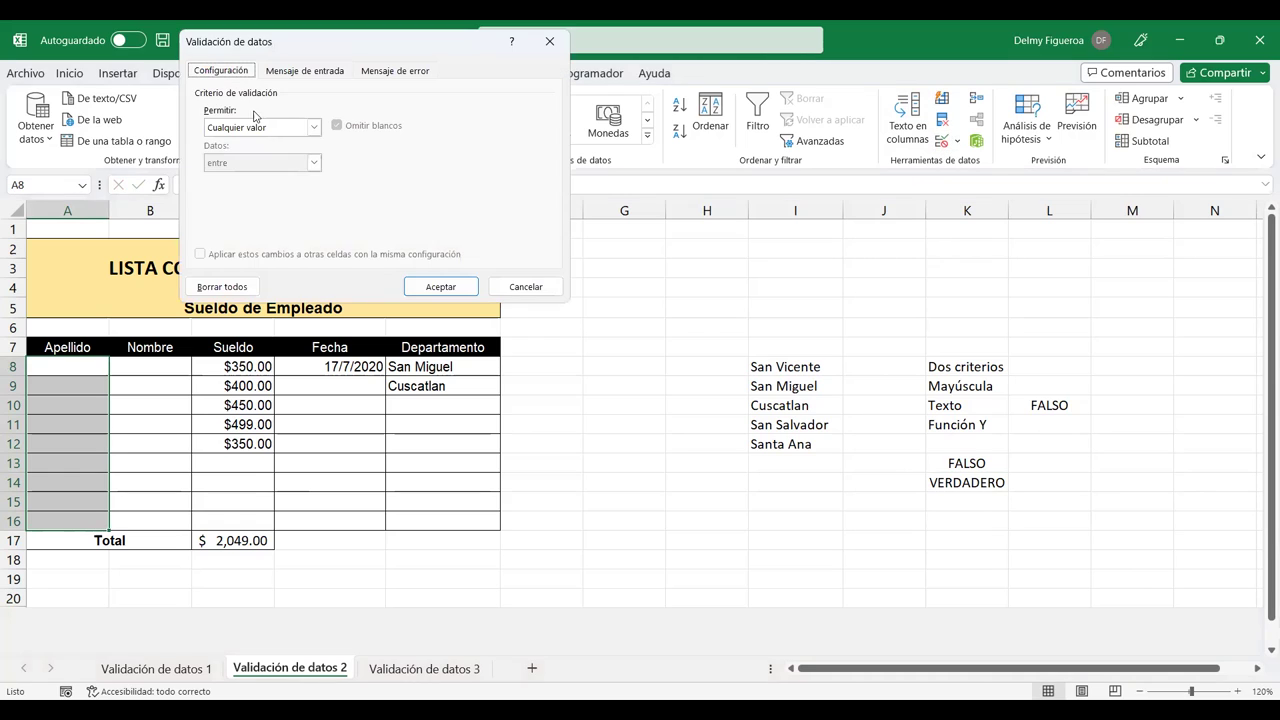
pyautogui.click(234, 128)
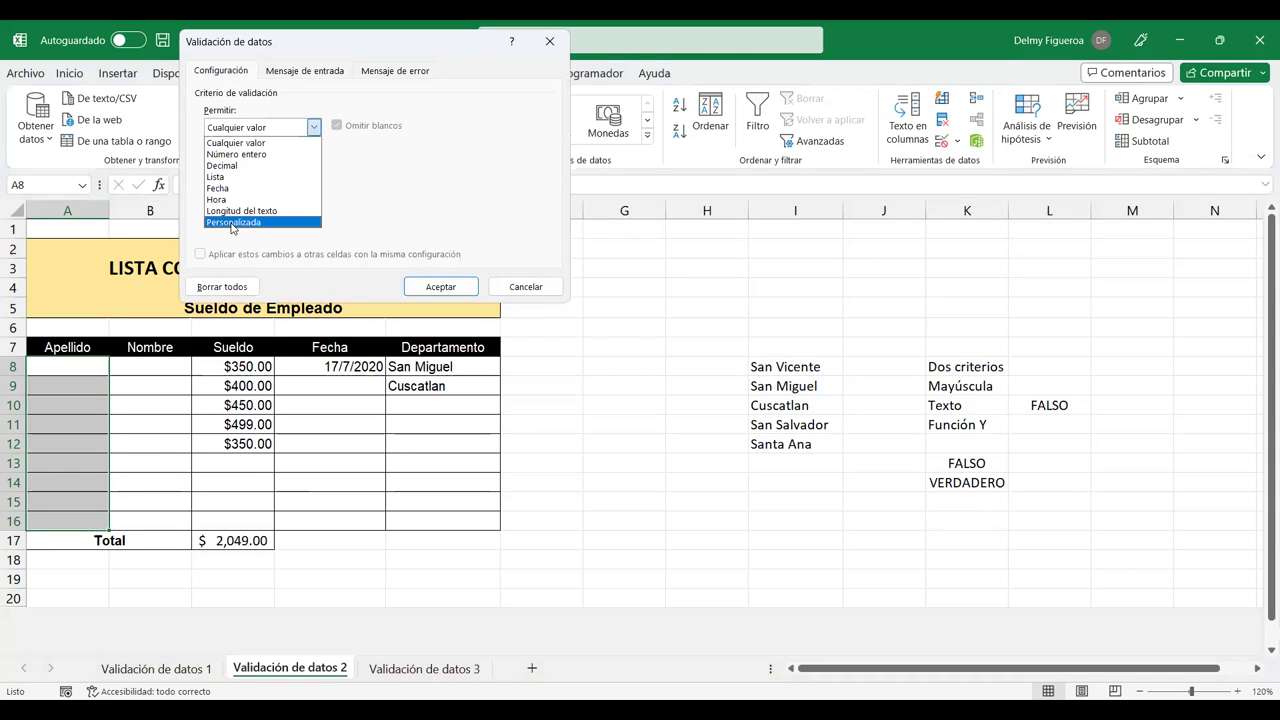
pyautogui.click(232, 222)
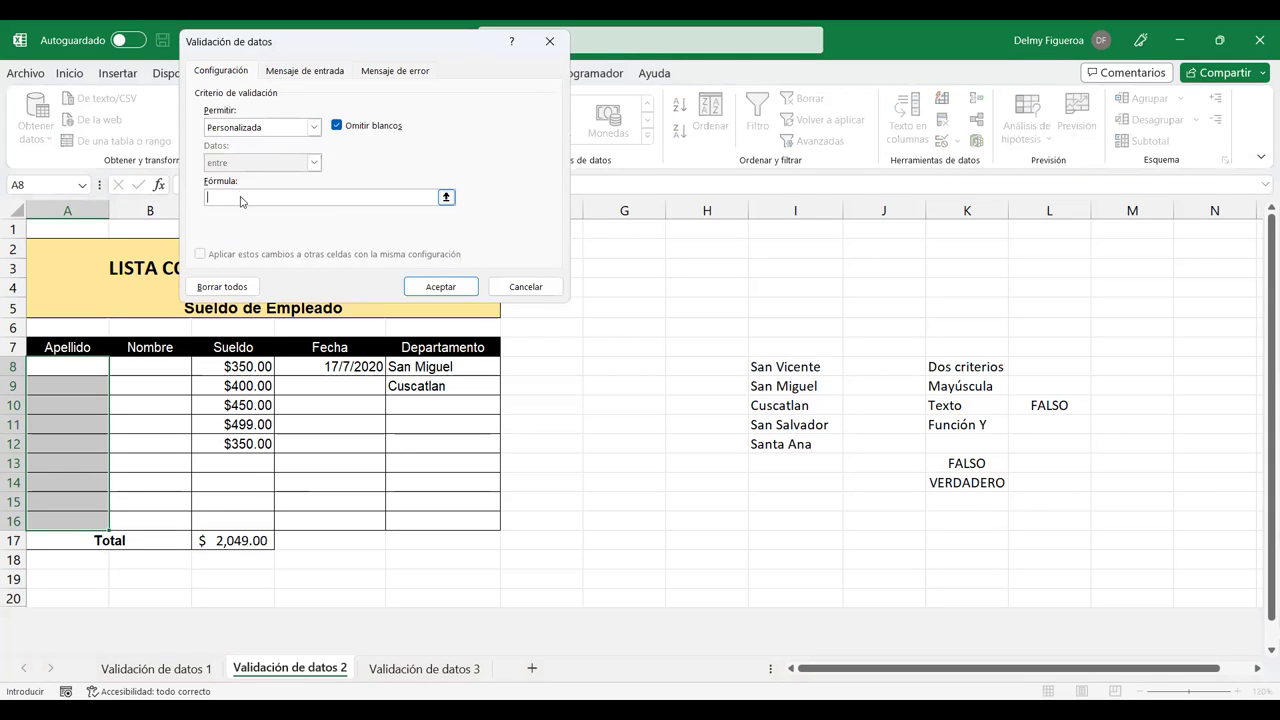
pyautogui.write('=Y(IGUAL(A8;MAYUSC(A8));ESTEXTO(A8))')
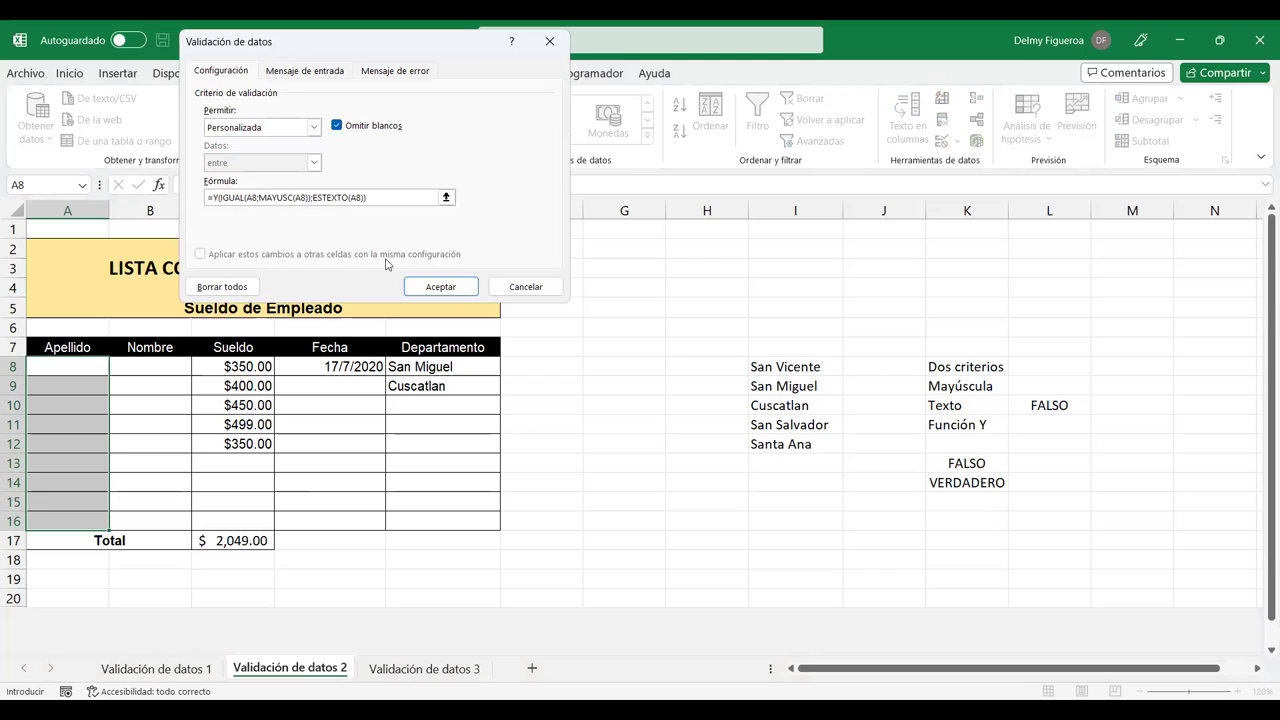
pyautogui.click(446, 287)
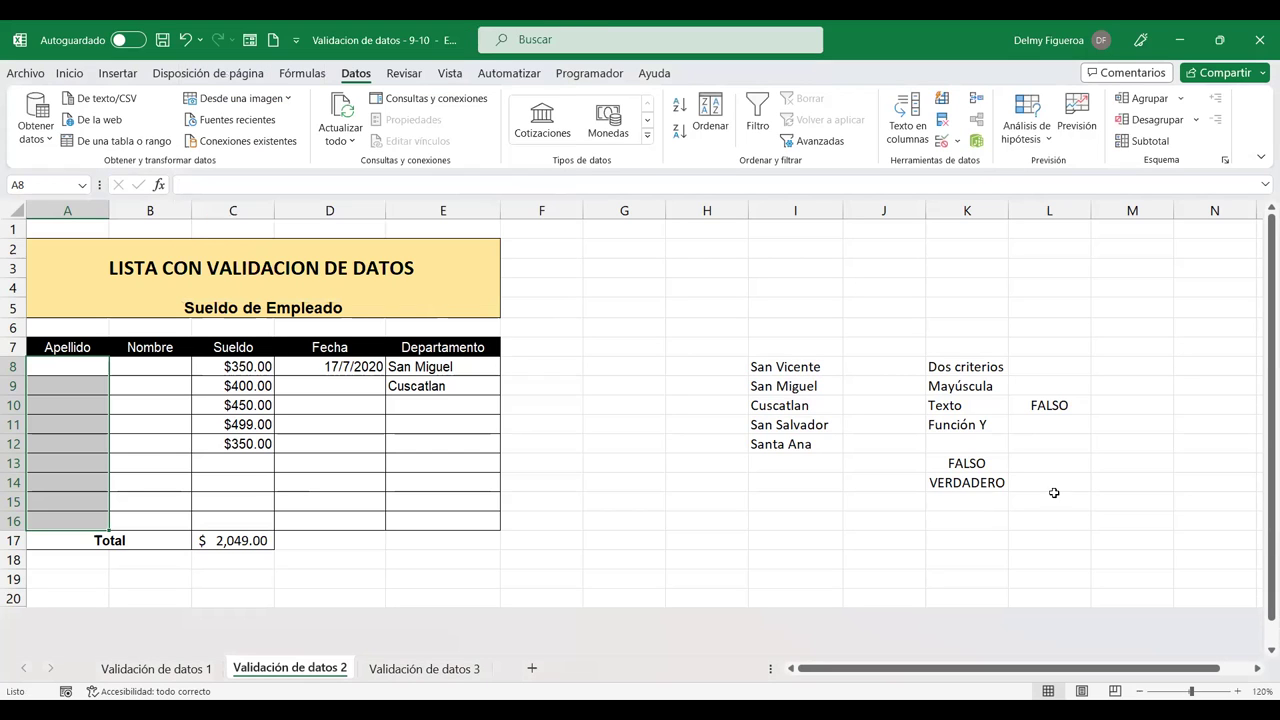
pyautogui.click(797, 526)
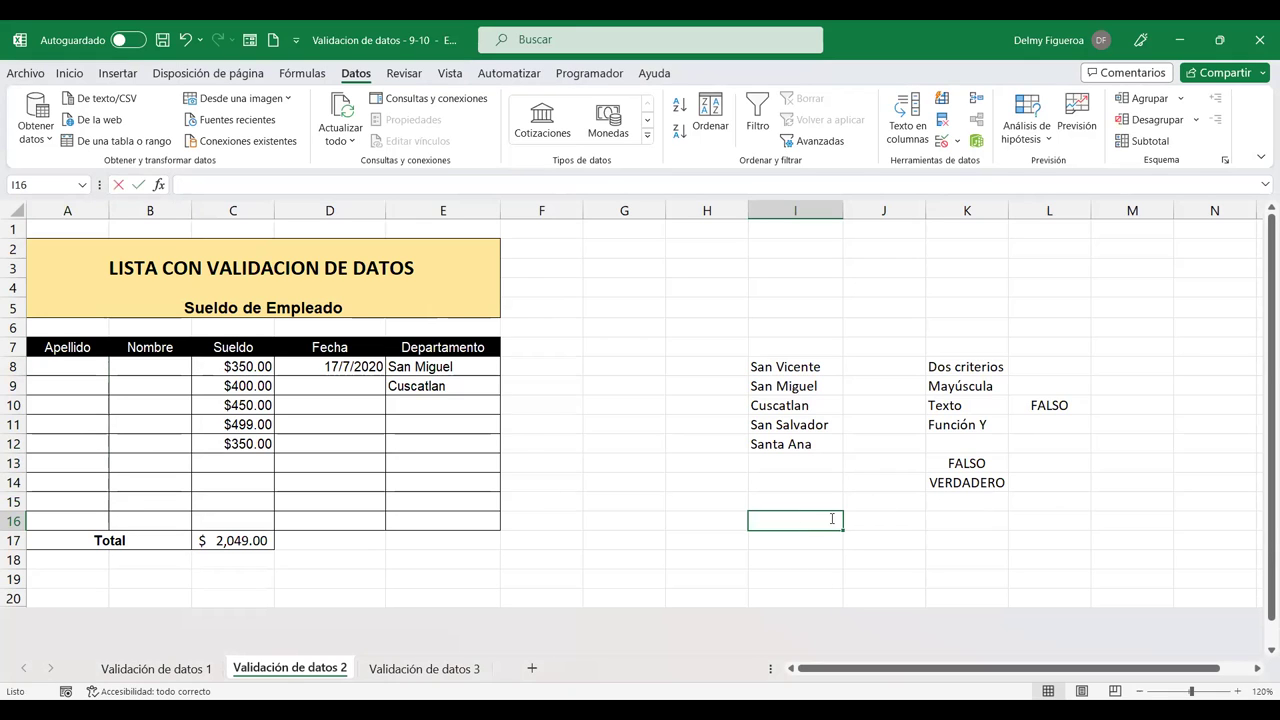
pyautogui.write('+Y')
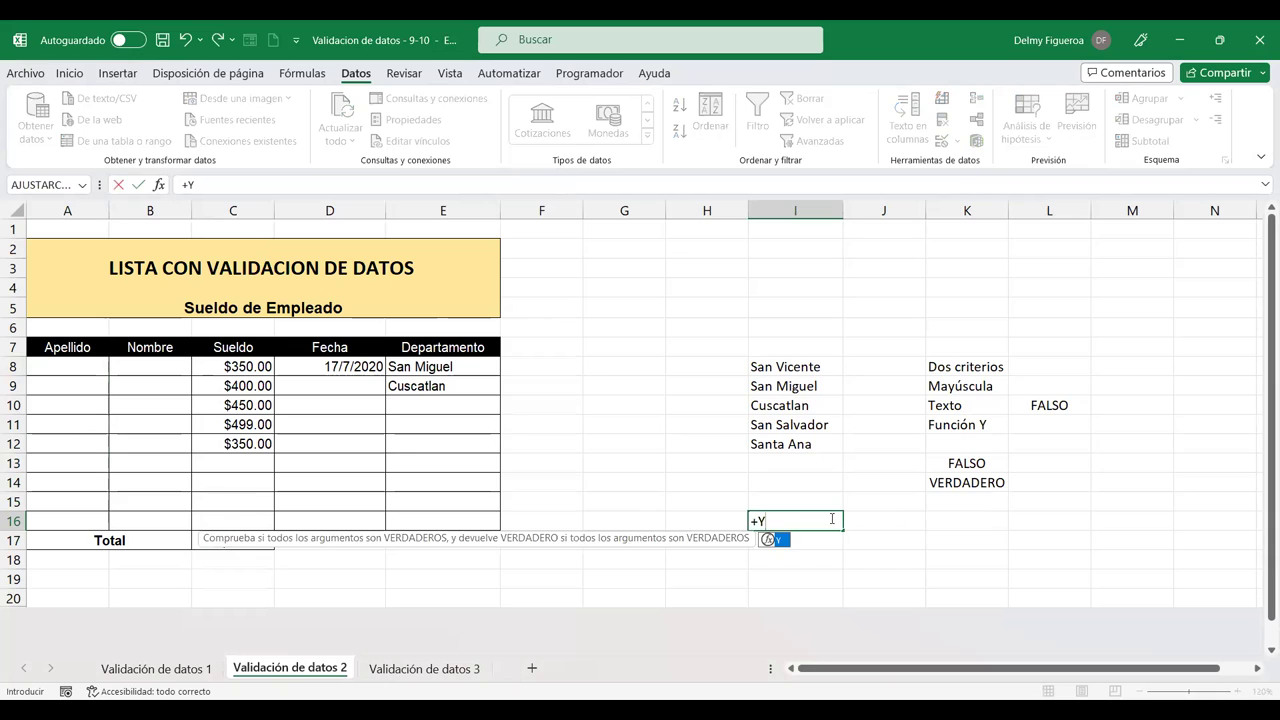
pyautogui.write('(')
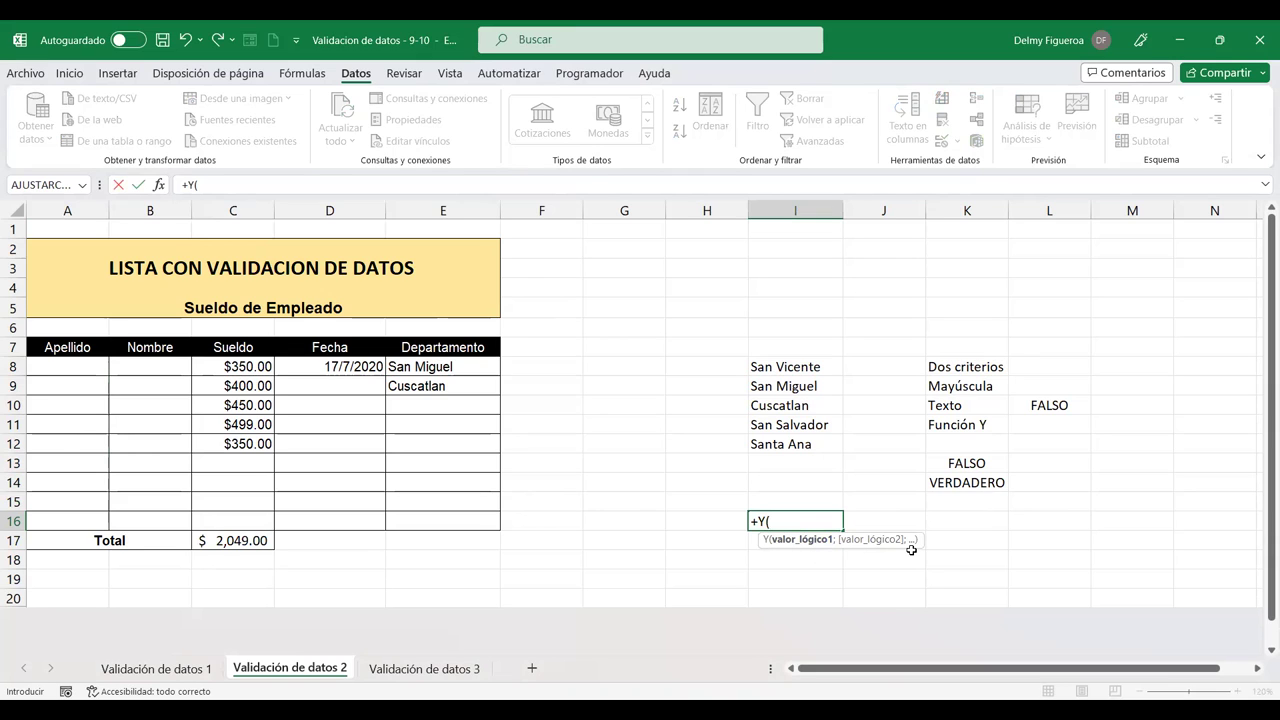
pyautogui.press('Escape')
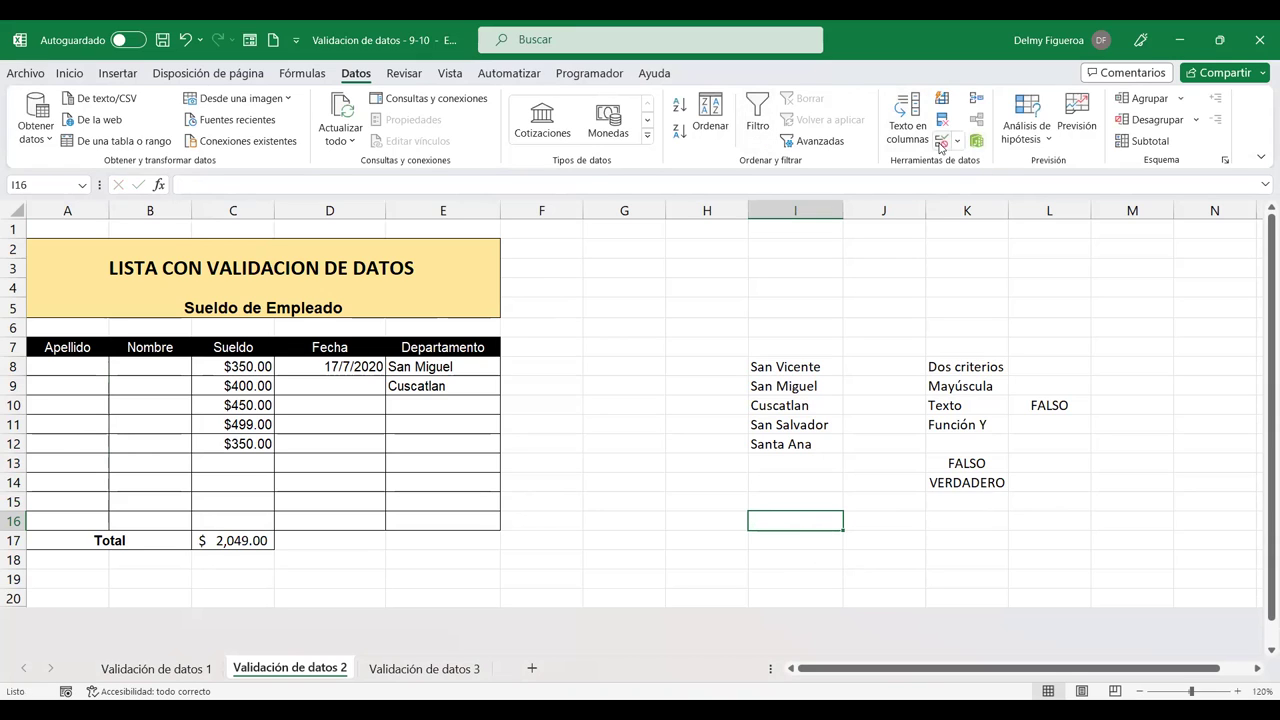
pyautogui.click(940, 145)
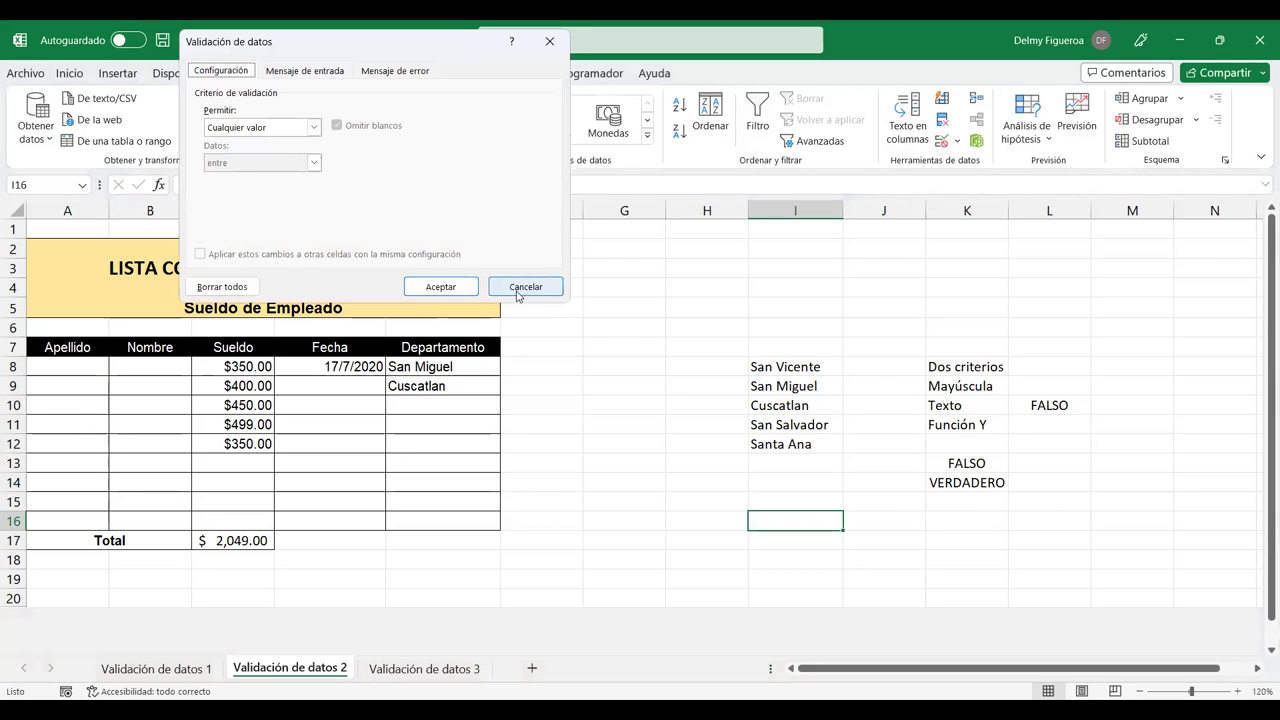
pyautogui.click(516, 286)
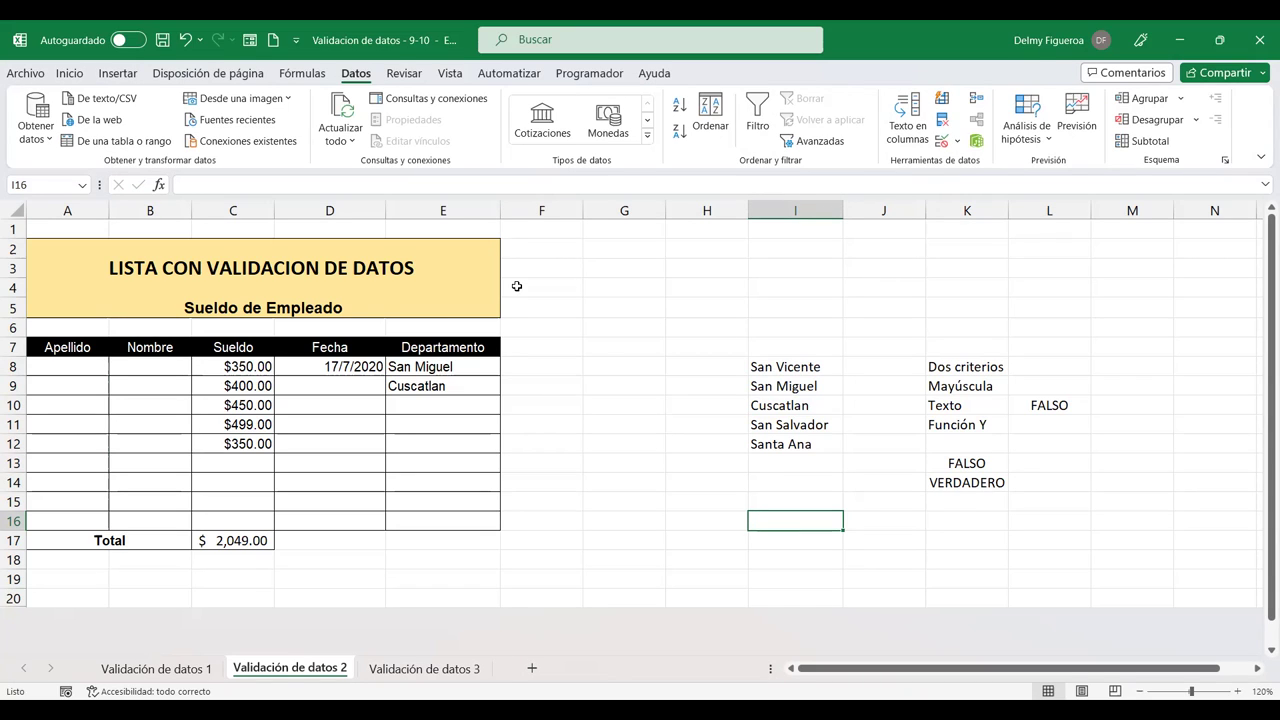
pyautogui.click(81, 365)
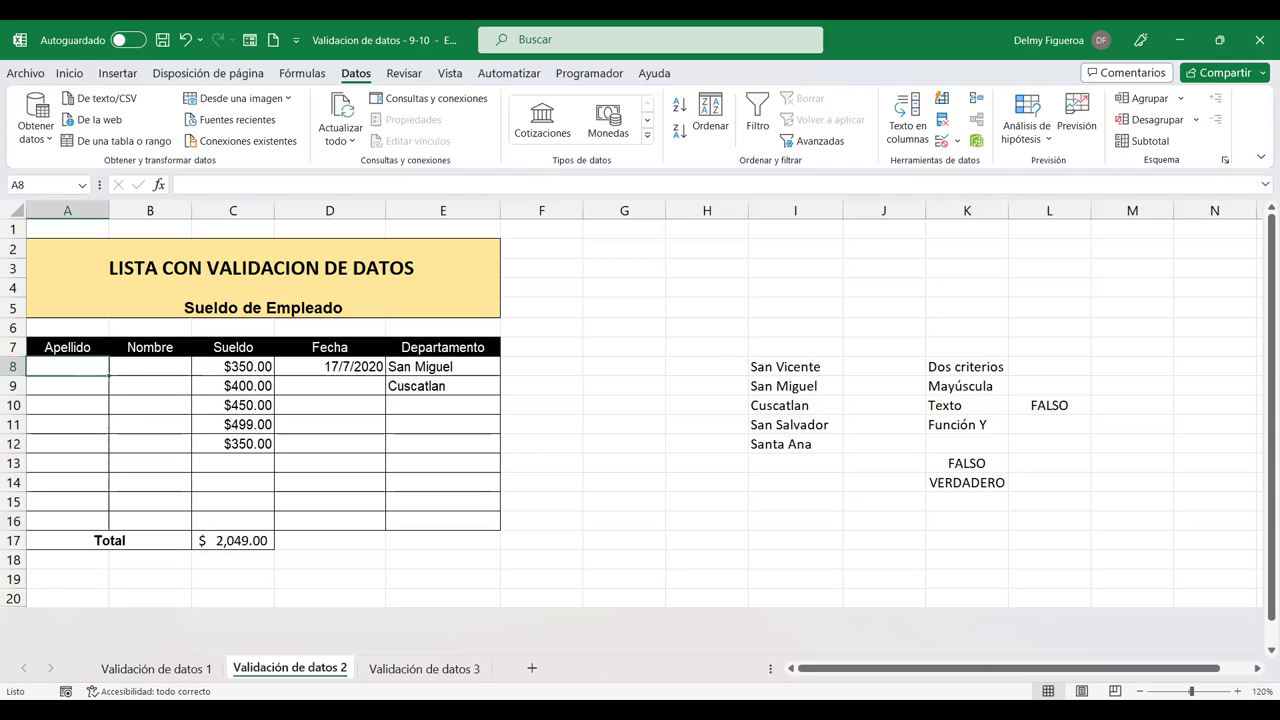
pyautogui.write('Sánchez')
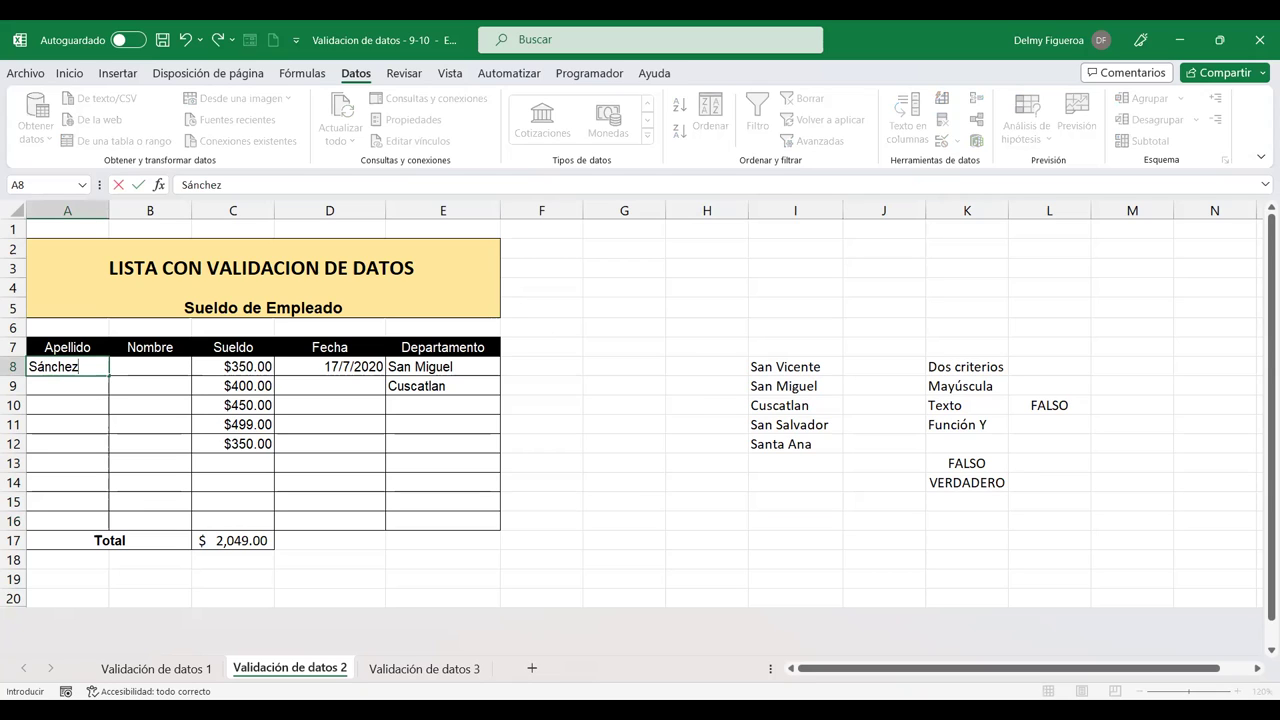
# See the mixed-case surname rejected in A8, then enter SÁNCHEZ
pyautogui.press('Return')
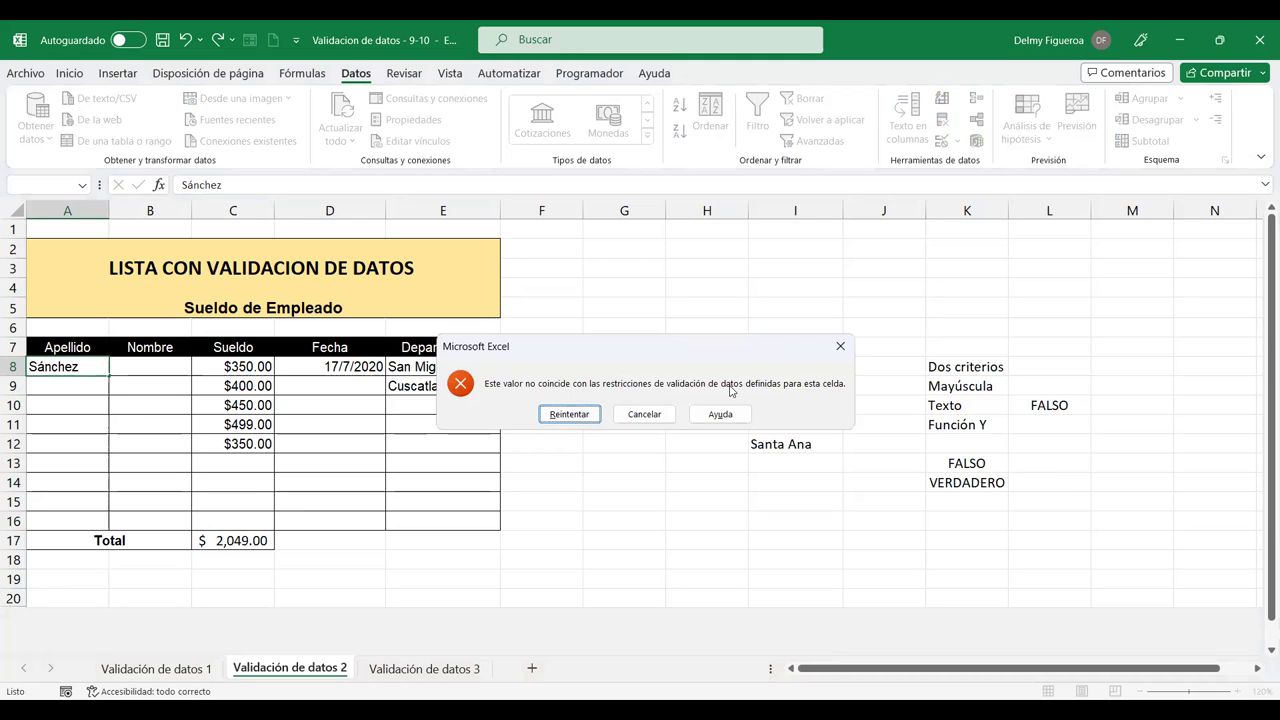
pyautogui.click(840, 345)
pyautogui.write('SÁNCHEZ')
pyautogui.press('Return')
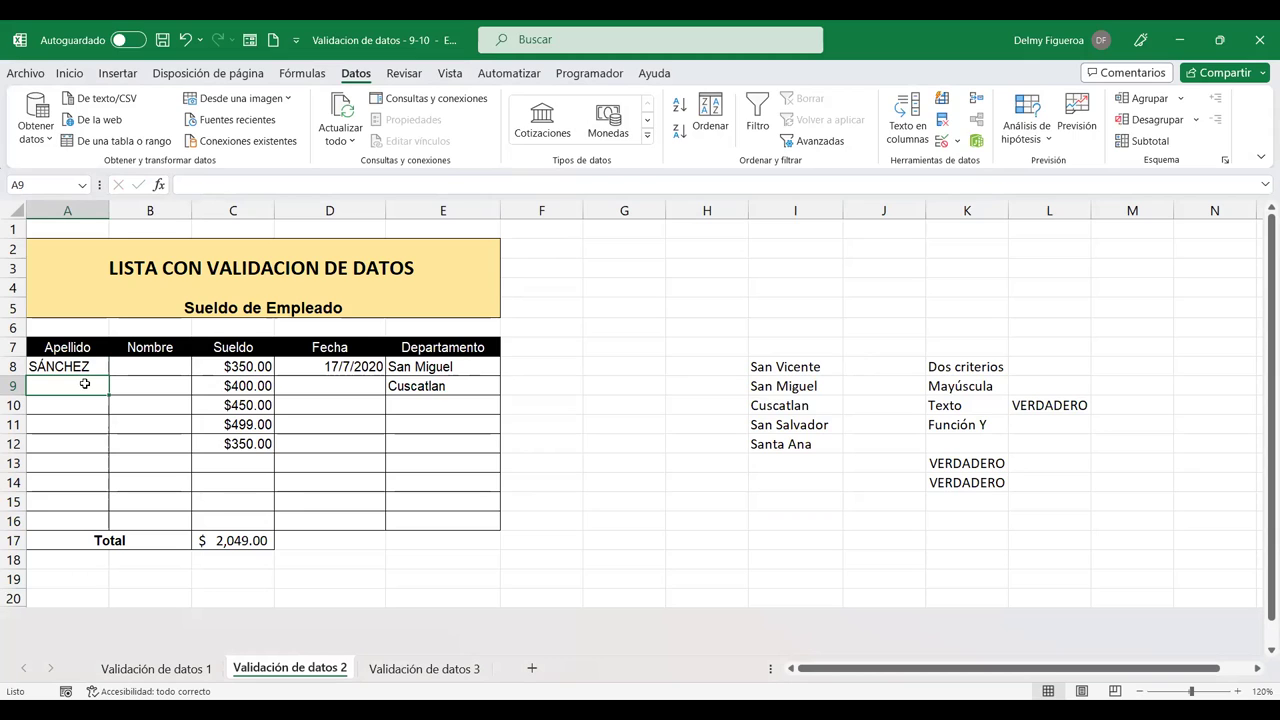
# Enter HERNÁNDEZ in A9, correcting the missing D
pyautogui.write('HERNÁNEZ')
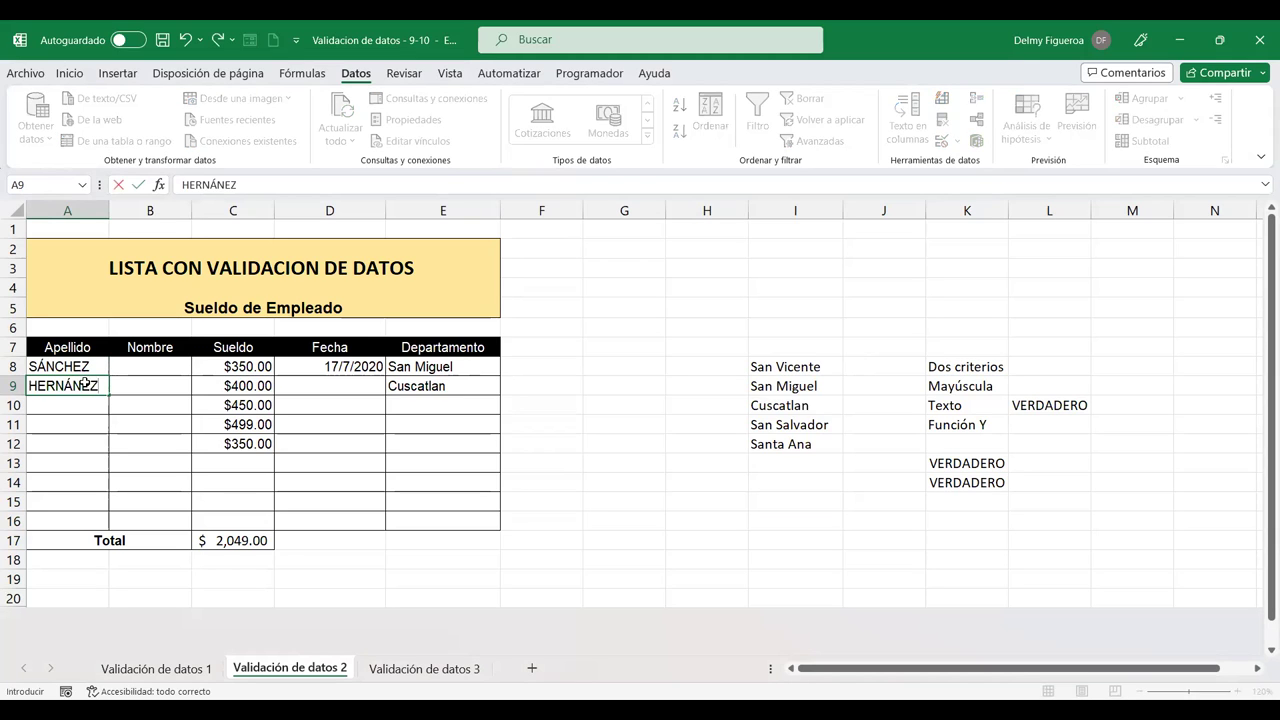
pyautogui.press('Return')
pyautogui.press('Up')
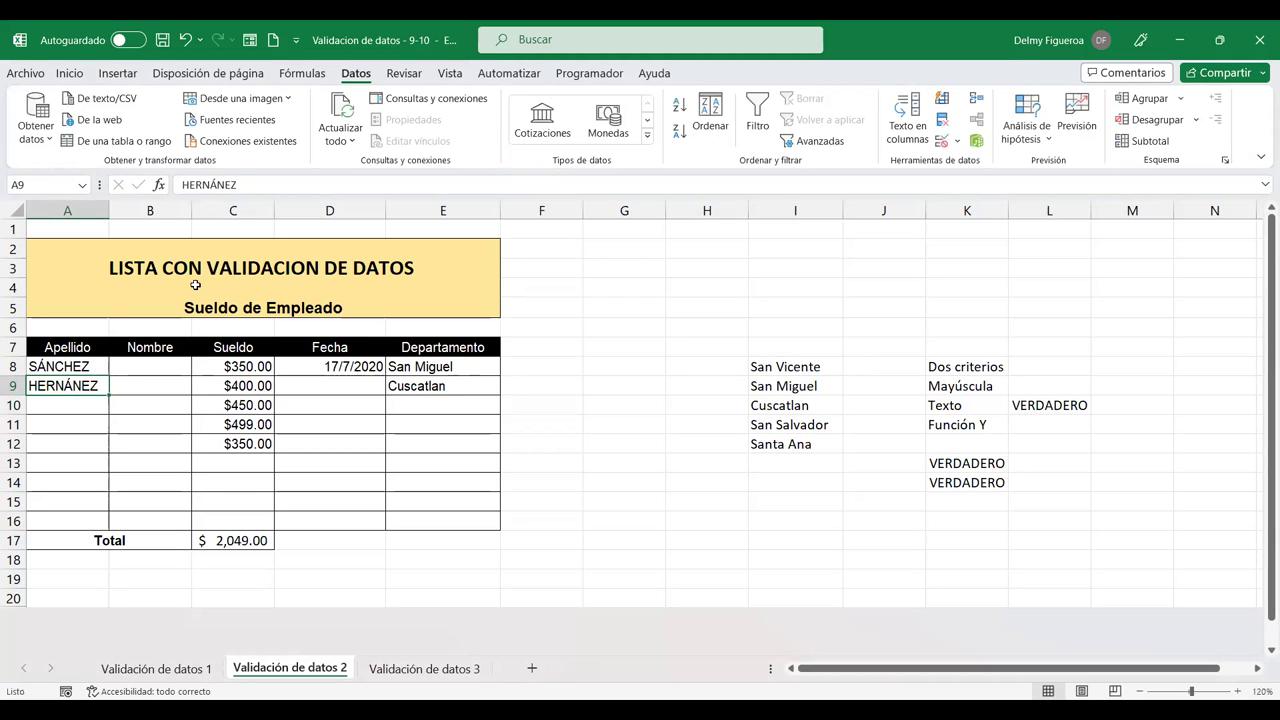
pyautogui.click(224, 184)
pyautogui.write('D')
pyautogui.press('Return')
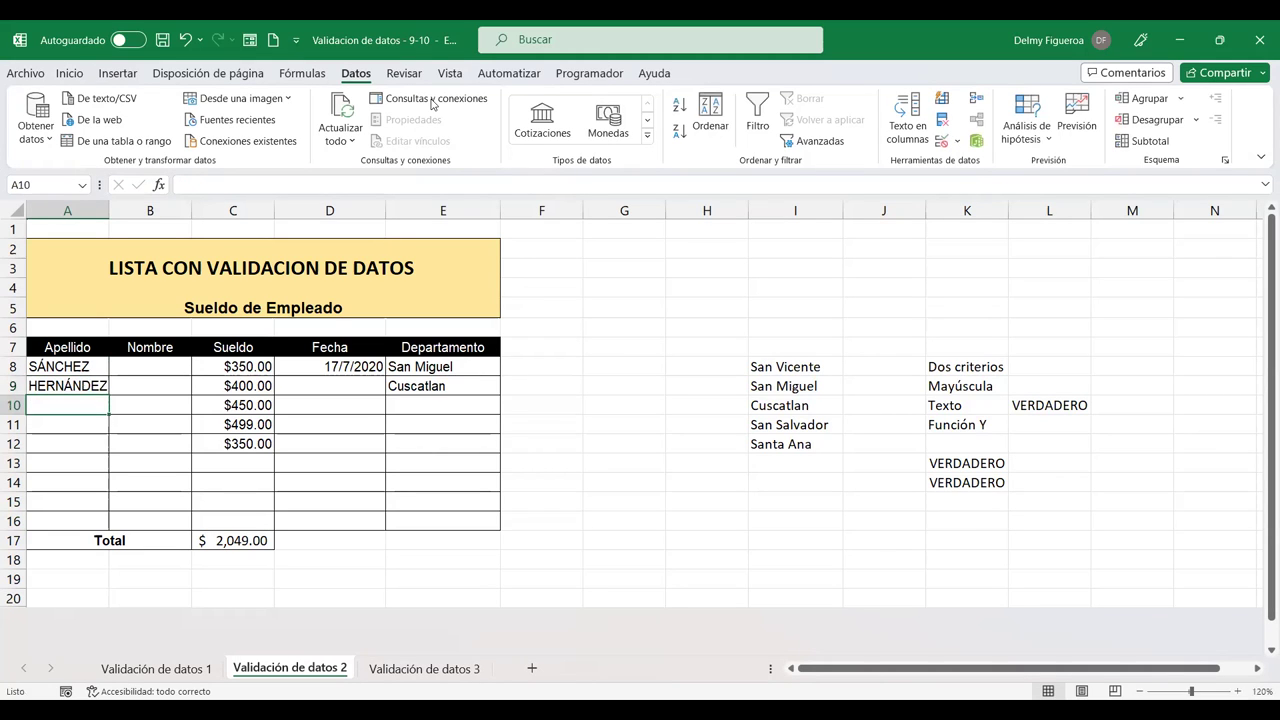
# Try Rodríguez in A10, see it rejected, and leave A10 empty
pyautogui.write('Rodríguez')
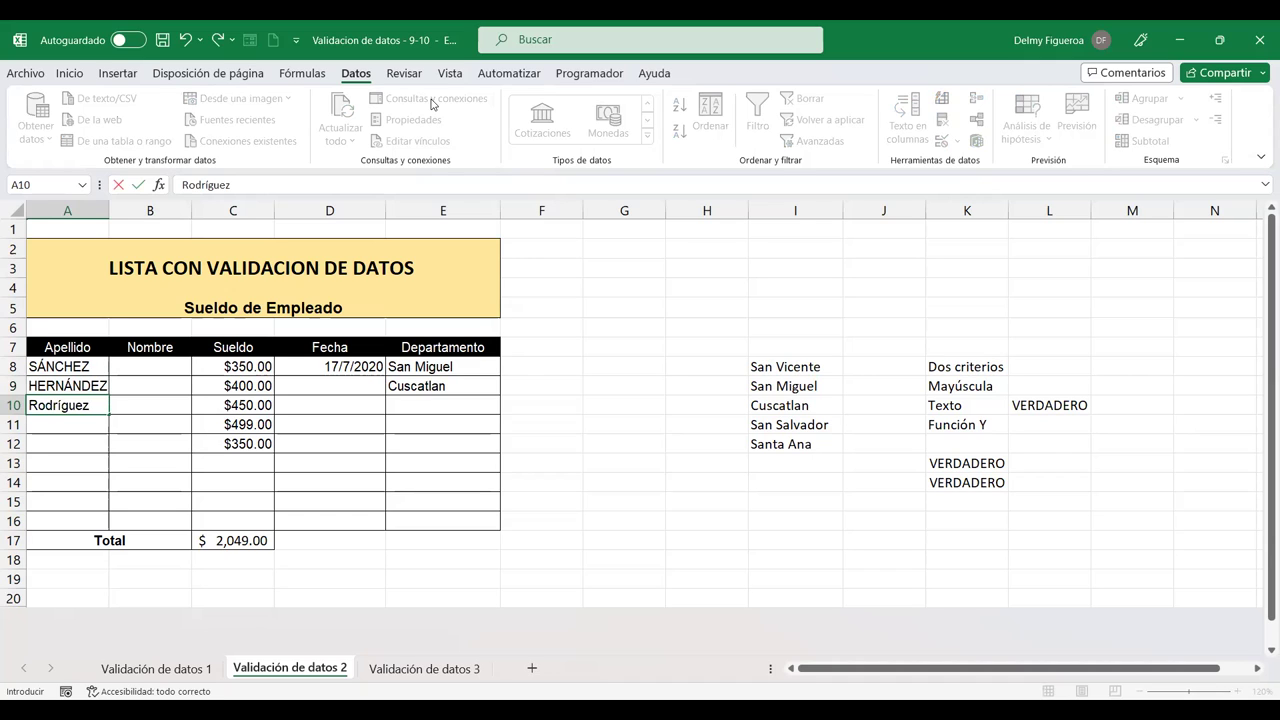
pyautogui.press('Return')
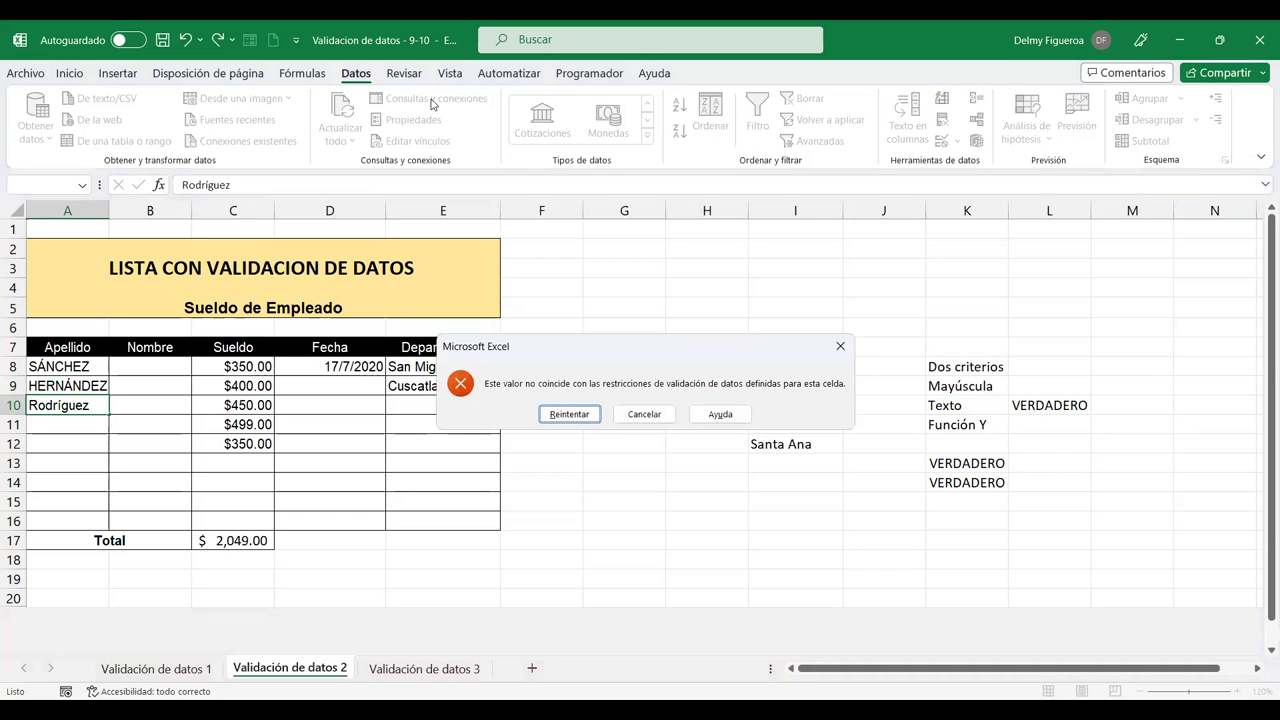
pyautogui.click(578, 416)
pyautogui.click(571, 418)
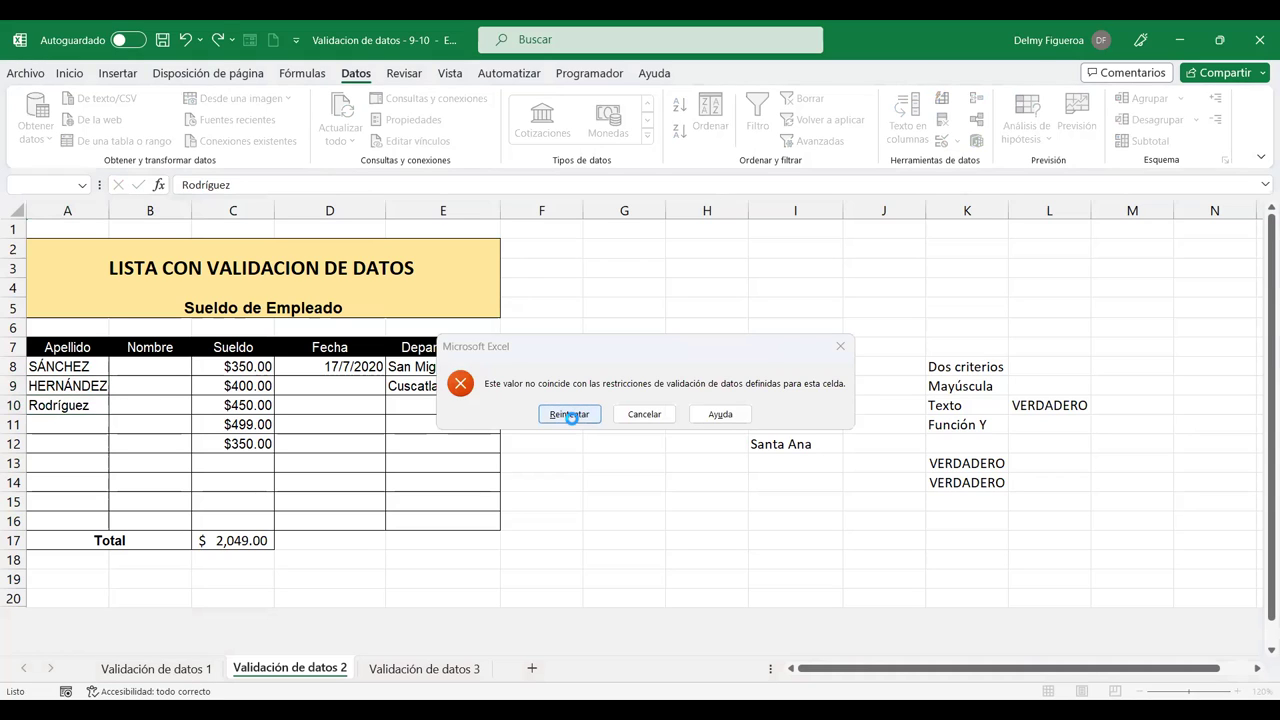
pyautogui.press('Escape')
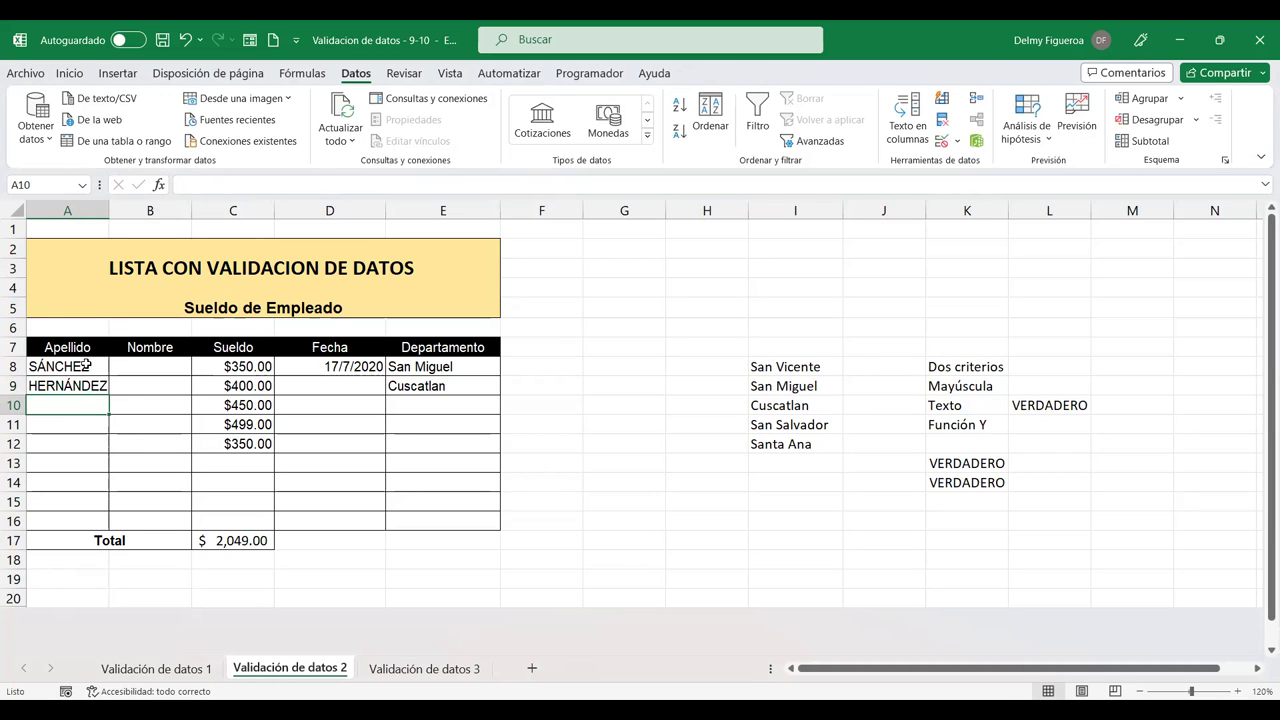
# Reselect A8 through A16 after resetting the selection to A8
pyautogui.moveTo(98, 365); pyautogui.dragTo(88, 522)
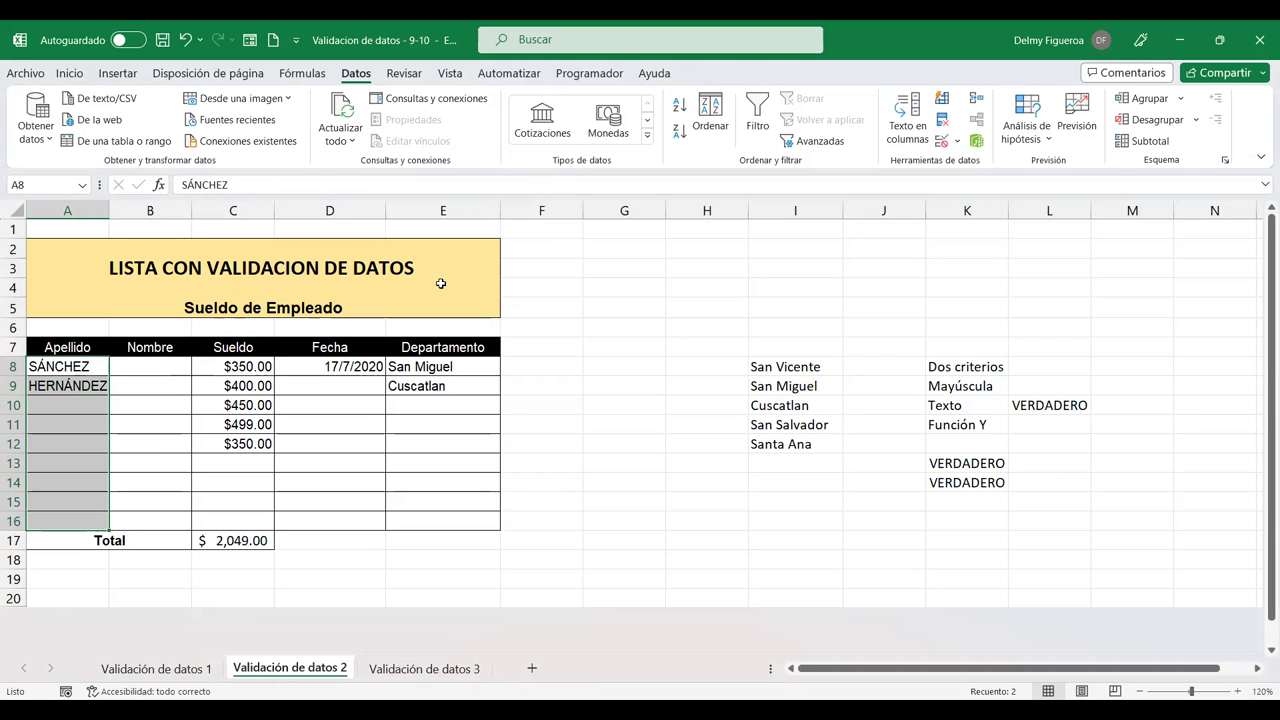
pyautogui.click(171, 366)
pyautogui.click(57, 372)
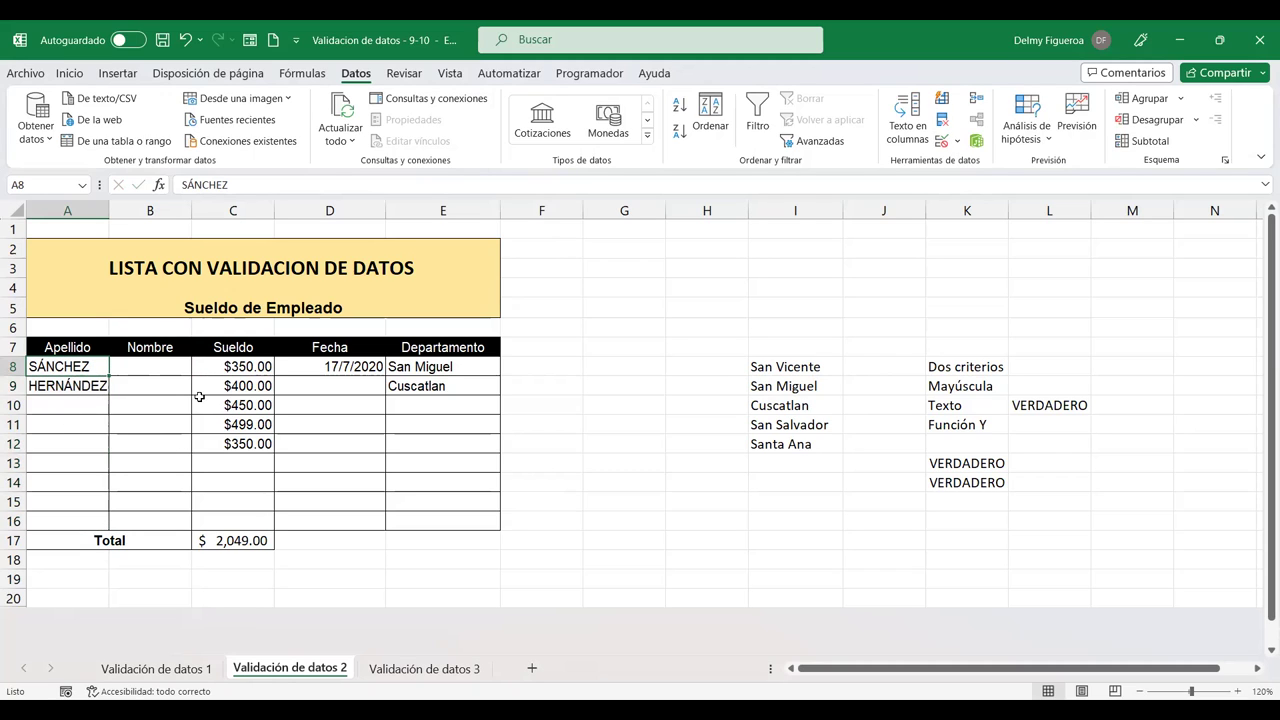
pyautogui.moveTo(82, 366); pyautogui.dragTo(64, 520)
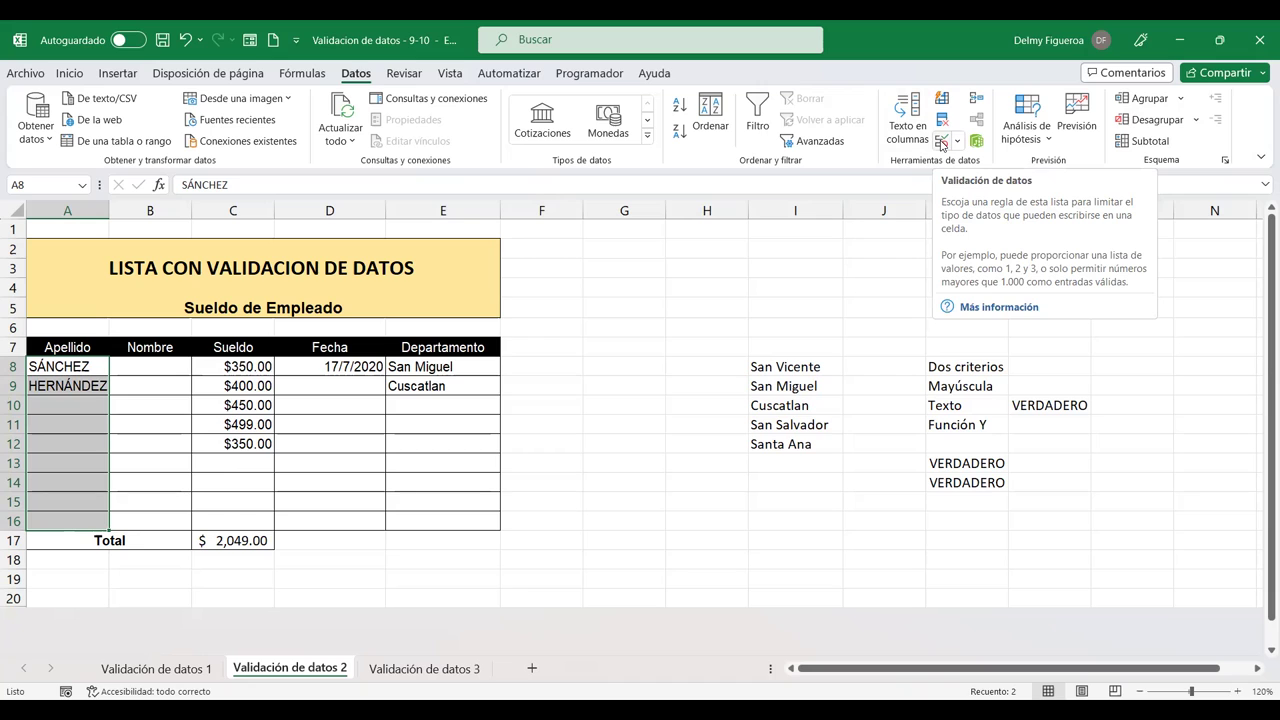
# Add the input message 'Mayúsculas': 'En estas celdas debe ingresar el texto en MAYÚSCULAS'
pyautogui.click(940, 142)
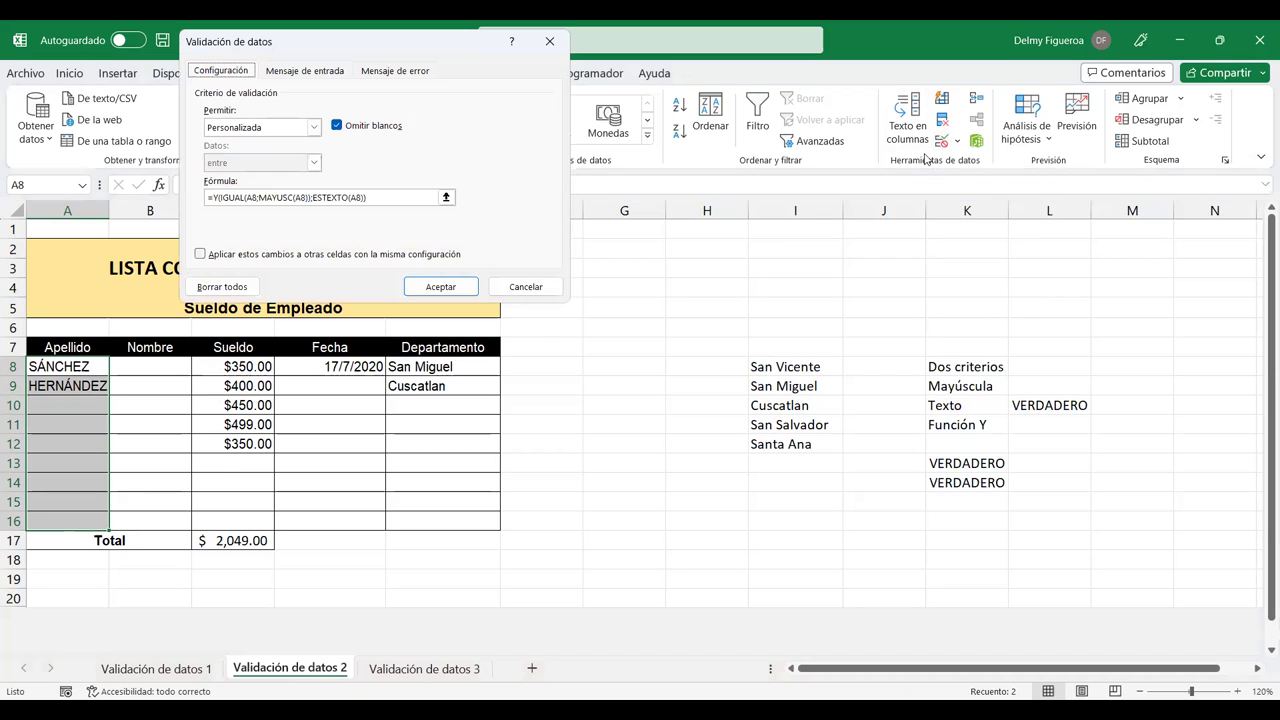
pyautogui.click(289, 77)
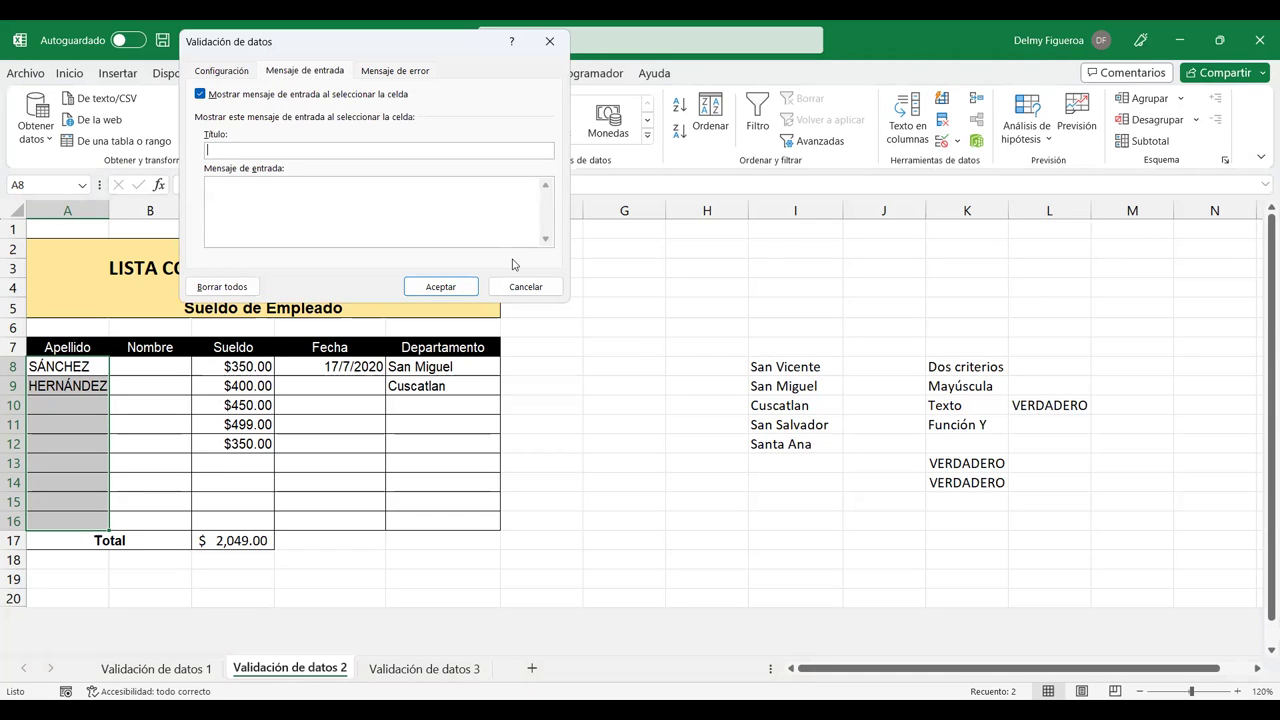
pyautogui.write('May')
pyautogui.write('úsc')
pyautogui.write('ulas')
pyautogui.write('E')
pyautogui.write('n estas celdas debe ingresar el etxt')
pyautogui.press('BackSpace')
pyautogui.press('BackSpace')
pyautogui.press('BackSpace')
pyautogui.write('texto en ma')
pyautogui.press('BackSpace')
pyautogui.press('BackSpace')
pyautogui.write('MAY')
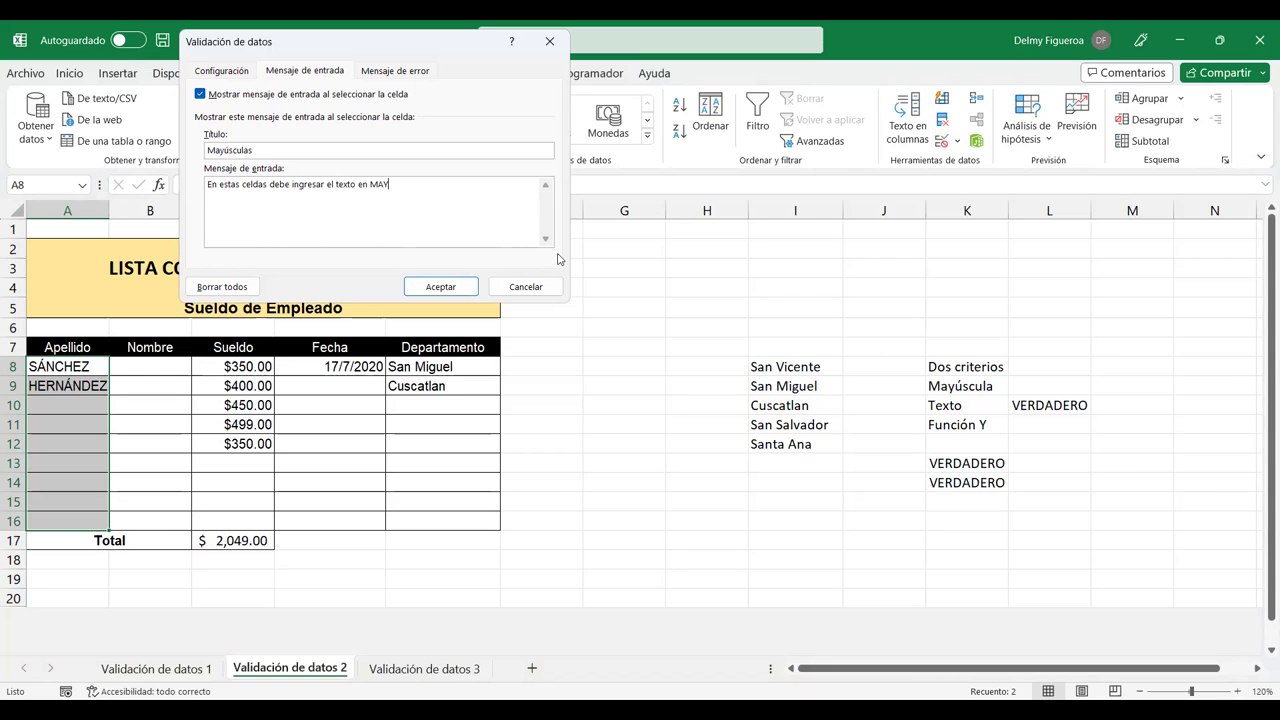
pyautogui.write('ÚSCULAS.')
pyautogui.click(440, 287)
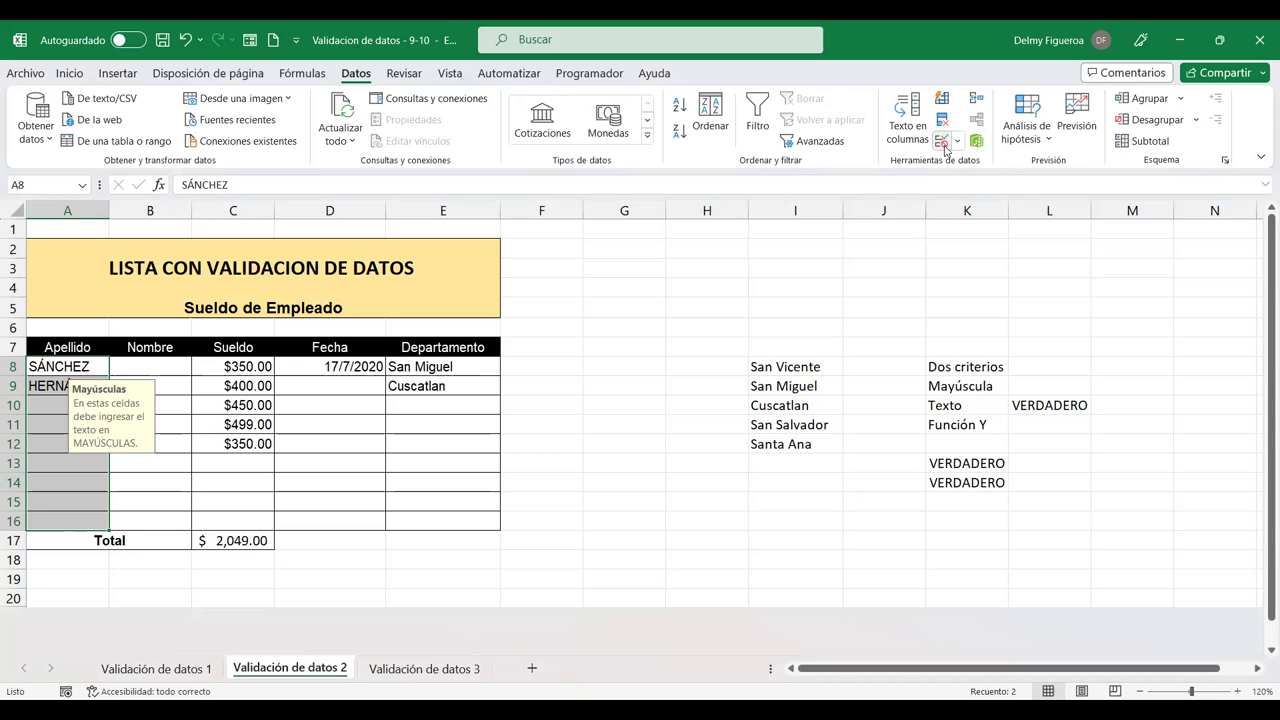
# Set the Apellido validation error alert style to Información
pyautogui.click(943, 146)
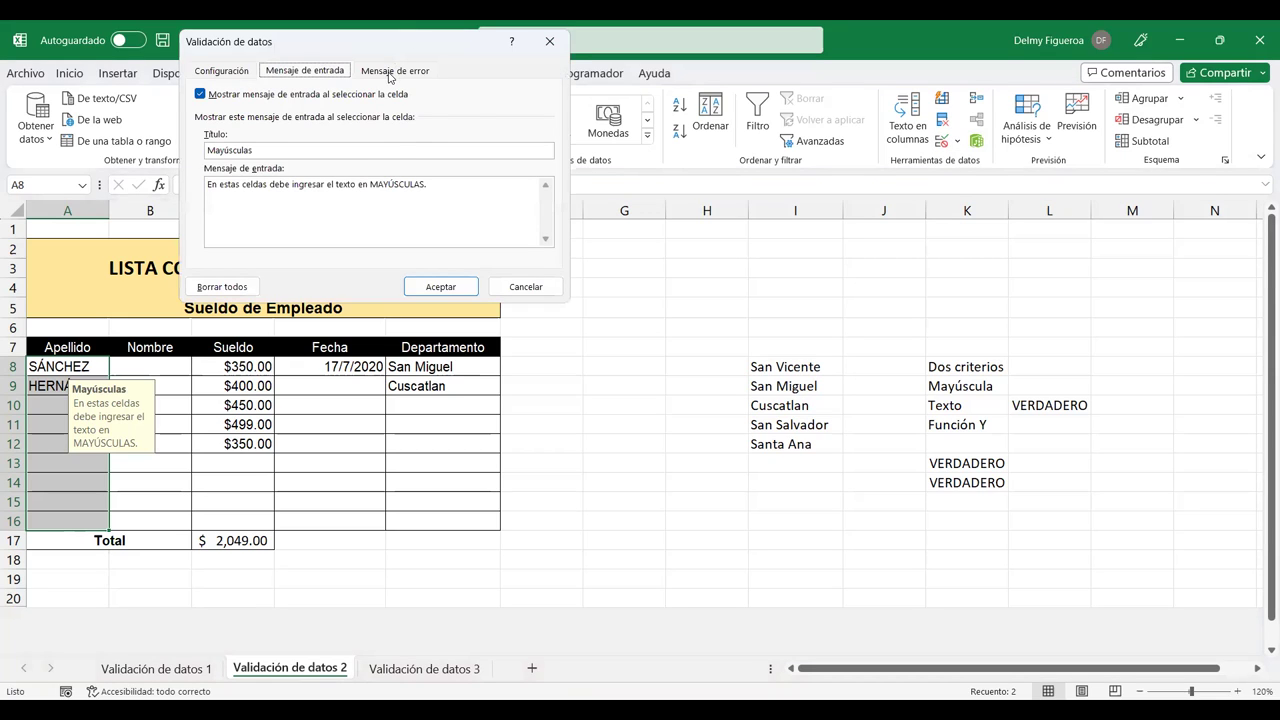
pyautogui.click(391, 76)
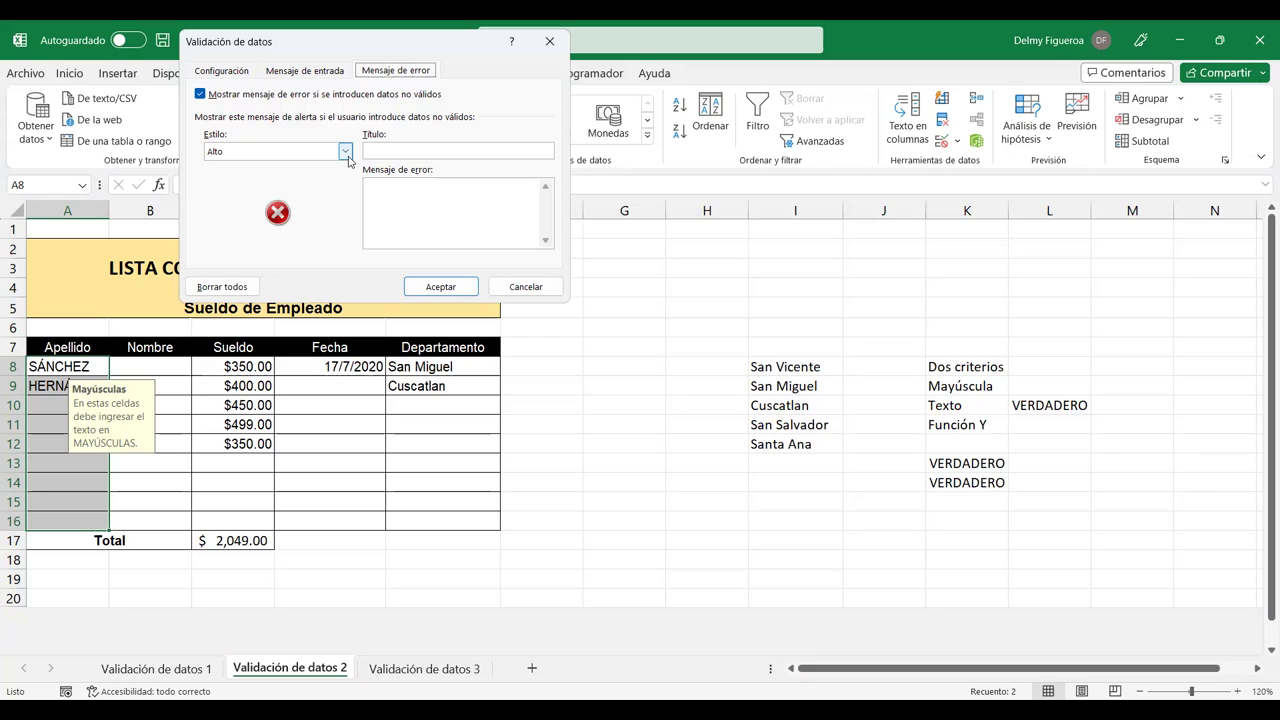
pyautogui.click(346, 153)
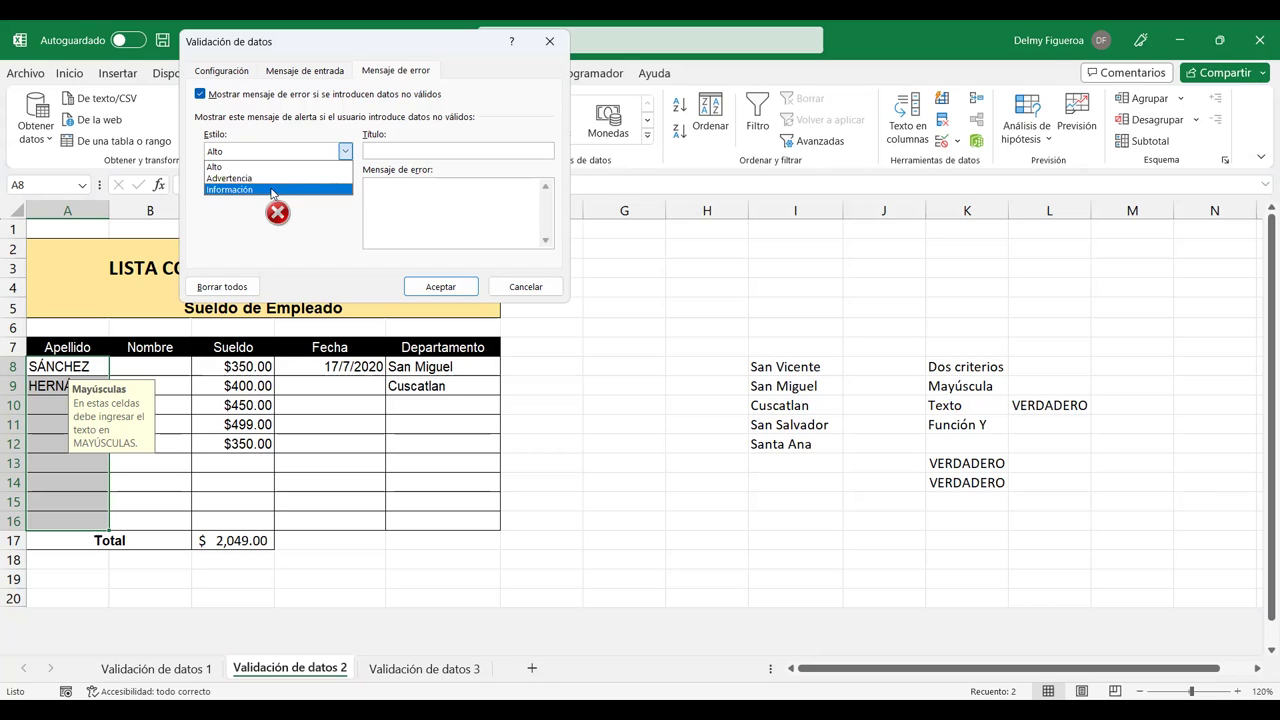
pyautogui.click(272, 190)
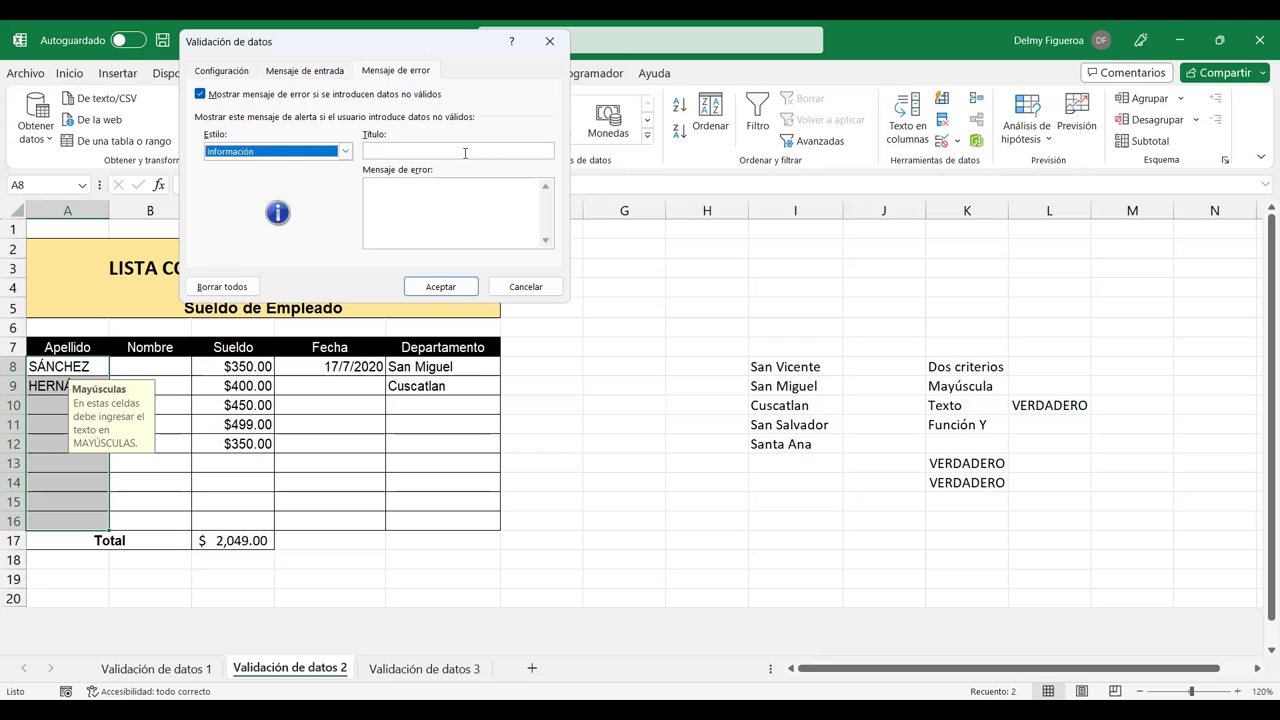
# Paste the Mayúsculas title into the error alert title
pyautogui.click(320, 76)
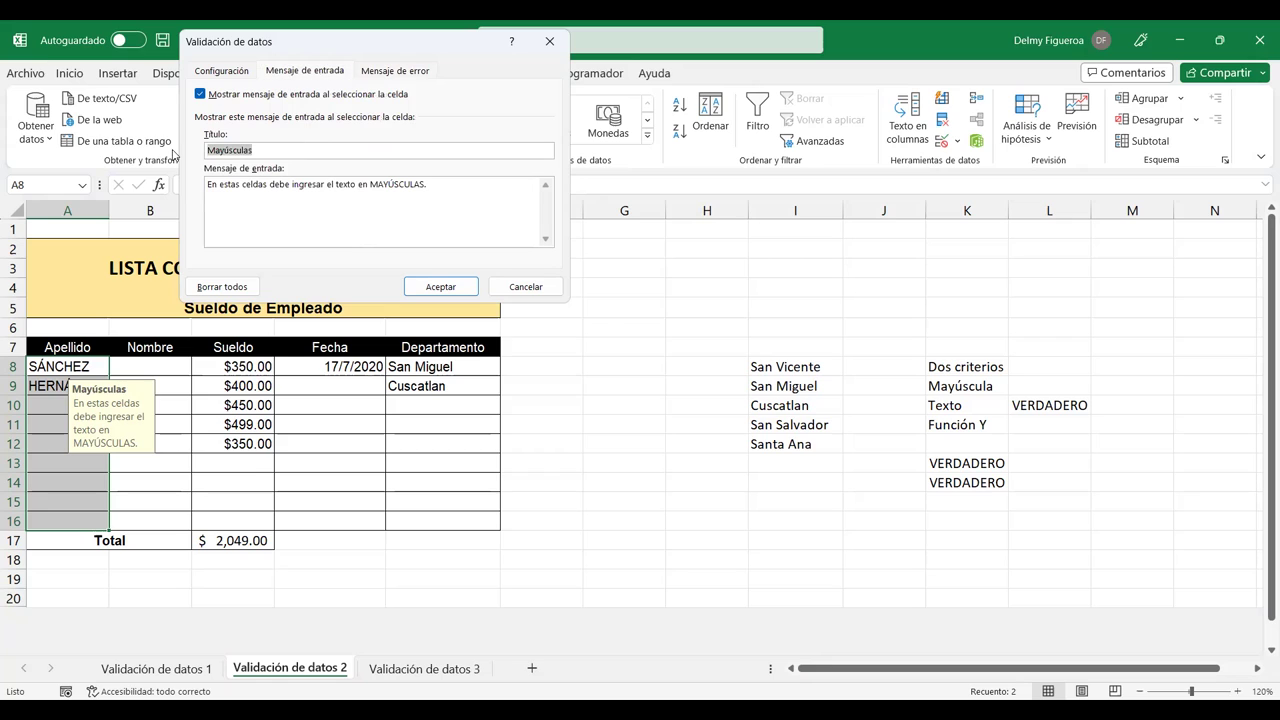
pyautogui.click(405, 72)
pyautogui.click(390, 148)
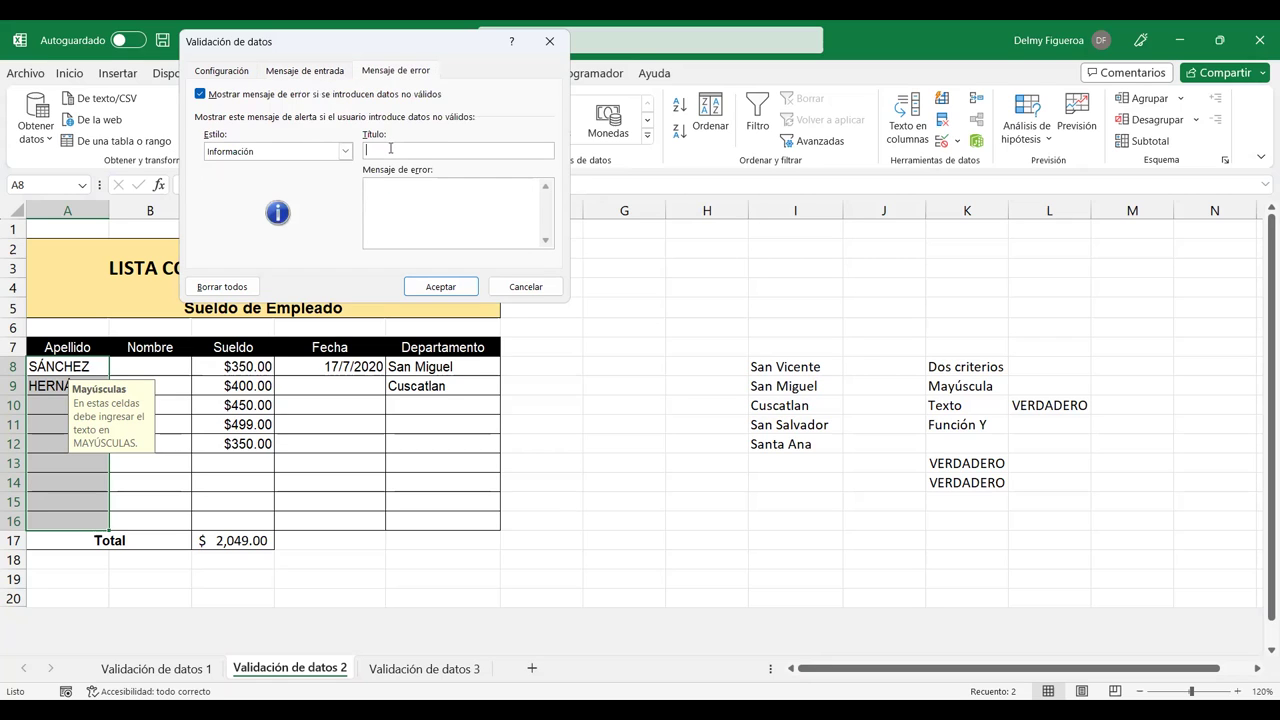
pyautogui.write('Mayúsculas')
# Copy the MAYÚSCULAS input message into the error alert message, apply it, and select A10
pyautogui.click(315, 76)
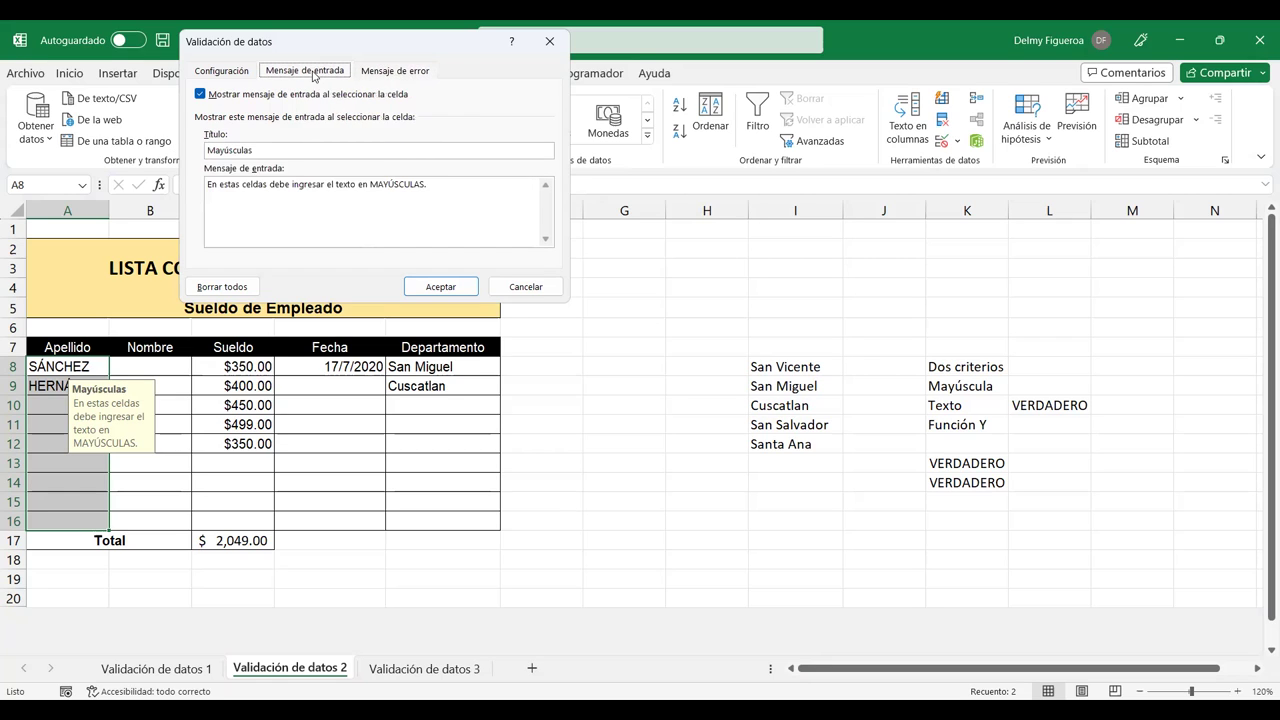
pyautogui.click(432, 186)
pyautogui.moveTo(426, 186); pyautogui.dragTo(207, 186)
pyautogui.keyDown('shift'); pyautogui.click(202, 186); pyautogui.keyUp('shift')
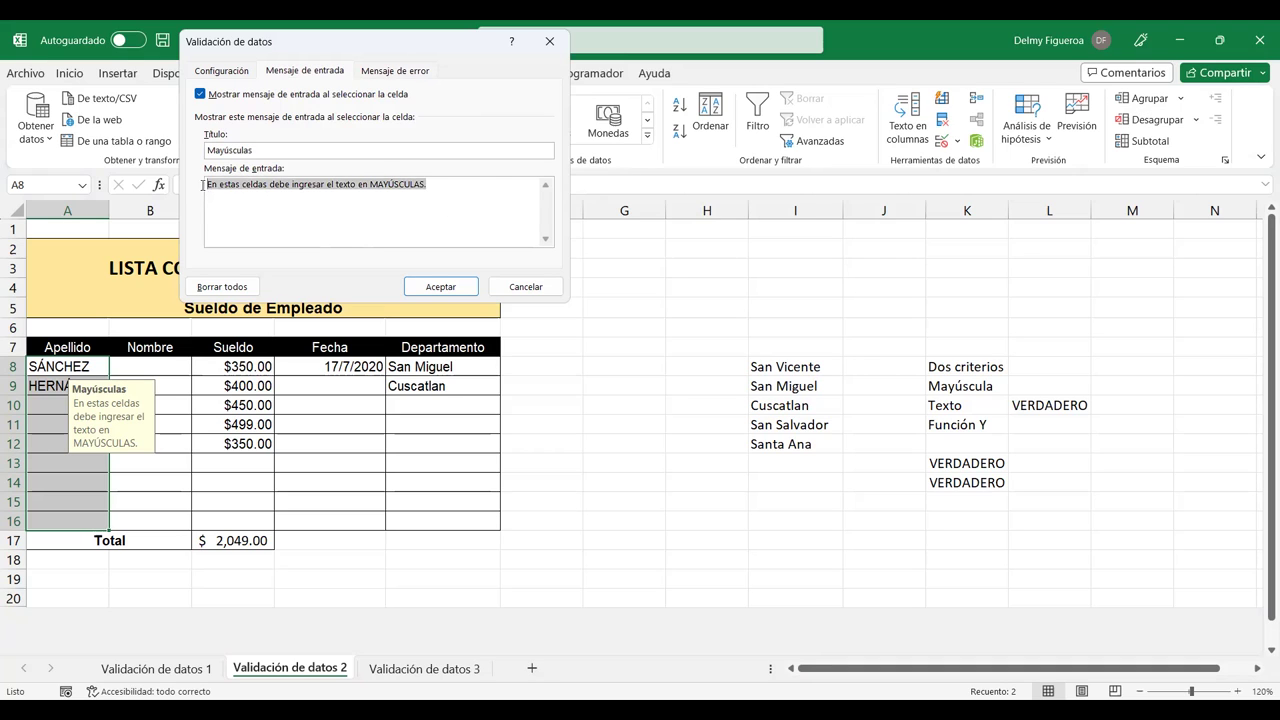
pyautogui.click(399, 72)
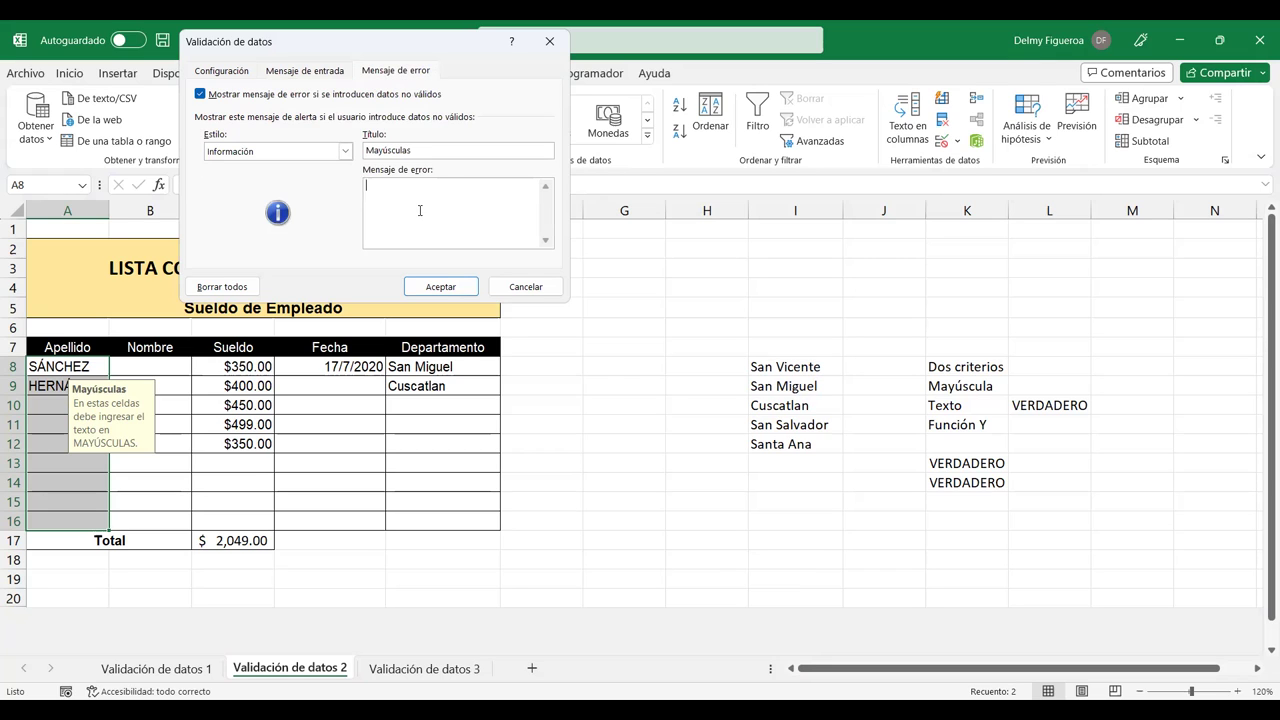
pyautogui.write('En estas celdas debe ingresar el texto en MAYÚSCULAS.')
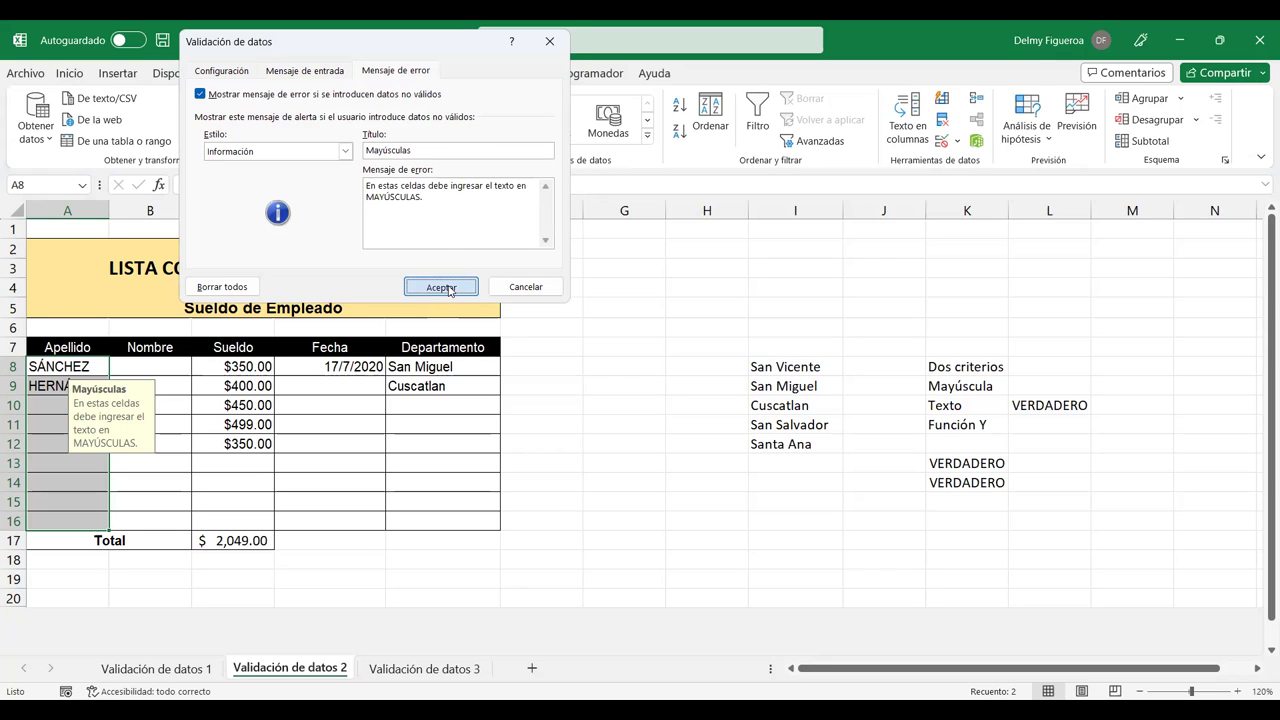
pyautogui.click(448, 287)
pyautogui.click(170, 404)
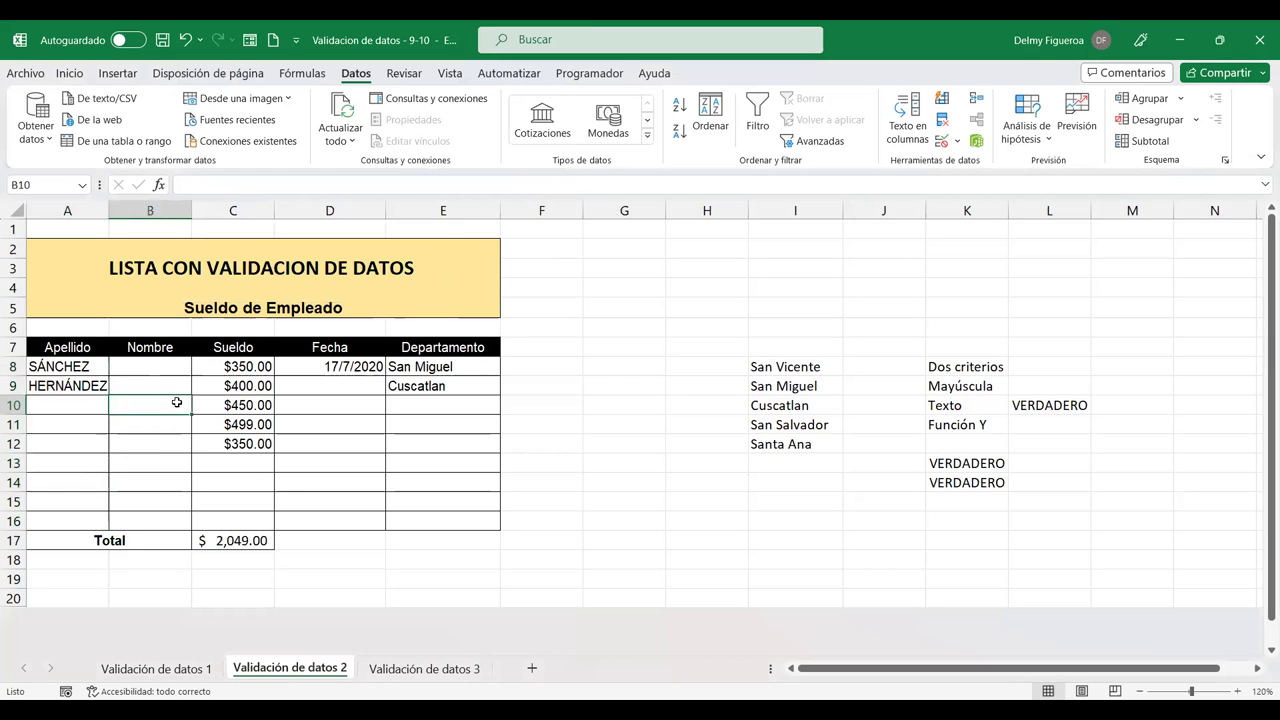
pyautogui.click(58, 409)
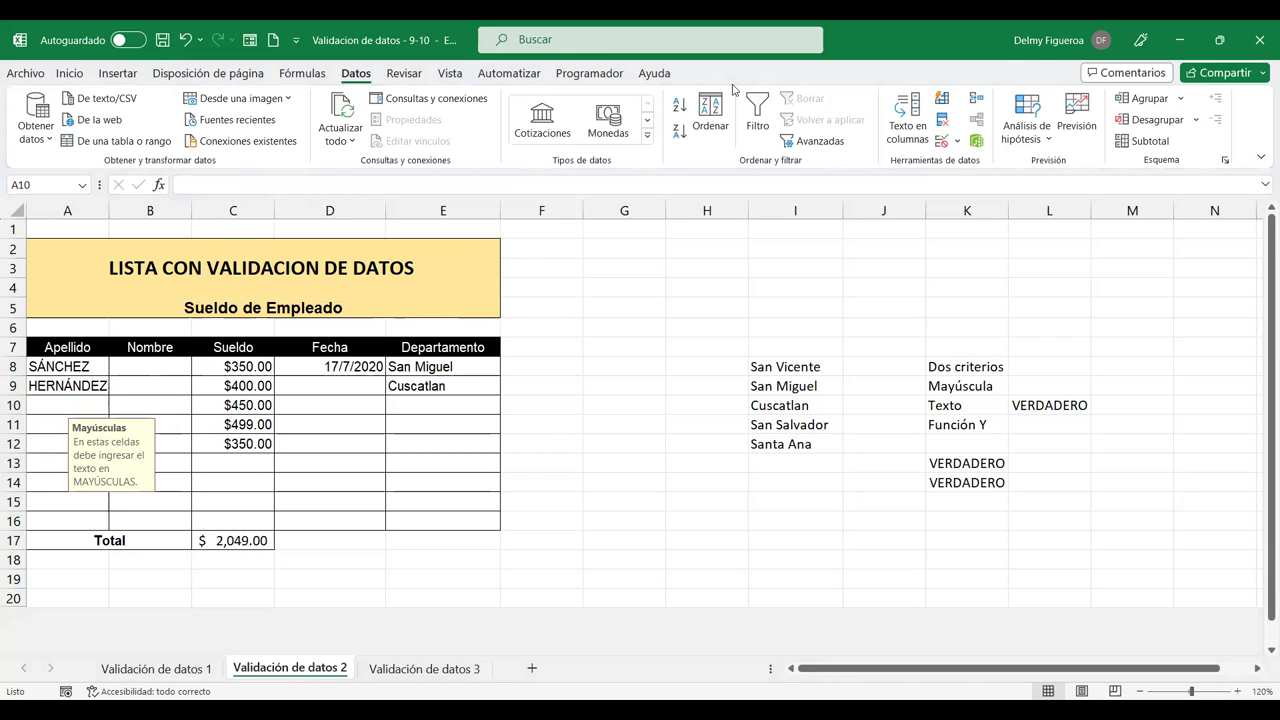
# Enter Torres in A10, keeping it despite the Mayúsculas uppercase alert
pyautogui.click(82, 402)
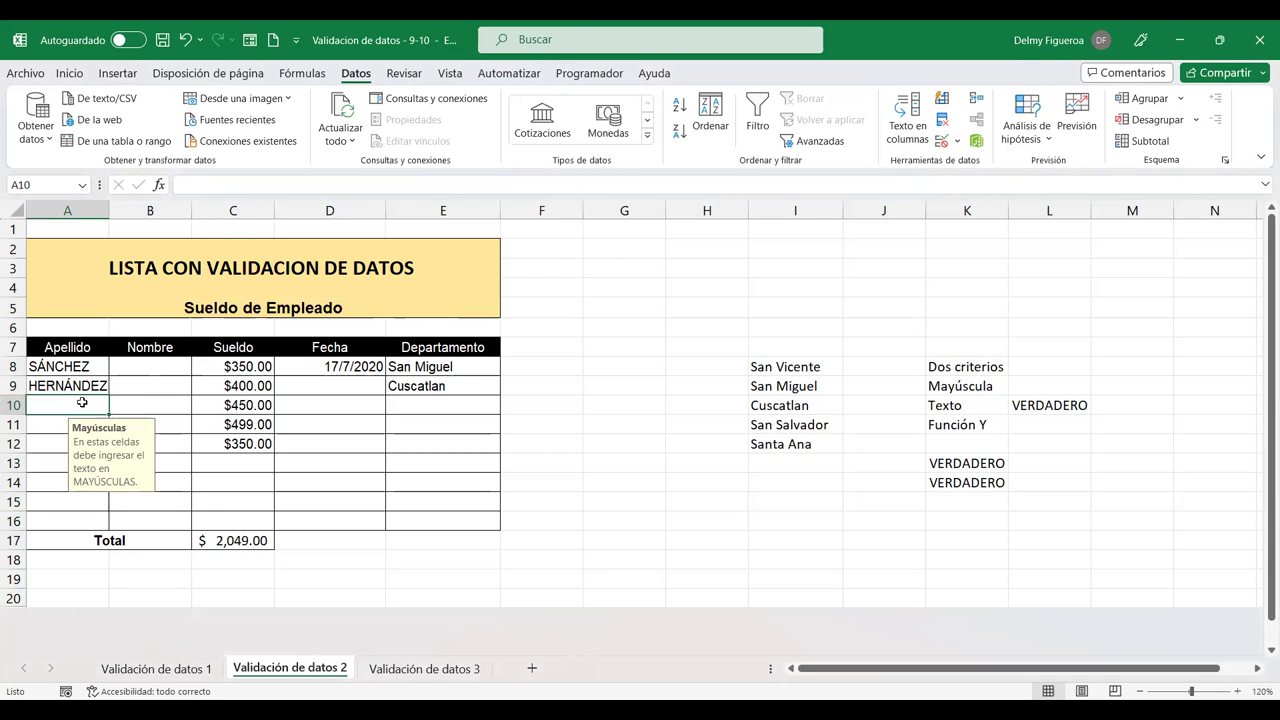
pyautogui.write('Torres')
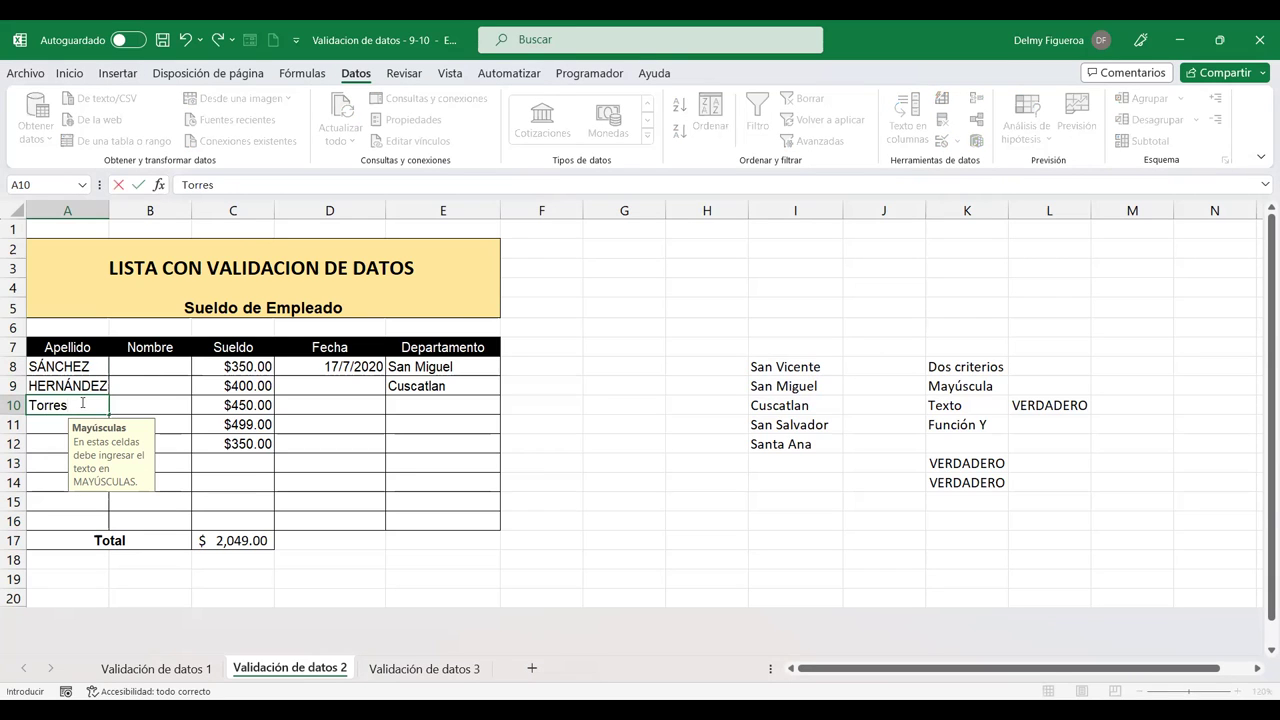
pyautogui.press('Return')
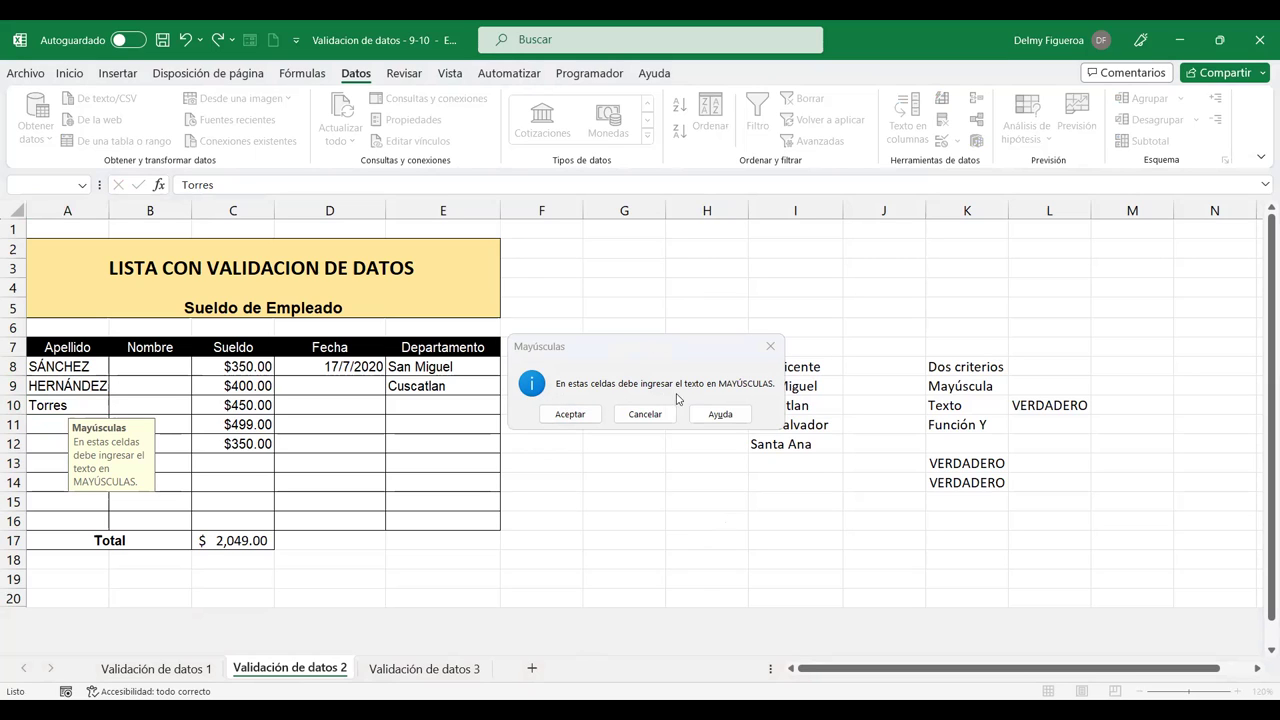
pyautogui.click(581, 414)
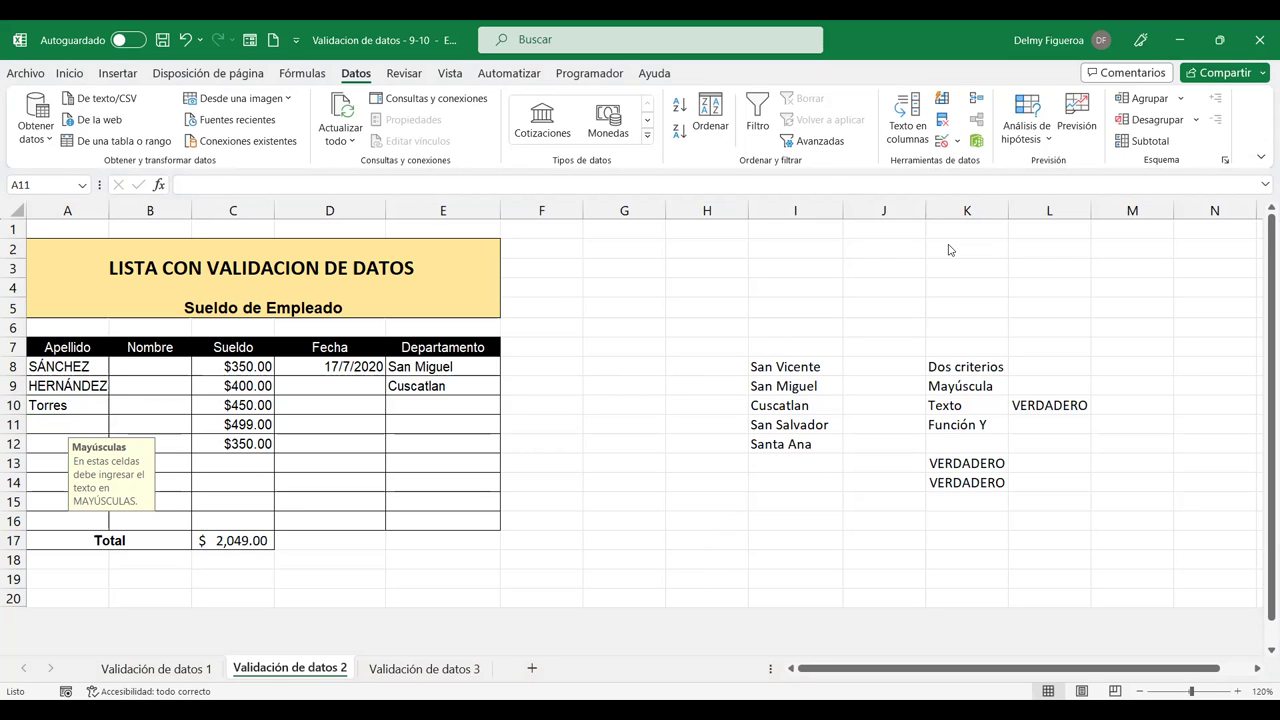
# Enter AGUILLÓN in A11 and Munguía in A12, which raises the Mayúsculas alert
pyautogui.click(83, 422)
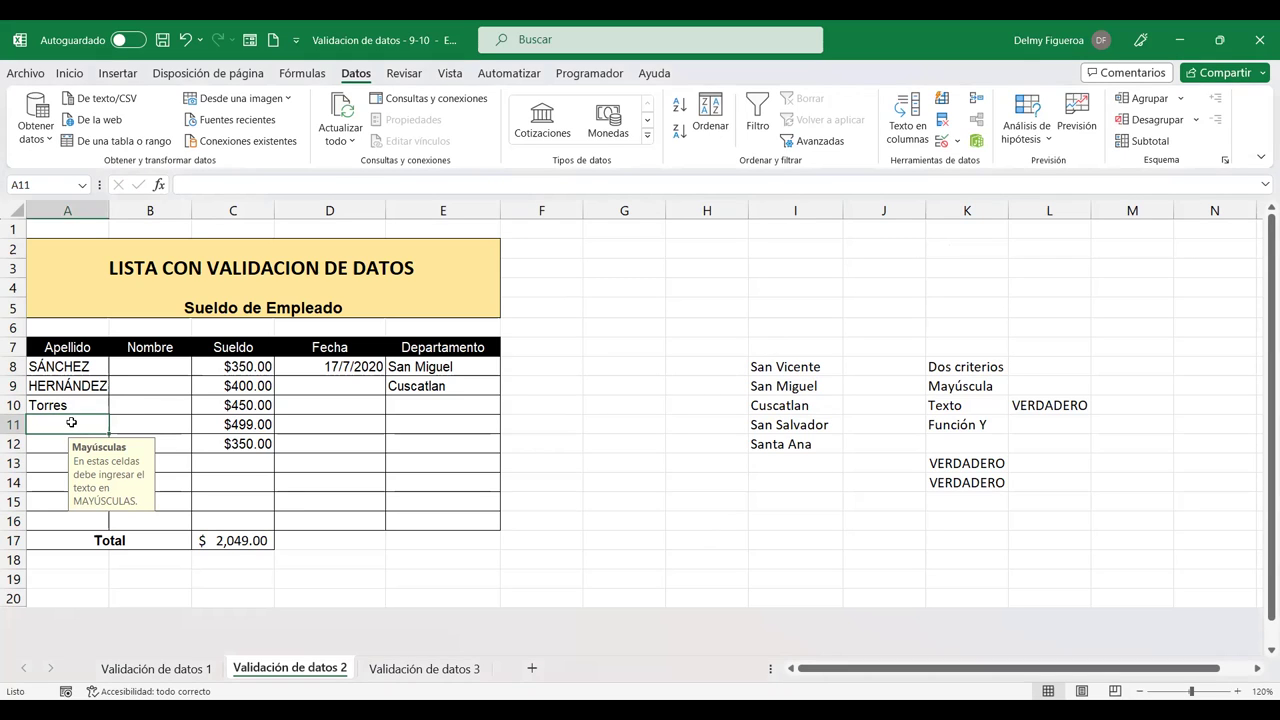
pyautogui.write('AGUILLÓN')
pyautogui.press('Return')
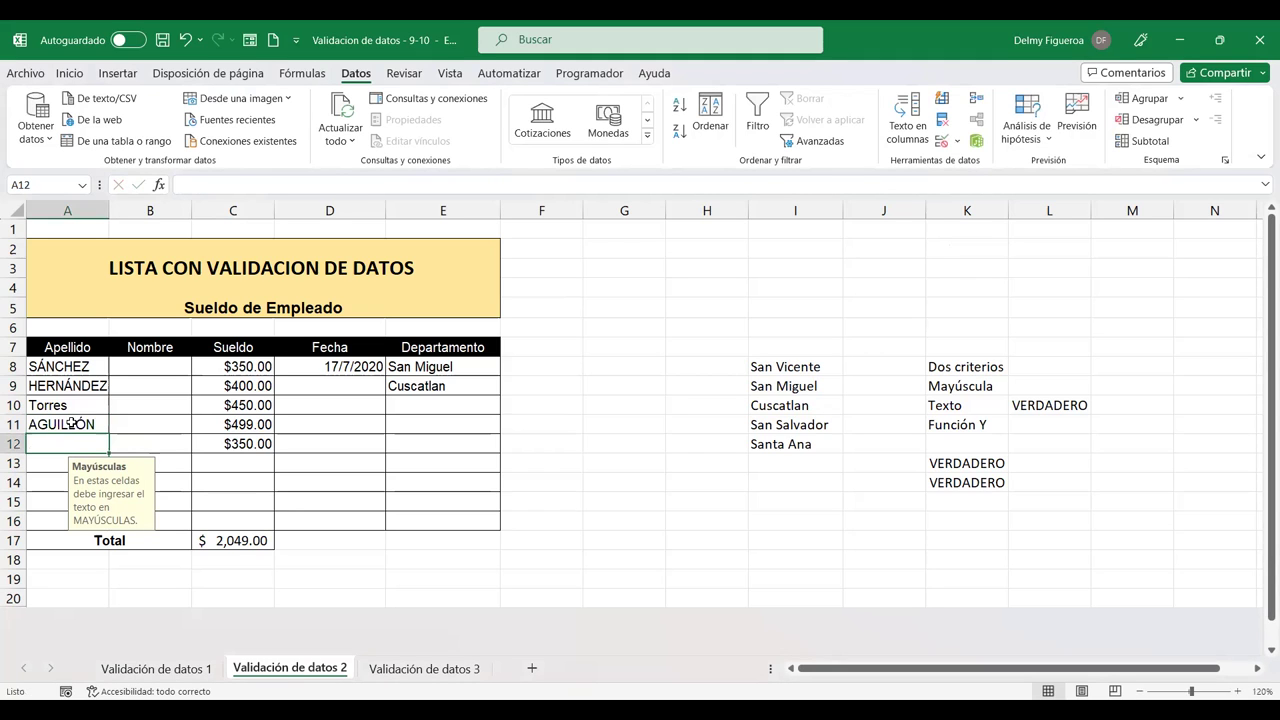
pyautogui.write('Mungu')
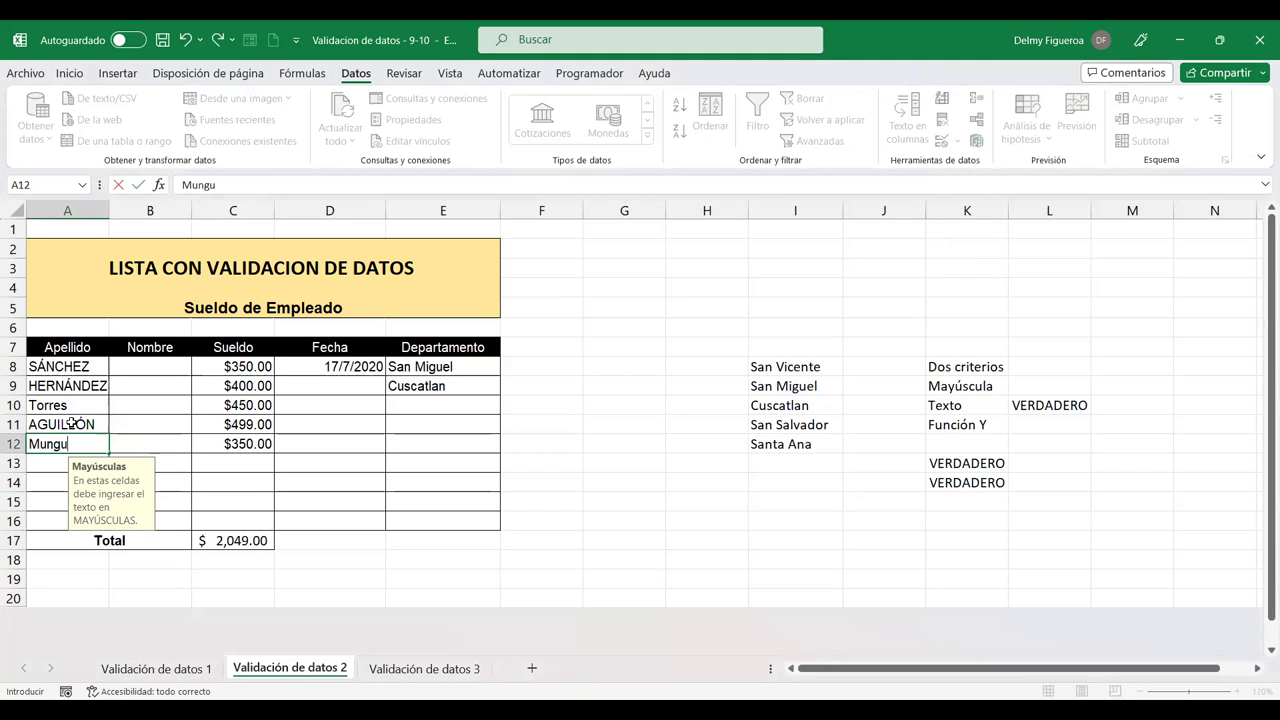
pyautogui.write('ía')
pyautogui.press('Return')
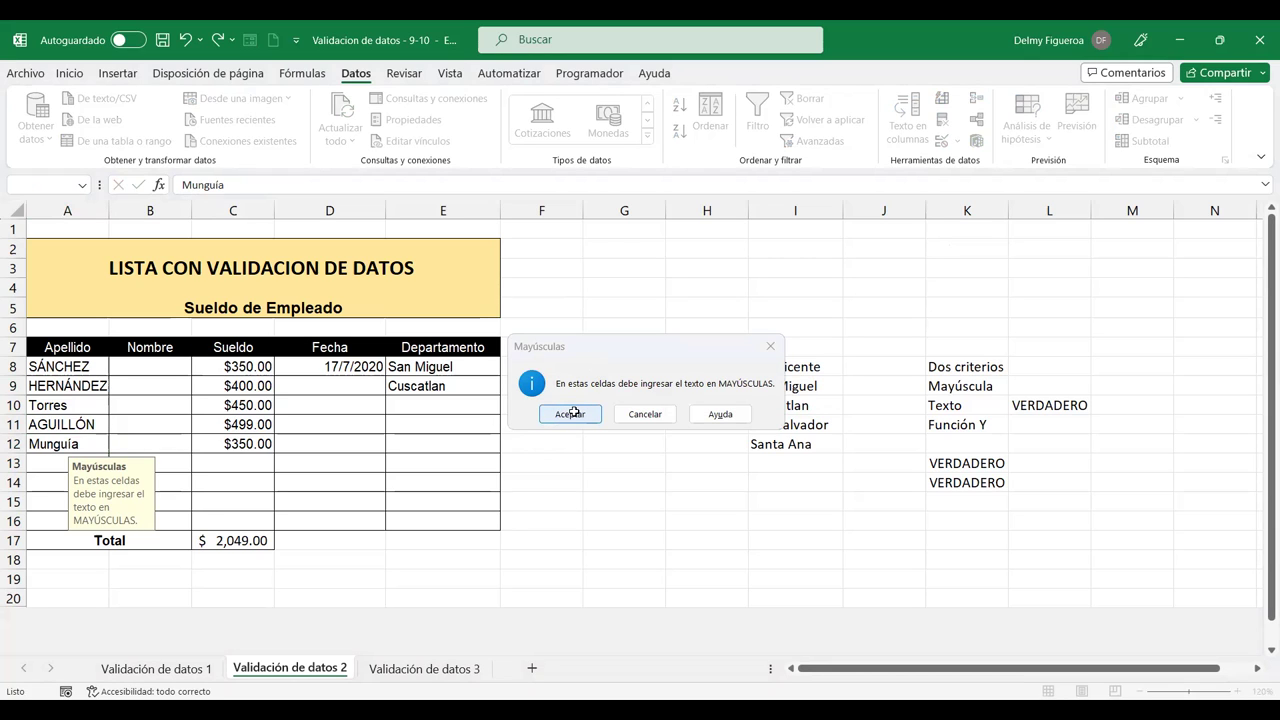
# Accept Munguía, then use Rodear con un círculo datos no válidos to circle Torres, Munguía and empty C13:C16
pyautogui.click(571, 413)
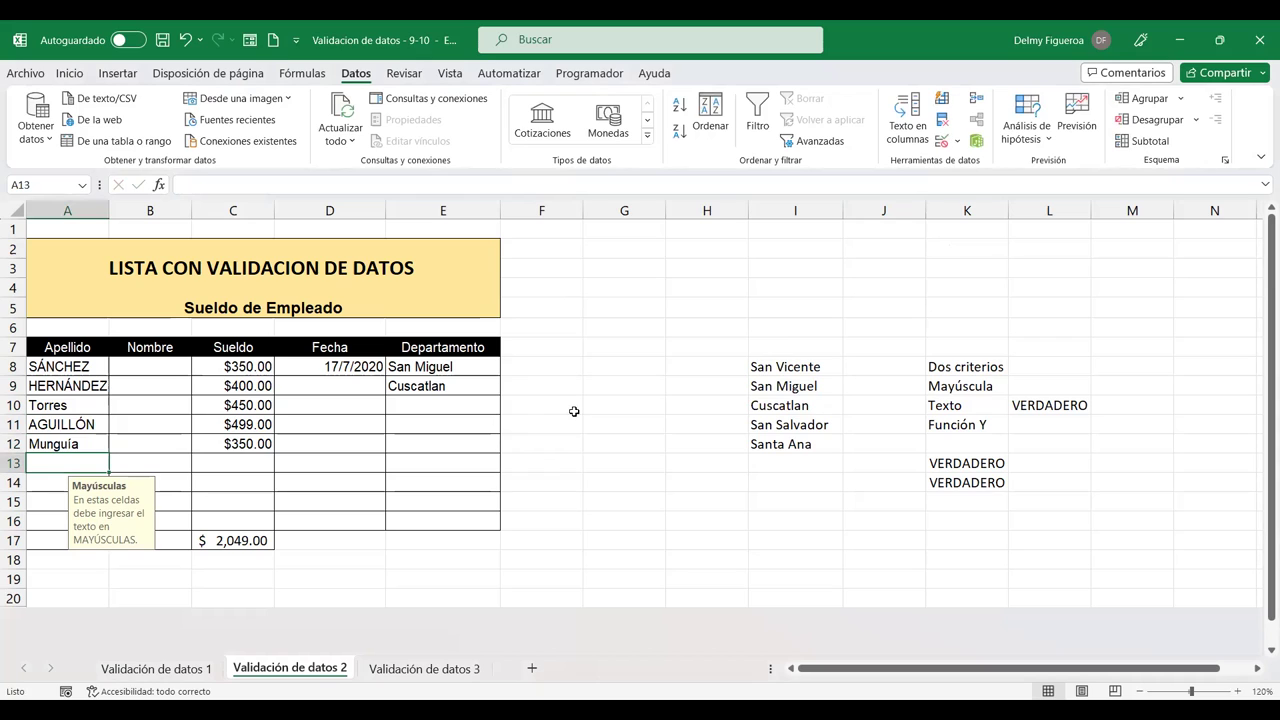
pyautogui.click(957, 143)
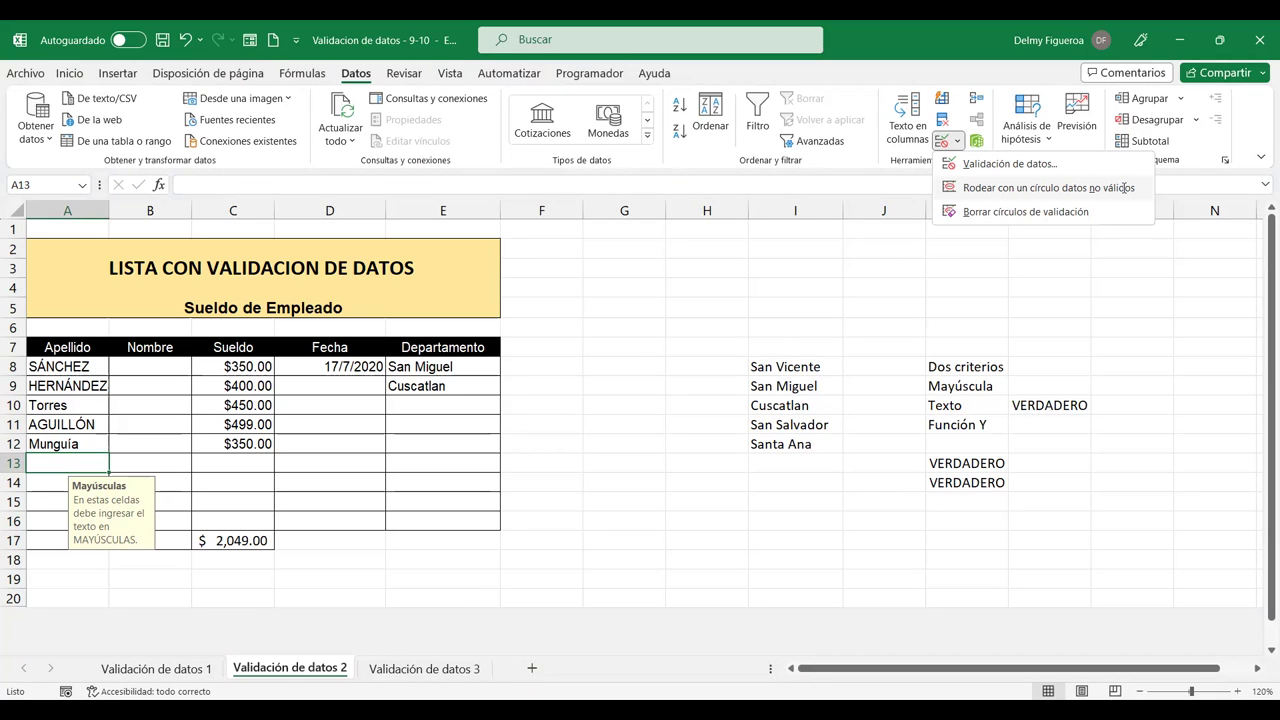
pyautogui.click(1124, 187)
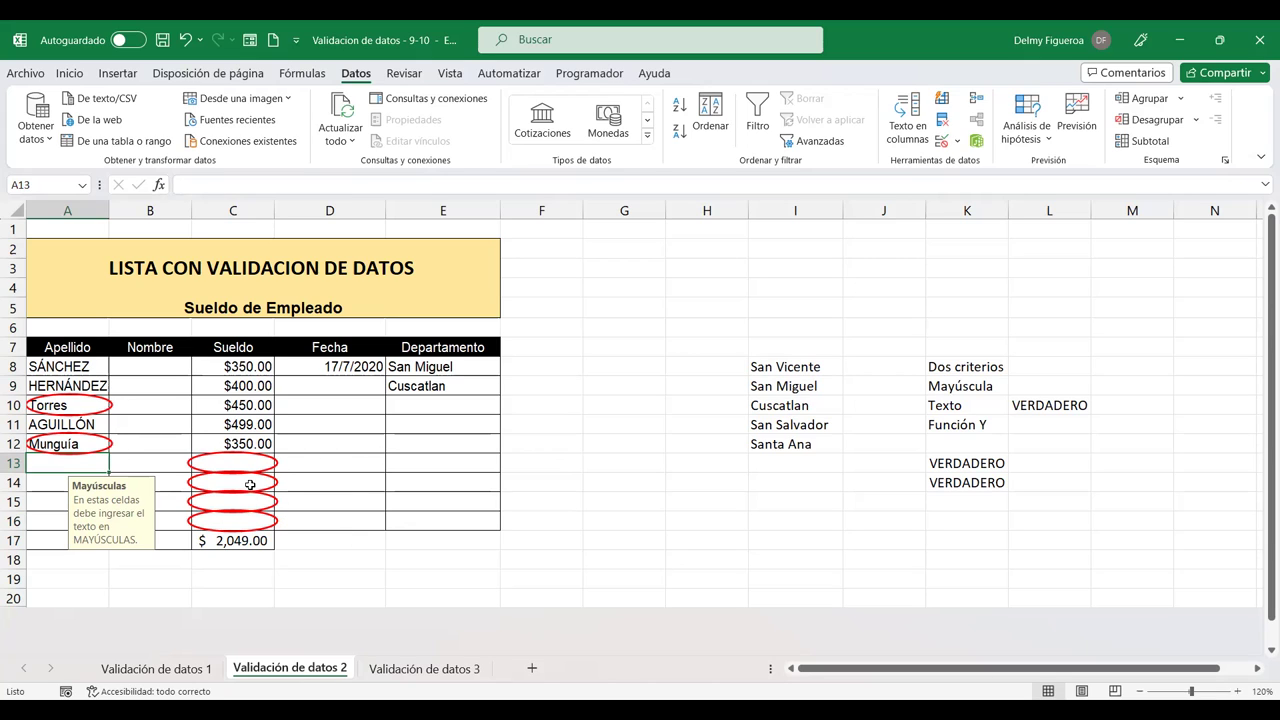
# Clear the validation circles from the sheet, then select D9 to view its date rule
pyautogui.click(958, 144)
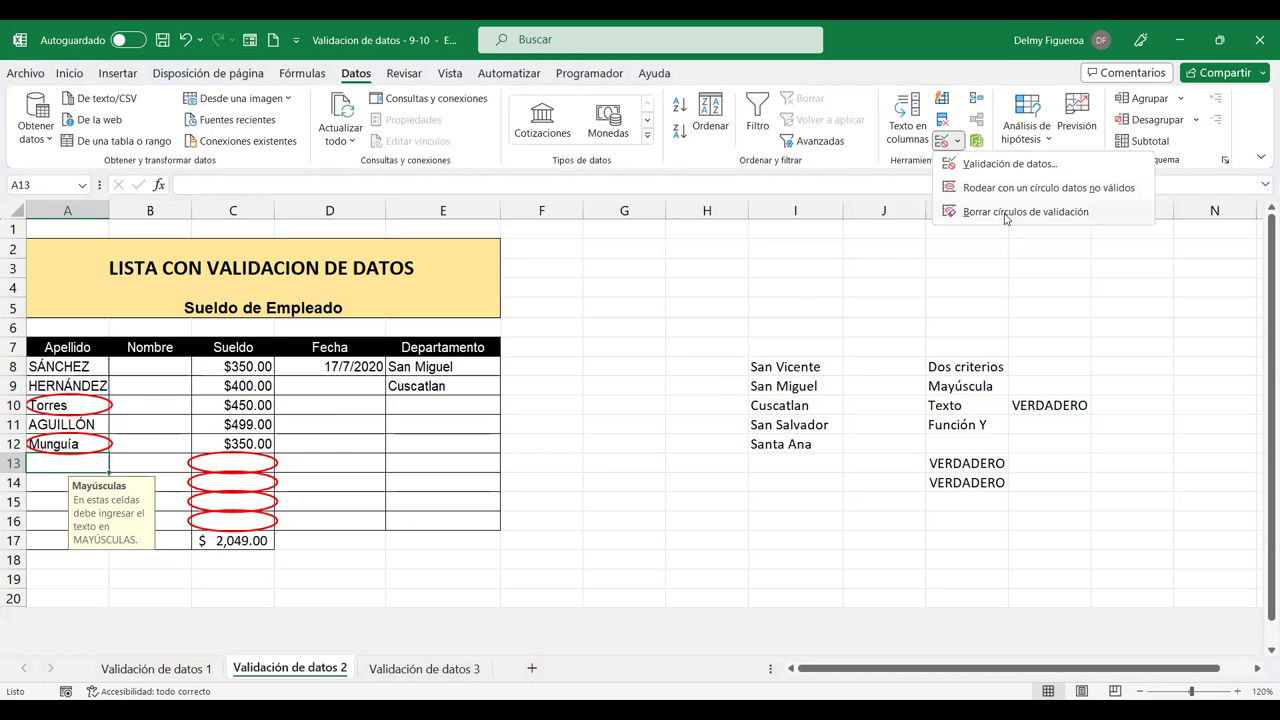
pyautogui.click(1006, 216)
pyautogui.click(340, 386)
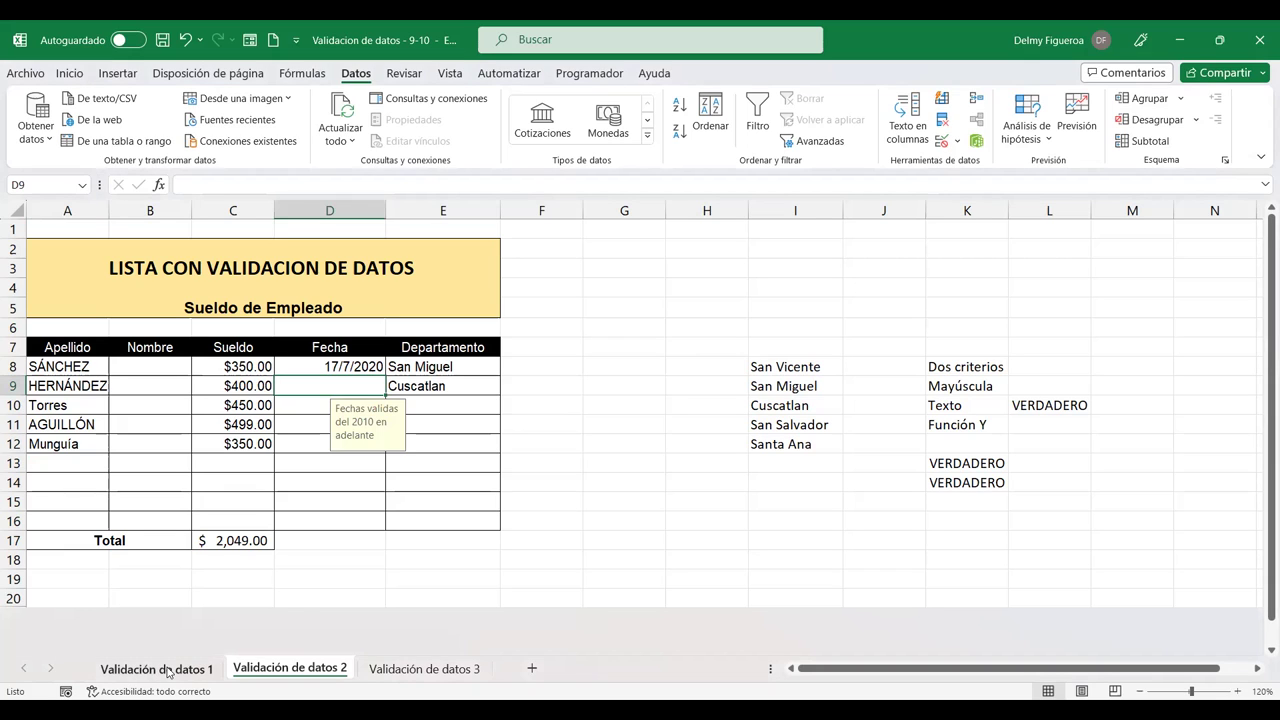
pyautogui.click(238, 545)
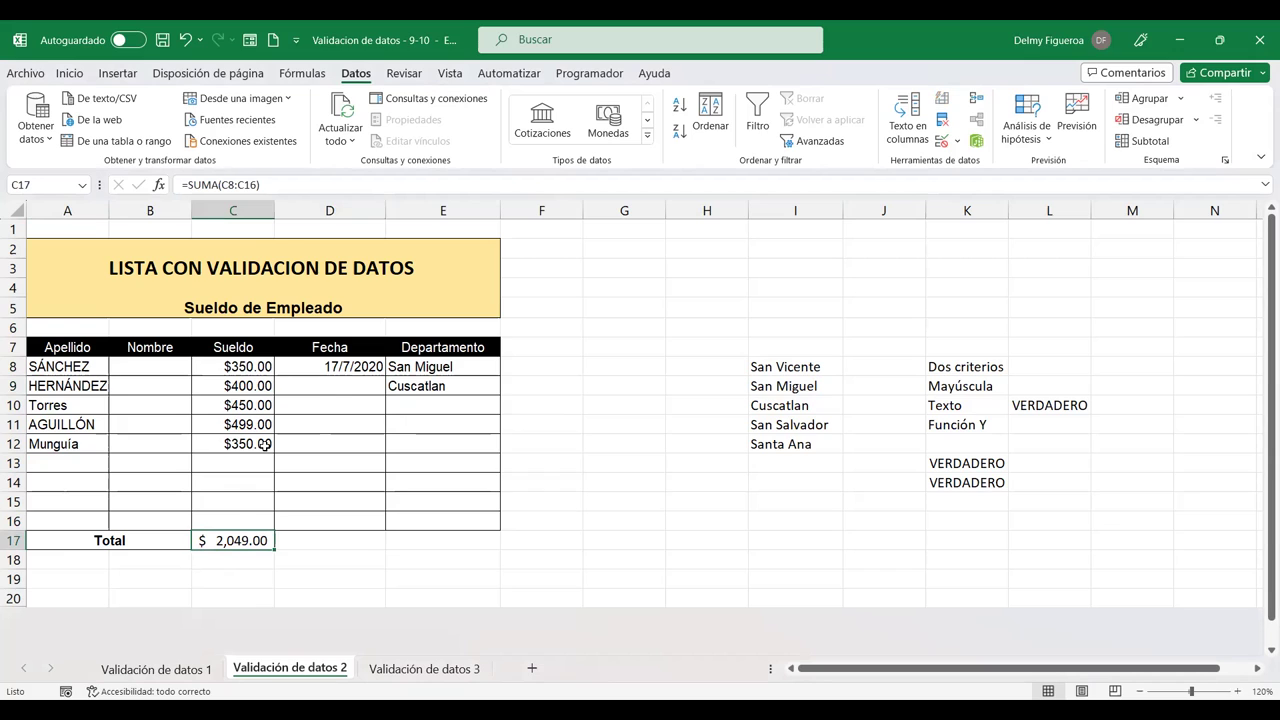
pyautogui.click(957, 141)
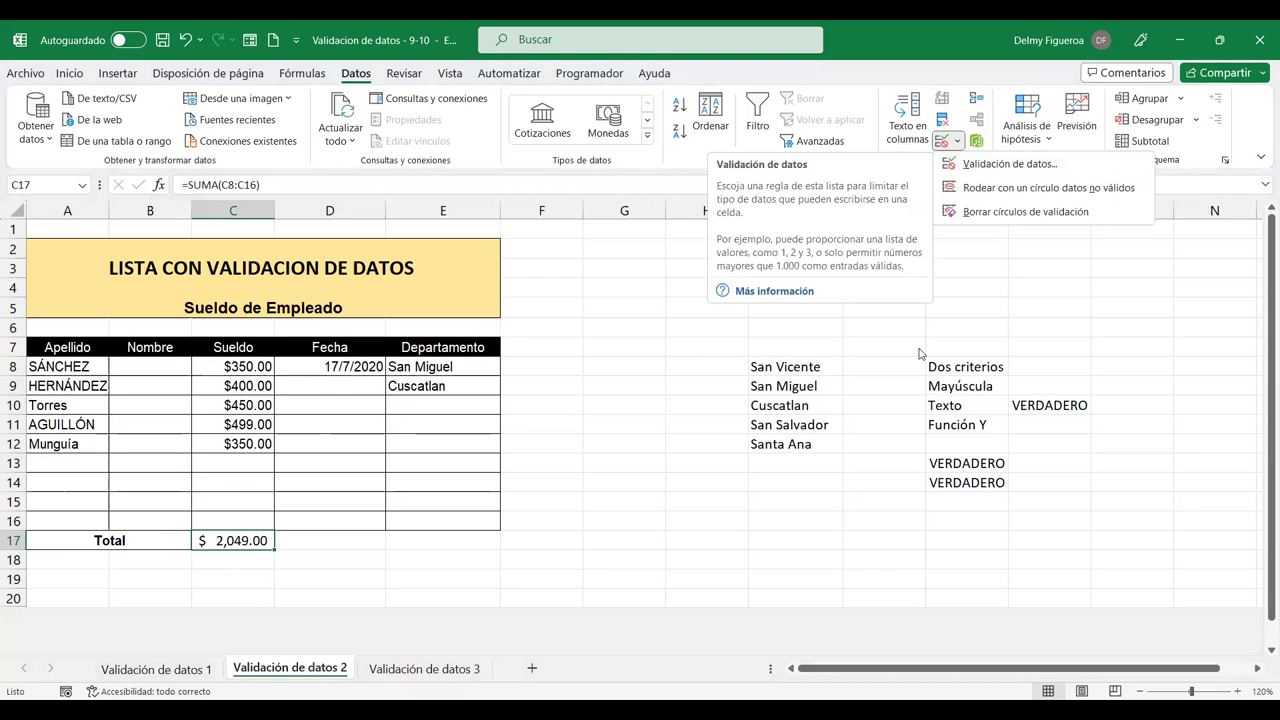
pyautogui.click(240, 258)
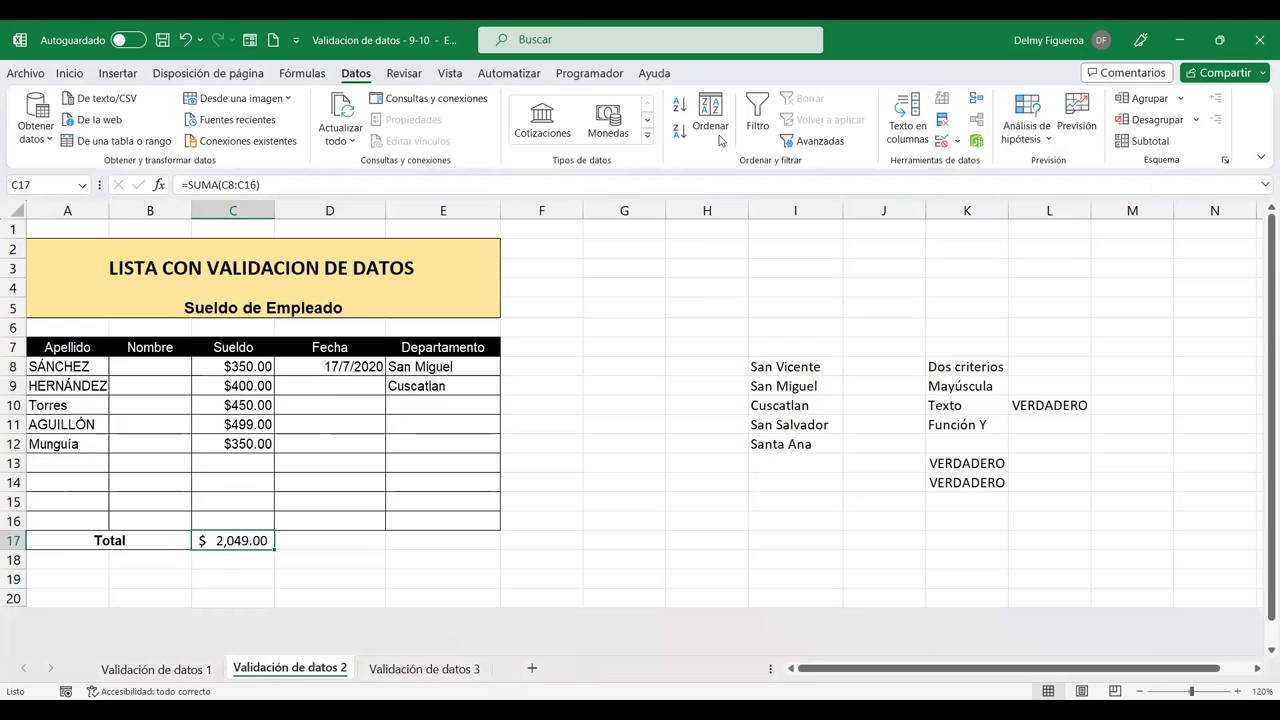
pyautogui.click(943, 145)
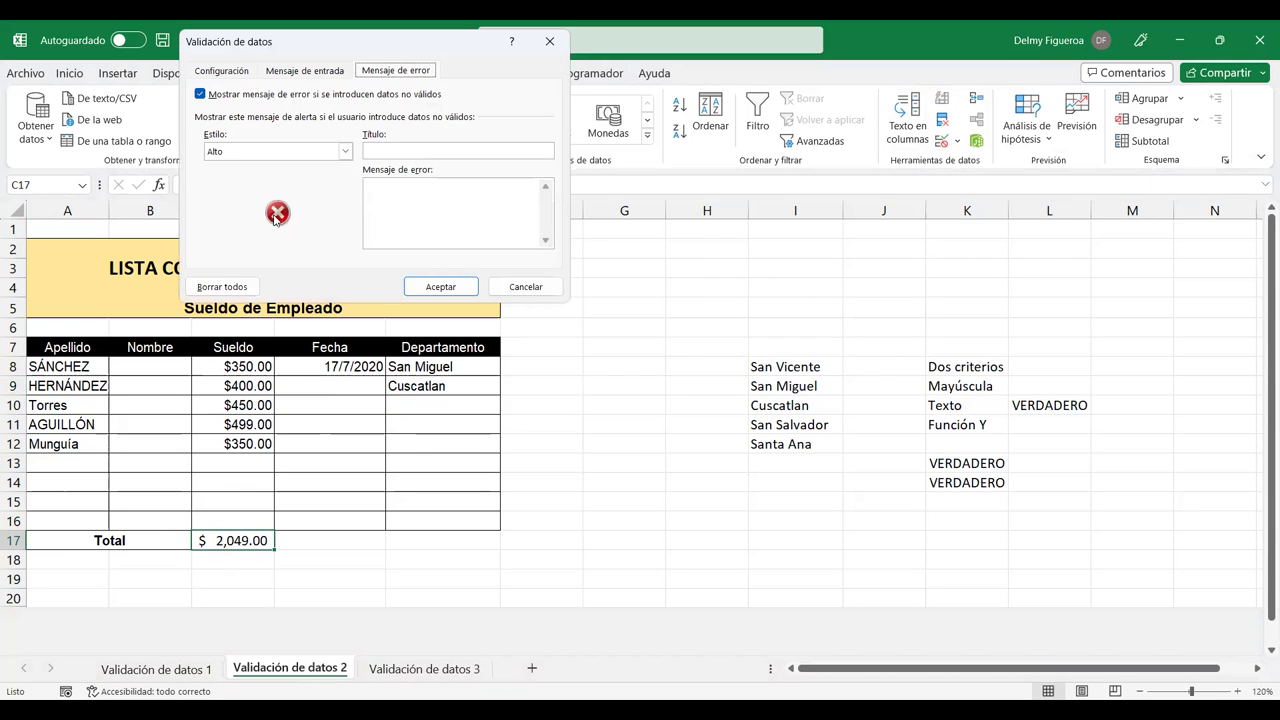
pyautogui.click(236, 74)
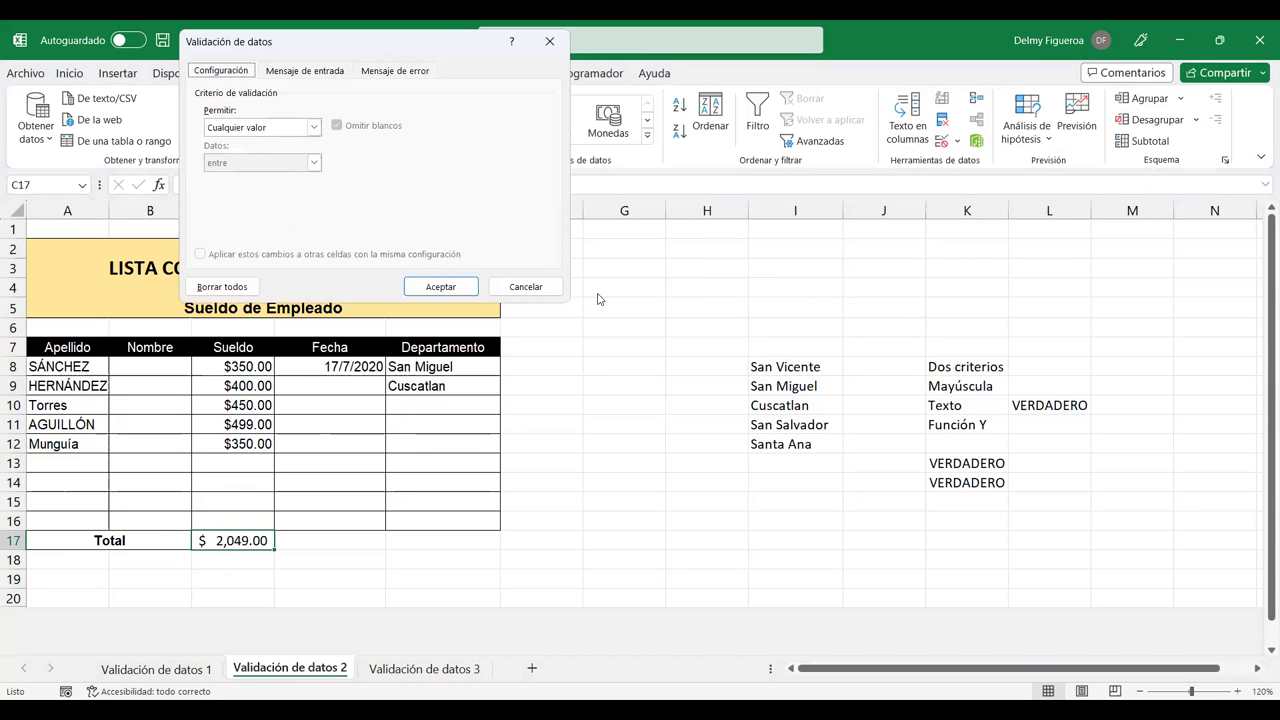
pyautogui.click(526, 287)
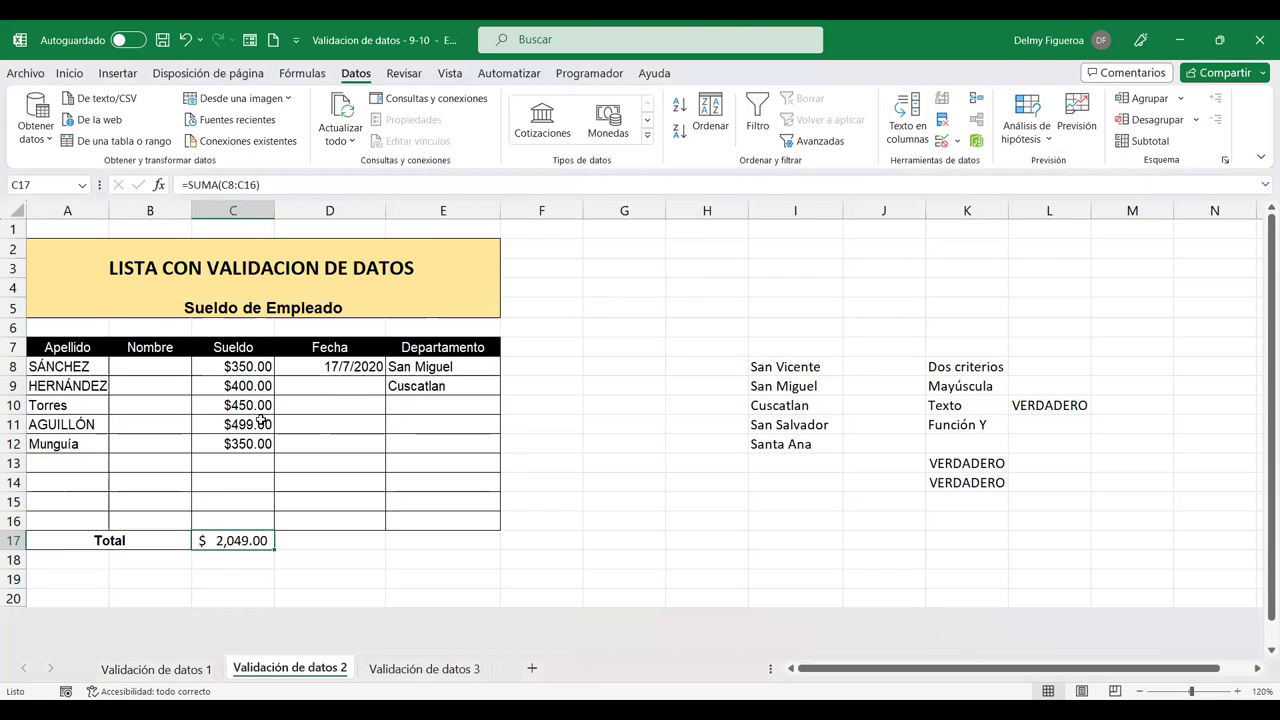
pyautogui.click(232, 464)
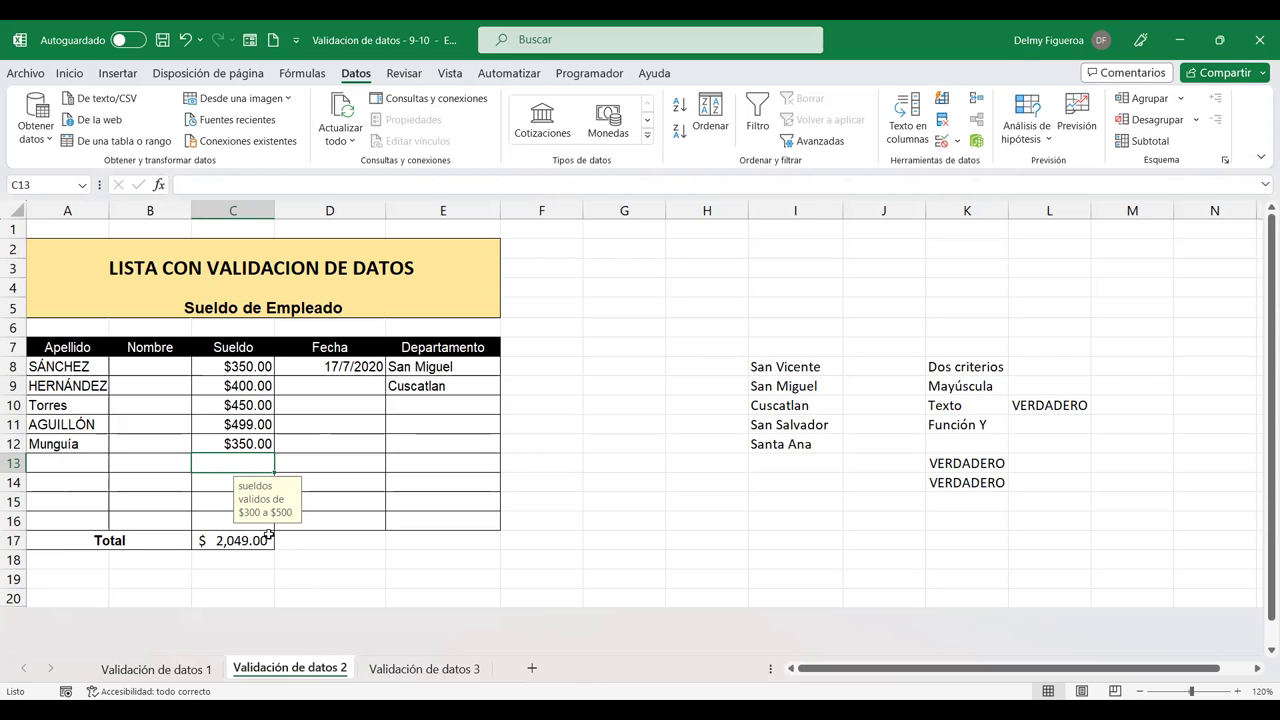
pyautogui.moveTo(224, 364); pyautogui.dragTo(226, 515)
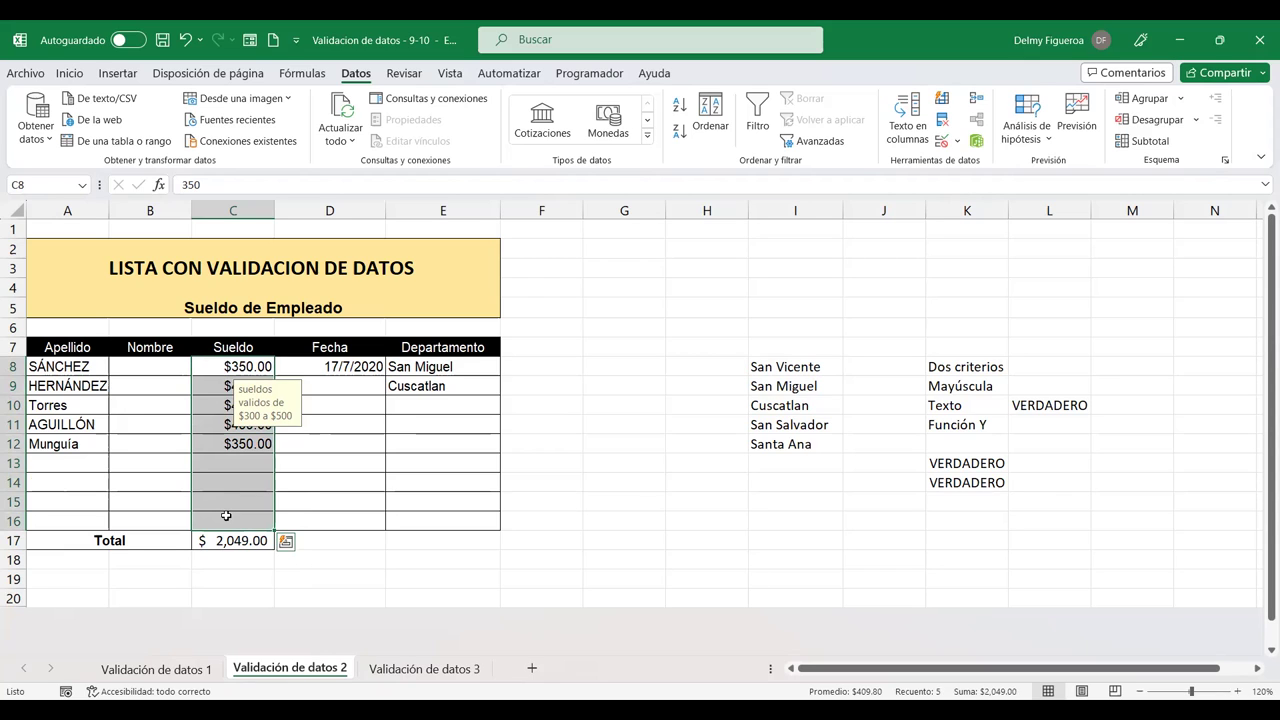
pyautogui.click(84, 367)
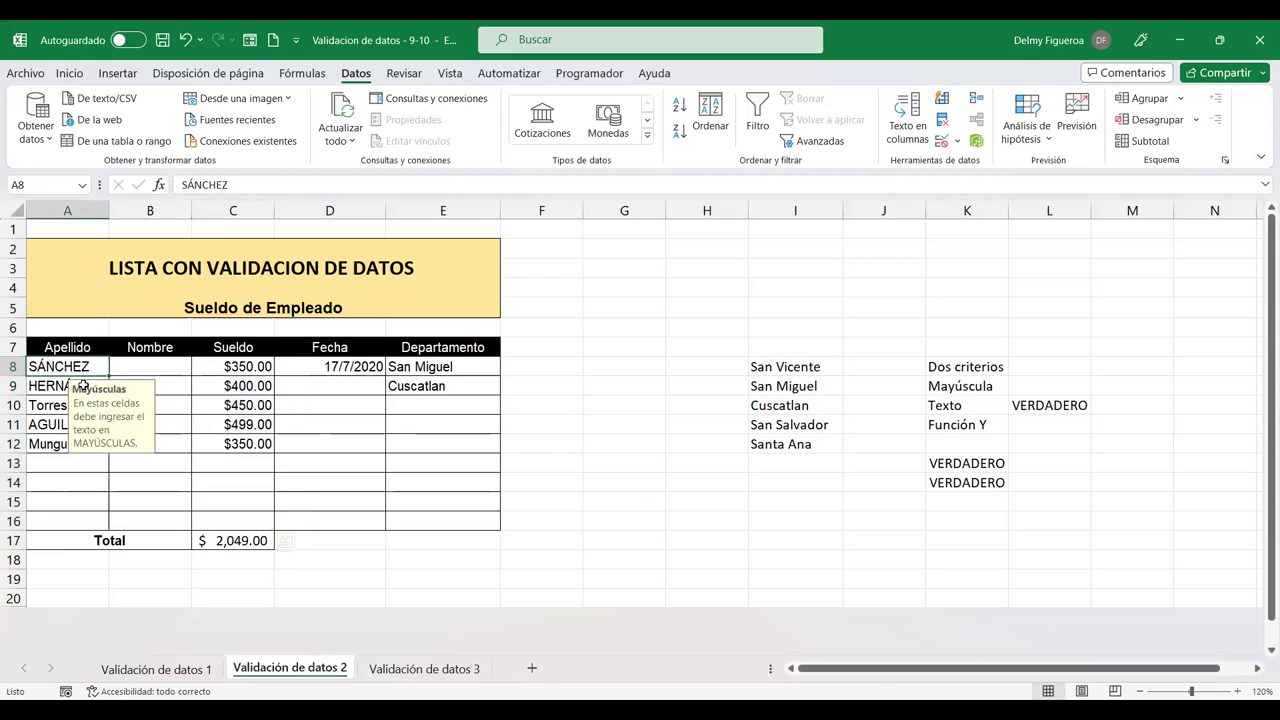
pyautogui.moveTo(84, 386); pyautogui.dragTo(88, 513)
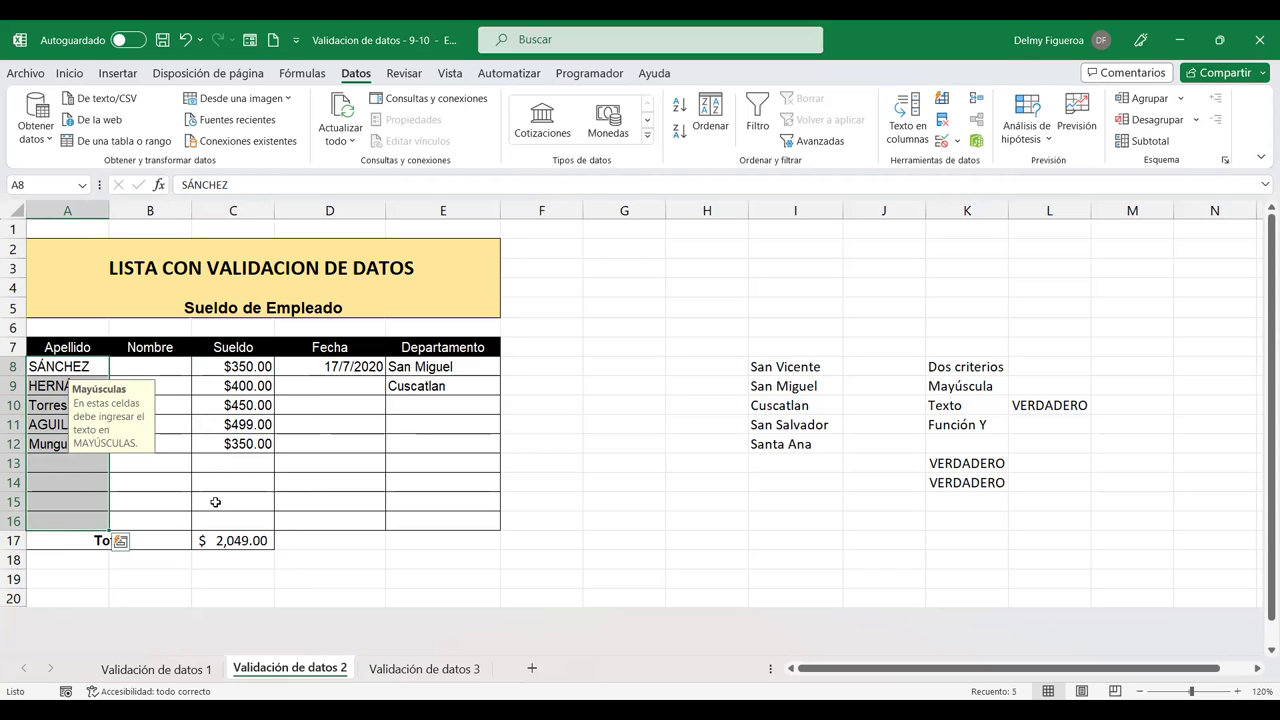
pyautogui.click(217, 502)
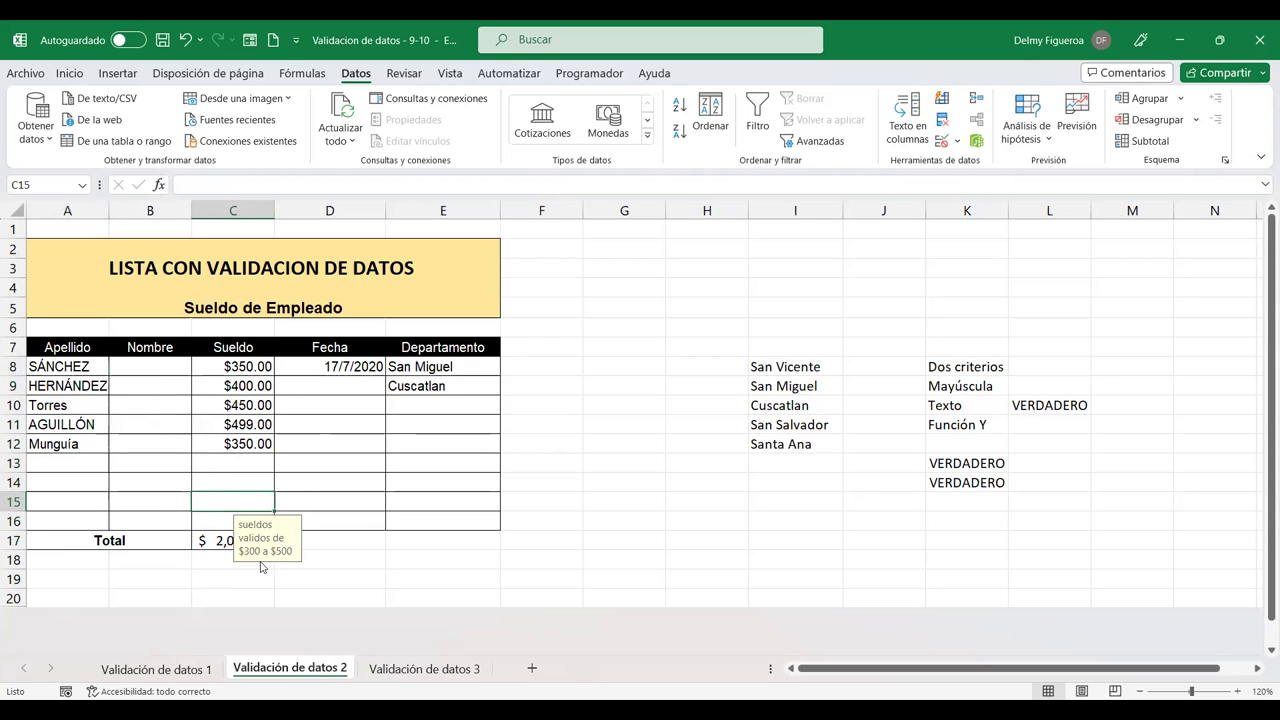
pyautogui.click(613, 446)
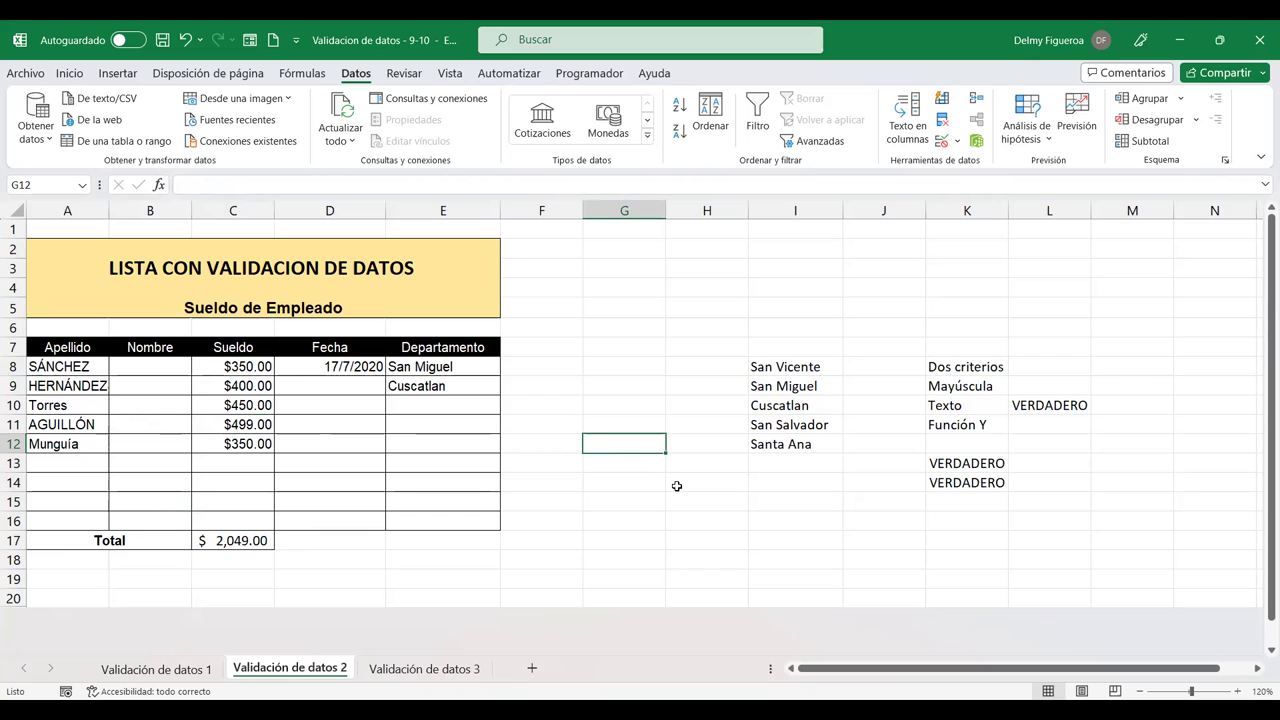
# Enter +9*500 in G12 to get 4500, then review G12 and the C17 total
pyautogui.write('+9*500')
pyautogui.press('Return')
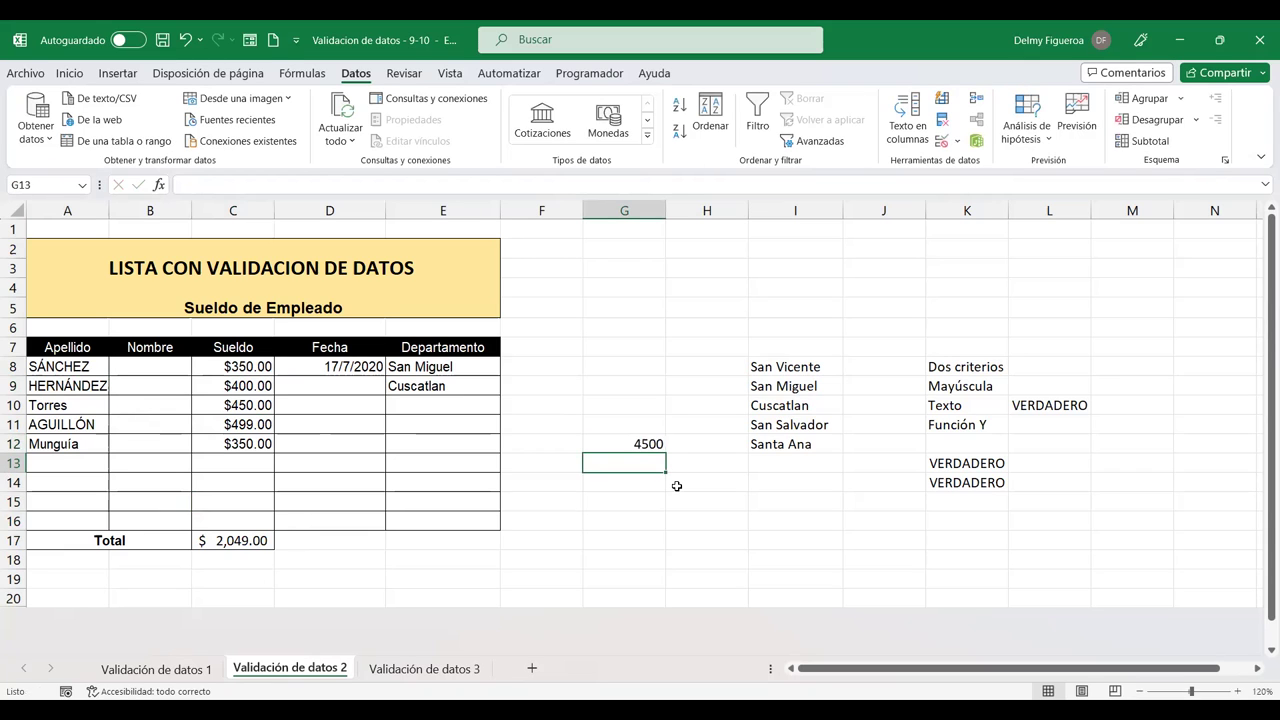
pyautogui.click(634, 441)
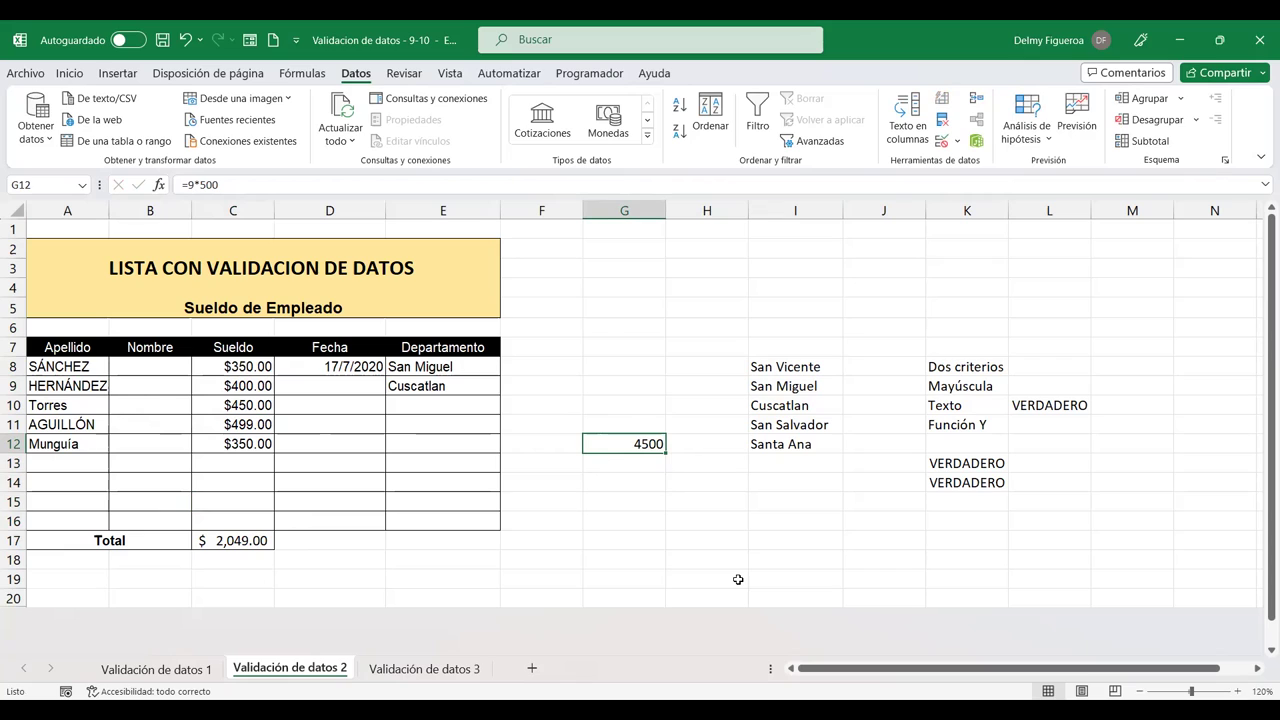
pyautogui.click(241, 540)
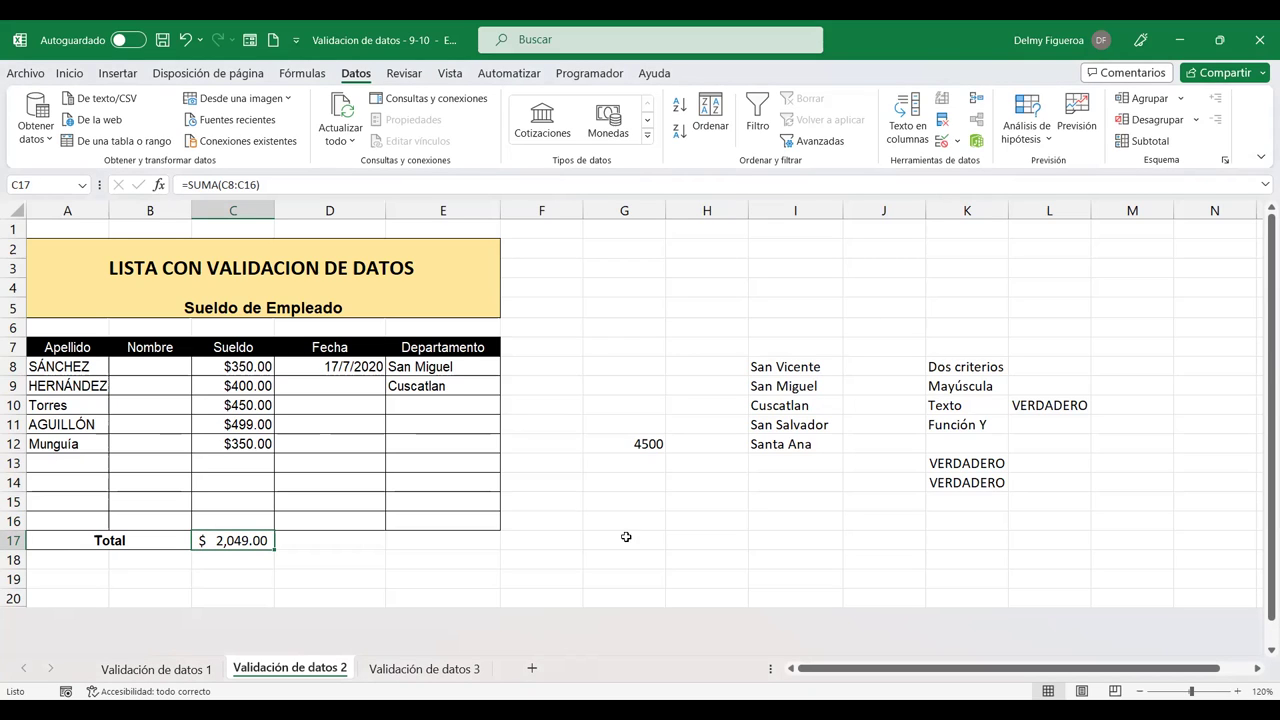
# Try appending <=4500 to the C17 sum formula, then undo back to the plain sum
pyautogui.click(243, 562)
pyautogui.doubleClick(243, 541)
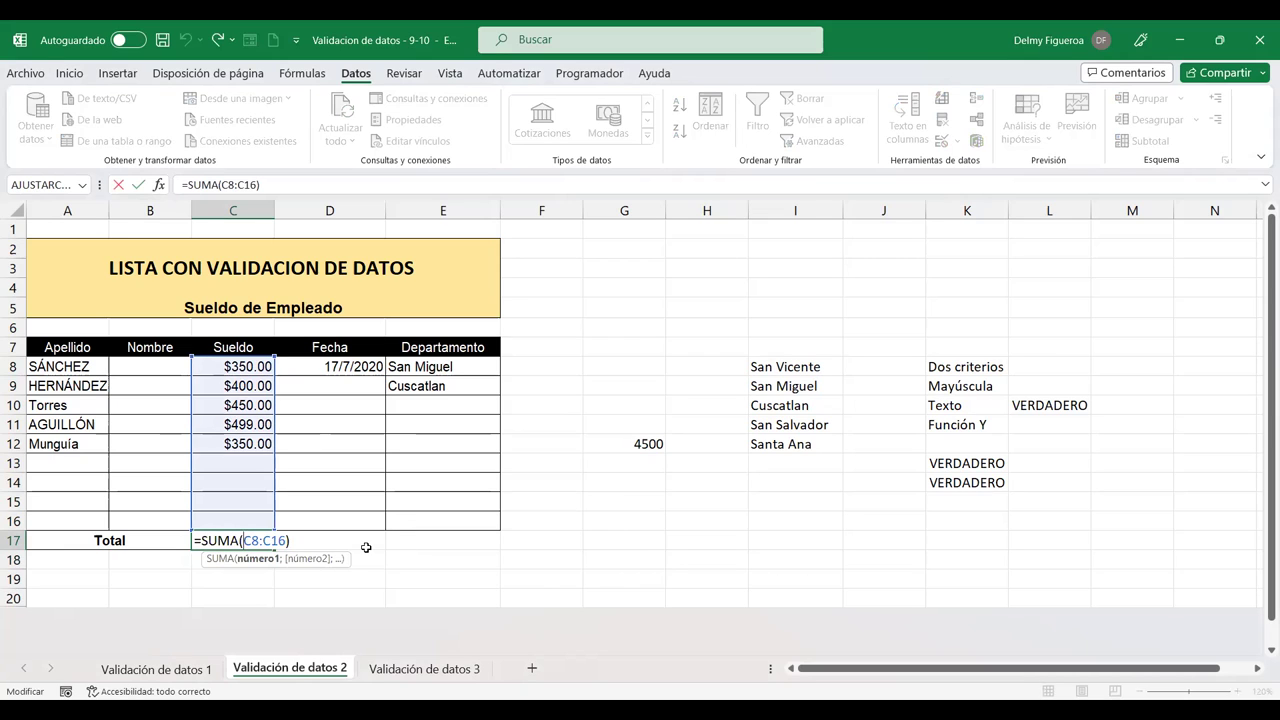
pyautogui.press('Escape')
pyautogui.click(470, 184)
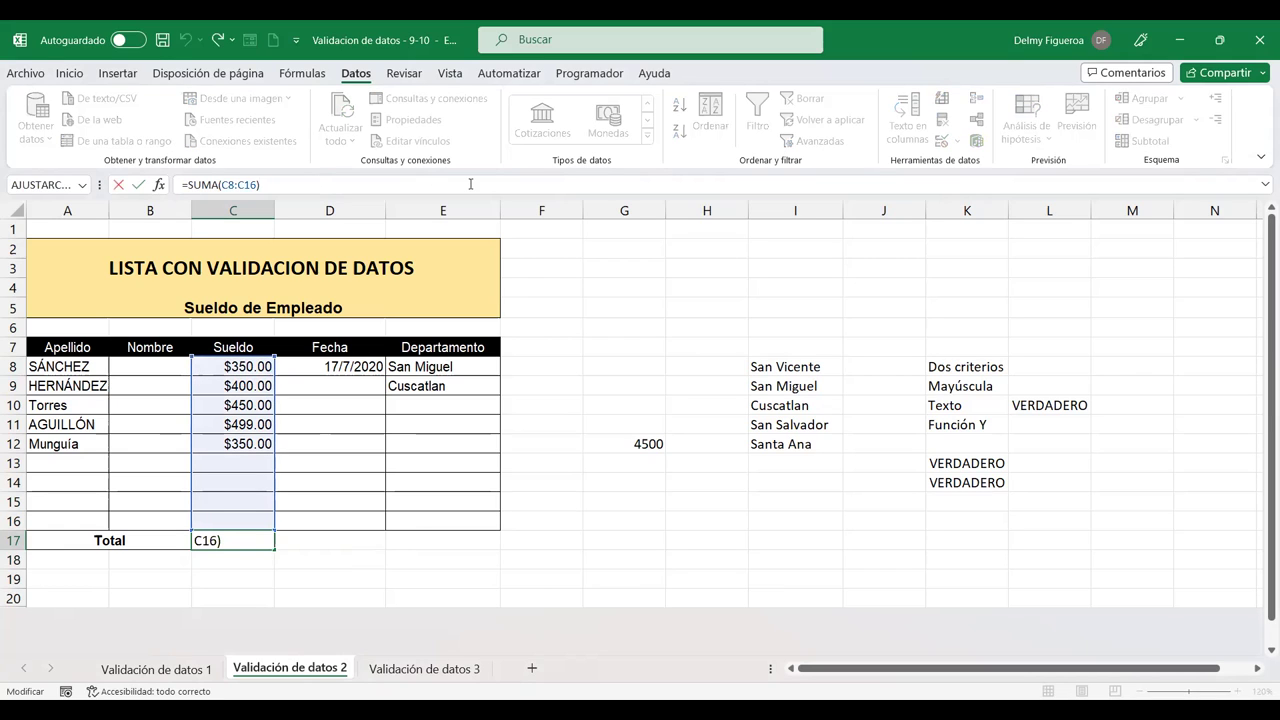
pyautogui.write('<=4500')
pyautogui.press('Return')
pyautogui.press('Up')
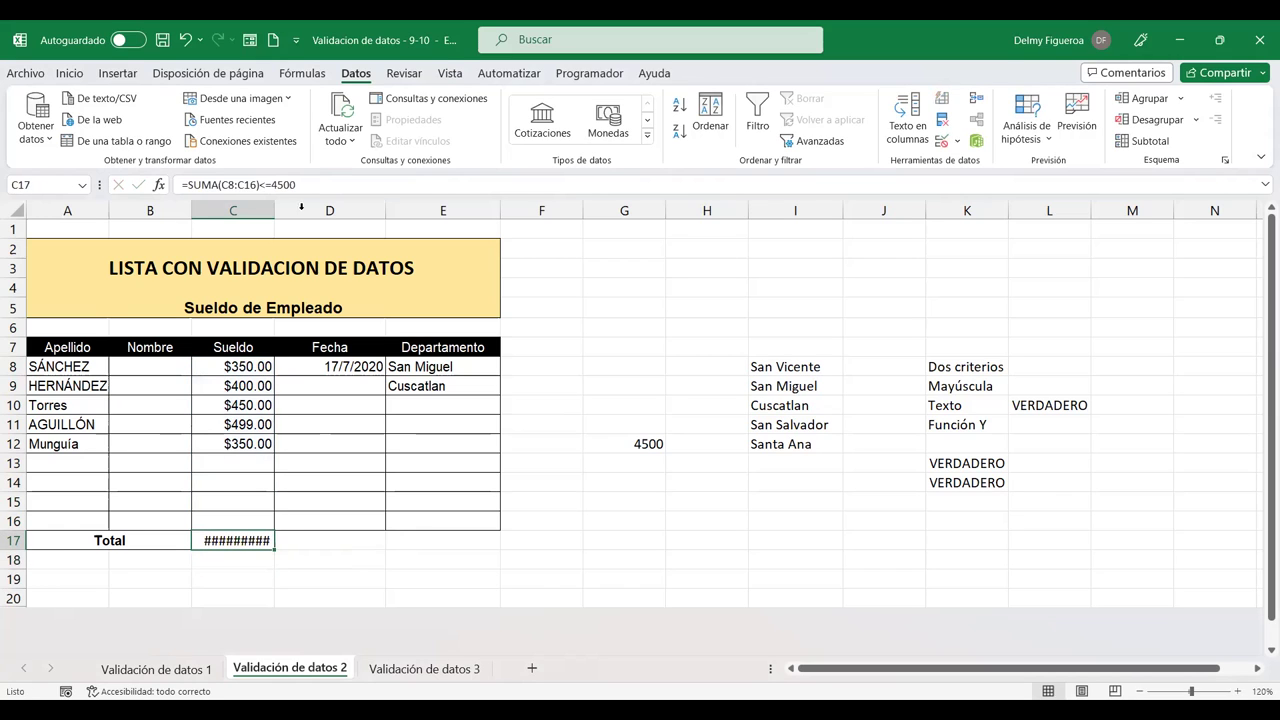
pyautogui.doubleClick(273, 211)
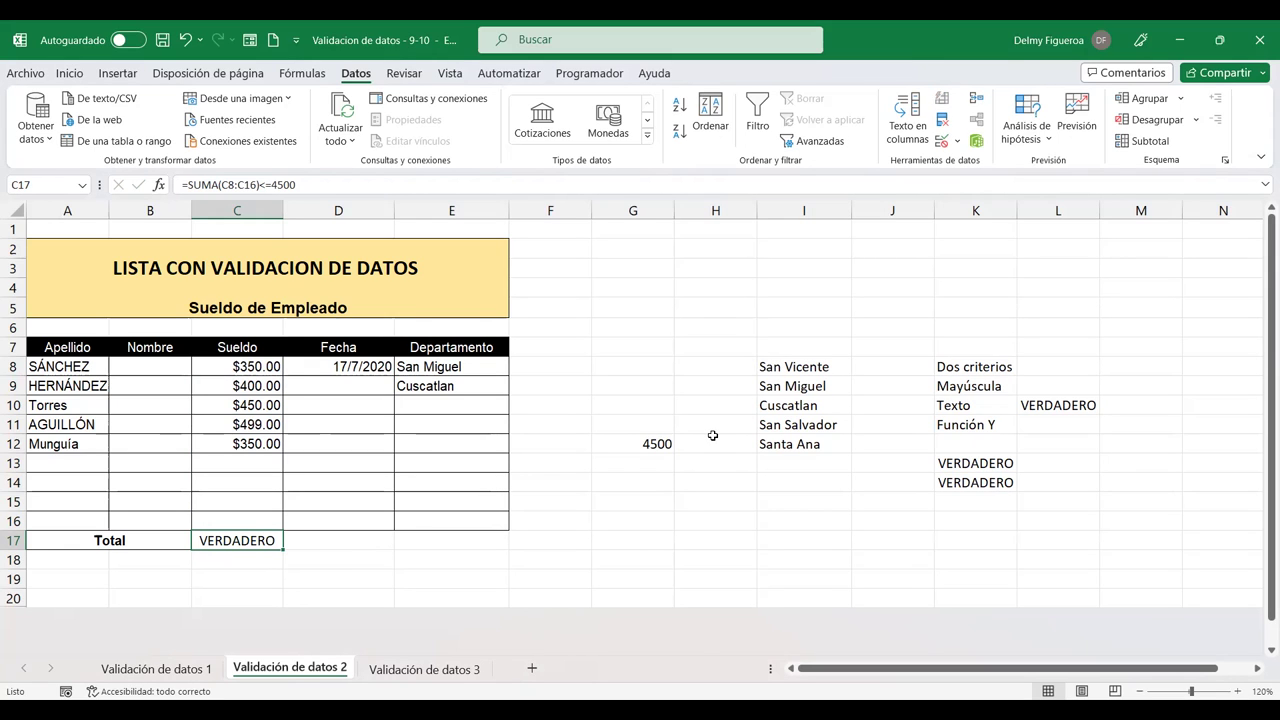
pyautogui.hotkey('ctrl', 'z')
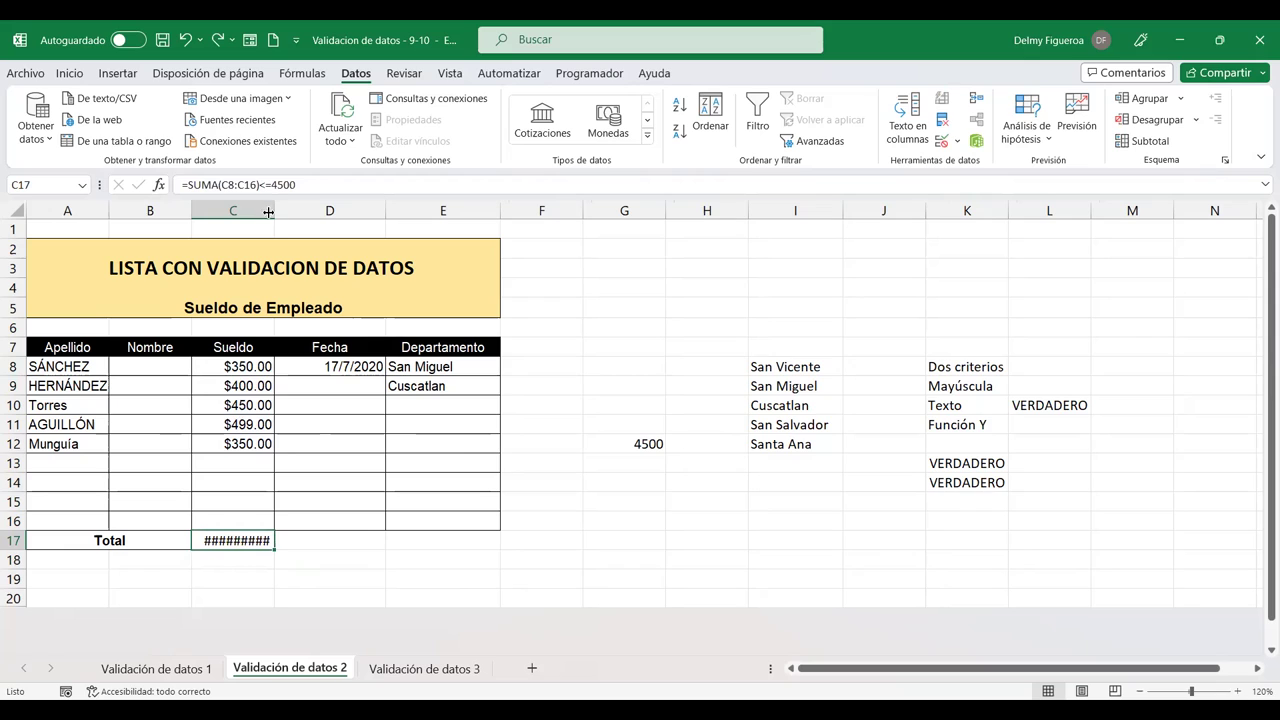
pyautogui.hotkey('ctrl', 'z')
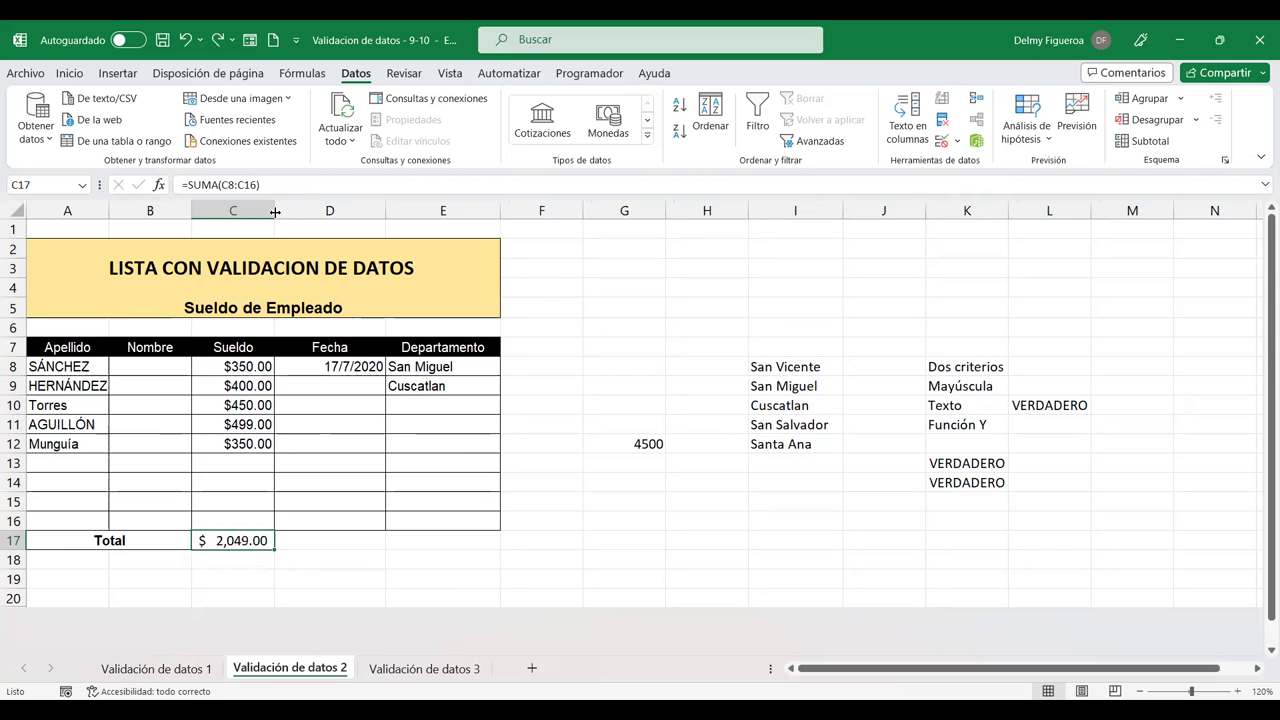
# Put =SUMA(C8:C16)<=4500 in C18 and widen column C to show VERDADERO
pyautogui.click(245, 556)
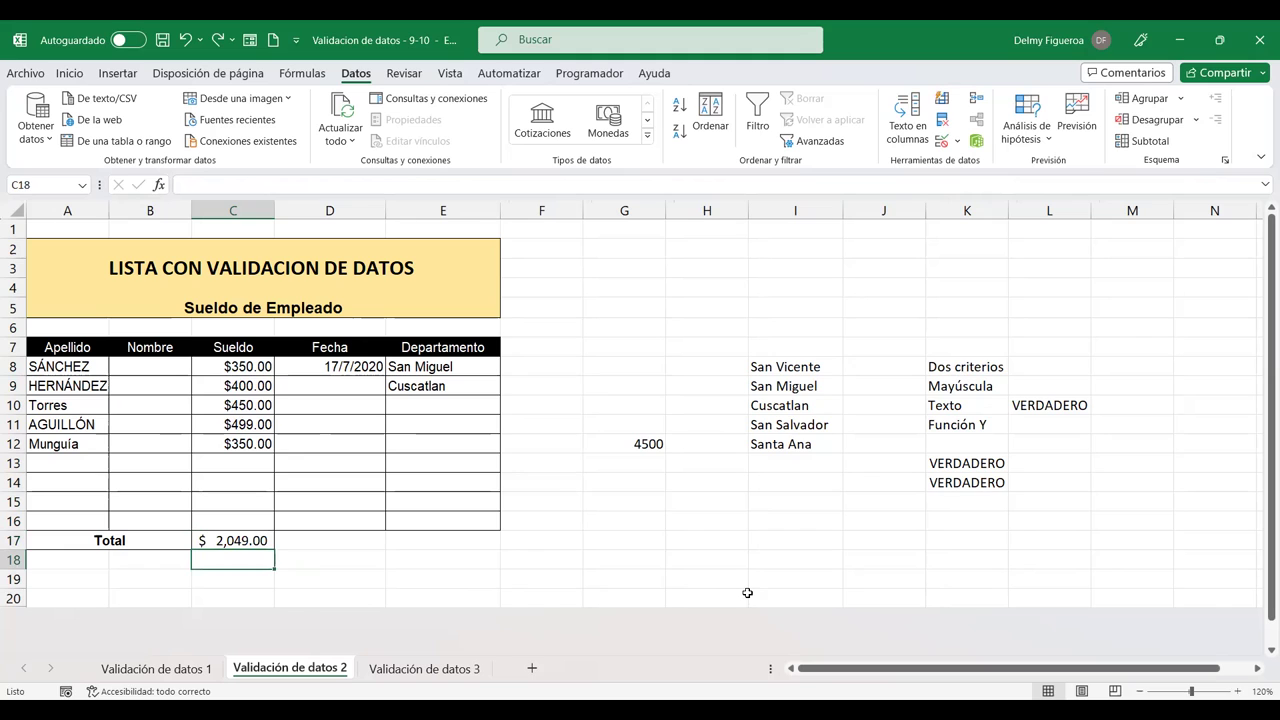
pyautogui.press('Up')
pyautogui.press('F2')
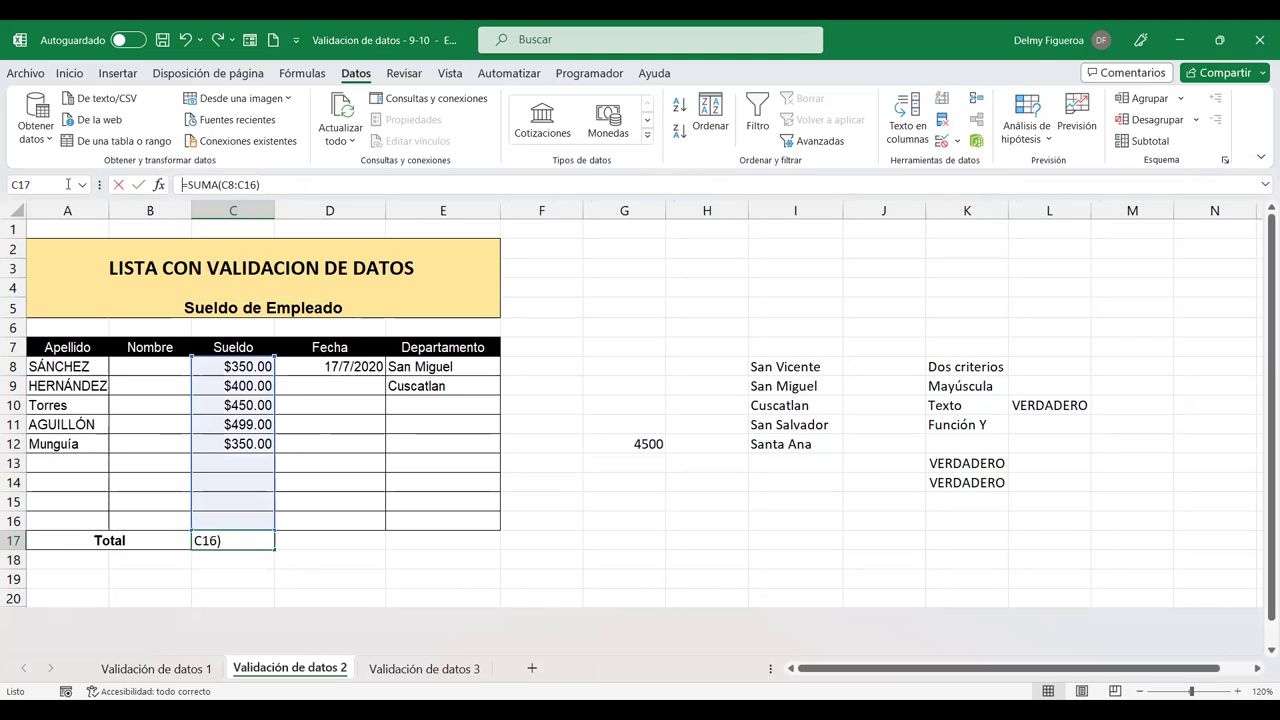
pyautogui.hotkey('shift', 'Home')
pyautogui.hotkey('ctrl', 'c')
pyautogui.press('Return')
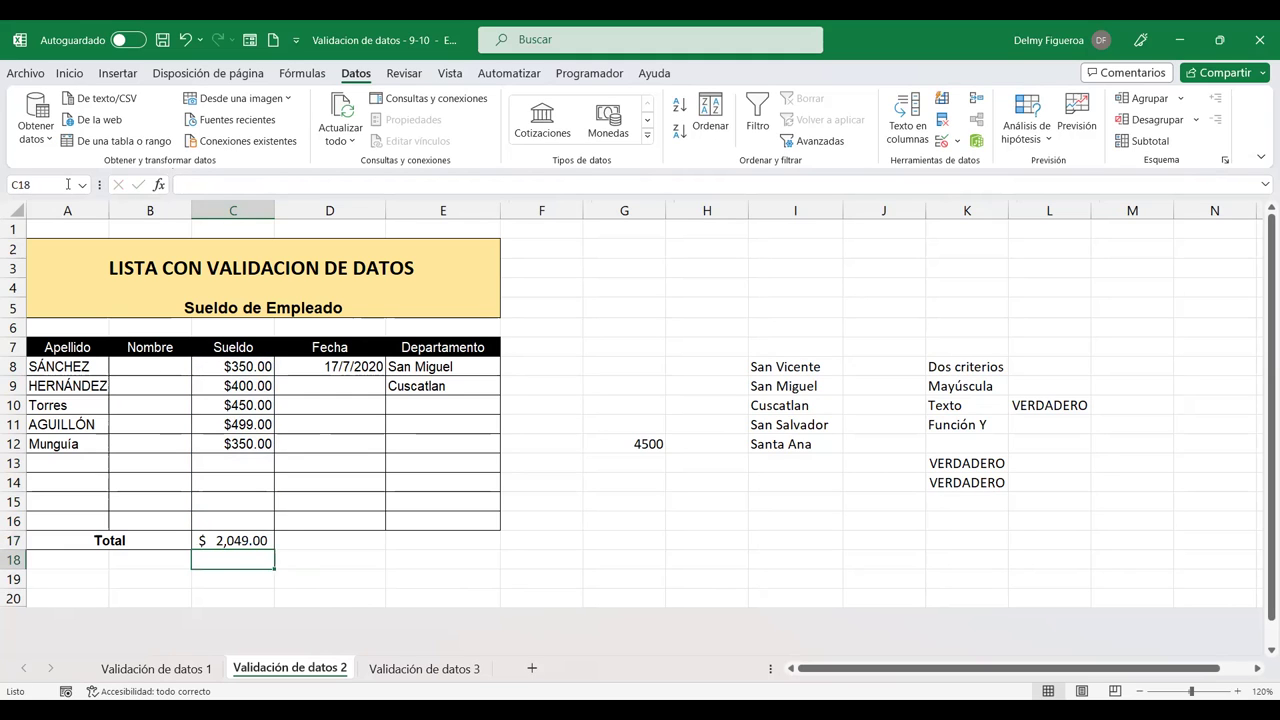
pyautogui.hotkey('ctrl', 'v')
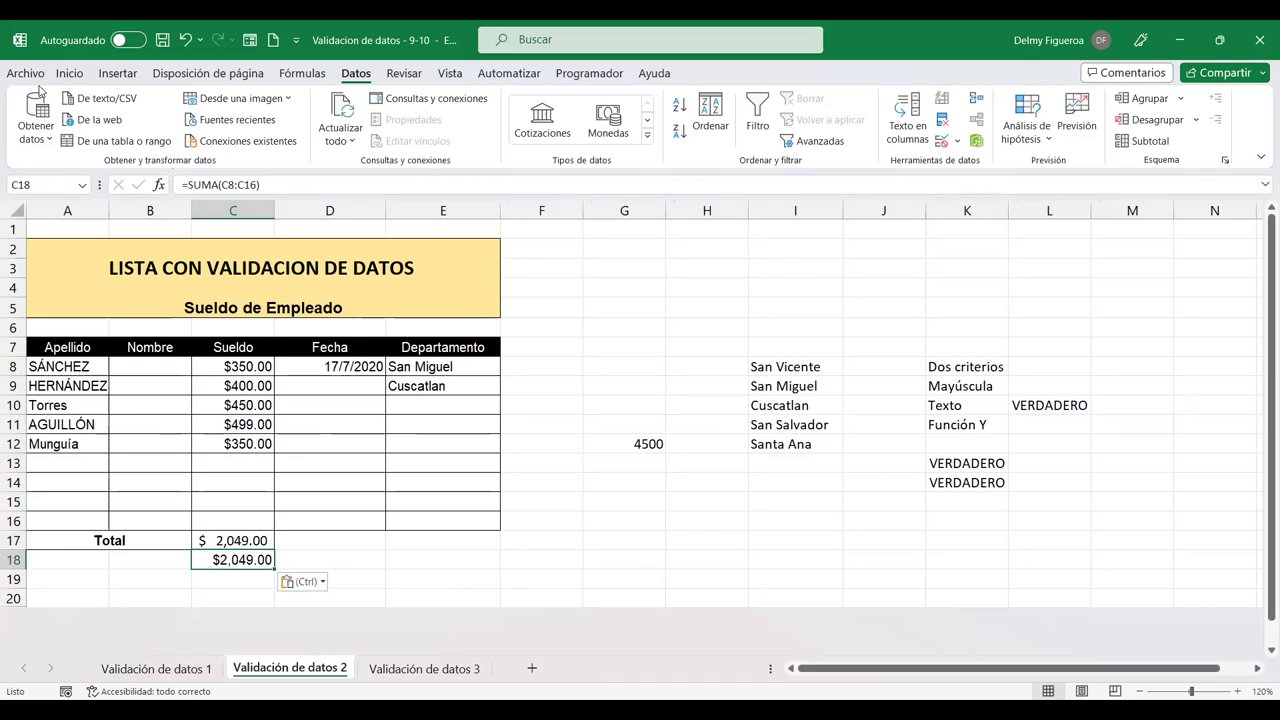
pyautogui.click(446, 185)
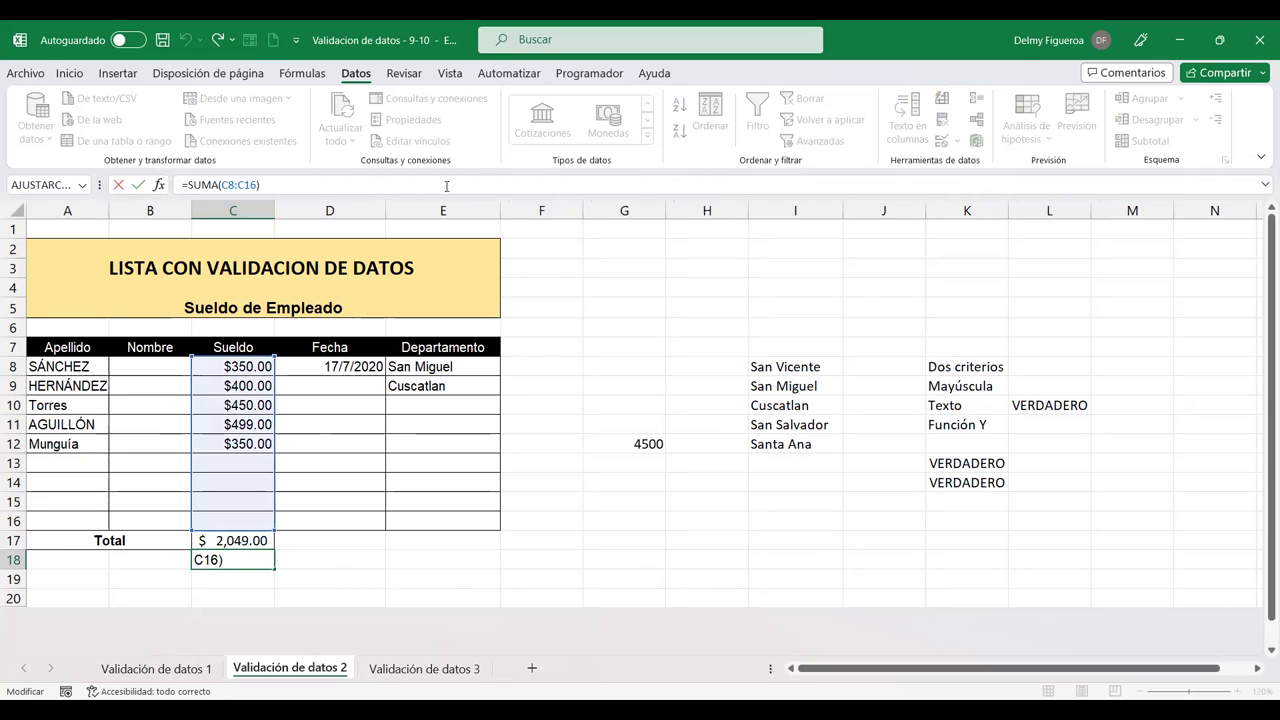
pyautogui.write('<')
pyautogui.write('=4500')
pyautogui.press('Return')
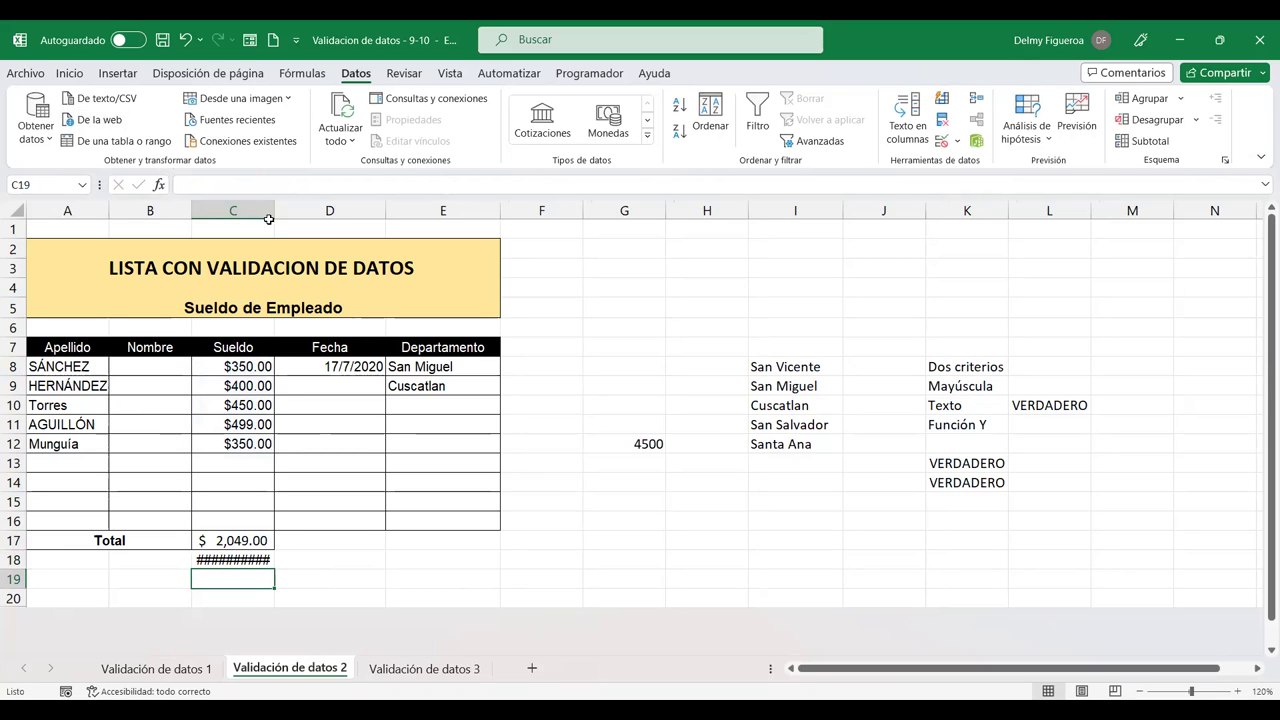
pyautogui.doubleClick(275, 210)
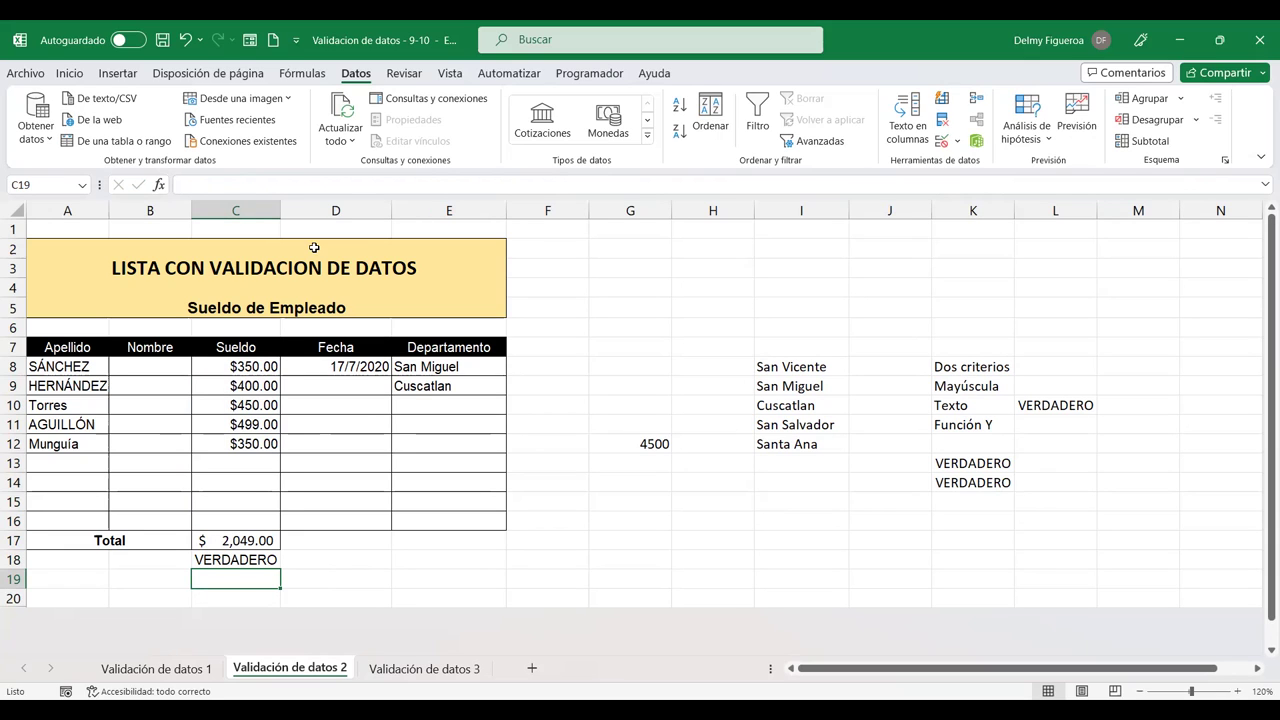
# Review the C17 total formula and the C18 check formula
pyautogui.click(255, 537)
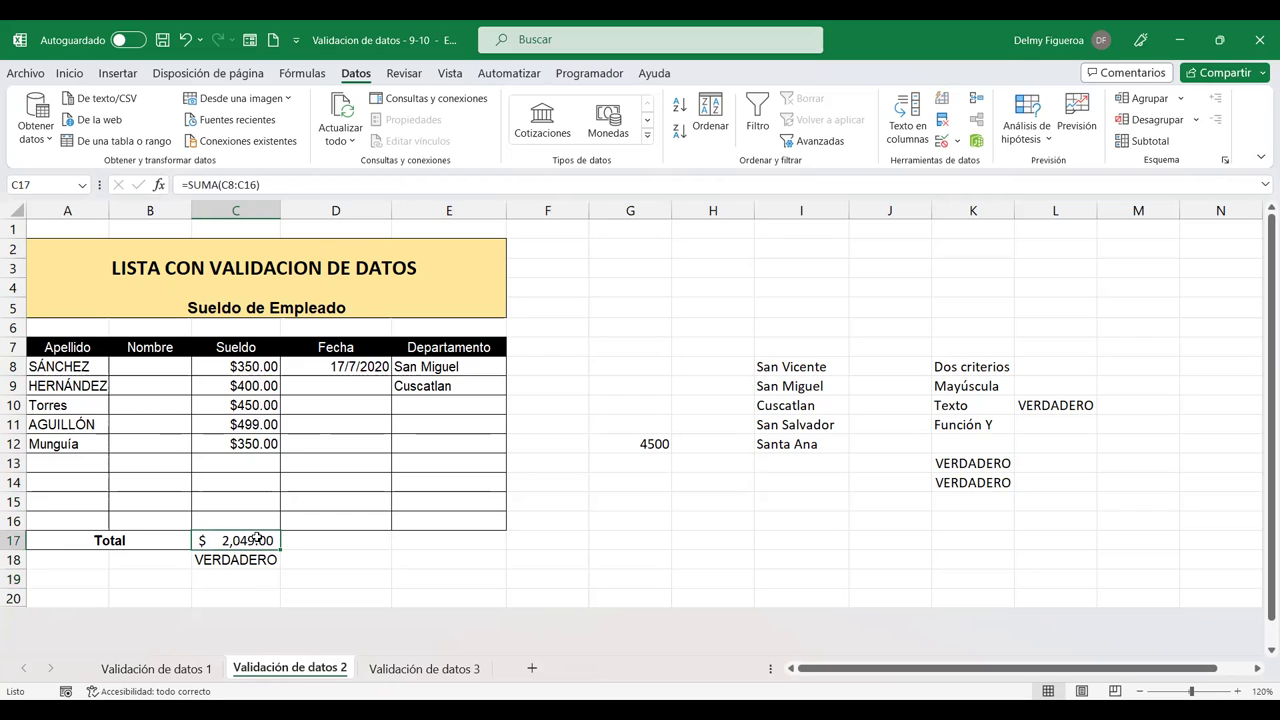
pyautogui.click(258, 562)
pyautogui.doubleClick(258, 562)
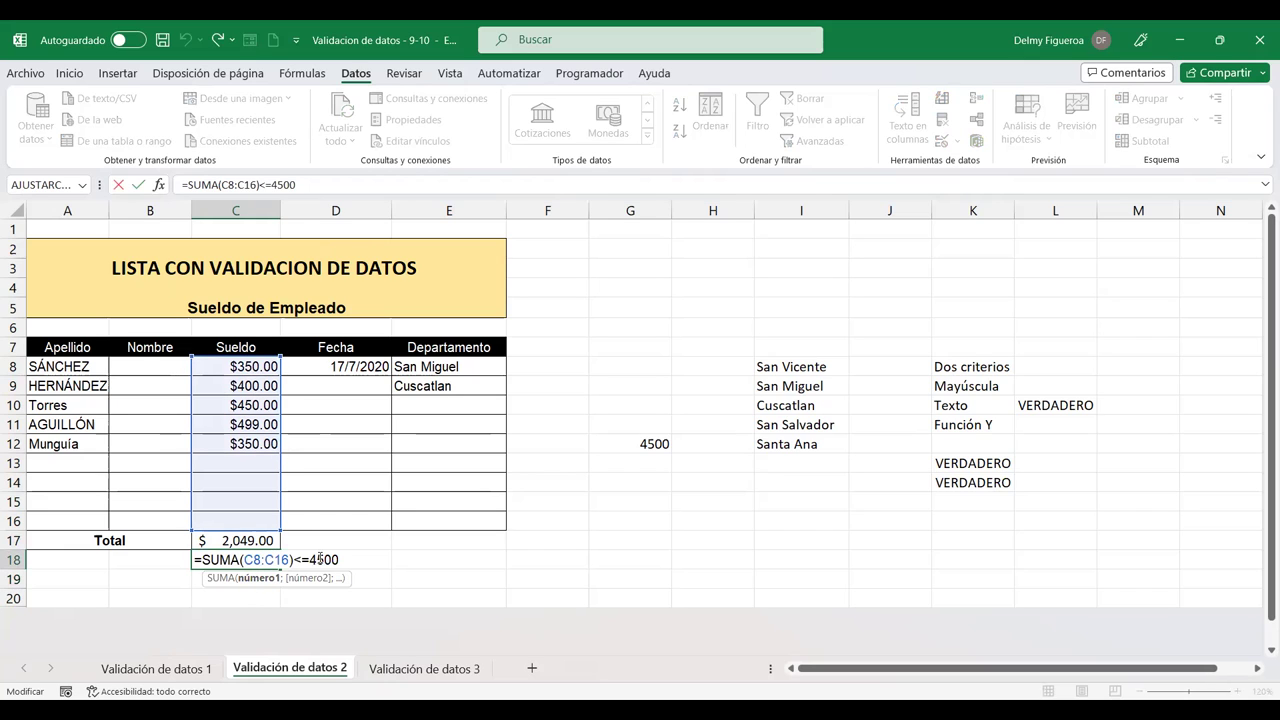
pyautogui.press('Return')
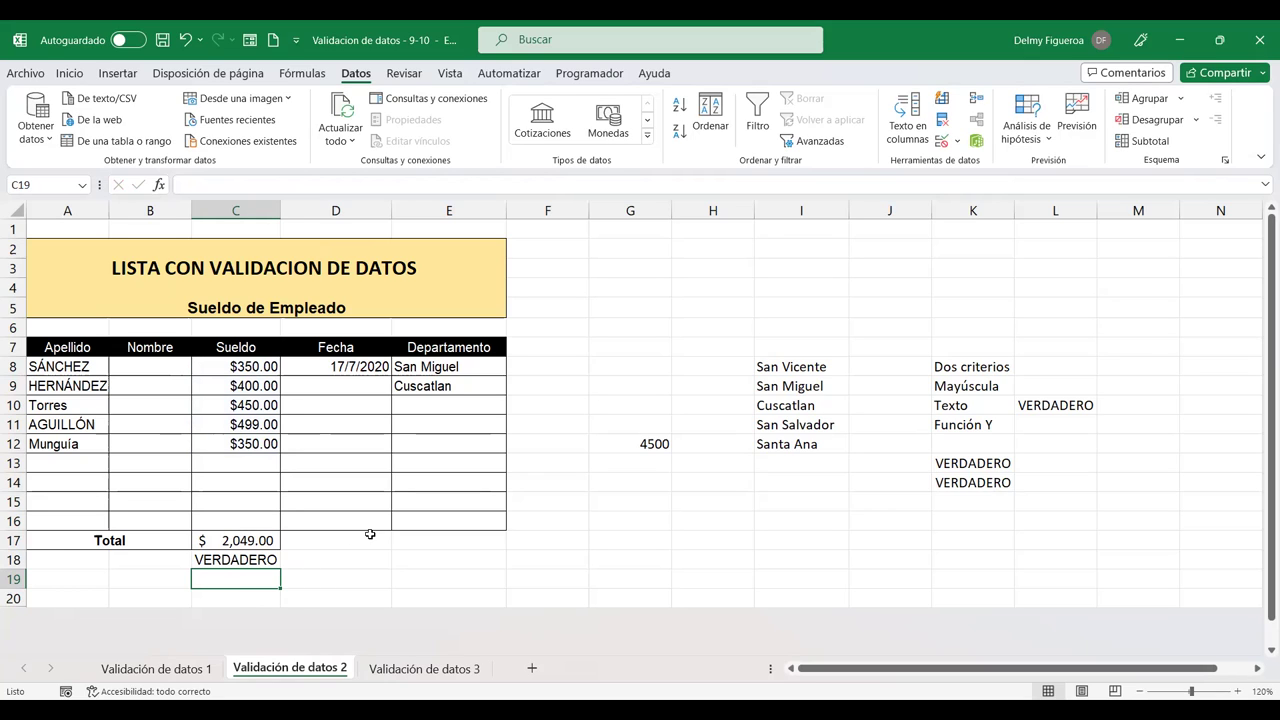
# Add PERALTA in A13, try a 1500 salary in C13, and cancel the rejected entry
pyautogui.click(231, 463)
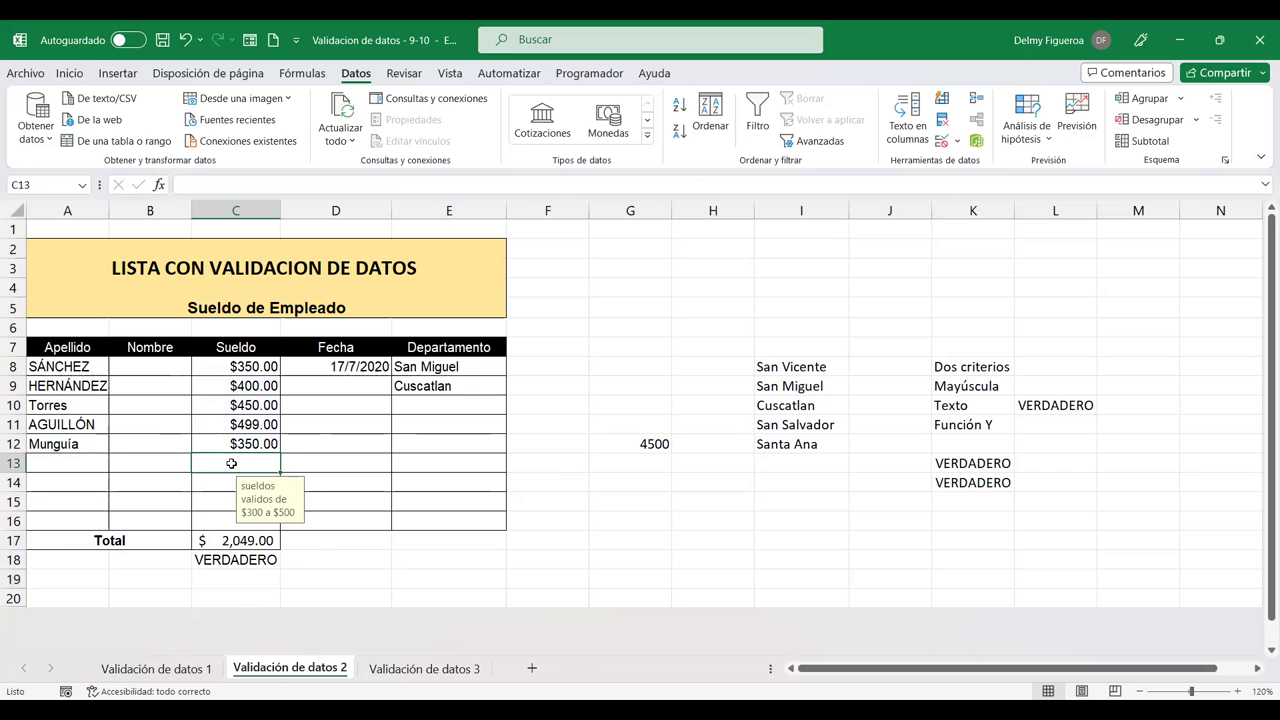
pyautogui.click(89, 460)
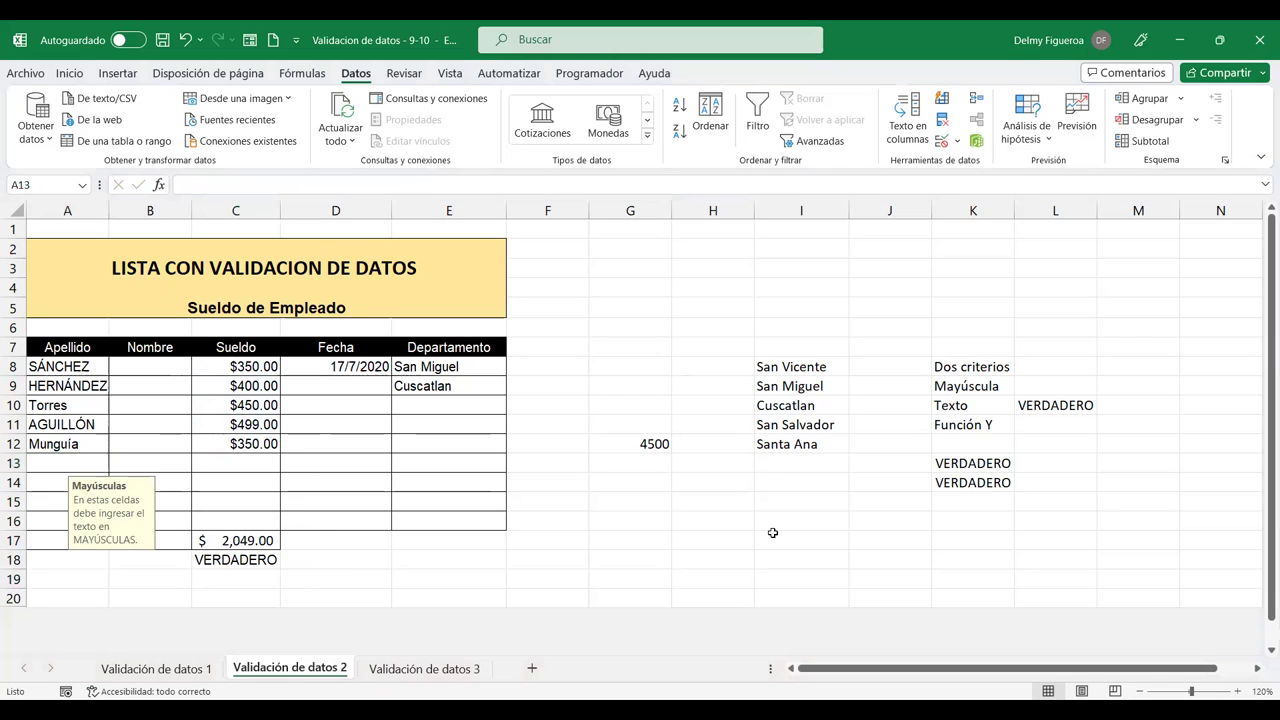
pyautogui.click(84, 463)
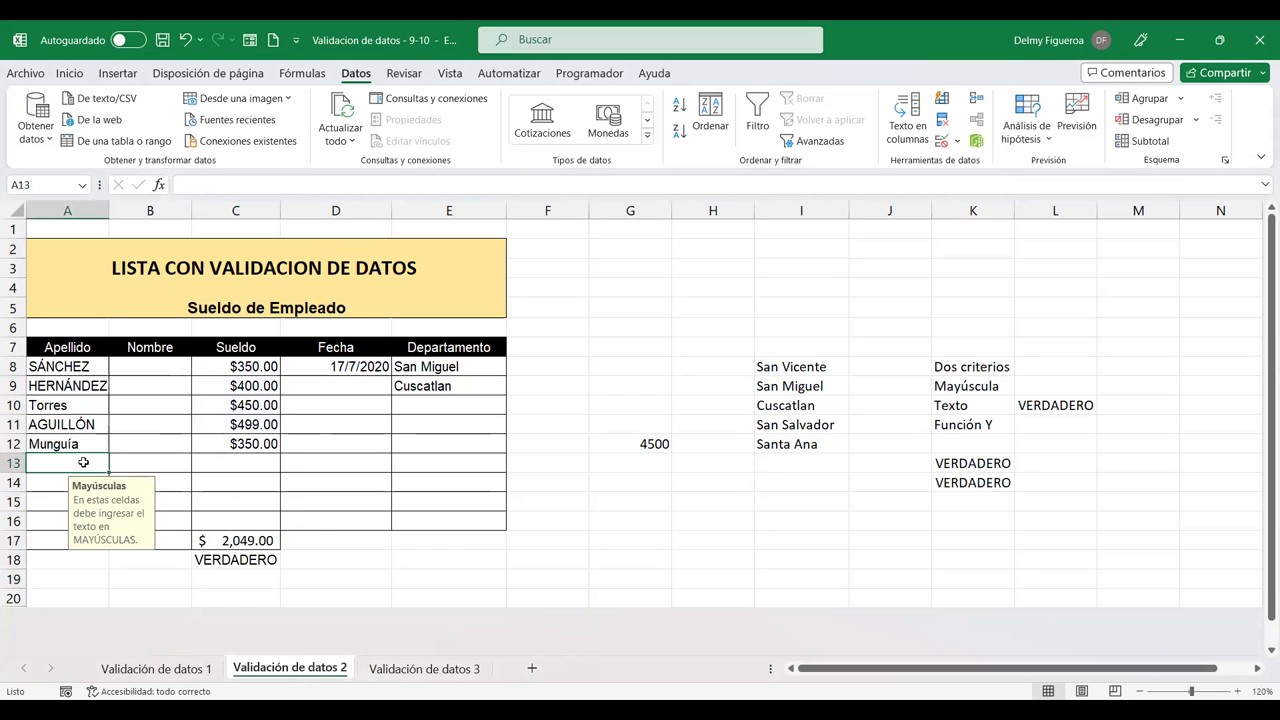
pyautogui.write('PERALTA')
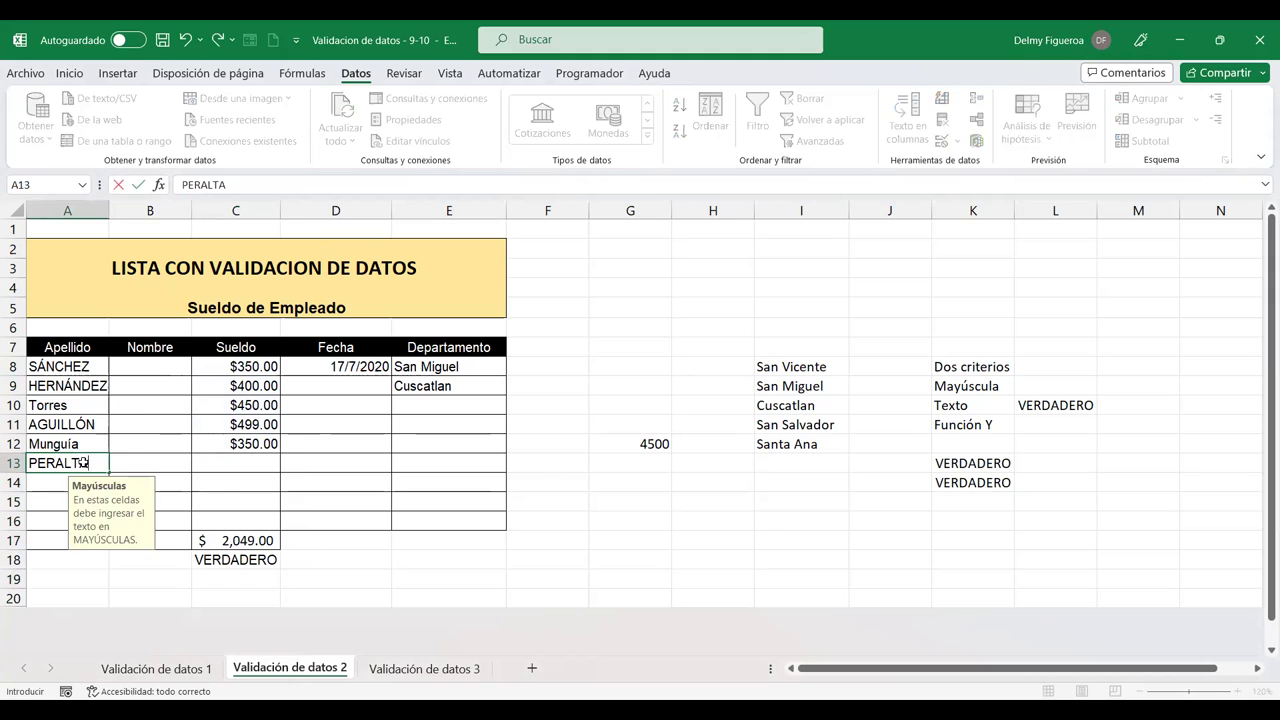
pyautogui.press('Tab')
pyautogui.press('Tab')
pyautogui.write('1500')
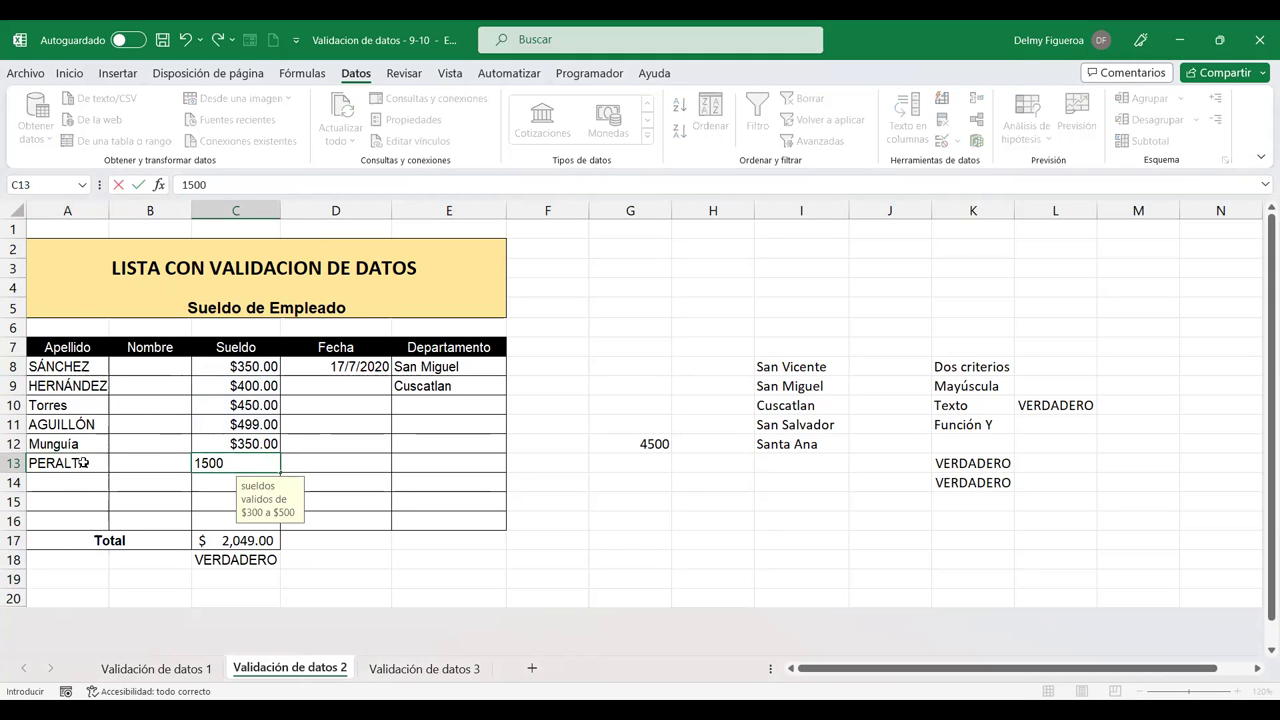
pyautogui.press('Return')
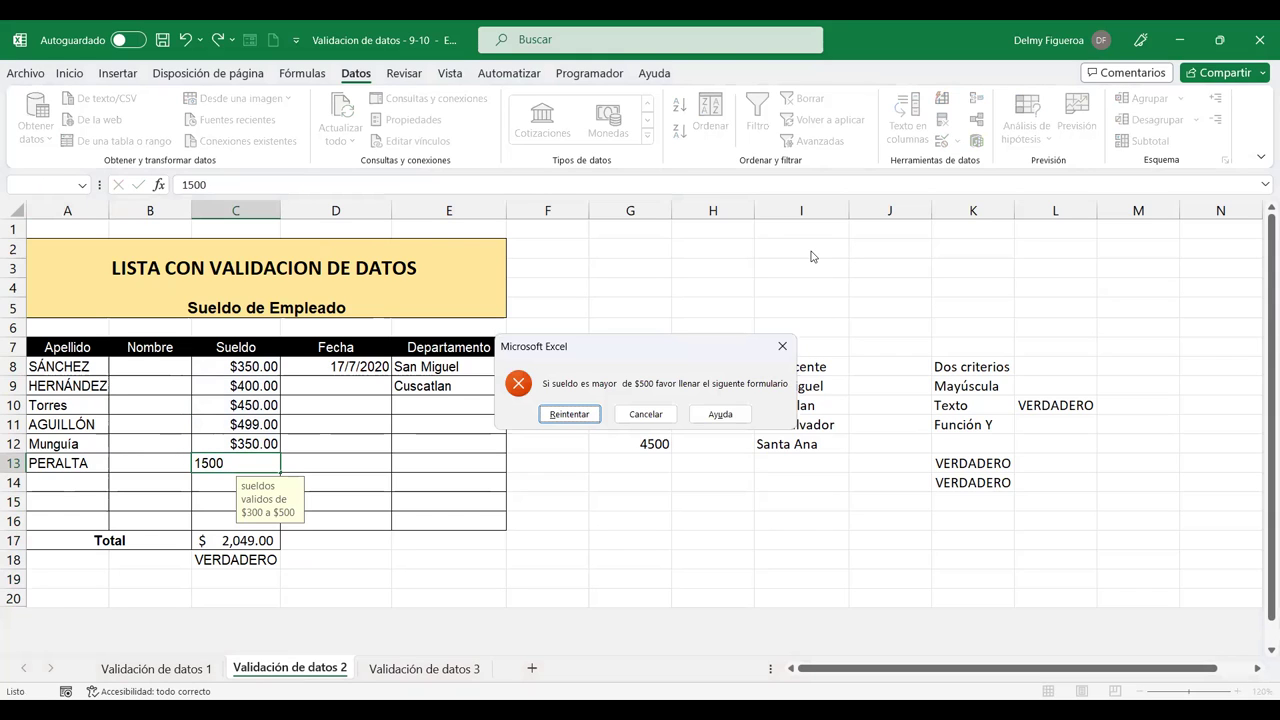
pyautogui.click(781, 347)
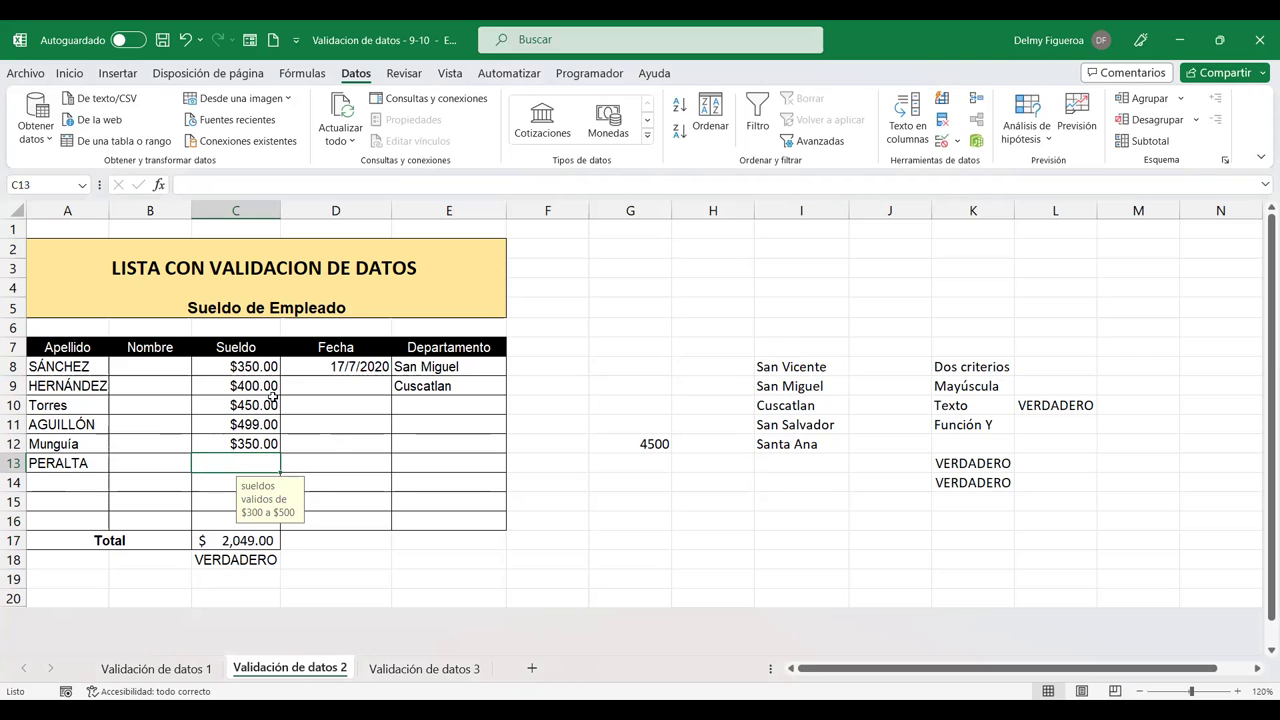
# Change the C8:C16 salary validation's error alert style to Advertencia
pyautogui.moveTo(255, 366); pyautogui.dragTo(250, 516)
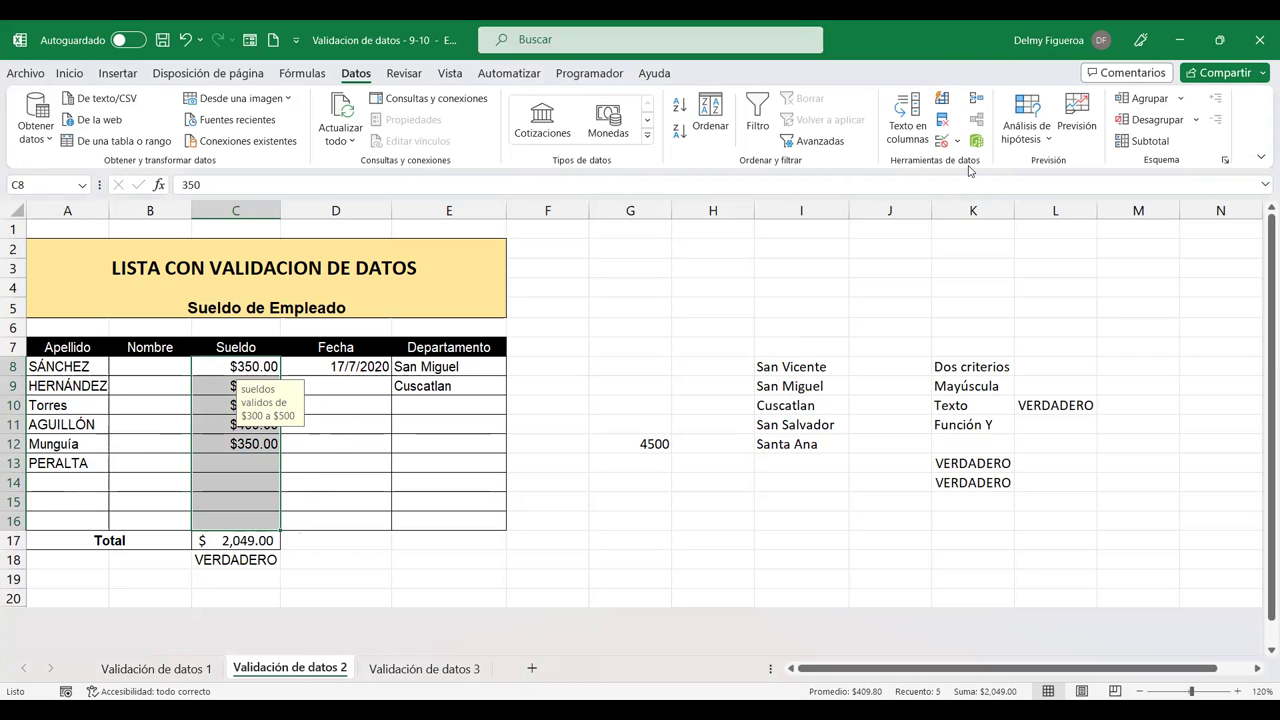
pyautogui.click(945, 143)
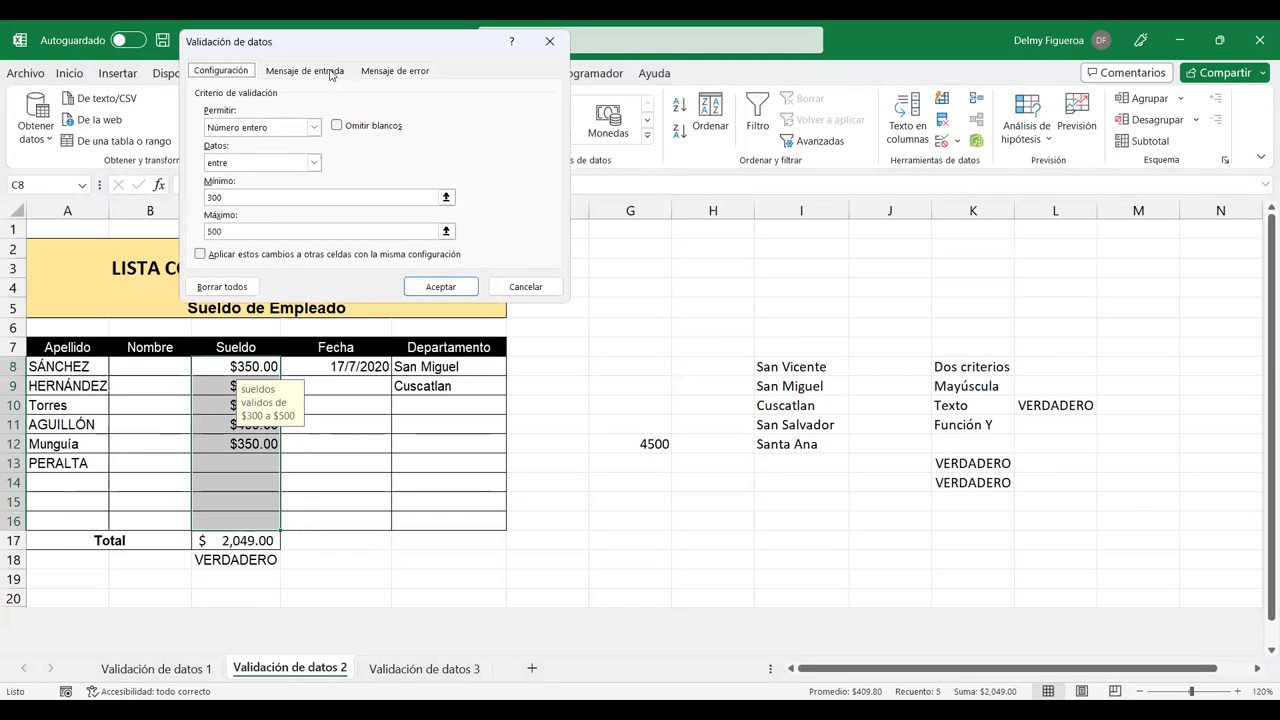
pyautogui.click(328, 72)
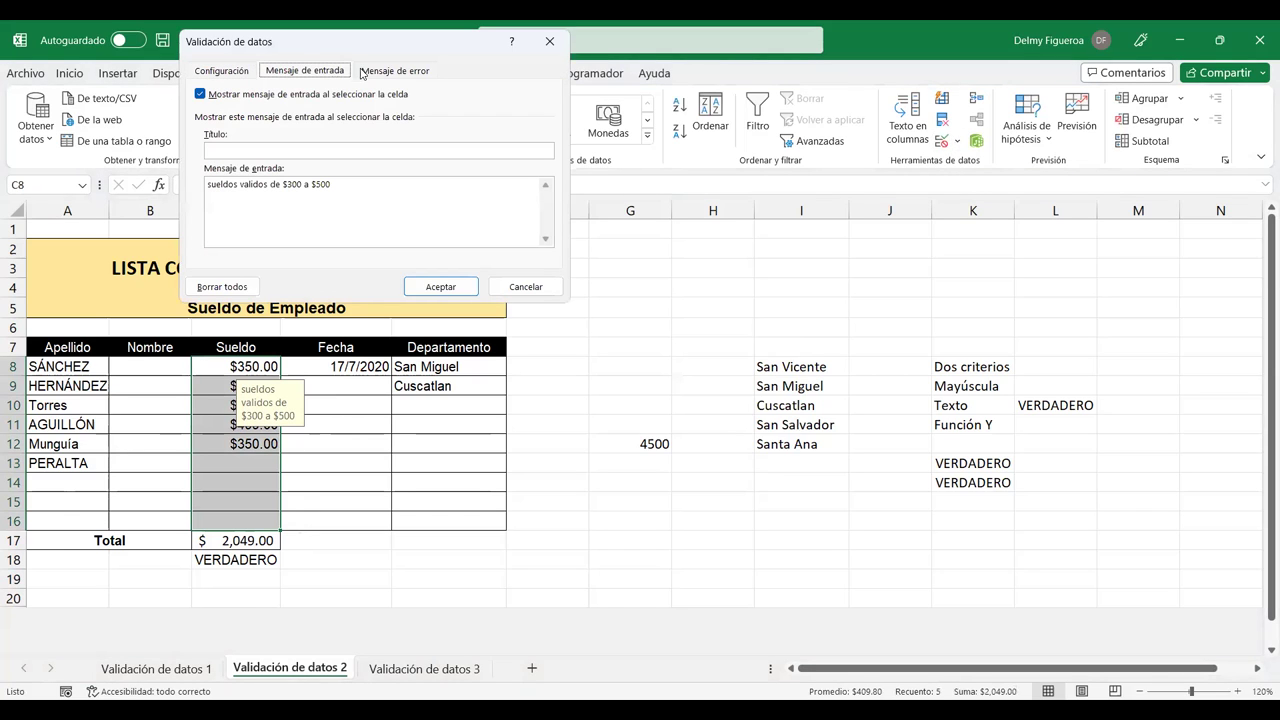
pyautogui.click(370, 72)
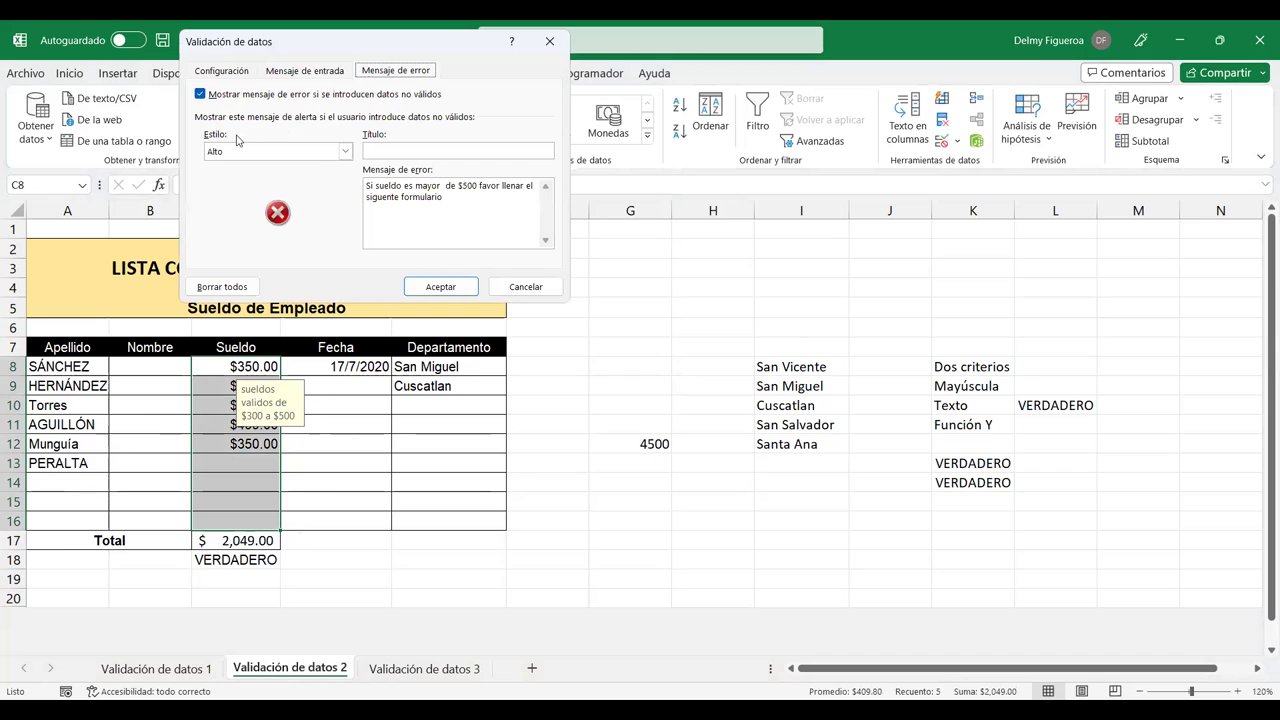
pyautogui.click(345, 155)
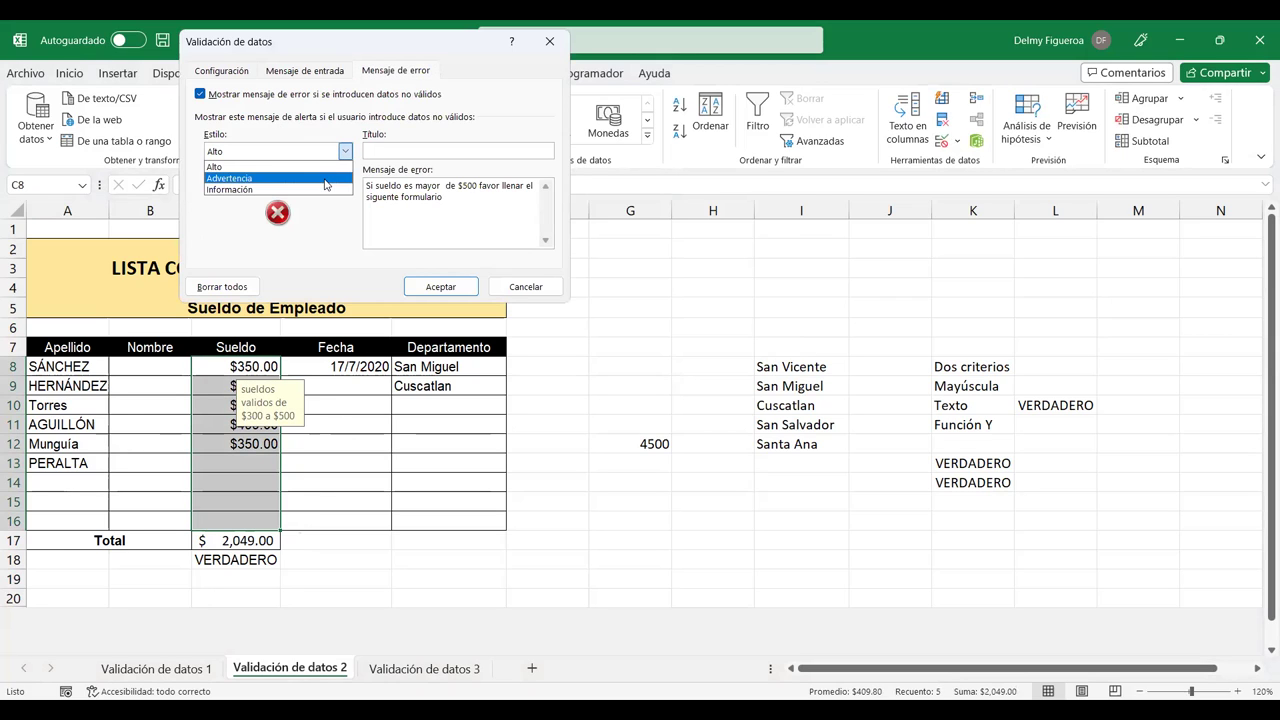
pyautogui.click(325, 180)
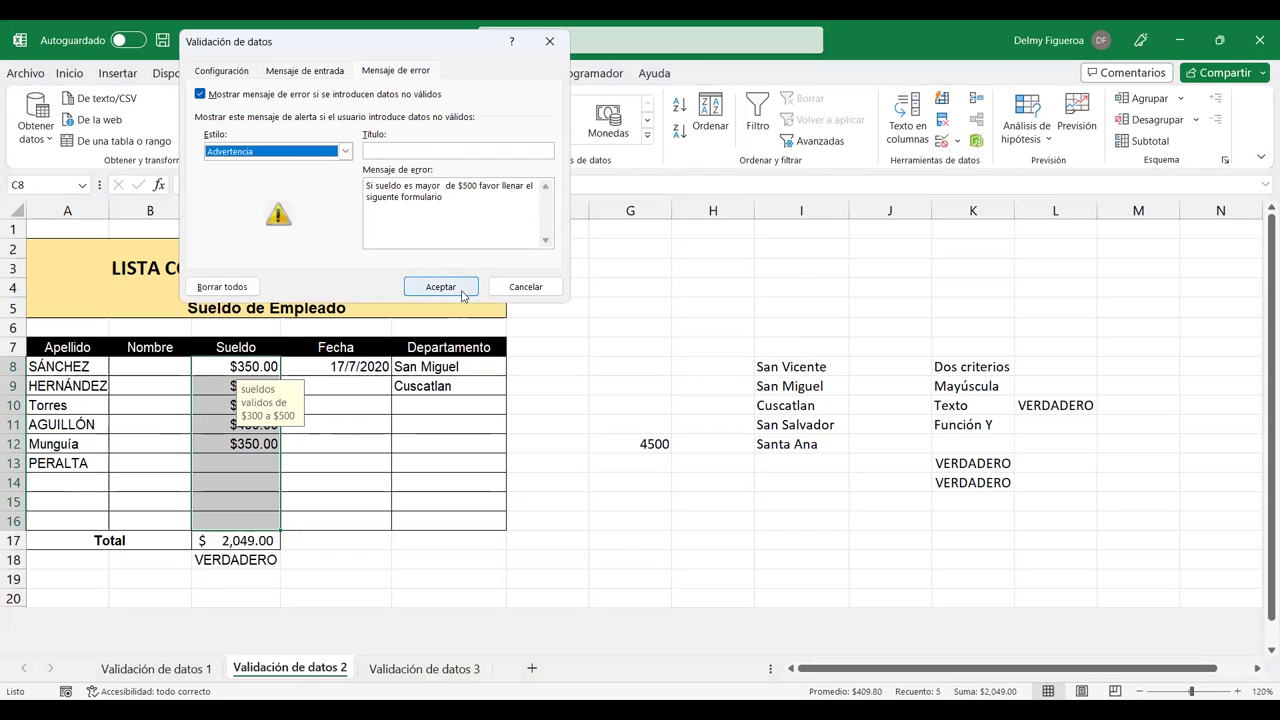
pyautogui.click(463, 287)
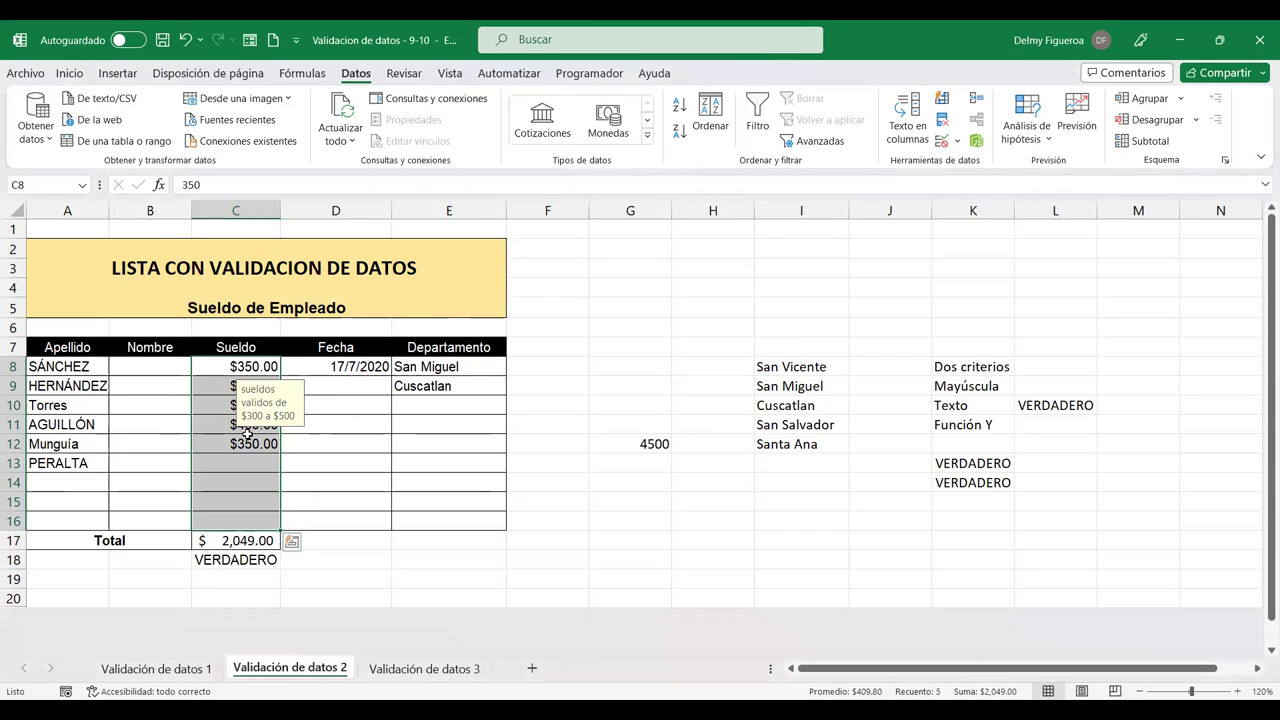
pyautogui.click(276, 463)
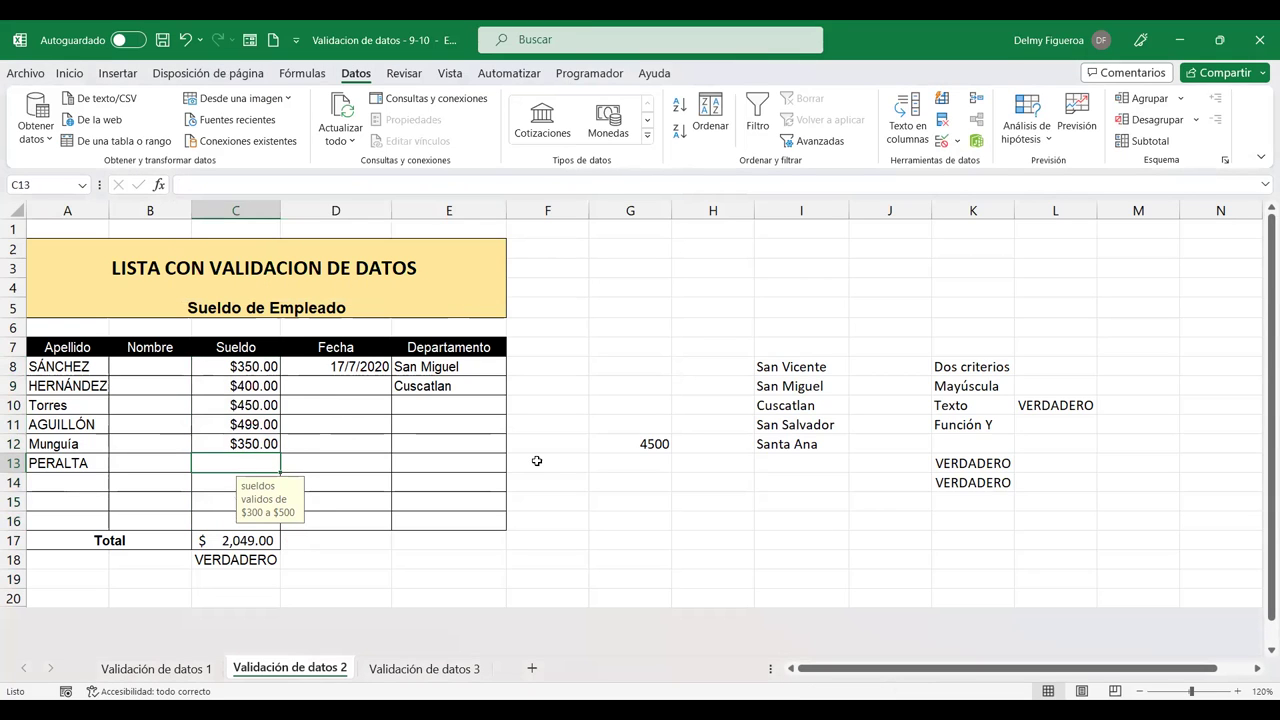
# Enter 1500 in C13 and 800 in C9, accepting each validation warning
pyautogui.write('1500')
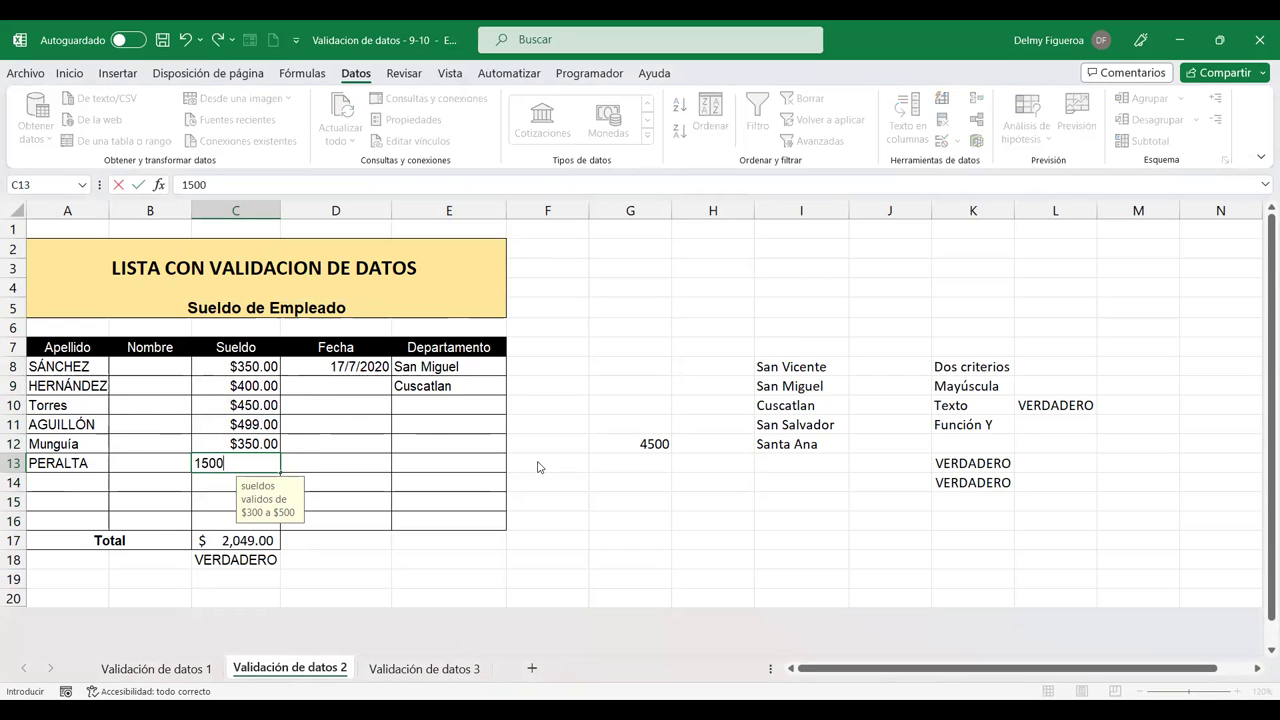
pyautogui.press('Return')
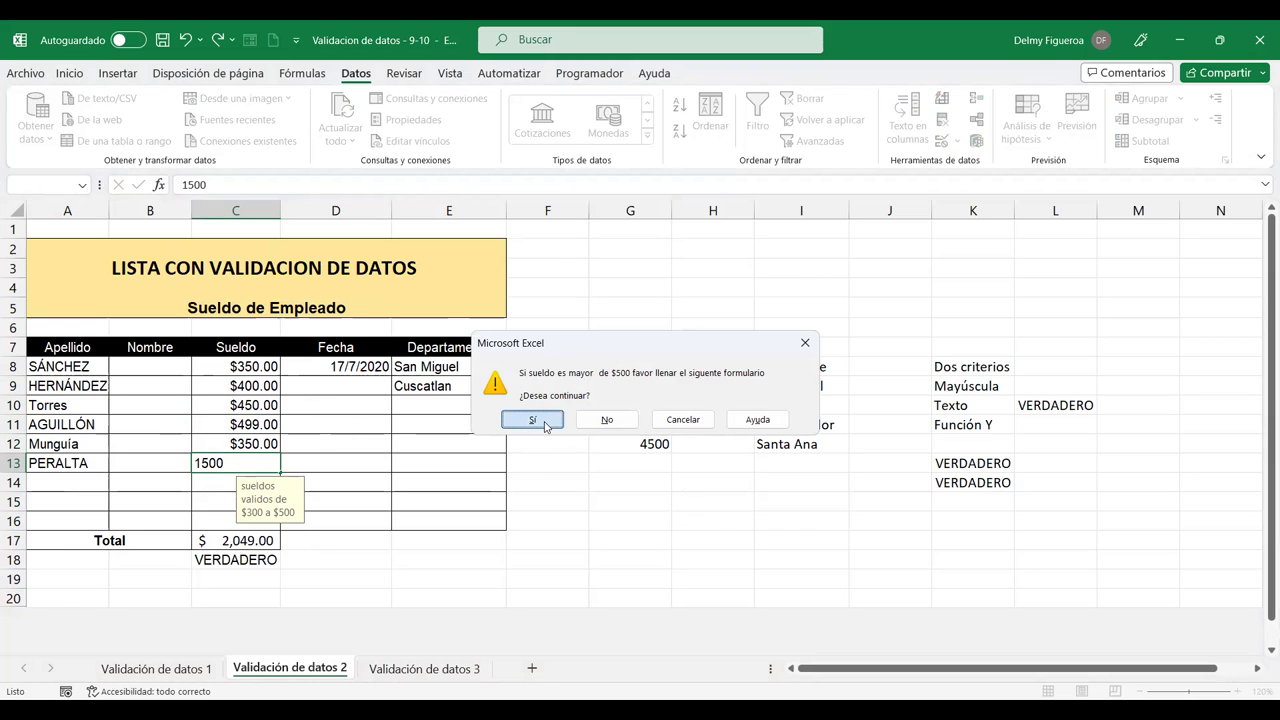
pyautogui.click(545, 424)
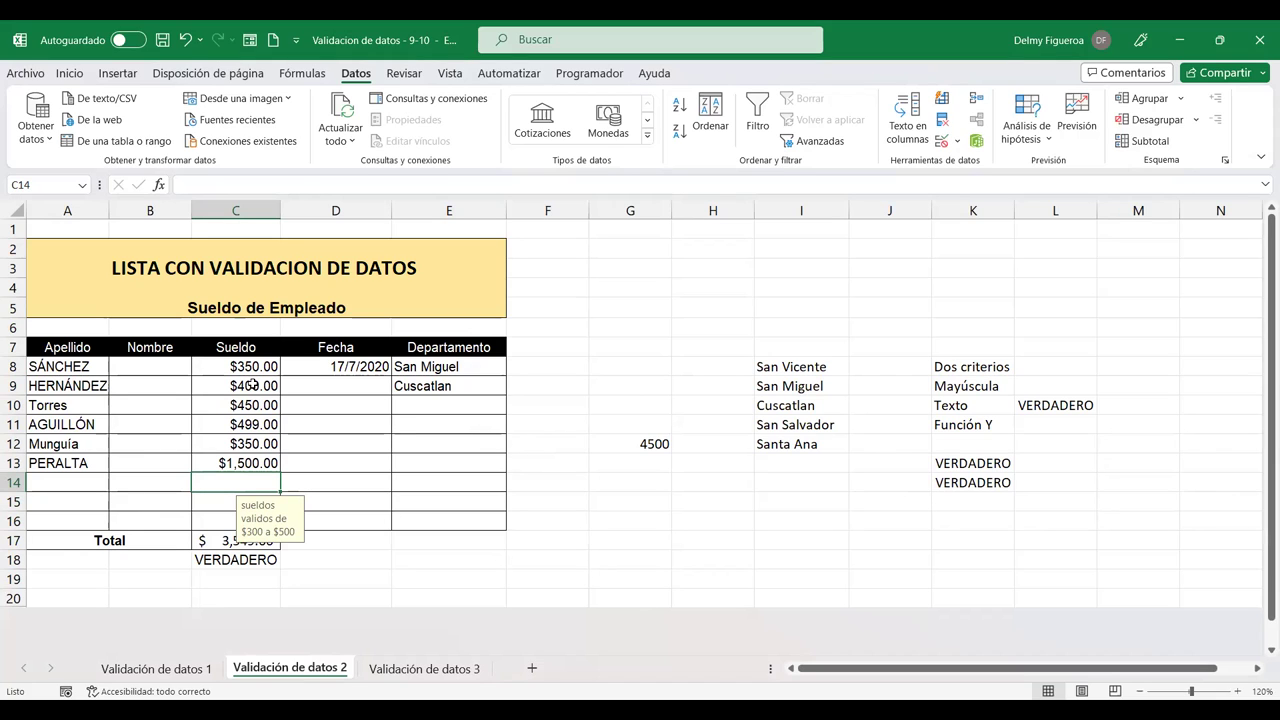
pyautogui.click(251, 384)
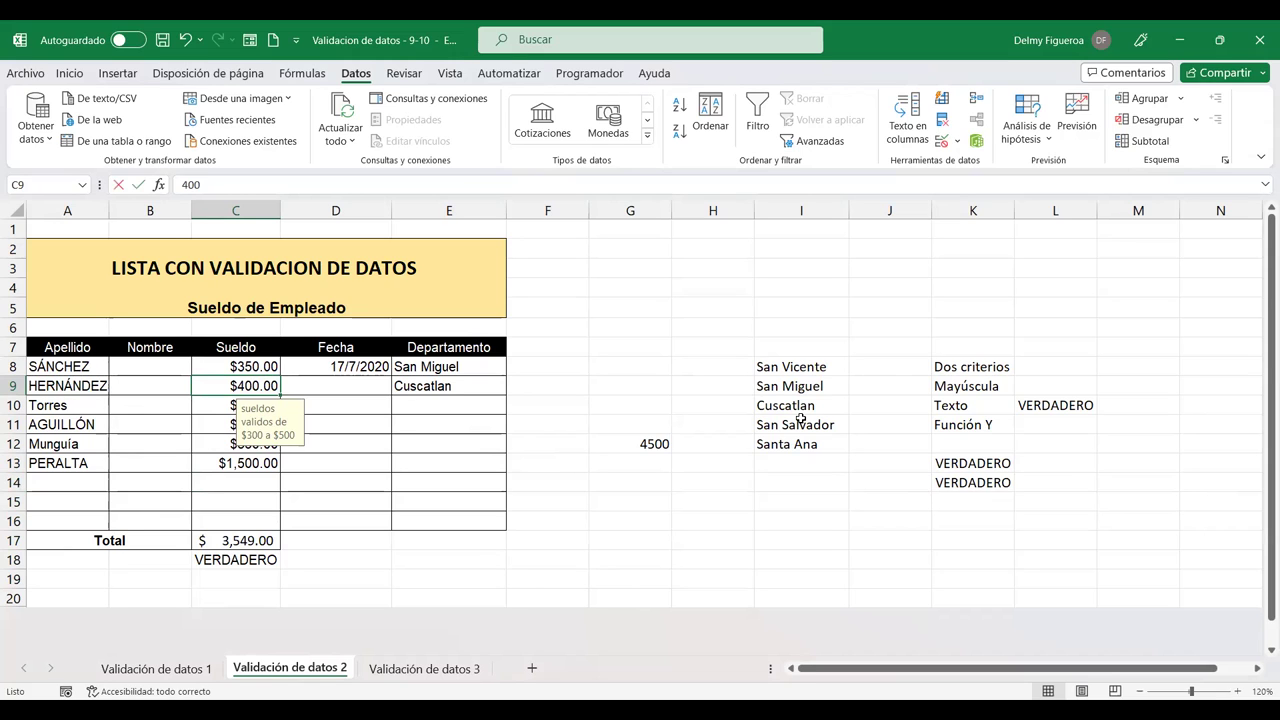
pyautogui.write('800')
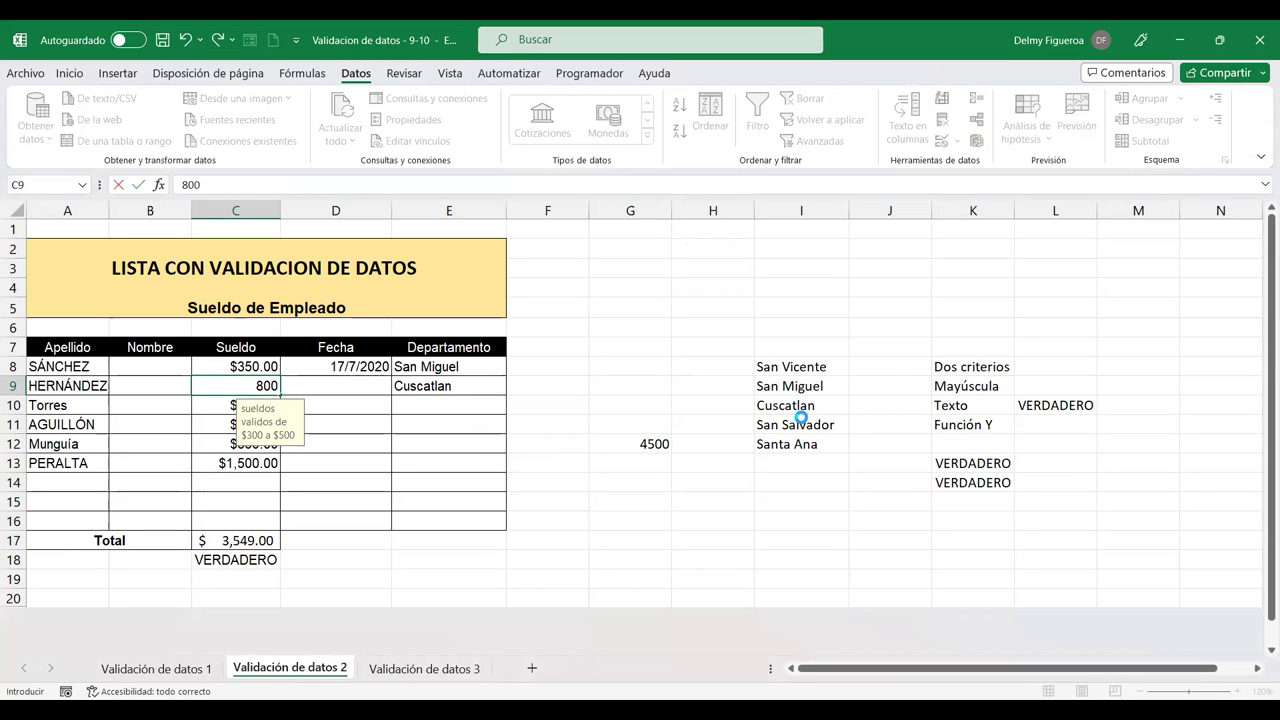
pyautogui.press('Return')
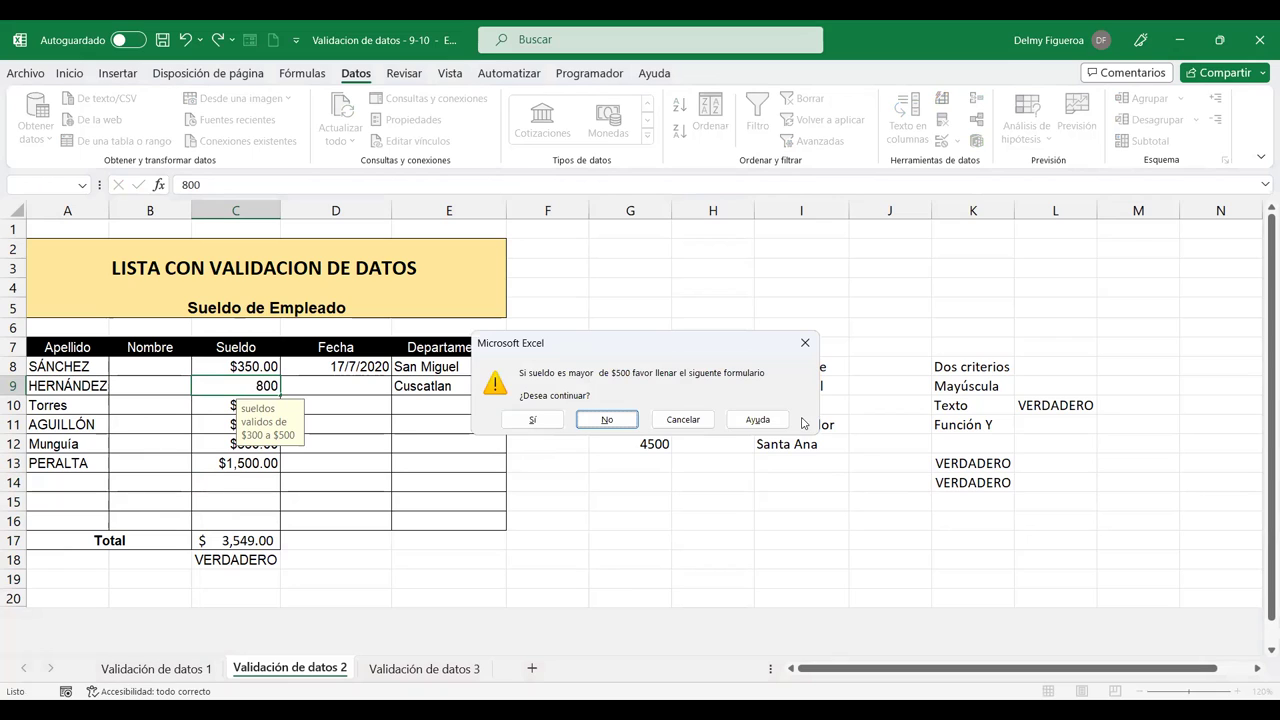
pyautogui.click(536, 419)
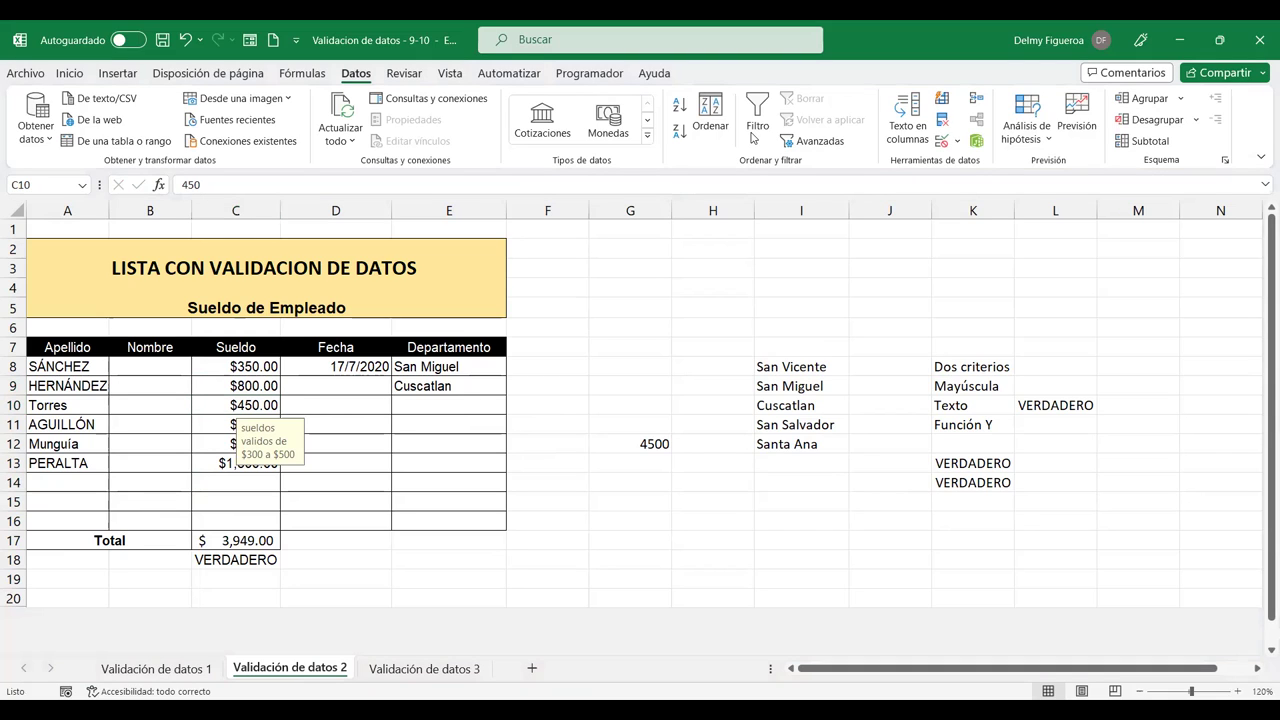
# Add HENRÍQUEZ in A14 with a 2000 salary in C14, keeping it despite the warning
pyautogui.click(78, 482)
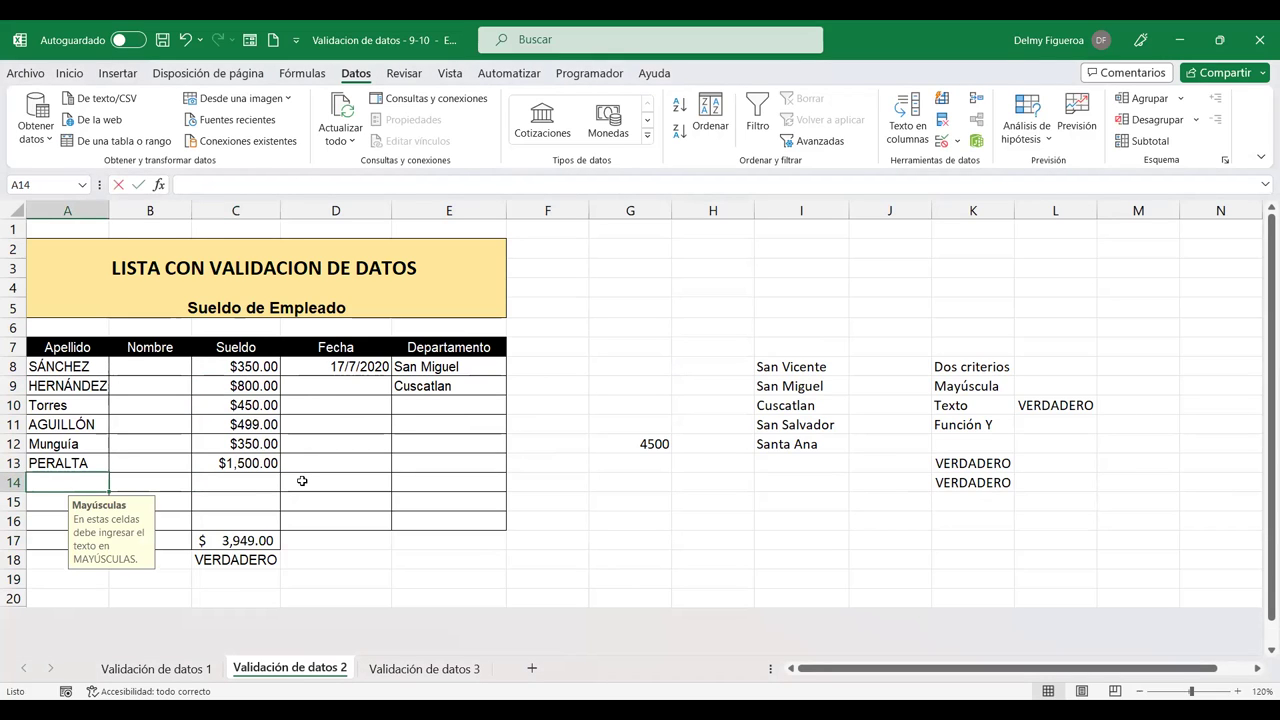
pyautogui.write('HENRÍQUEZ')
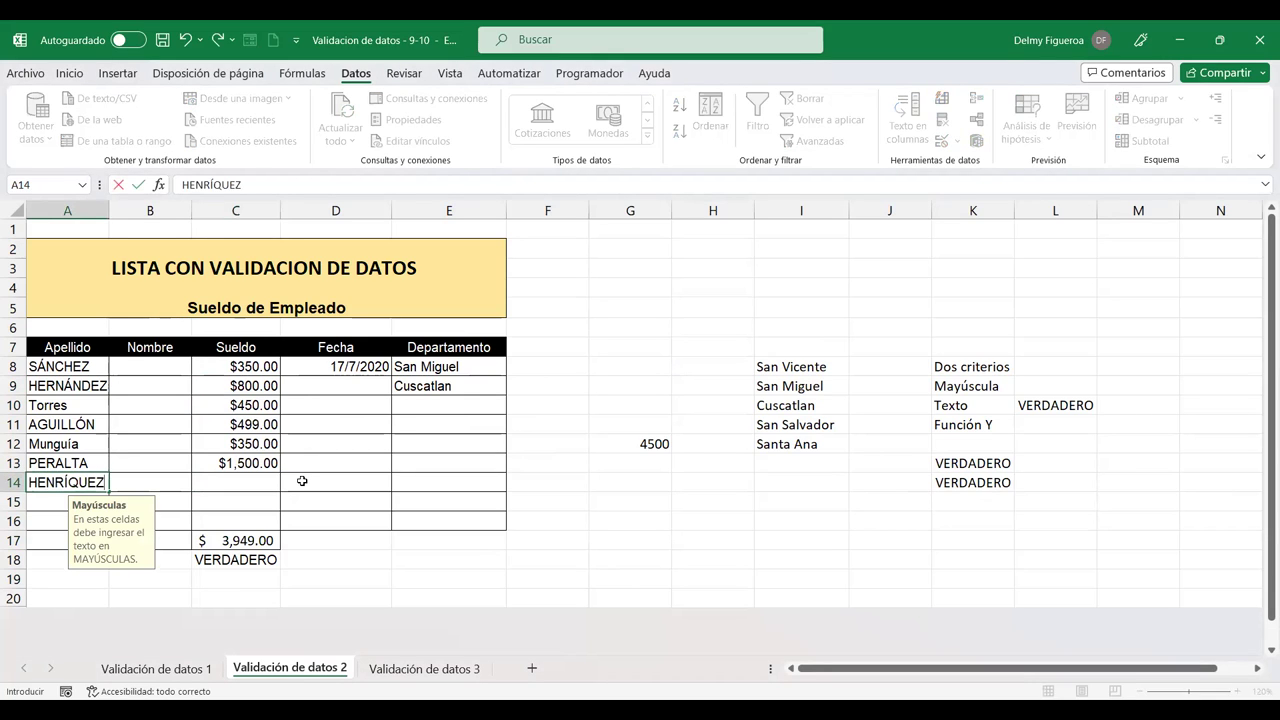
pyautogui.press('Return')
pyautogui.doubleClick(228, 481)
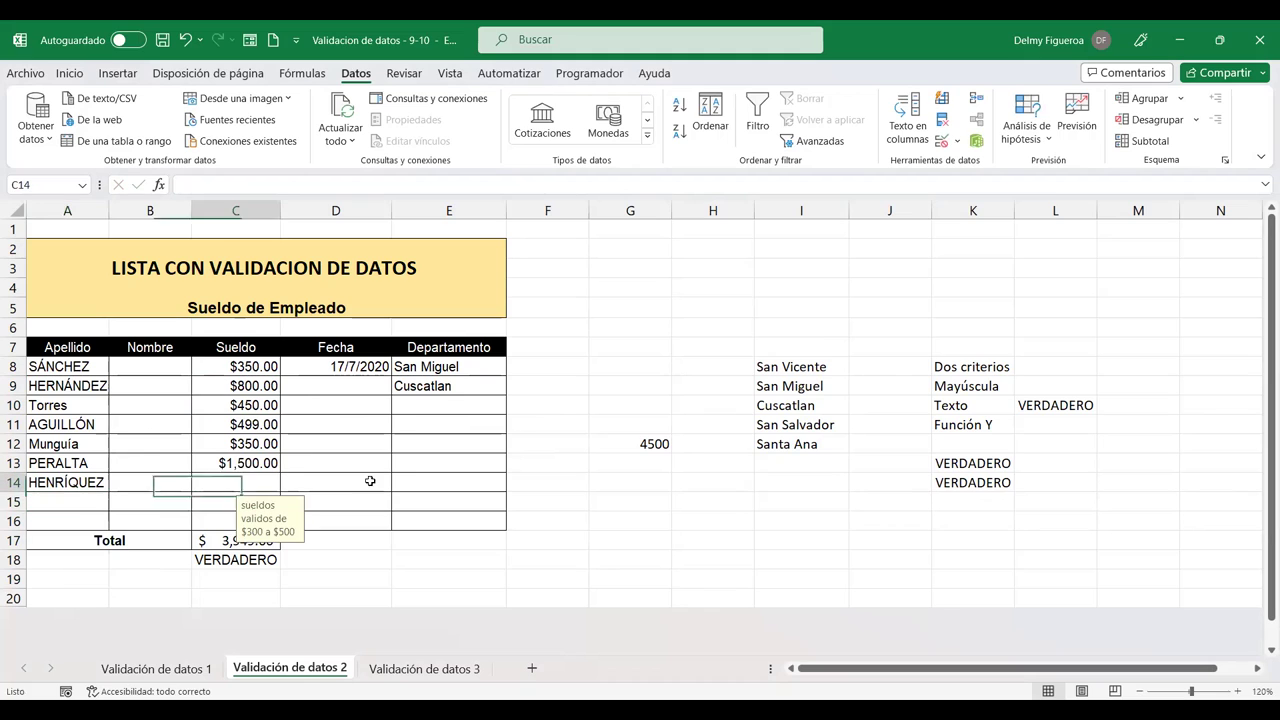
pyautogui.write('2000')
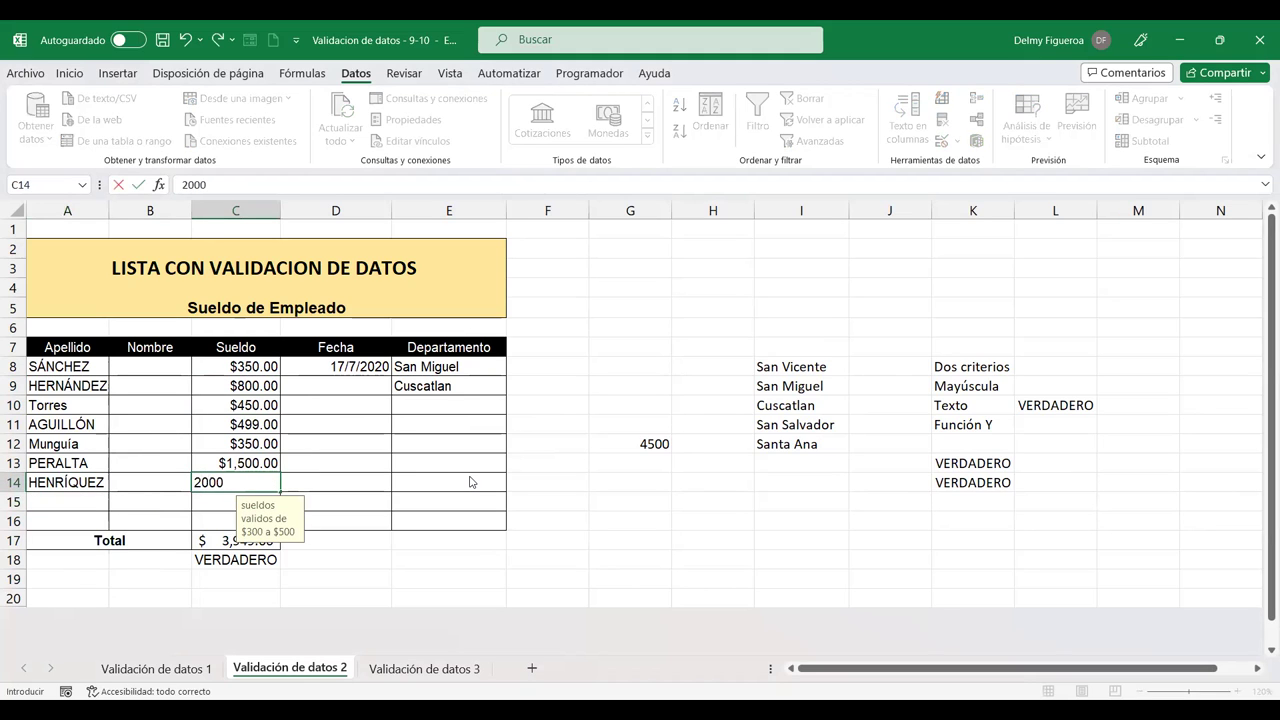
pyautogui.press('Return')
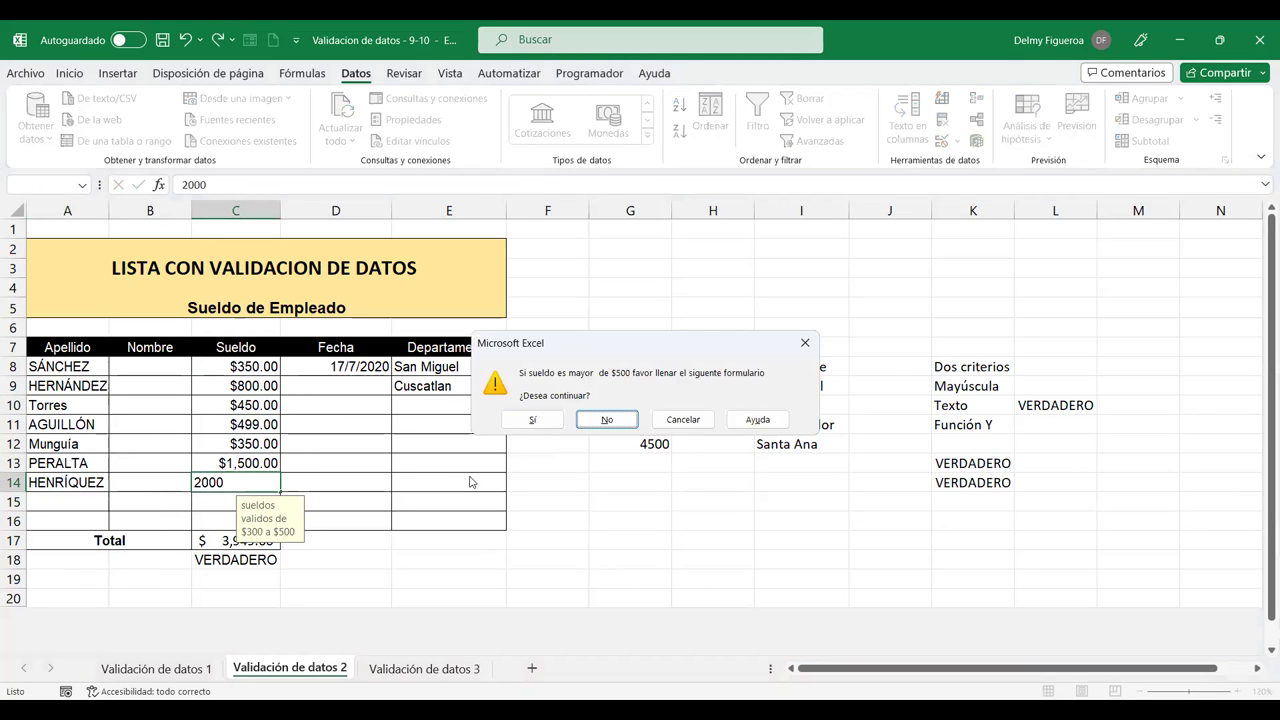
pyautogui.click(538, 421)
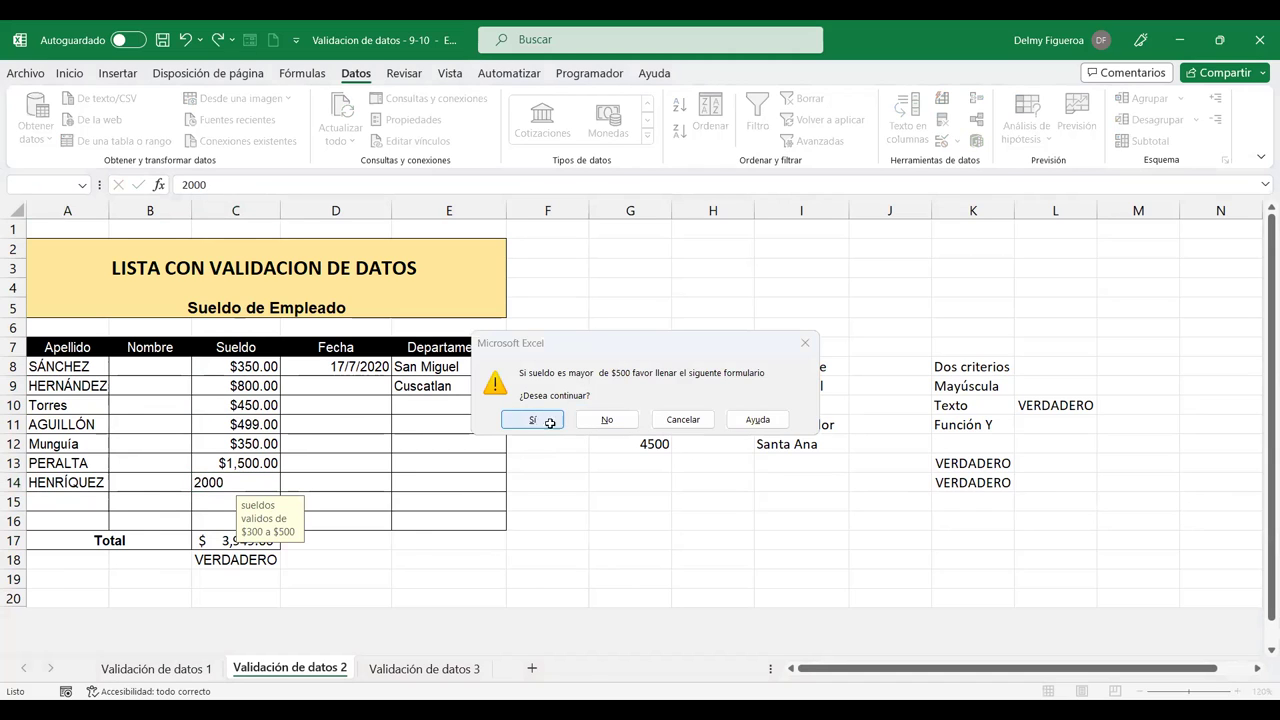
pyautogui.click(415, 542)
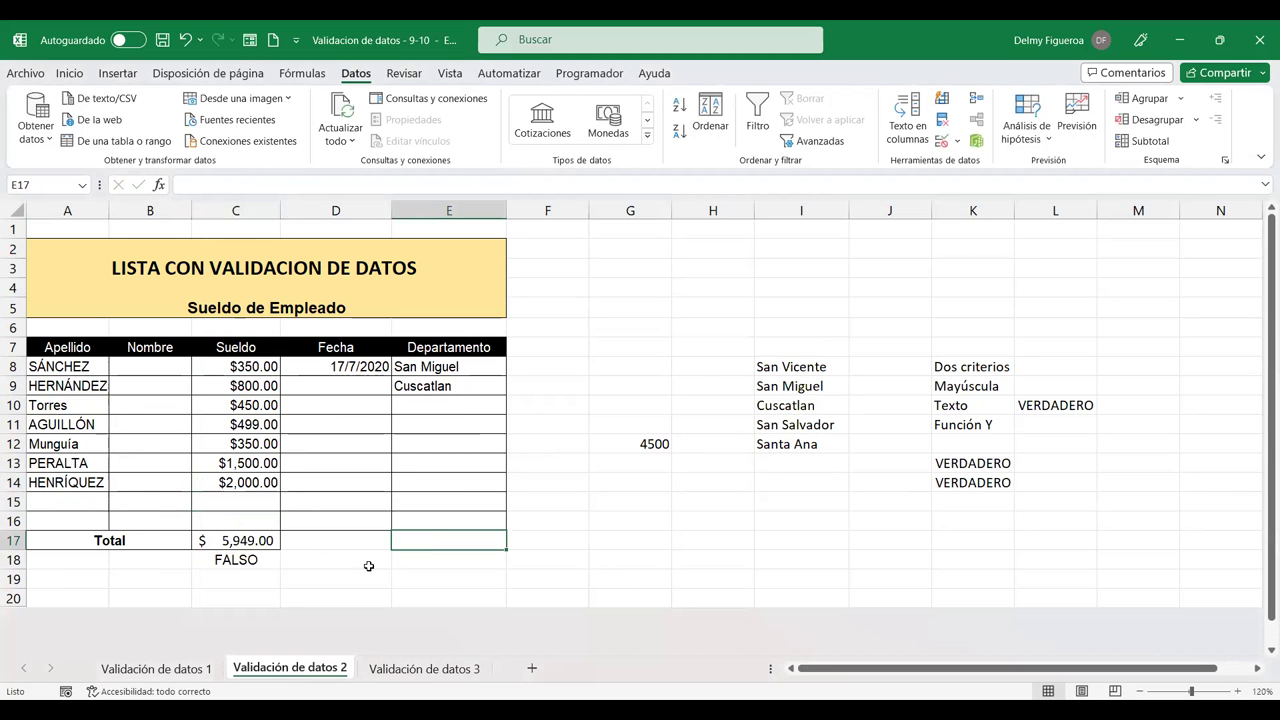
# Review the C18 check formula unchanged, then clear the salaries in C8:C14
pyautogui.click(269, 561)
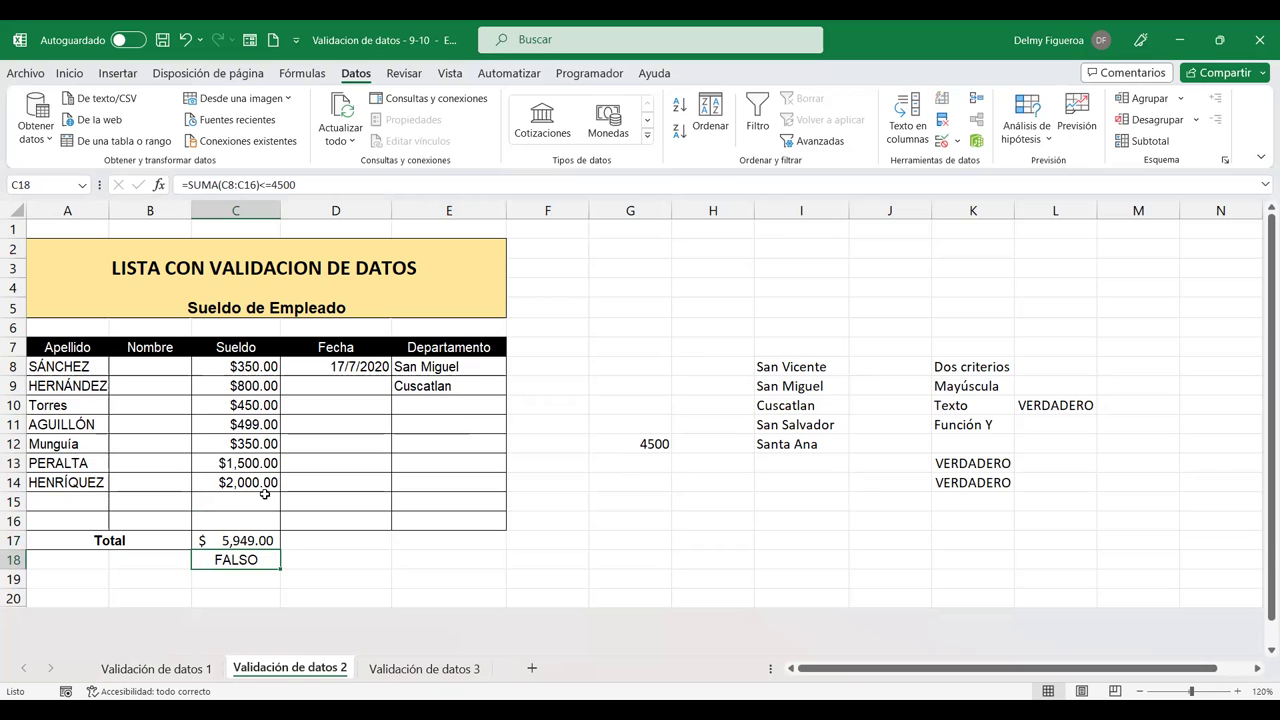
pyautogui.doubleClick(250, 559)
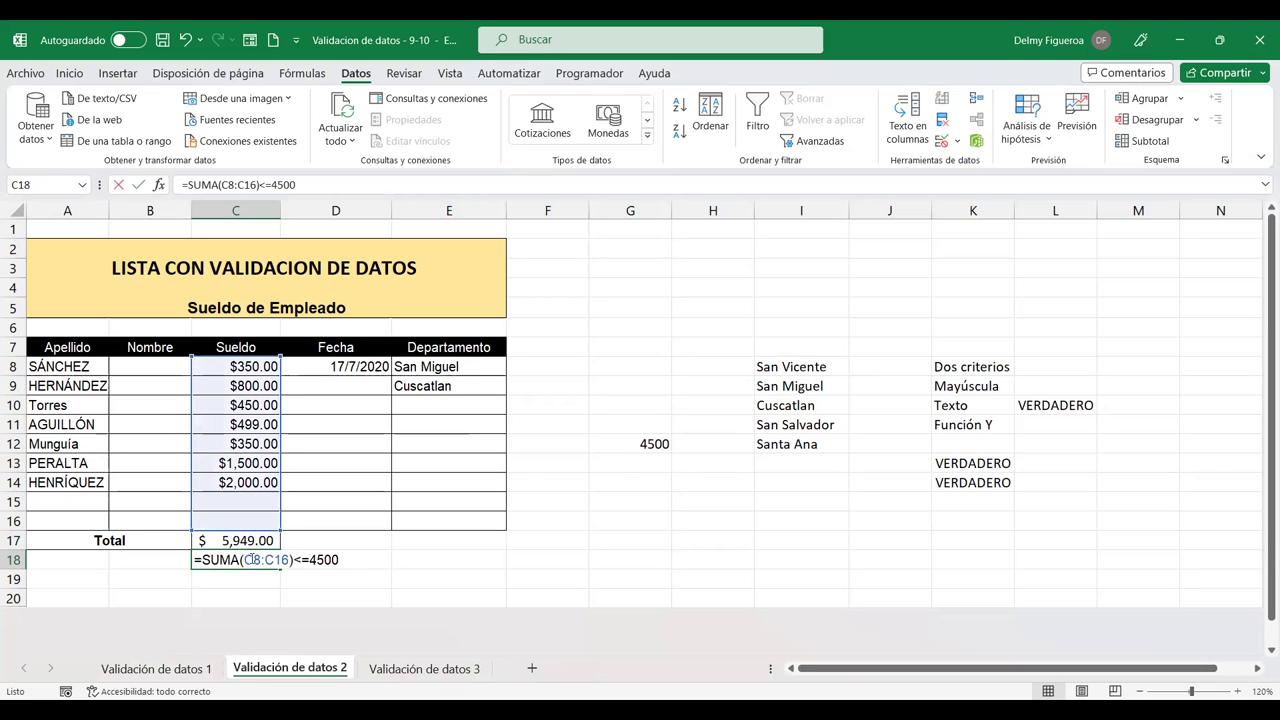
pyautogui.moveTo(198, 559); pyautogui.dragTo(449, 559)
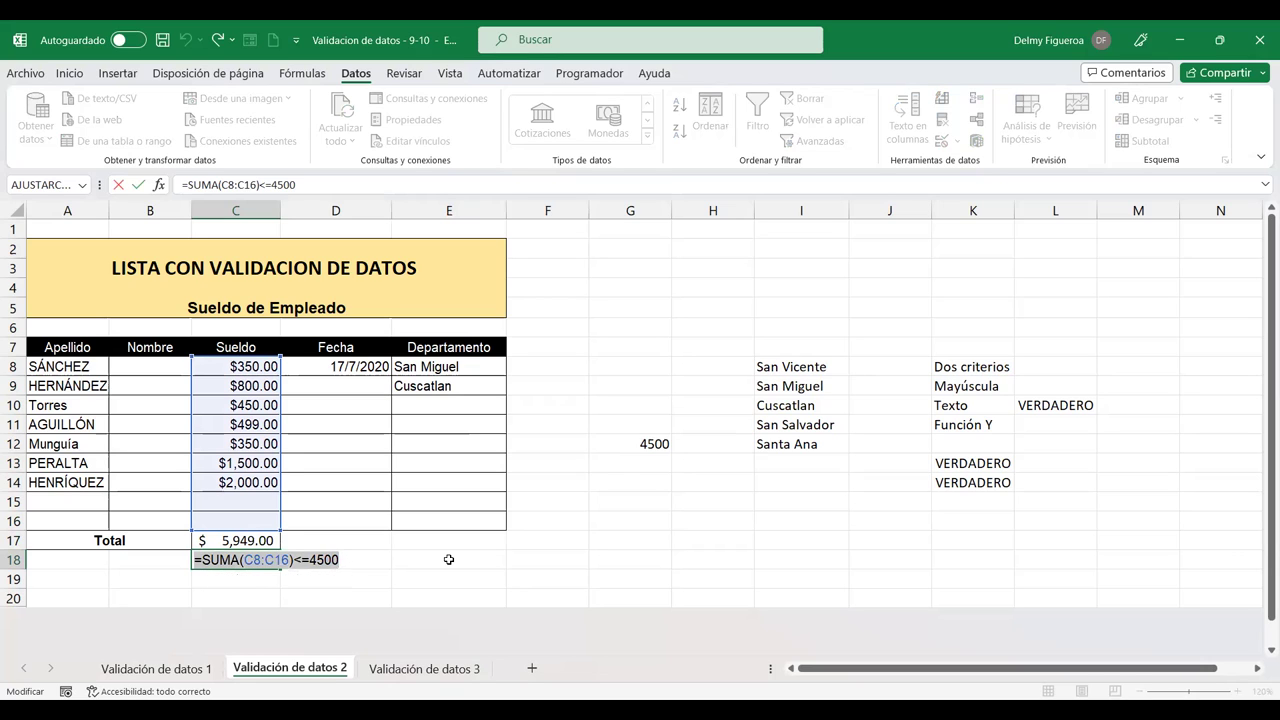
pyautogui.press('Return')
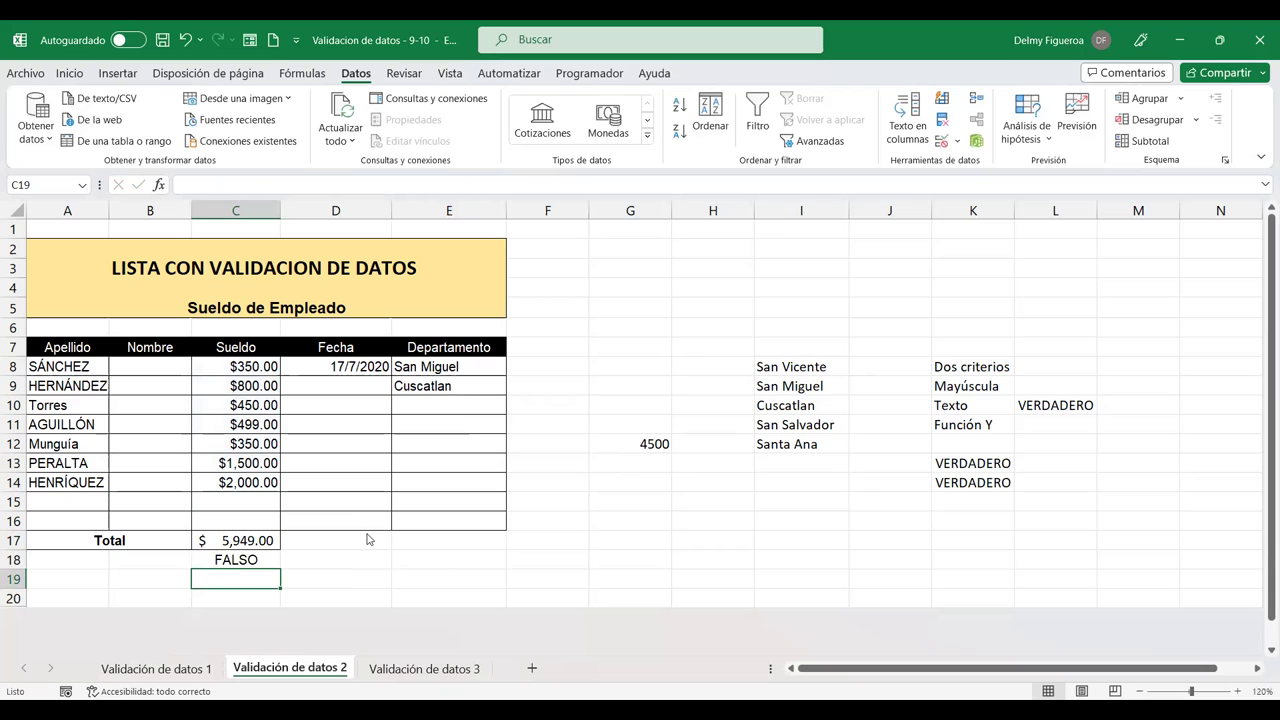
pyautogui.moveTo(240, 365); pyautogui.dragTo(245, 484)
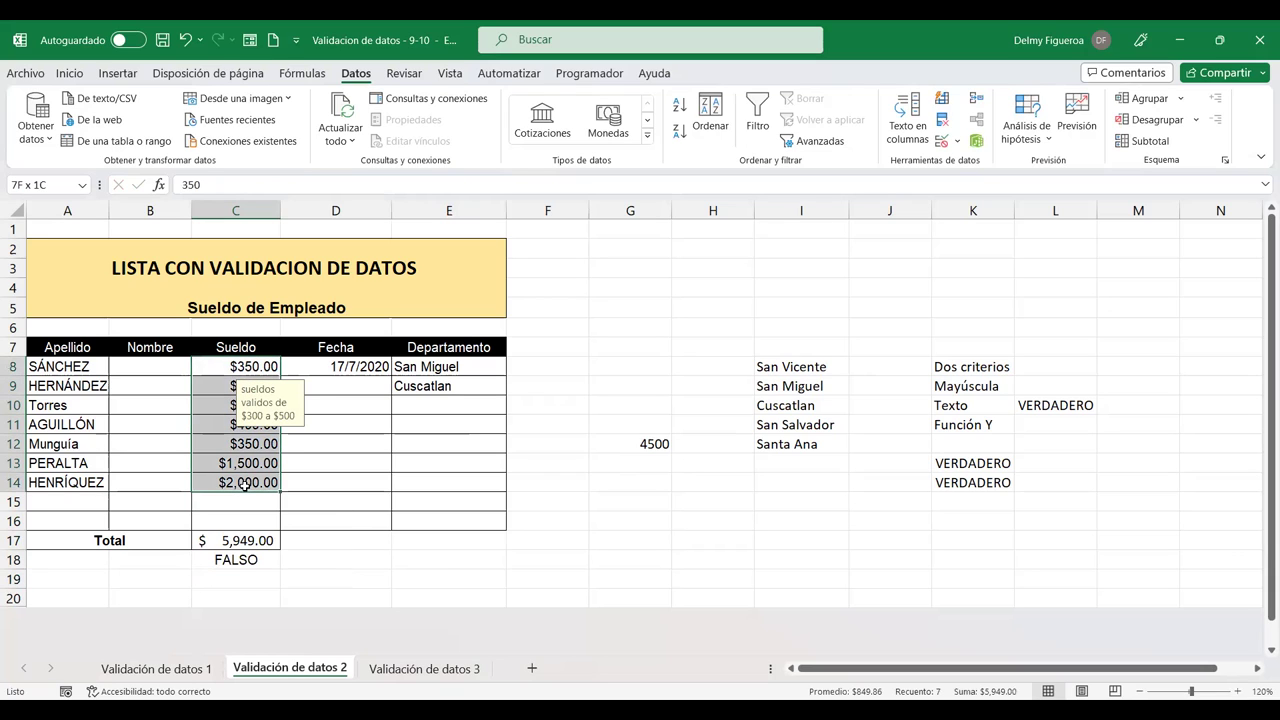
pyautogui.press('Delete')
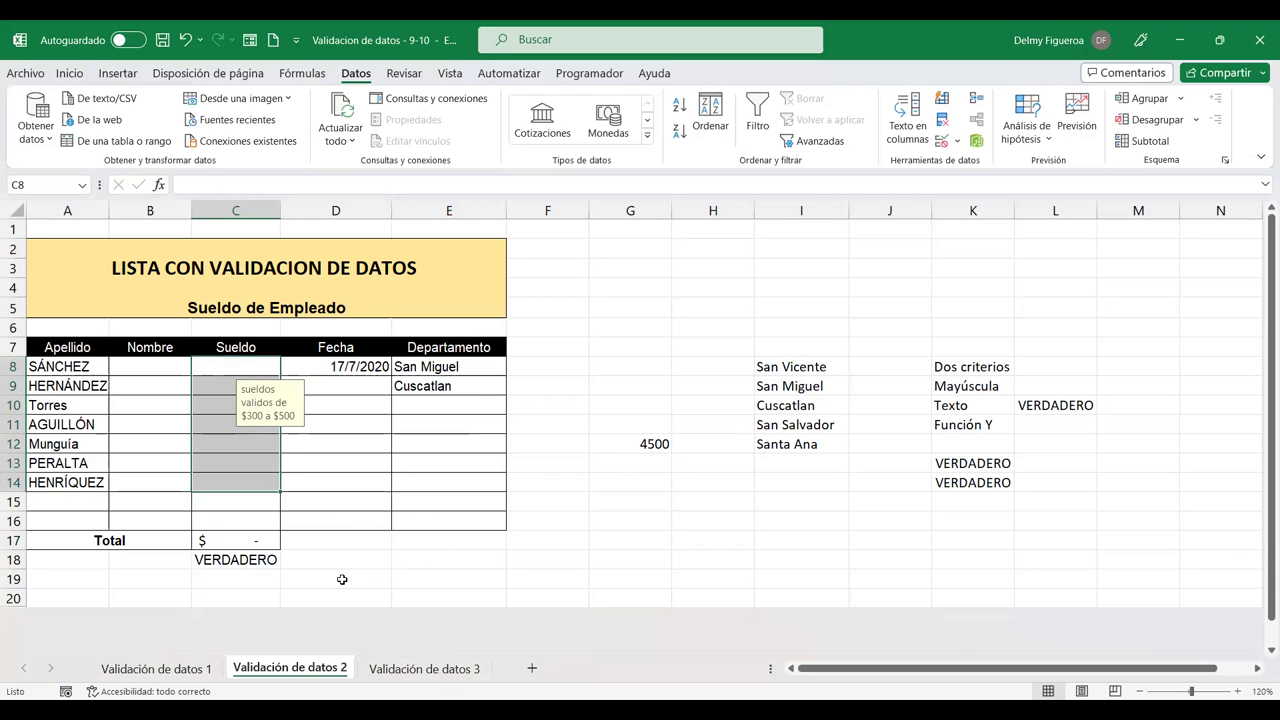
# Deselect the cleared cells and select the salary cells C8 through C16
pyautogui.click(255, 582)
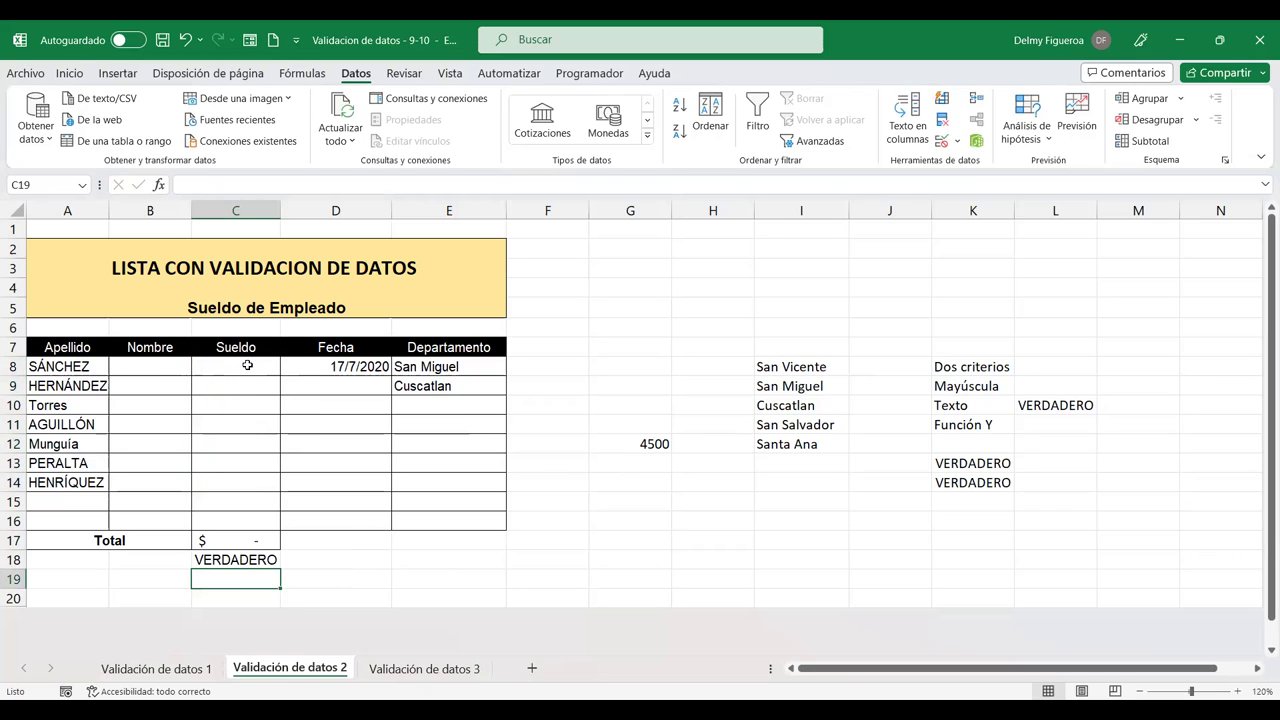
pyautogui.moveTo(247, 366); pyautogui.dragTo(250, 426)
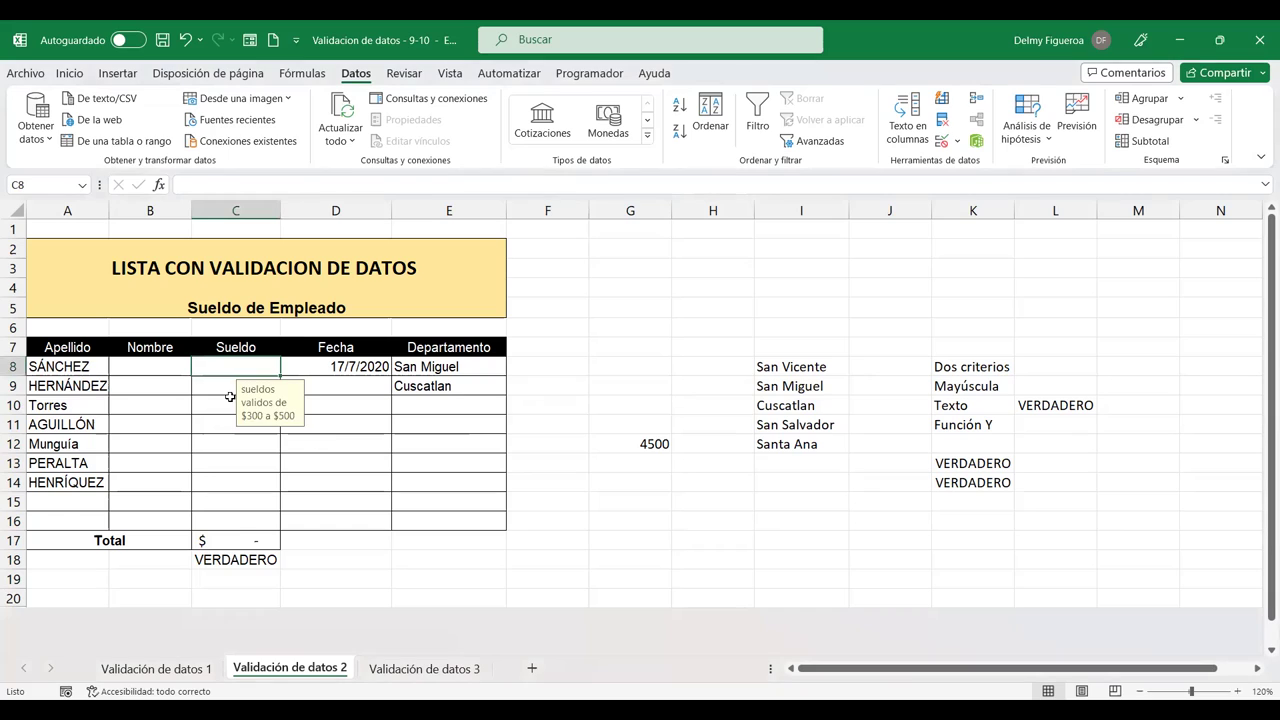
pyautogui.moveTo(236, 368); pyautogui.dragTo(238, 521)
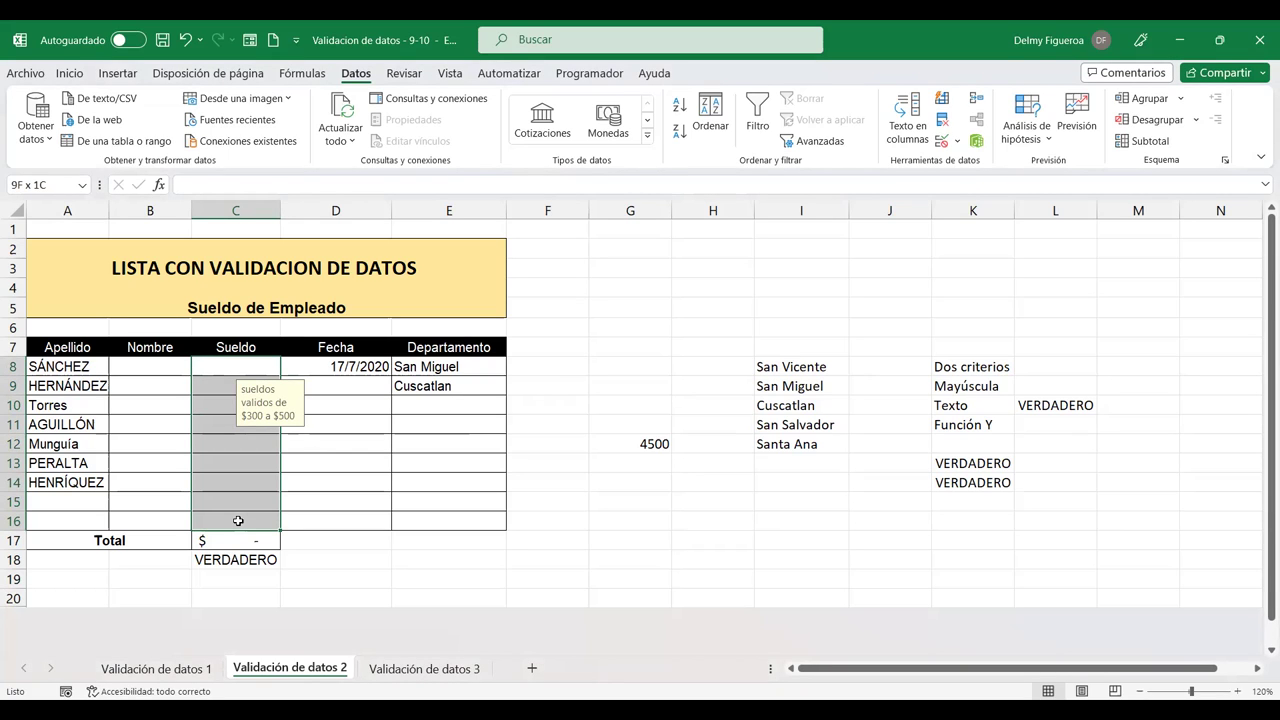
pyautogui.moveTo(238, 521); pyautogui.dragTo(238, 521)
# Give C8:C16 a Personalizada validation rule with formula =SUMA(C8:C16)<=4500
pyautogui.click(940, 142)
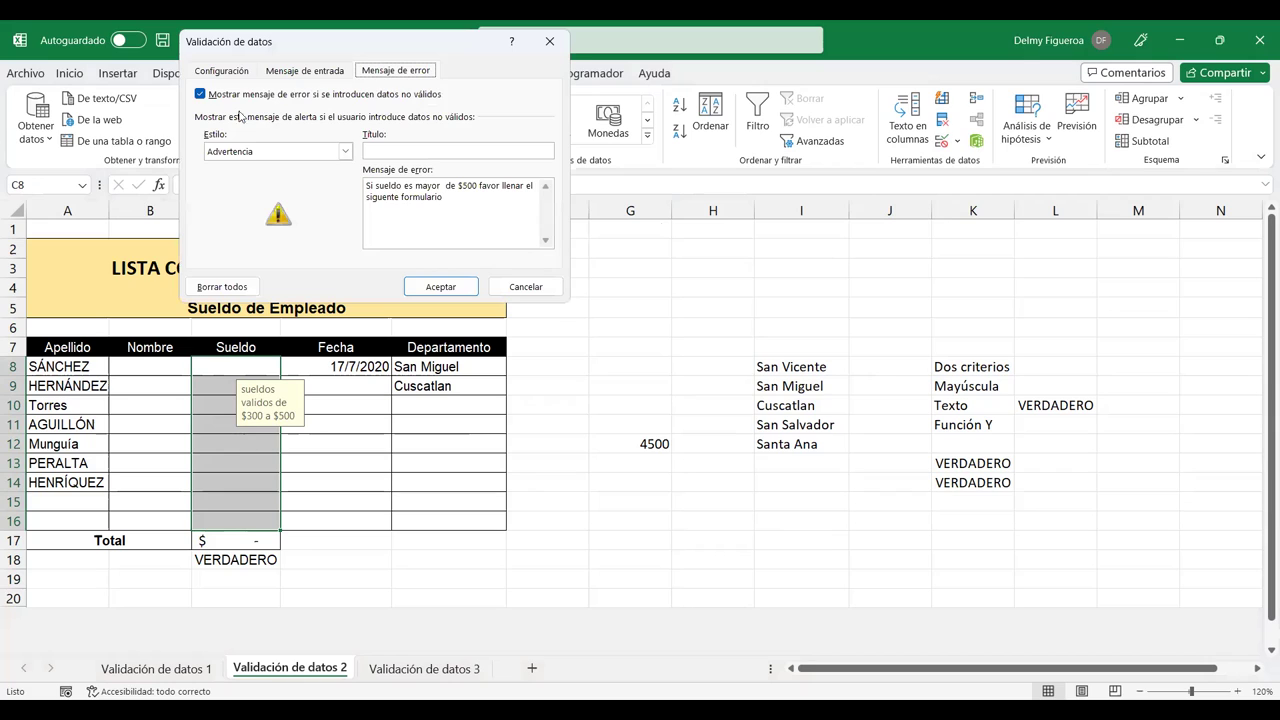
pyautogui.click(245, 76)
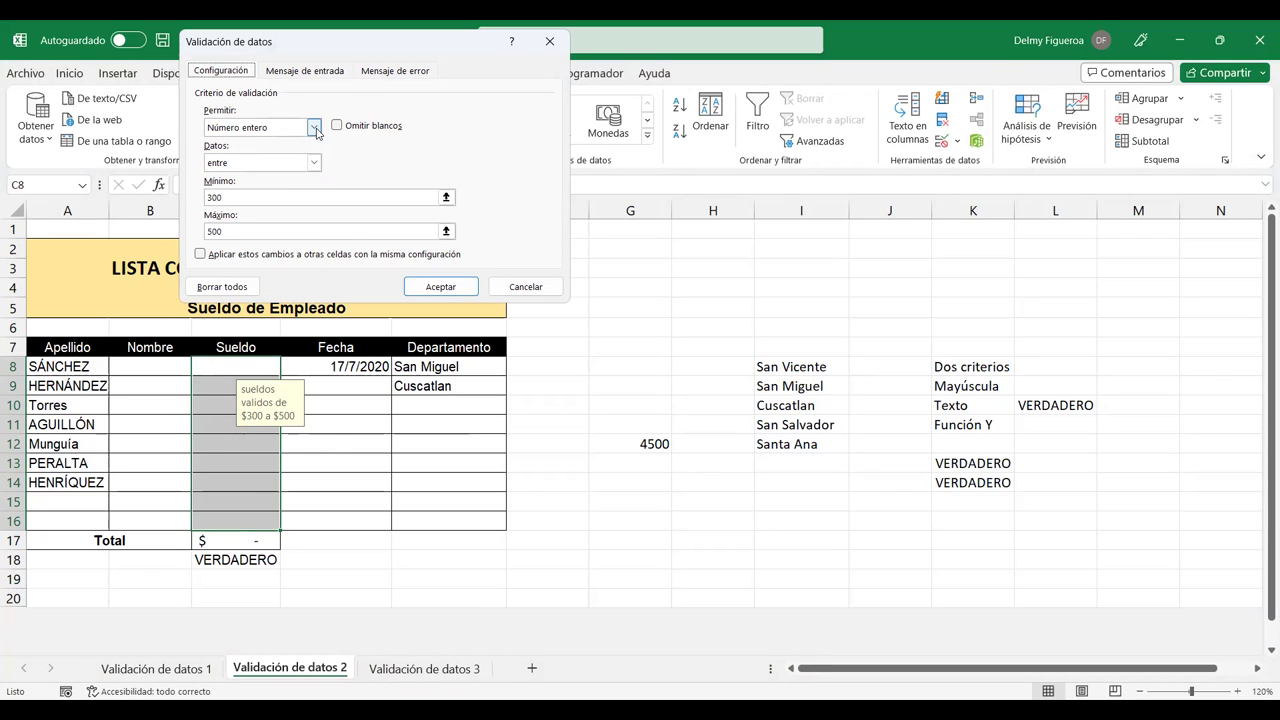
pyautogui.click(314, 128)
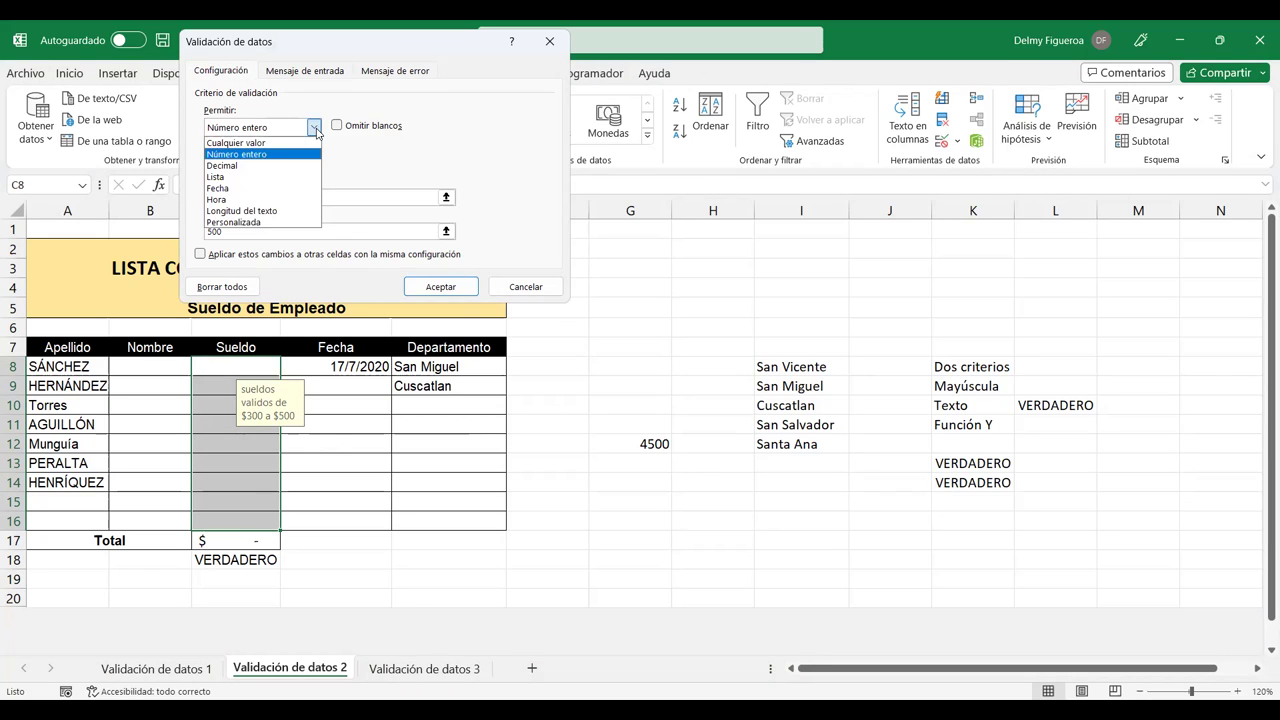
pyautogui.click(263, 223)
pyautogui.moveTo(253, 197); pyautogui.dragTo(124, 200)
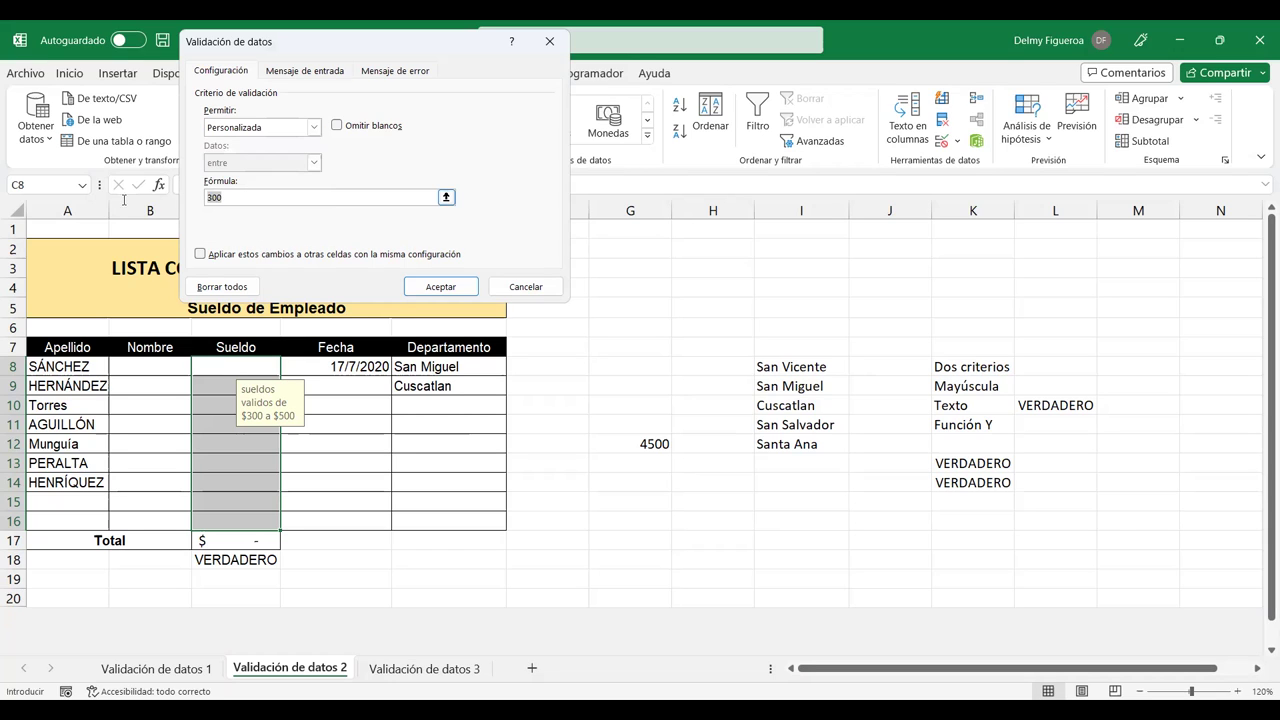
pyautogui.write('=SUMA(C8:C16)<=4500')
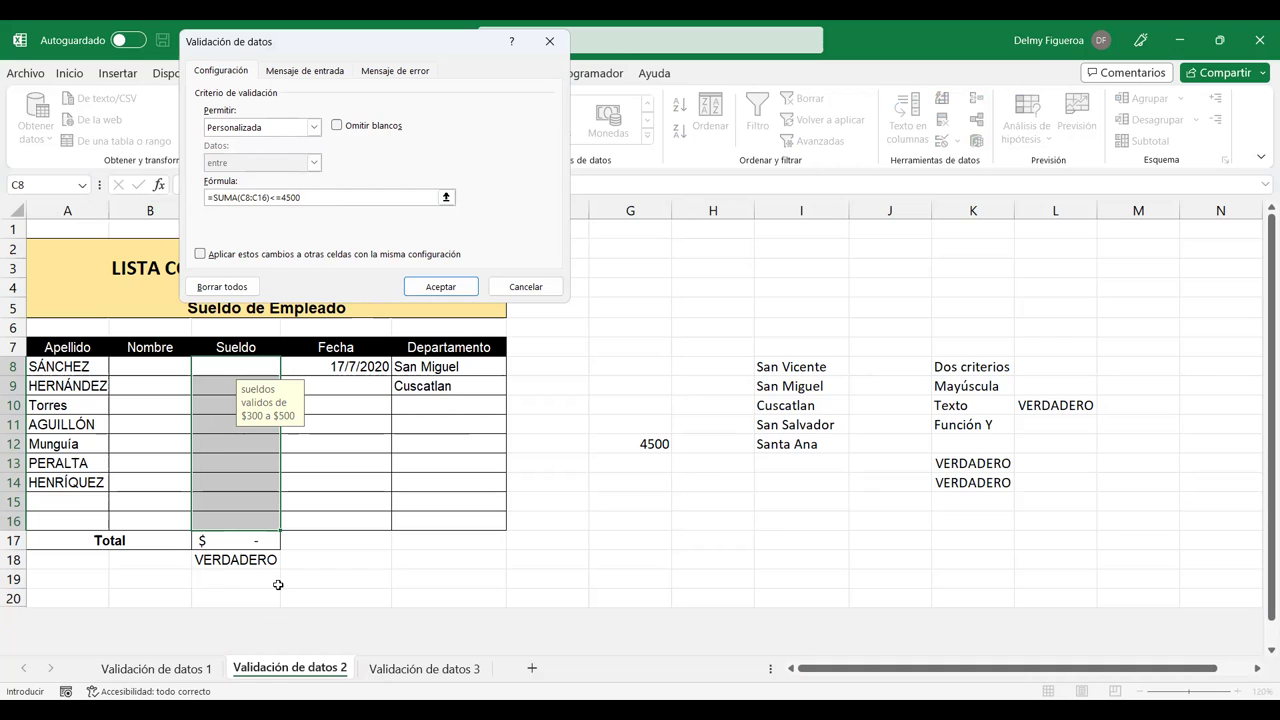
pyautogui.click(443, 288)
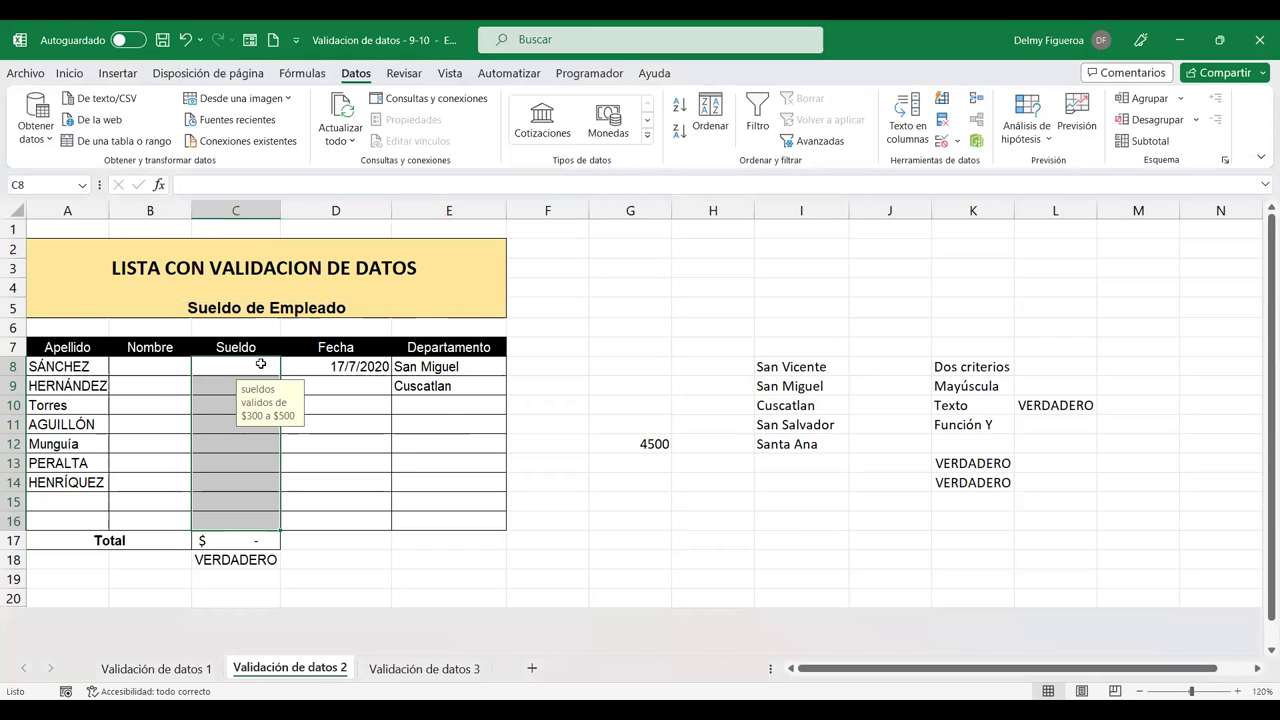
# Enter test salaries 500, 700, 1,200 and 4000 in C8 through C11
pyautogui.click(260, 364)
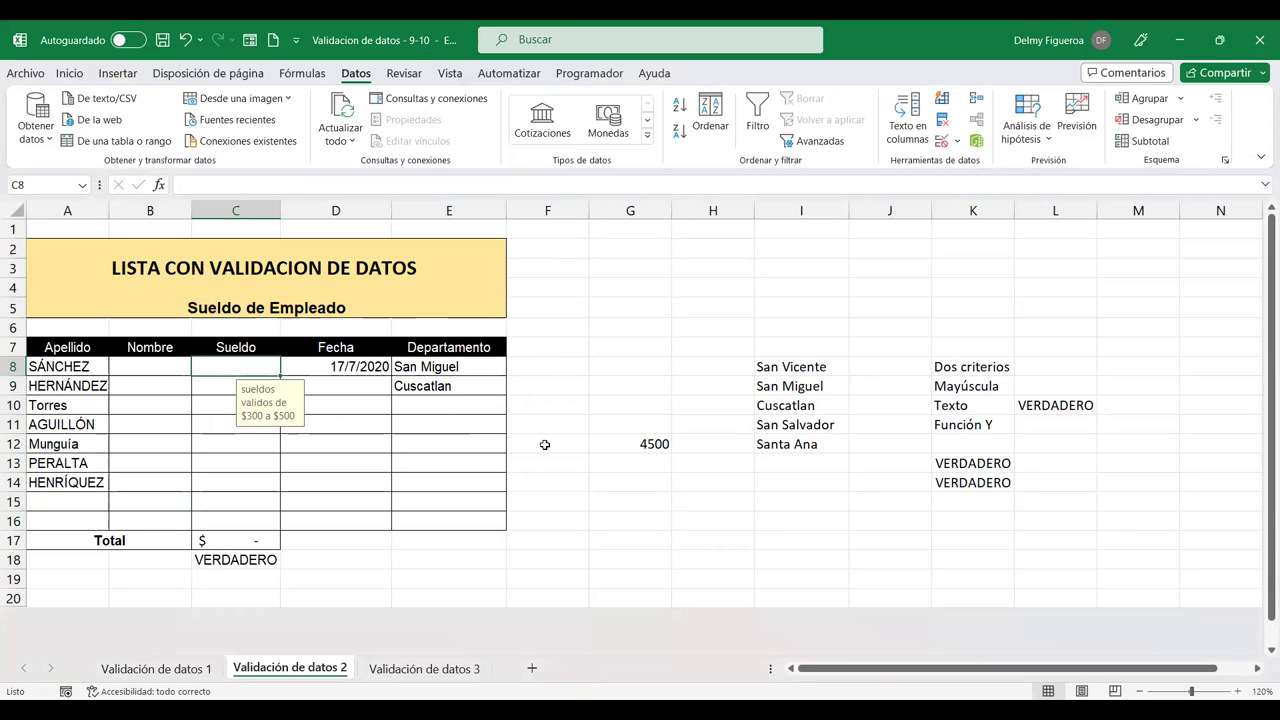
pyautogui.write('500')
pyautogui.press('Return')
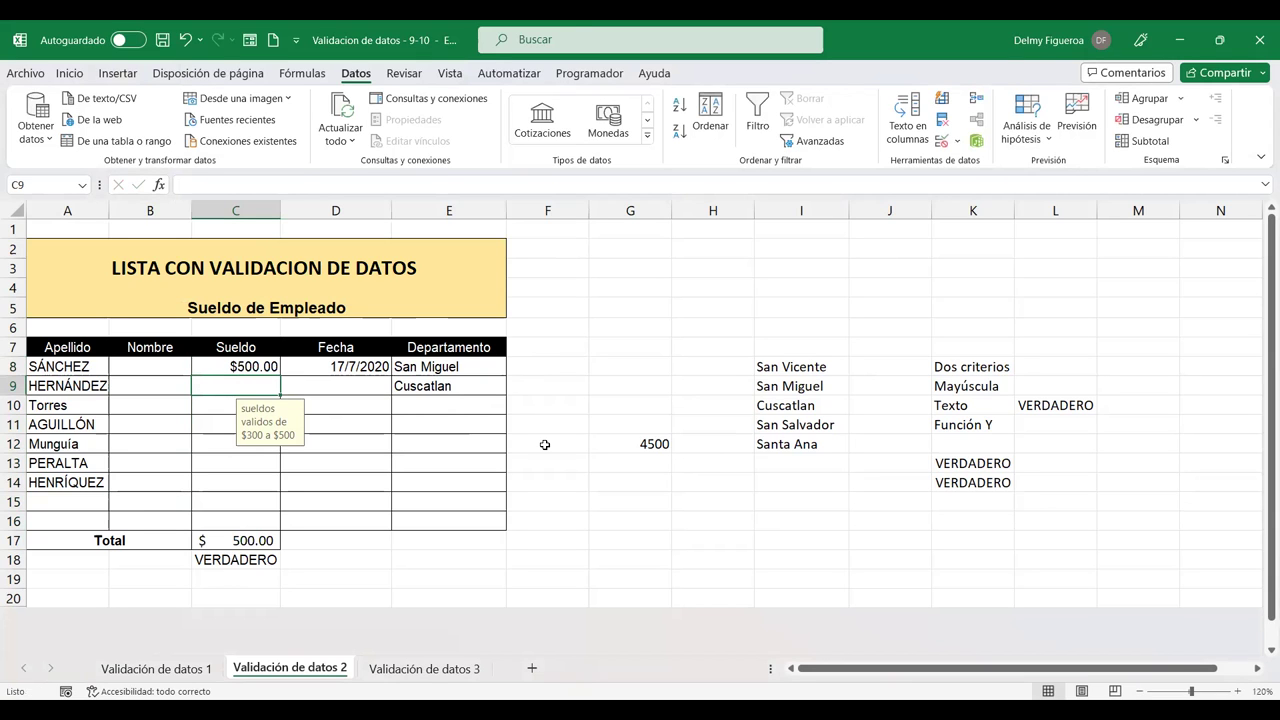
pyautogui.write('700')
pyautogui.press('Return')
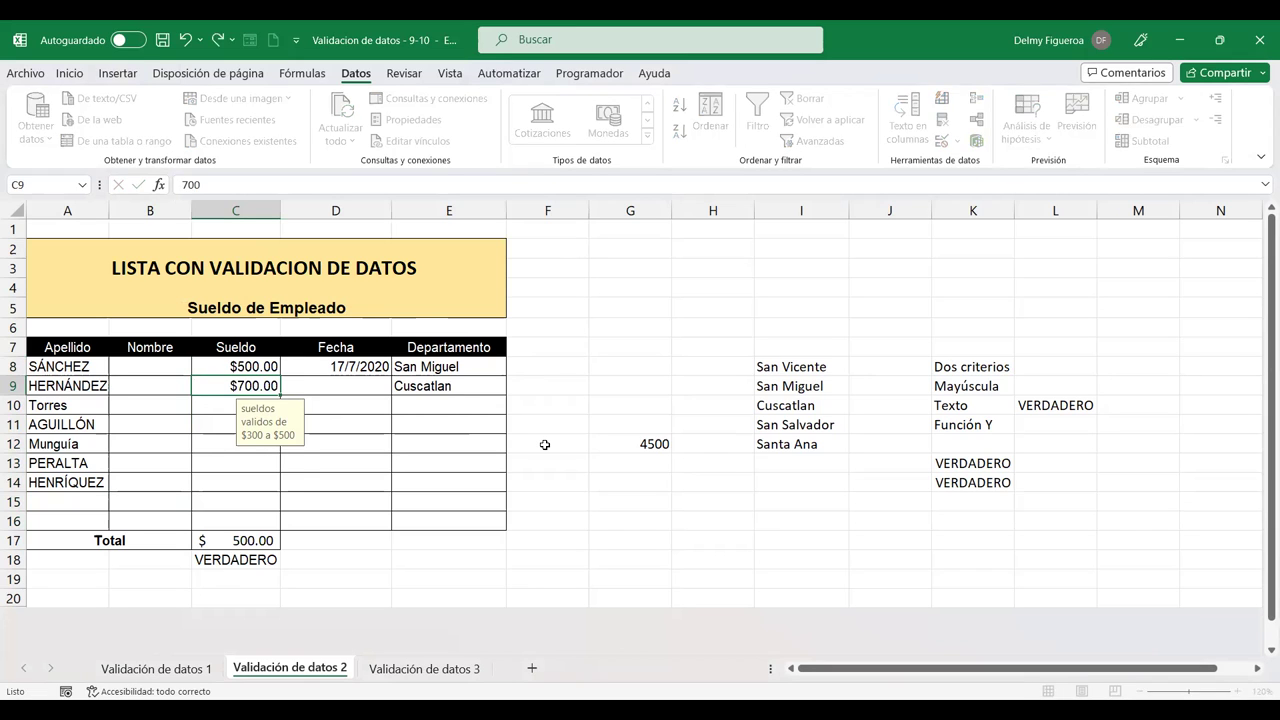
pyautogui.write('1,20')
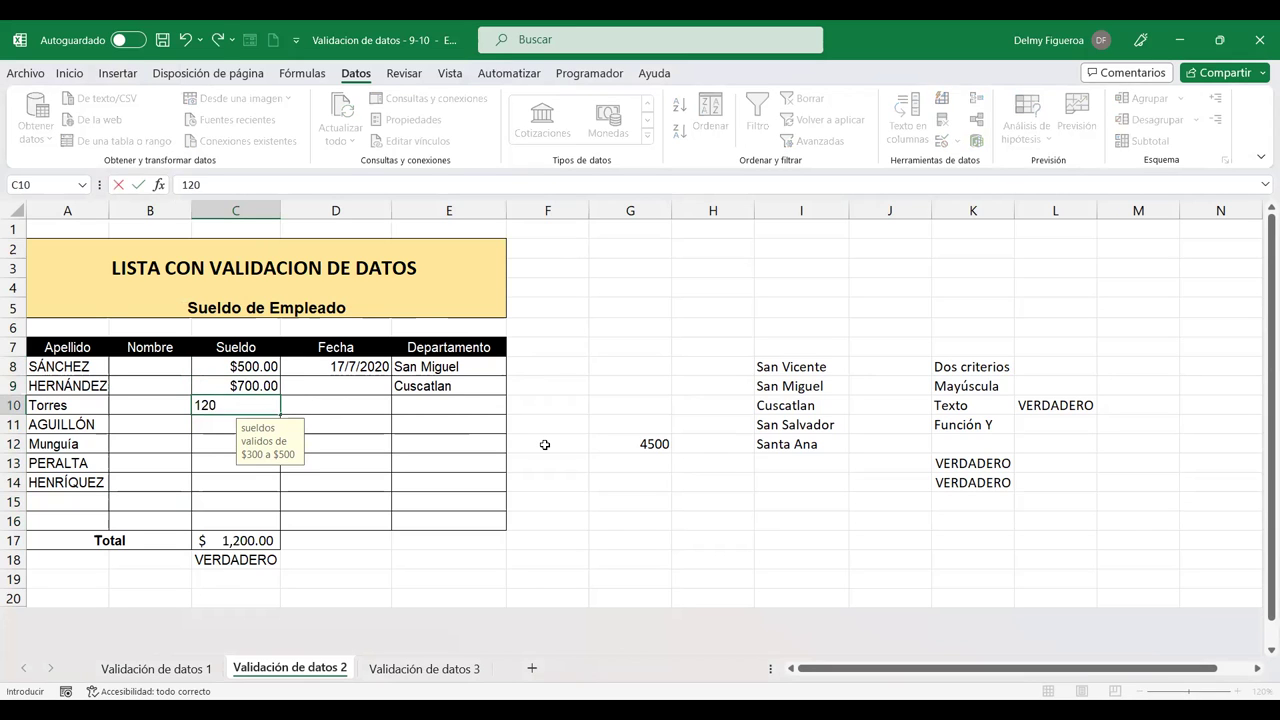
pyautogui.write('0')
pyautogui.press('Return')
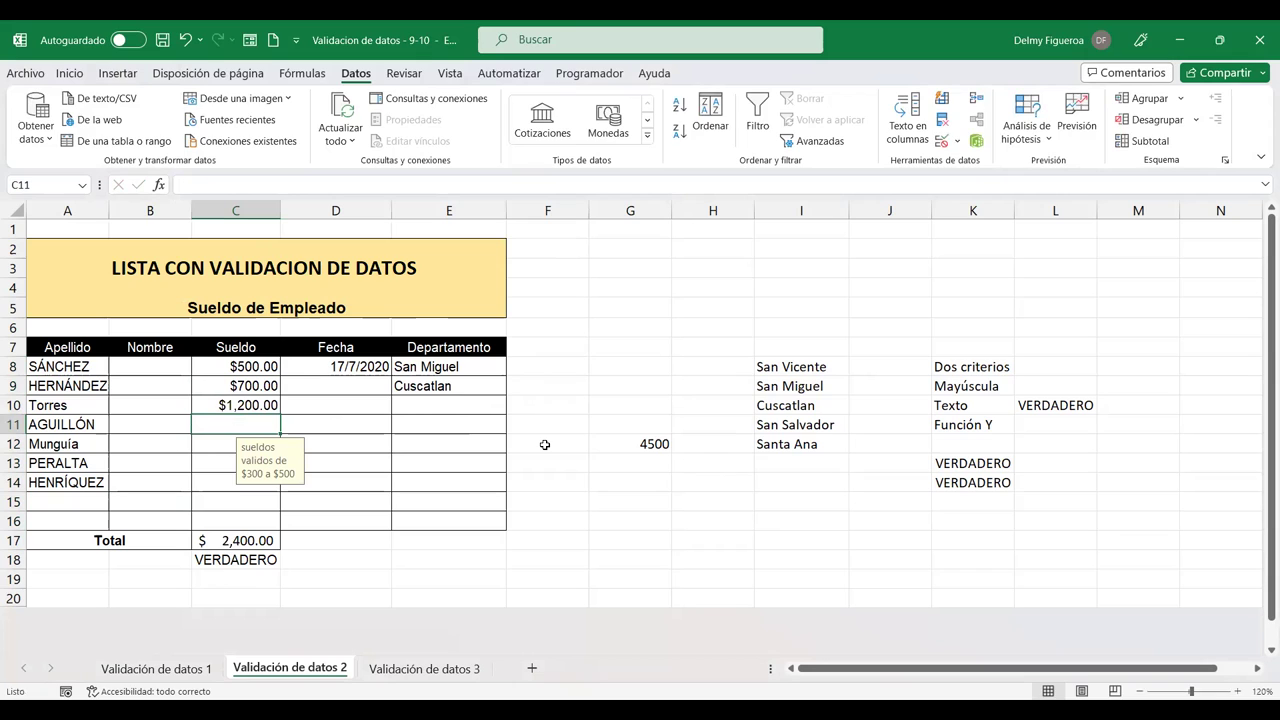
pyautogui.write('4000')
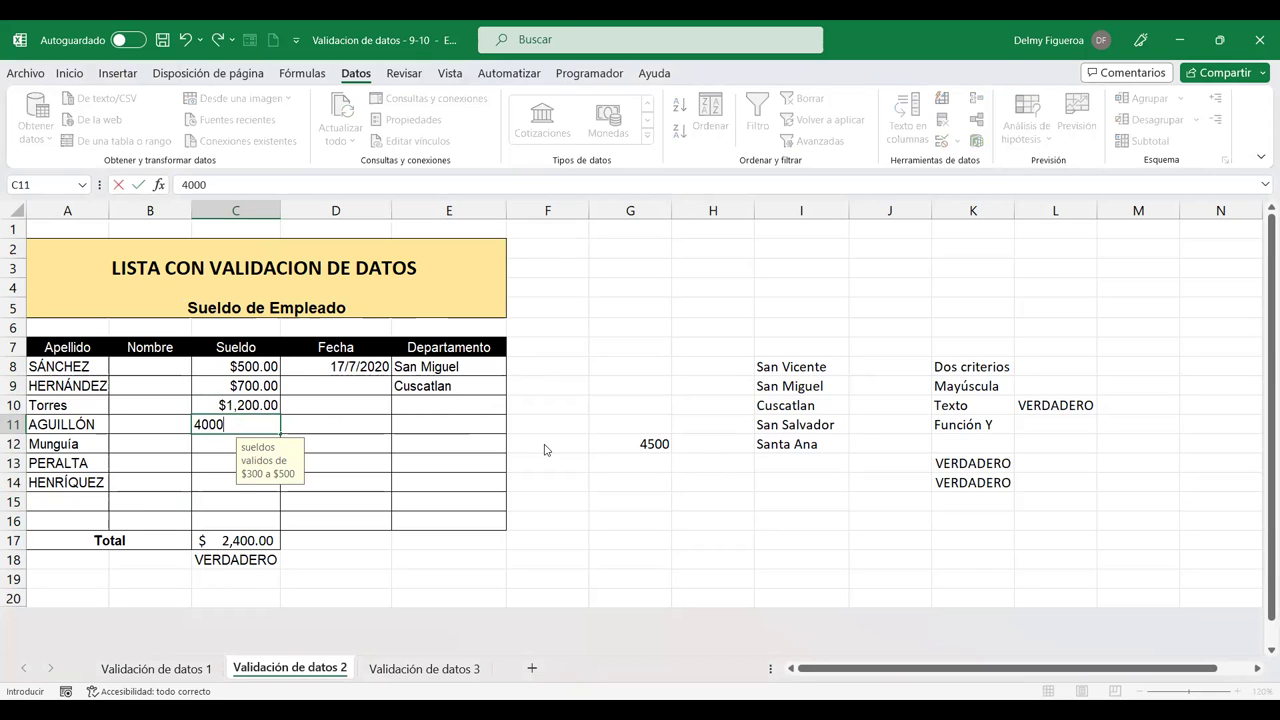
pyautogui.press('Return')
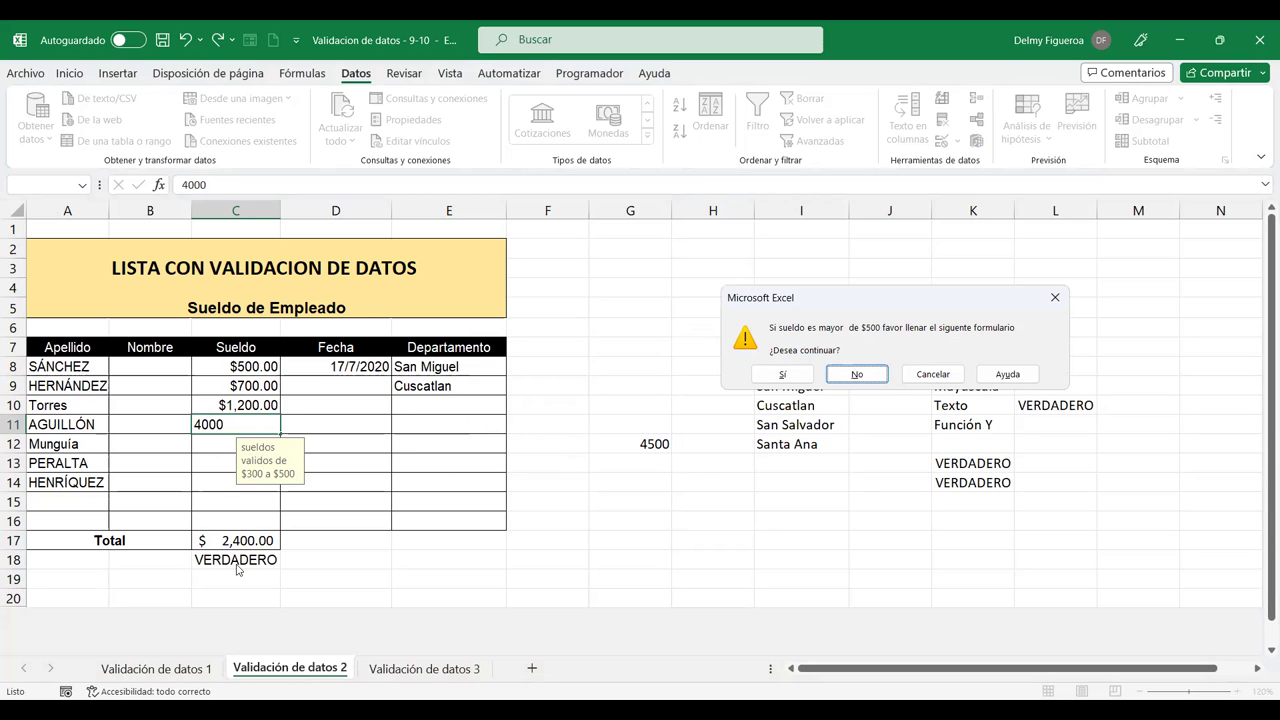
# Accept the 4000 salary despite the warning, then select the test salaries in C8:C14
pyautogui.moveTo(855, 297); pyautogui.dragTo(675, 257)
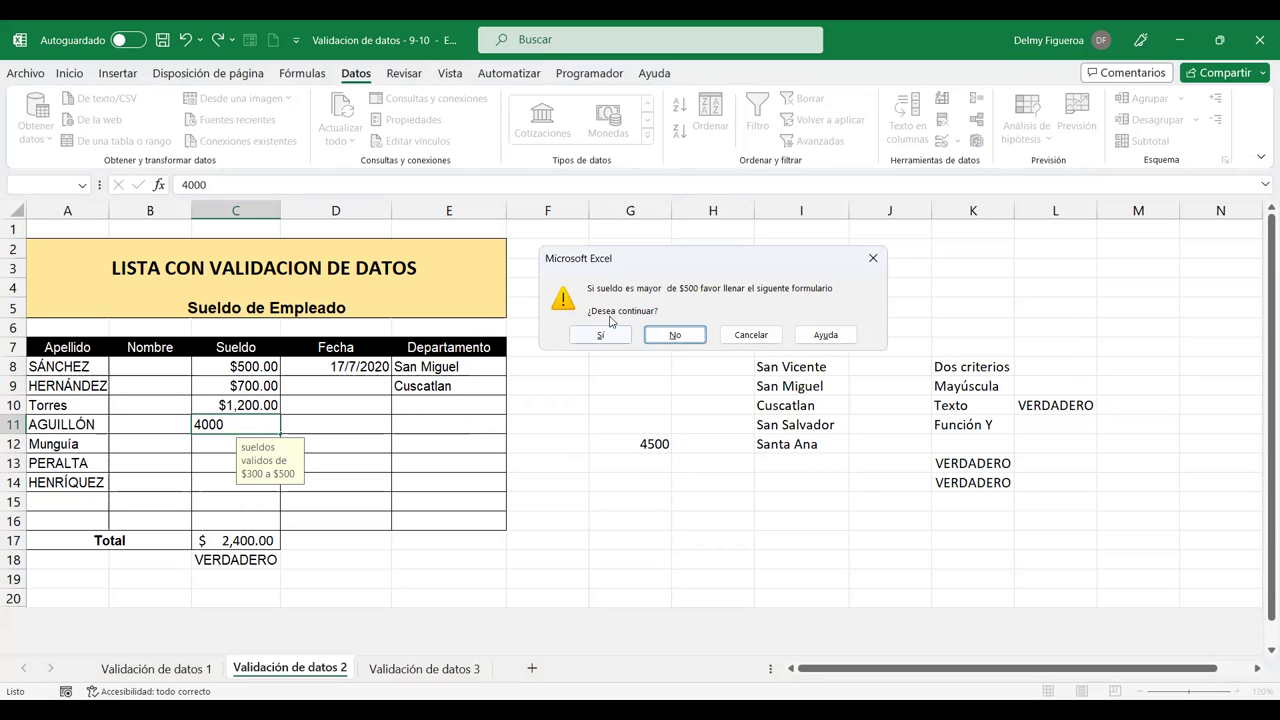
pyautogui.click(609, 337)
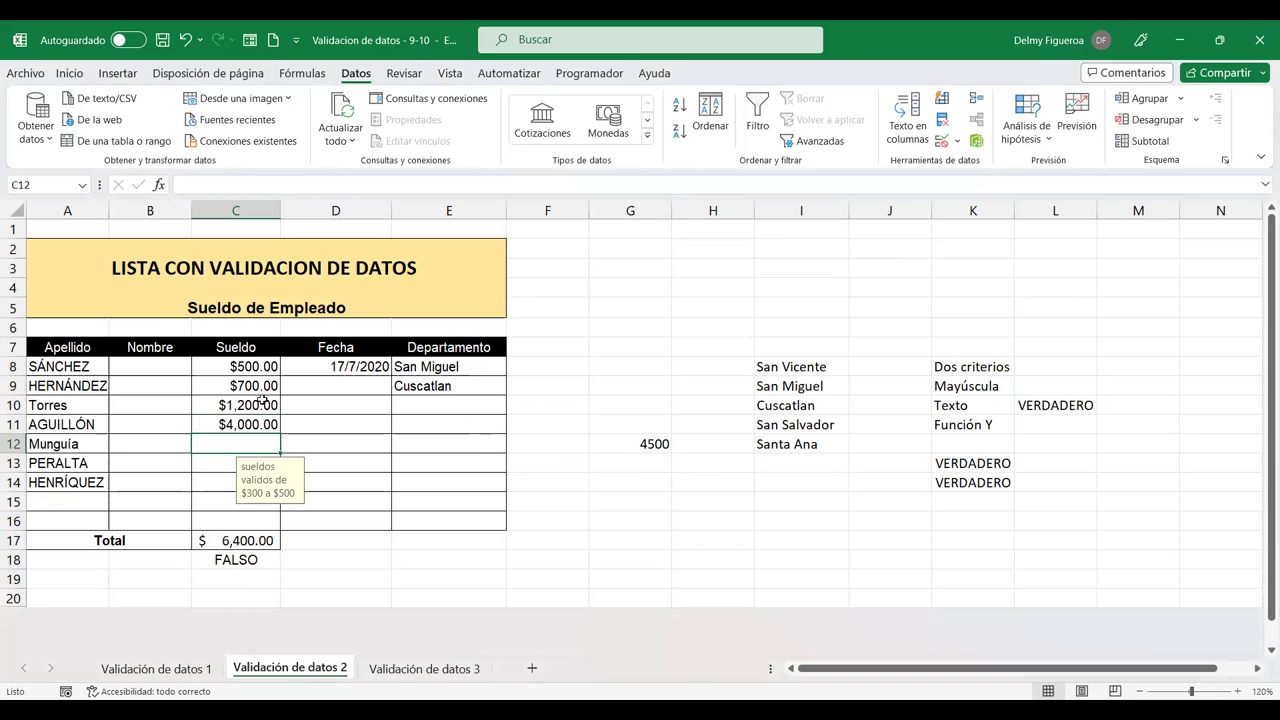
pyautogui.moveTo(257, 366); pyautogui.dragTo(254, 474)
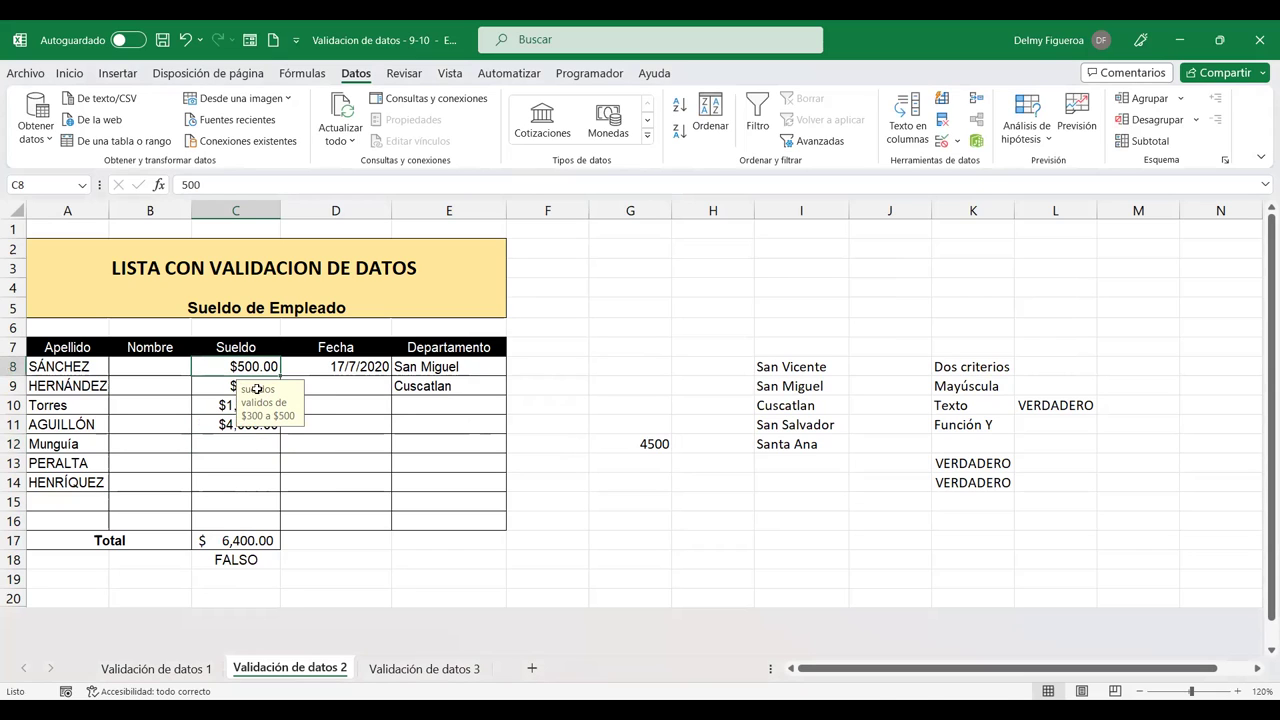
# Clear the test salaries and change the input message to 'Sueldos validos de $300 a $500 y presupuesto de planilla excedido.'
pyautogui.press('Delete')
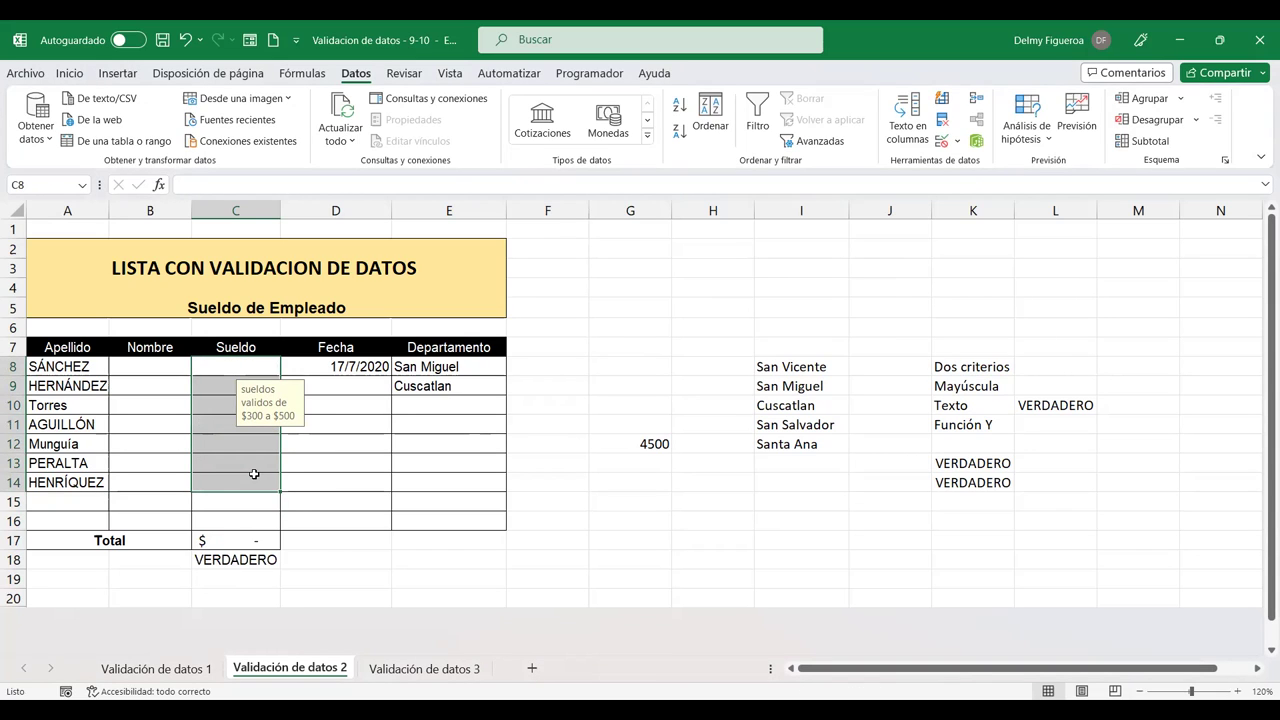
pyautogui.moveTo(214, 366); pyautogui.dragTo(224, 520)
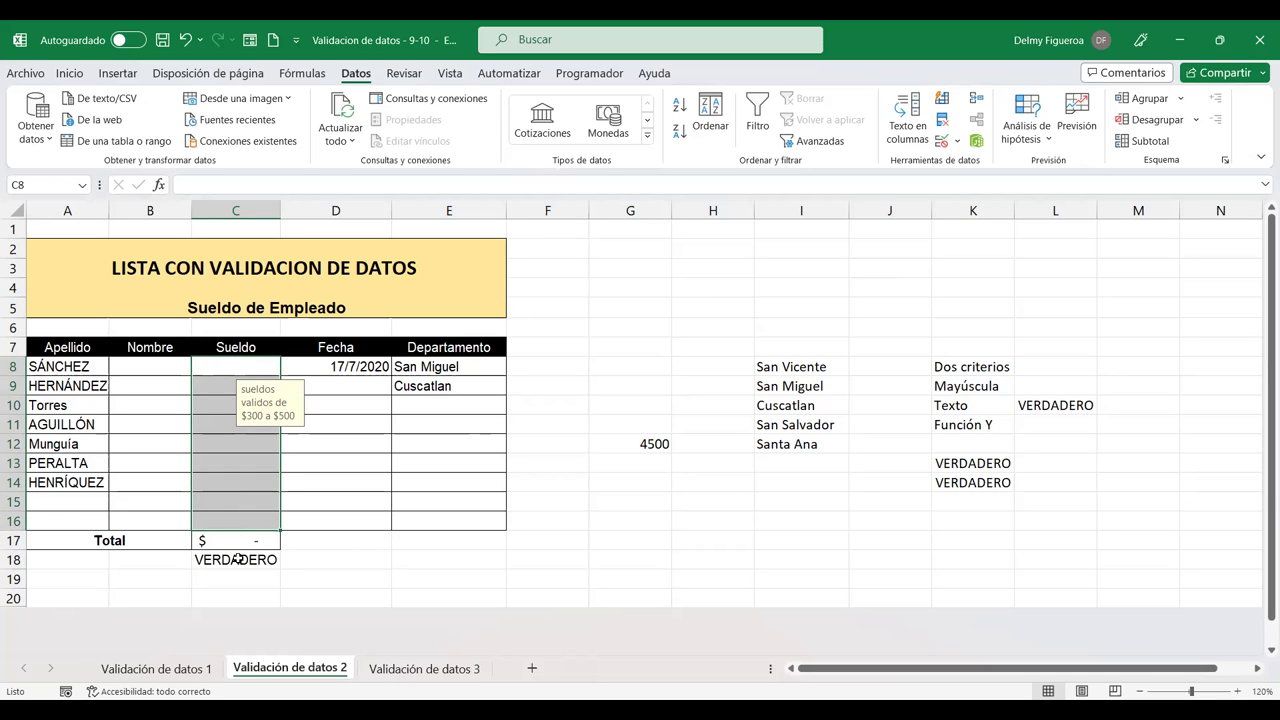
pyautogui.click(943, 143)
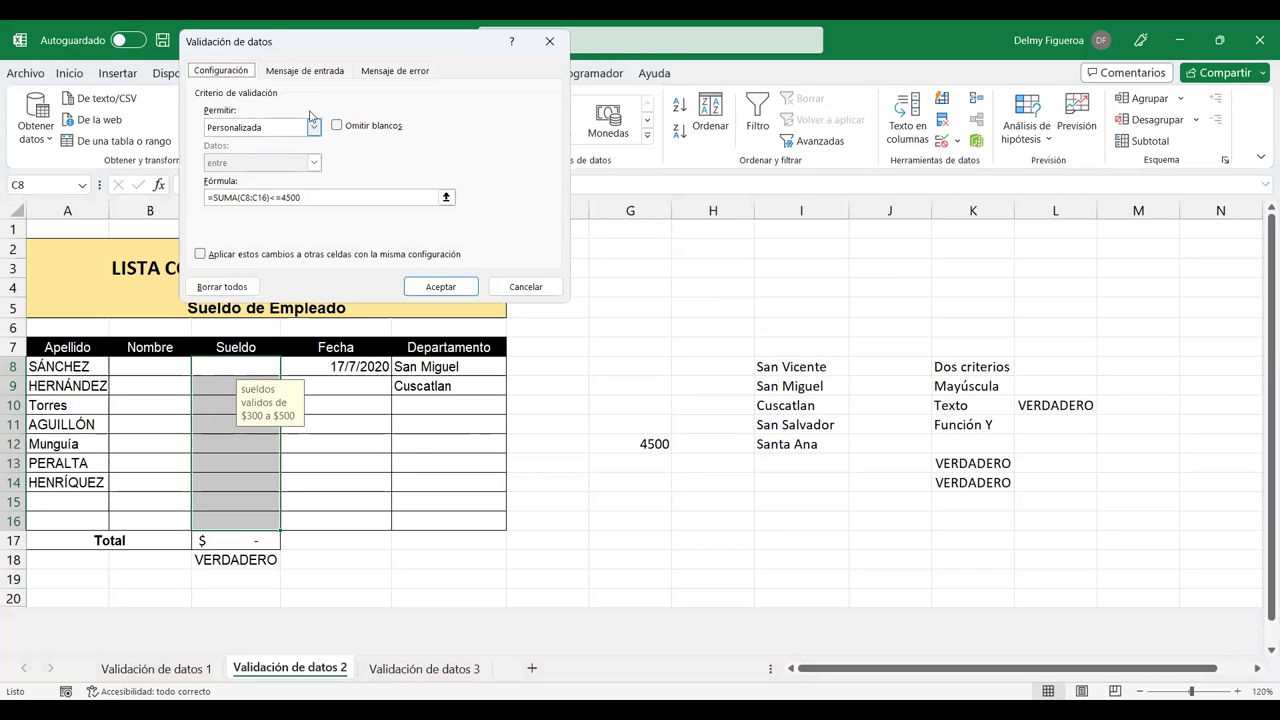
pyautogui.click(305, 71)
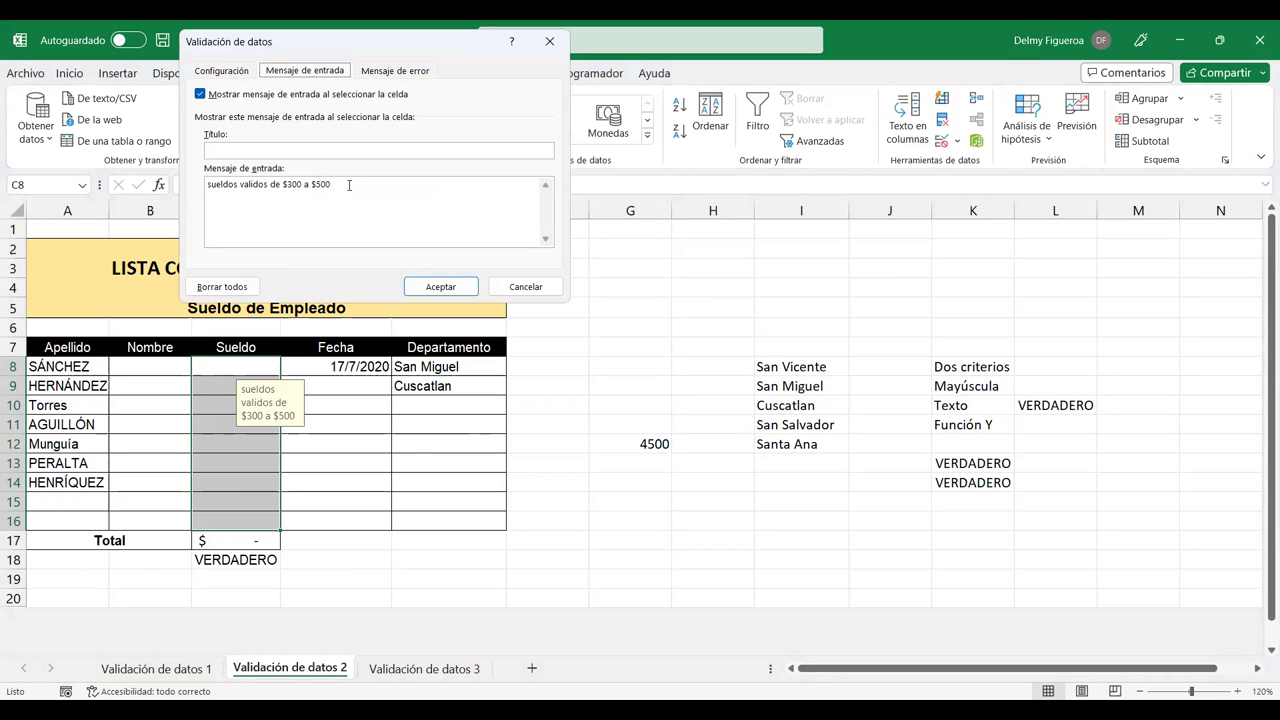
pyautogui.click(349, 184)
pyautogui.press('Delete')
pyautogui.write('s')
pyautogui.press('BackSpace')
pyautogui.write('S')
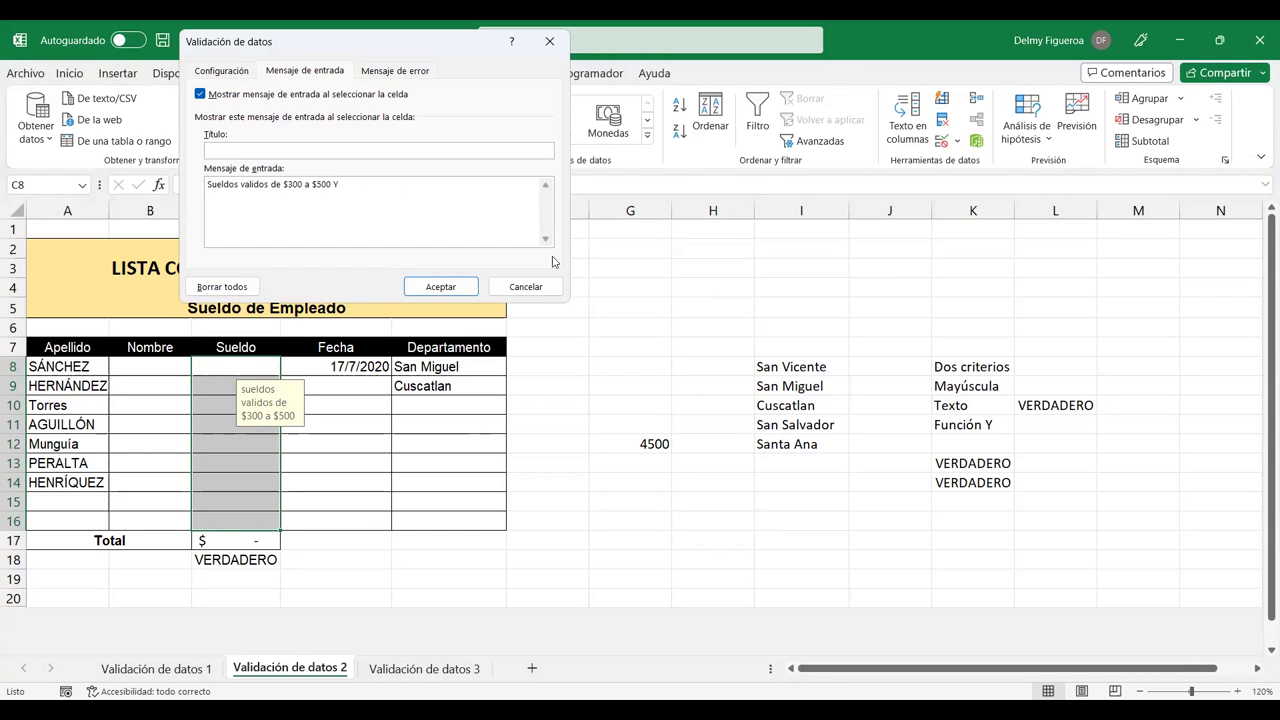
pyautogui.press('BackSpace')
pyautogui.write('y presupuesto de planilla excedido')
pyautogui.write('.')
# Paste the same text as the error message, set the alert style to Alto, and apply
pyautogui.moveTo(497, 186); pyautogui.dragTo(3, 193)
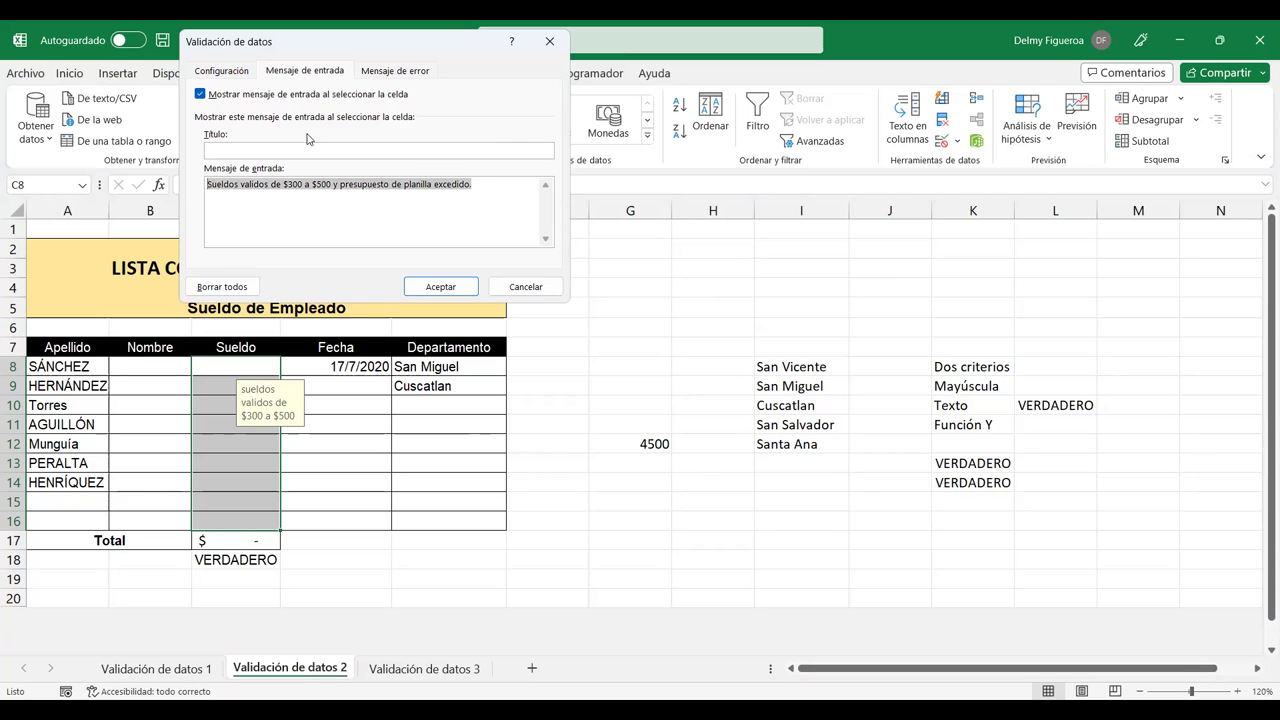
pyautogui.click(414, 72)
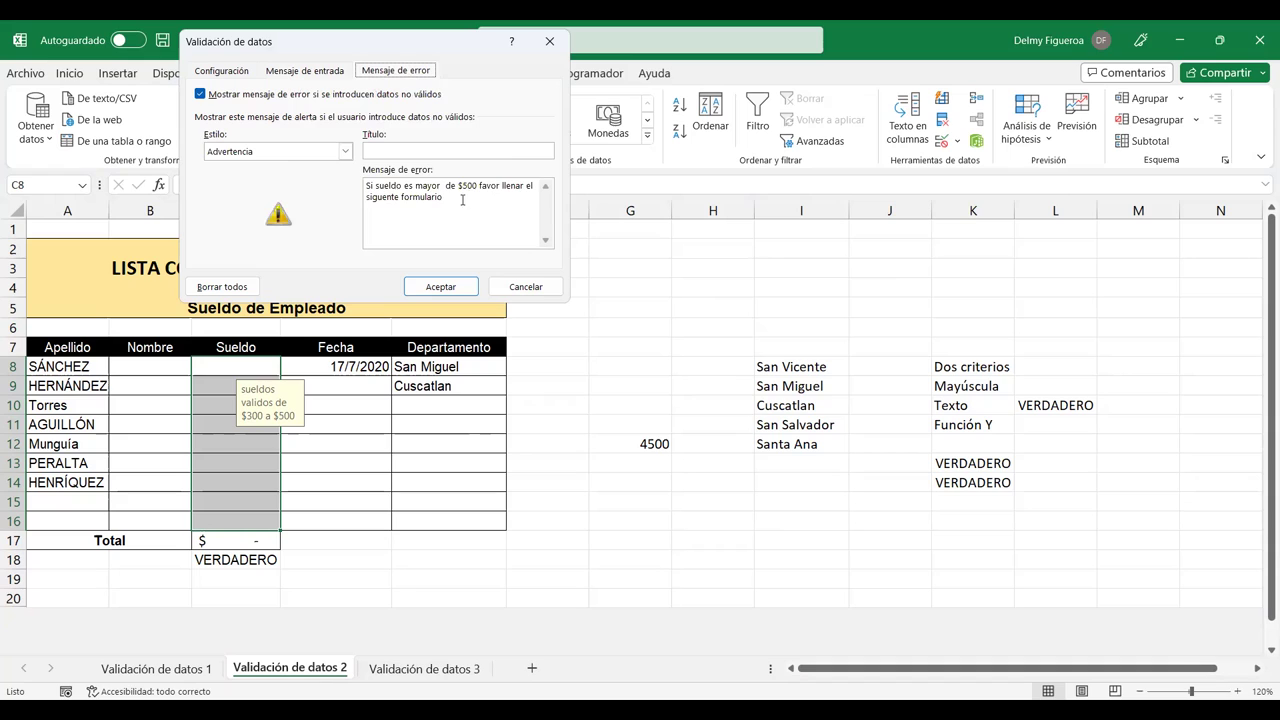
pyautogui.press('Tab')
pyautogui.press('Tab')
pyautogui.press('Tab')
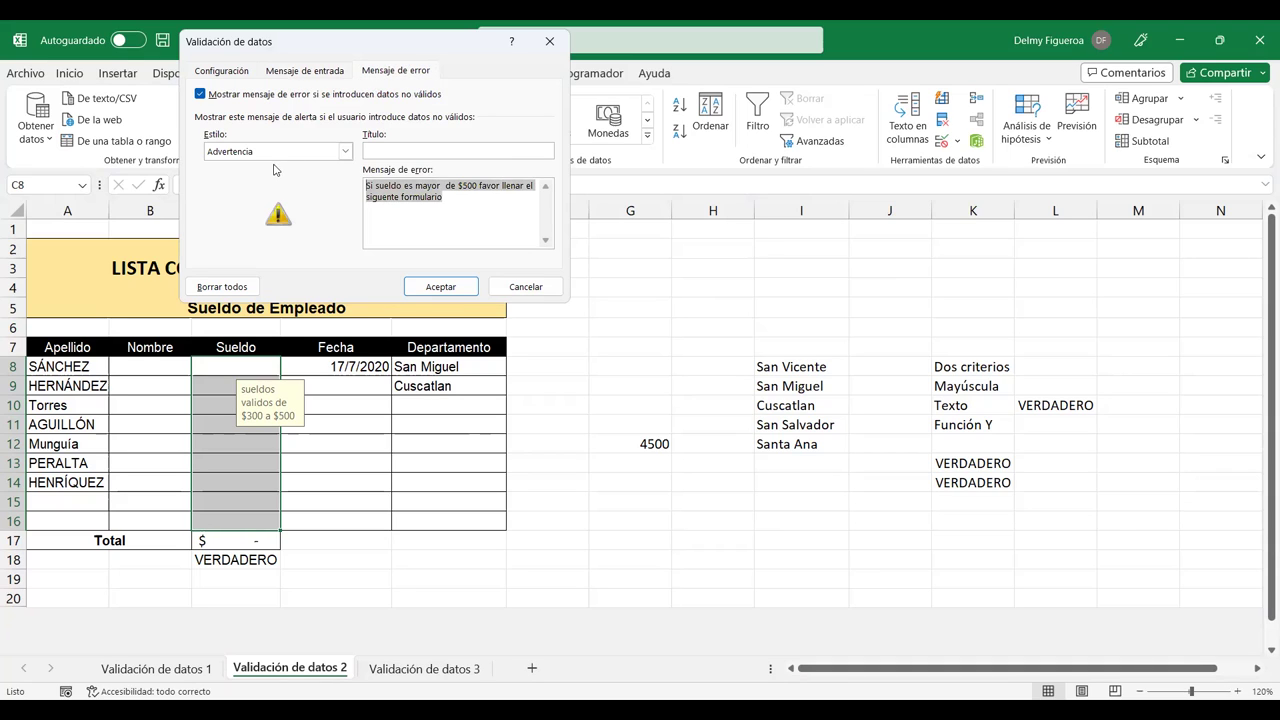
pyautogui.write('Sueldos validos de $300 a $500 y presupuesto de planilla excedido.')
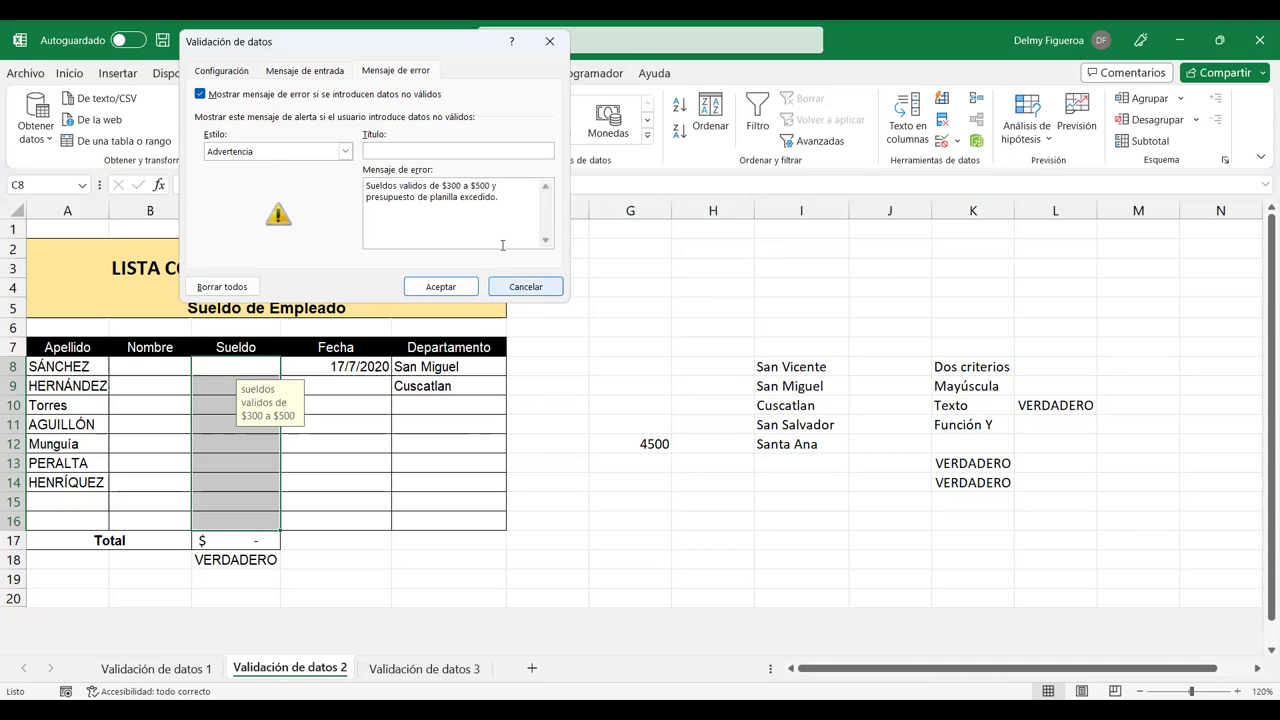
pyautogui.click(345, 152)
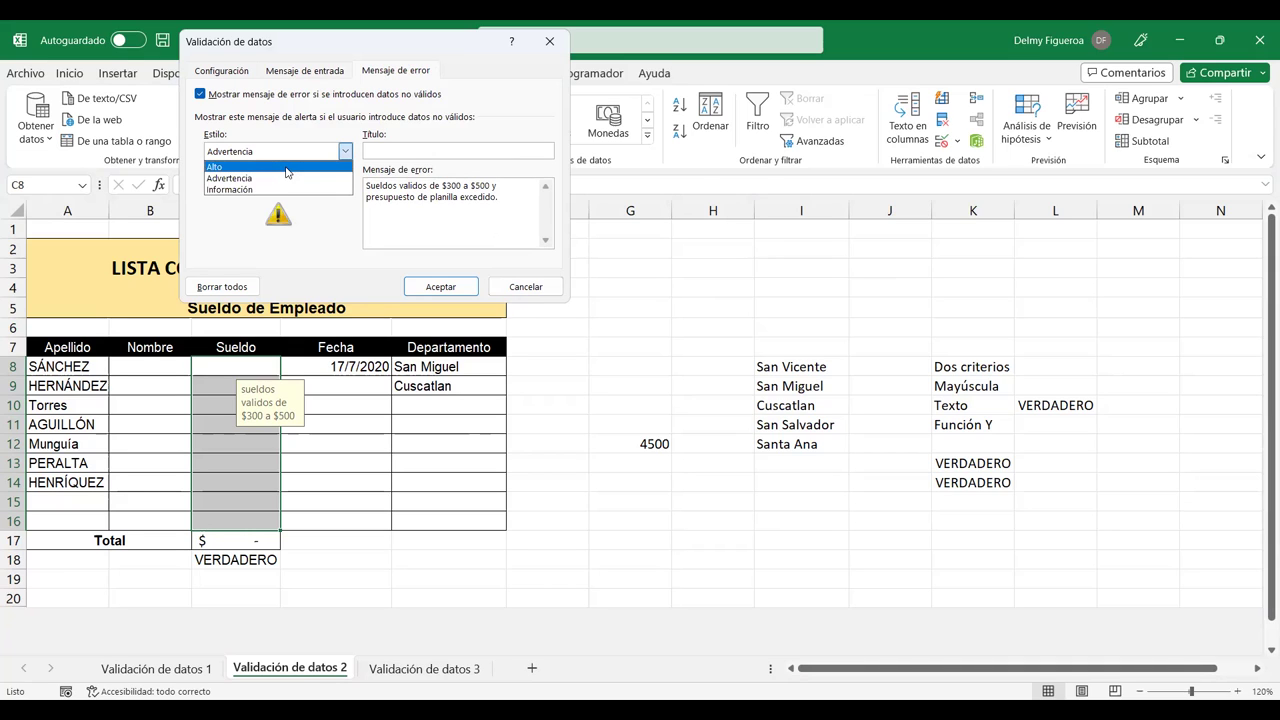
pyautogui.click(286, 168)
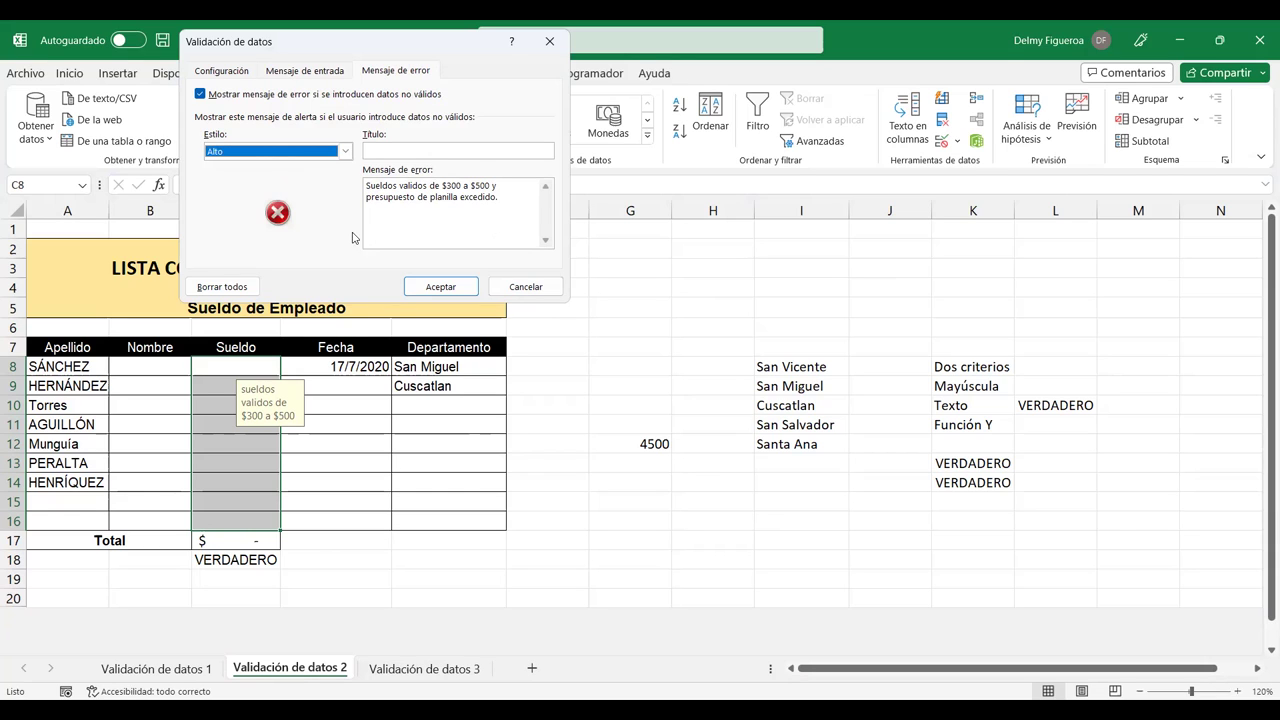
pyautogui.click(437, 289)
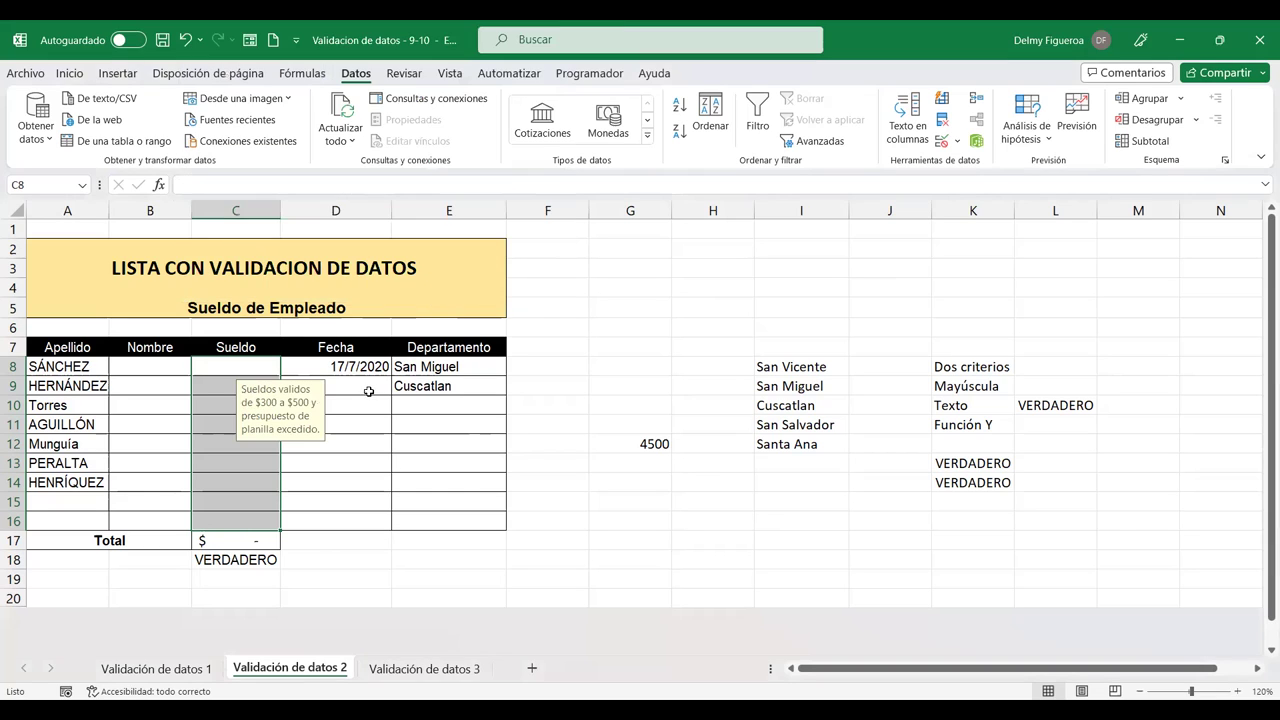
# Enter salaries 500, 800 and 1,200 in C8:C10
pyautogui.click(243, 365)
pyautogui.write('500')
pyautogui.press('Return')
pyautogui.write('800')
pyautogui.press('Return')
pyautogui.write('1,200')
pyautogui.press('Return')
# Try 3000 in C11, confirm the validation rejects it, and cancel the entry
pyautogui.write('3')
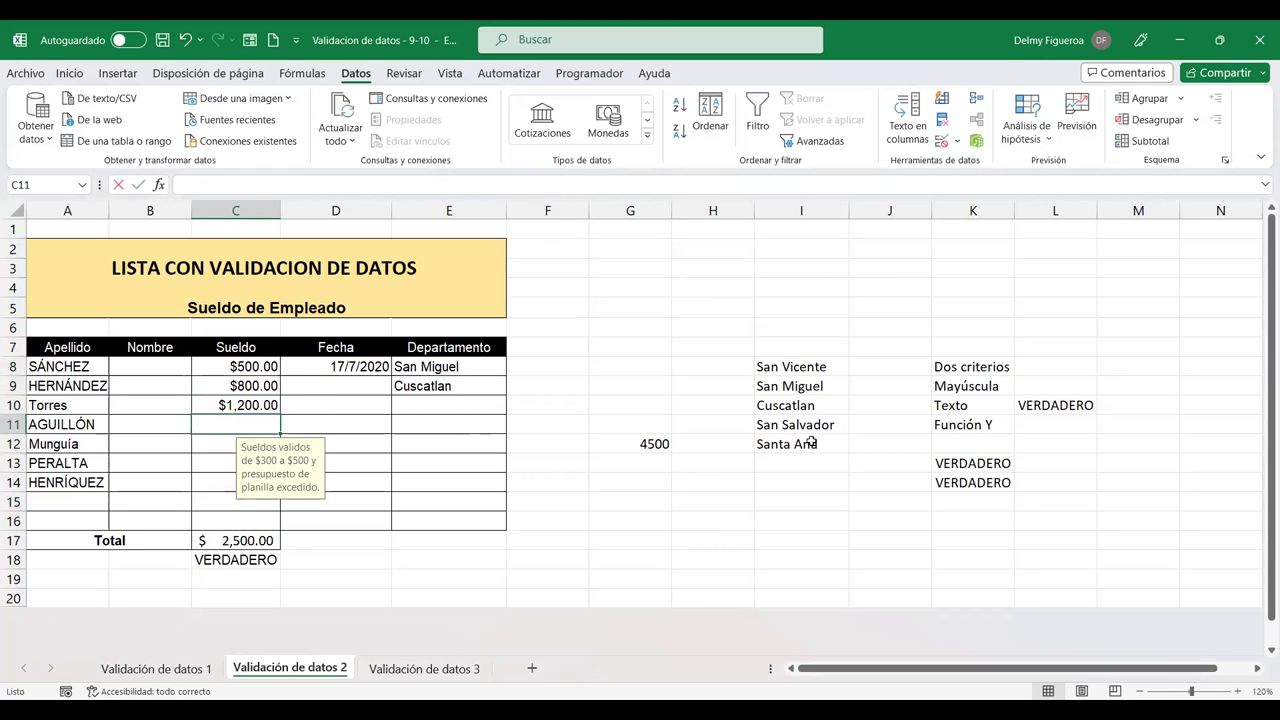
pyautogui.write('000')
pyautogui.press('Return')
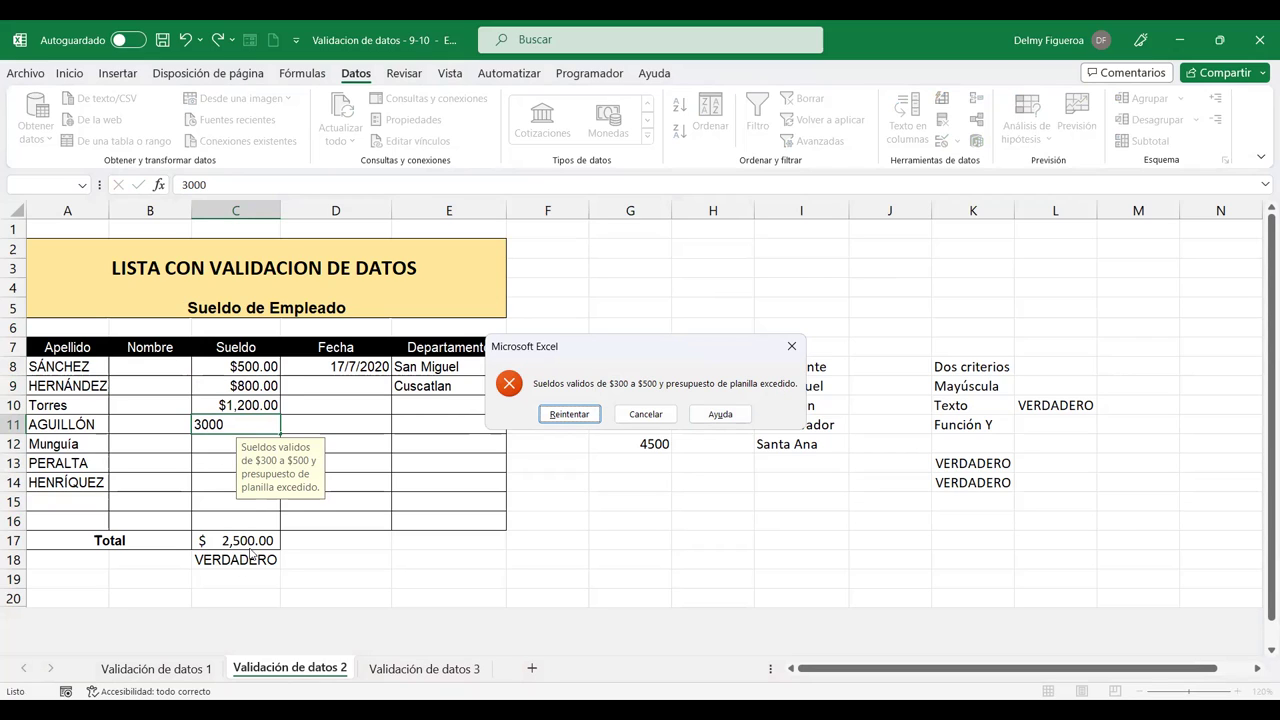
pyautogui.click(575, 418)
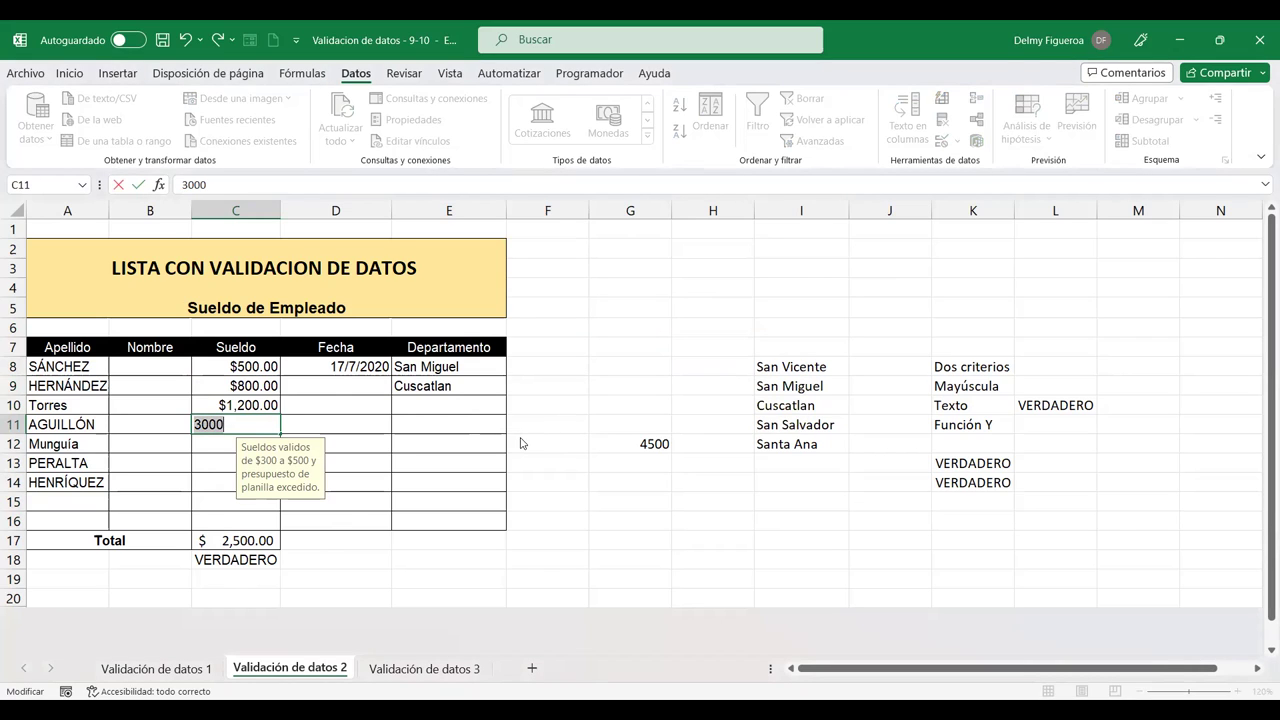
pyautogui.press('Return')
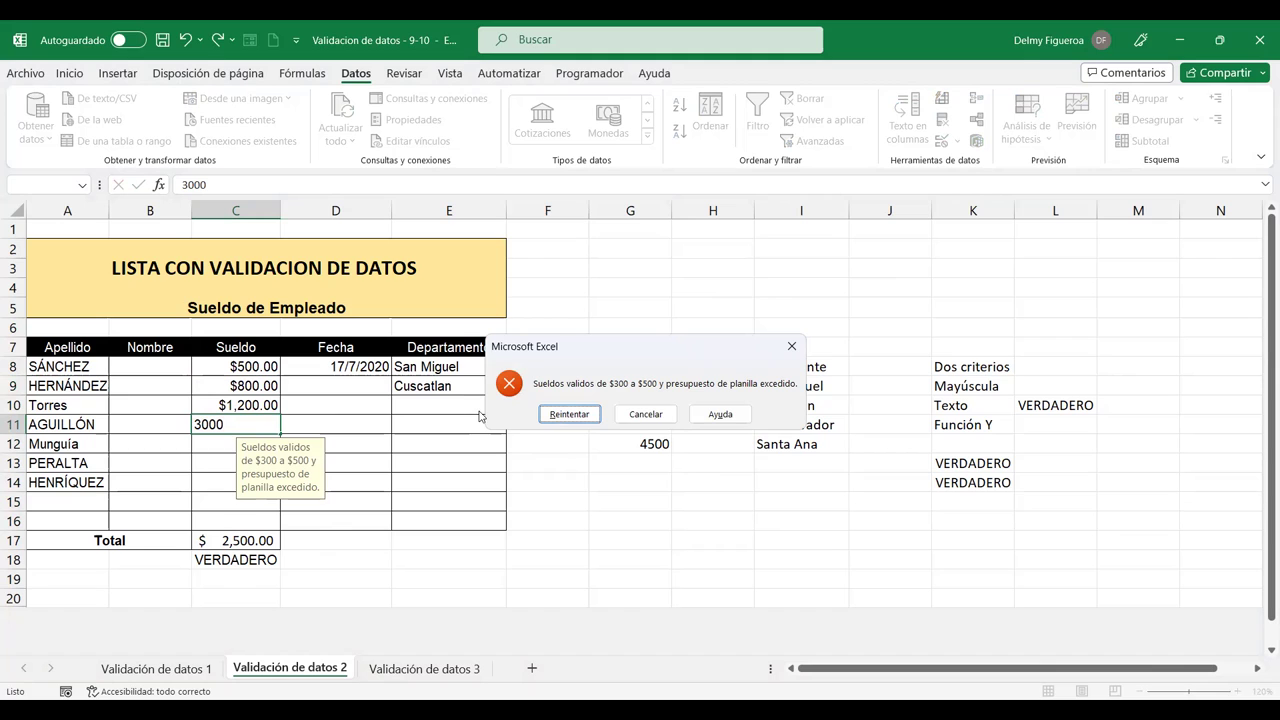
pyautogui.click(634, 414)
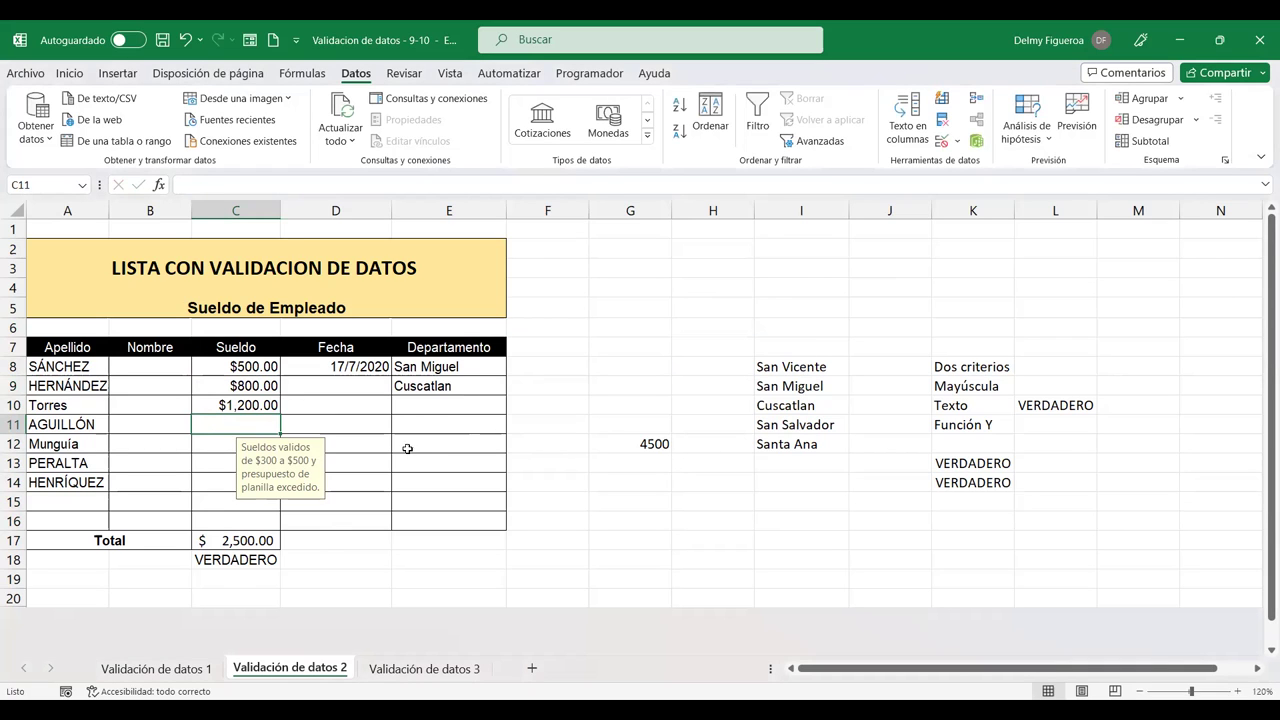
pyautogui.click(335, 541)
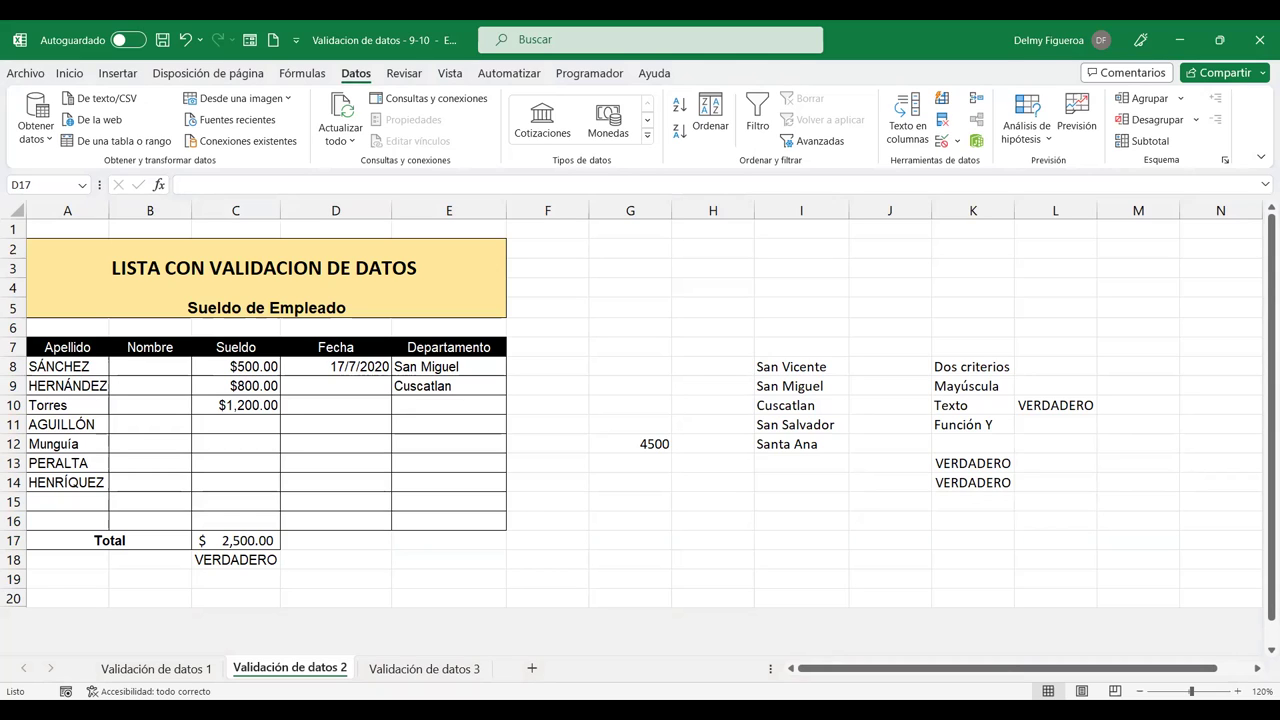
# Go to the Validación de datos 3 sheet with the product table
pyautogui.click(181, 676)
pyautogui.click(405, 676)
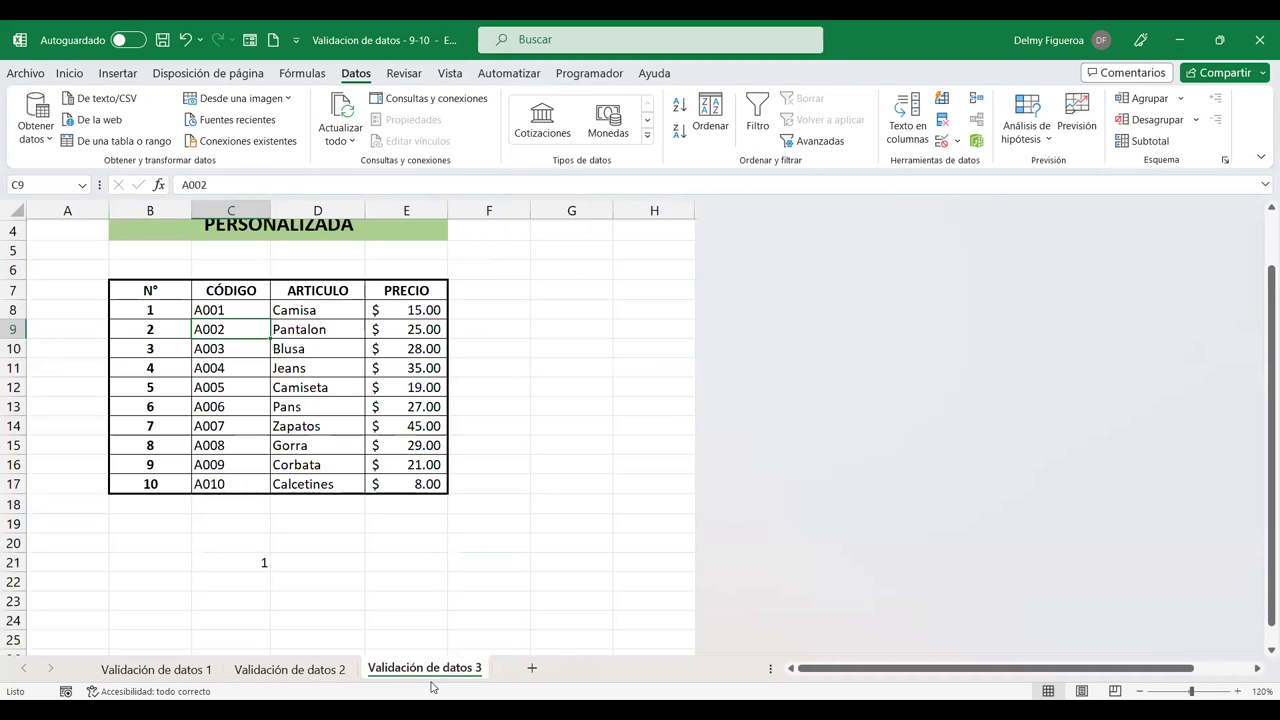
pyautogui.click(309, 677)
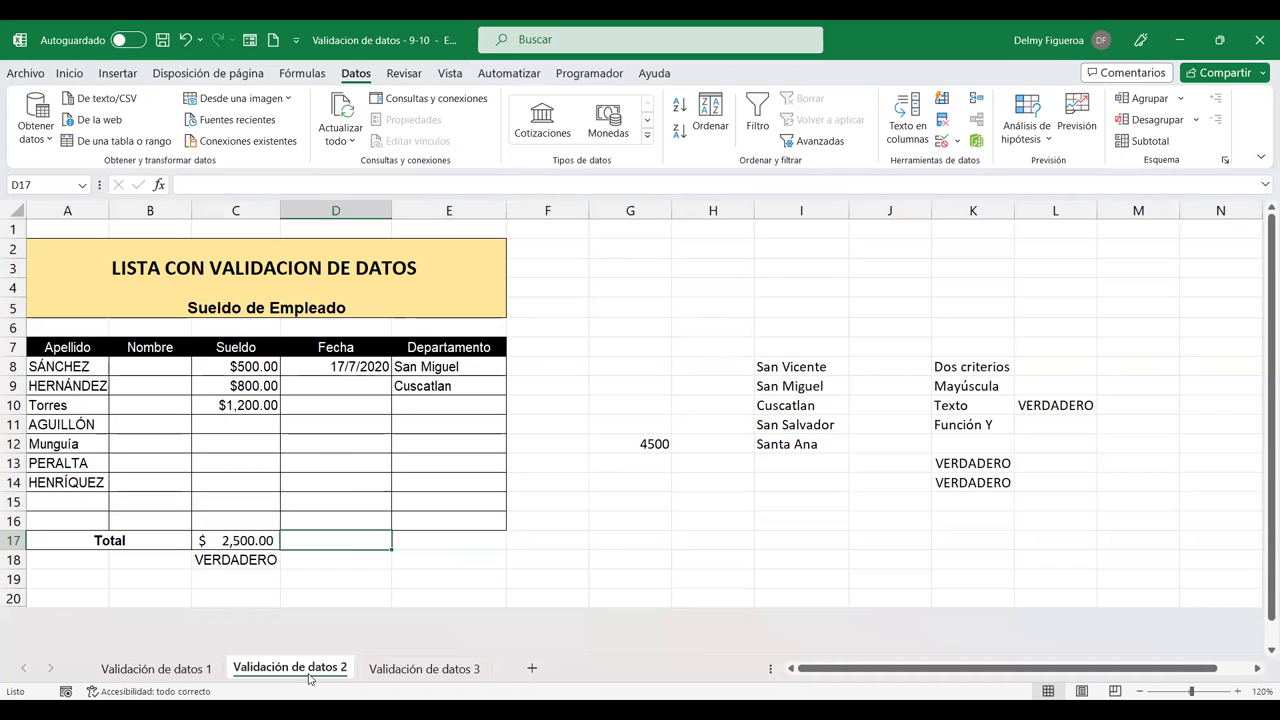
pyautogui.click(403, 675)
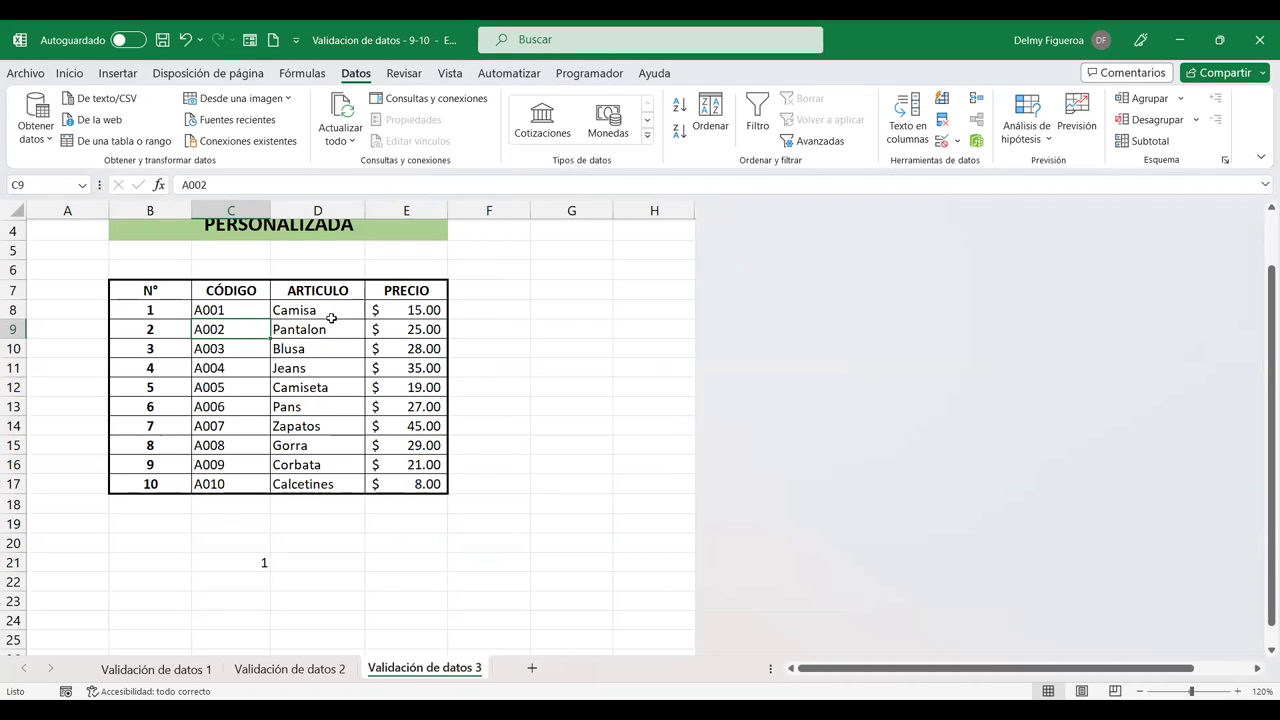
pyautogui.scroll(1, 408, 360)
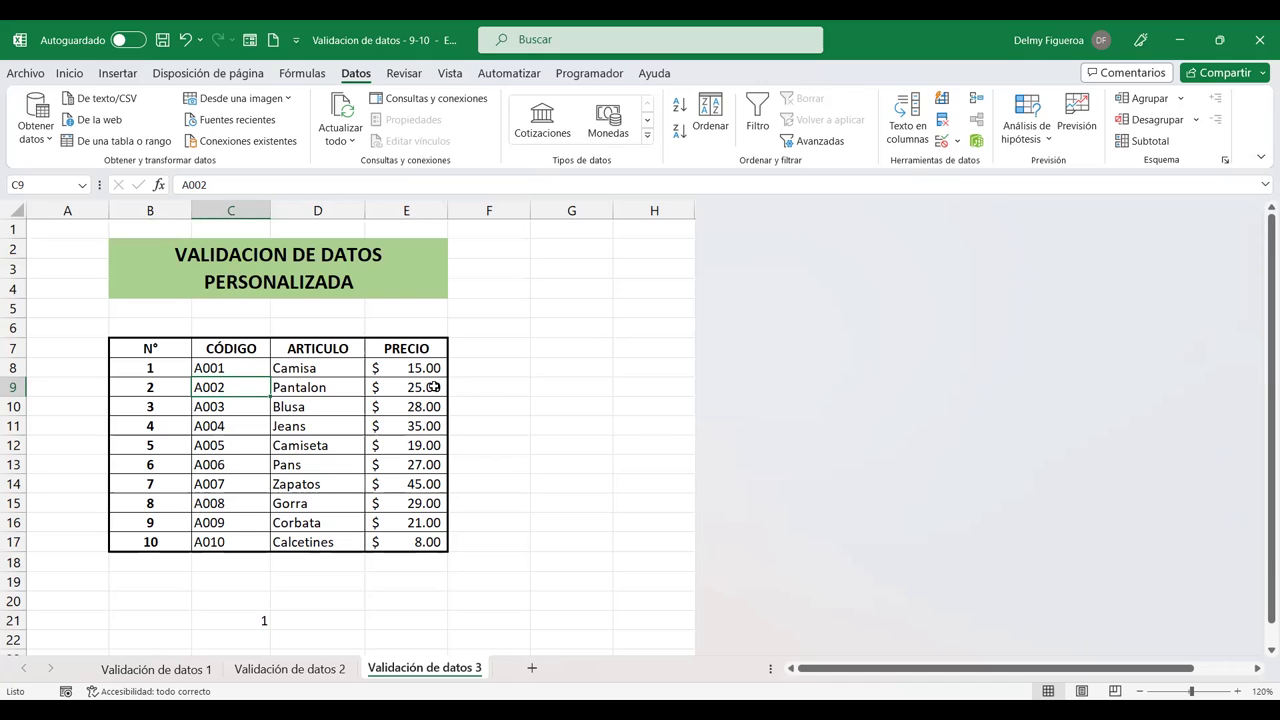
# Insert a new column E before PRECIO and give it the header CANTIDAD
pyautogui.click(418, 209)
pyautogui.rightClick(420, 212)
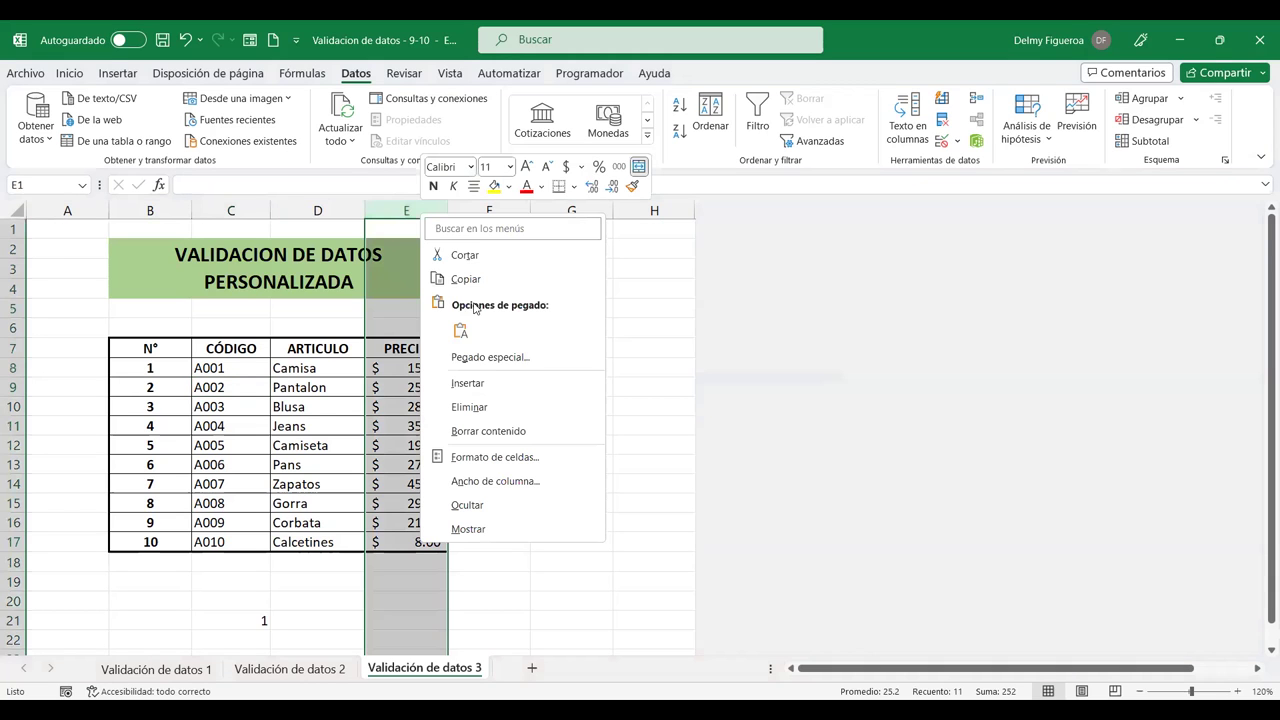
pyautogui.click(496, 386)
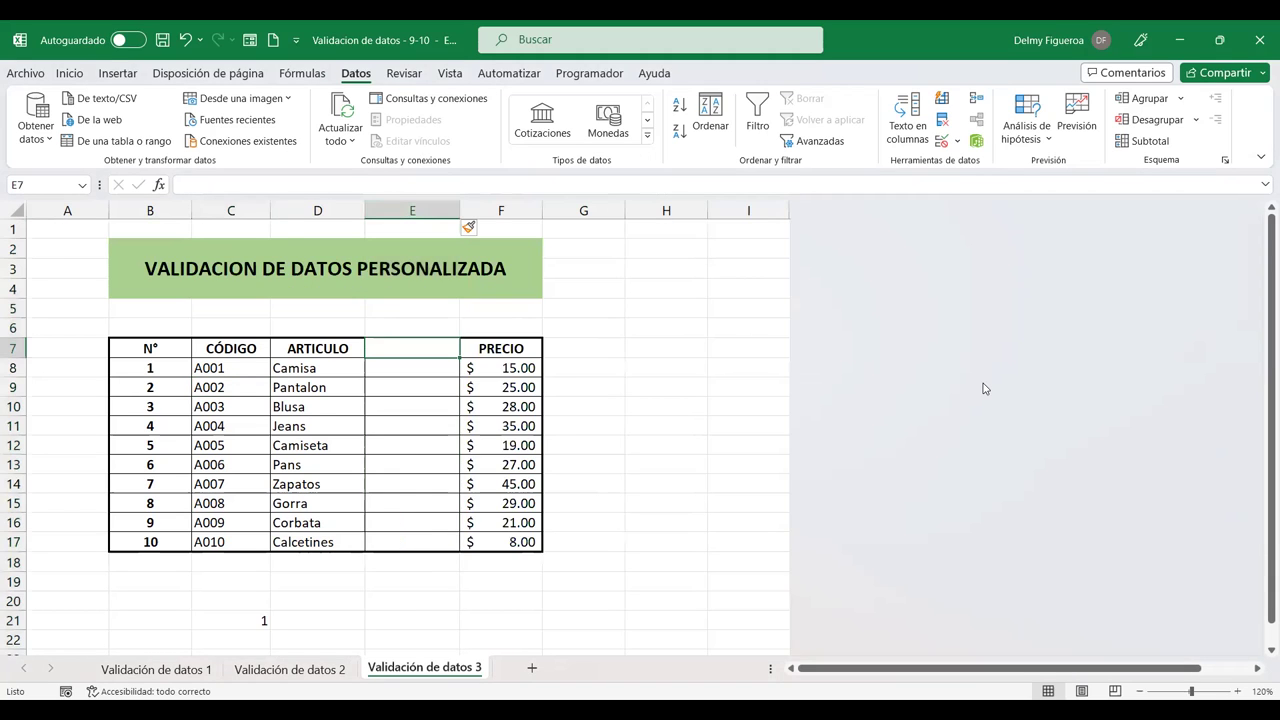
pyautogui.write('CANTIDAD')
pyautogui.press('Return')
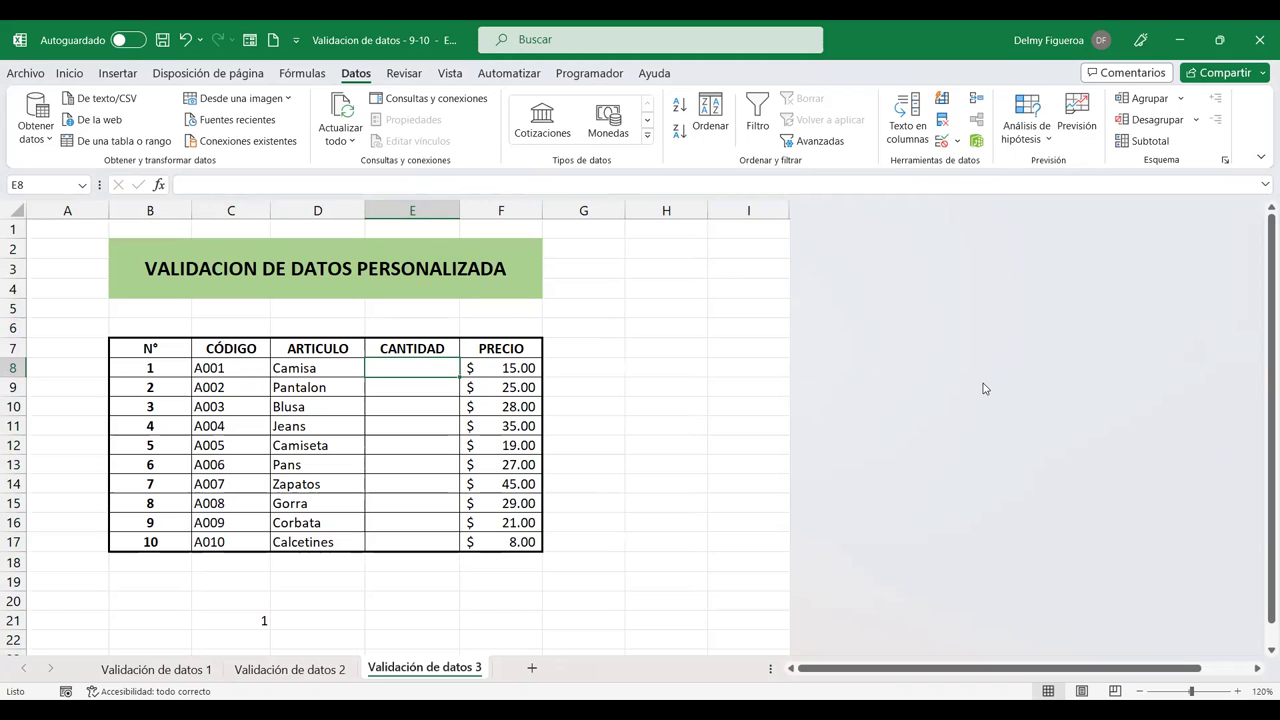
# Copy the Validación de datos 3 sheet to the end of the workbook
pyautogui.rightClick(456, 669)
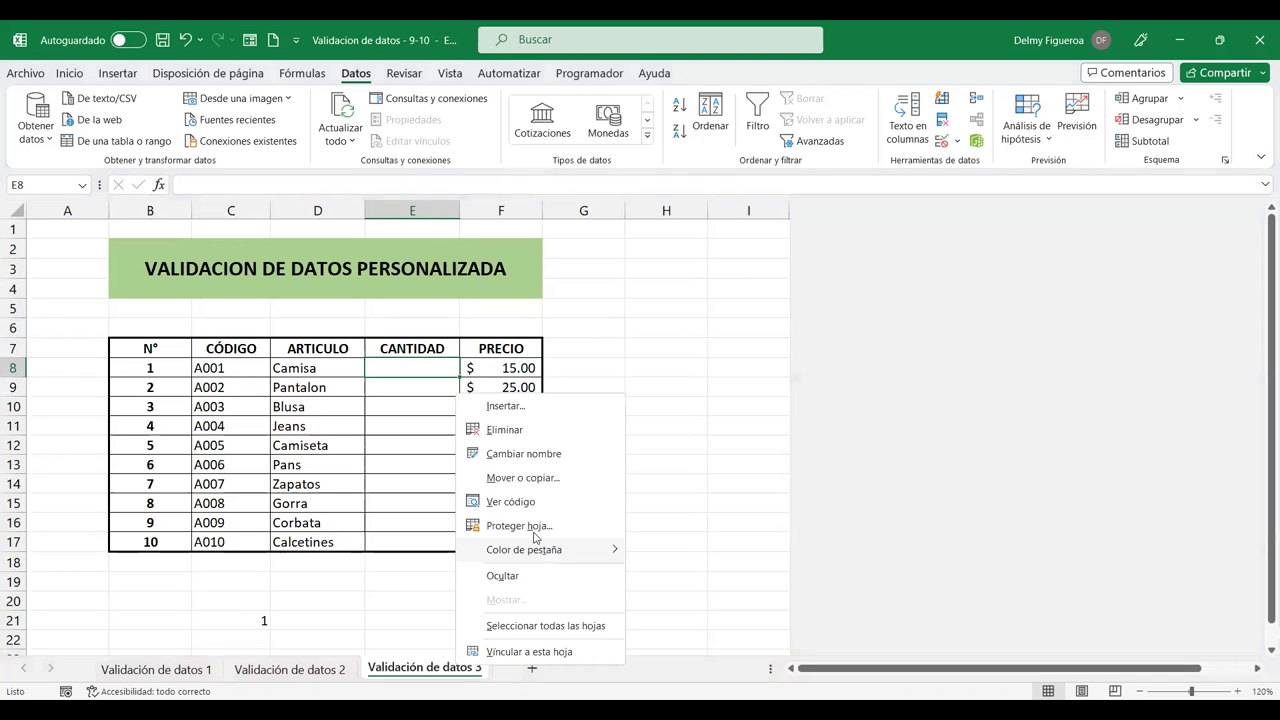
pyautogui.click(545, 479)
pyautogui.click(448, 576)
pyautogui.click(460, 512)
pyautogui.click(587, 613)
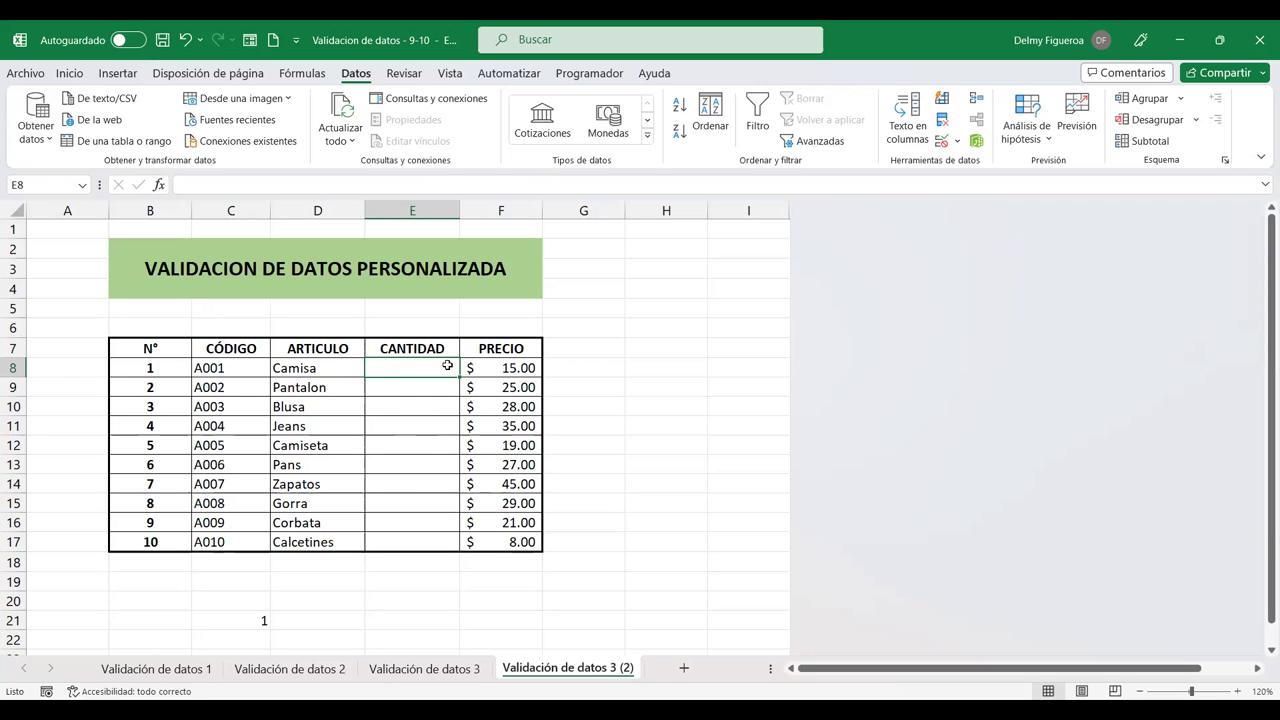
# Add a TOTAL header in G7 of the Validación de datos 3 (2) copy
pyautogui.click(476, 669)
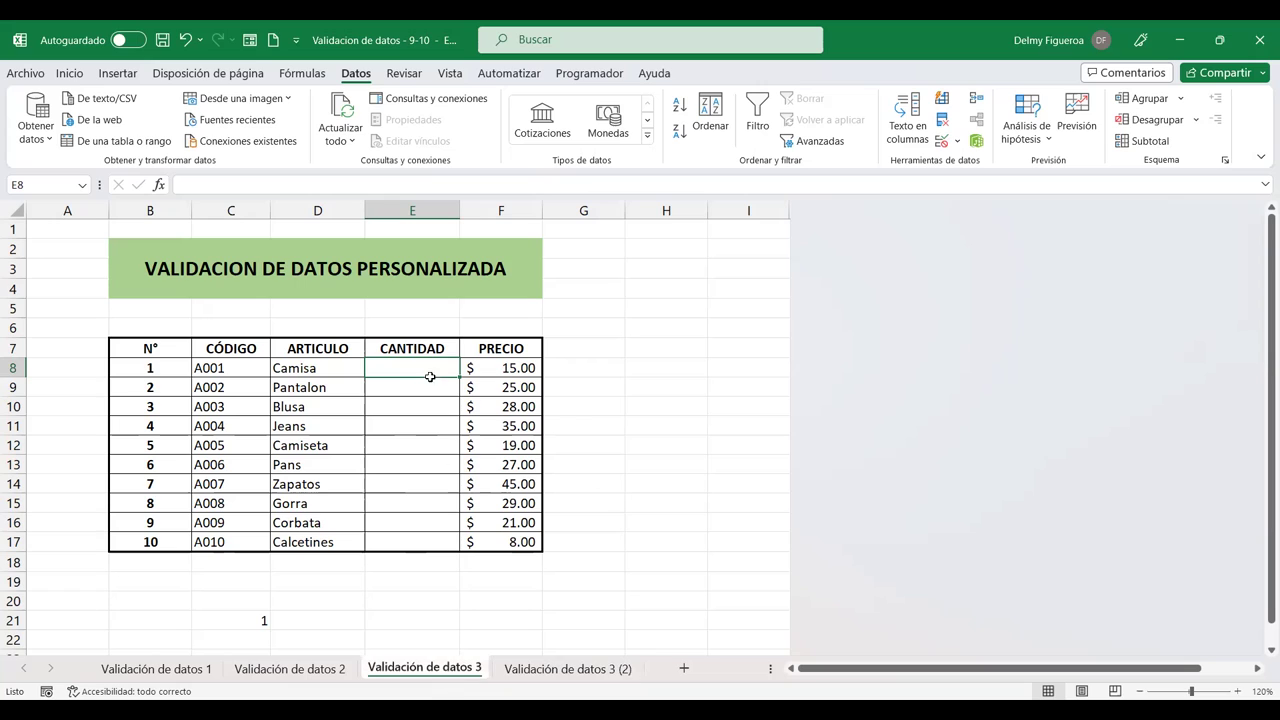
pyautogui.click(604, 671)
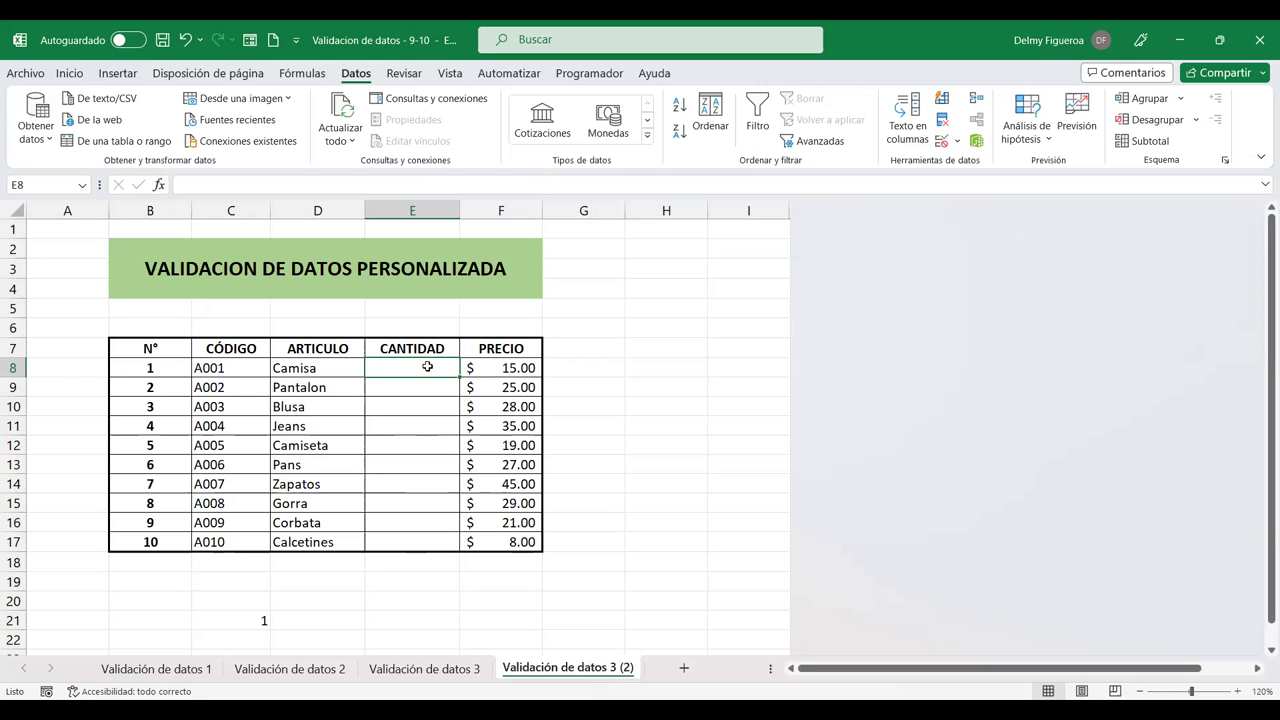
pyautogui.click(590, 347)
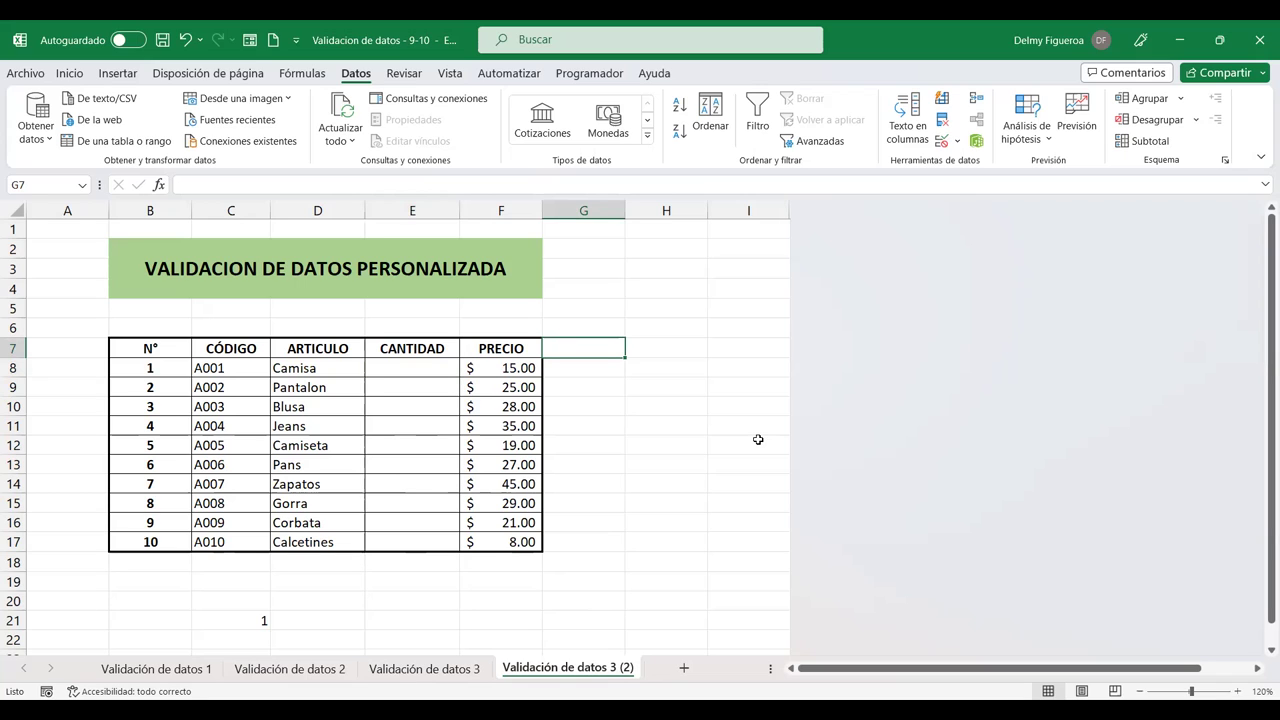
pyautogui.write('TOTAL')
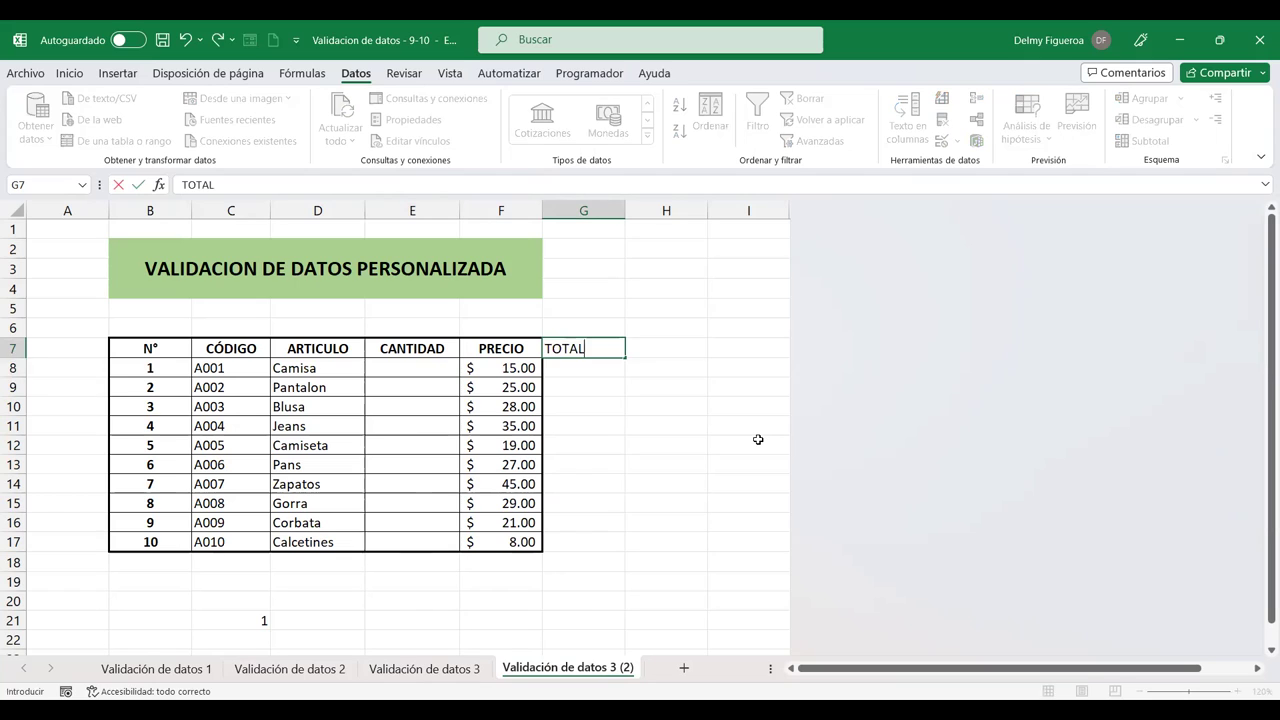
pyautogui.press('Return')
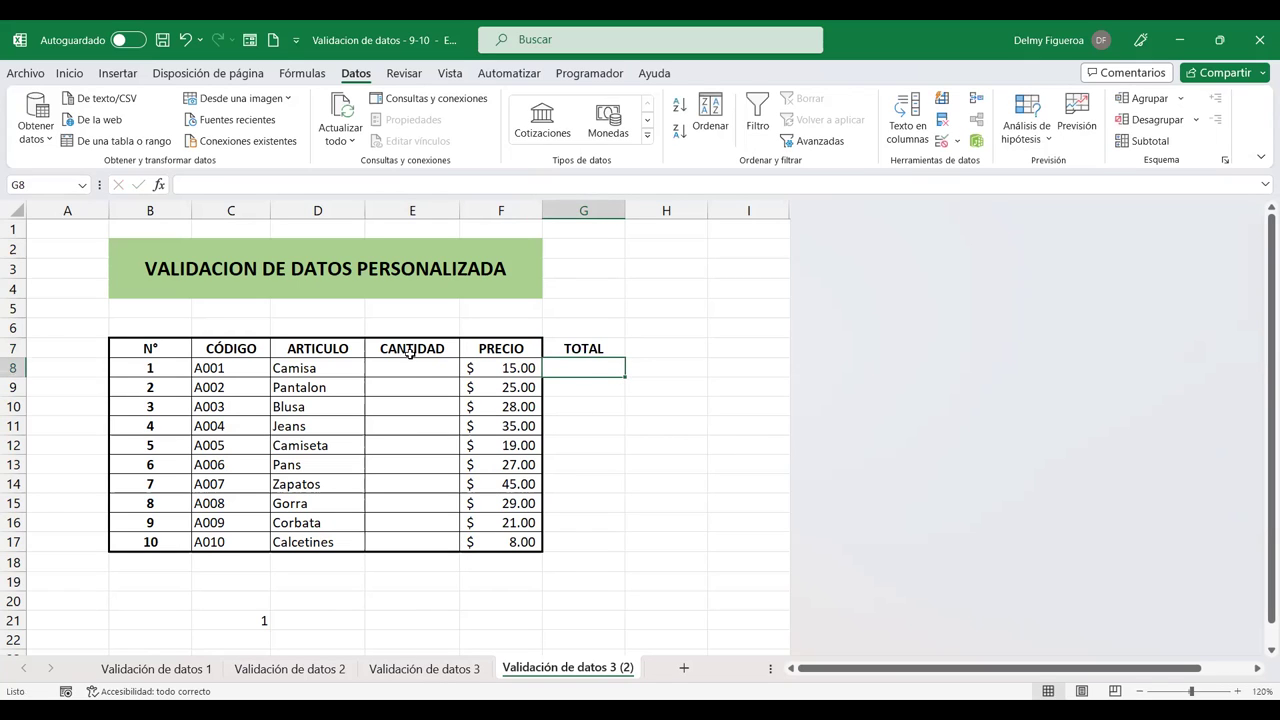
pyautogui.click(410, 366)
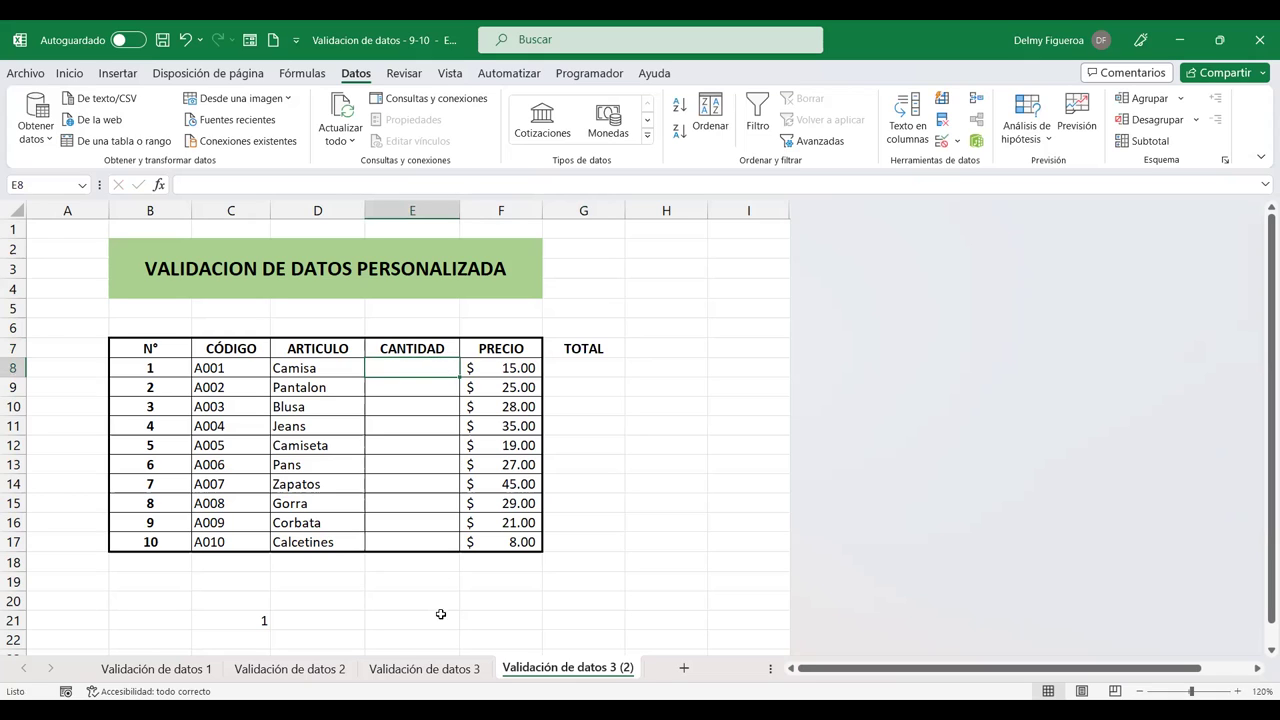
pyautogui.click(440, 668)
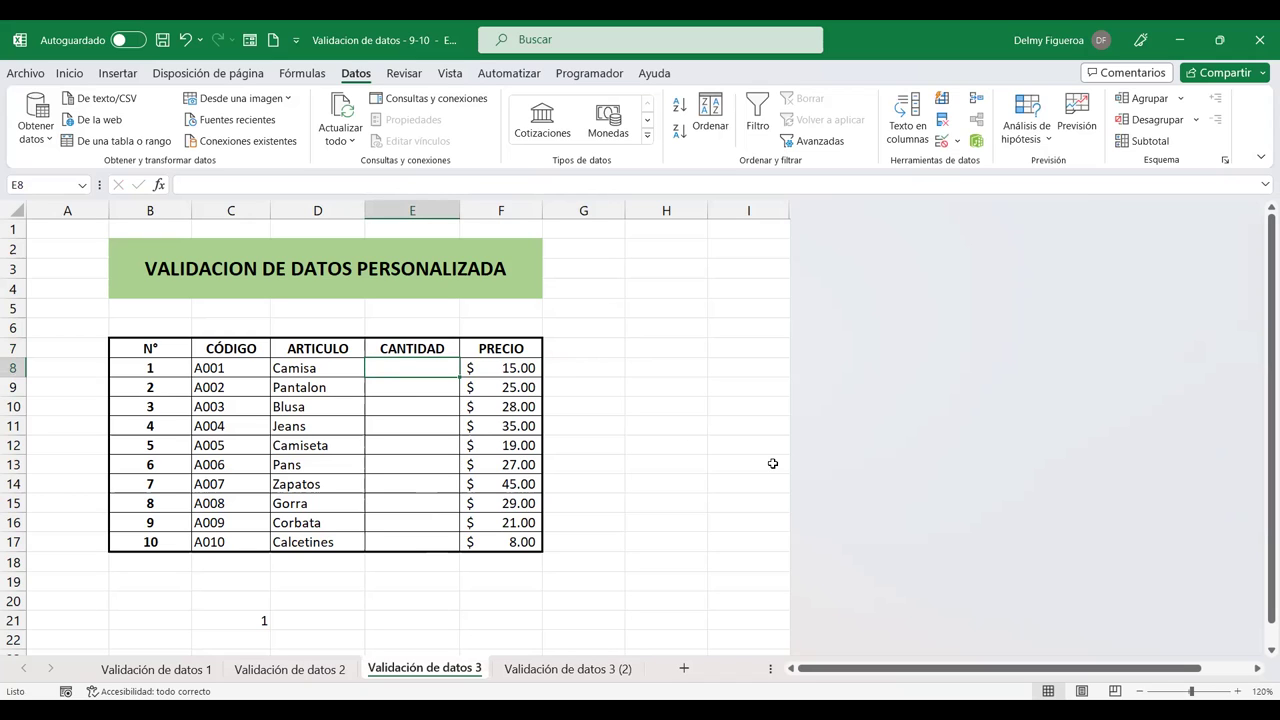
# Enter quantities 20, 15, 30, 25, 10, 25, 30, 20, 50 down the CANTIDAD column
pyautogui.write('20')
pyautogui.press('Return')
pyautogui.write('15')
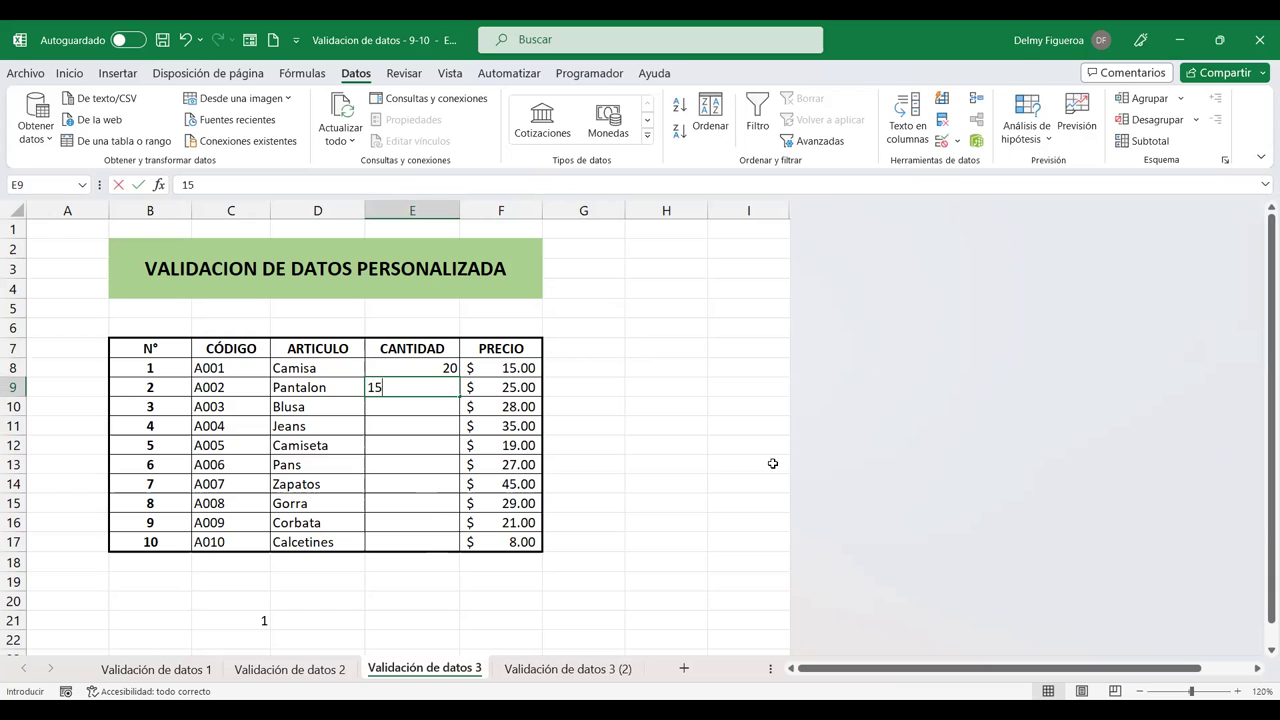
pyautogui.press('Return')
pyautogui.write('30')
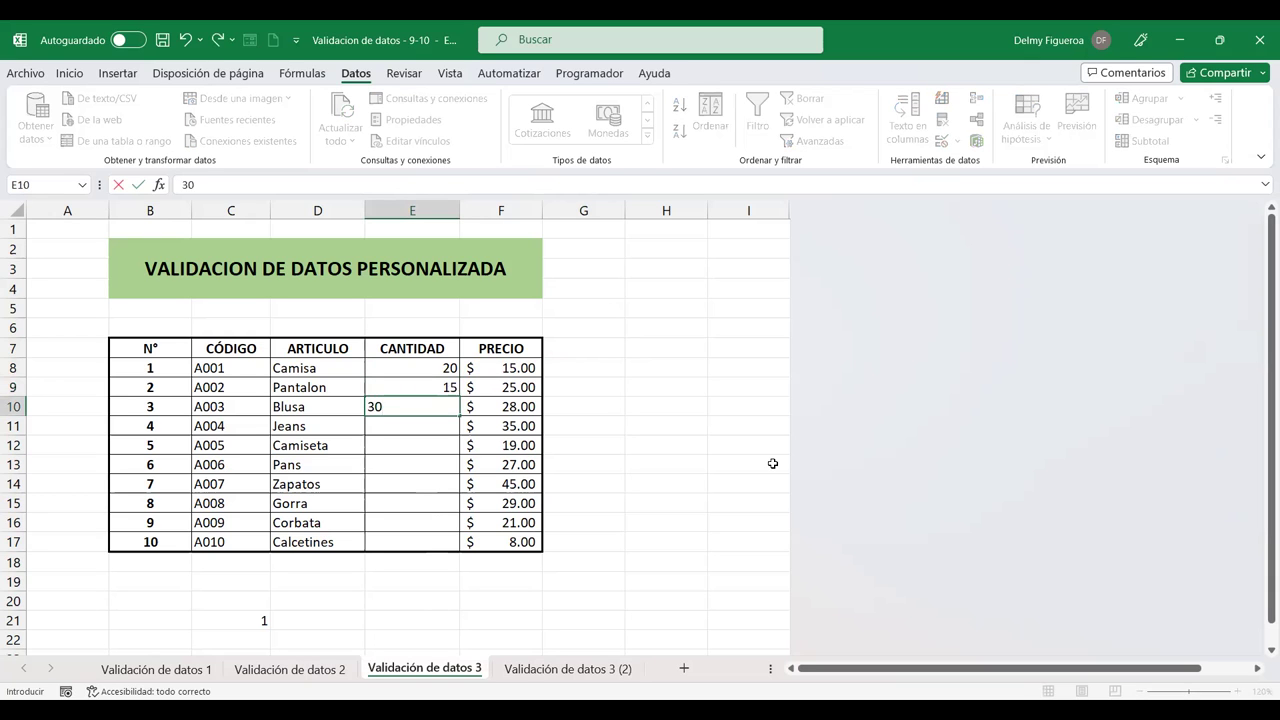
pyautogui.press('Return')
pyautogui.write('20')
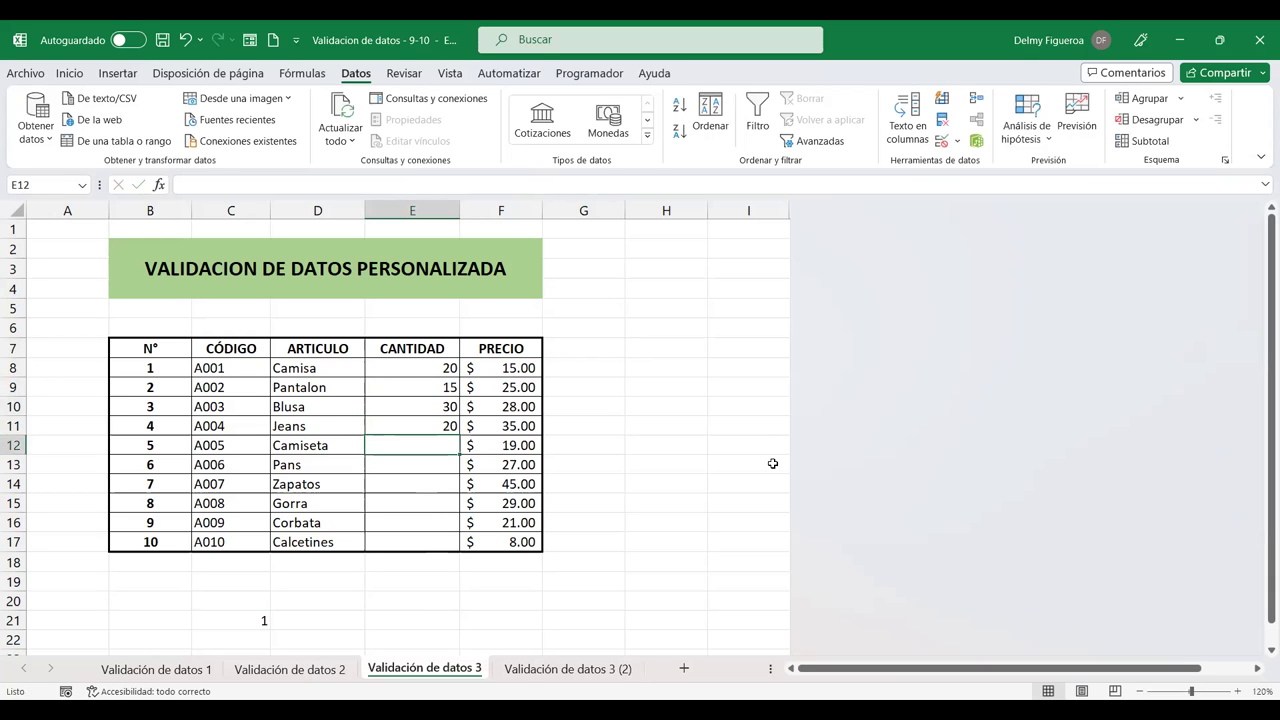
pyautogui.write('25')
pyautogui.press('Return')
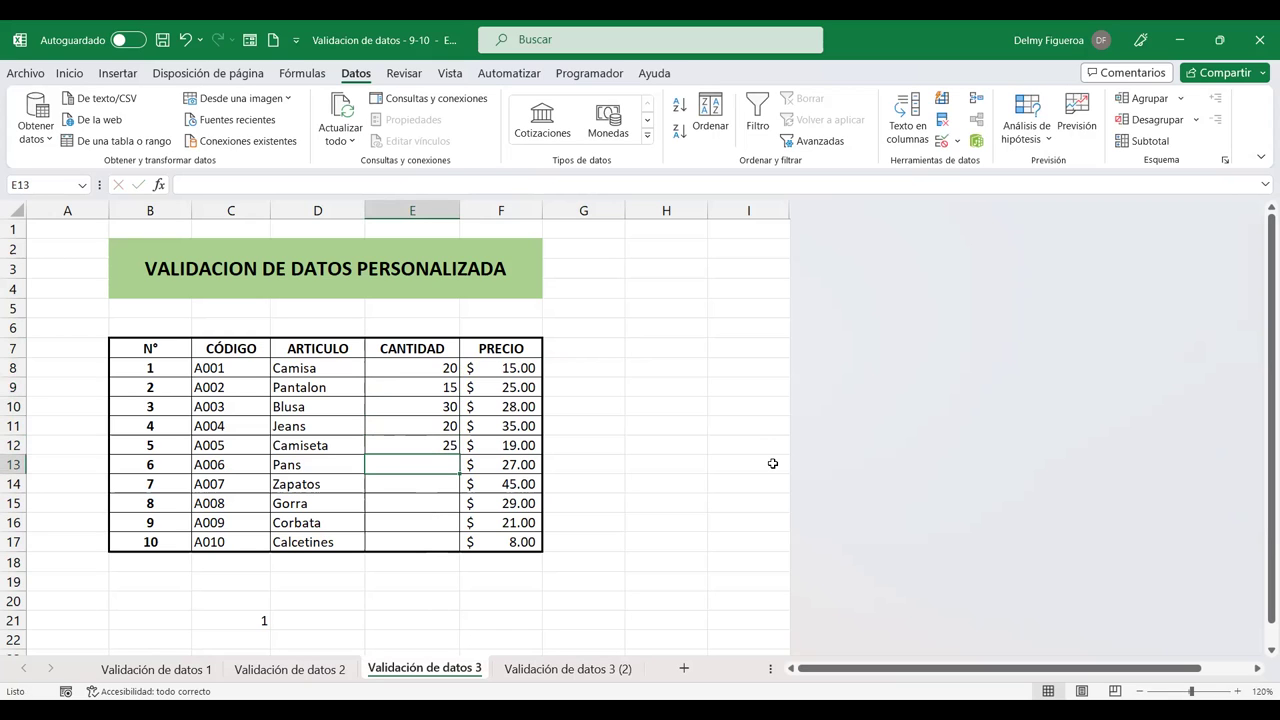
pyautogui.write('10')
pyautogui.press('Return')
pyautogui.write('25')
pyautogui.press('Return')
pyautogui.write('30')
pyautogui.press('Return')
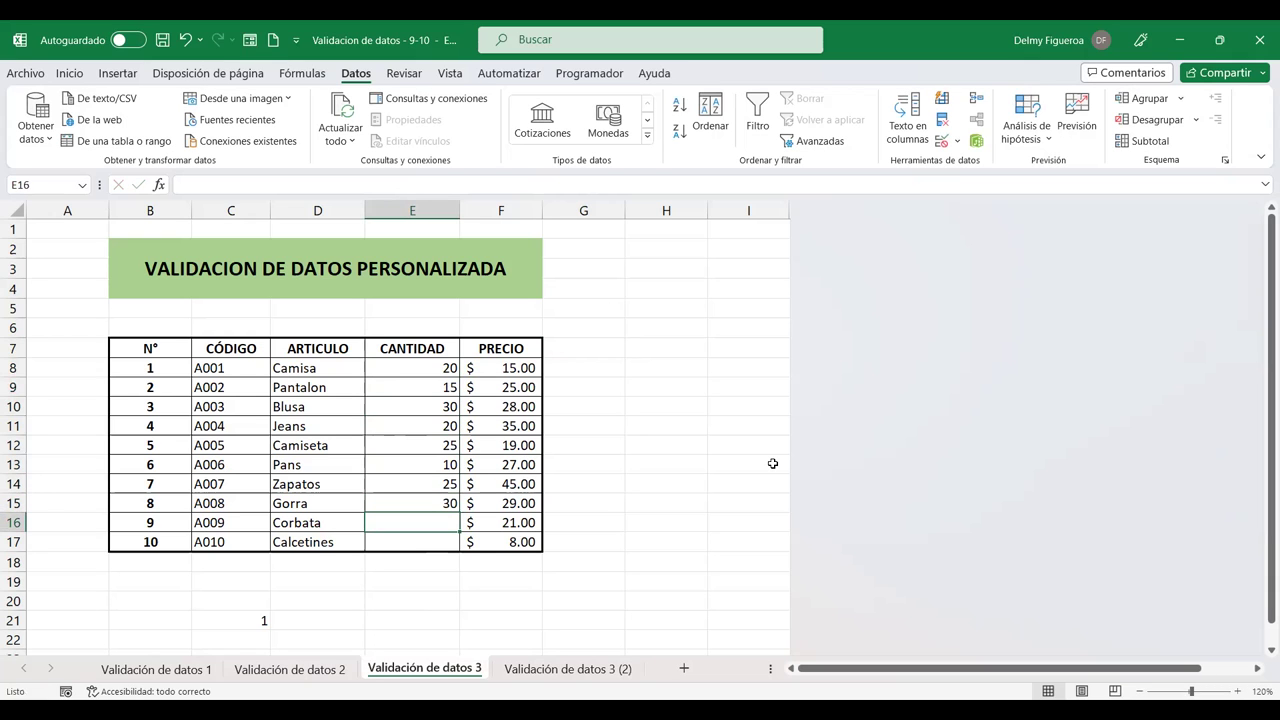
pyautogui.write('20')
pyautogui.press('Return')
pyautogui.write('50')
pyautogui.press('Return')
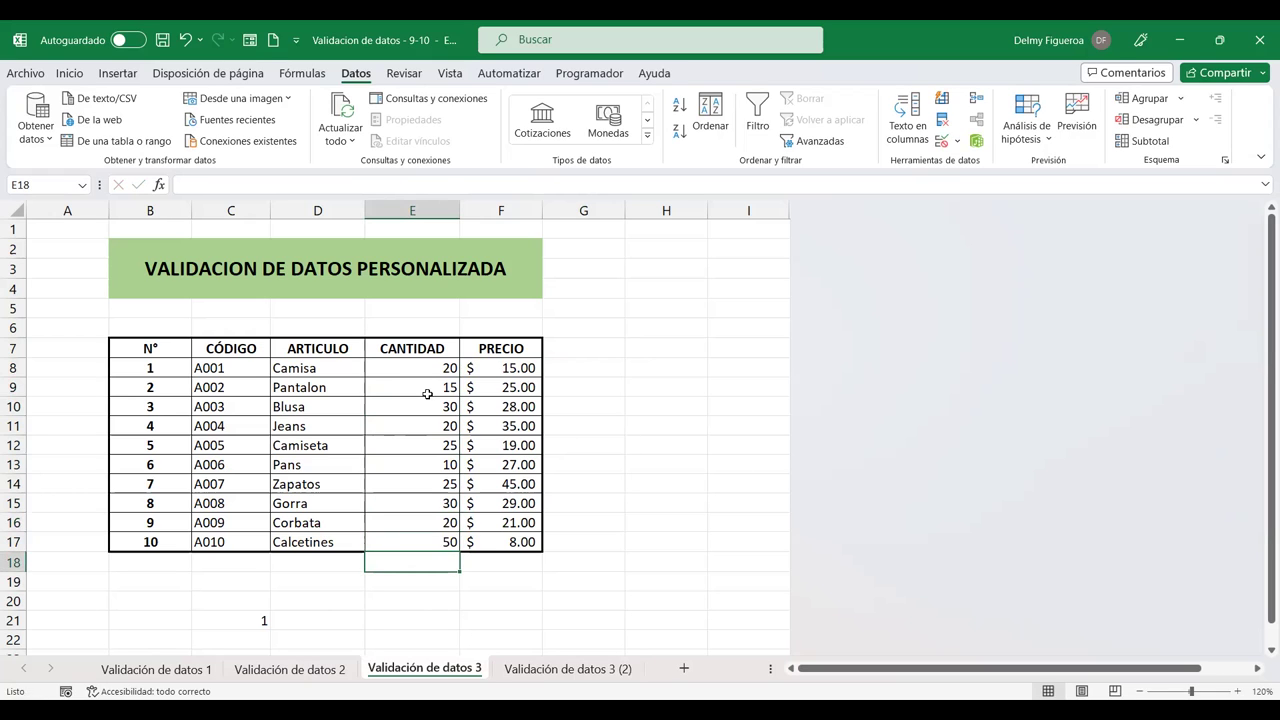
# Centre the CANTIDAD quantities E8:E17, then go to the Validación de datos 3 (2) sheet
pyautogui.moveTo(427, 370); pyautogui.dragTo(430, 540)
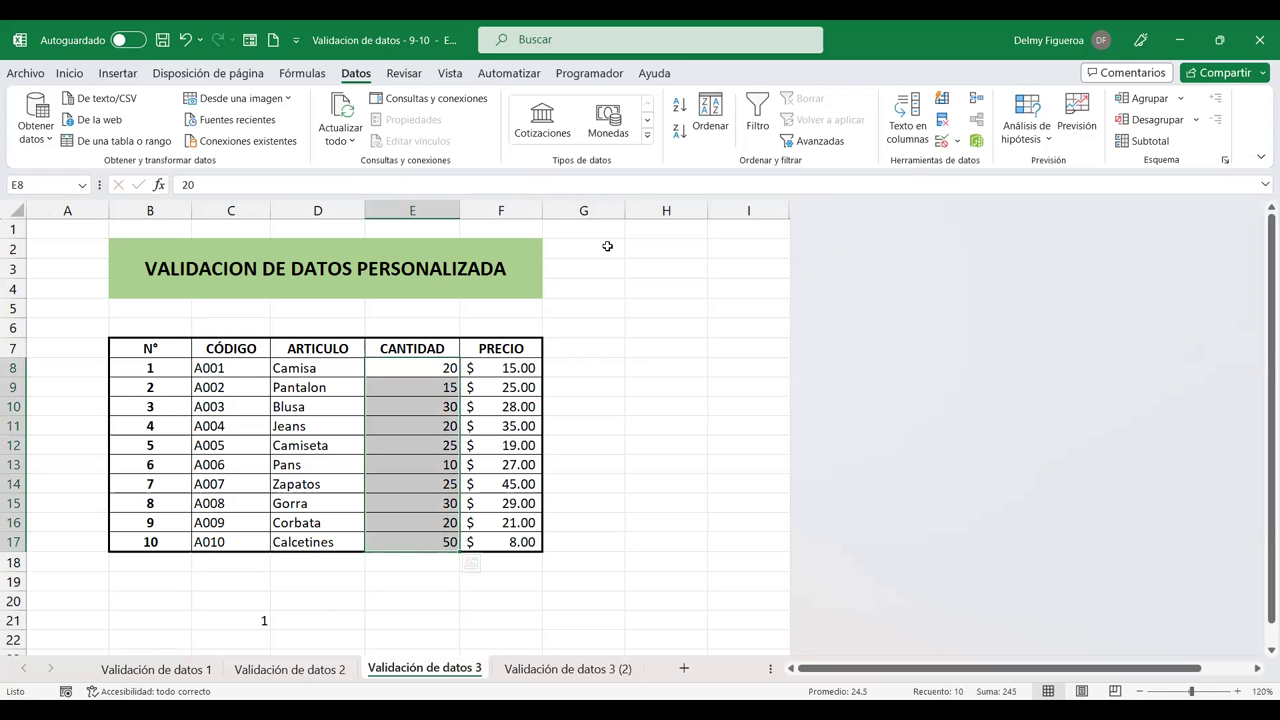
pyautogui.click(70, 74)
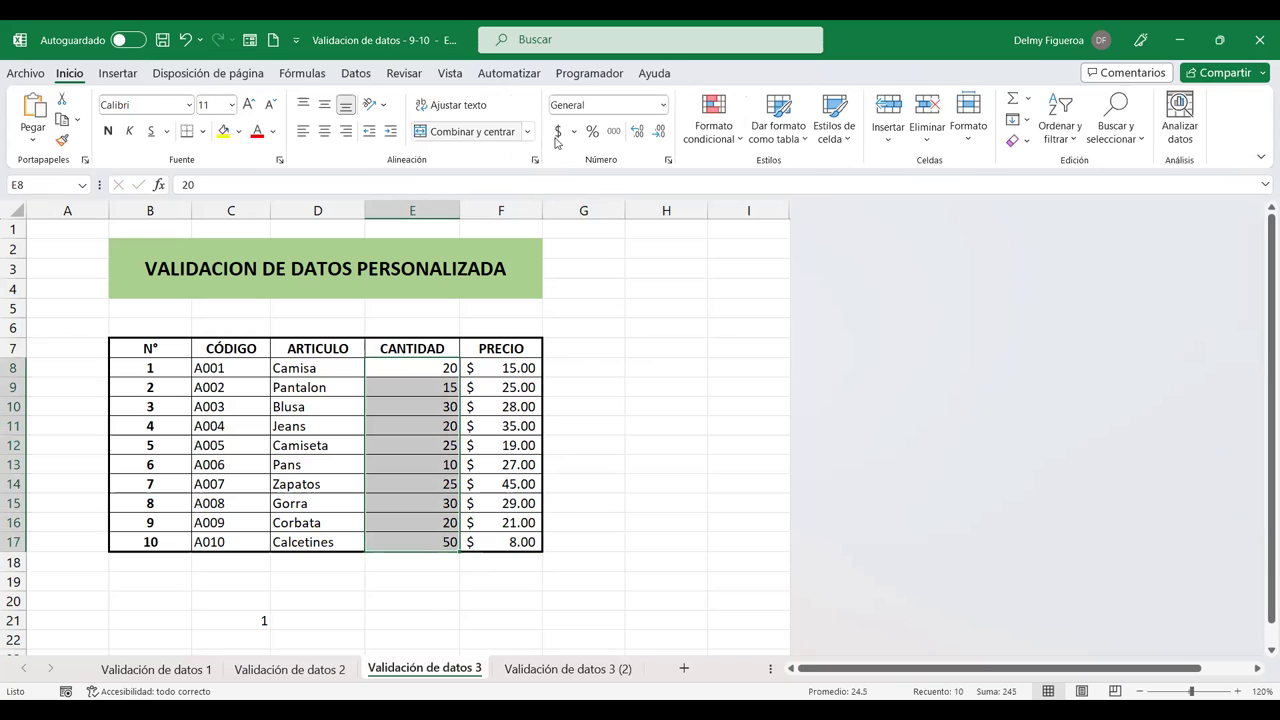
pyautogui.click(324, 132)
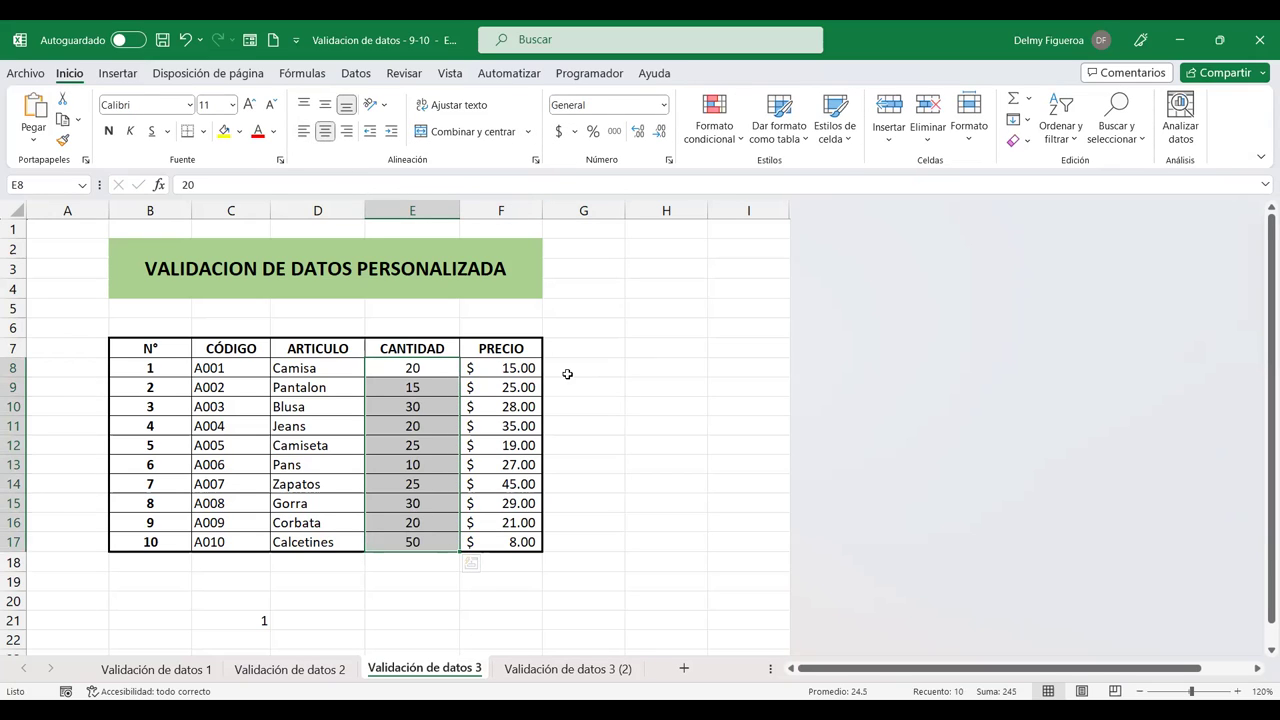
pyautogui.click(590, 668)
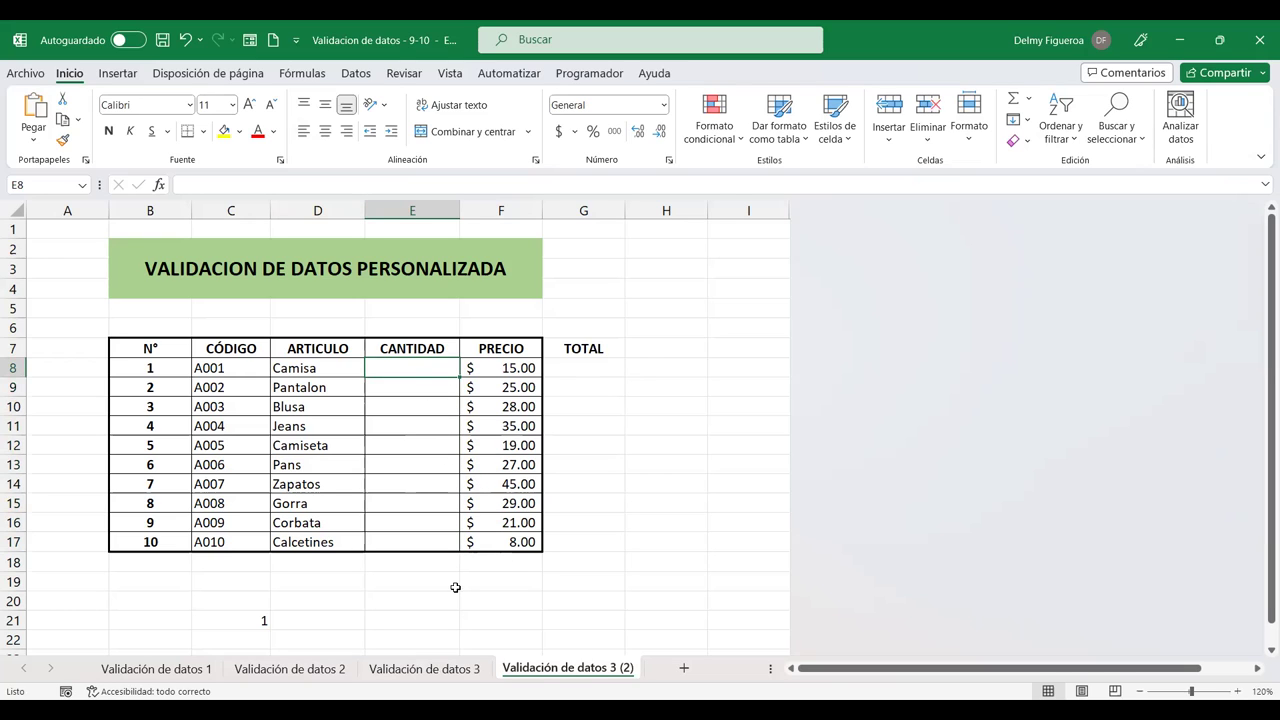
# Rename 'Validación de datos 3' to Disponible and 'Validación de datos 3 (2)' to Vendida
pyautogui.click(440, 668)
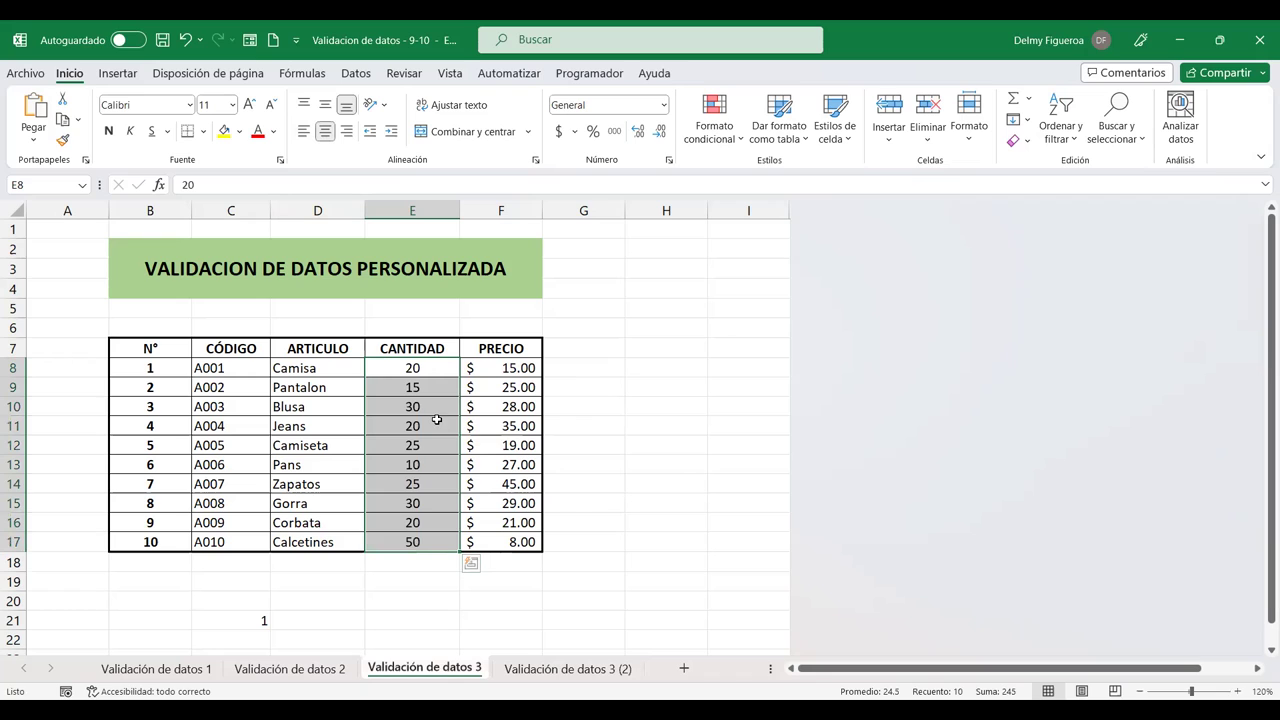
pyautogui.doubleClick(455, 668)
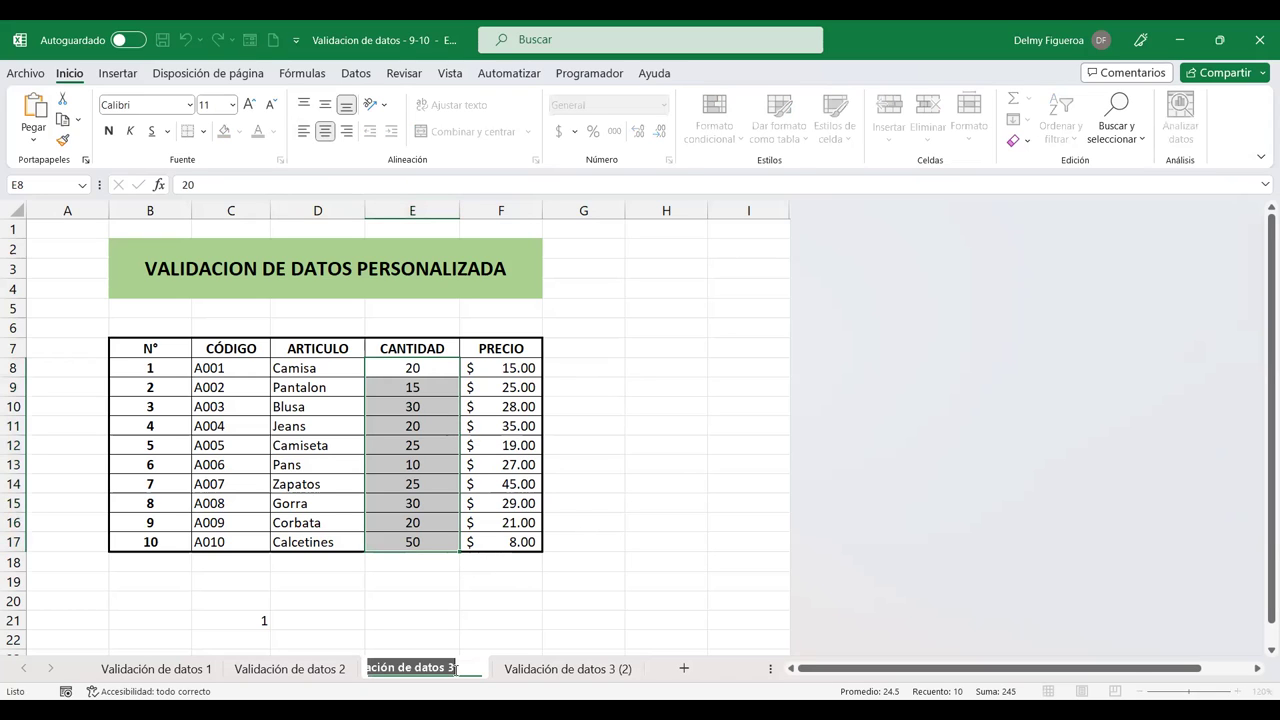
pyautogui.write('Disponible')
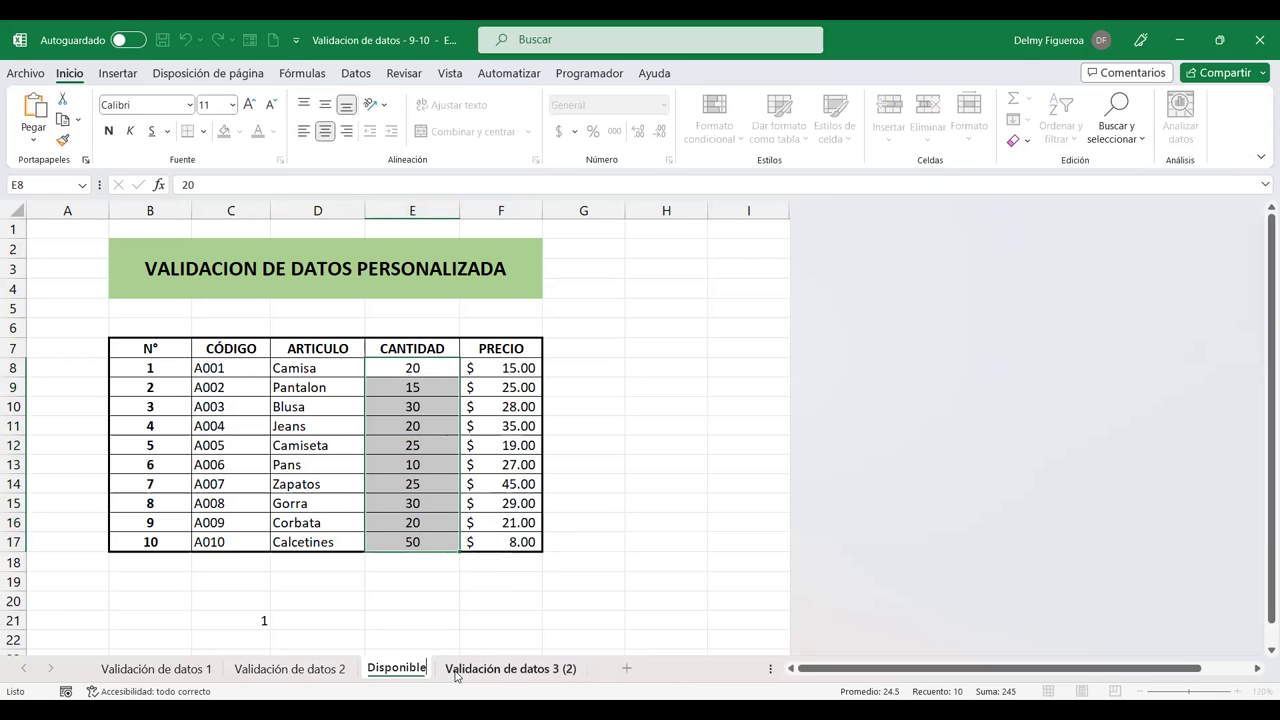
pyautogui.press('Return')
pyautogui.doubleClick(485, 671)
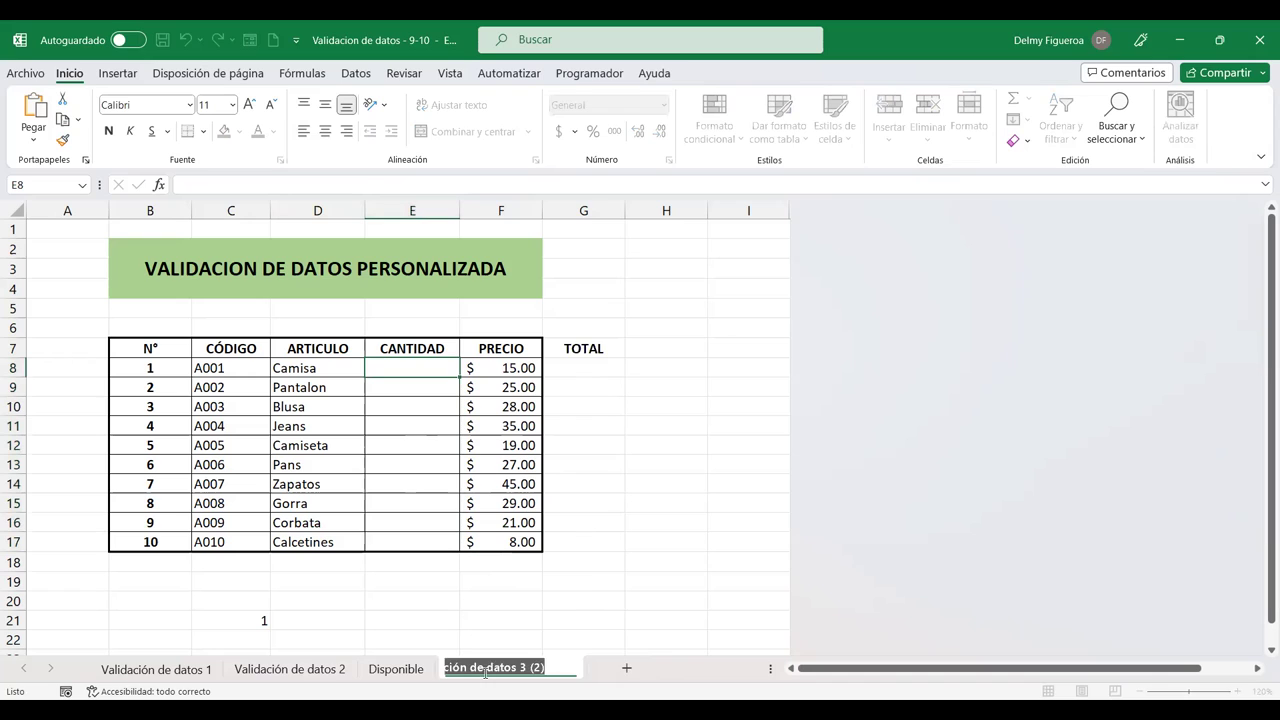
pyautogui.write('Vendida')
pyautogui.press('Return')
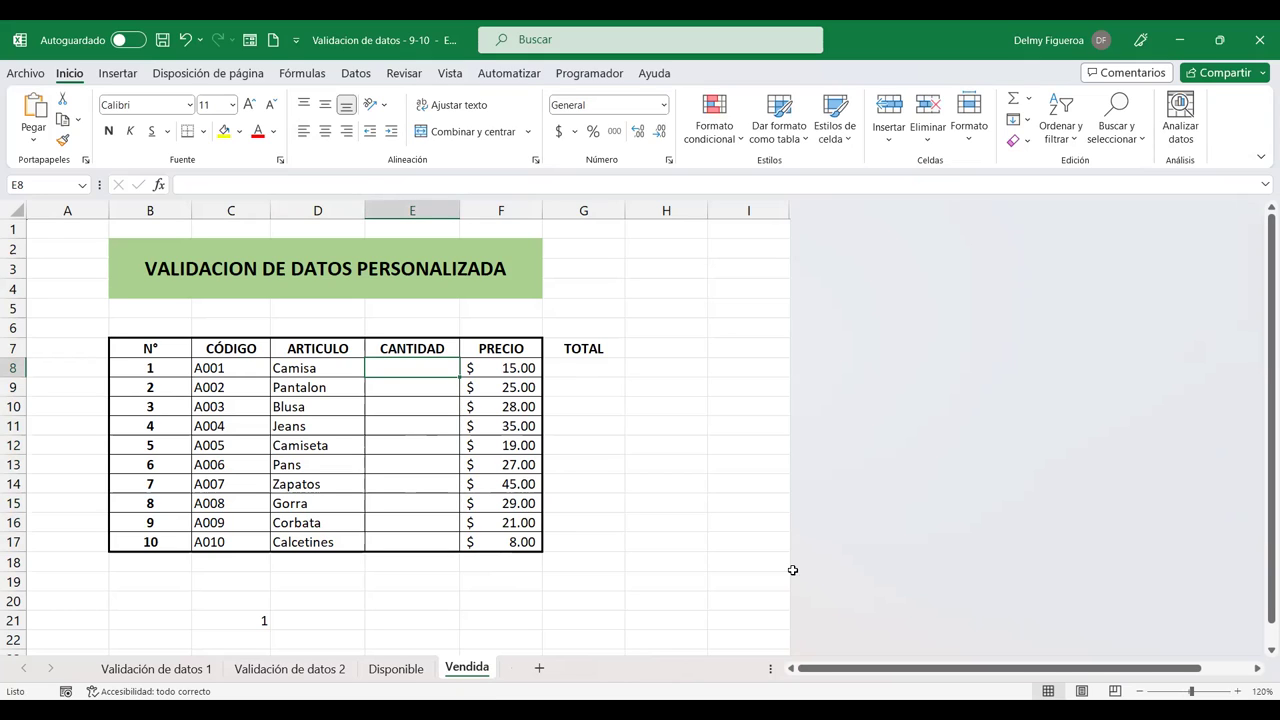
# Apply all borders to the TOTAL column G7:G17
pyautogui.click(679, 367)
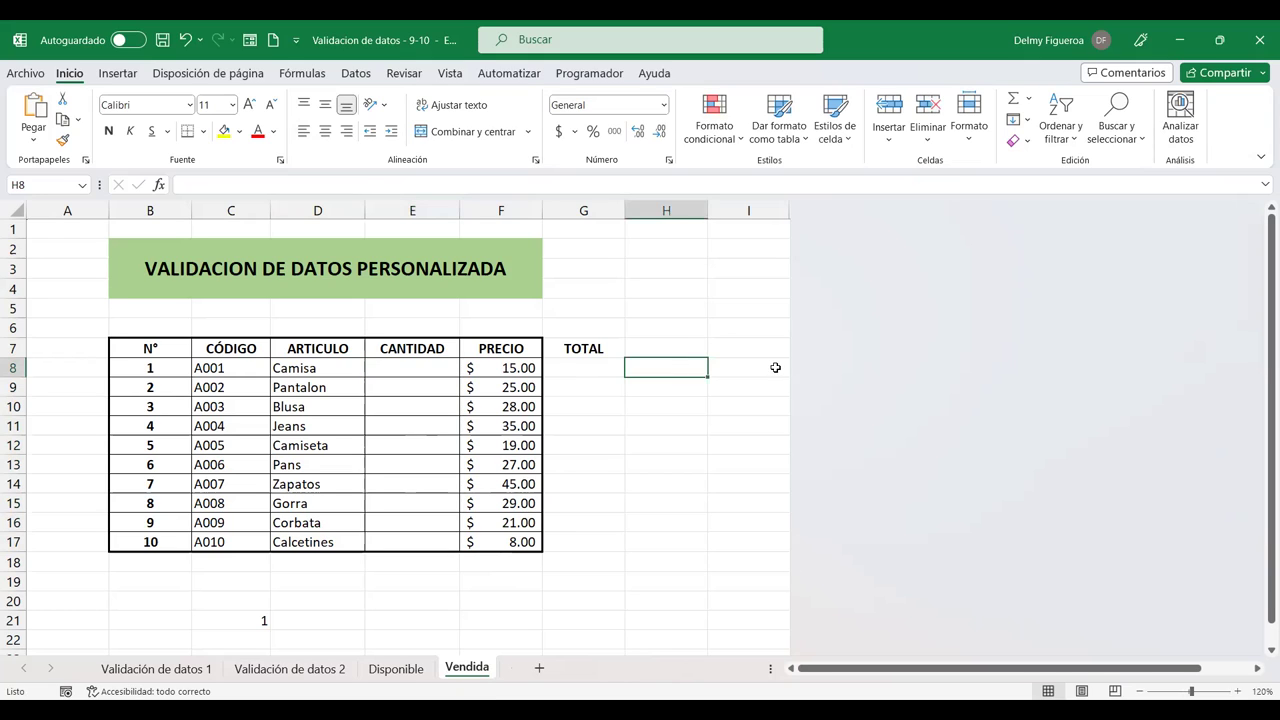
pyautogui.click(744, 360)
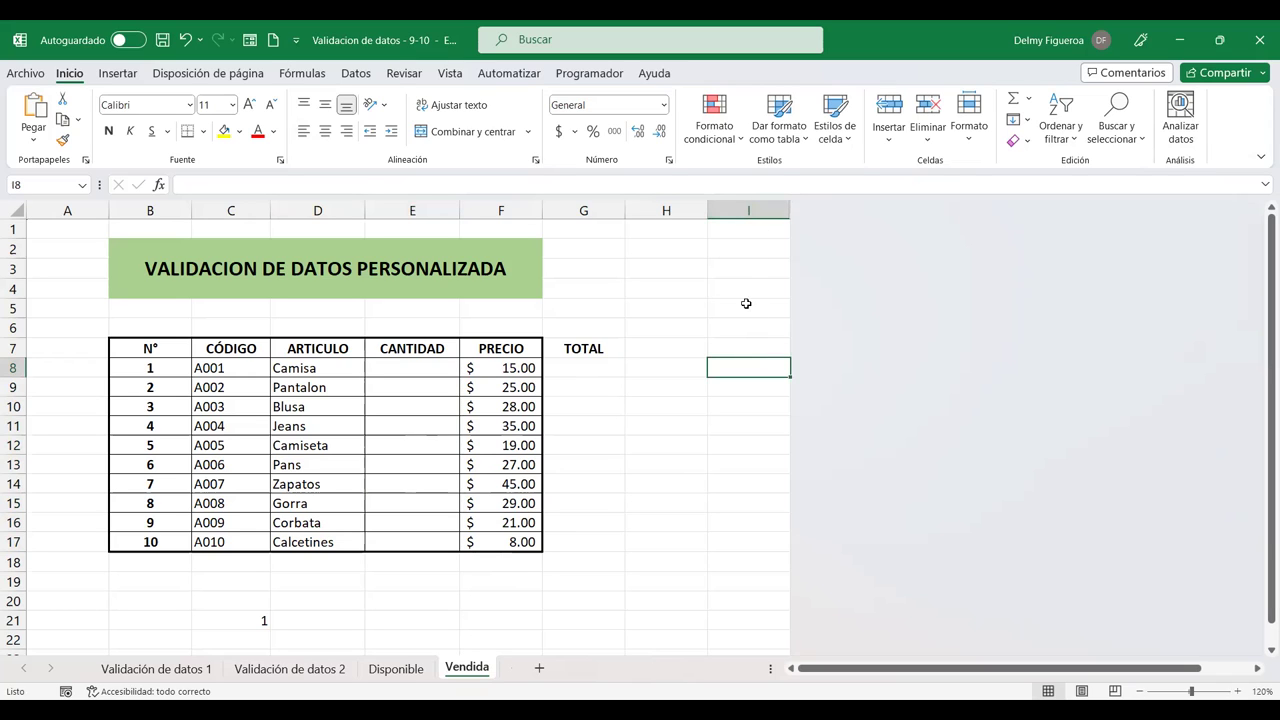
pyautogui.click(602, 350)
pyautogui.moveTo(594, 484); pyautogui.dragTo(588, 546)
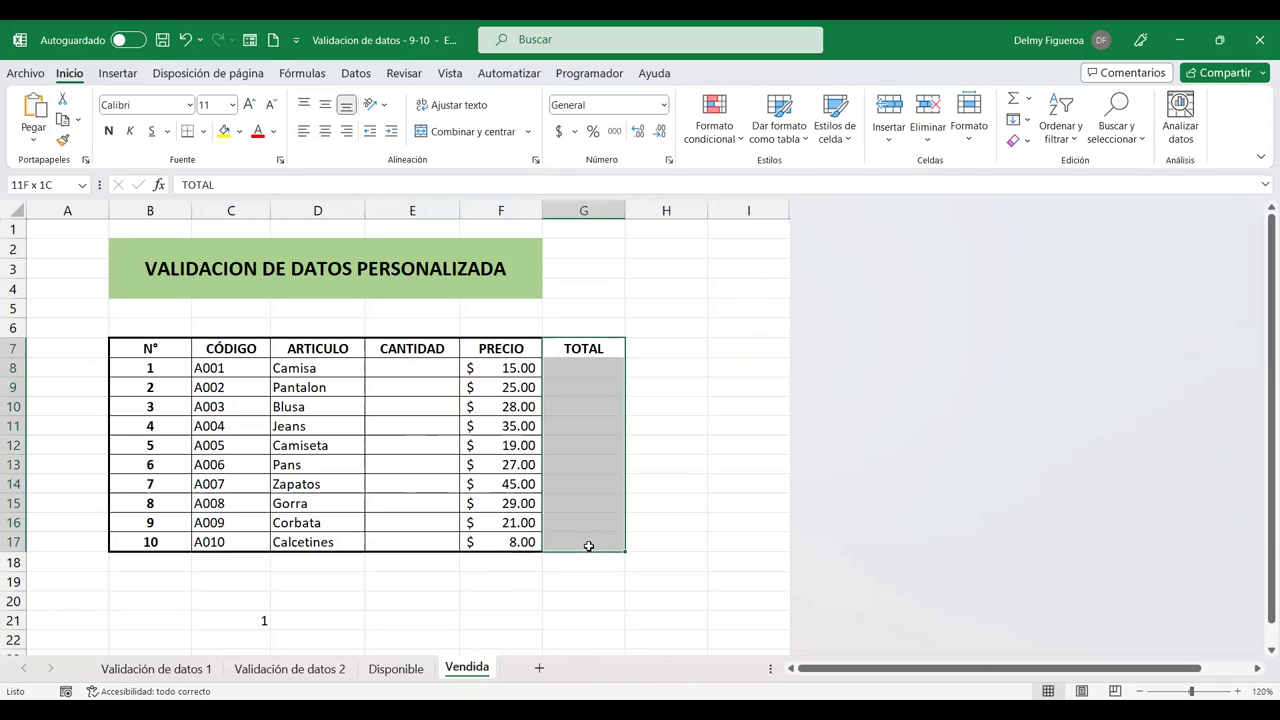
pyautogui.click(203, 131)
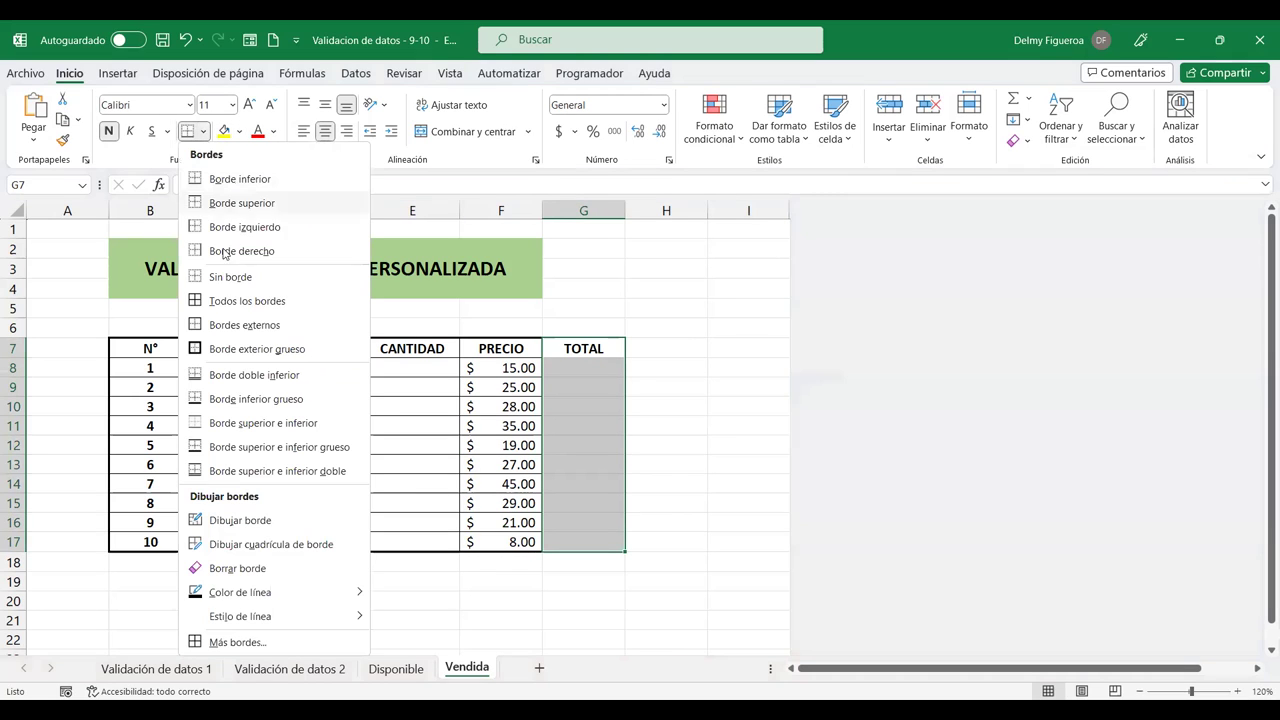
pyautogui.click(229, 312)
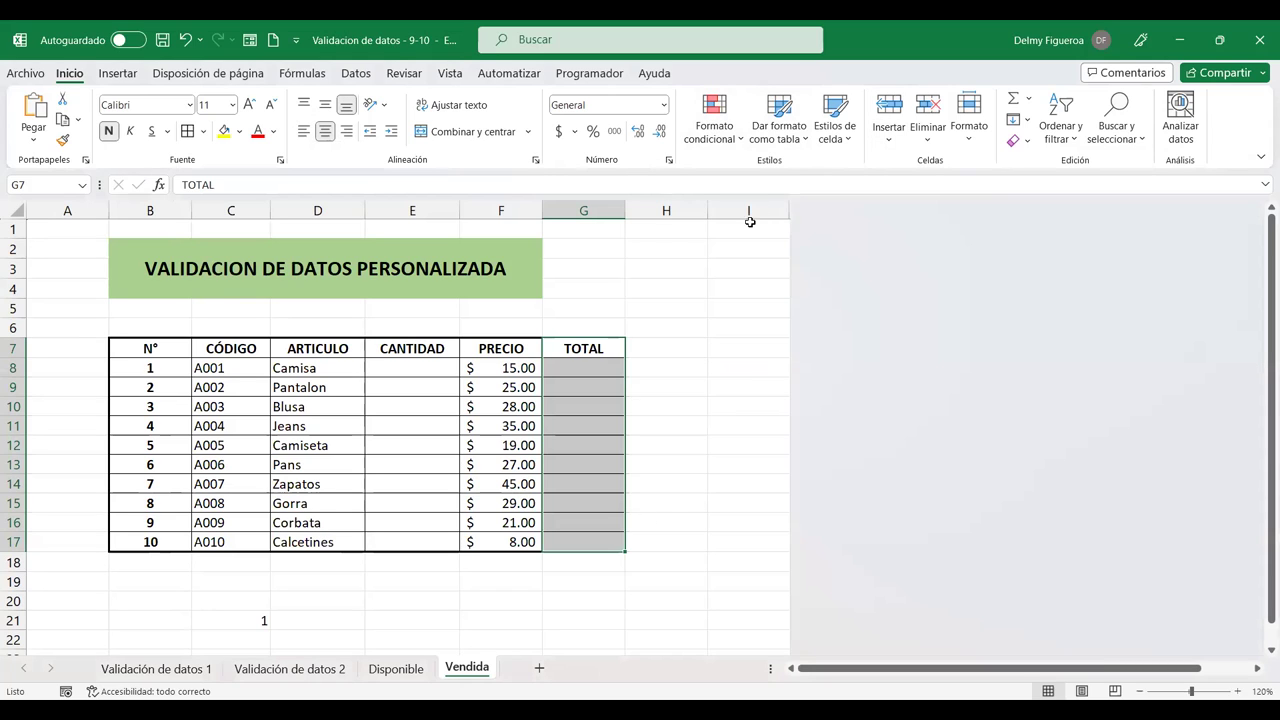
# Unhide the columns beyond column I on the Vendida sheet
pyautogui.moveTo(761, 204); pyautogui.dragTo(785, 212)
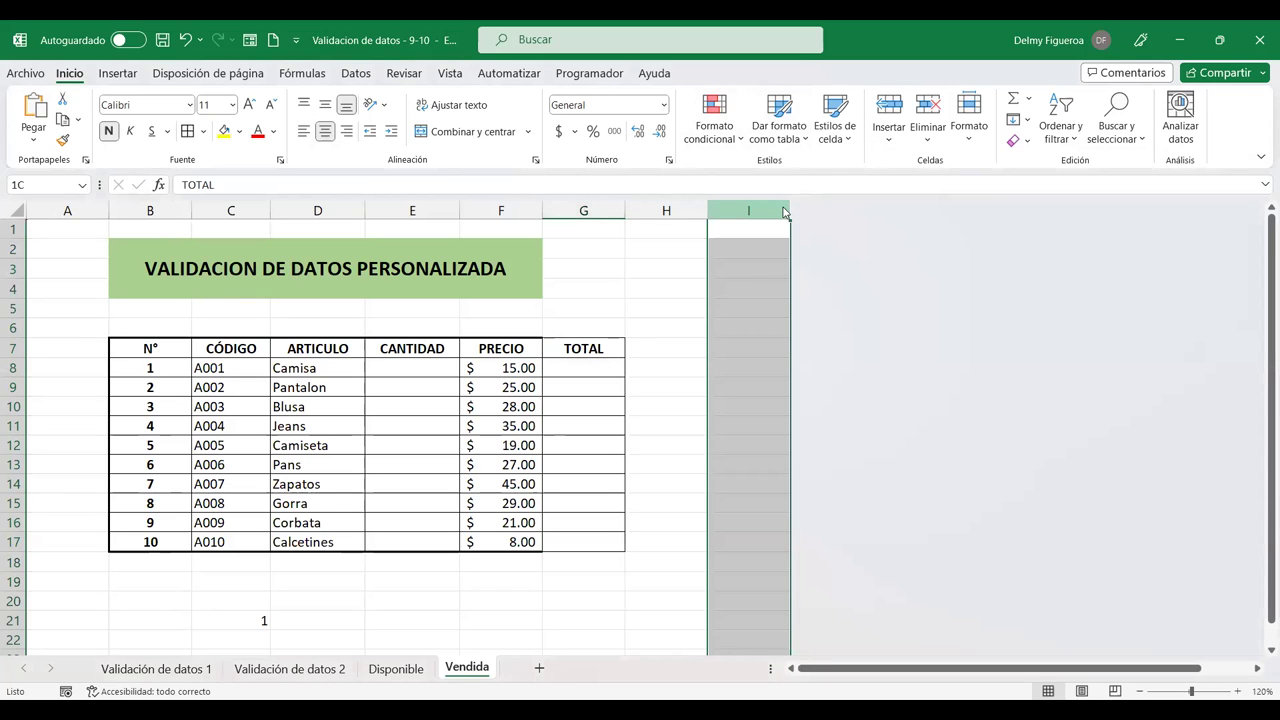
pyautogui.rightClick(785, 212)
pyautogui.click(845, 520)
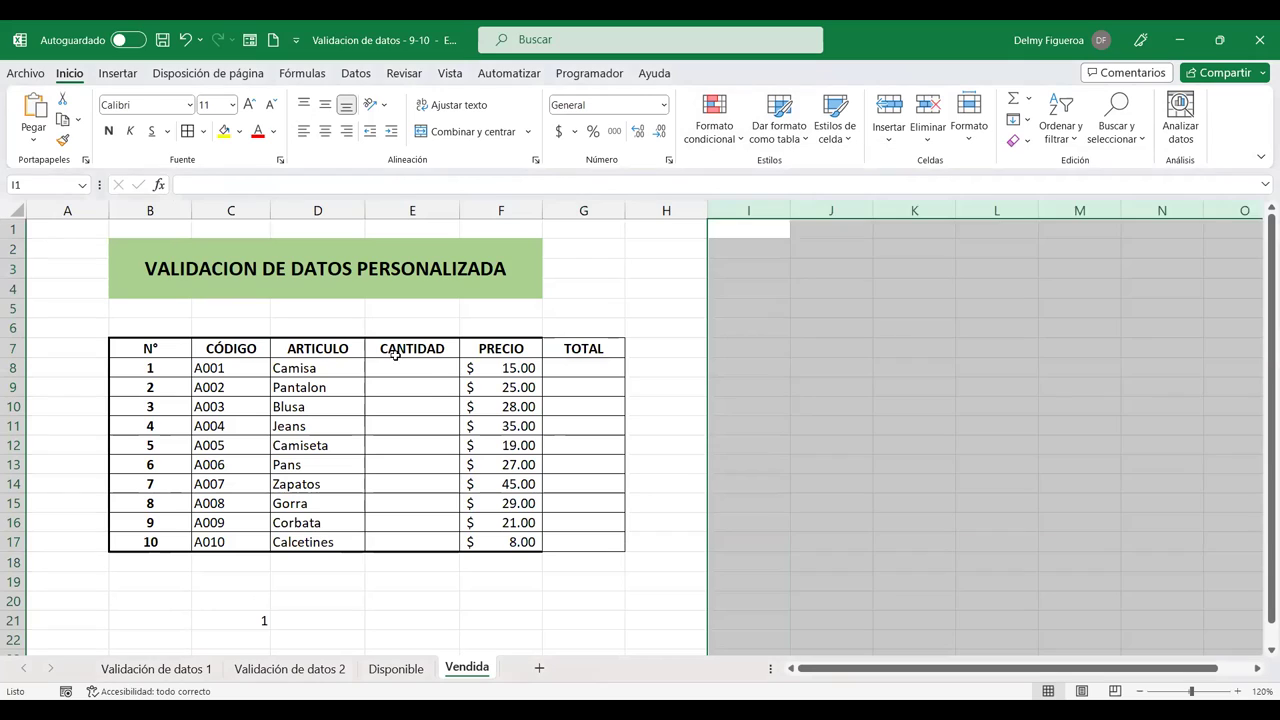
pyautogui.click(420, 366)
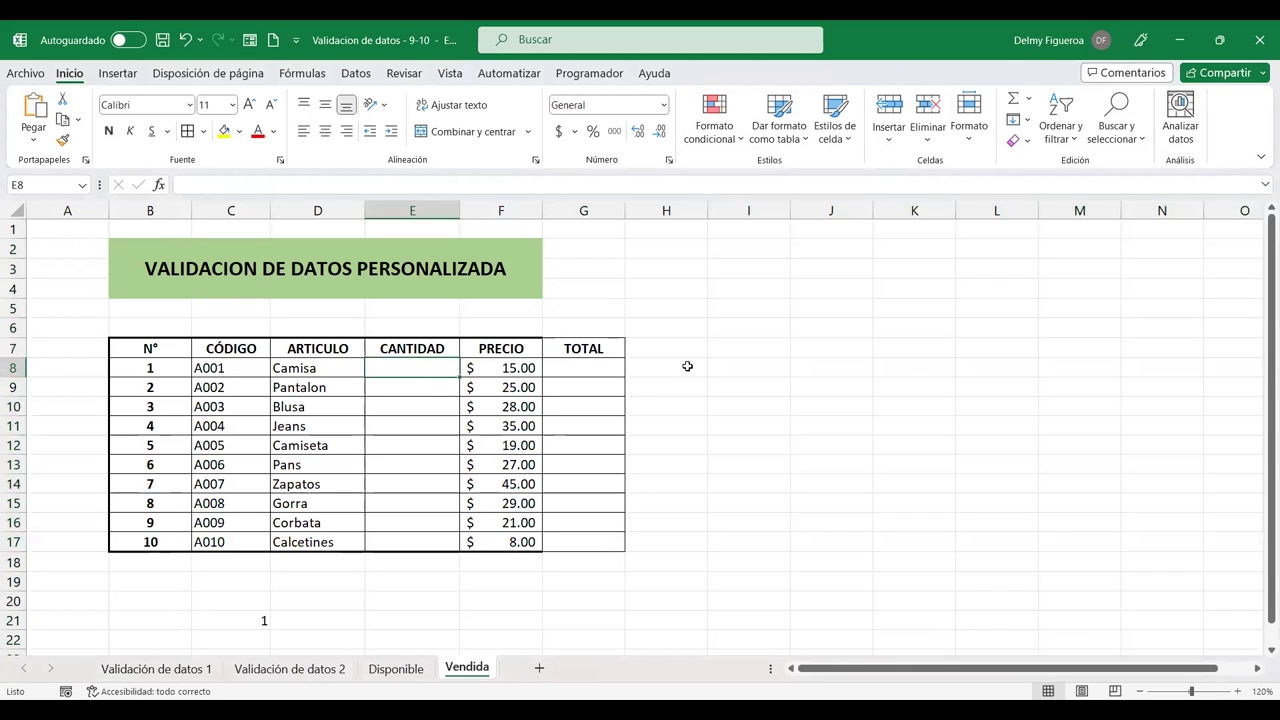
# Build a check in J8 comparing Vendida E8 with Disponible!E8
pyautogui.click(837, 368)
pyautogui.write('+')
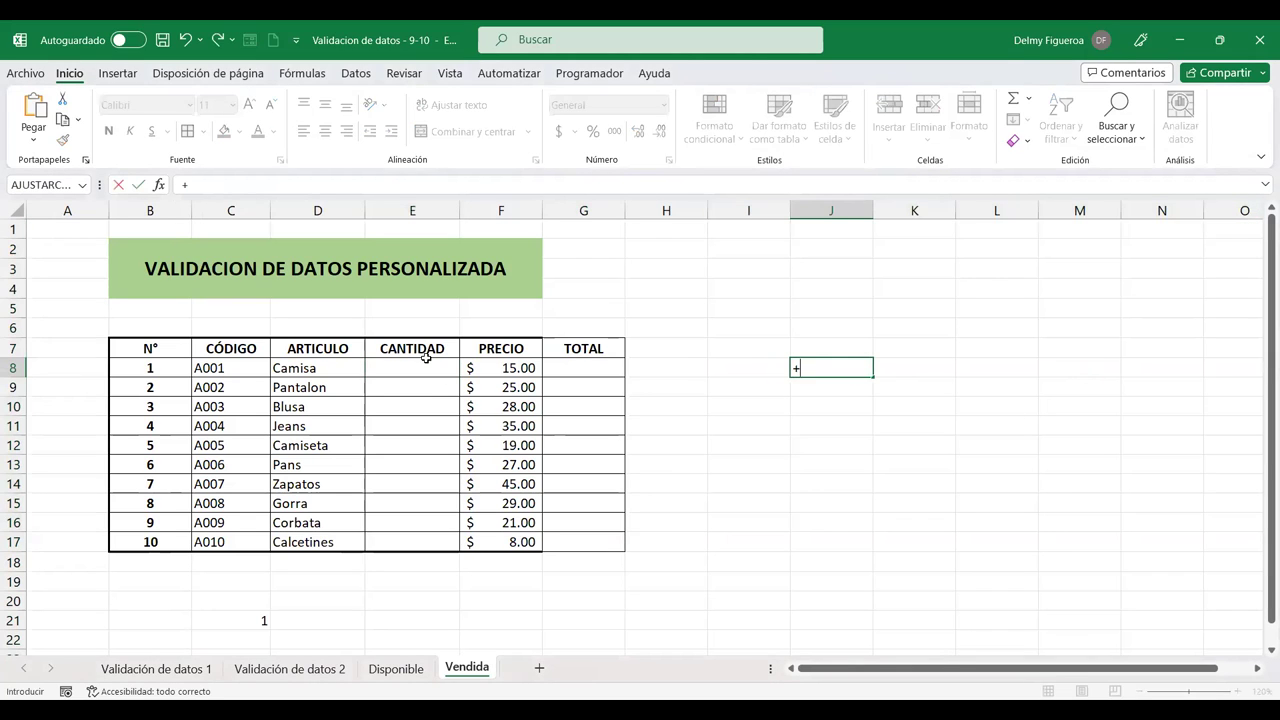
pyautogui.click(427, 364)
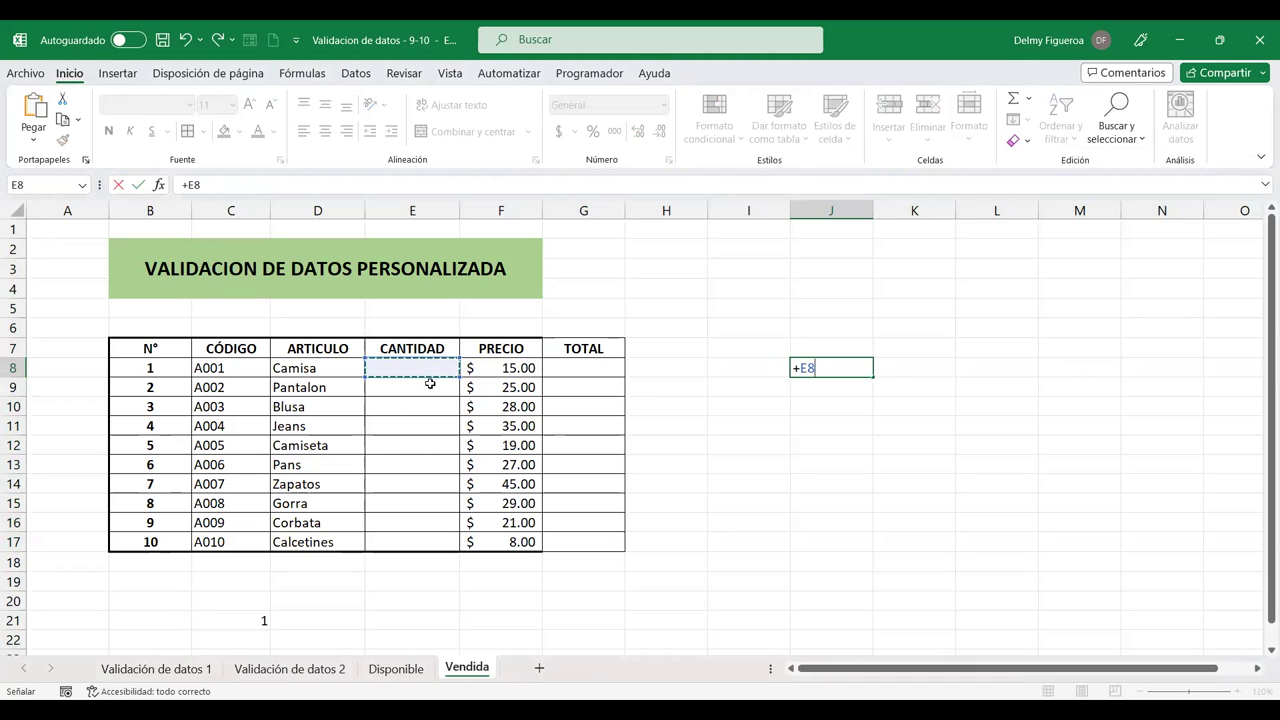
pyautogui.write('<=')
pyautogui.click(398, 668)
pyautogui.click(414, 369)
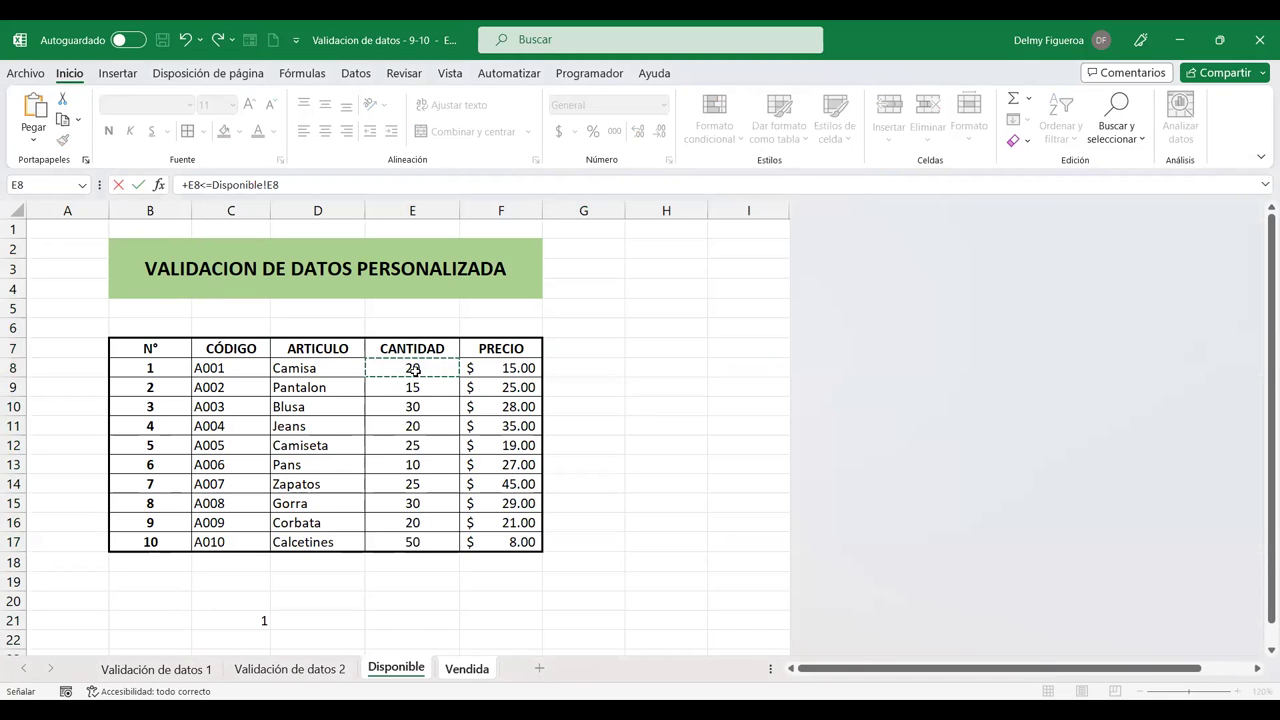
pyautogui.press('Return')
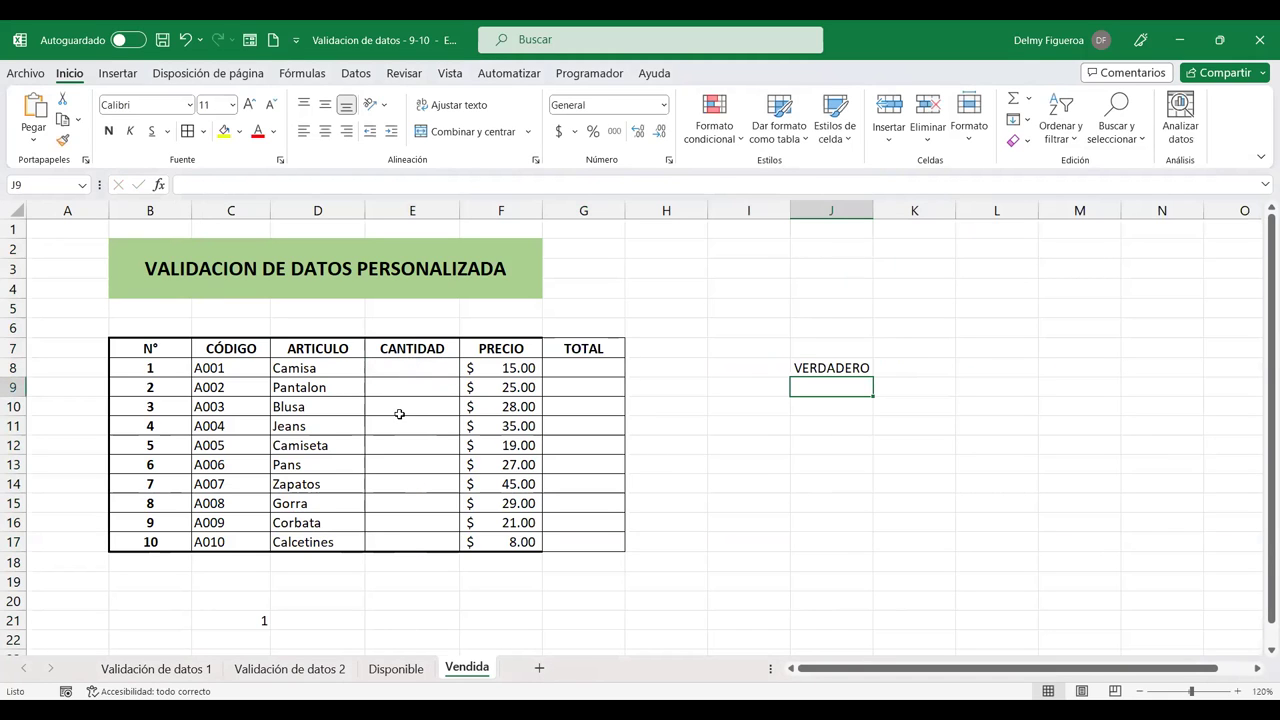
# Test the J8 check with quantities 15 and 21 in E8, then clear E8
pyautogui.click(420, 367)
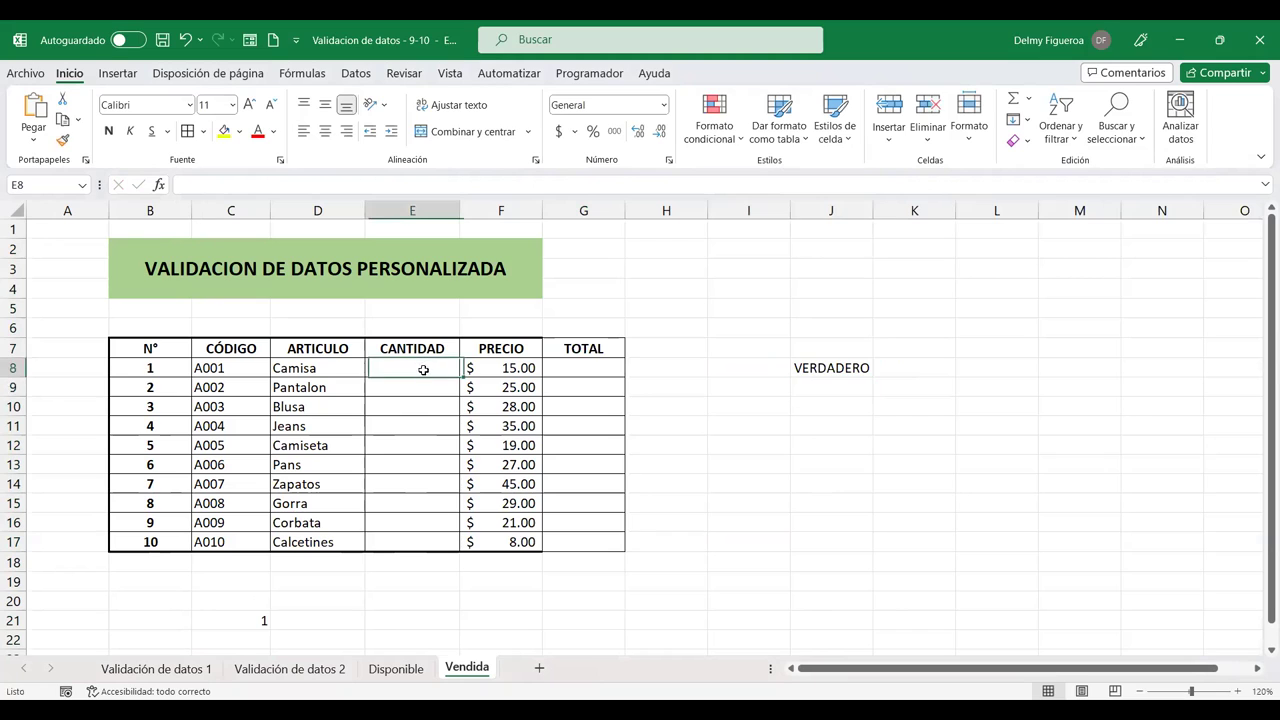
pyautogui.click(406, 670)
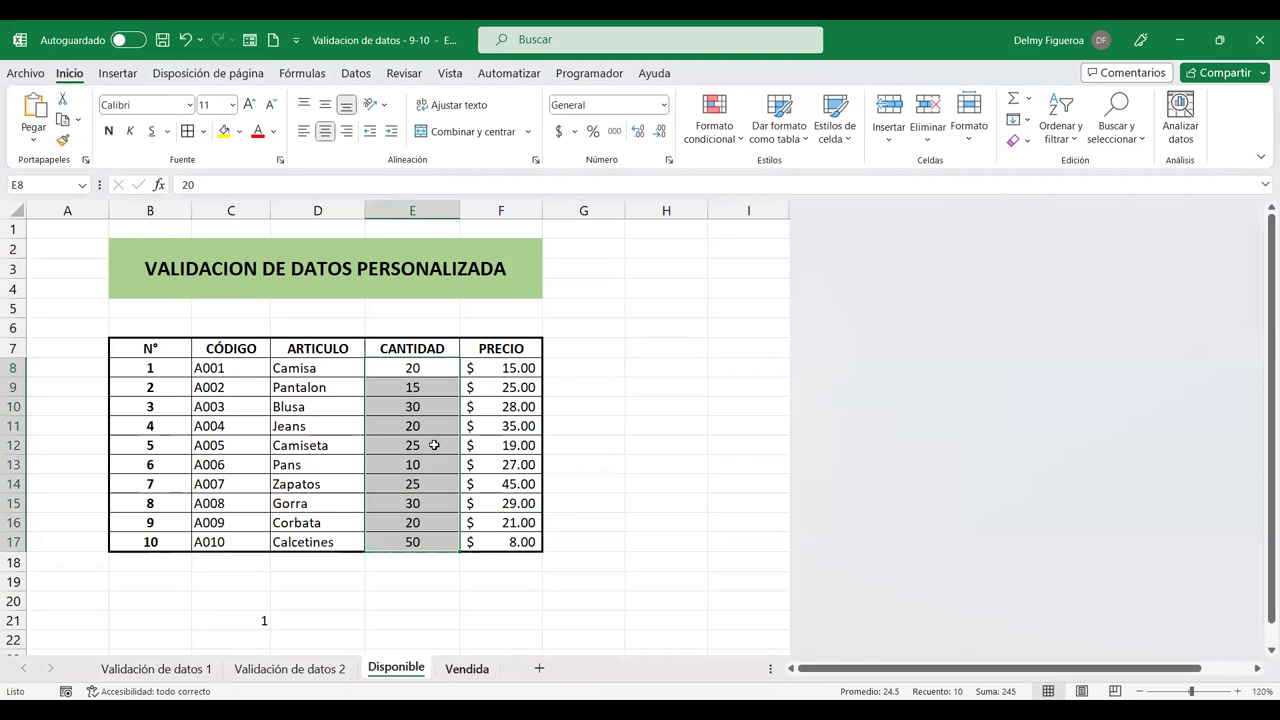
pyautogui.click(467, 668)
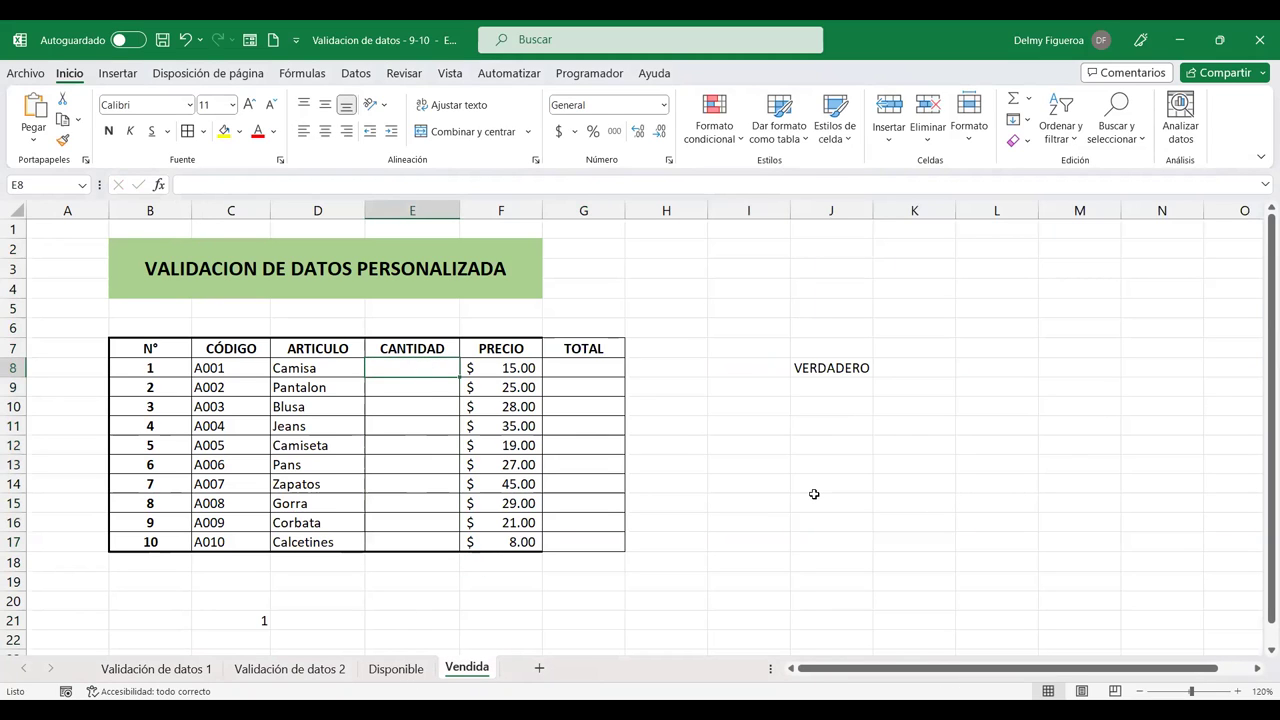
pyautogui.write('15')
pyautogui.press('Return')
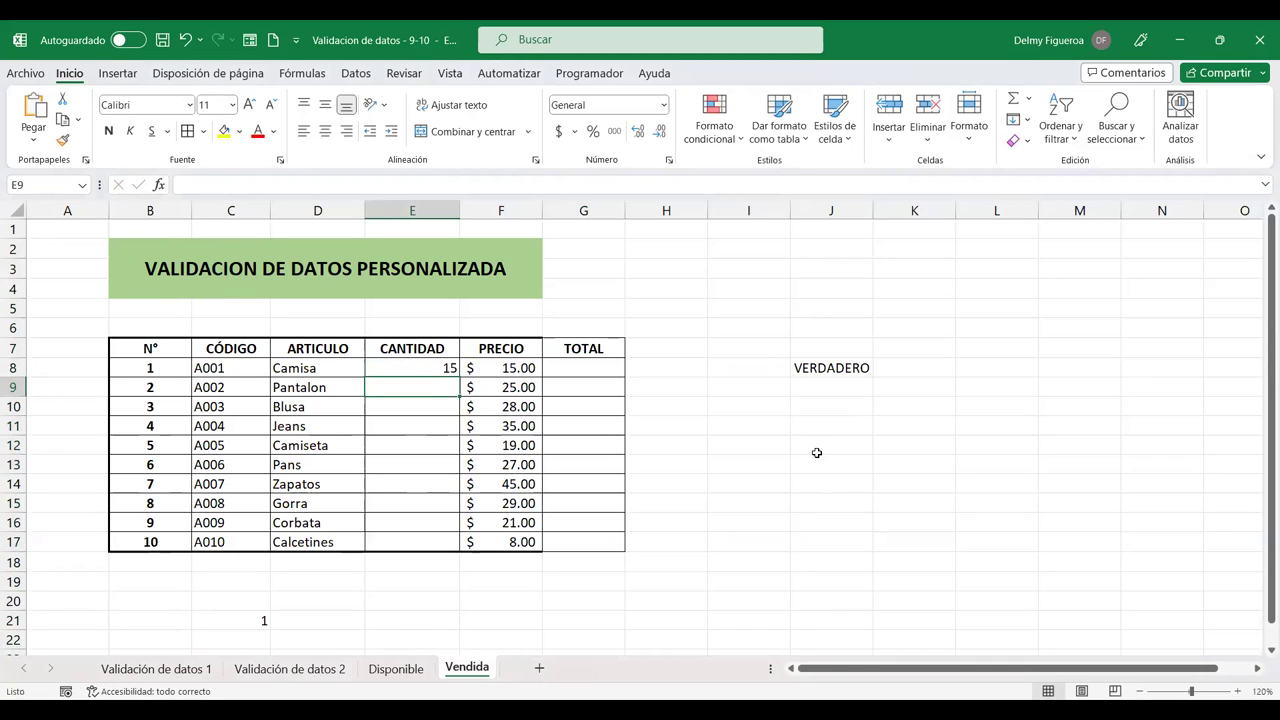
pyautogui.click(426, 370)
pyautogui.write('21')
pyautogui.press('Return')
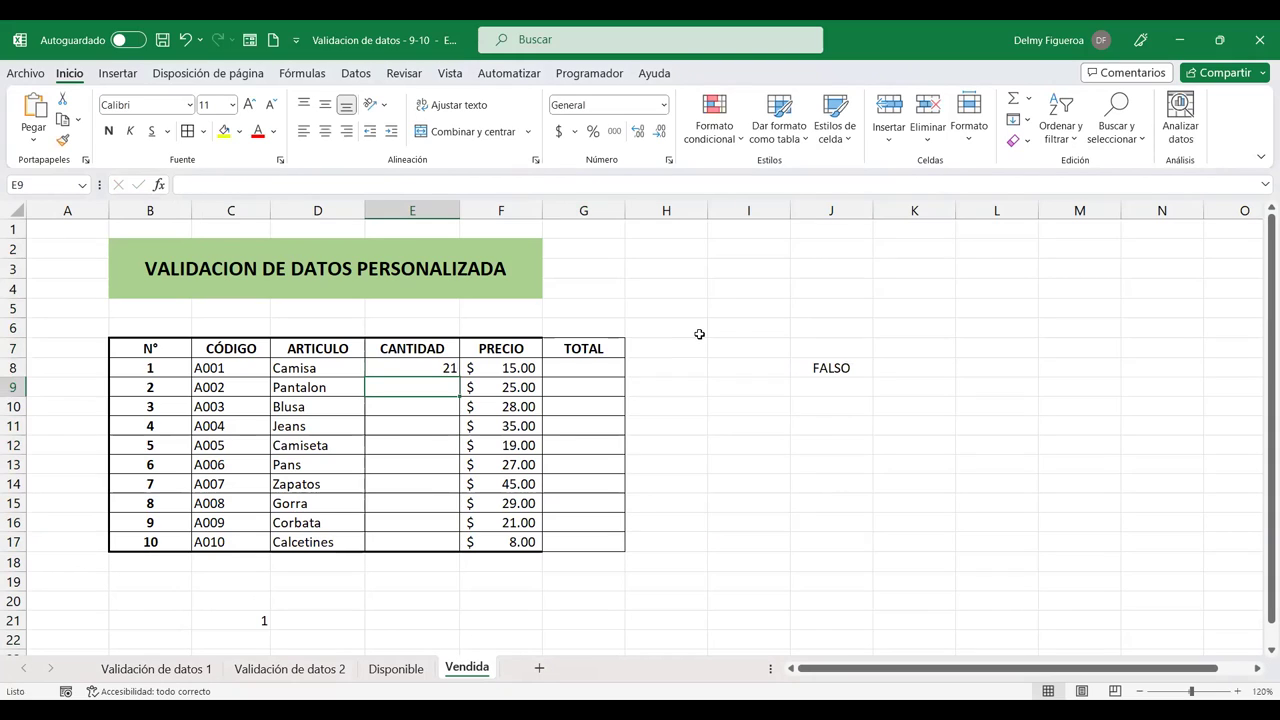
pyautogui.press('Up')
pyautogui.press('Delete')
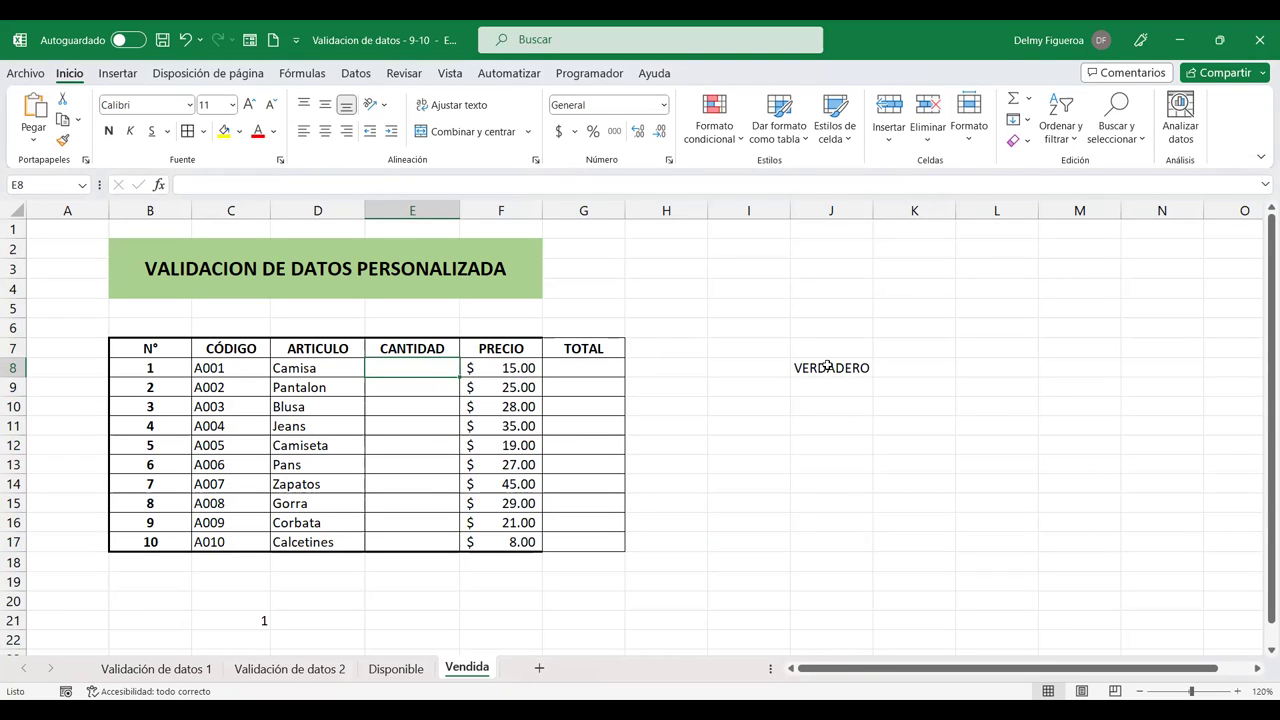
# Remove the '+' so J8 reads =E8<=Disponible!E8
pyautogui.doubleClick(845, 370)
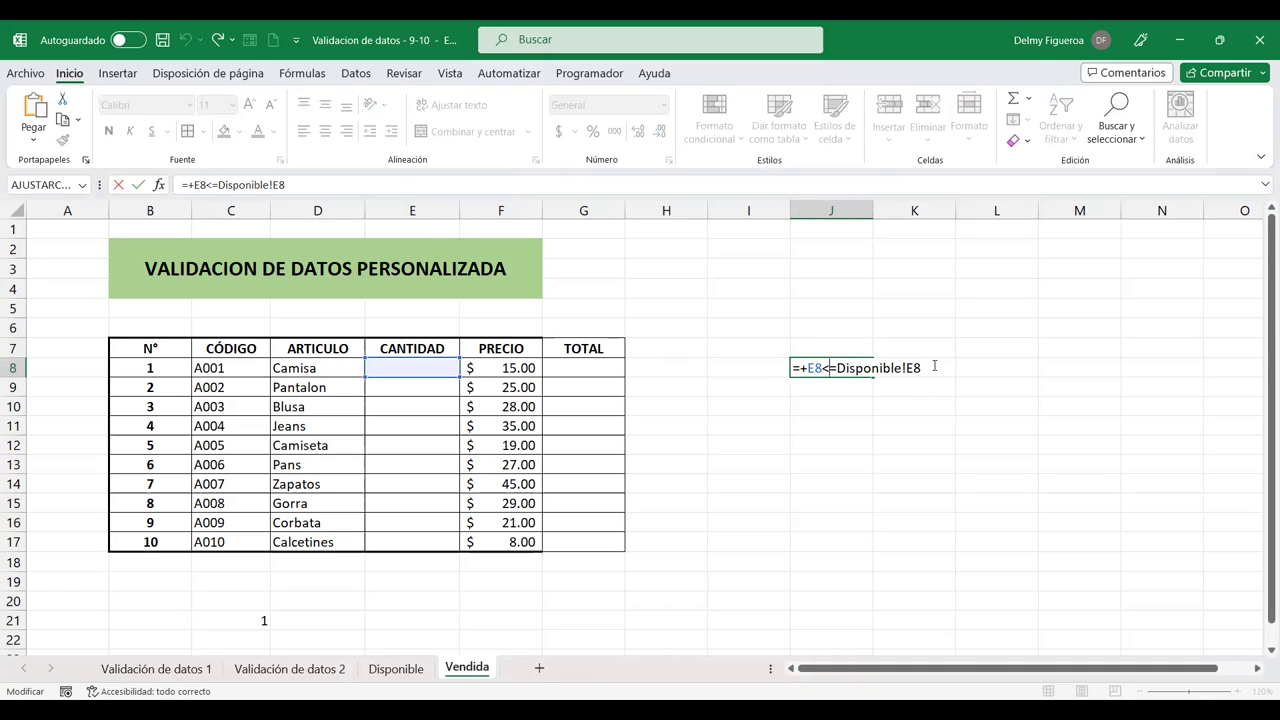
pyautogui.moveTo(931, 367); pyautogui.dragTo(757, 365)
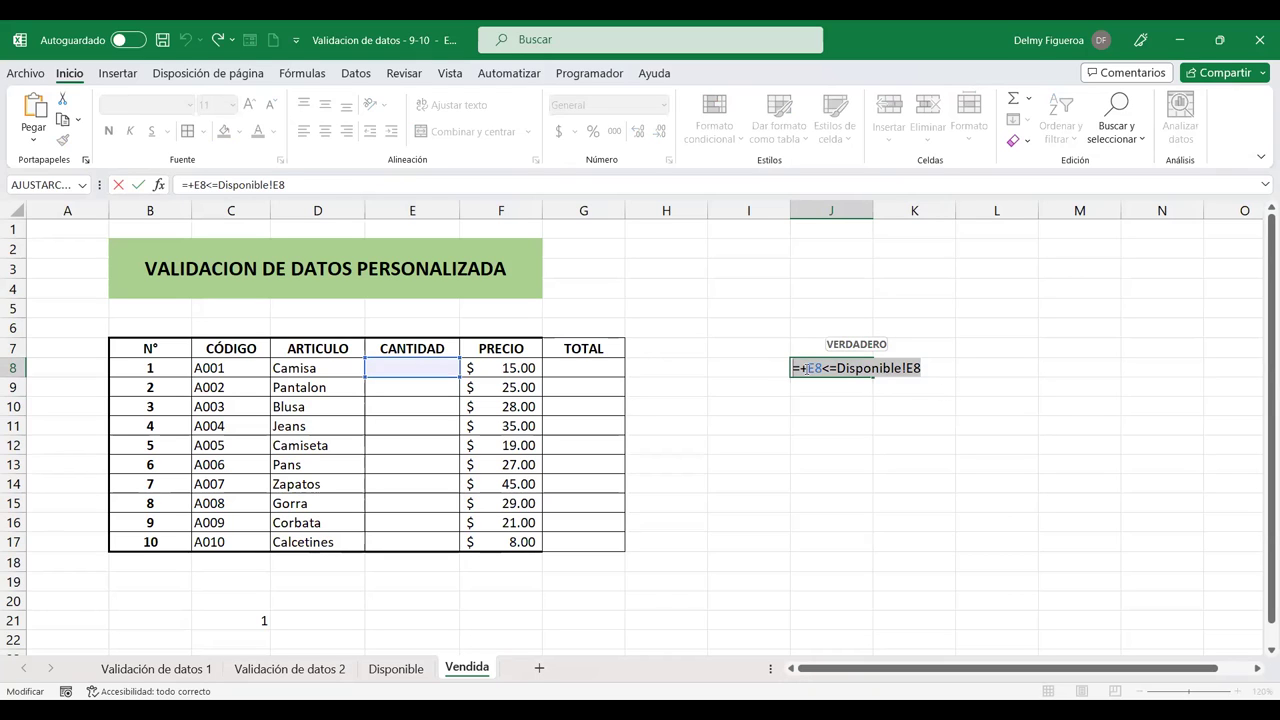
pyautogui.click(806, 368)
pyautogui.press('BackSpace')
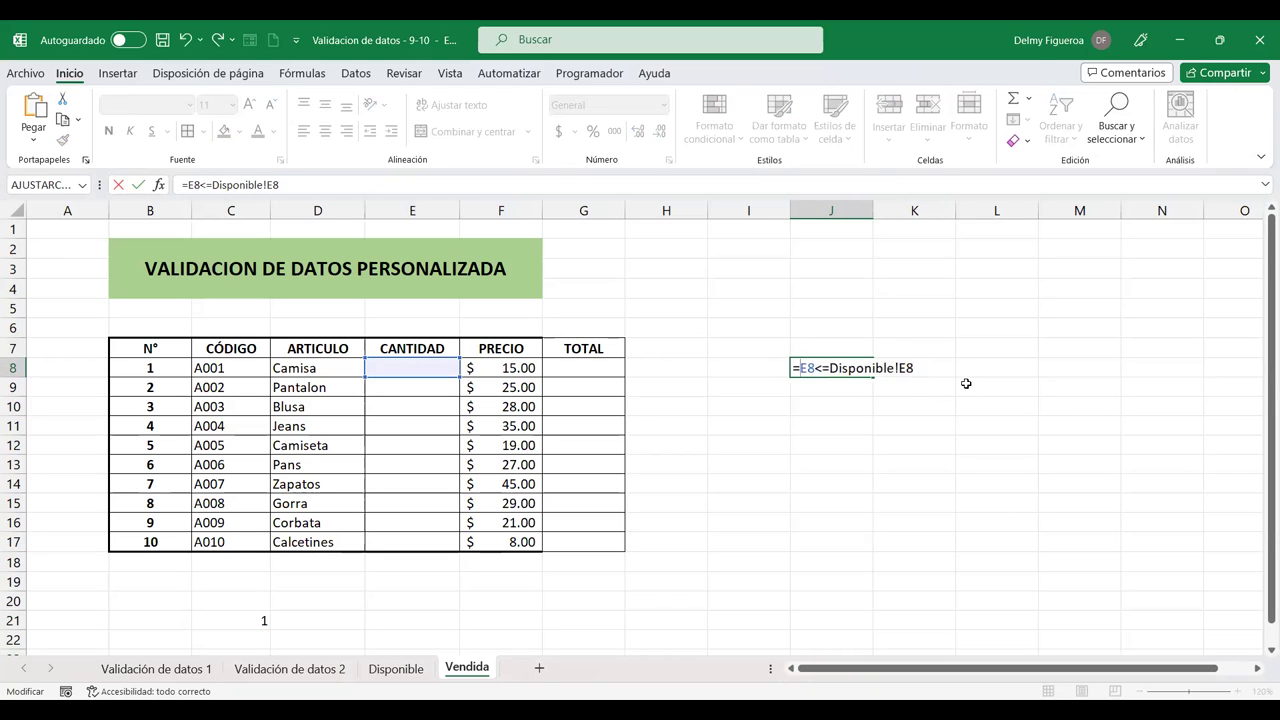
pyautogui.moveTo(913, 368); pyautogui.dragTo(764, 368)
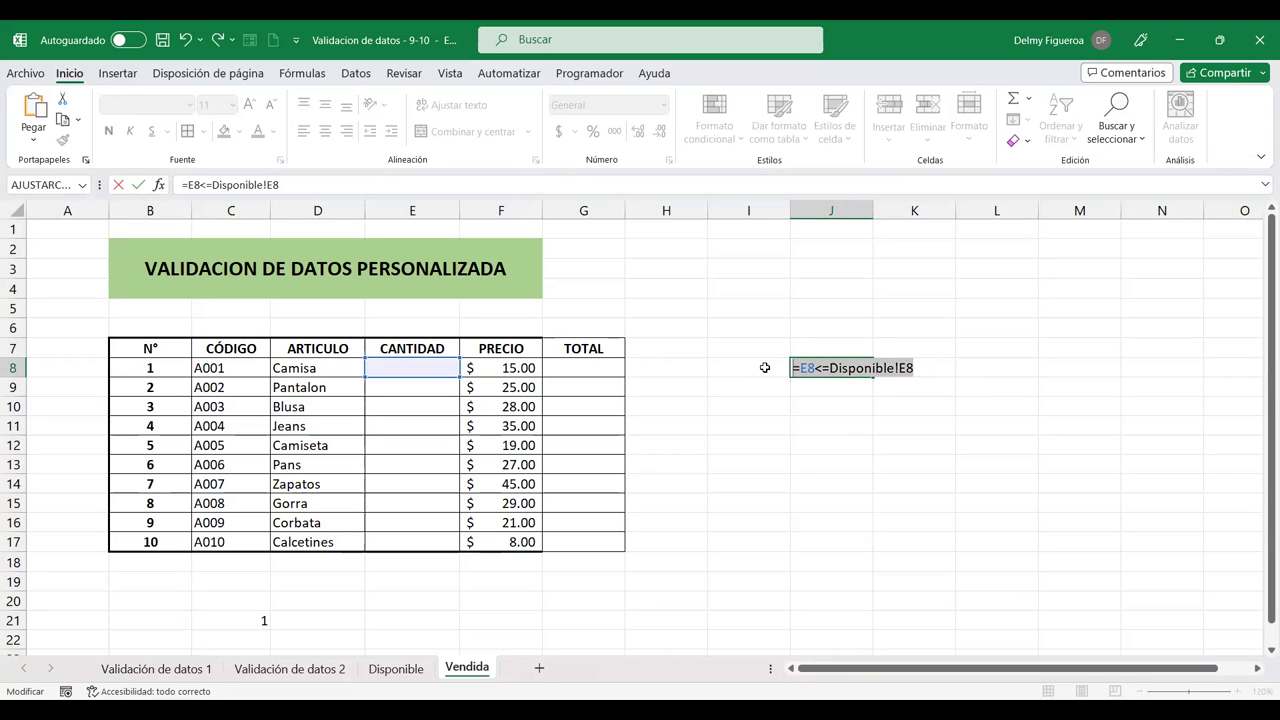
pyautogui.press('Return')
pyautogui.moveTo(437, 366); pyautogui.dragTo(425, 537)
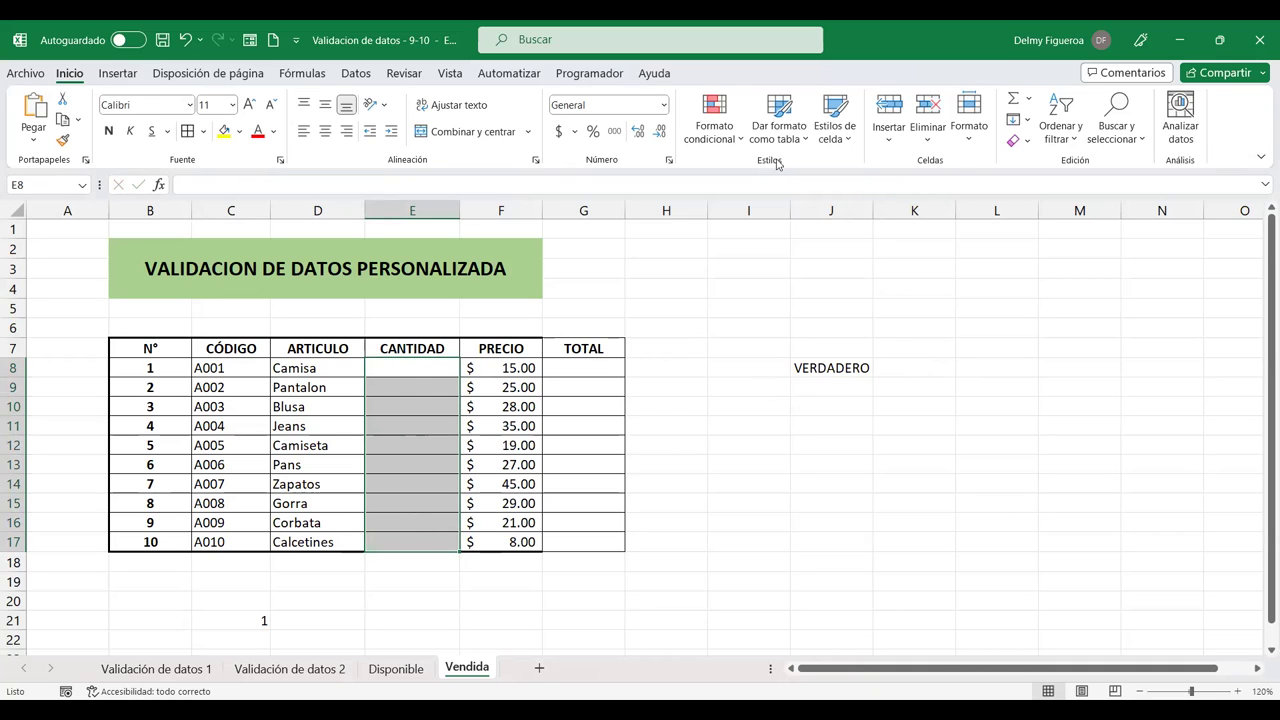
# Give E8:E17 a custom validation rule =E8<=Disponible!E8
pyautogui.click(366, 75)
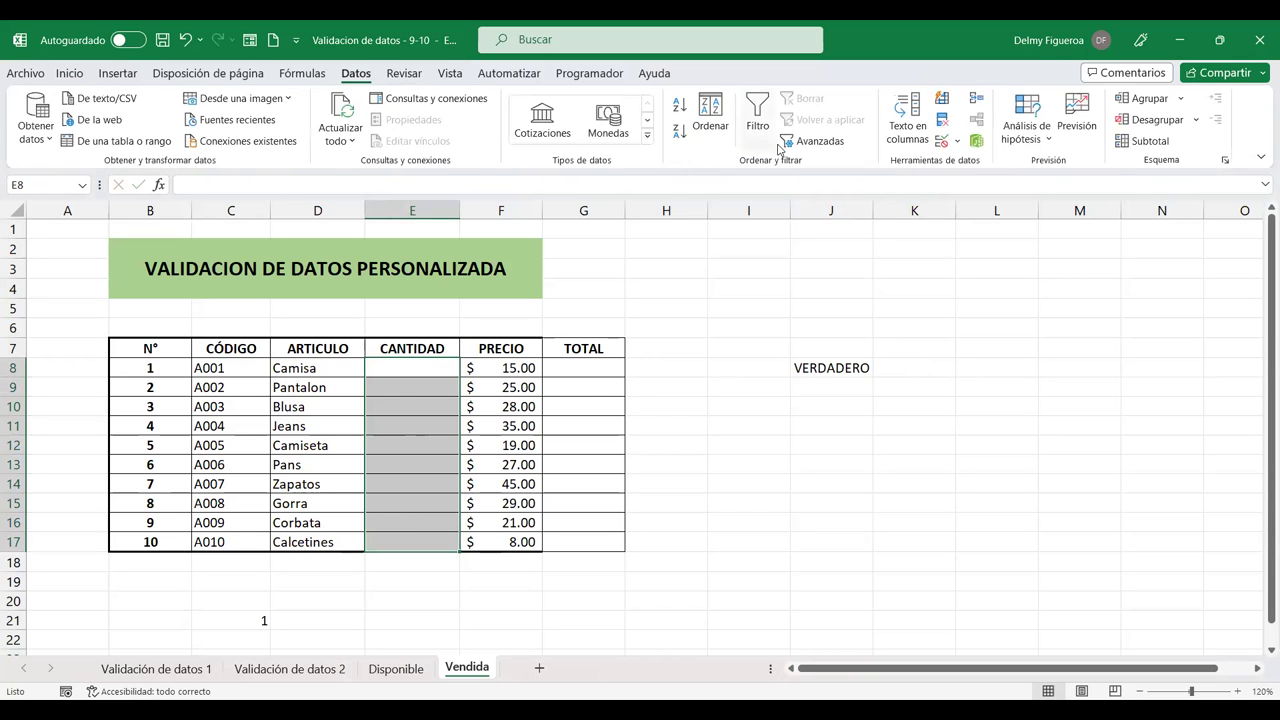
pyautogui.click(941, 142)
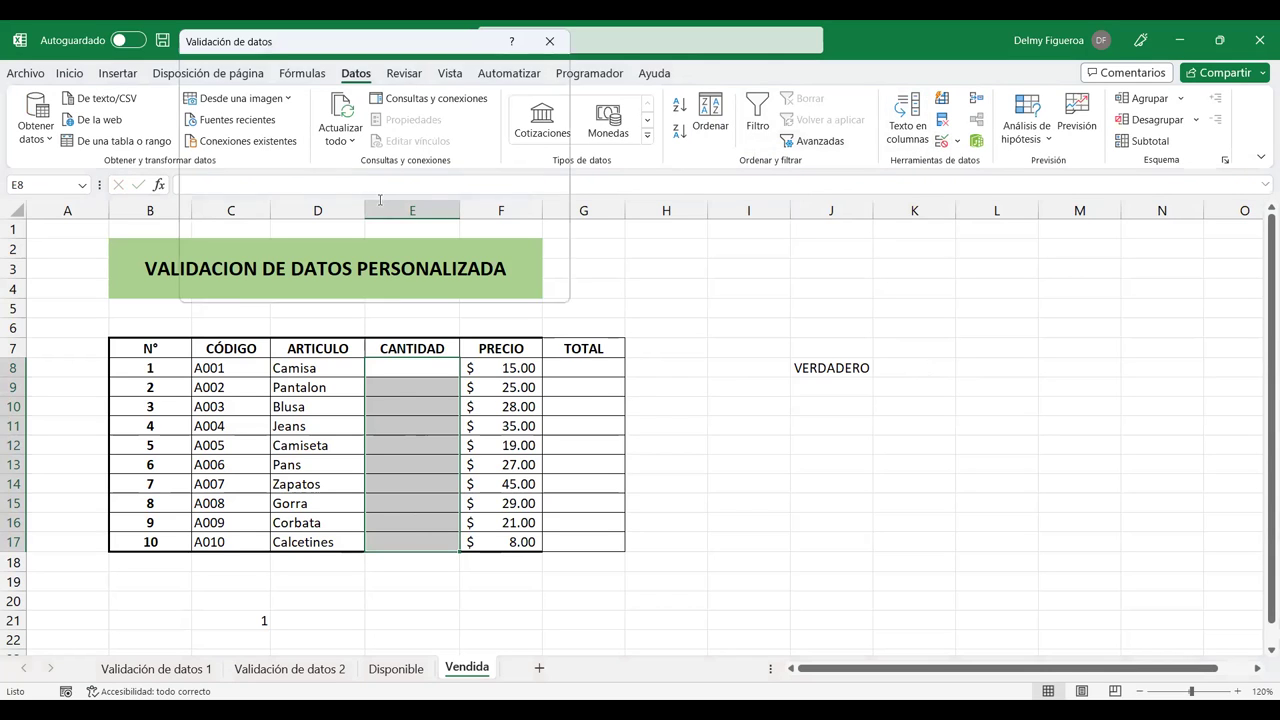
pyautogui.click(247, 75)
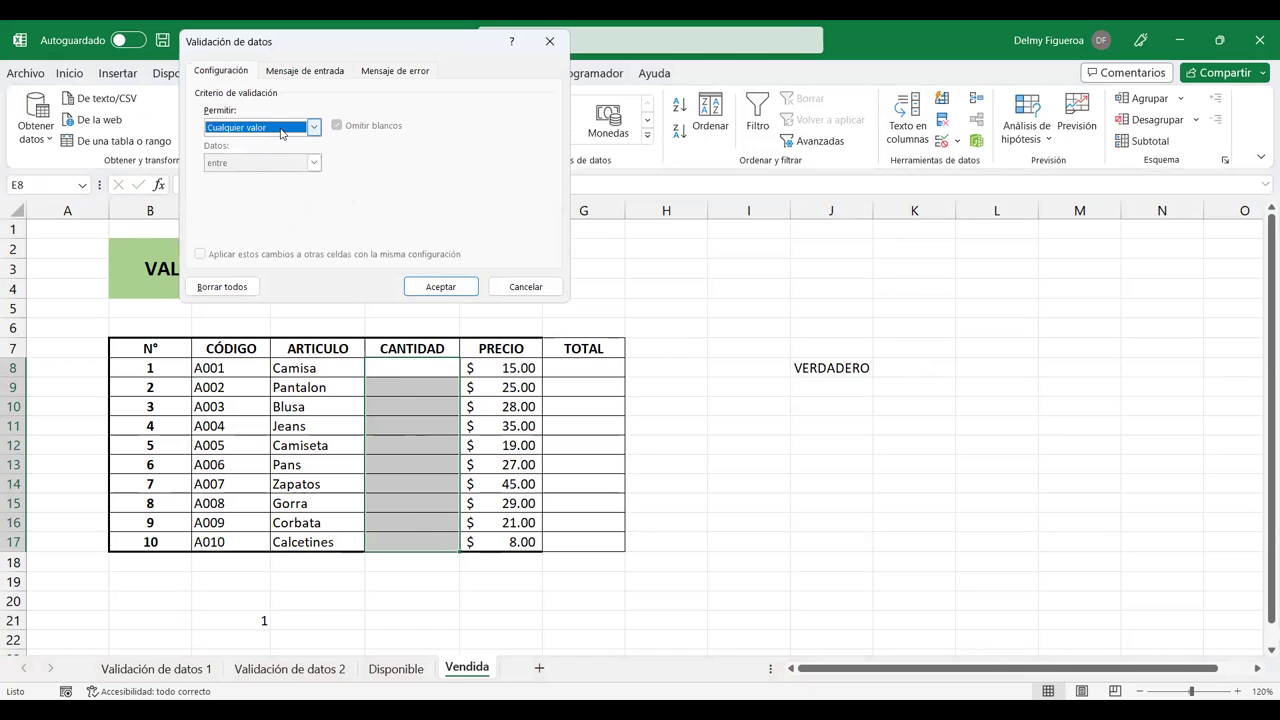
pyautogui.hotkey('alt', 'Down')
pyautogui.click(264, 222)
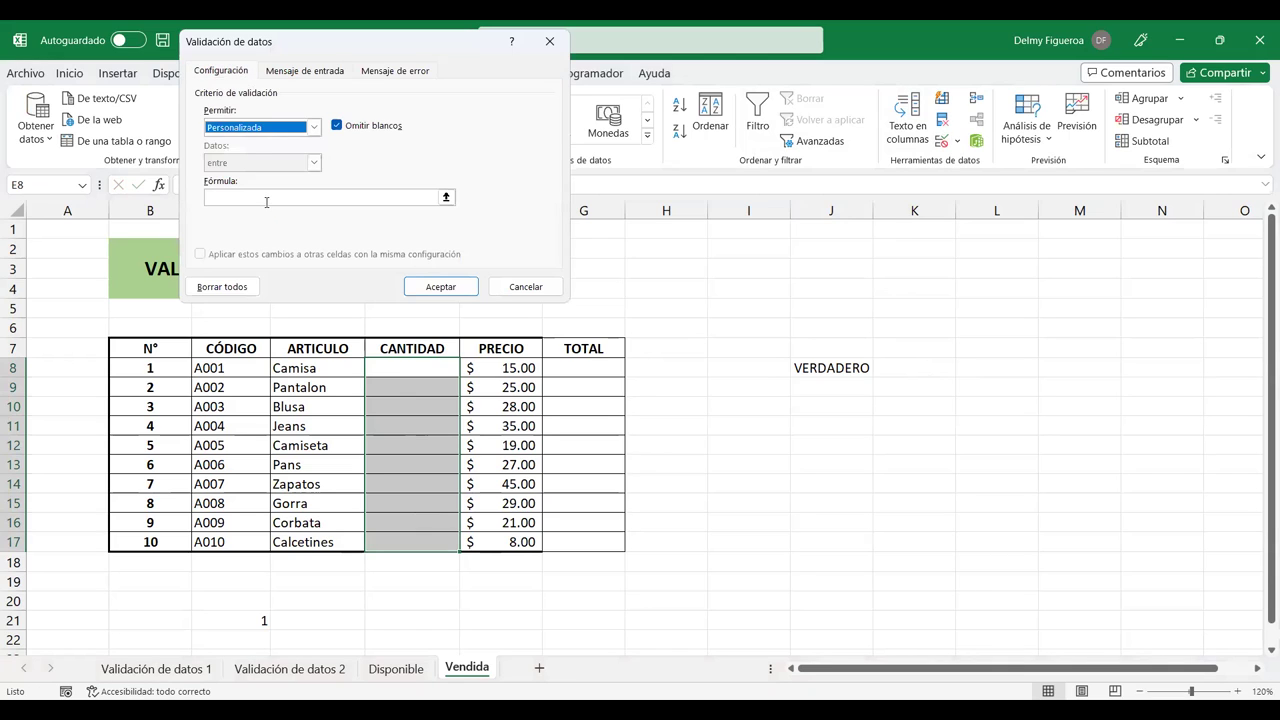
pyautogui.click(266, 199)
pyautogui.write('=E8<=Disponible!E8')
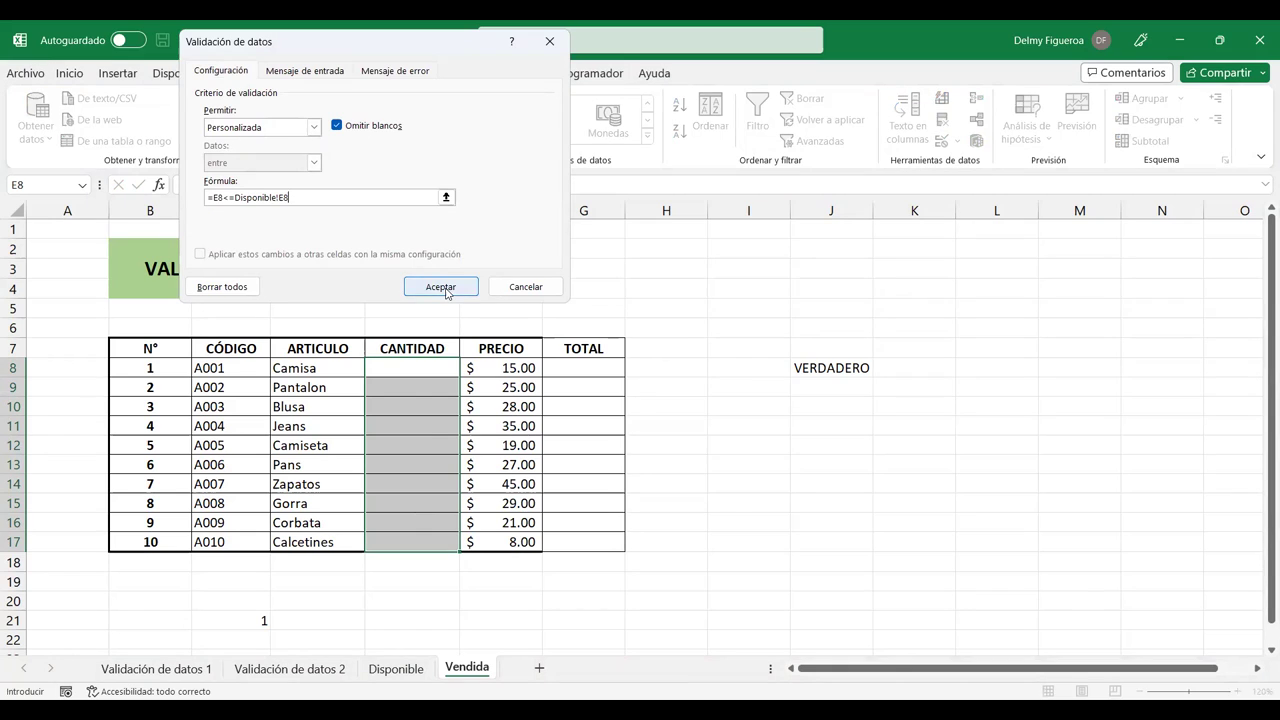
pyautogui.click(441, 287)
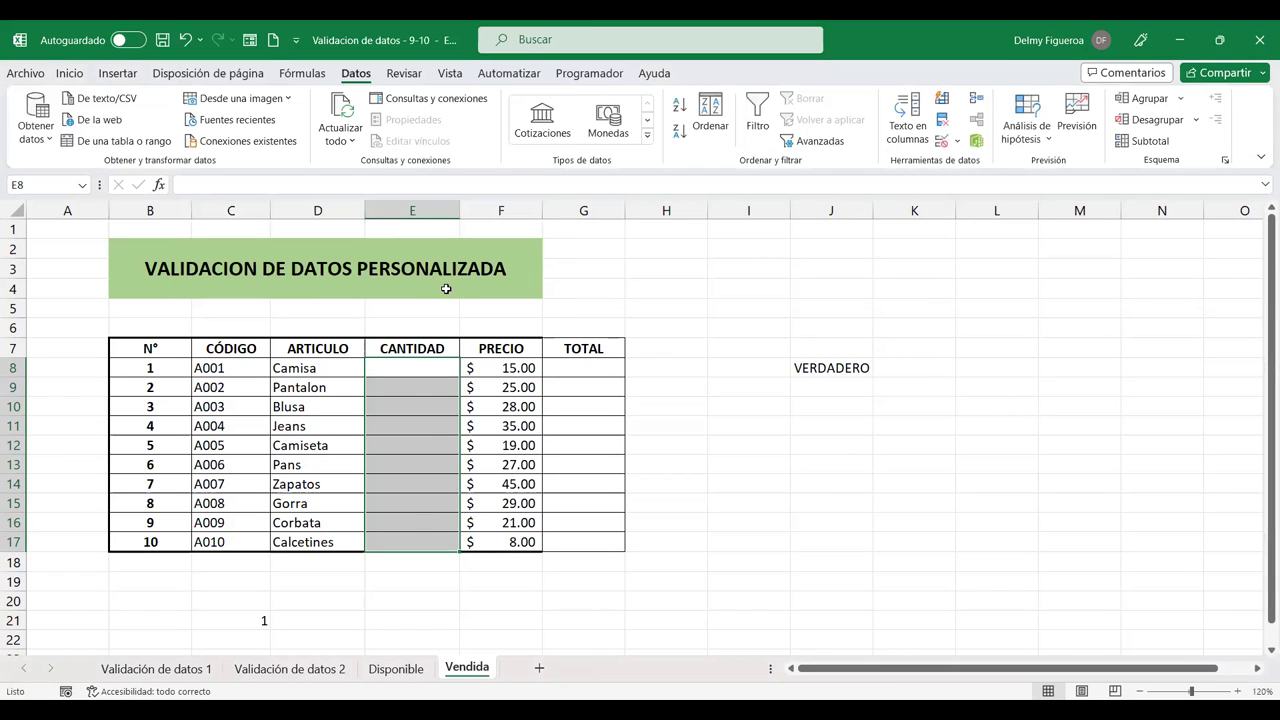
# Confirm 15 is accepted and 21 rejected in E8, then clear the test value
pyautogui.click(440, 368)
pyautogui.write('15')
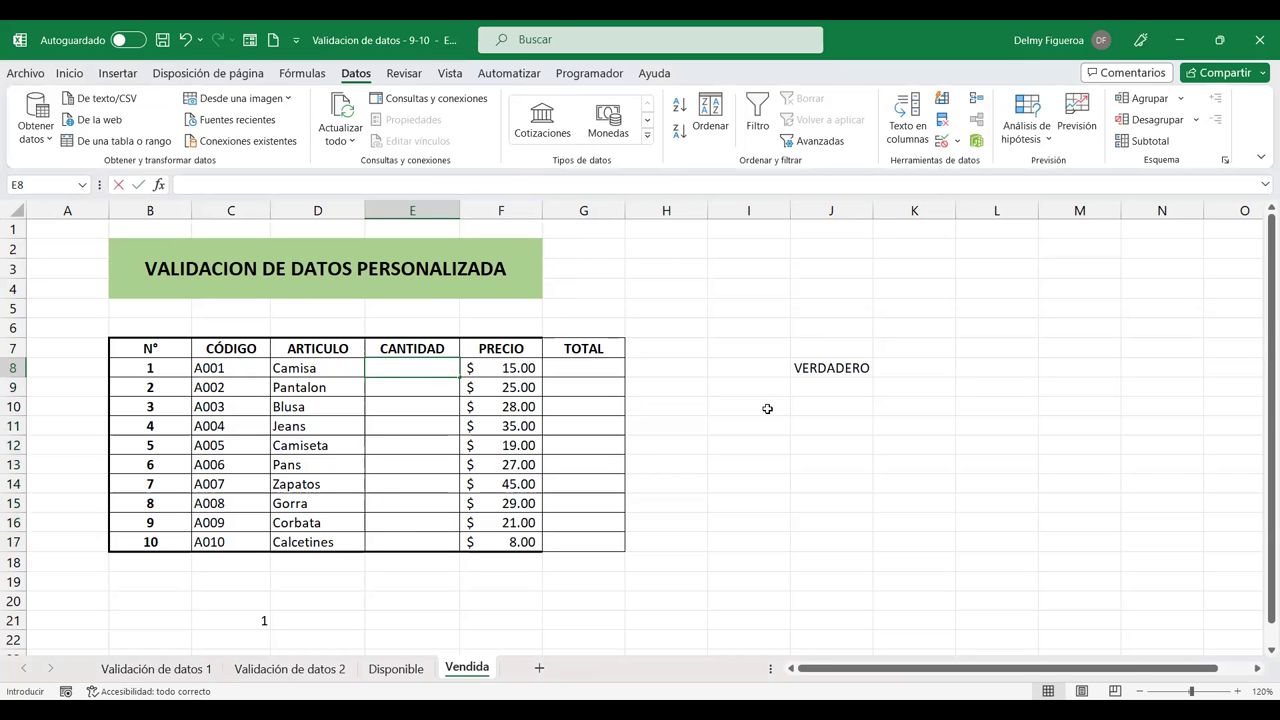
pyautogui.press('Return')
pyautogui.press('Up')
pyautogui.write('21')
pyautogui.press('Return')
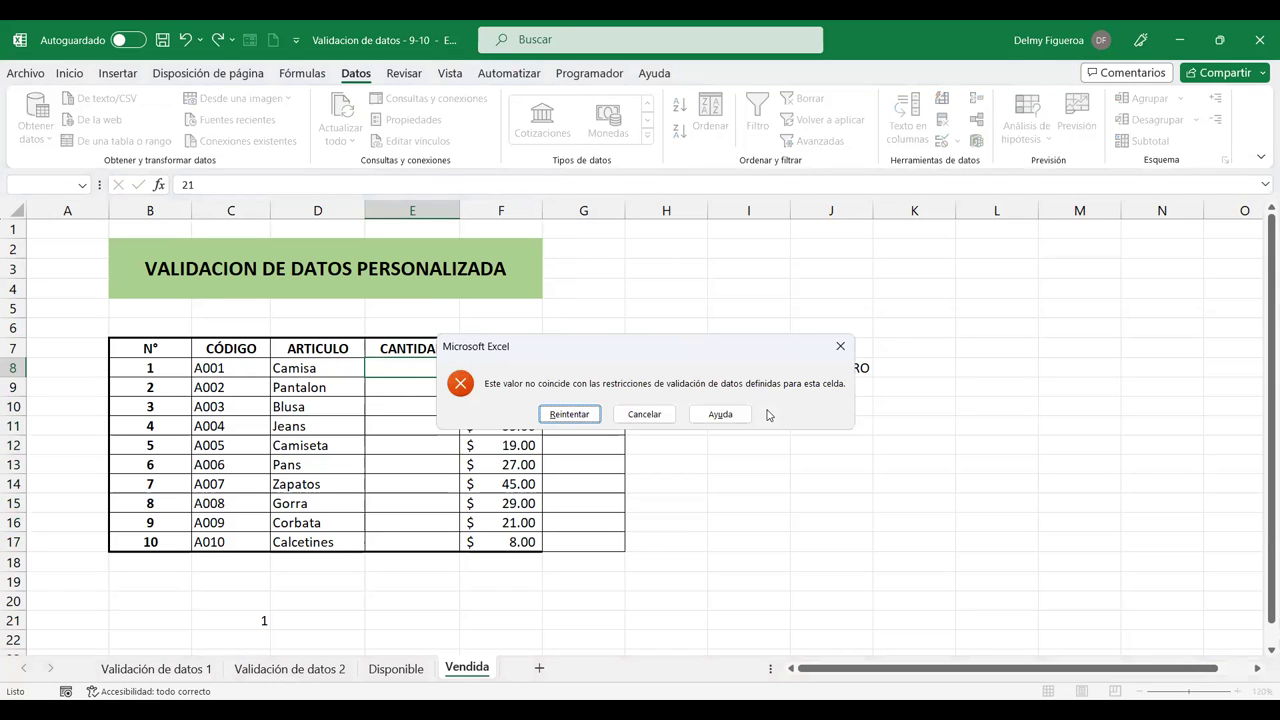
pyautogui.press('Return')
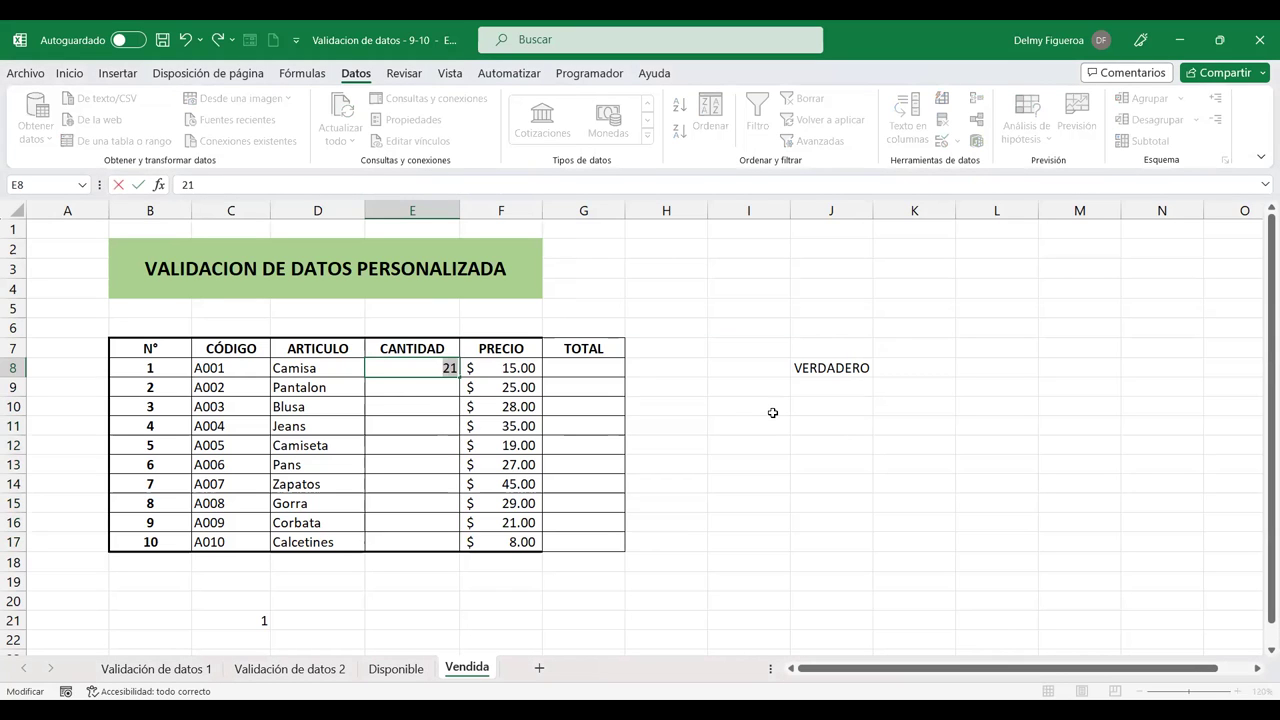
pyautogui.press('Escape')
pyautogui.moveTo(429, 367); pyautogui.dragTo(428, 539)
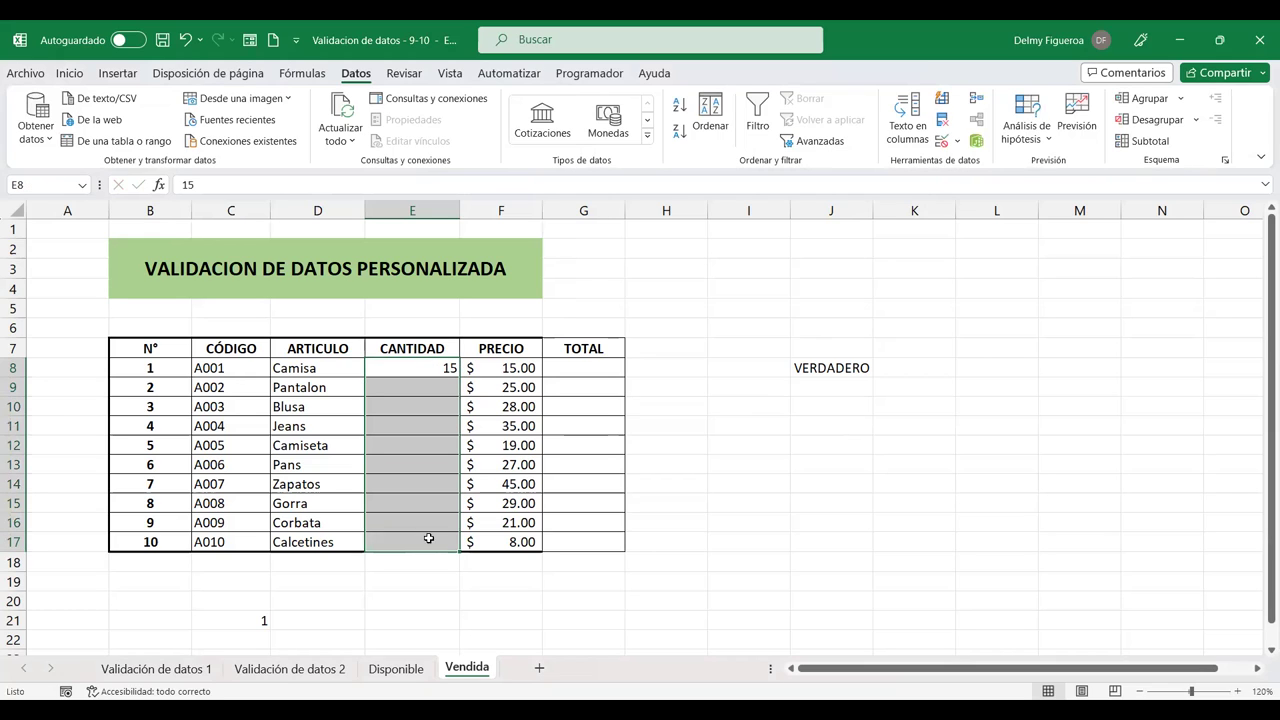
pyautogui.click(428, 368)
pyautogui.press('Delete')
pyautogui.moveTo(431, 368); pyautogui.dragTo(446, 538)
# Add a CANTIDAD input message titled Disponible reading 'Esa cantidad no está disponible.'
pyautogui.click(941, 145)
pyautogui.click(320, 71)
pyautogui.click(311, 147)
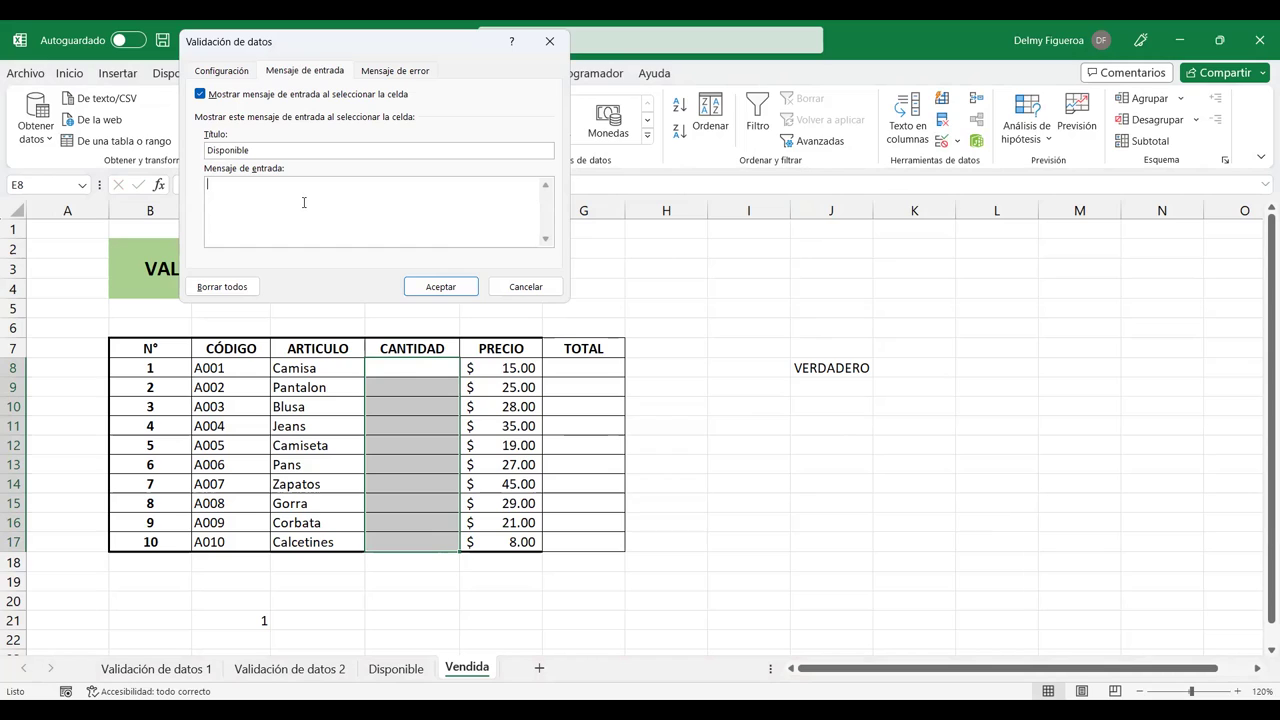
pyautogui.write('Nopos')
pyautogui.press('BackSpace')
pyautogui.press('BackSpace')
pyautogui.press('BackSpace')
pyautogui.press('BackSpace')
pyautogui.press('BackSpace')
pyautogui.press('BackSpace')
pyautogui.write('cantidad no est')
pyautogui.hotkey('ctrl', 'shift', 'Left')
pyautogui.hotkey('ctrl', 'shift', 'Left')
pyautogui.hotkey('ctrl', 'shift', 'Left')
pyautogui.hotkey('ctrl', 'shift', 'Left')
pyautogui.hotkey('ctrl', 'c')
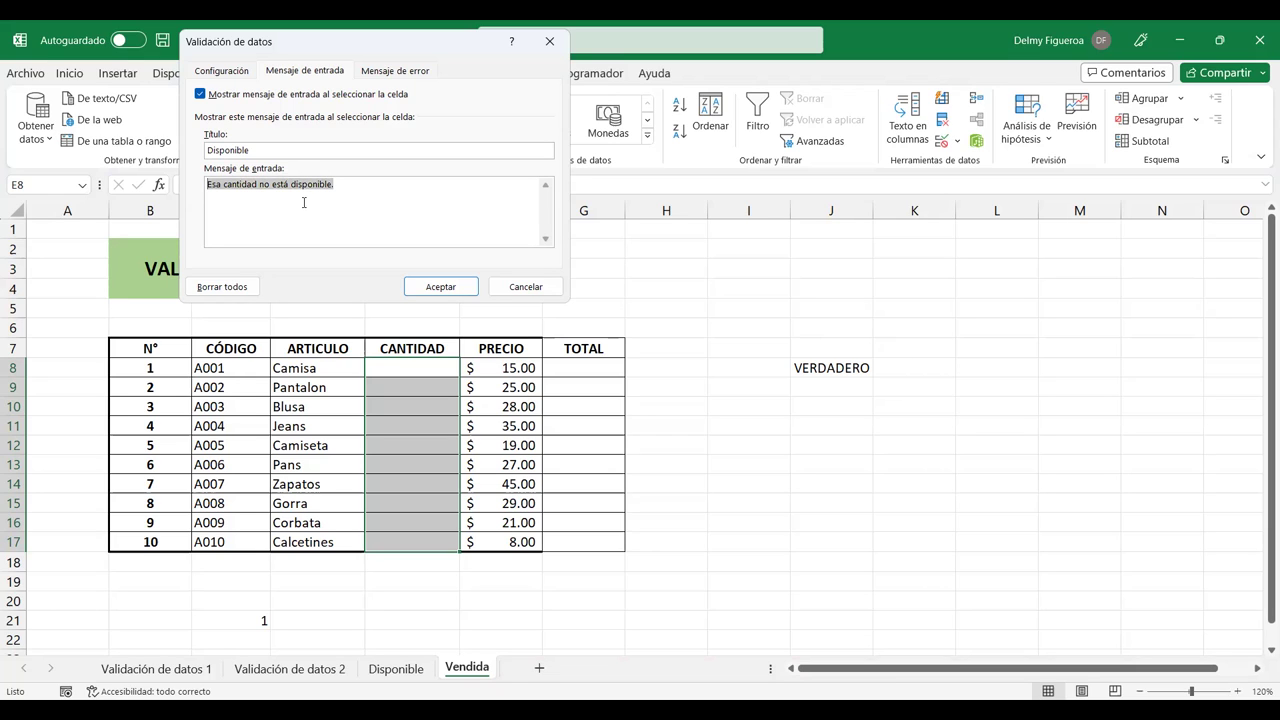
# Add an Alto-style error alert titled Disponible with the same message text
pyautogui.click(407, 72)
pyautogui.click(422, 210)
pyautogui.hotkey('ctrl', 'v')
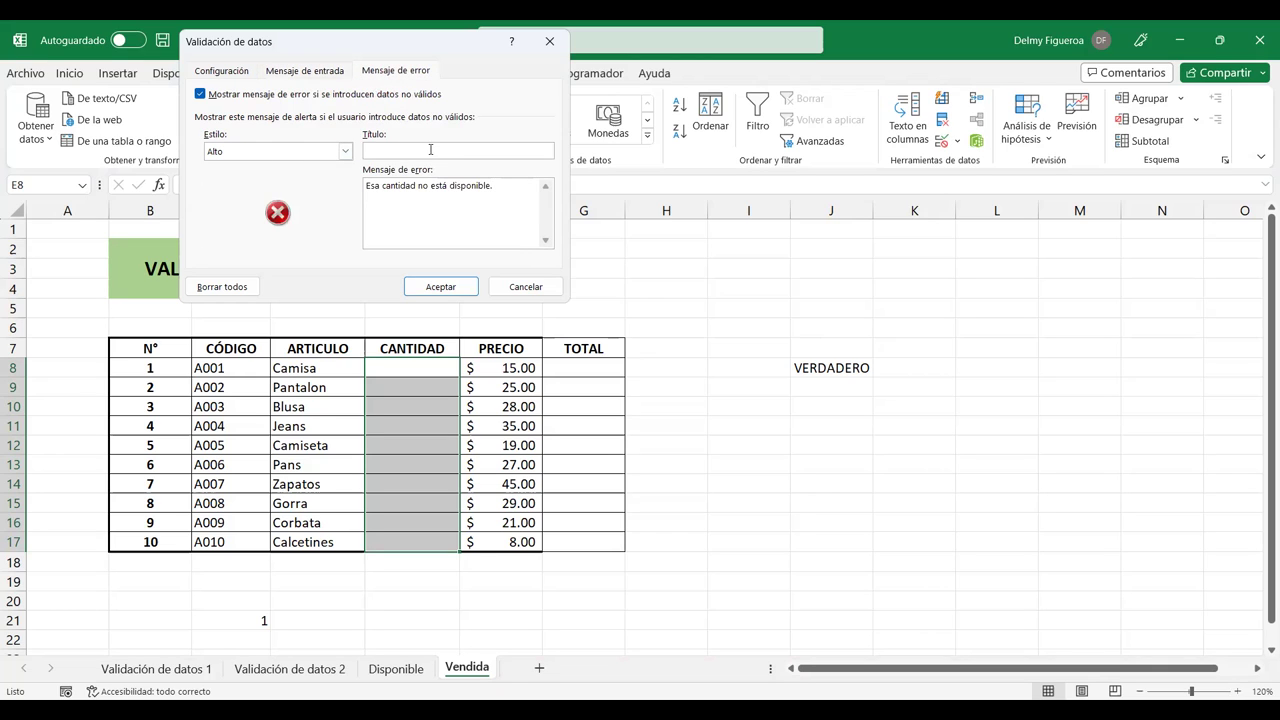
pyautogui.write('ispon')
pyautogui.click(343, 152)
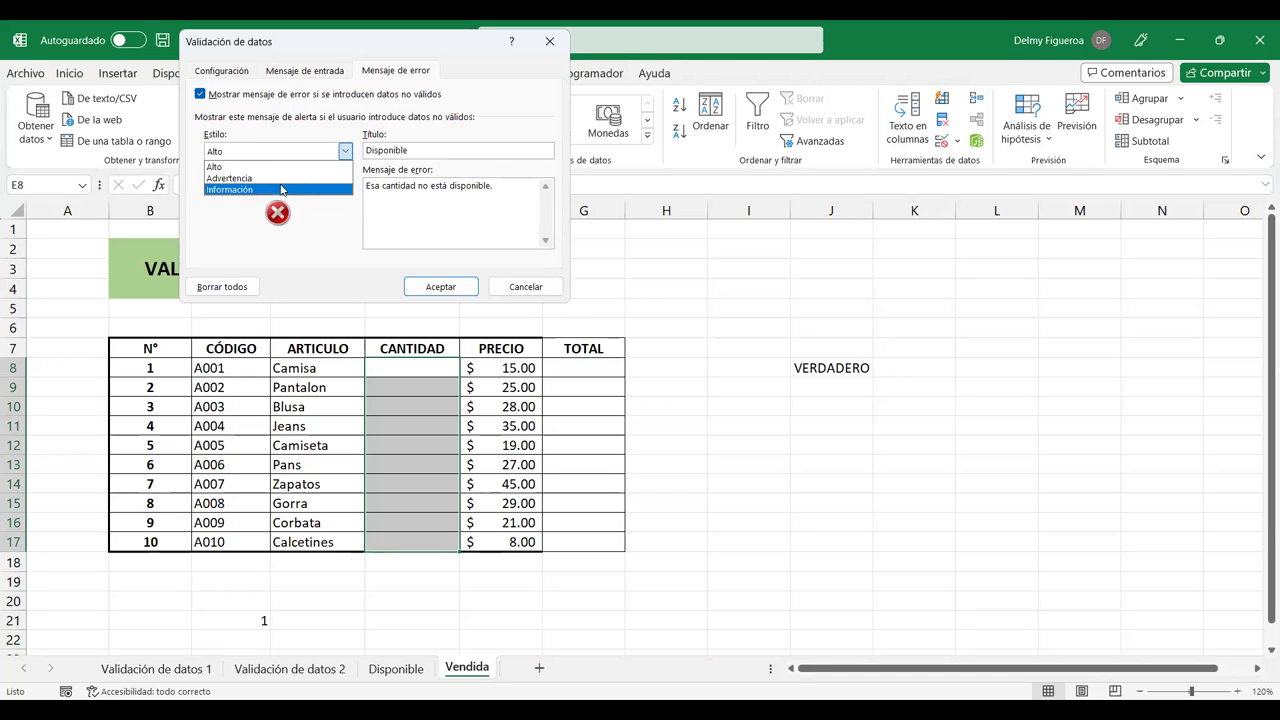
pyautogui.click(289, 126)
pyautogui.click(451, 289)
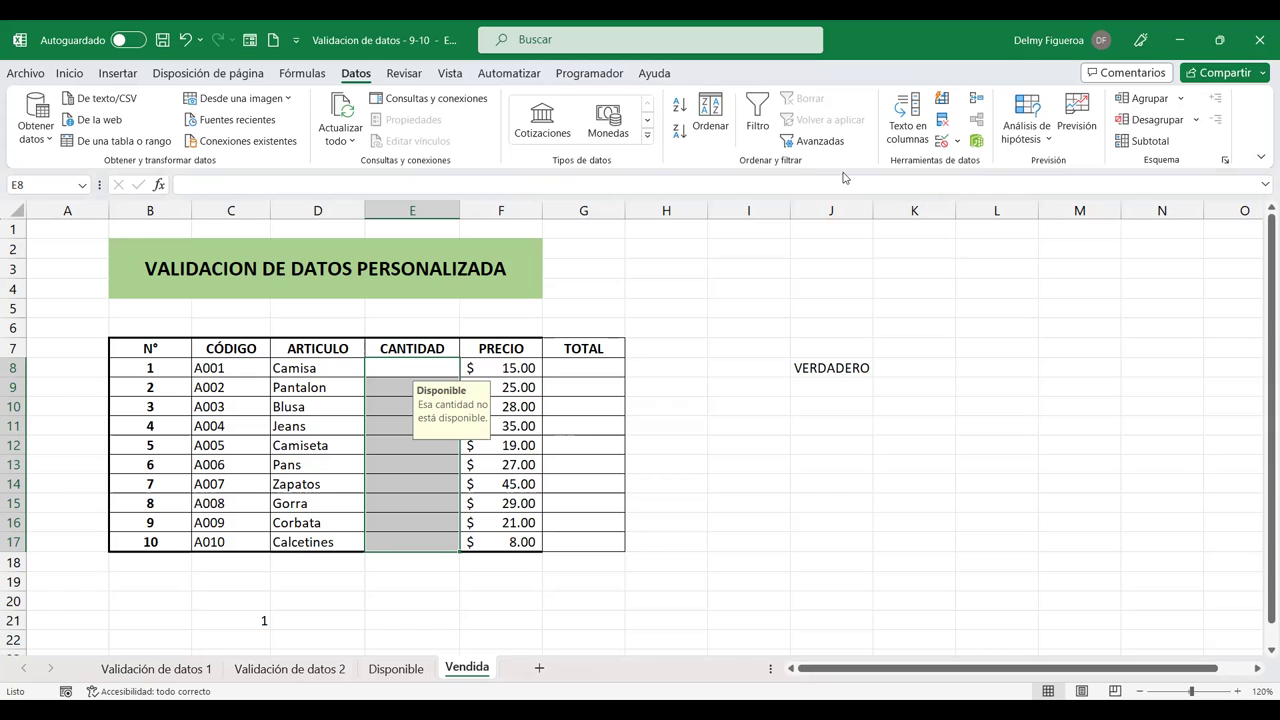
# Change the CANTIDAD input message to 'Revisar existencias.' and view it on E8
pyautogui.click(942, 140)
pyautogui.click(304, 70)
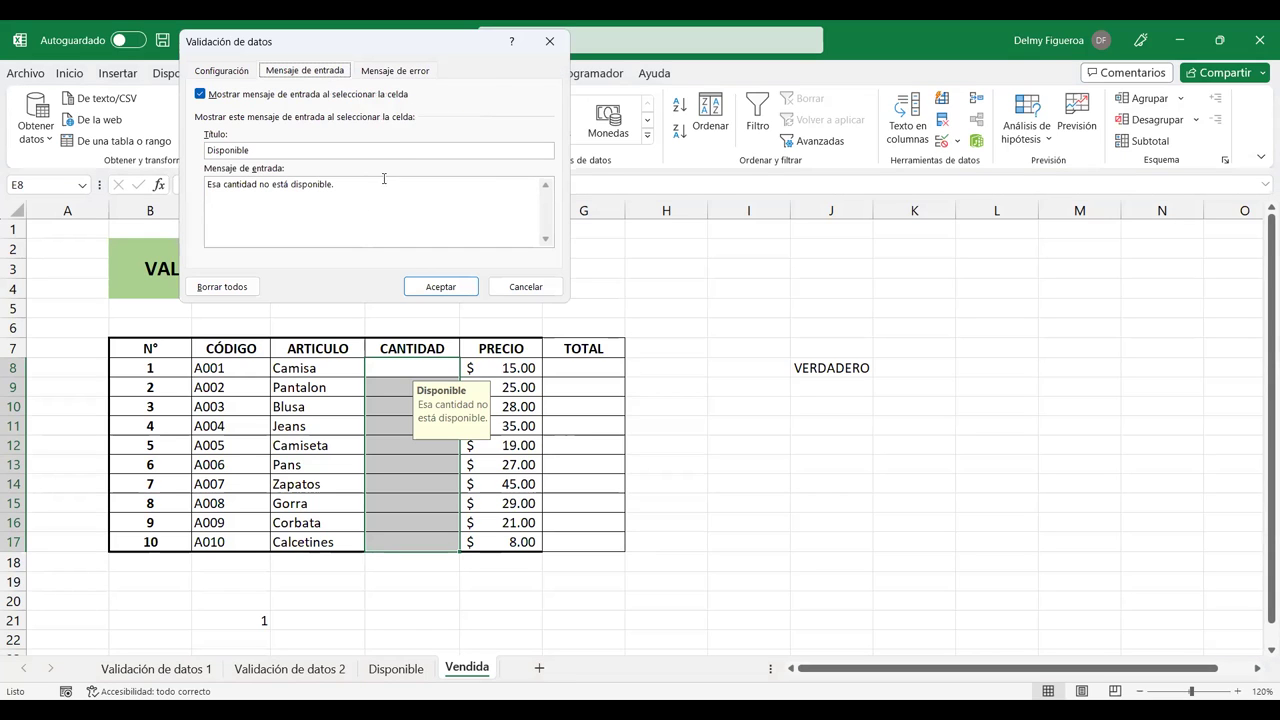
pyautogui.click(482, 228)
pyautogui.moveTo(350, 189); pyautogui.dragTo(206, 184)
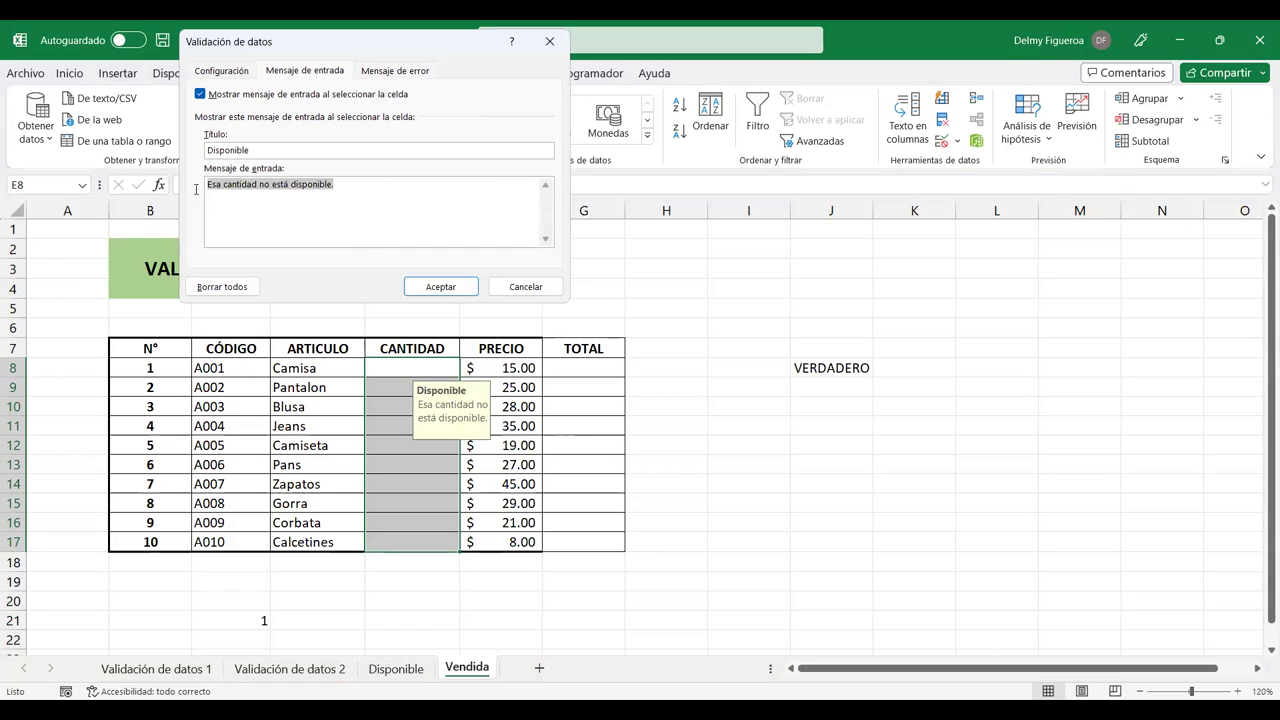
pyautogui.write('Revisar existencias.')
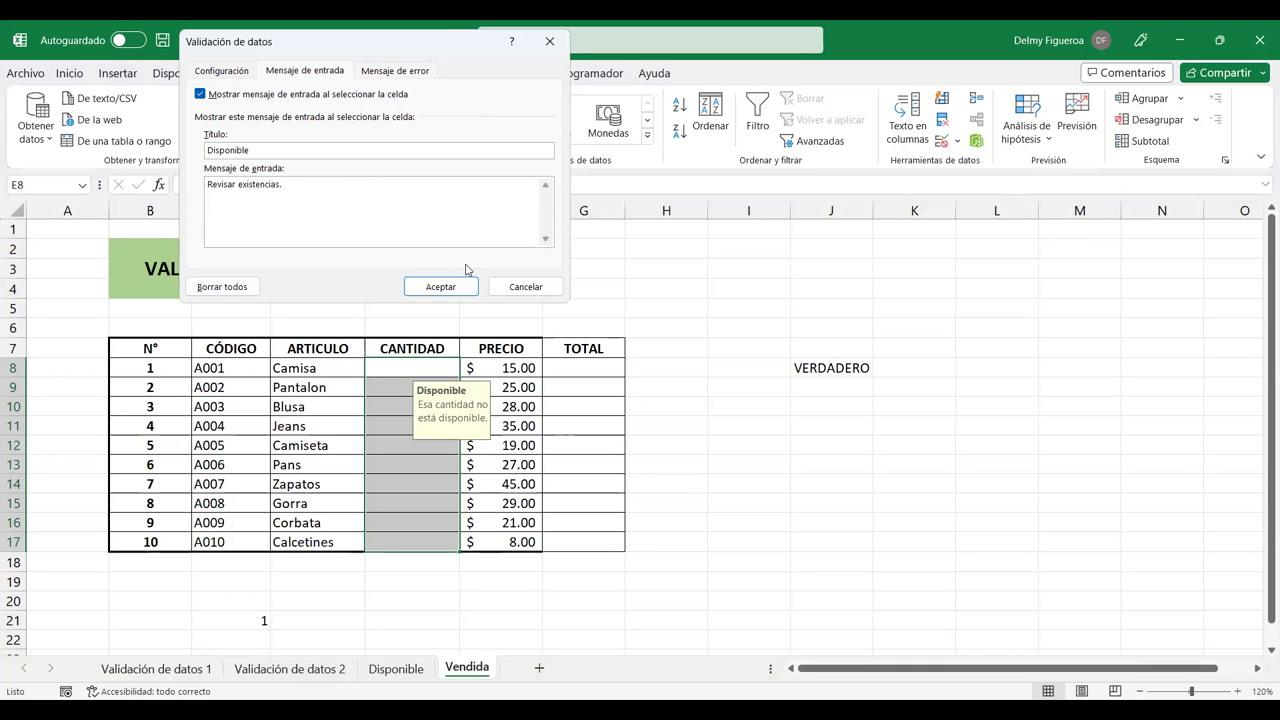
pyautogui.click(457, 288)
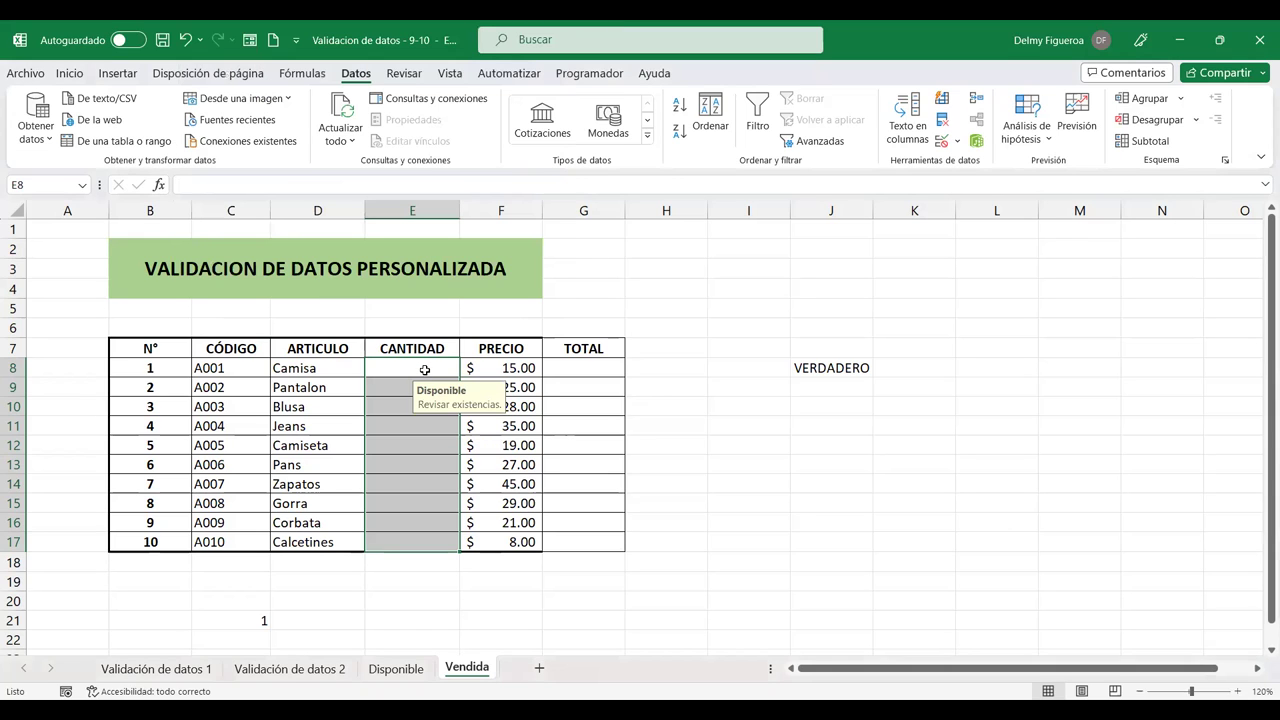
pyautogui.click(424, 368)
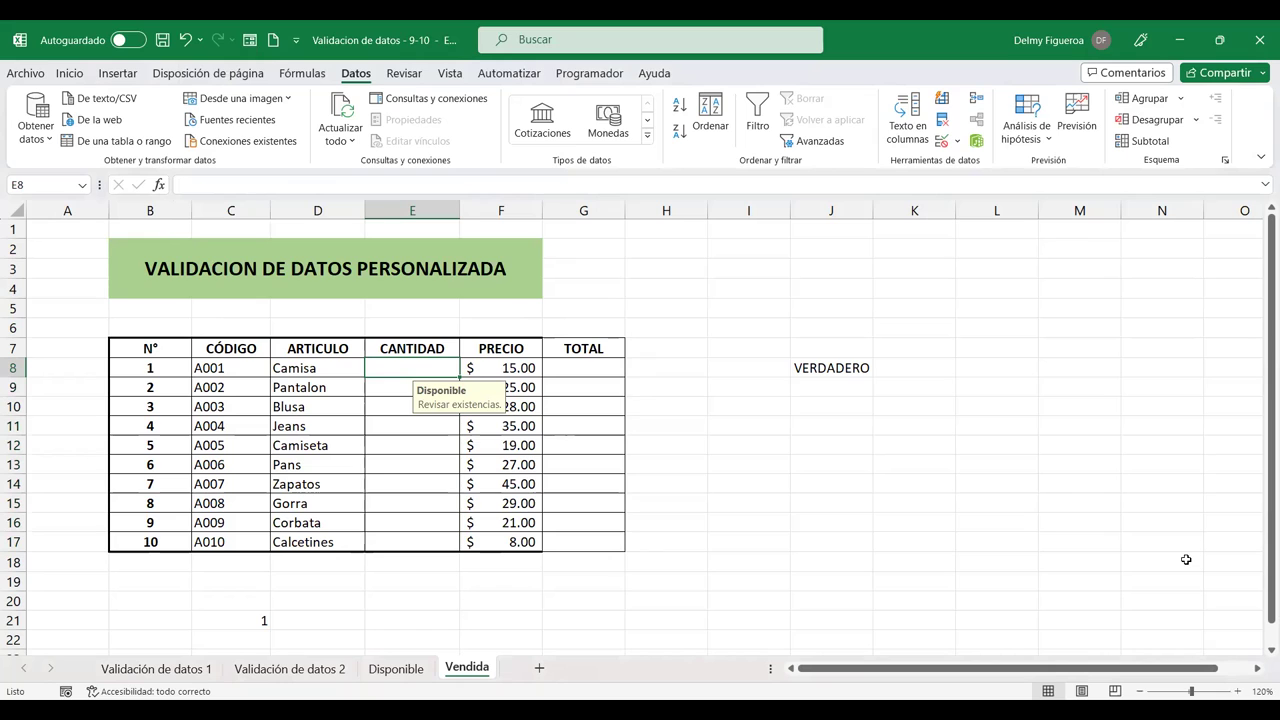
# Enter 13 Camisas in E8 after checking Disponible stock, and confirm 30 is rejected
pyautogui.click(398, 668)
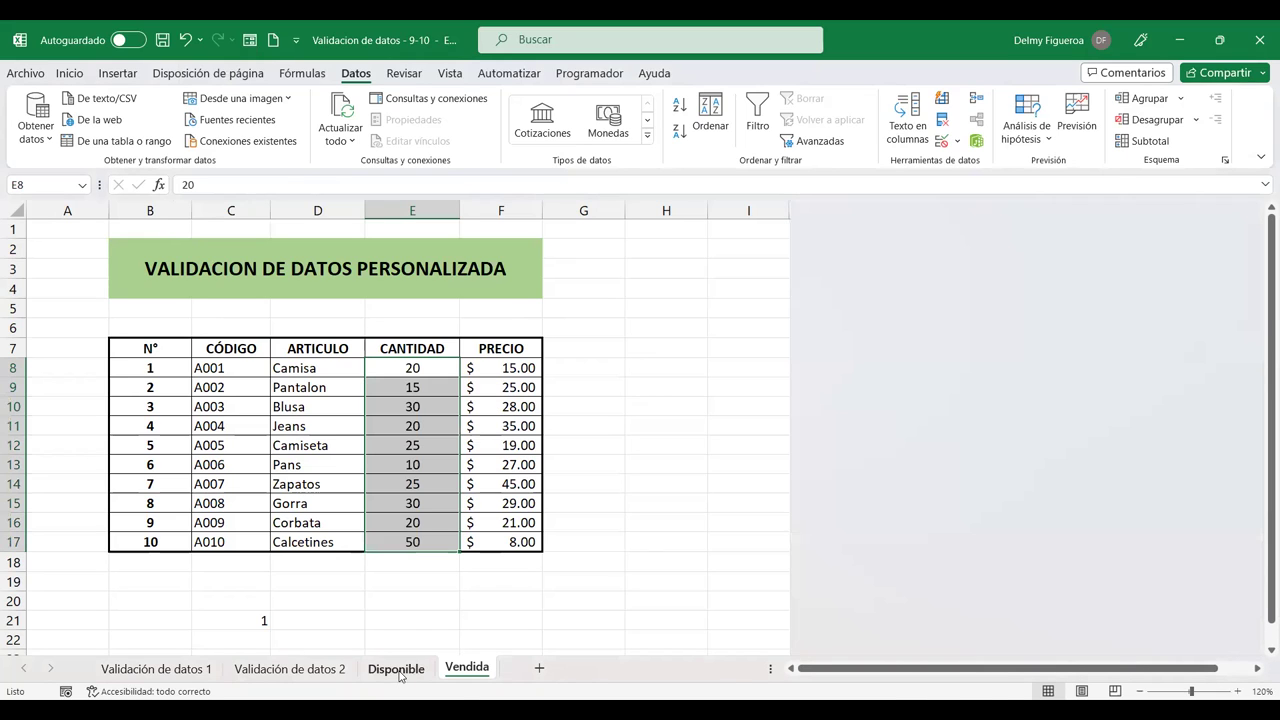
pyautogui.click(466, 668)
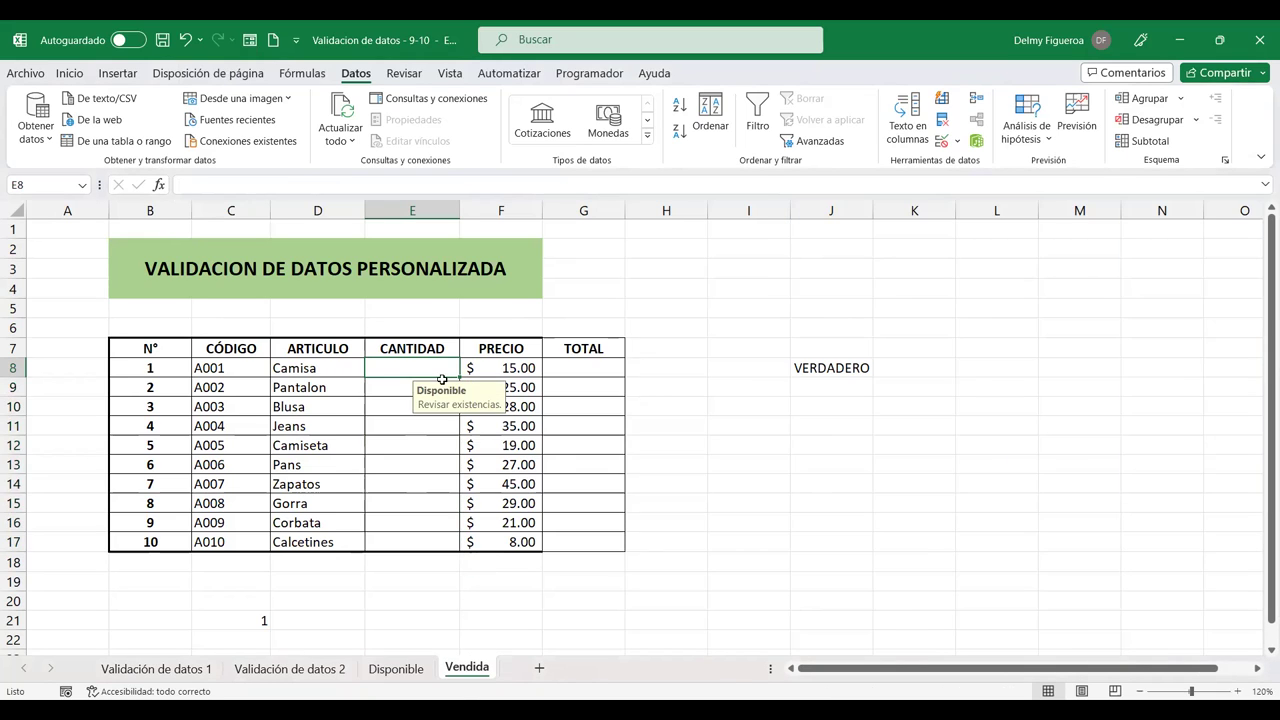
pyautogui.write('13')
pyautogui.press('Return')
pyautogui.press('Up')
pyautogui.write('30')
pyautogui.press('Return')
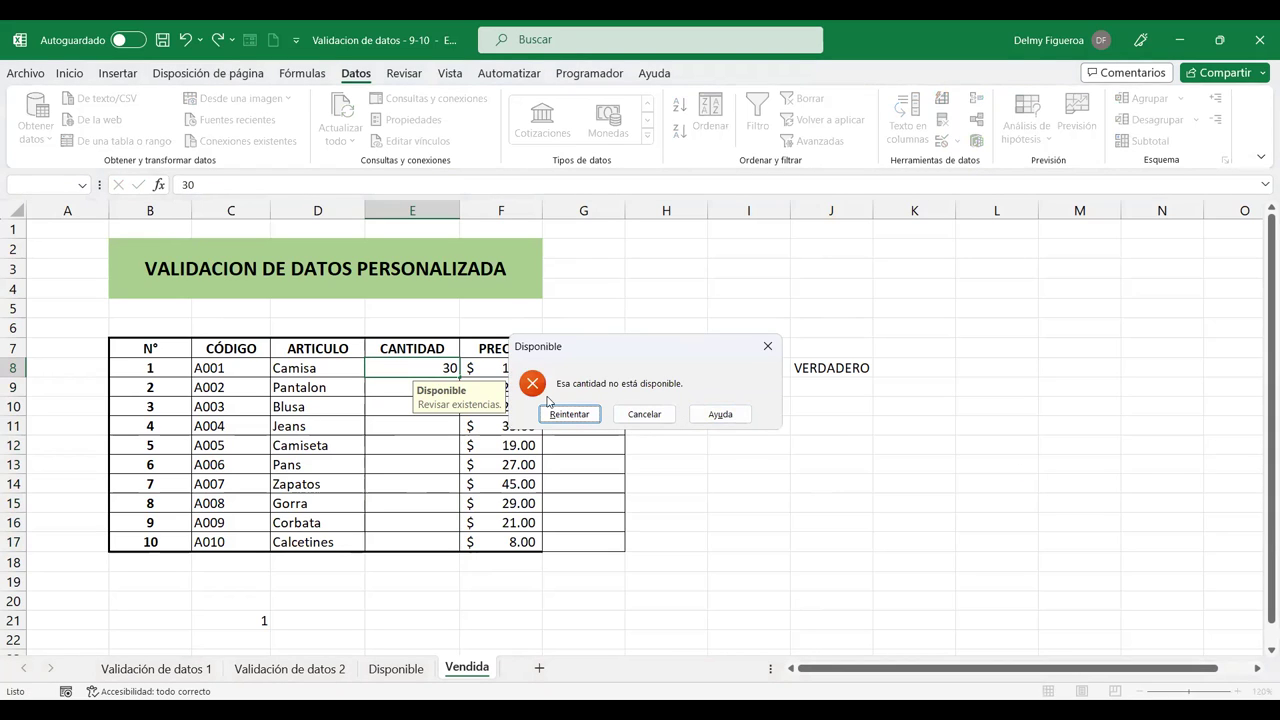
pyautogui.click(657, 419)
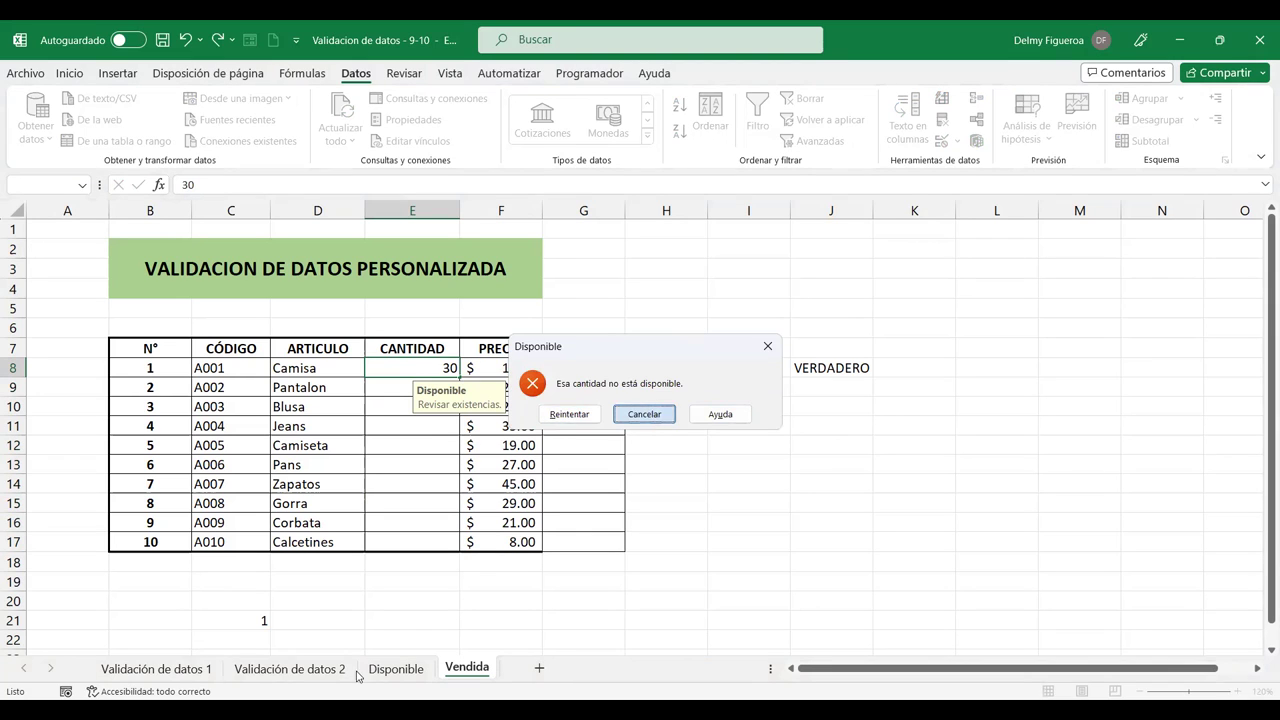
pyautogui.click(418, 677)
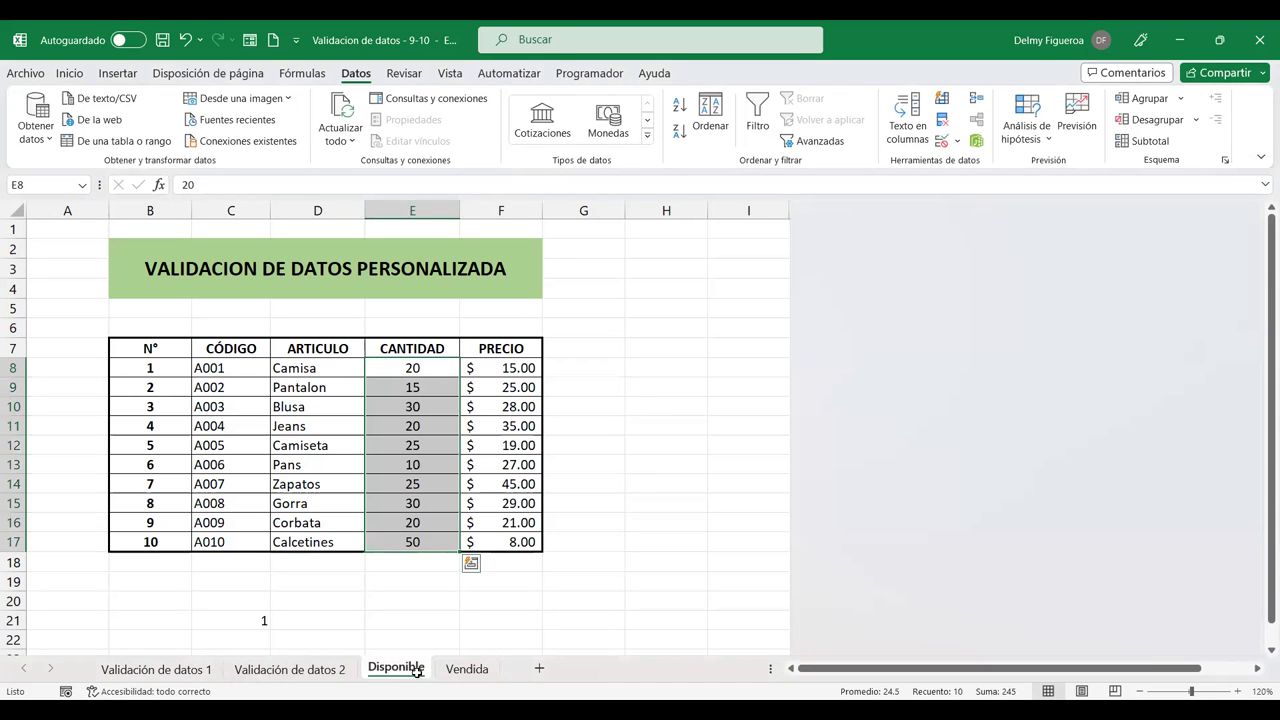
# Enter =+E8*F8 in G8 for Camisa's TOTAL on Vendida
pyautogui.click(474, 680)
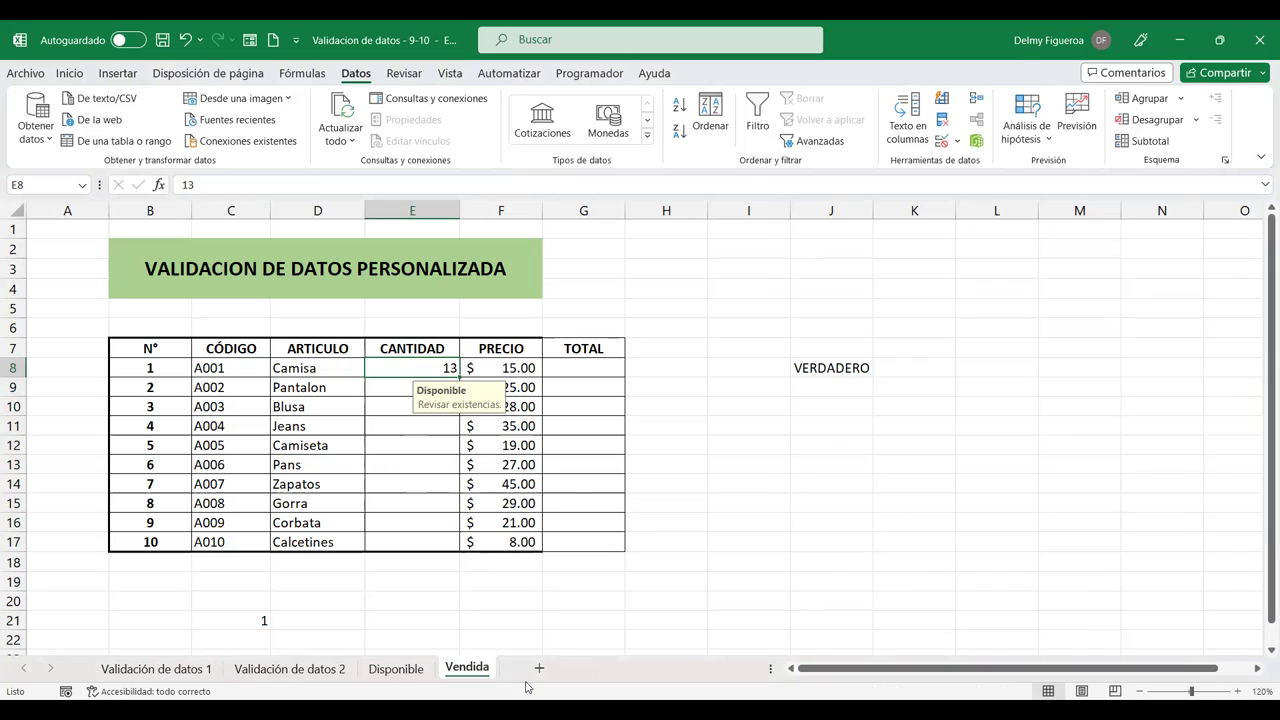
pyautogui.click(589, 370)
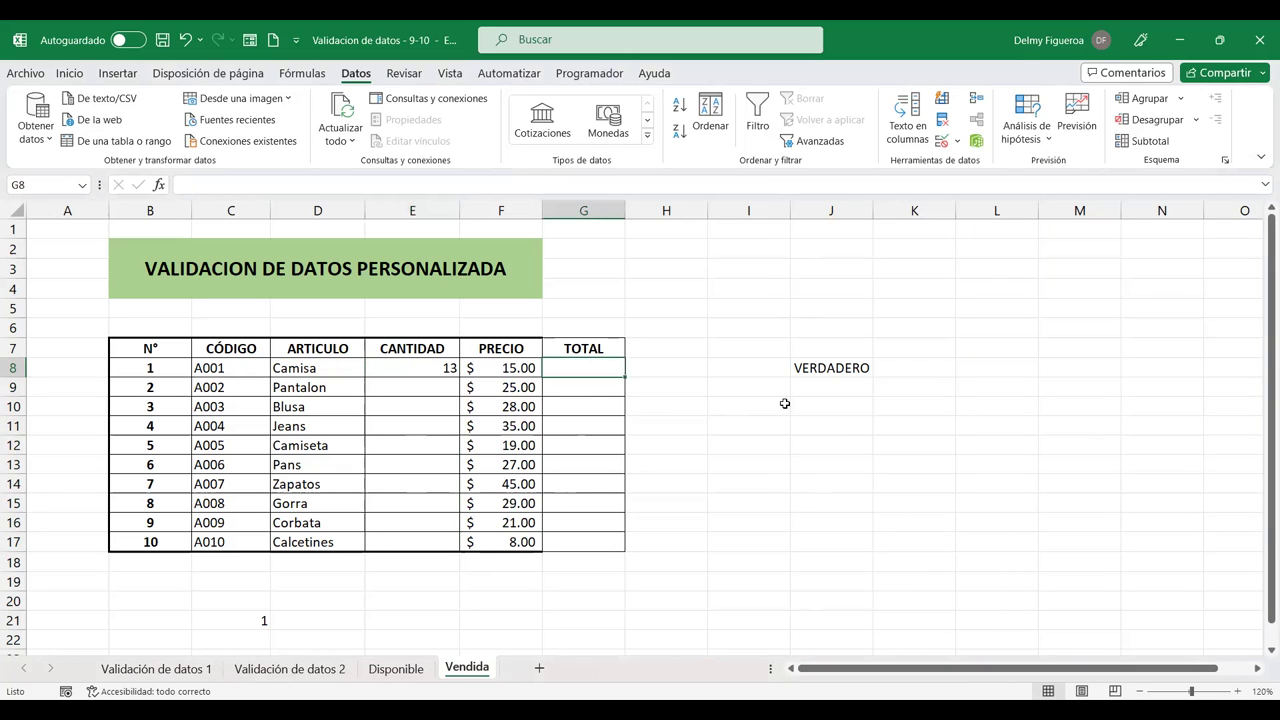
pyautogui.write('+')
pyautogui.click(428, 367)
pyautogui.write('*')
pyautogui.click(517, 366)
pyautogui.press('Return')
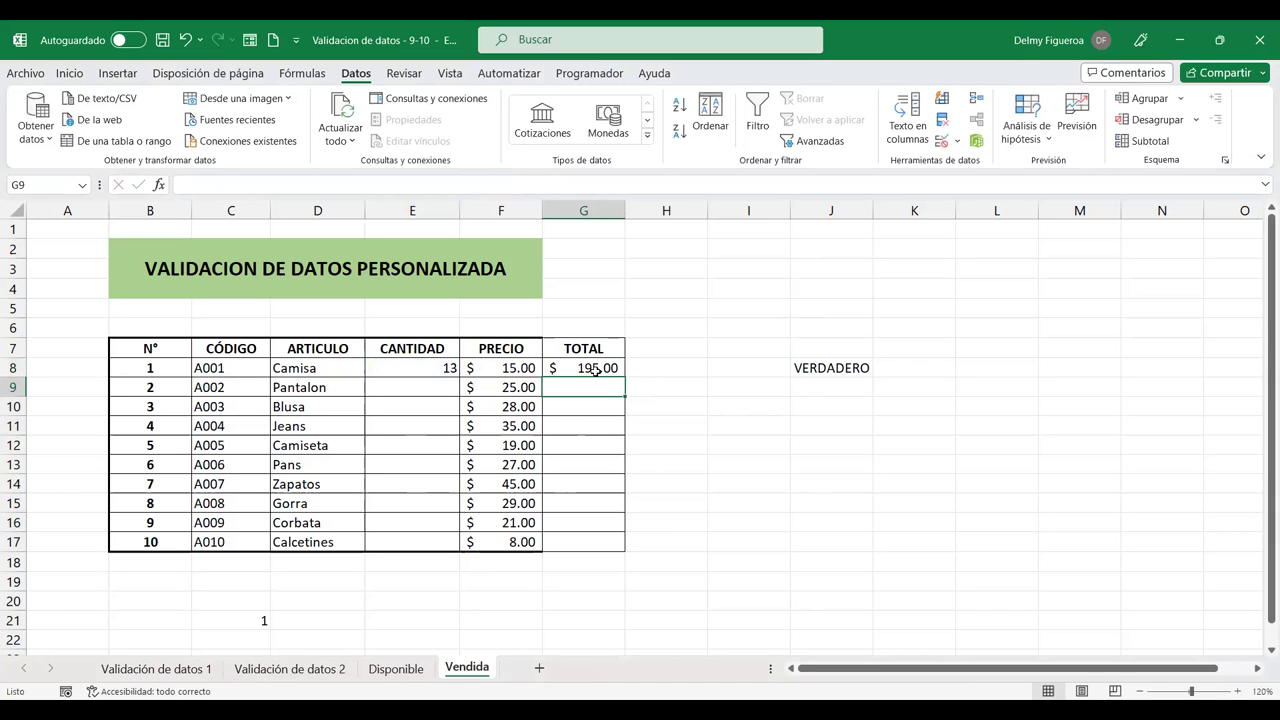
# Copy the TOTAL formula down to G17 and check the copied rows
pyautogui.click(595, 369)
pyautogui.doubleClick(625, 378)
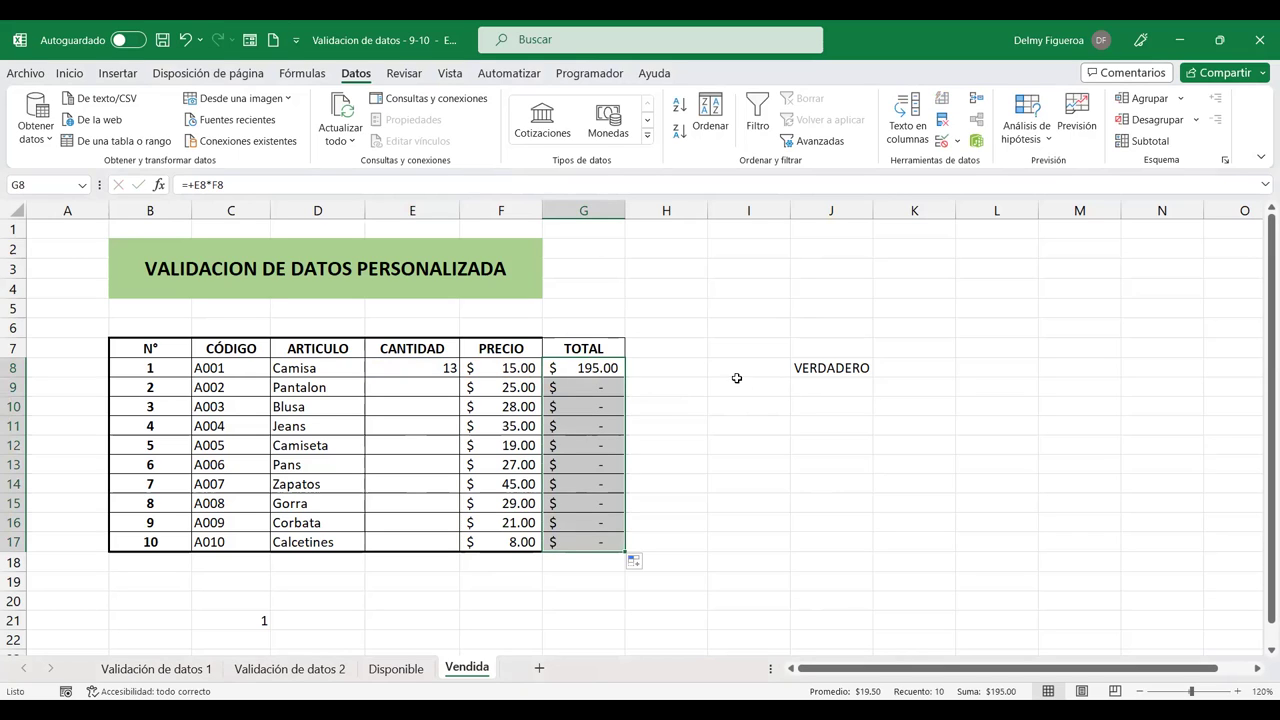
pyautogui.click(591, 386)
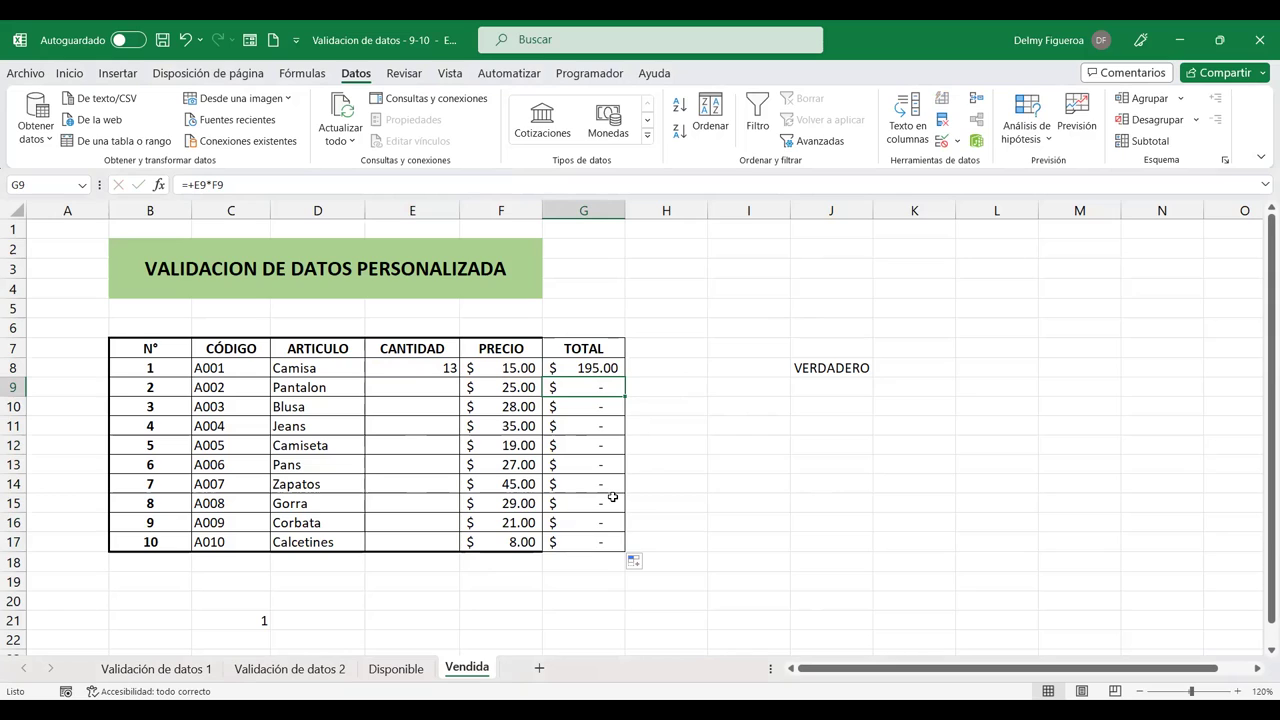
pyautogui.click(386, 392)
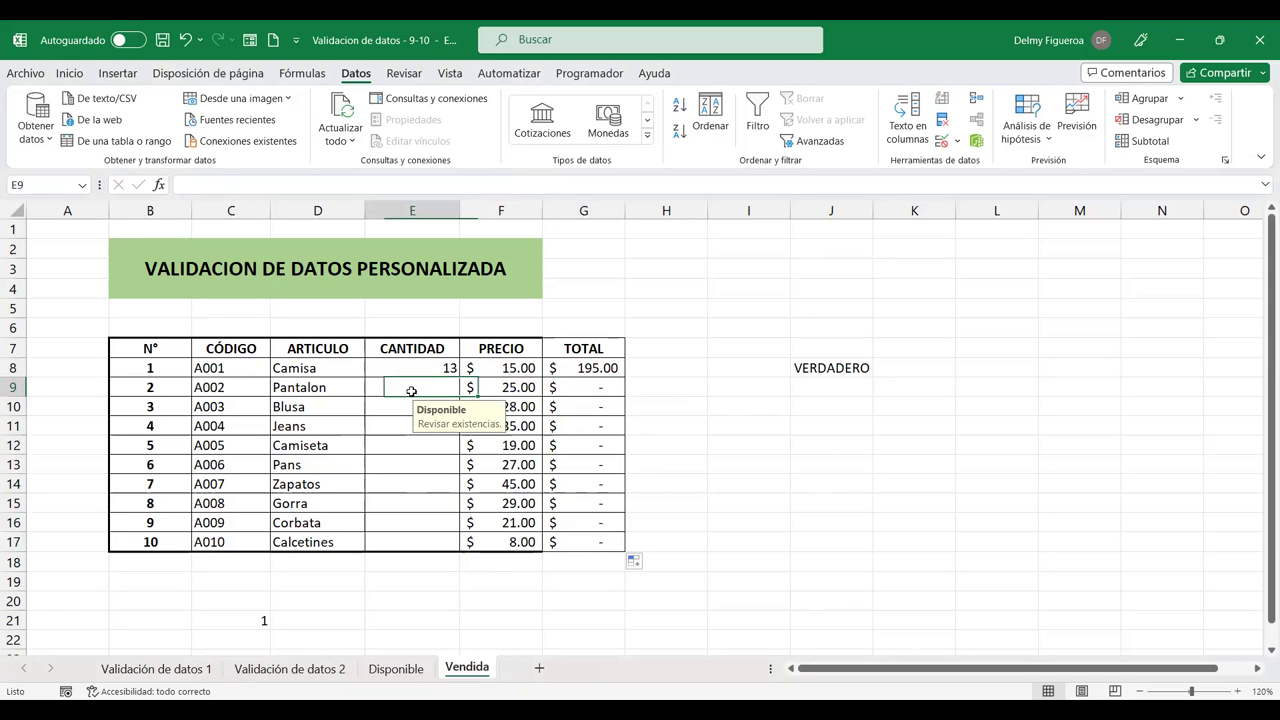
pyautogui.doubleClick(580, 365)
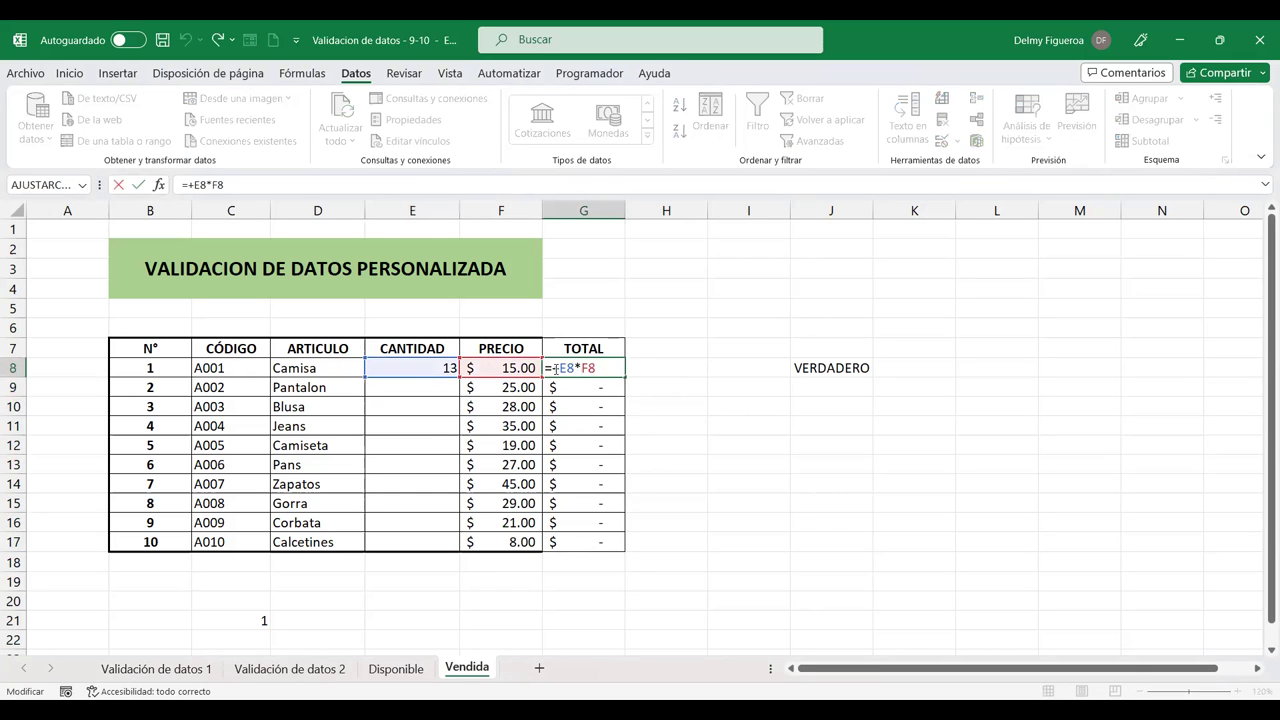
# Rewrite G8's formula as =SI.ERROR(E8*F8;"")
pyautogui.press('Delete')
pyautogui.write('si')
pyautogui.click(594, 419)
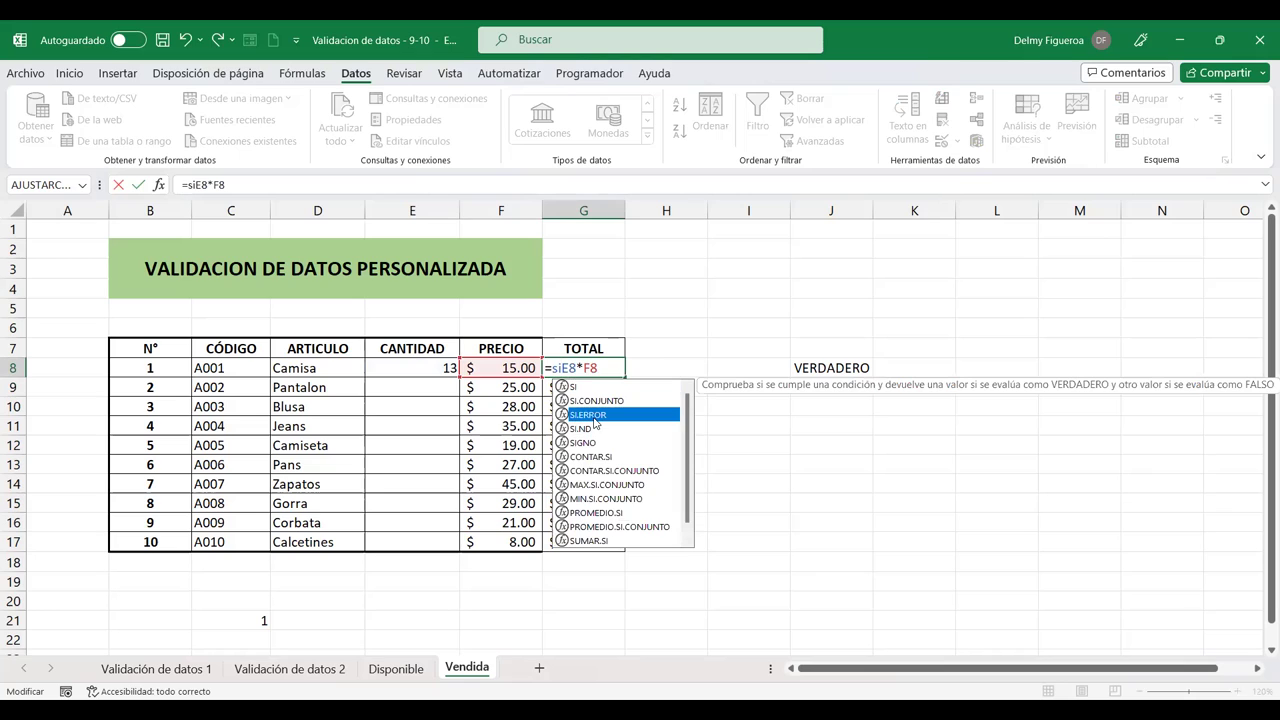
pyautogui.doubleClick(594, 416)
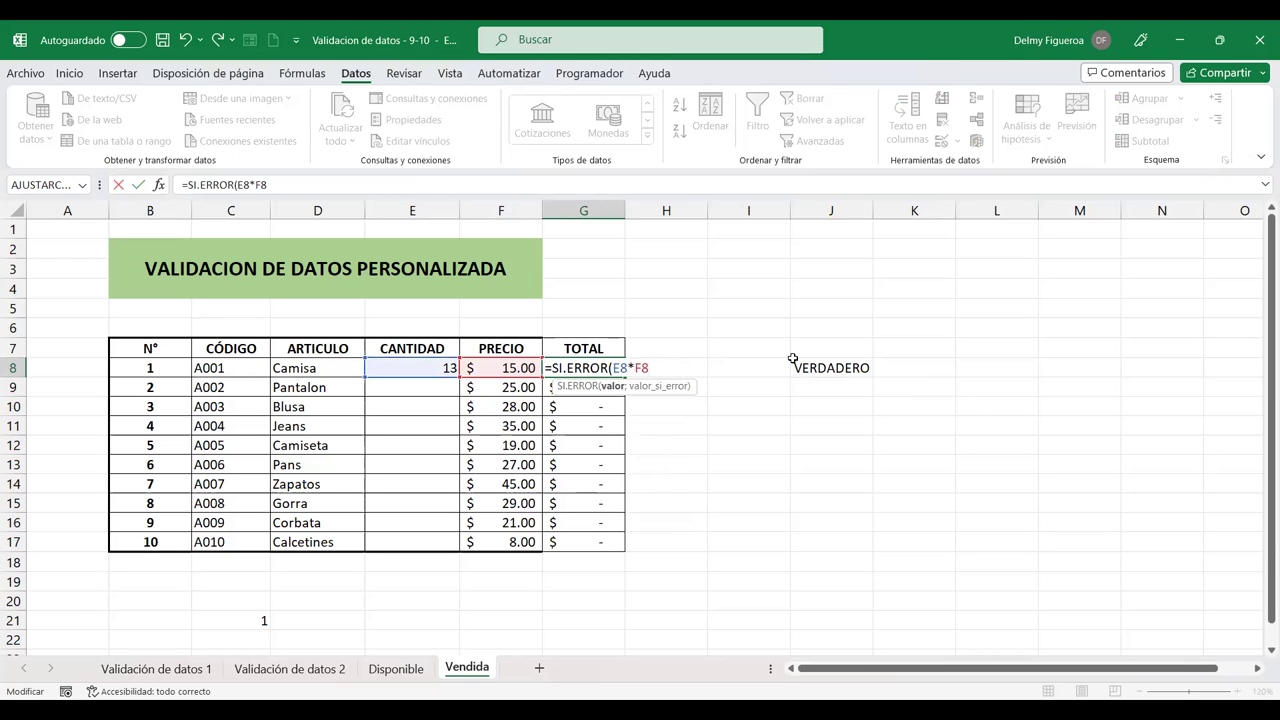
pyautogui.write(')')
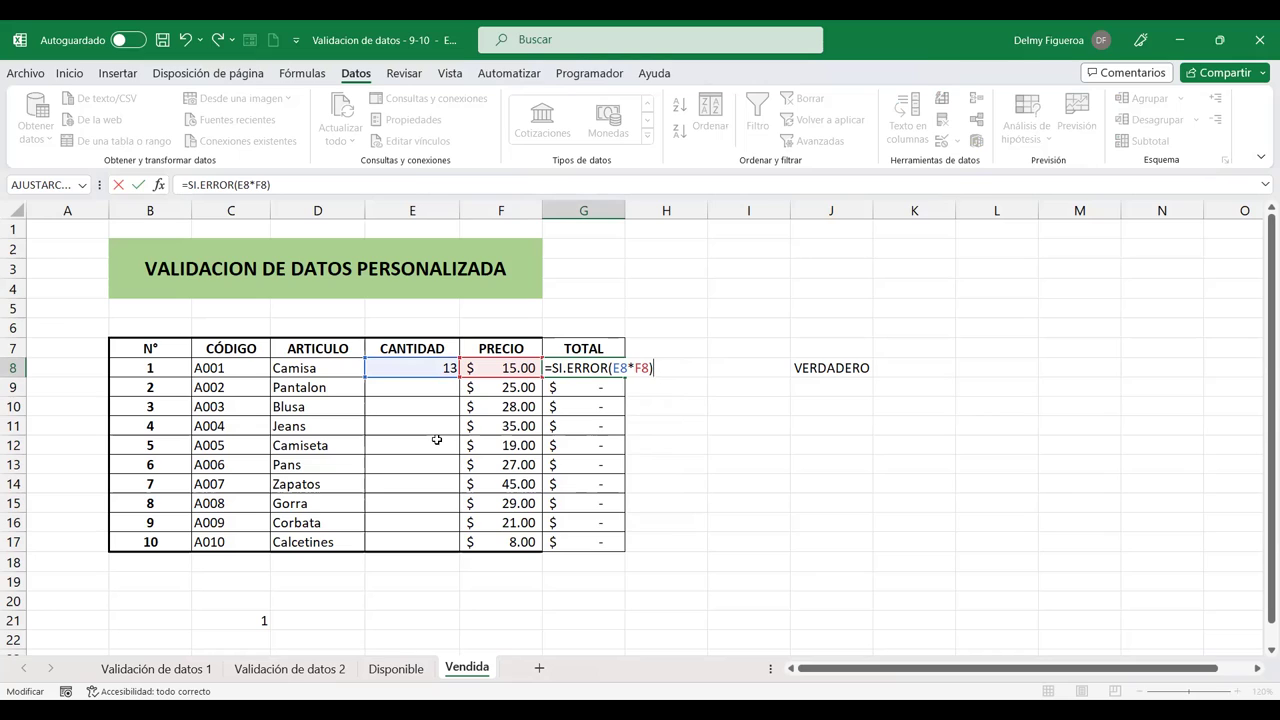
pyautogui.click(647, 368)
pyautogui.click(660, 368)
pyautogui.click(641, 368)
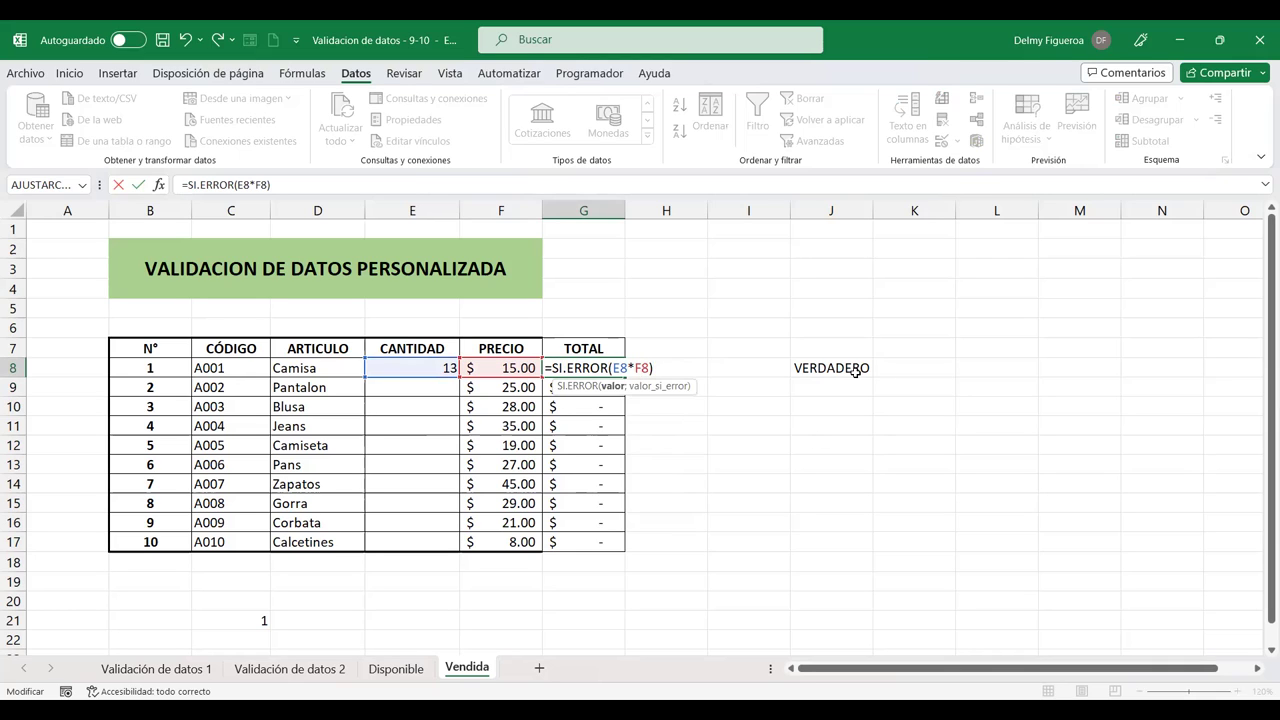
pyautogui.write(';')
pyautogui.write('""')
pyautogui.press('Return')
# Copy the SI.ERROR TOTAL formula down through G17
pyautogui.click(608, 366)
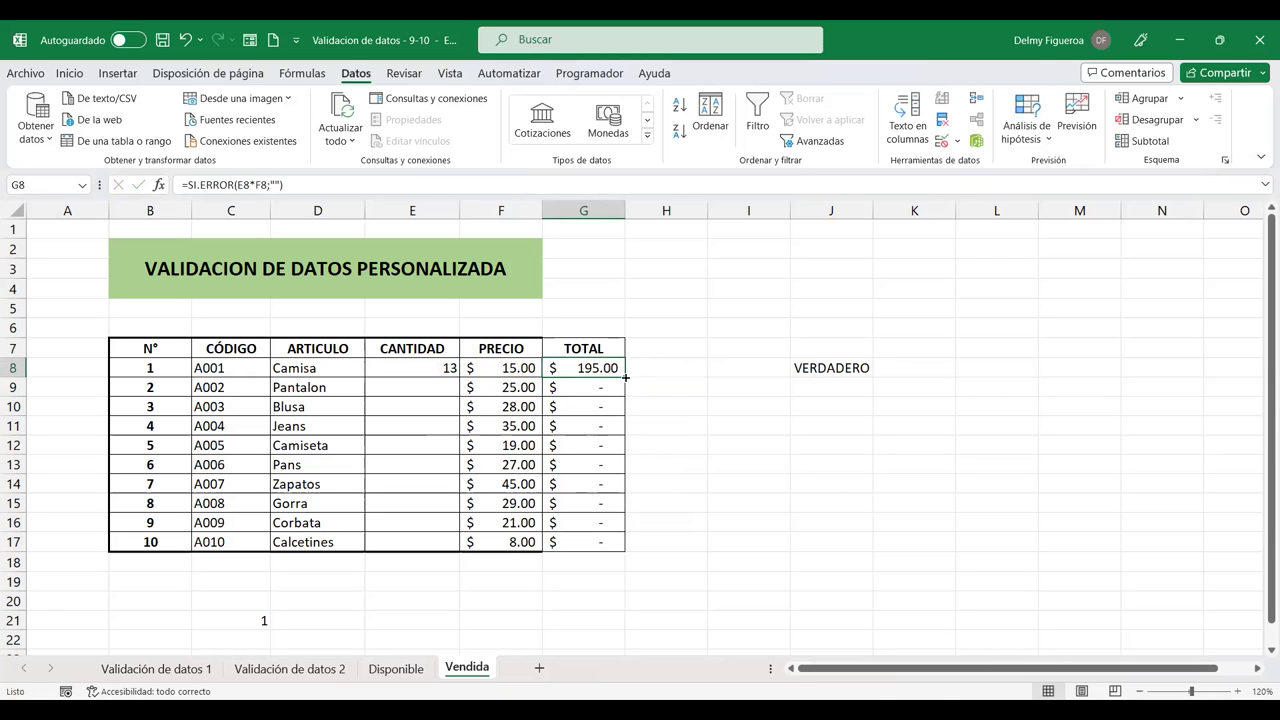
pyautogui.doubleClick(625, 377)
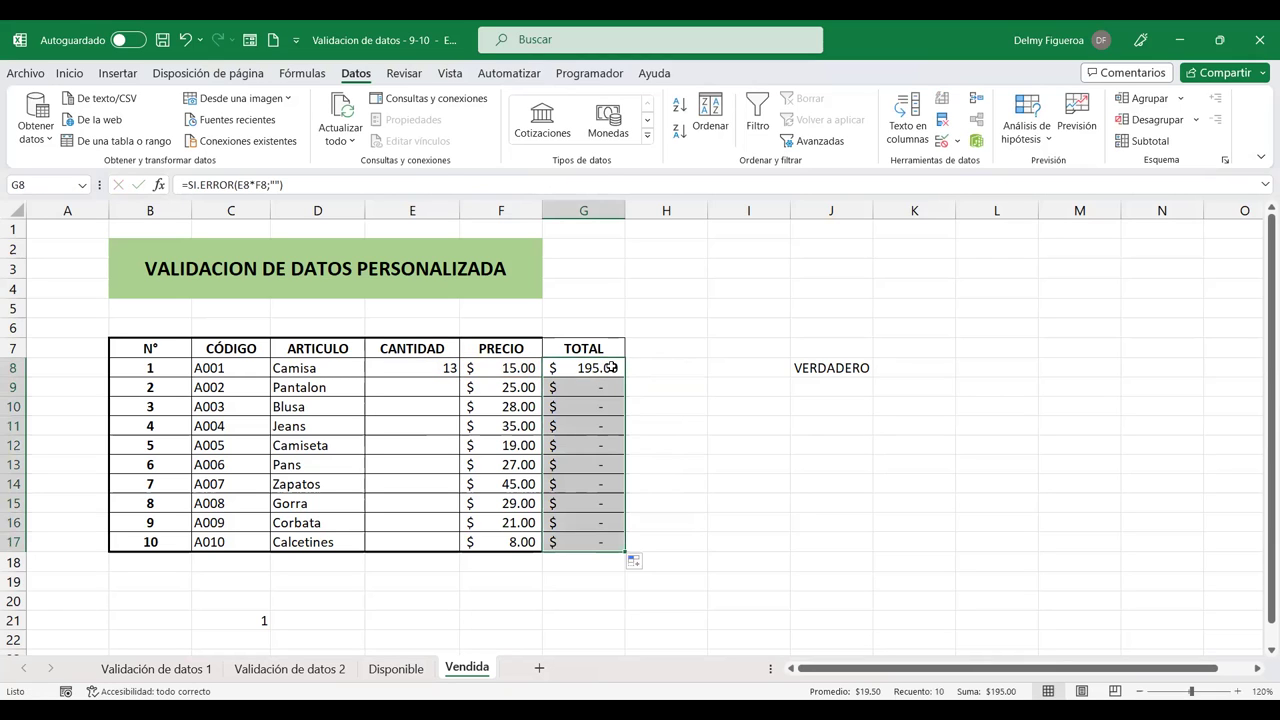
pyautogui.click(610, 367)
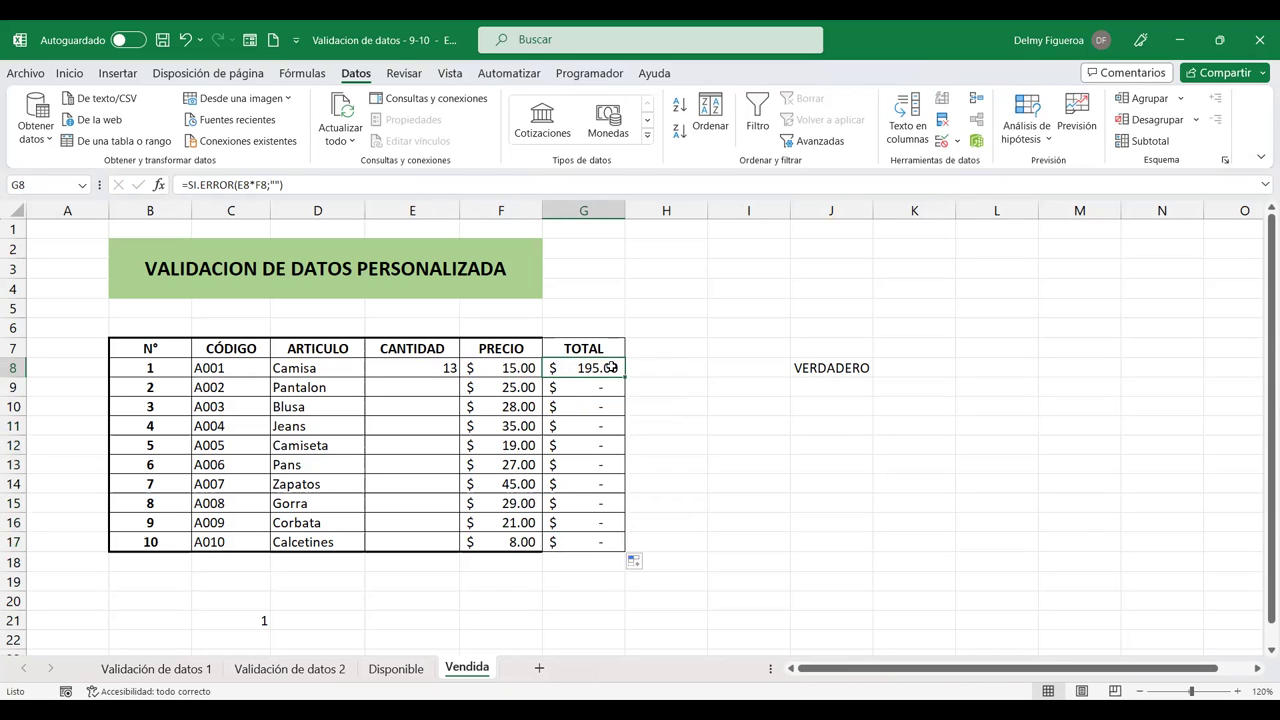
# Switch G8's function from SI.ERROR to SI.ND and copy it down to G17
pyautogui.doubleClick(593, 369)
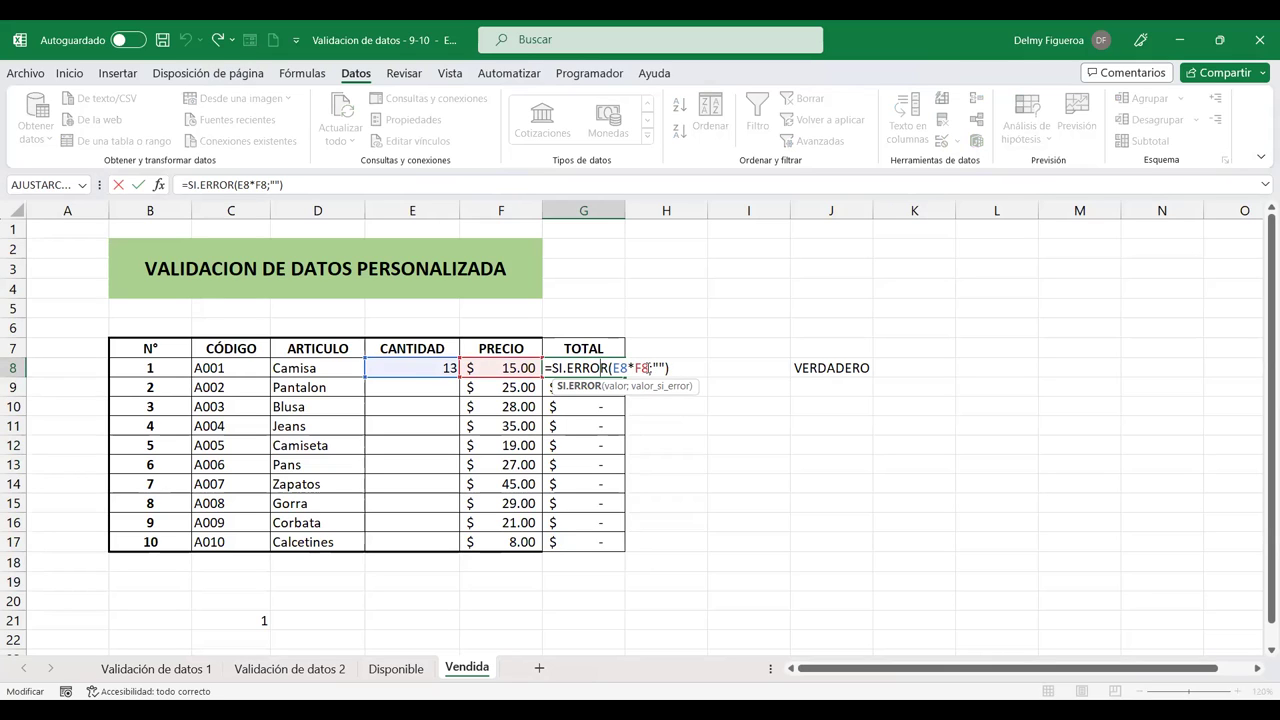
pyautogui.click(649, 368)
pyautogui.click(658, 368)
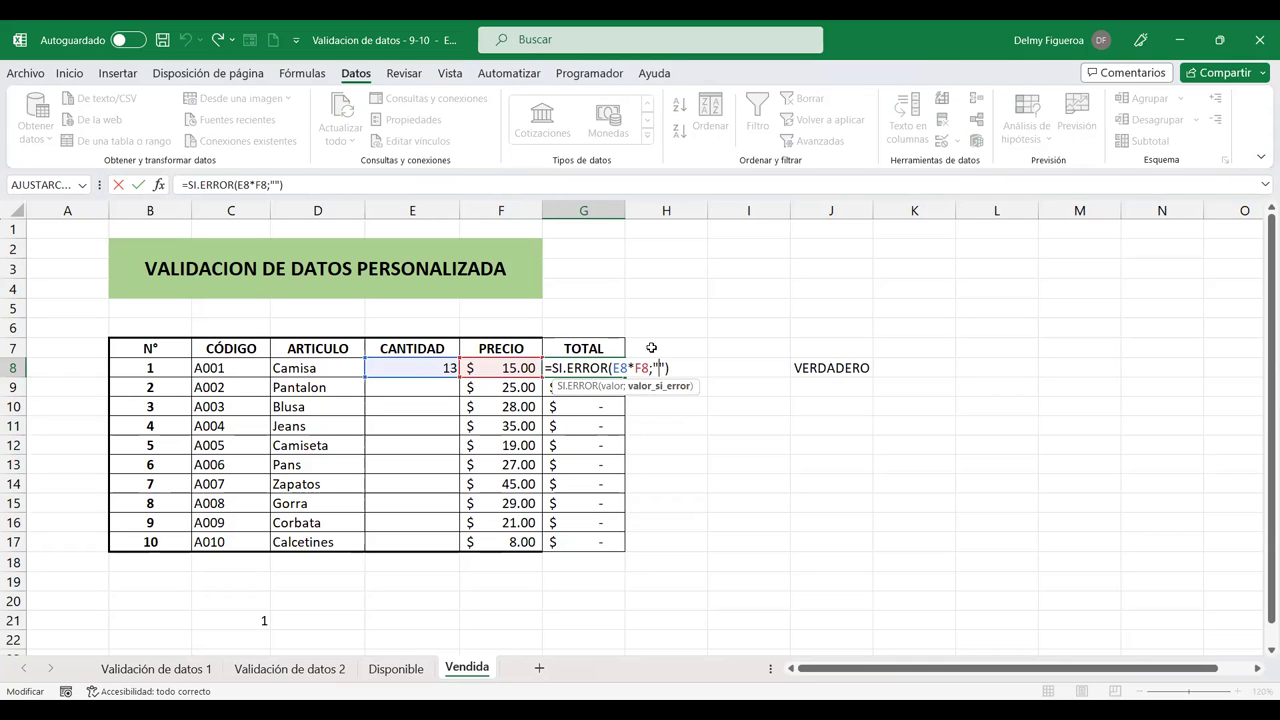
pyautogui.click(604, 368)
pyautogui.press('BackSpace')
pyautogui.press('BackSpace')
pyautogui.press('BackSpace')
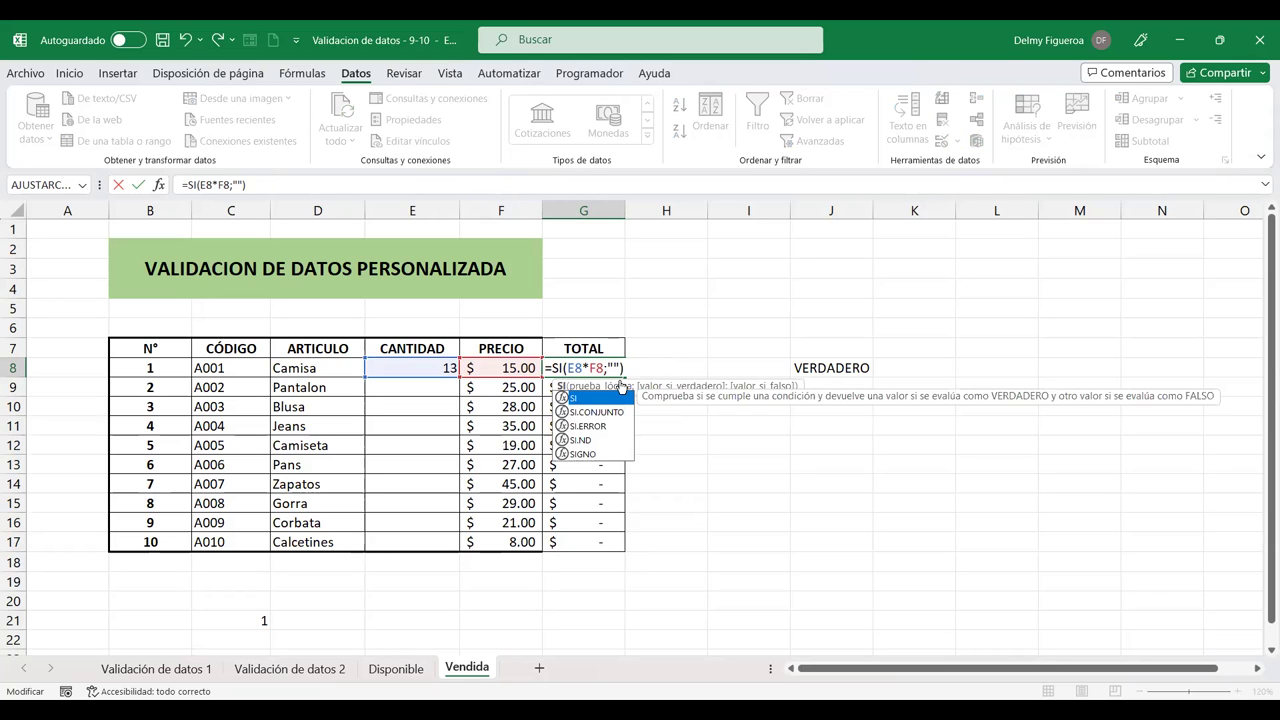
pyautogui.click(588, 441)
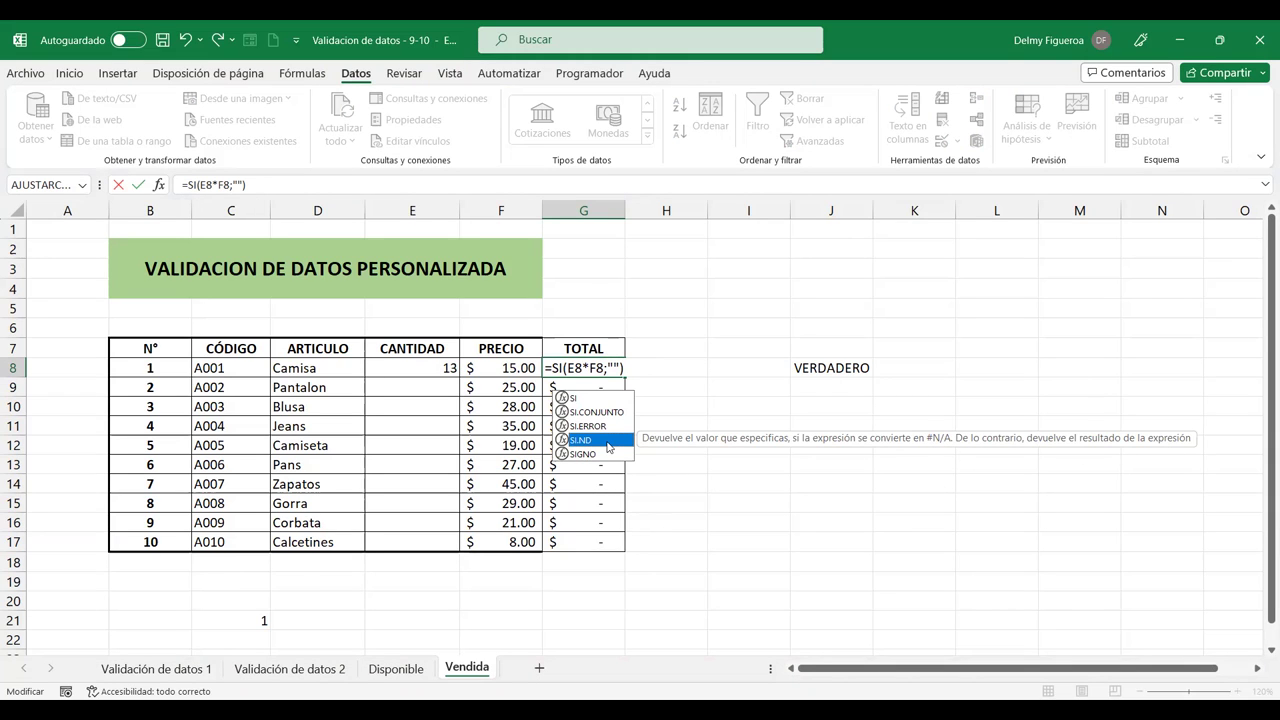
pyautogui.press('Tab')
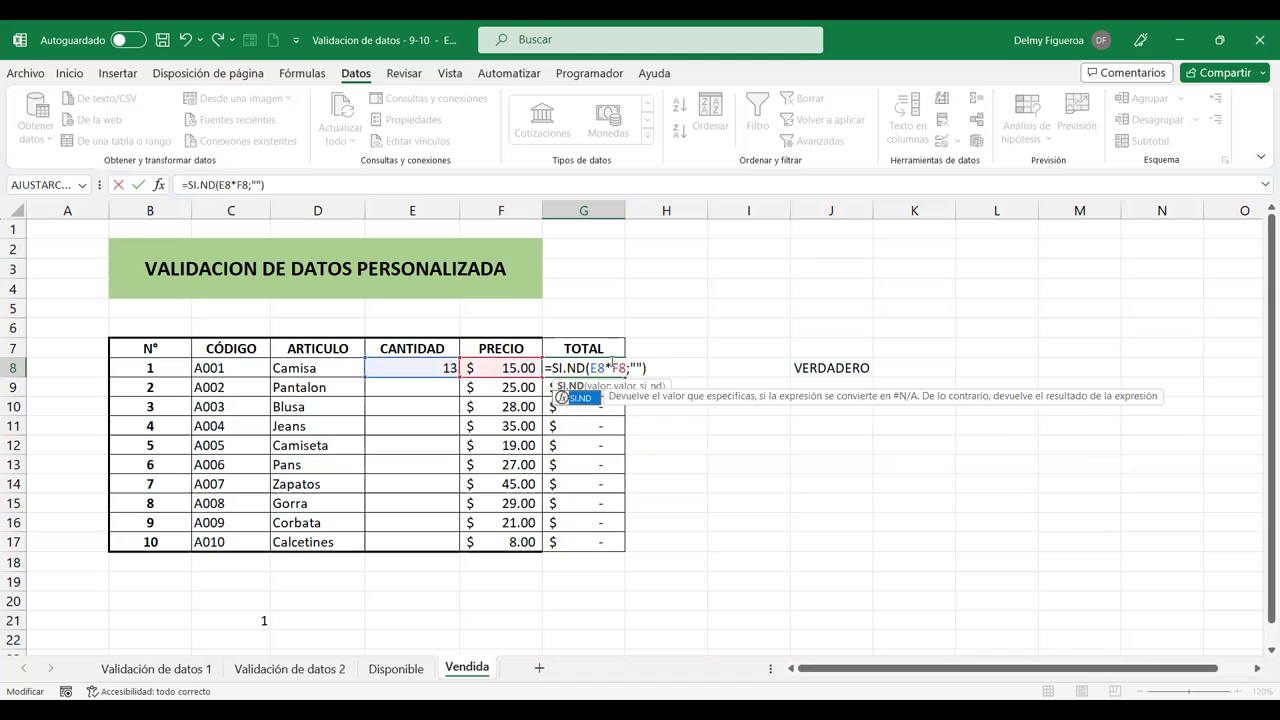
pyautogui.click(631, 368)
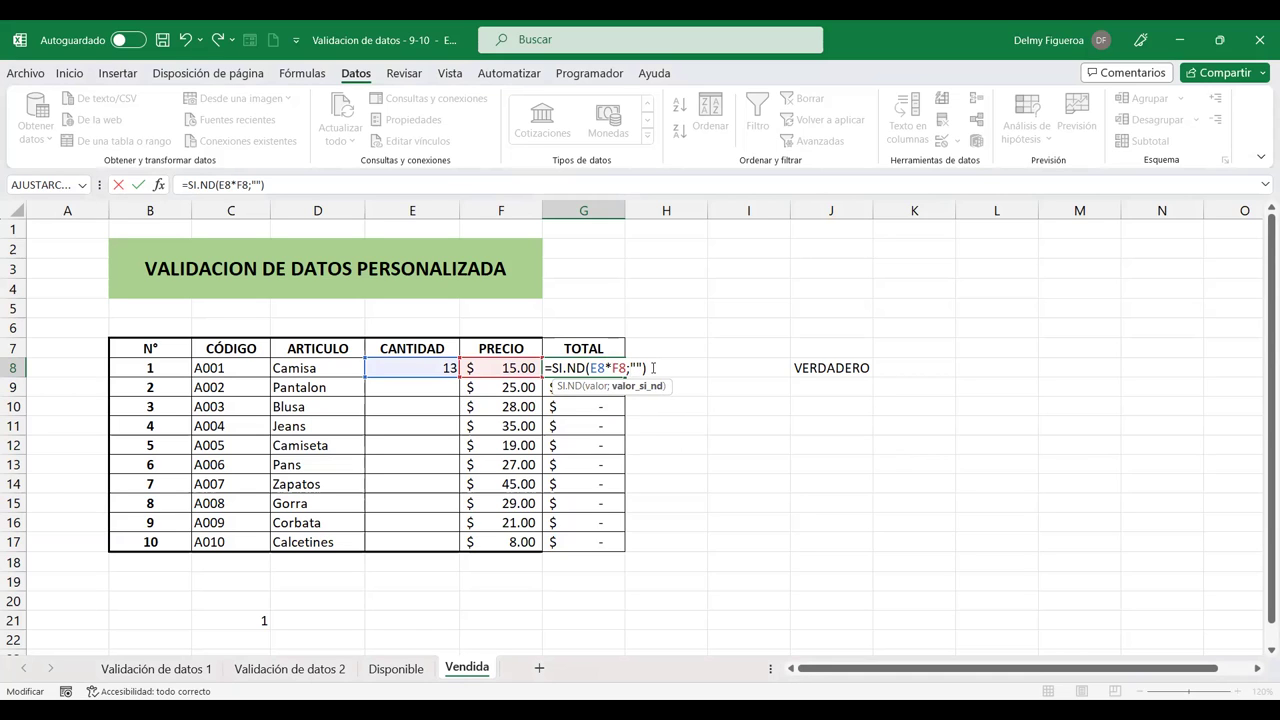
pyautogui.press('Return')
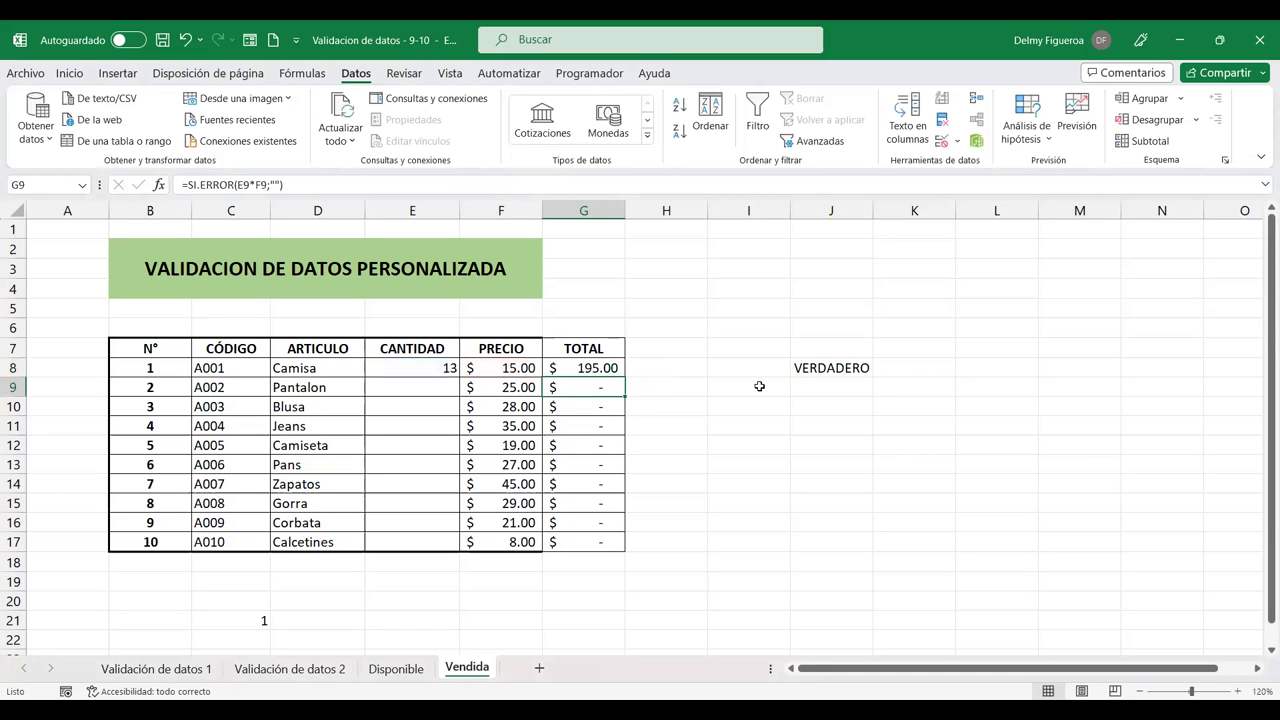
pyautogui.click(610, 370)
pyautogui.doubleClick(627, 377)
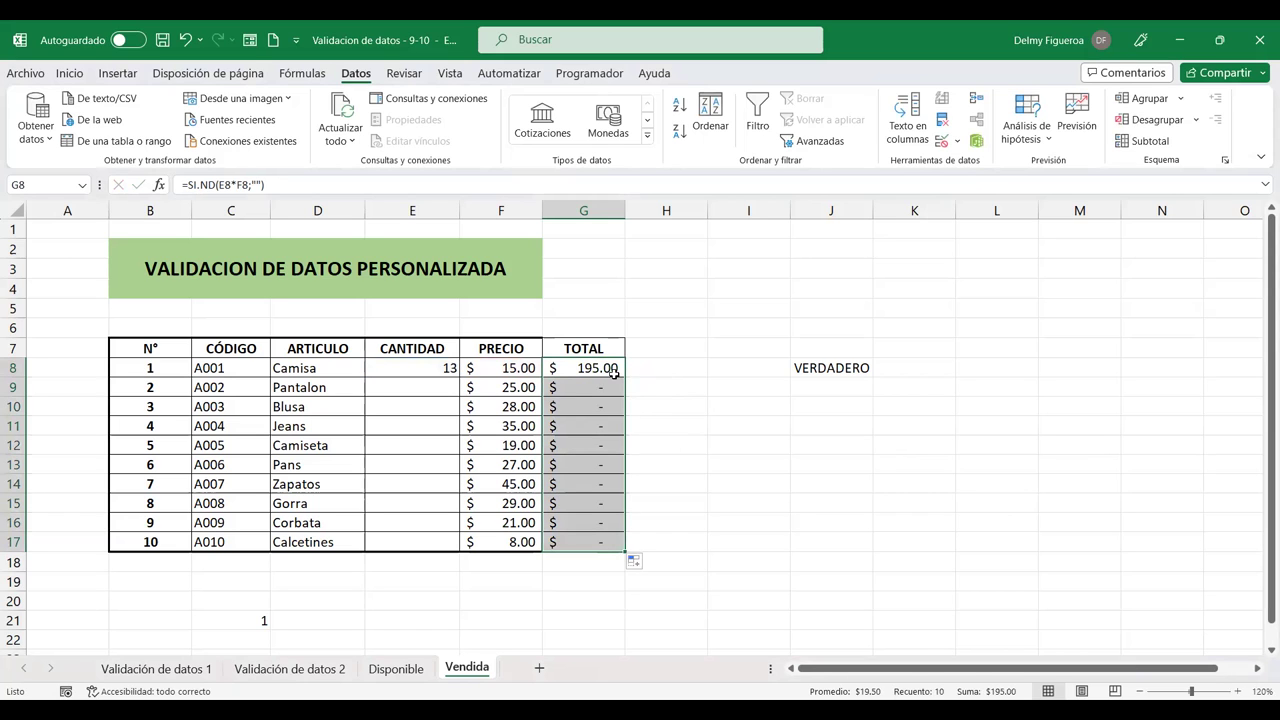
# Revert G8 to the plain =(E8*F8) product, fill it to G17, and check E9's message
pyautogui.doubleClick(610, 367)
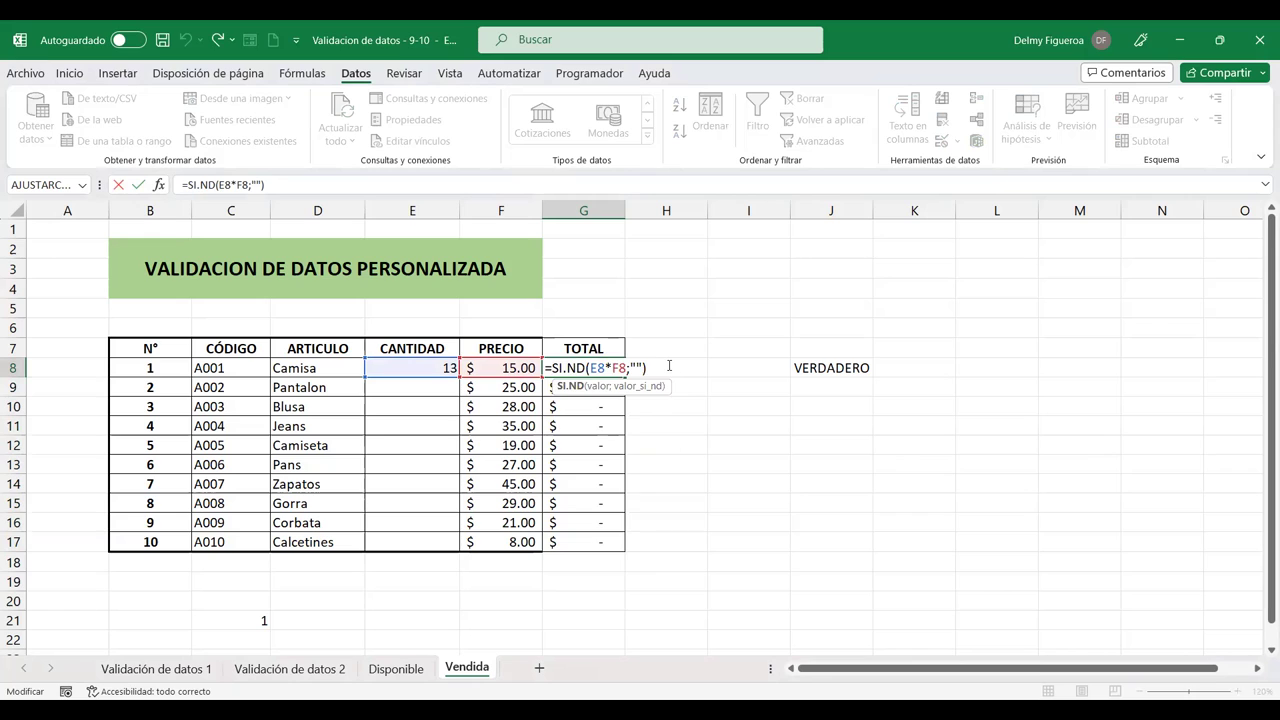
pyautogui.press('BackSpace')
pyautogui.press('BackSpace')
pyautogui.press('BackSpace')
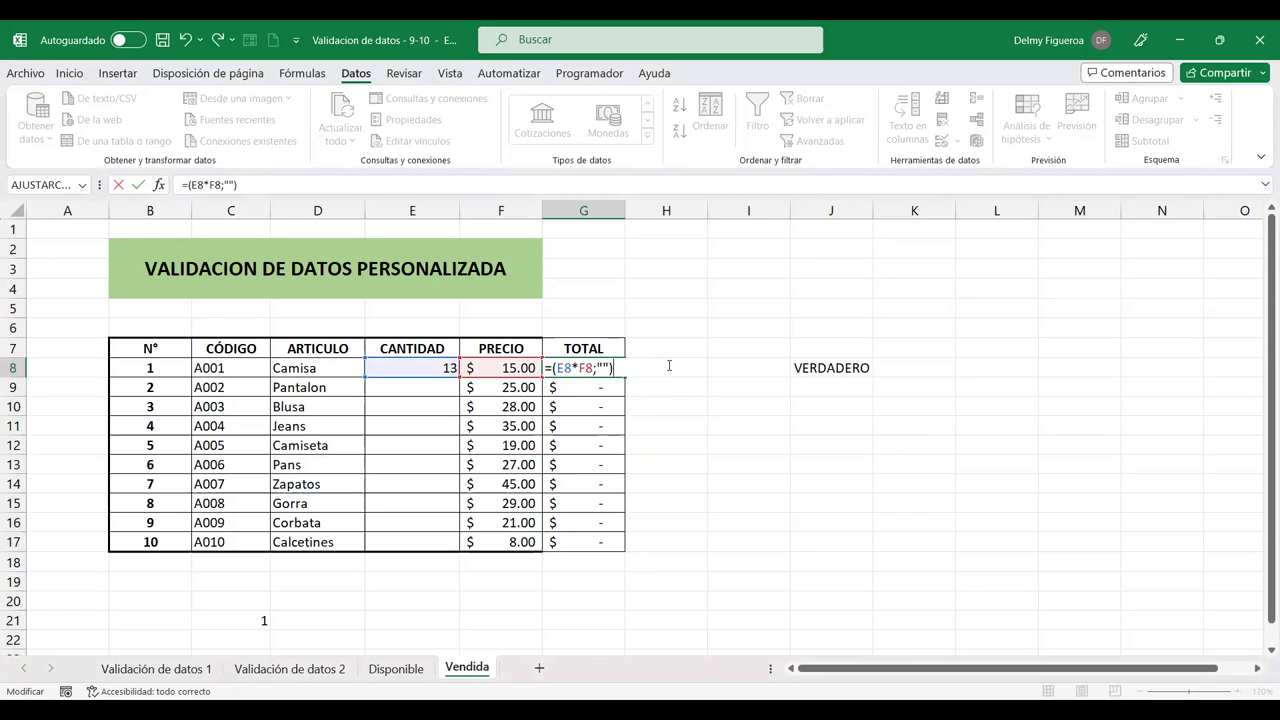
pyautogui.press('BackSpace')
pyautogui.press('BackSpace')
pyautogui.press('BackSpace')
pyautogui.press('BackSpace')
pyautogui.write('8)')
pyautogui.press('Return')
pyautogui.click(614, 366)
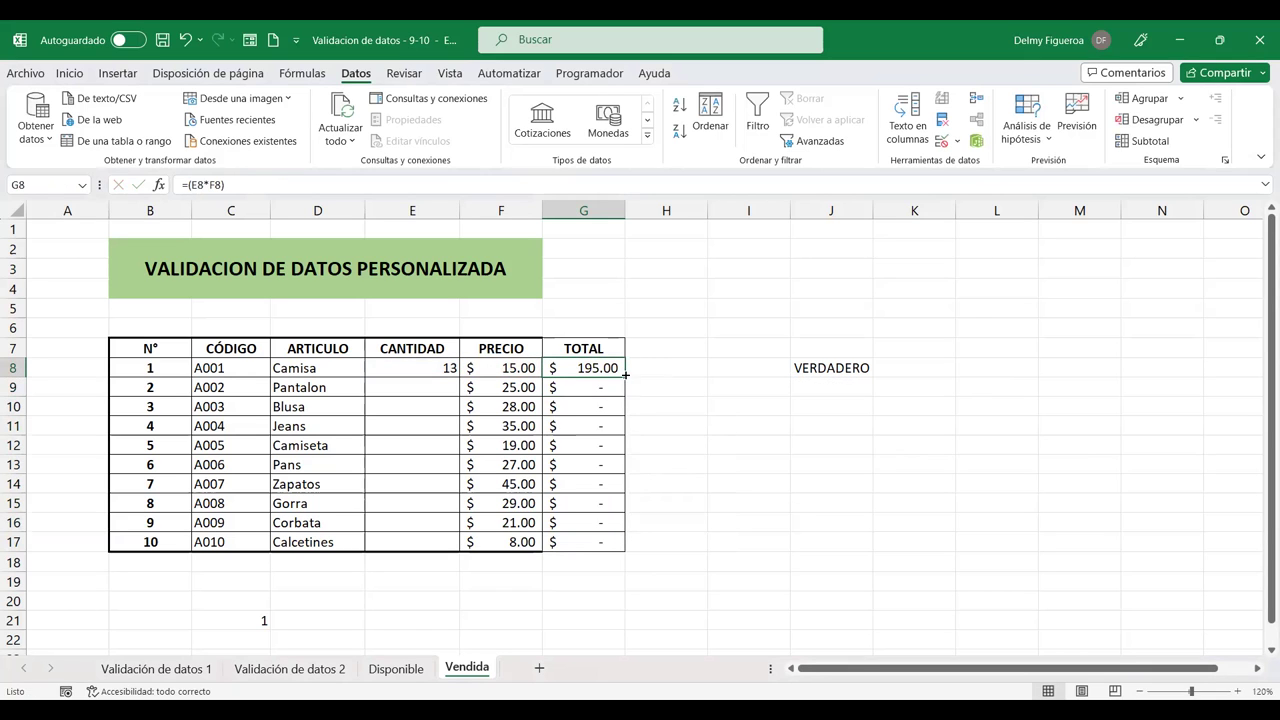
pyautogui.doubleClick(625, 377)
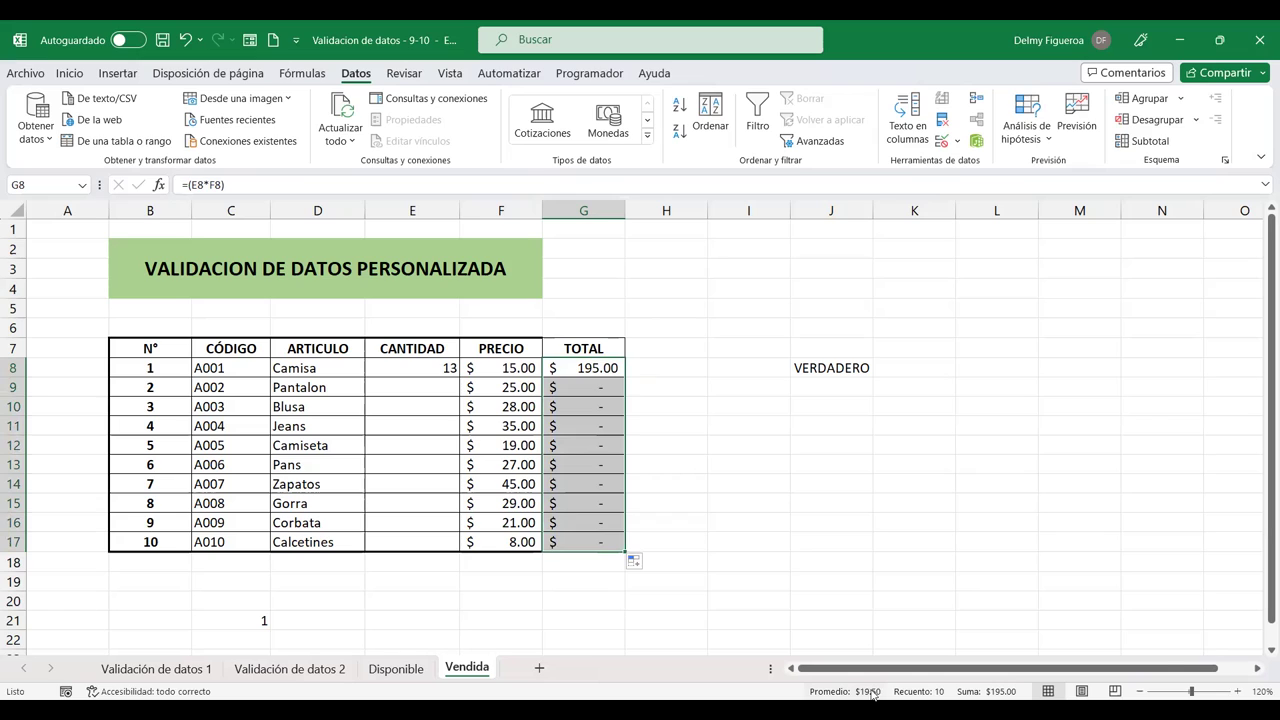
pyautogui.click(432, 384)
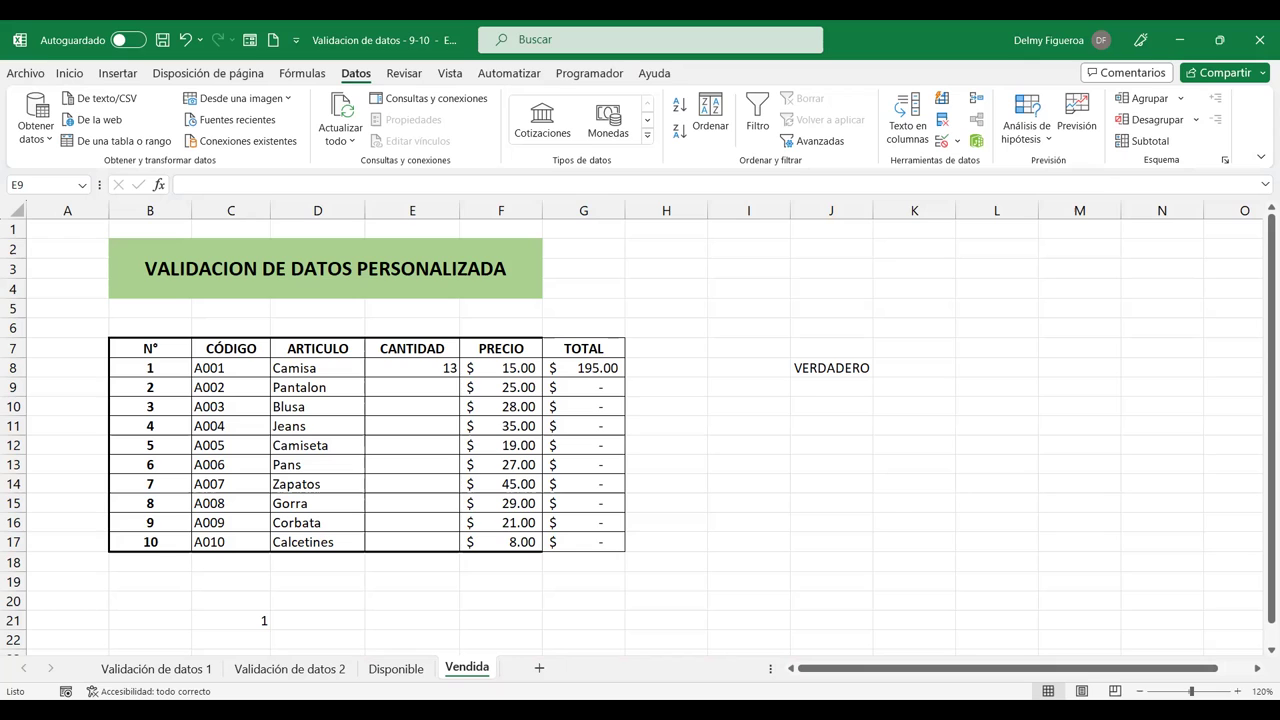
# Change G8 to =SI.ERROR(E8*F8;" ") and drag it down to G17
pyautogui.doubleClick(603, 369)
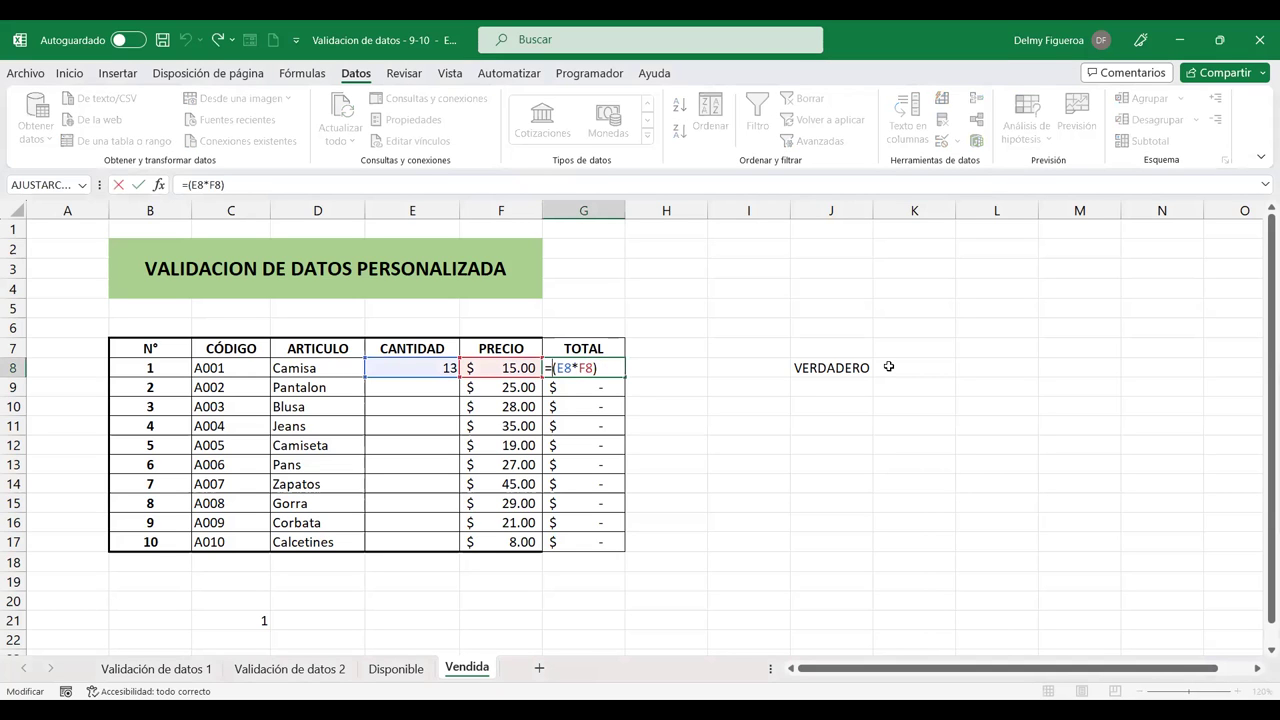
pyautogui.press('Delete')
pyautogui.write('si.er')
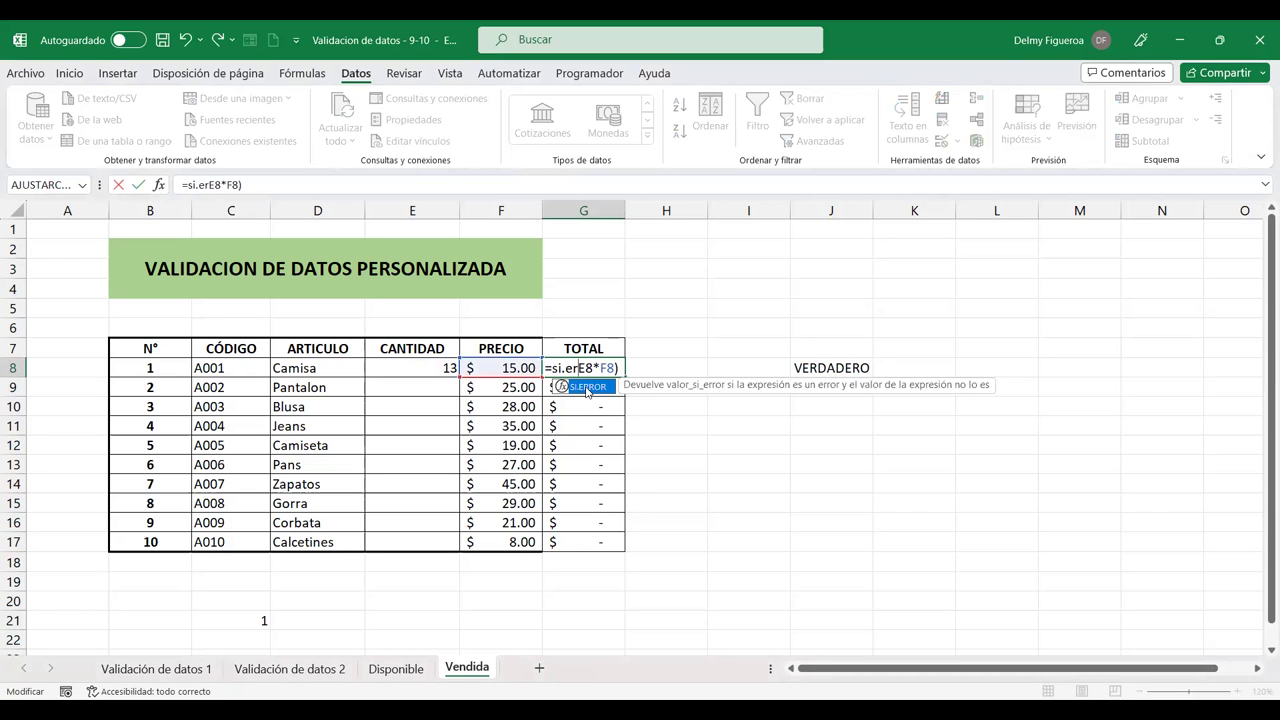
pyautogui.doubleClick(586, 389)
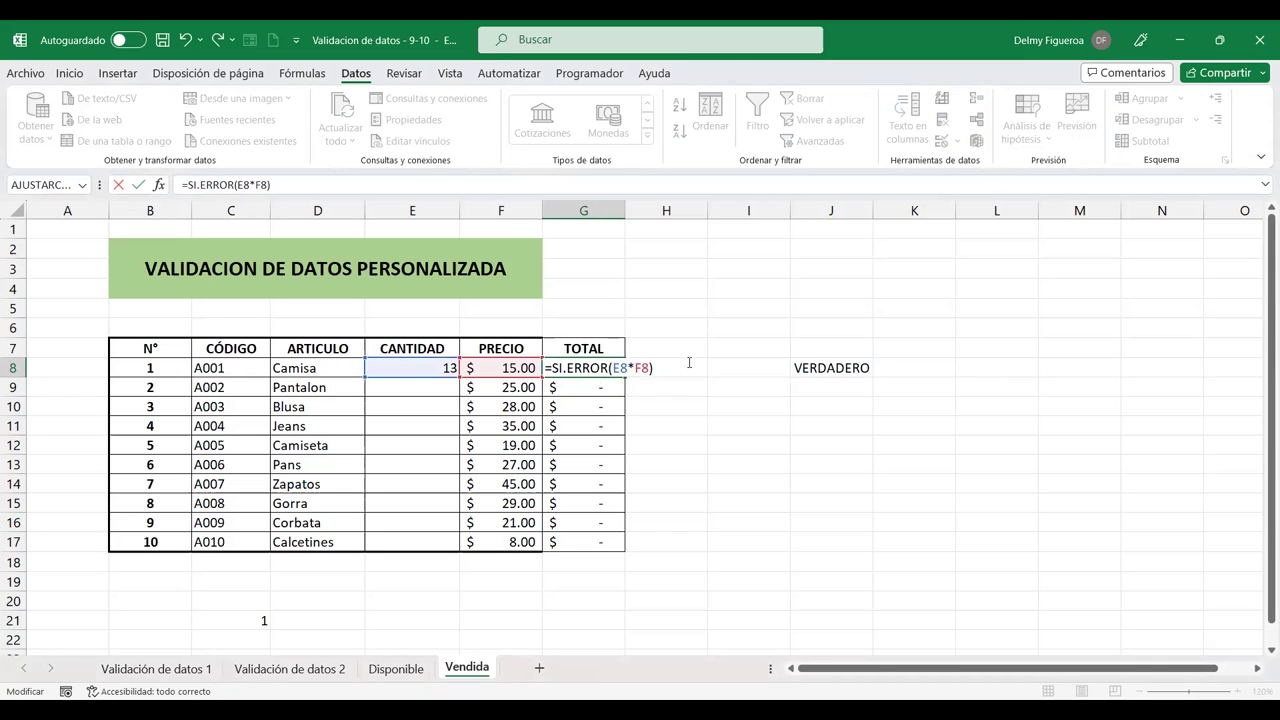
pyautogui.press('Left')
pyautogui.write(';')
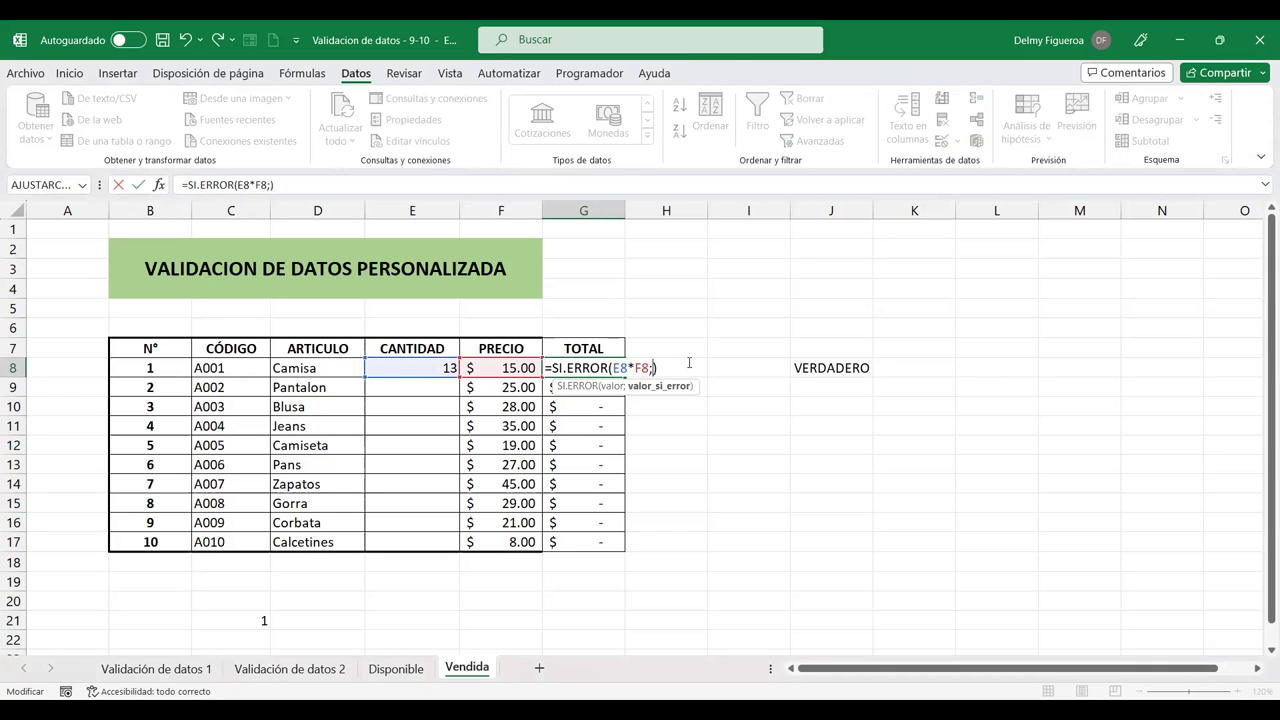
pyautogui.write('" "')
pyautogui.click(689, 363)
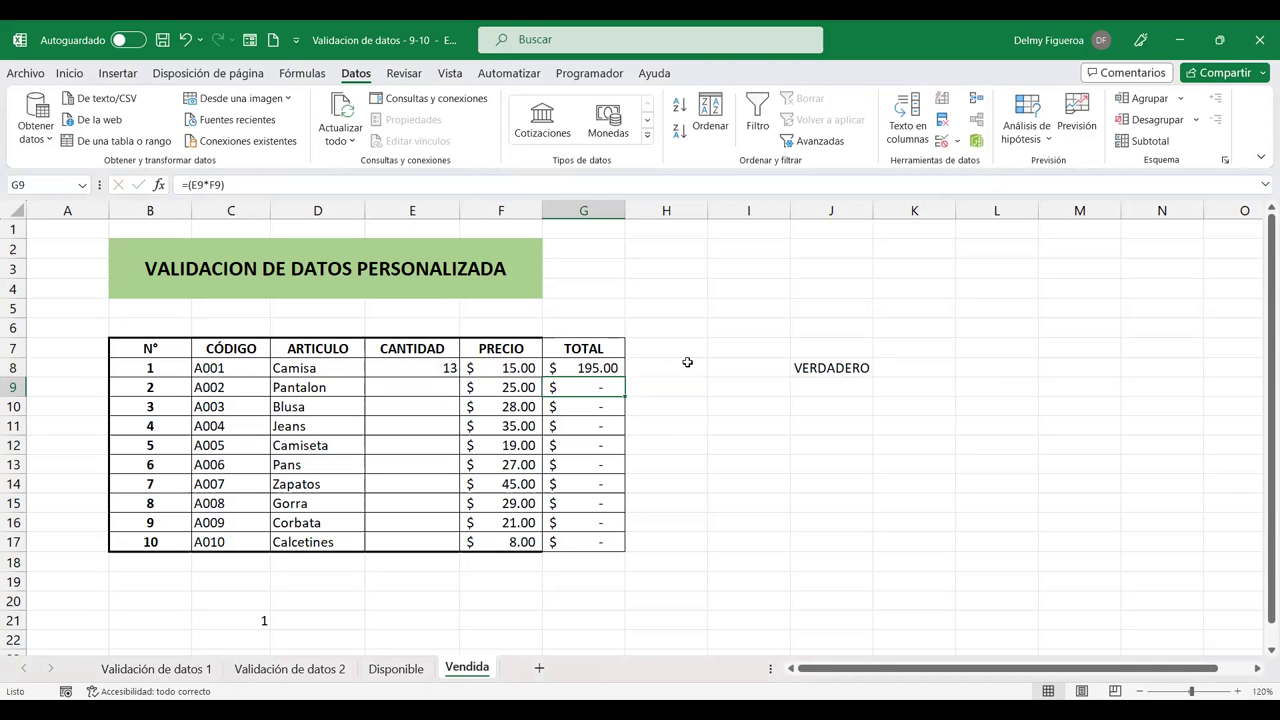
pyautogui.click(600, 368)
pyautogui.moveTo(626, 378); pyautogui.dragTo(626, 552)
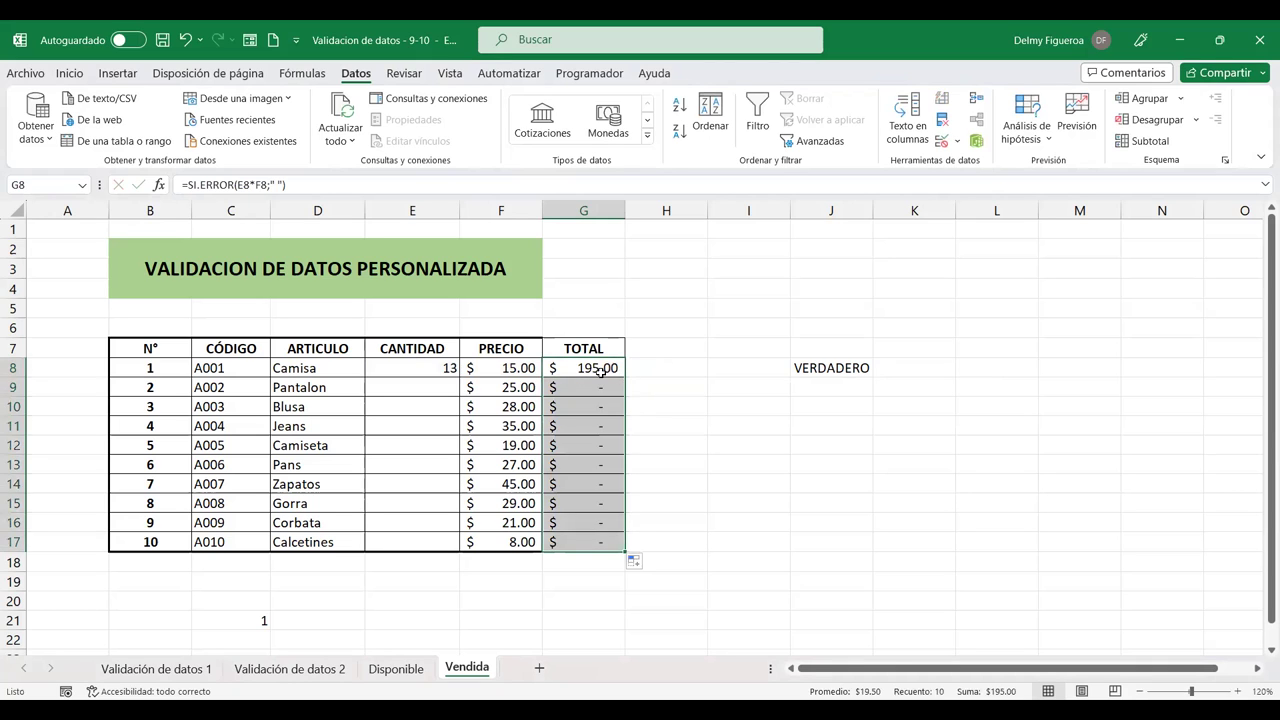
# Edit G8 back to the plain =E8*F8 formula and verify it
pyautogui.doubleClick(603, 370)
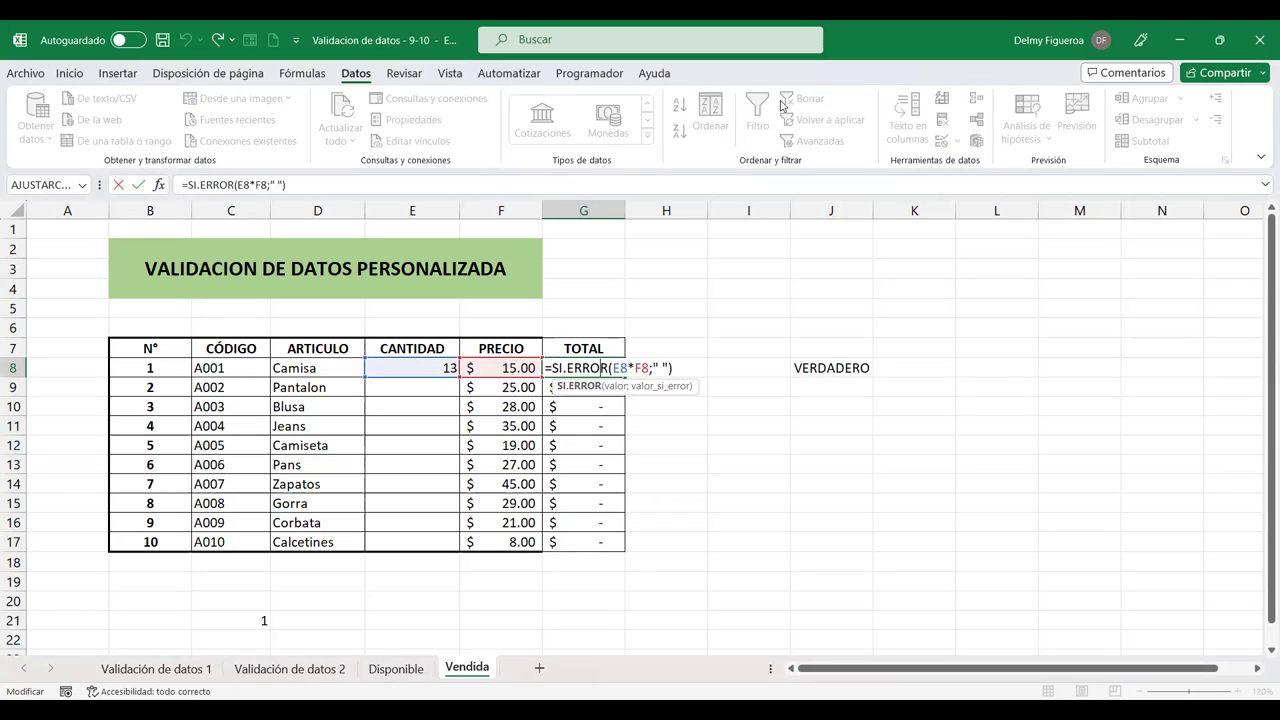
pyautogui.click(657, 366)
pyautogui.click(657, 366)
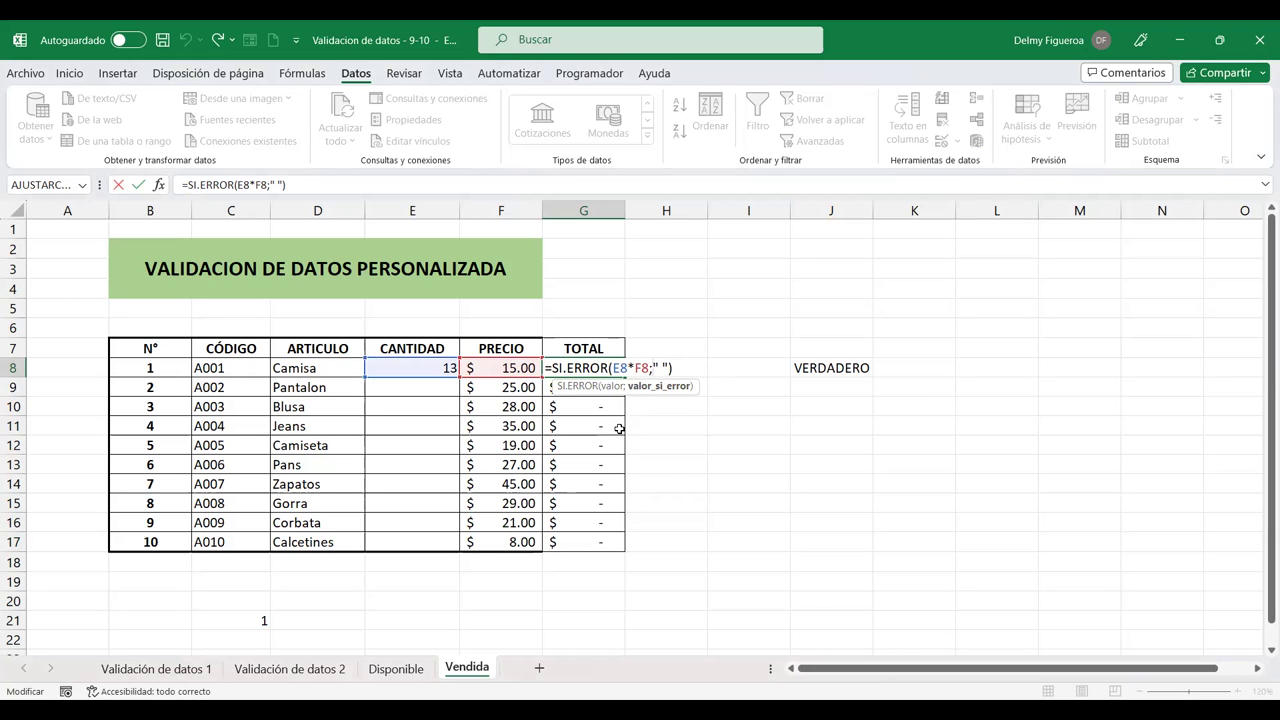
pyautogui.press('Right')
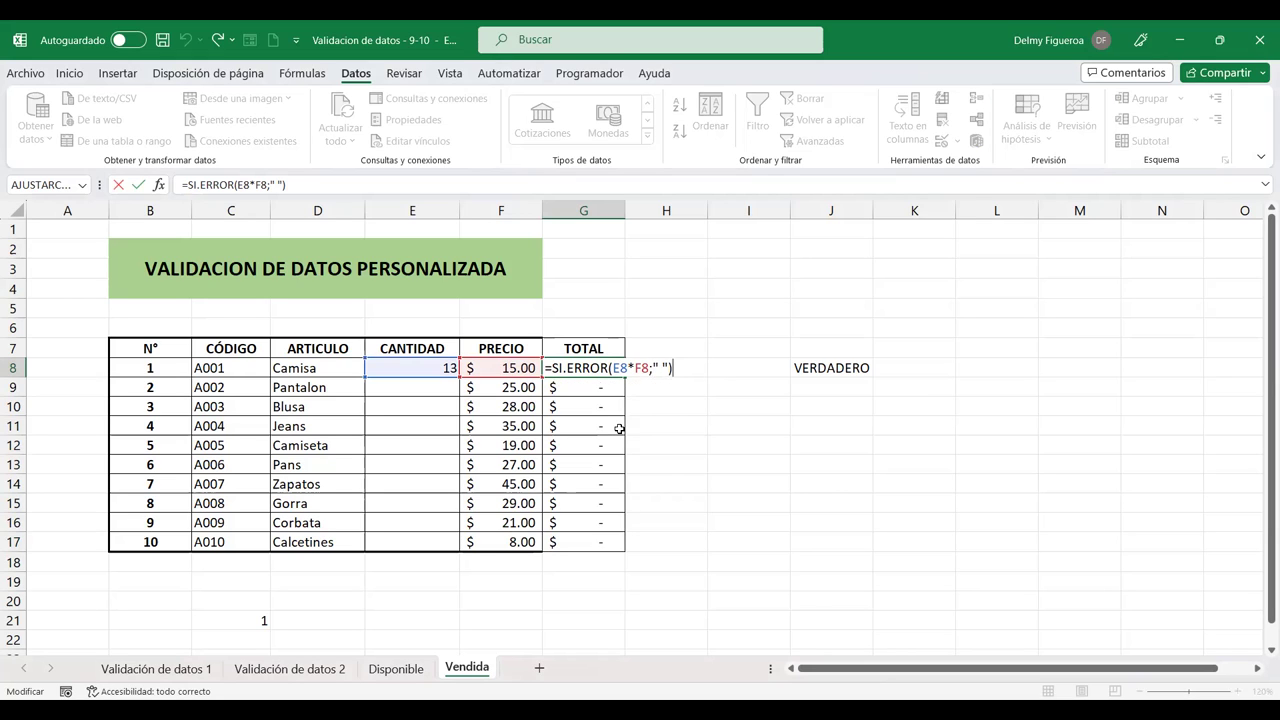
pyautogui.press('BackSpace')
pyautogui.press('BackSpace')
pyautogui.press('BackSpace')
pyautogui.press('BackSpace')
pyautogui.press('BackSpace')
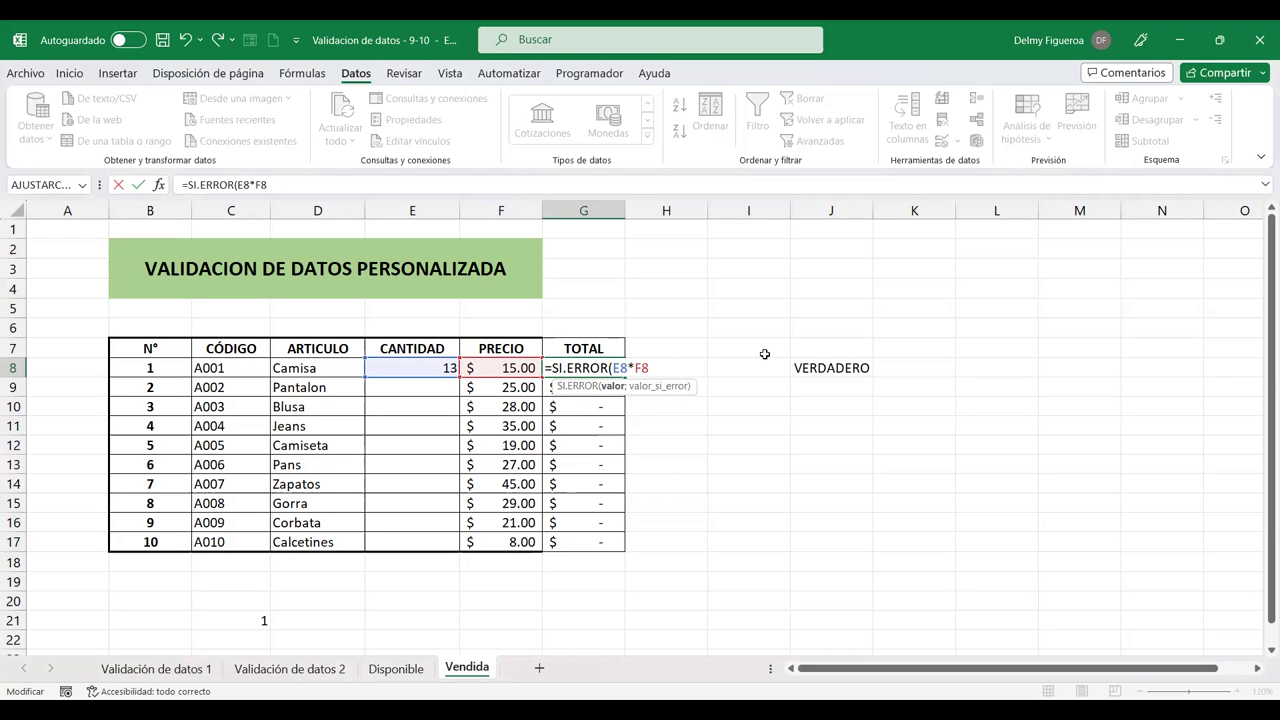
pyautogui.press('Return')
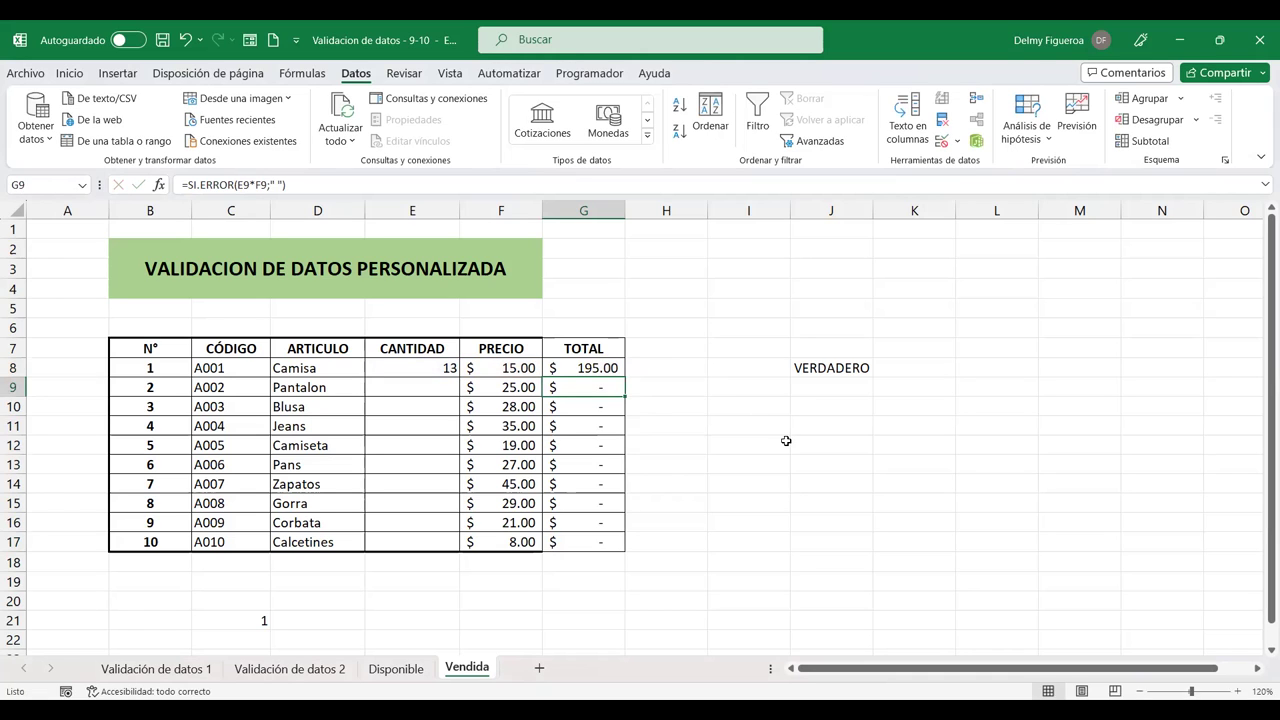
pyautogui.click(786, 441)
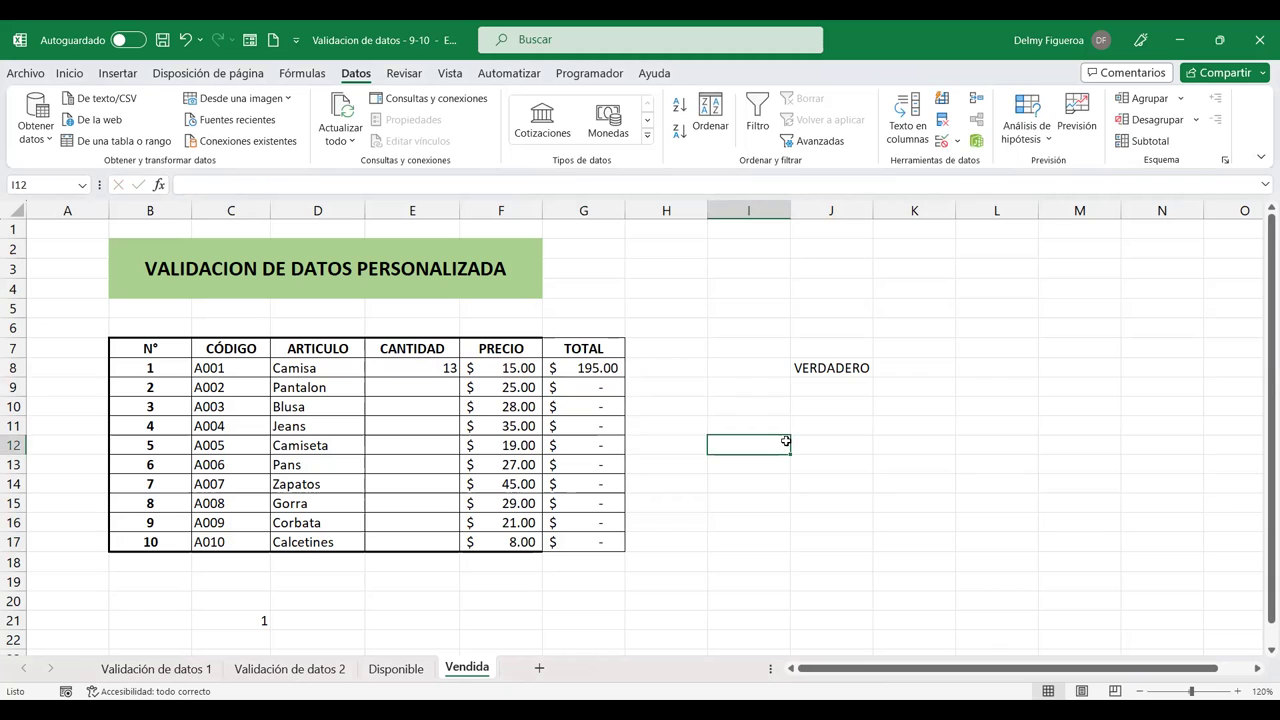
pyautogui.click(612, 368)
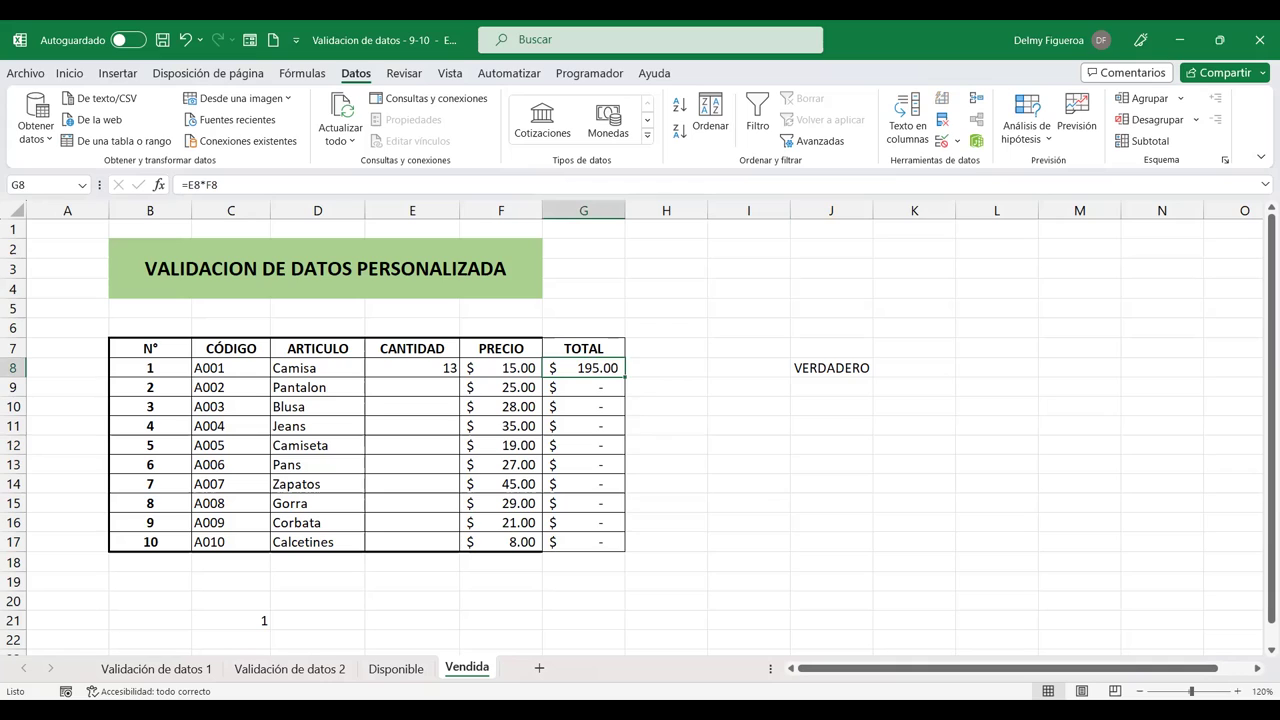
pyautogui.click(727, 406)
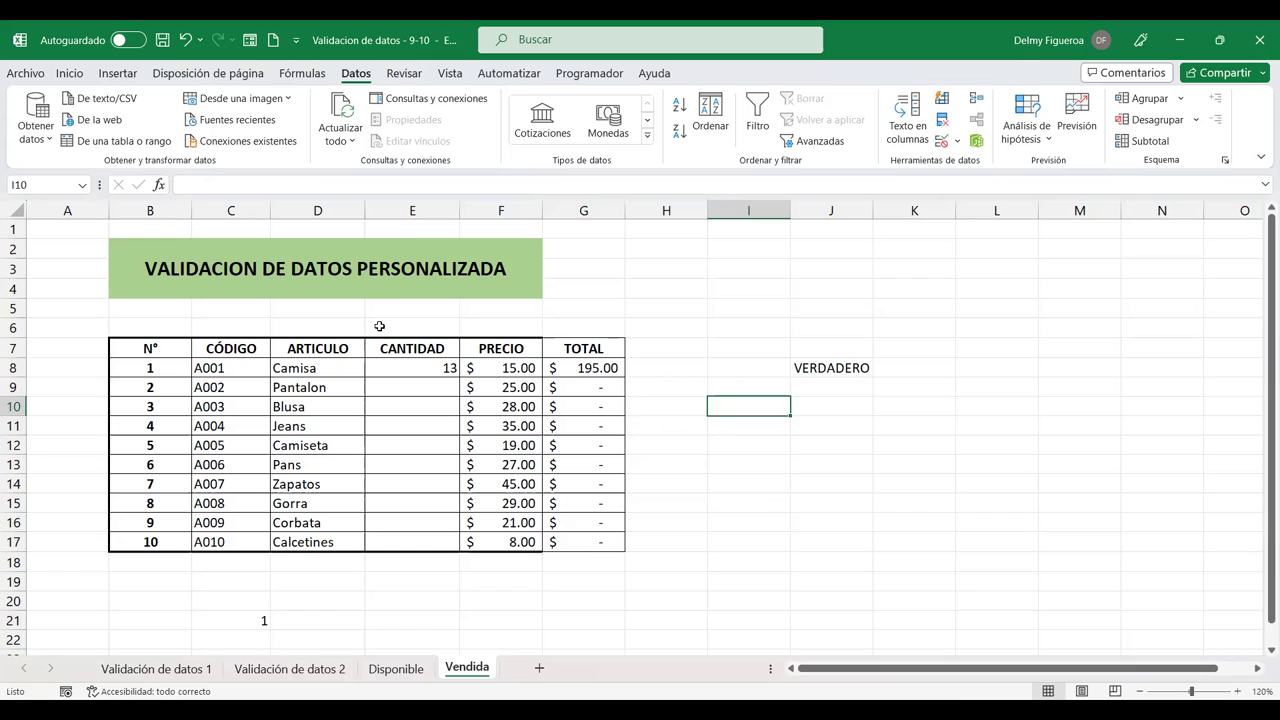
# Insert a new column before CANTIDAD headed MARCA
pyautogui.click(419, 203)
pyautogui.rightClick(420, 206)
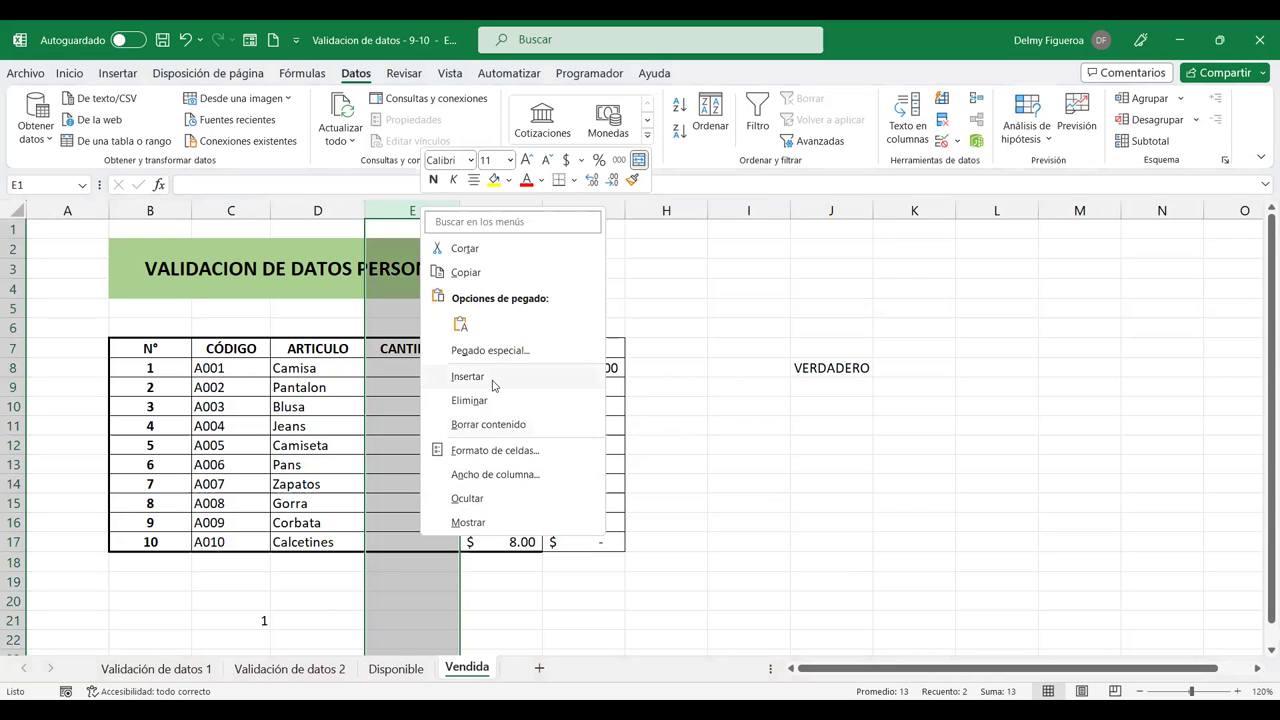
pyautogui.click(493, 385)
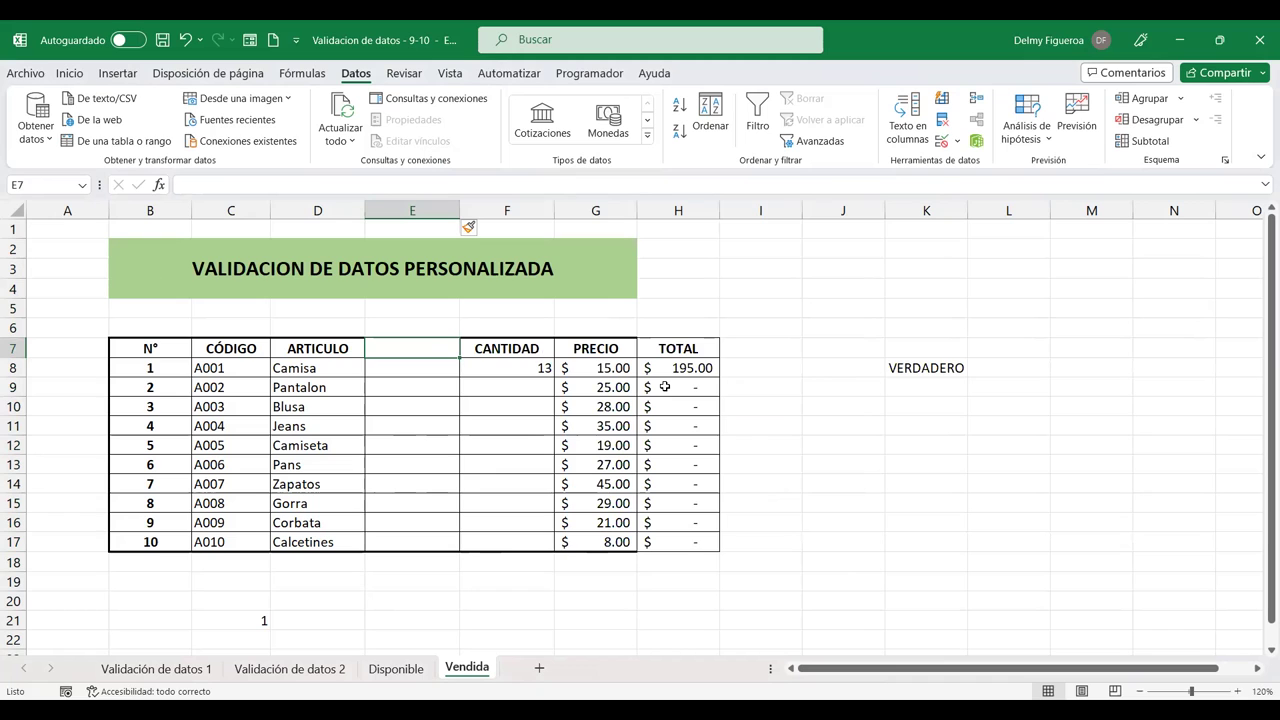
pyautogui.write('MARCA')
pyautogui.press('Return')
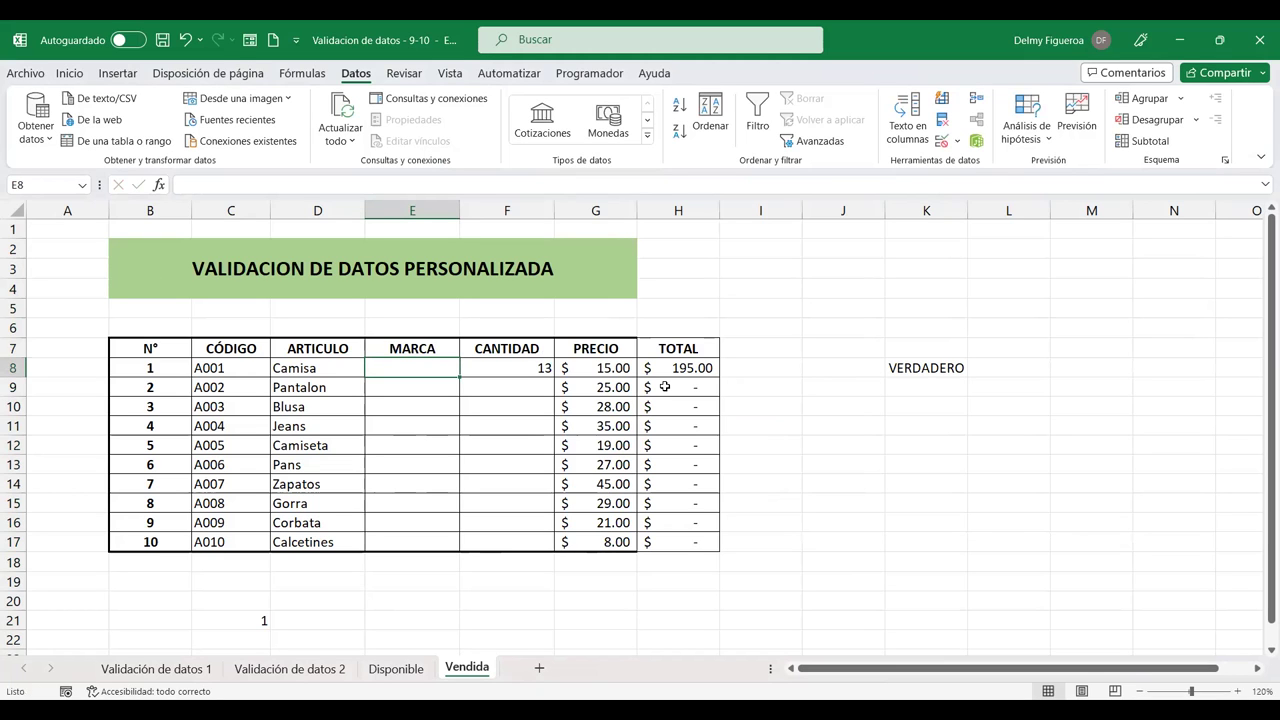
# Enter LEVIS, ADIDAS, ZARA in E8:E10 and repeat the pattern down to row 17
pyautogui.write('LEVIS')
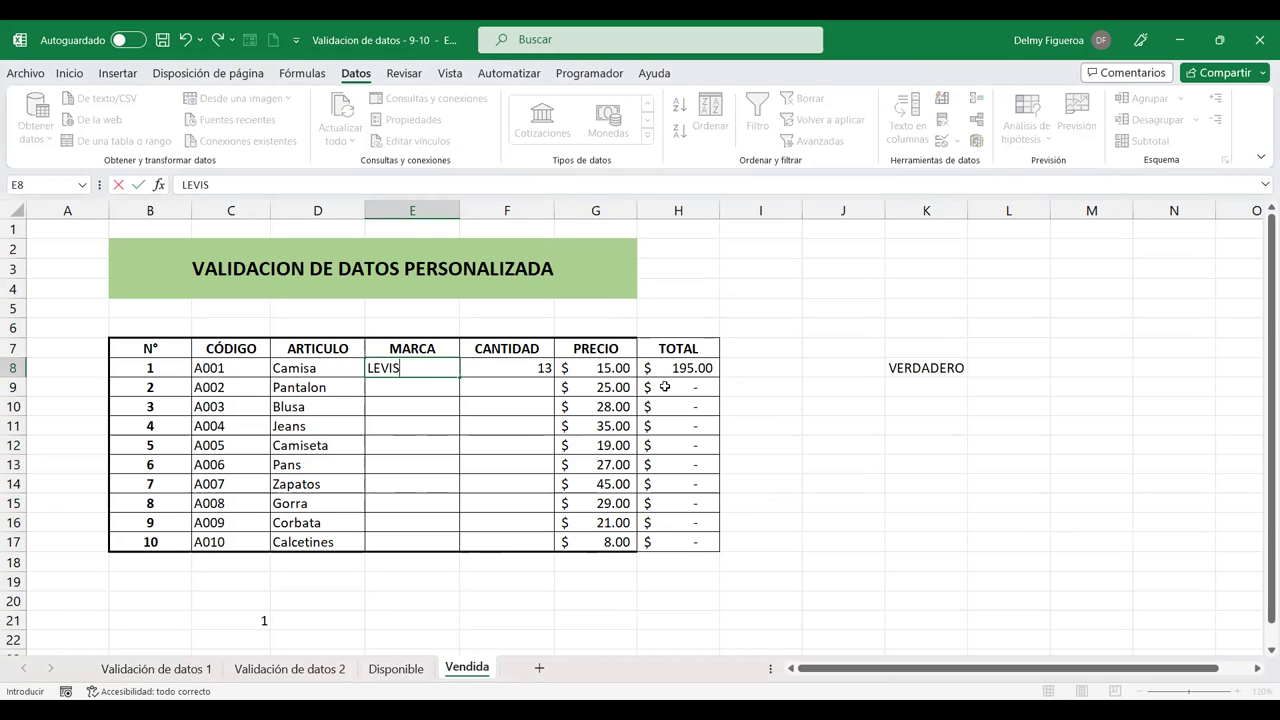
pyautogui.press('Return')
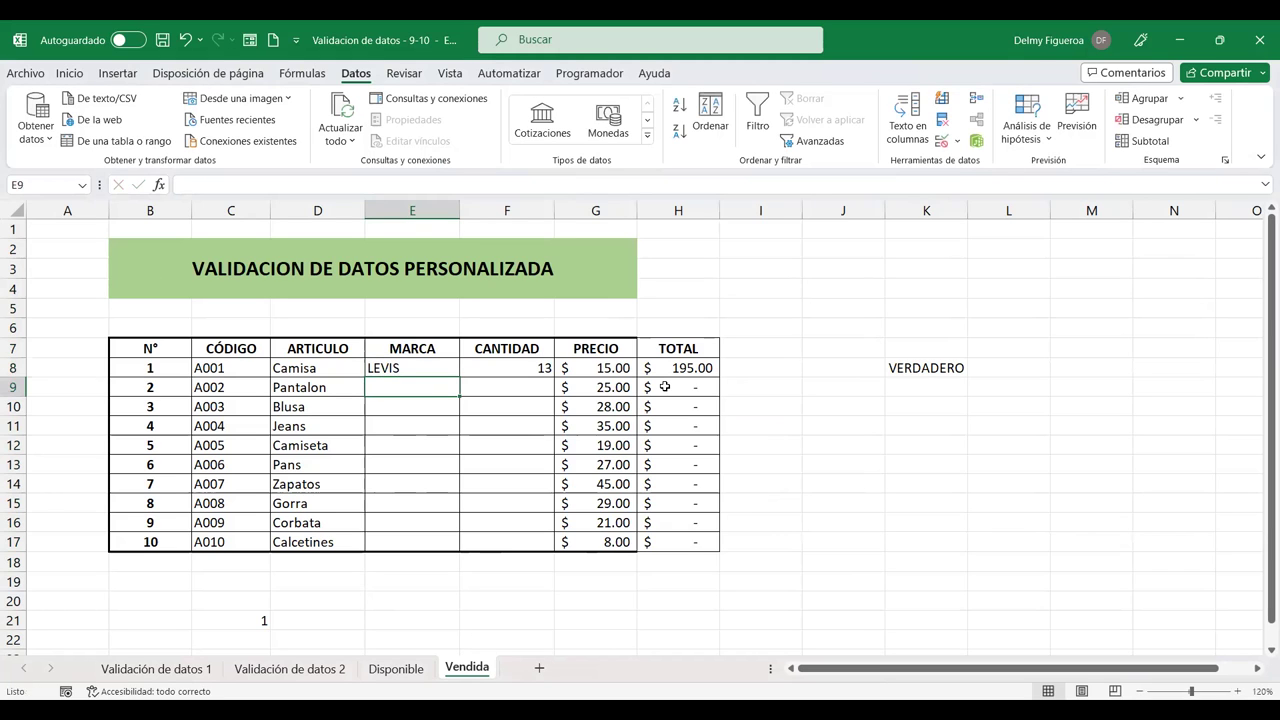
pyautogui.write('ADIDAS')
pyautogui.press('Return')
pyautogui.write('ZARA')
pyautogui.press('Return')
pyautogui.press('Up')
pyautogui.press('Up')
pyautogui.press('Up')
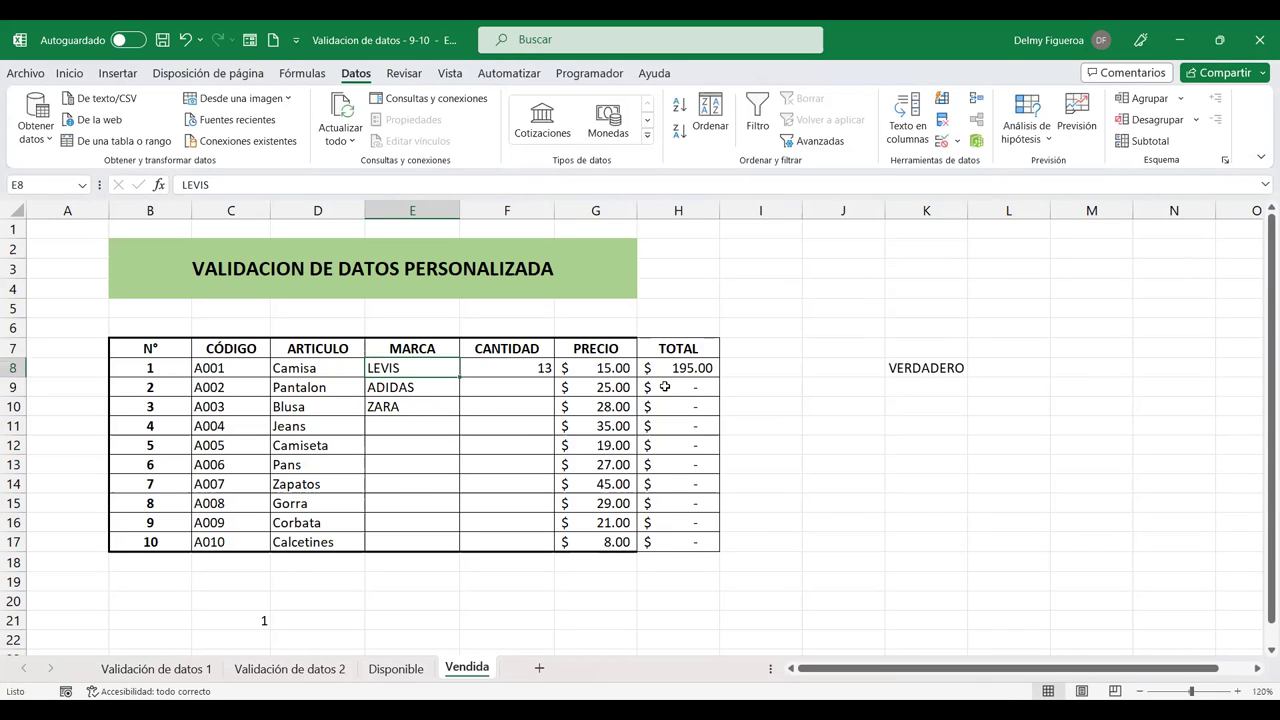
pyautogui.hotkey('shift', 'Down')
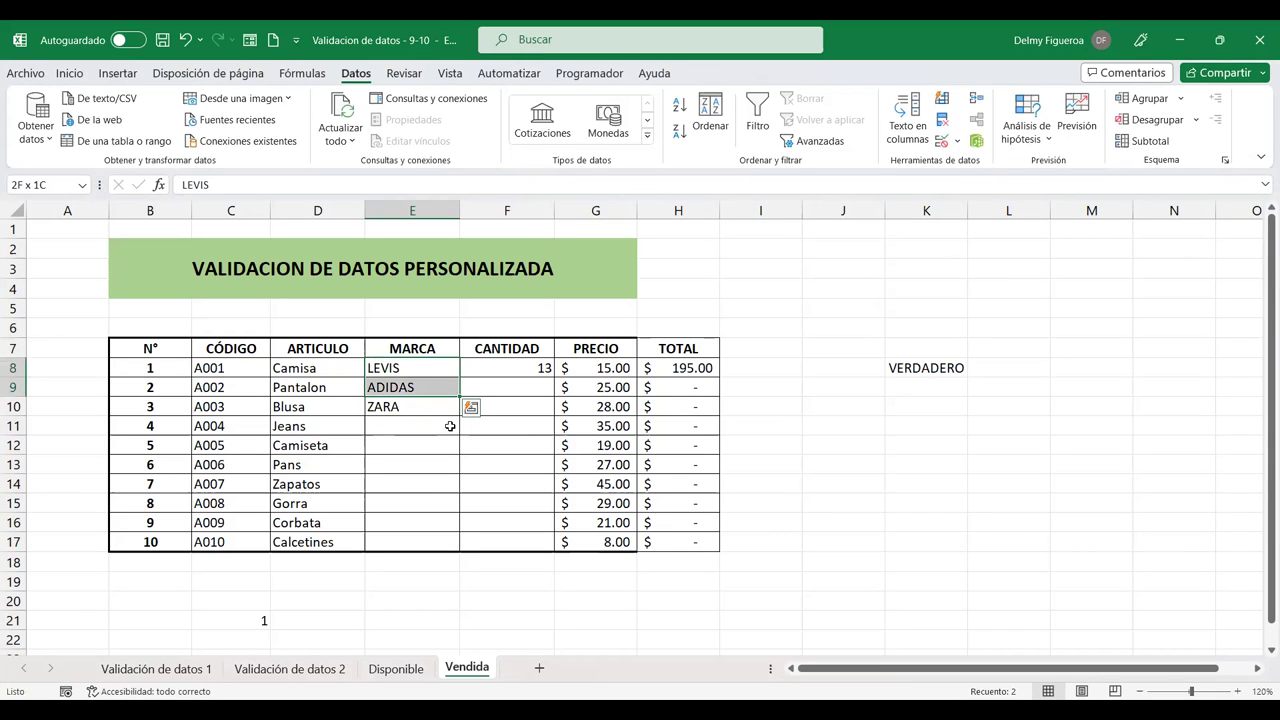
pyautogui.hotkey('shift', 'Down')
pyautogui.moveTo(460, 416)
pyautogui.mouseDown()
pyautogui.moveTo(456, 549)
pyautogui.moveTo(436, 532)
pyautogui.mouseUp()
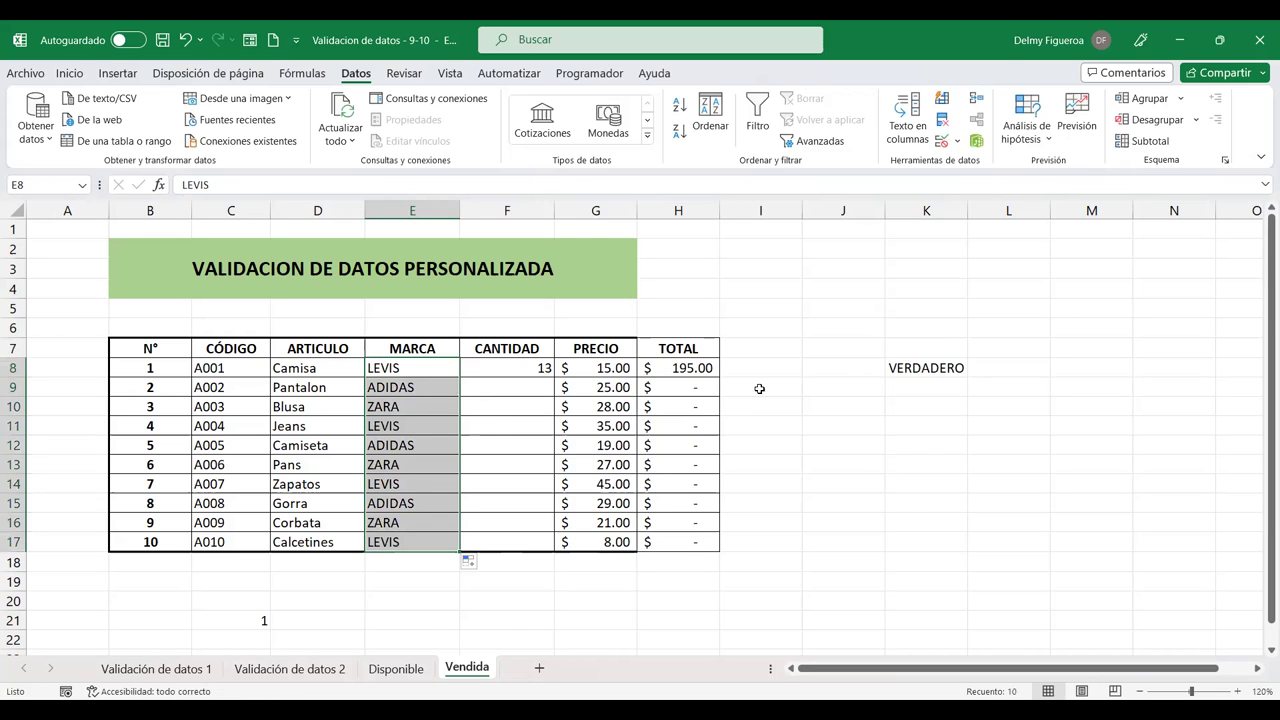
pyautogui.click(951, 388)
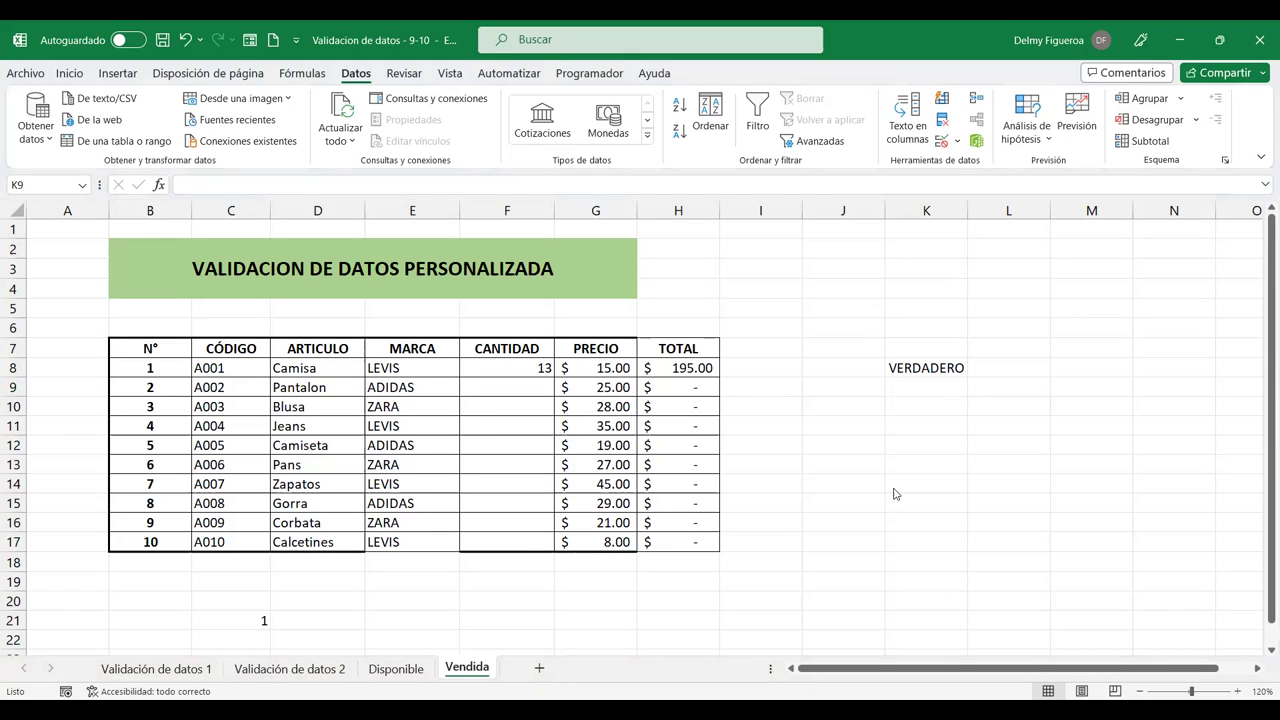
# Insert a column before TOTAL and head it DESCUENTO in H7
pyautogui.click(684, 210)
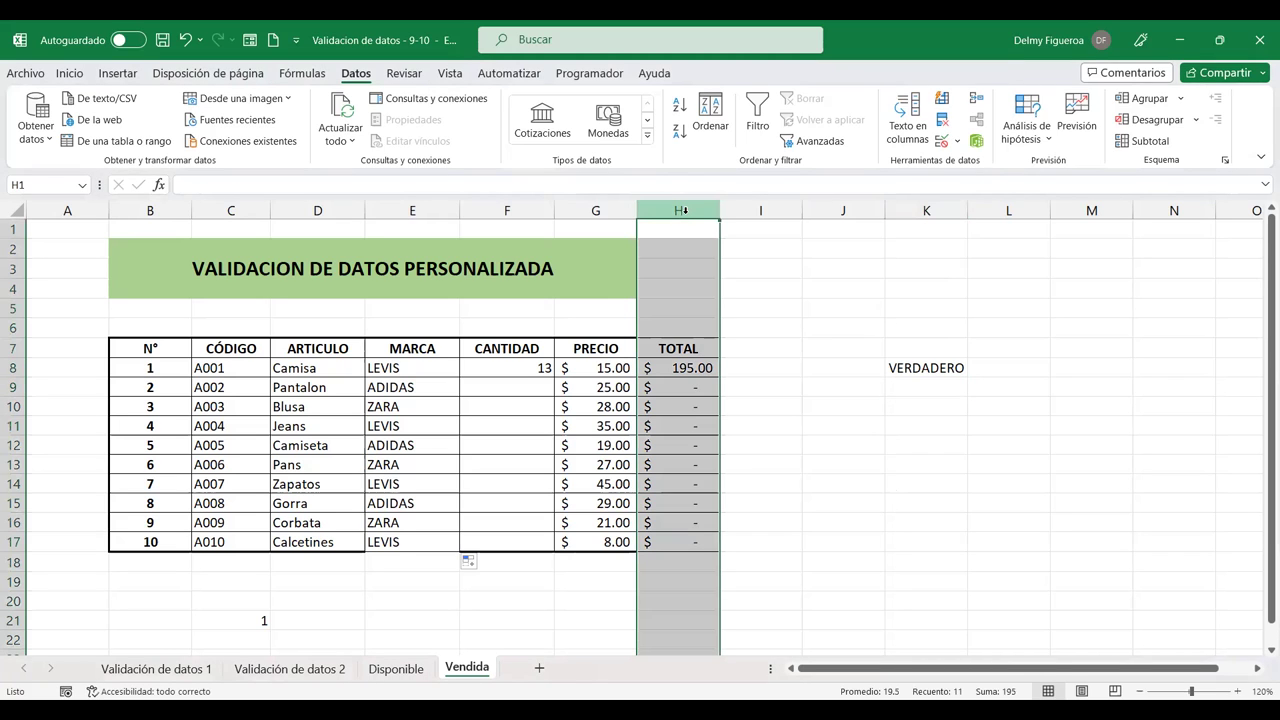
pyautogui.rightClick(684, 210)
pyautogui.click(733, 386)
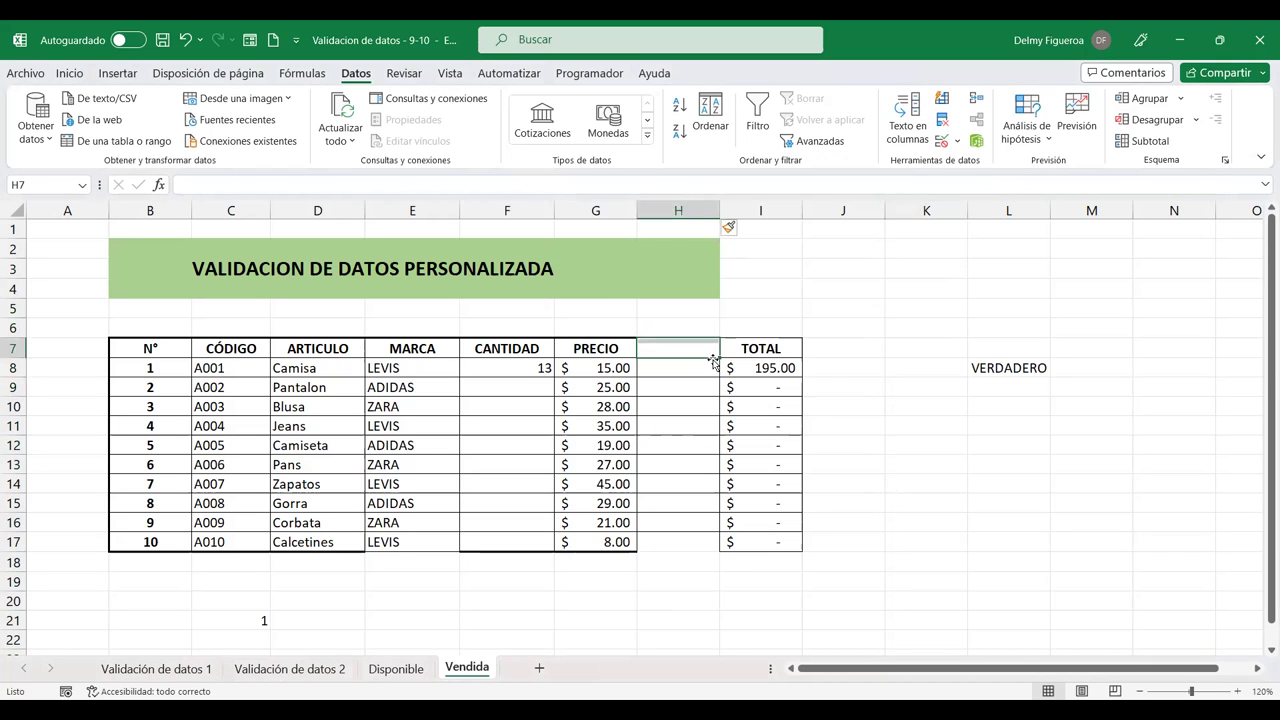
pyautogui.write('DESCUENTO')
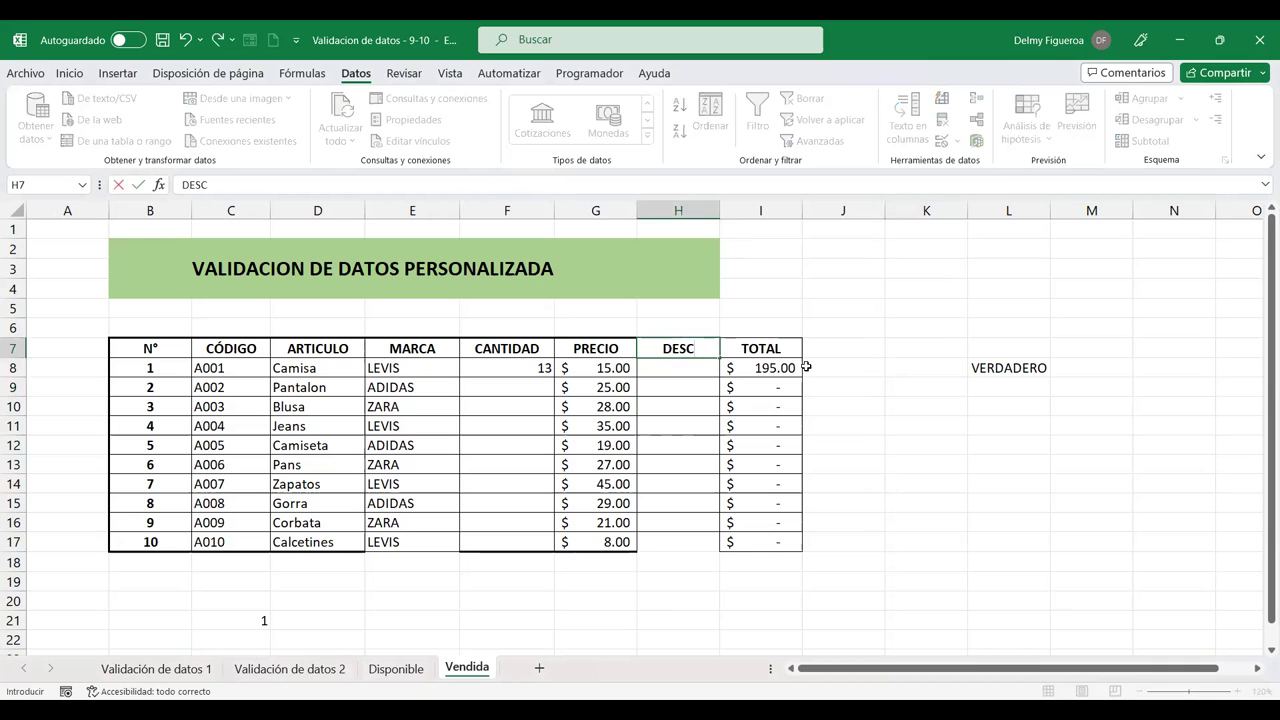
pyautogui.press('Return')
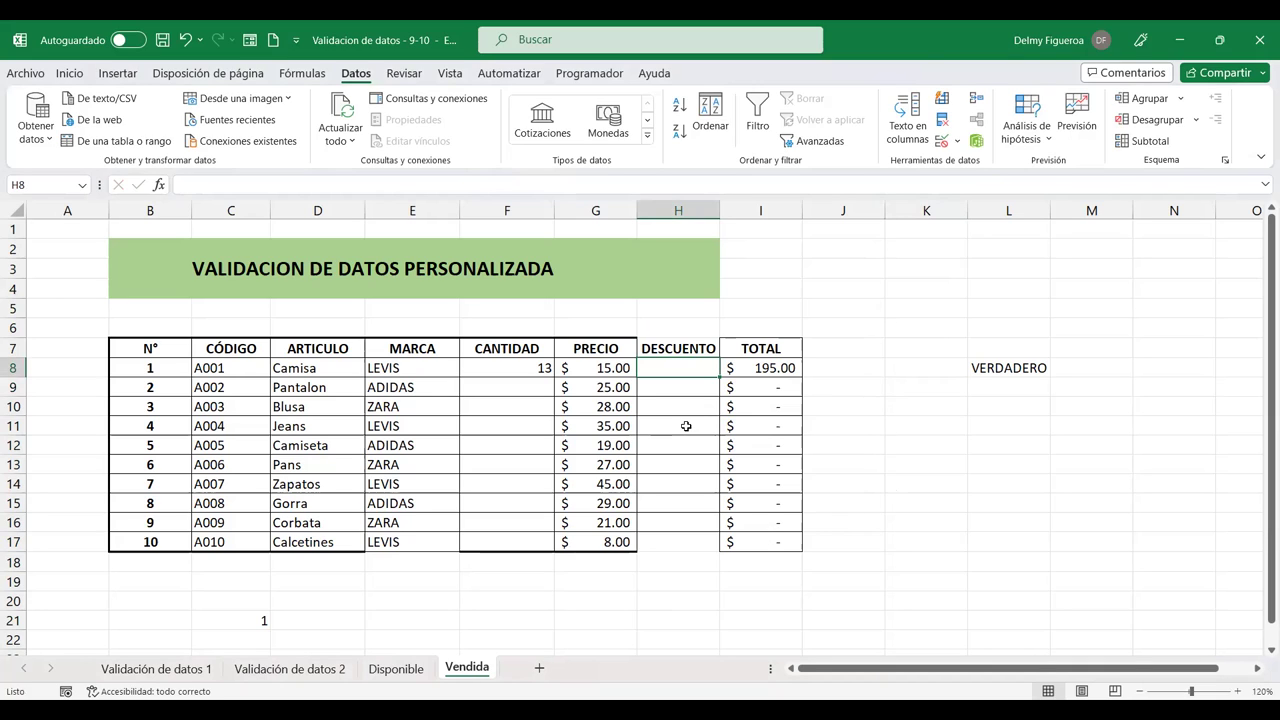
pyautogui.click(1010, 387)
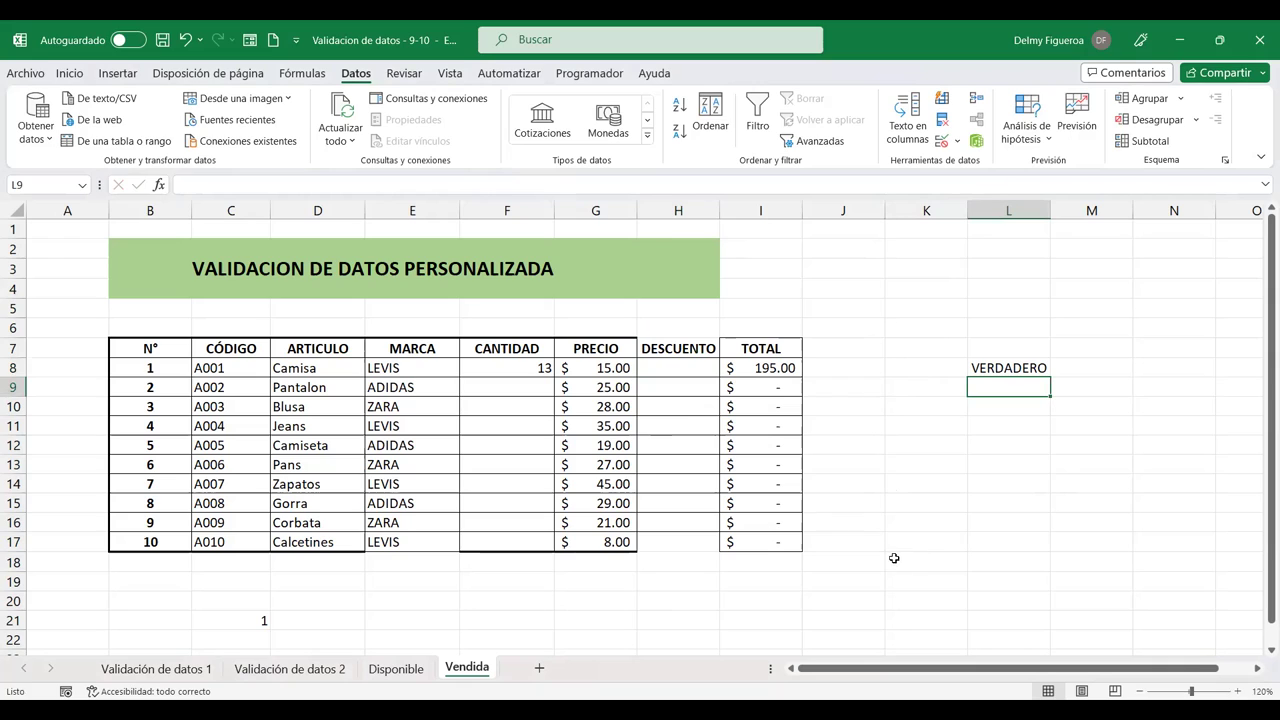
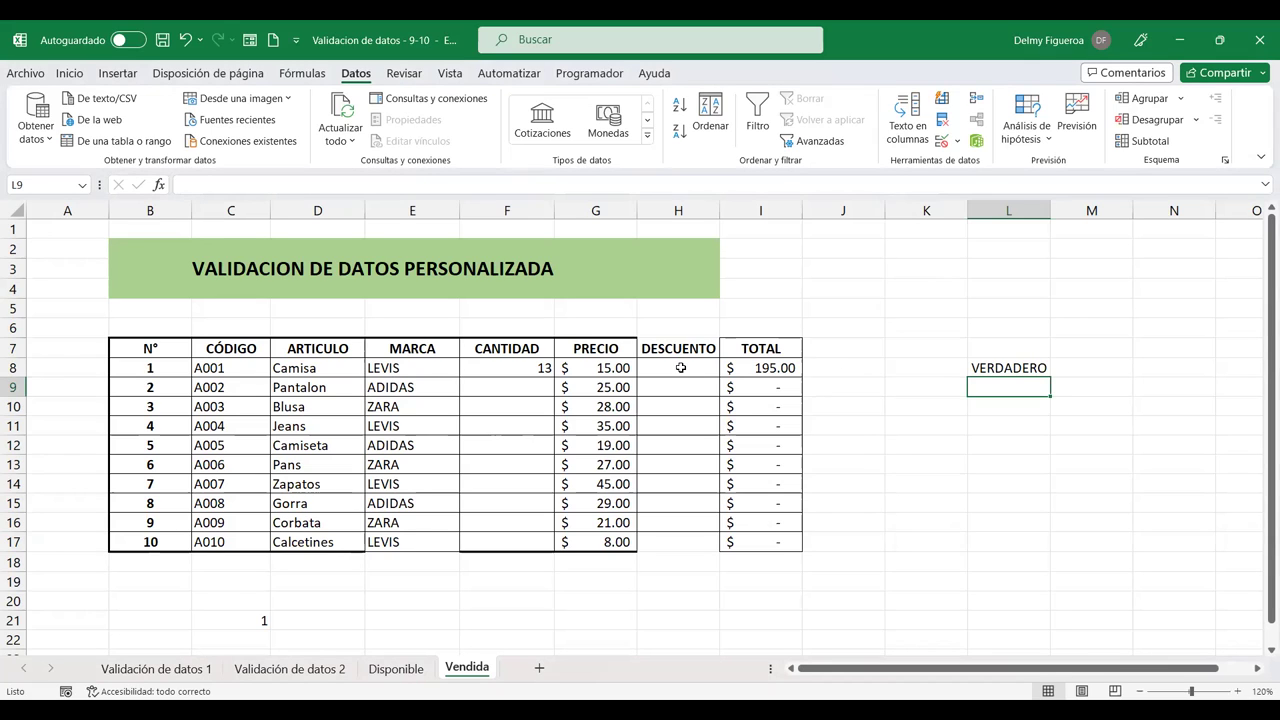
# Start an O( test formula in cell M10, then cancel the unfinished entry
pyautogui.moveTo(677, 370); pyautogui.dragTo(678, 388)
pyautogui.click(1012, 405)
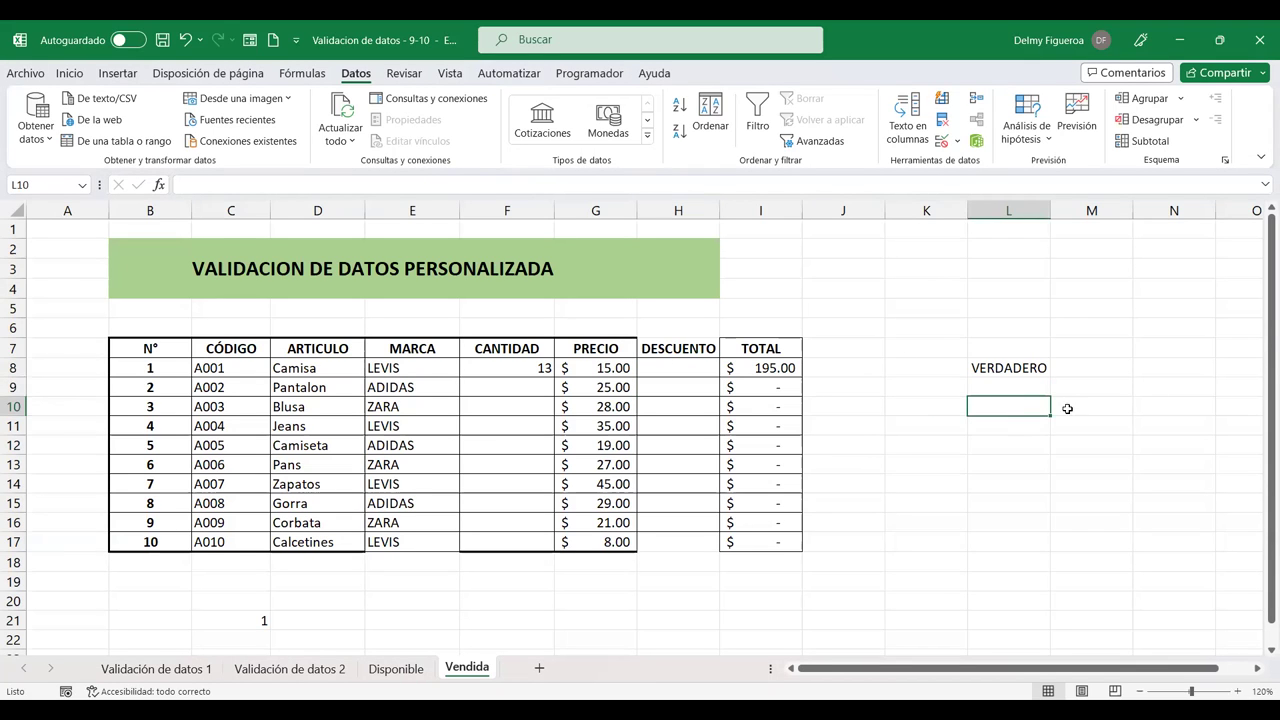
pyautogui.click(1118, 408)
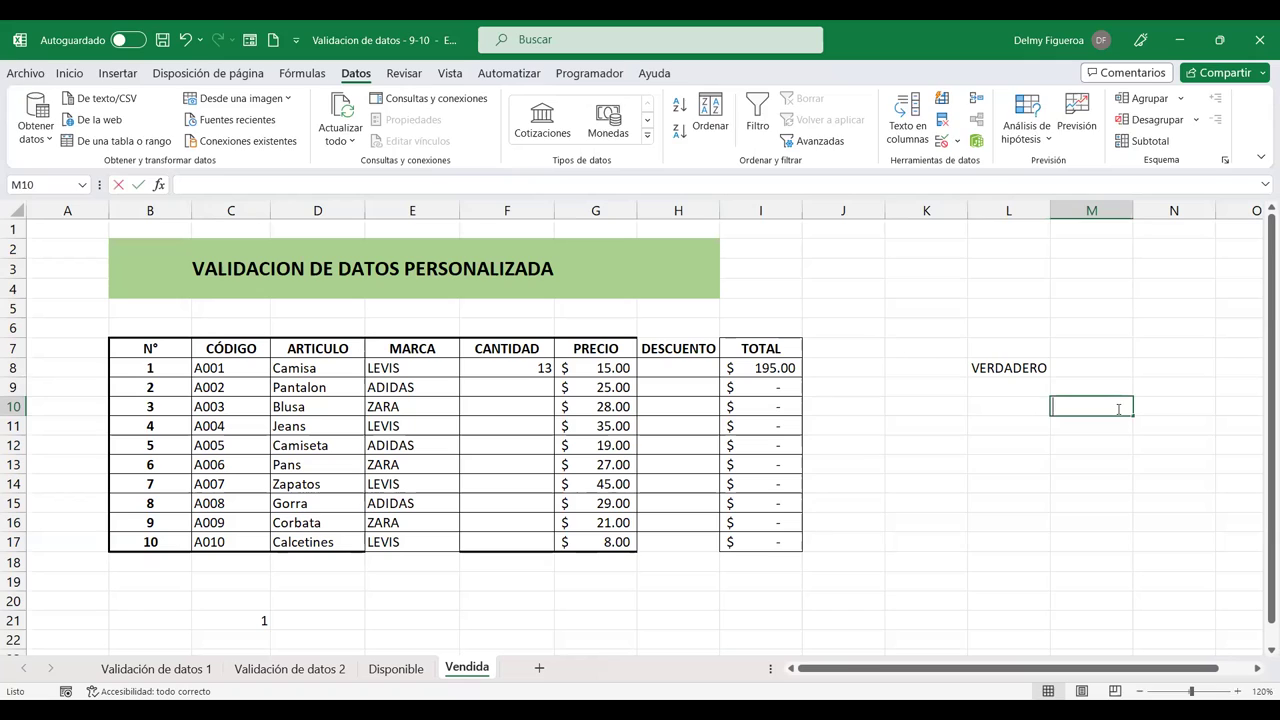
pyautogui.write('+')
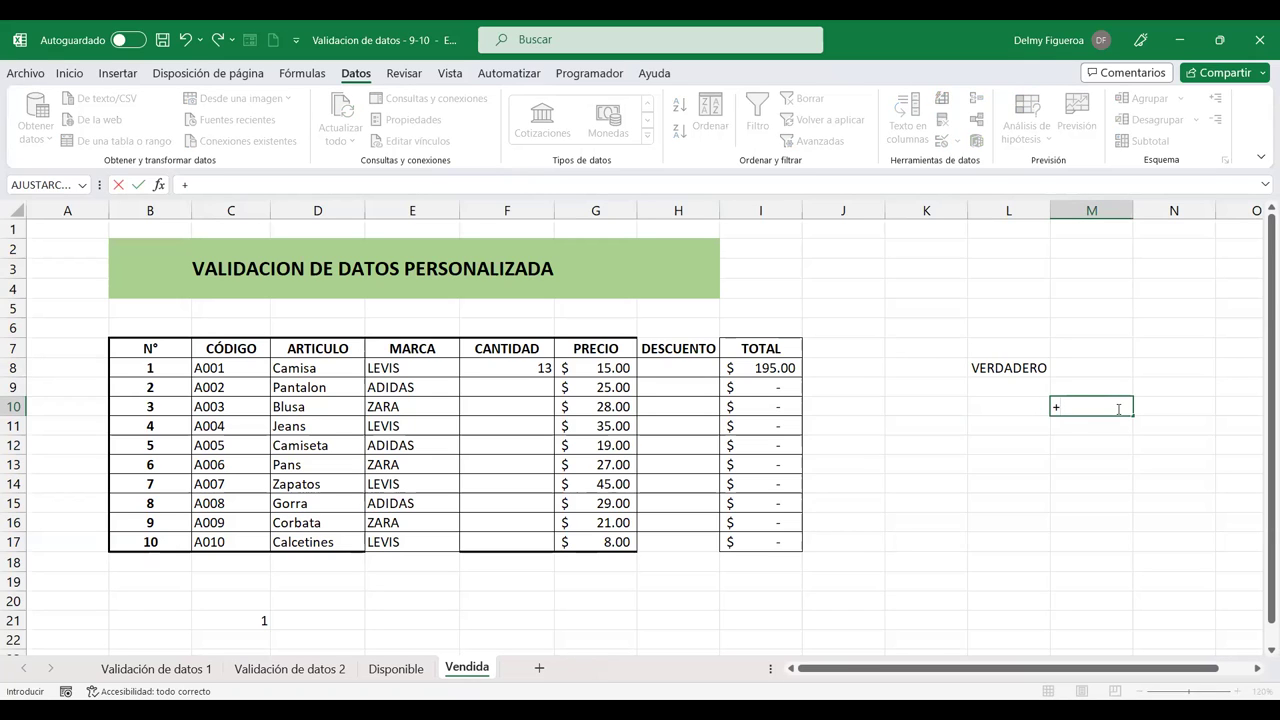
pyautogui.write('O')
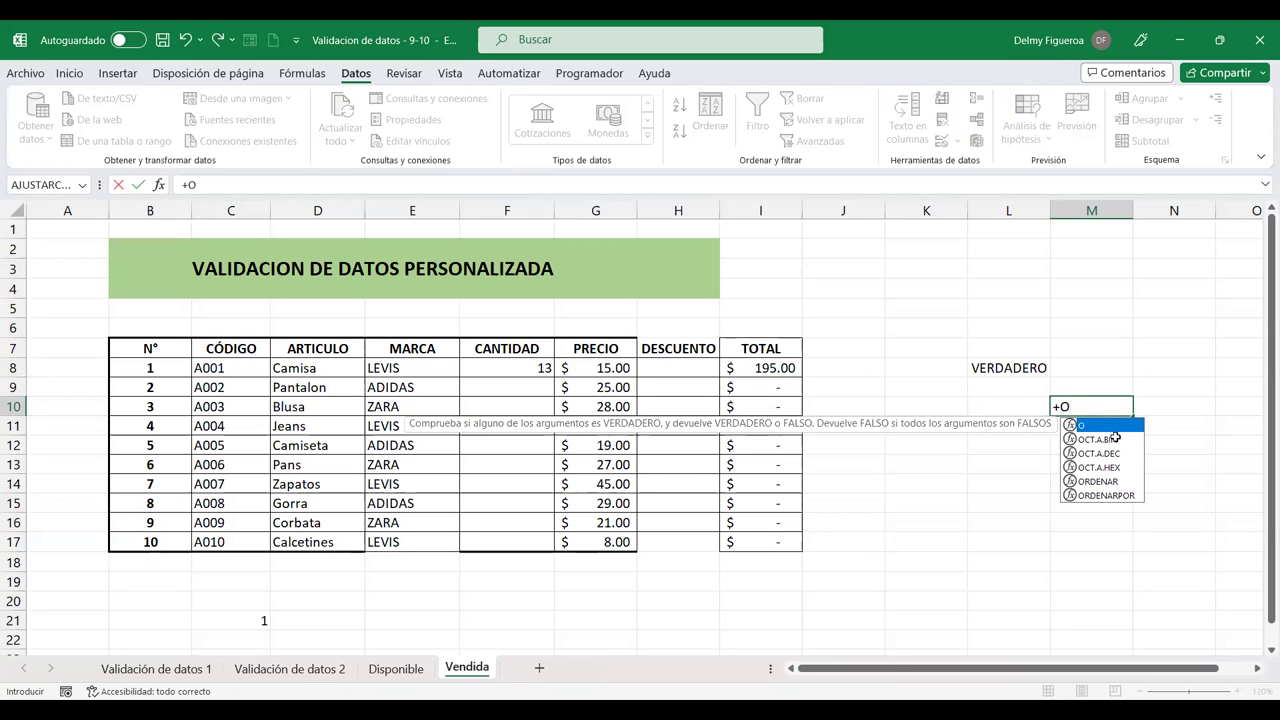
pyautogui.write('(')
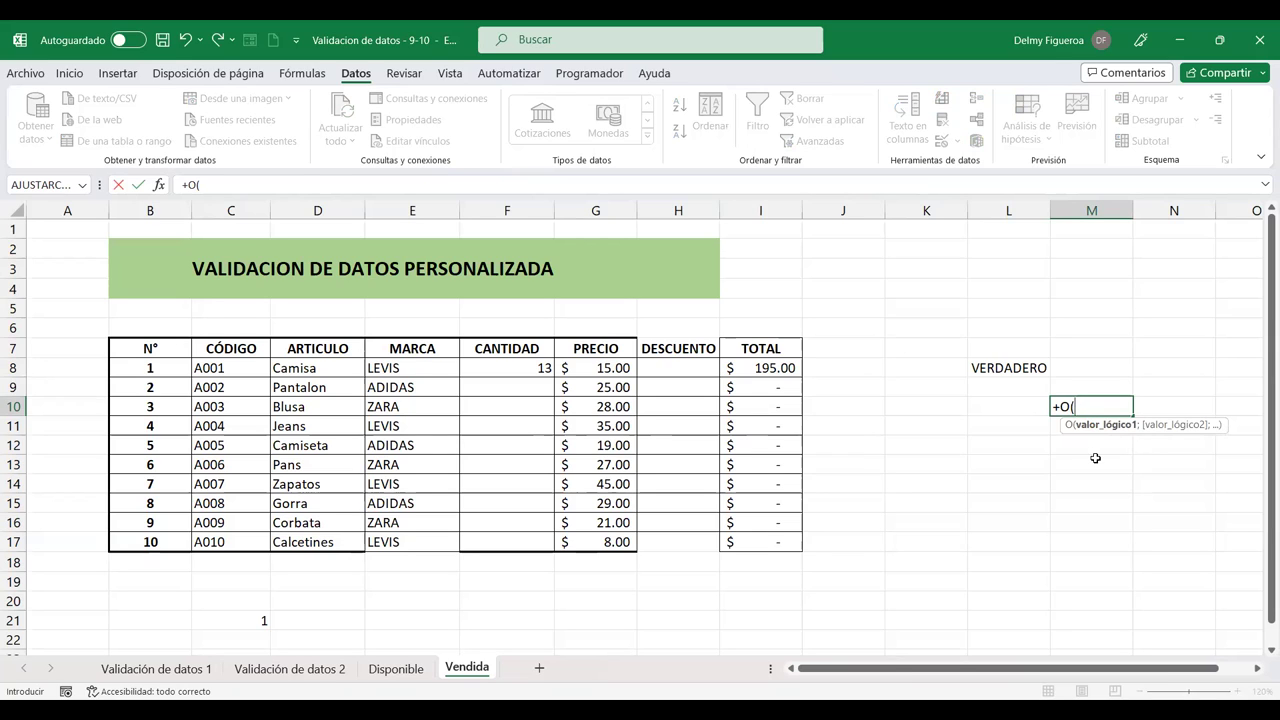
pyautogui.press('Escape')
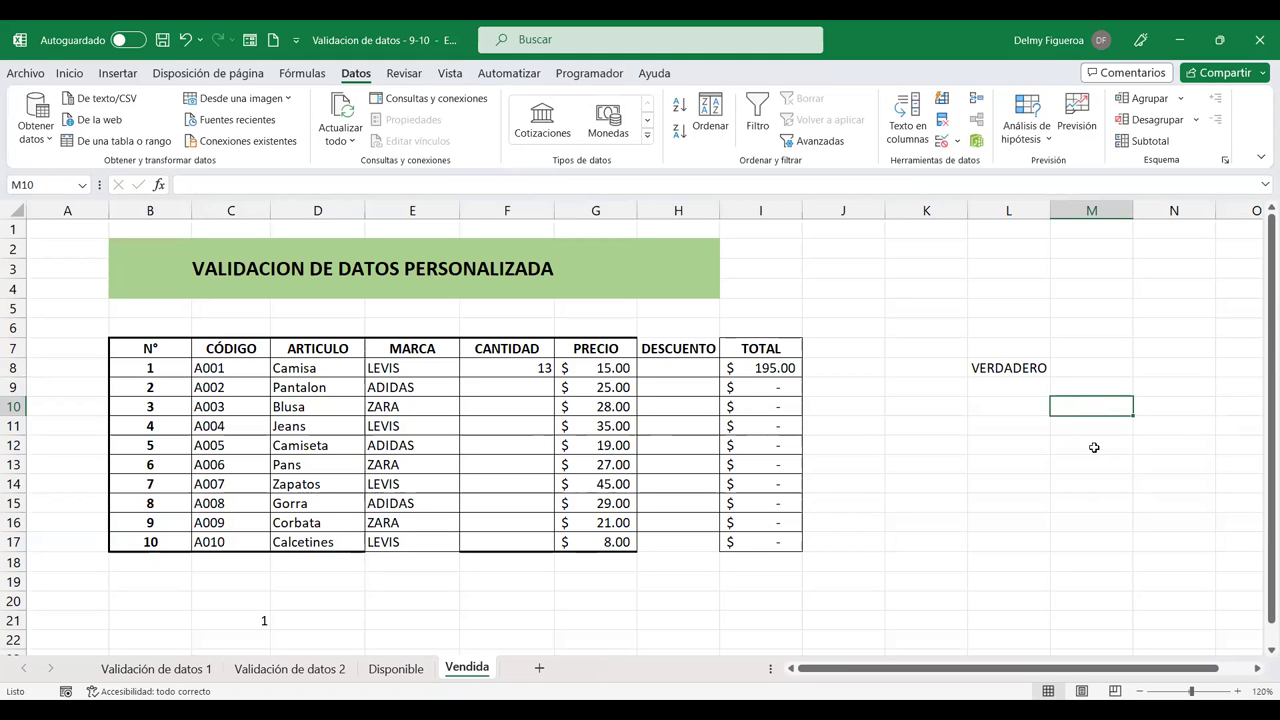
# Enter +O(E8="Adidas";E8="Zara") in M10, which returns FALSO because E8 is LEVIS
pyautogui.doubleClick(1064, 405)
pyautogui.write('+O')
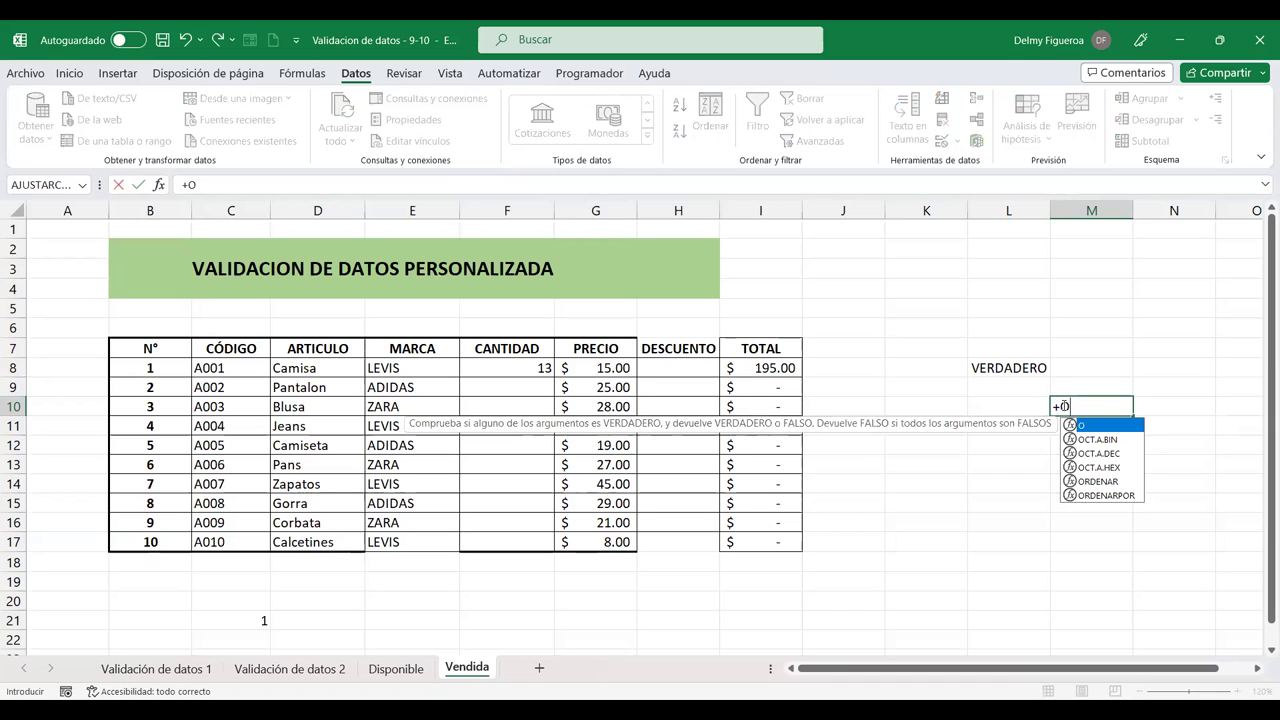
pyautogui.write('(')
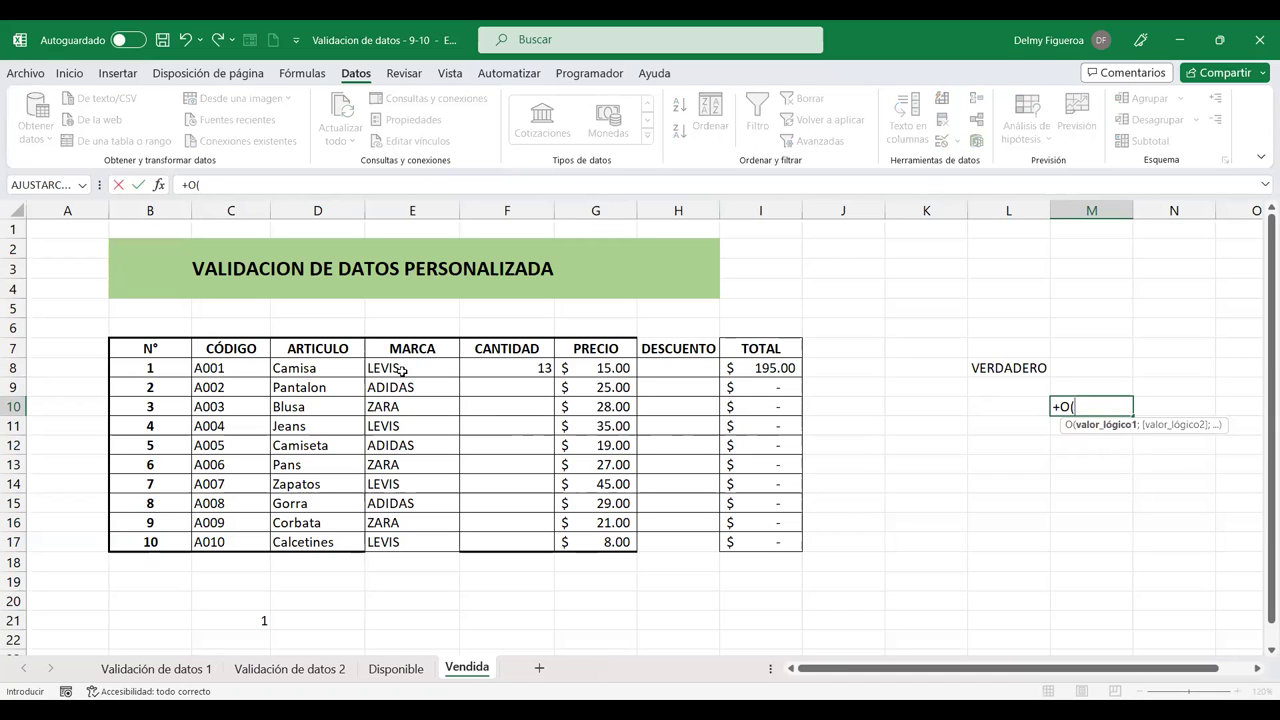
pyautogui.click(400, 368)
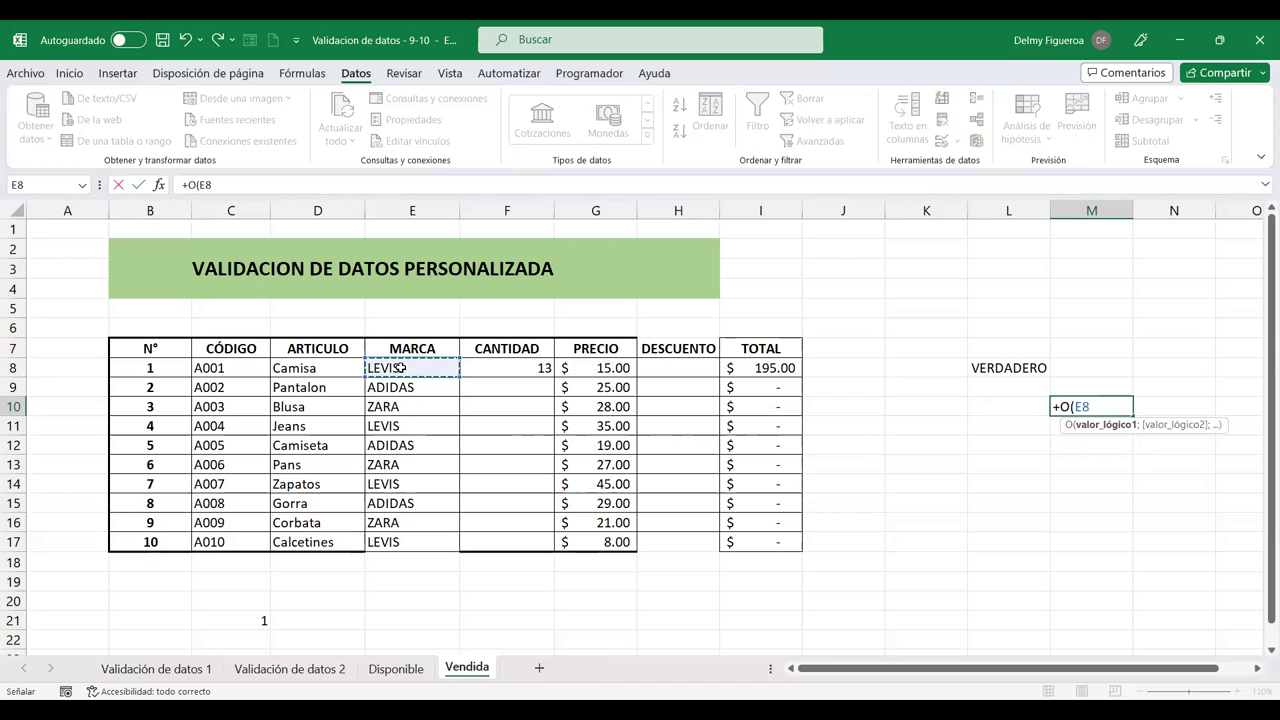
pyautogui.write('="')
pyautogui.write('Adidas"')
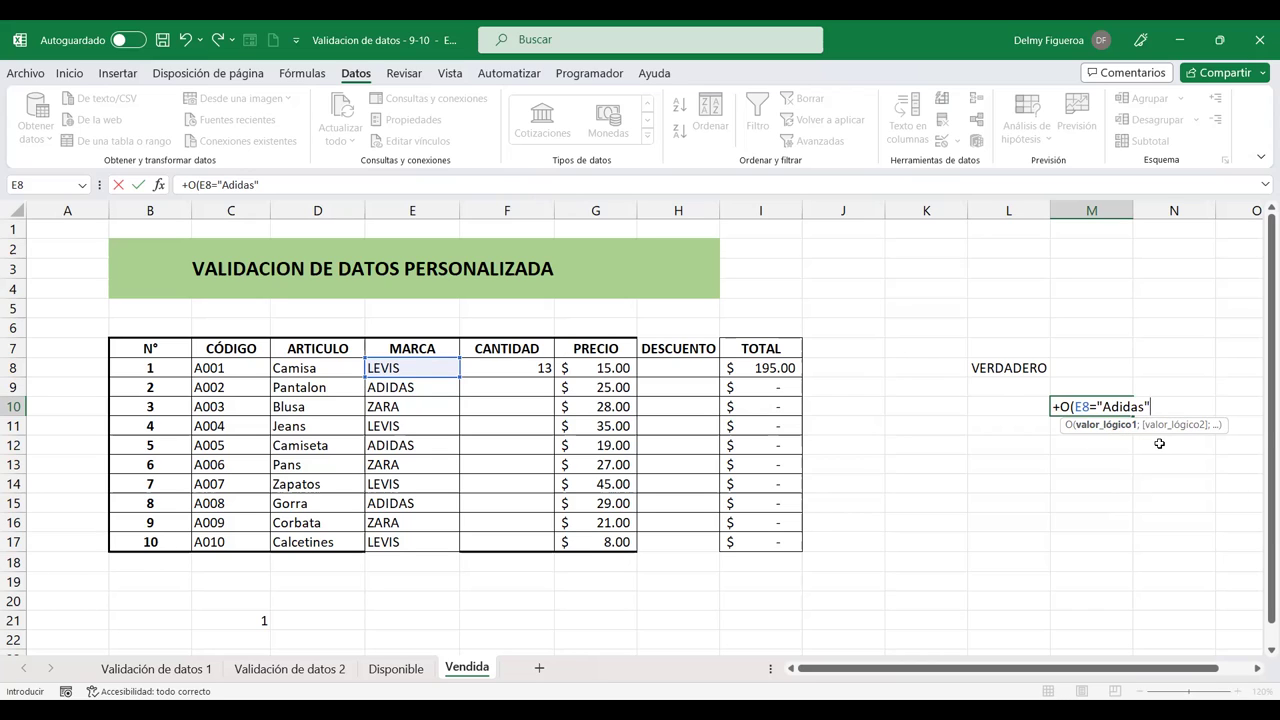
pyautogui.write(';')
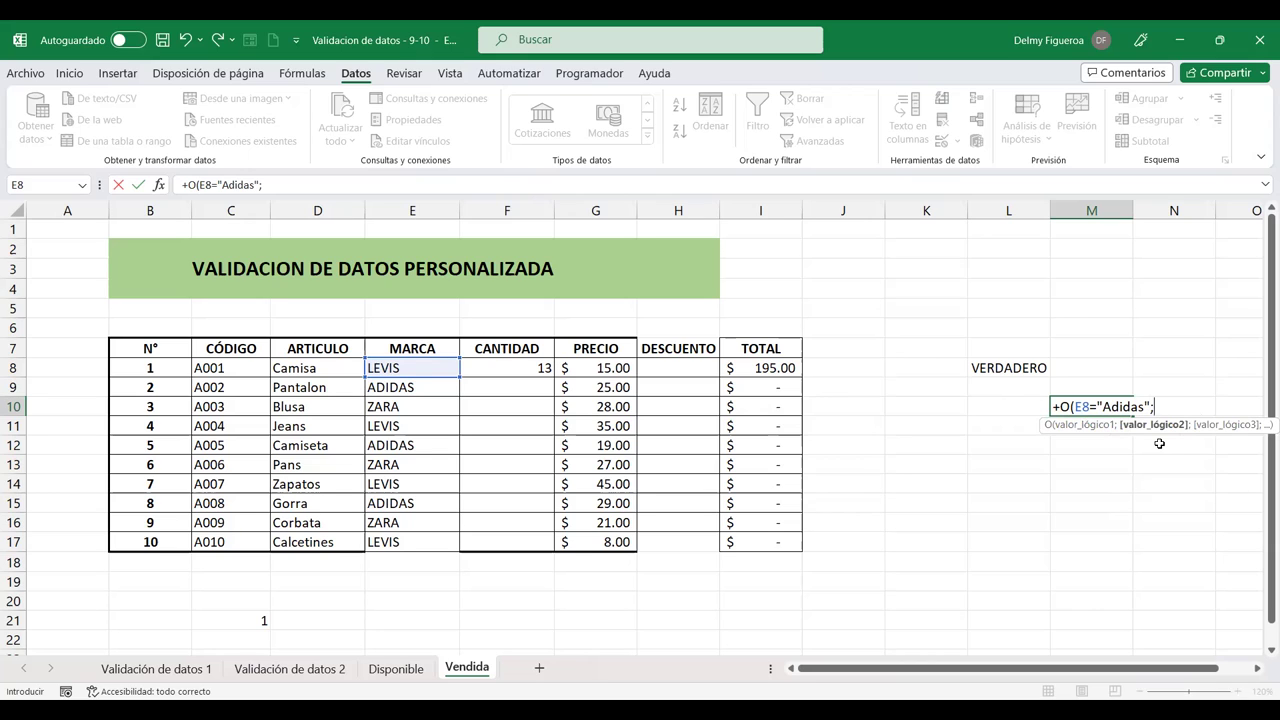
pyautogui.click(418, 366)
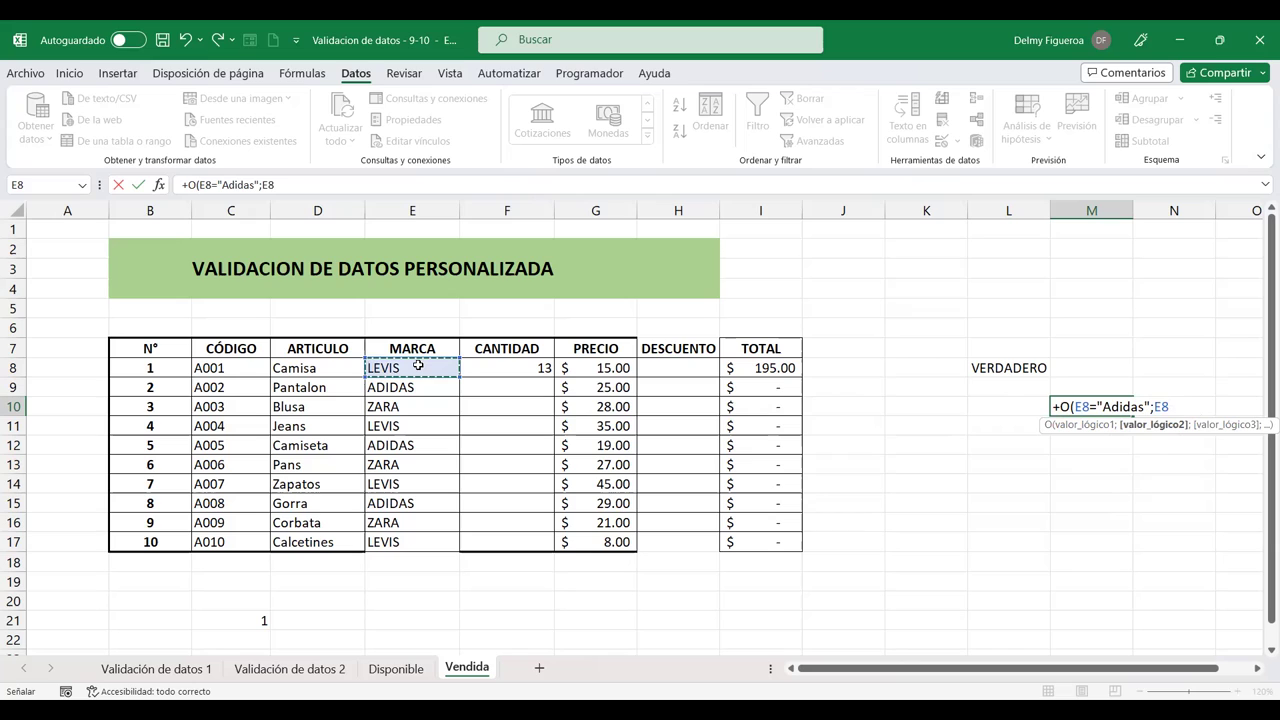
pyautogui.write('="')
pyautogui.write('Zara"')
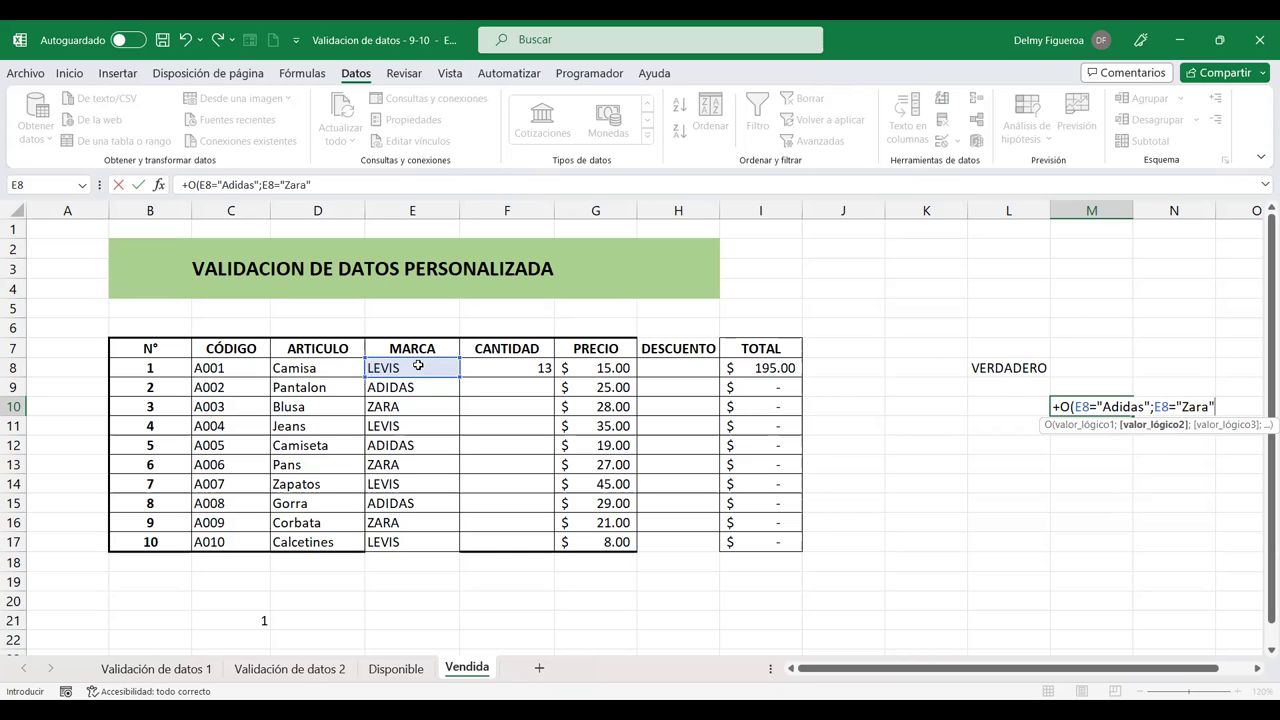
pyautogui.write(')')
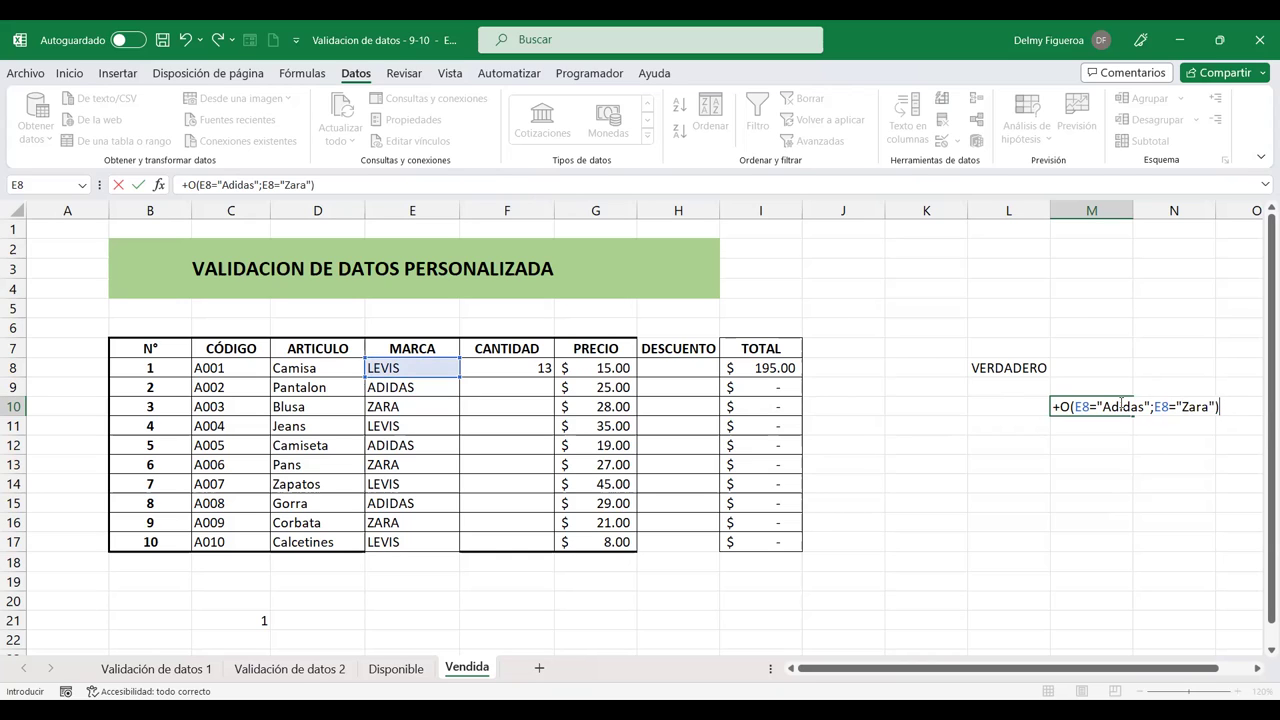
pyautogui.click(1117, 407)
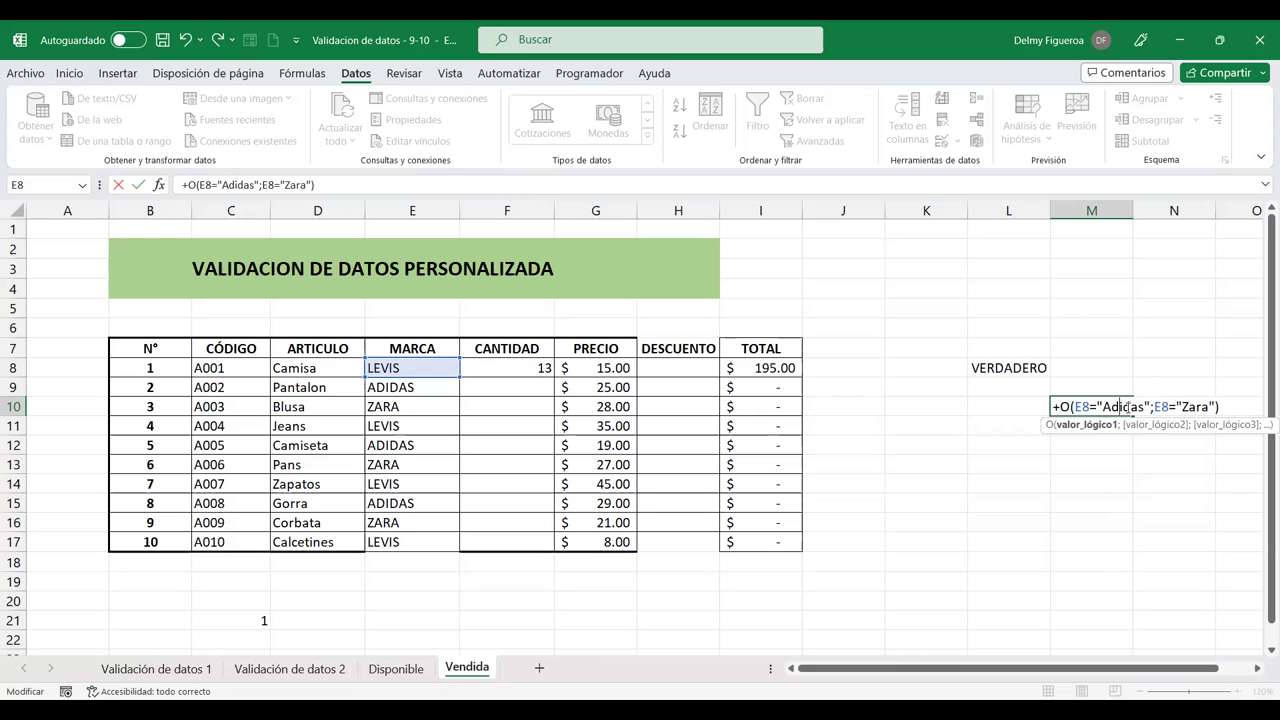
pyautogui.press('Return')
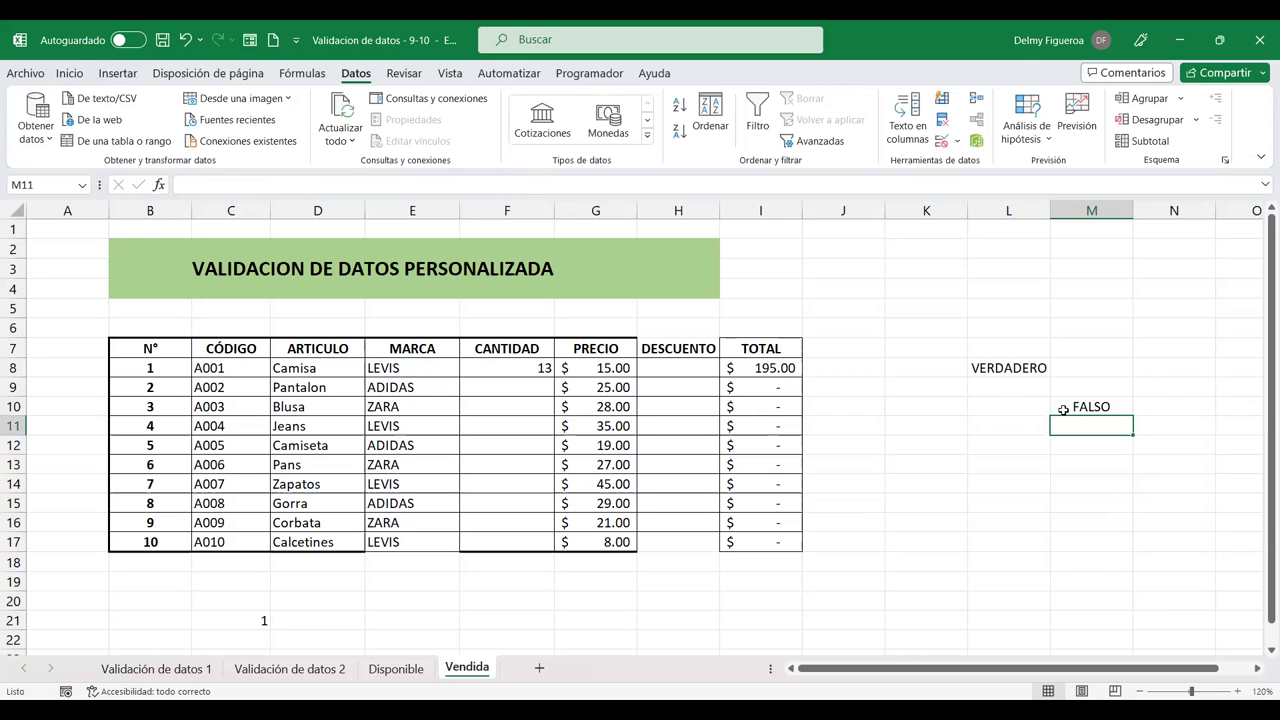
pyautogui.click(1110, 406)
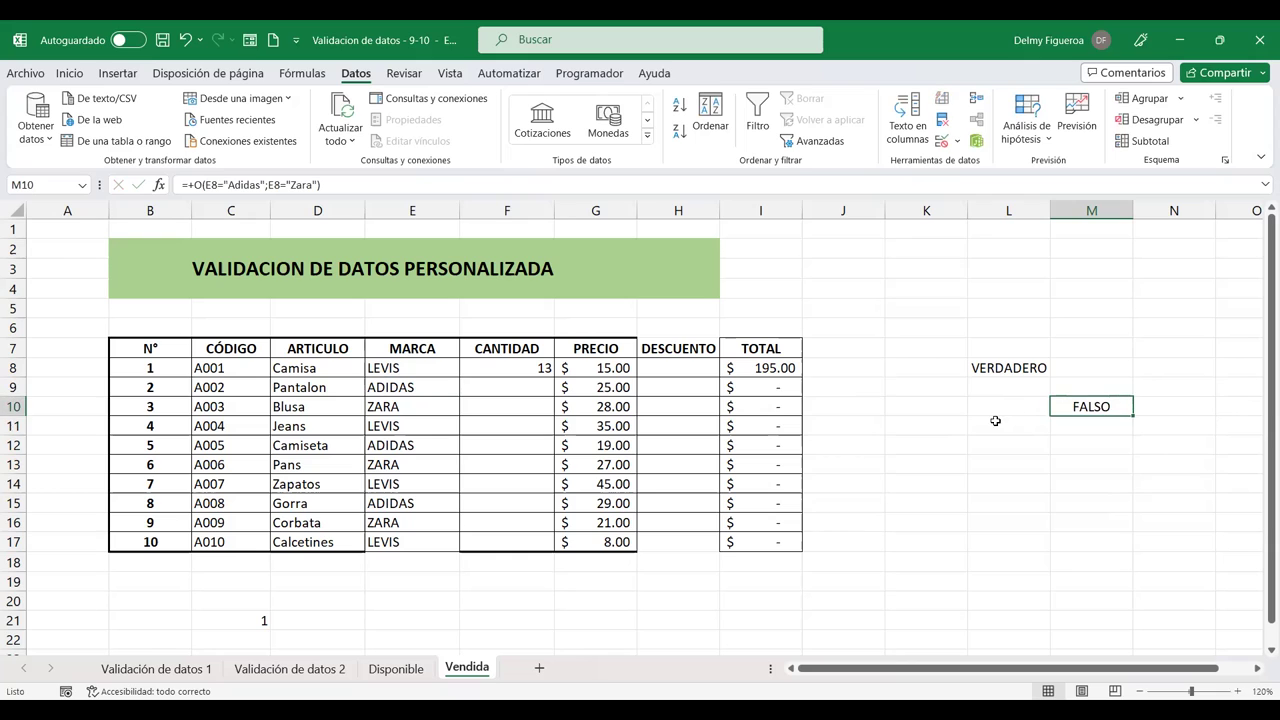
pyautogui.click(418, 366)
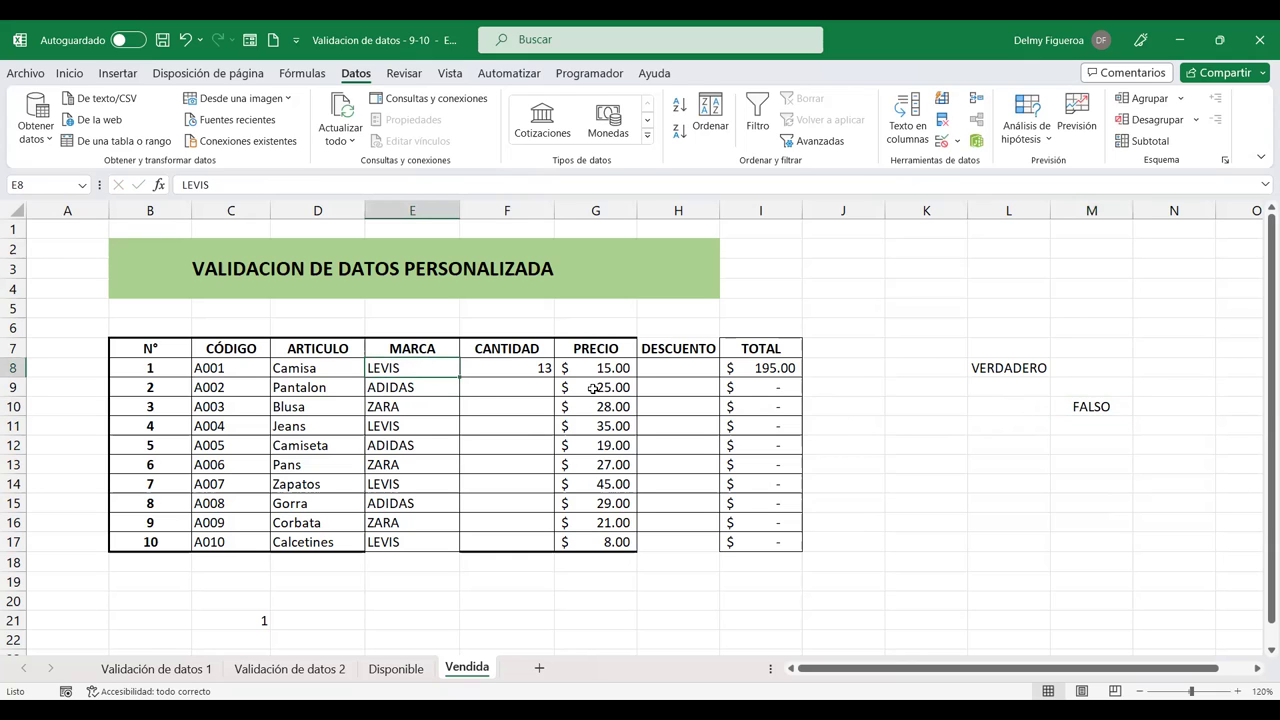
pyautogui.write('ZARA')
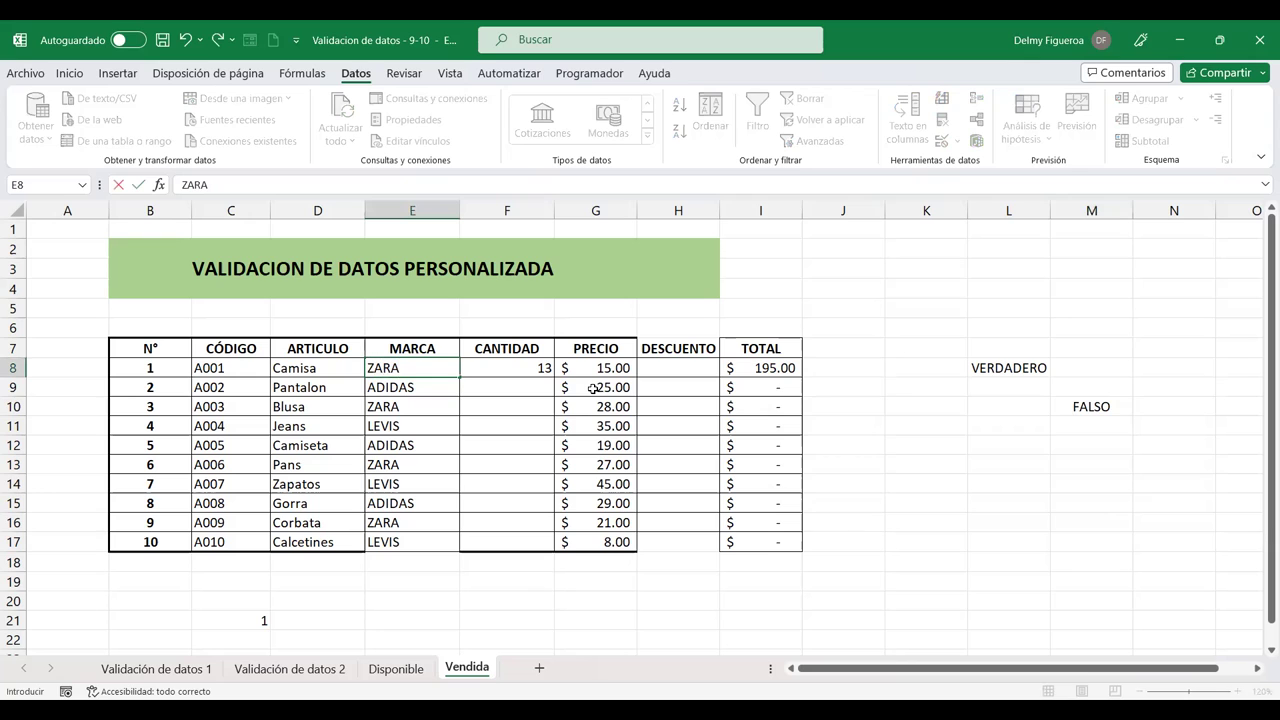
pyautogui.press('Return')
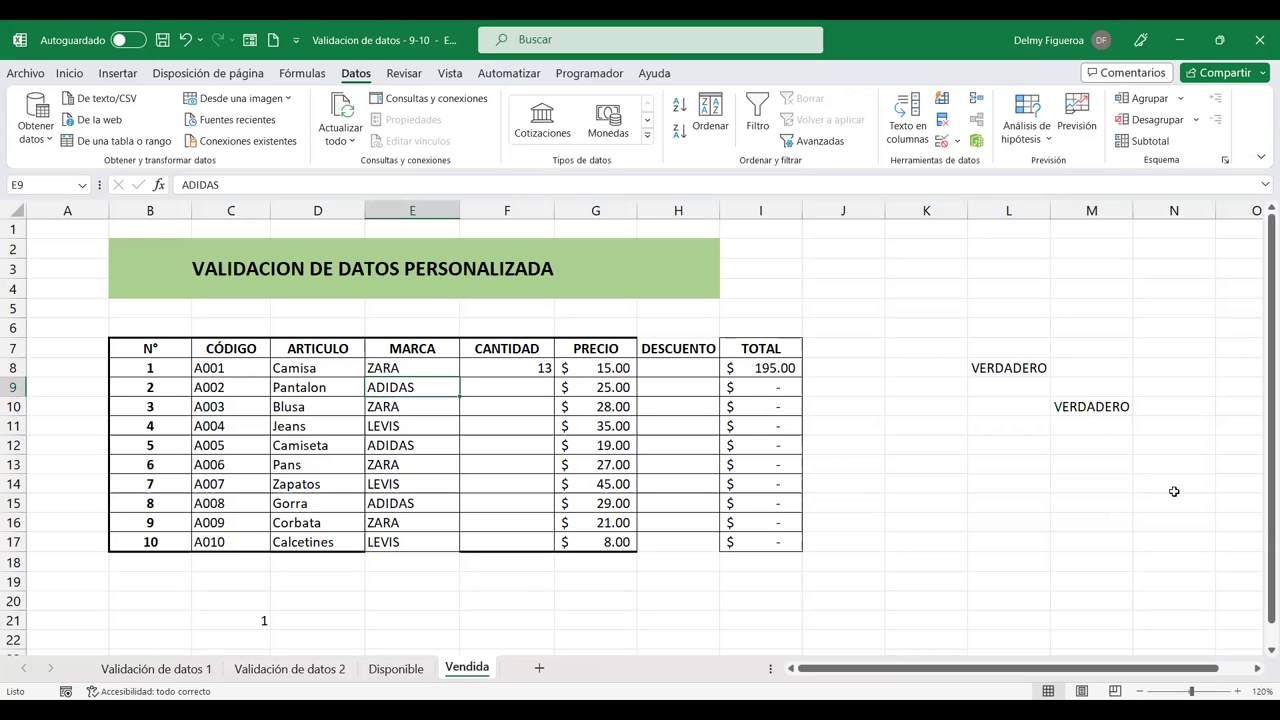
pyautogui.click(417, 369)
pyautogui.write('ADIDAS')
pyautogui.press('Return')
pyautogui.click(417, 369)
pyautogui.write('LEVIS')
pyautogui.press('Return')
pyautogui.click(417, 369)
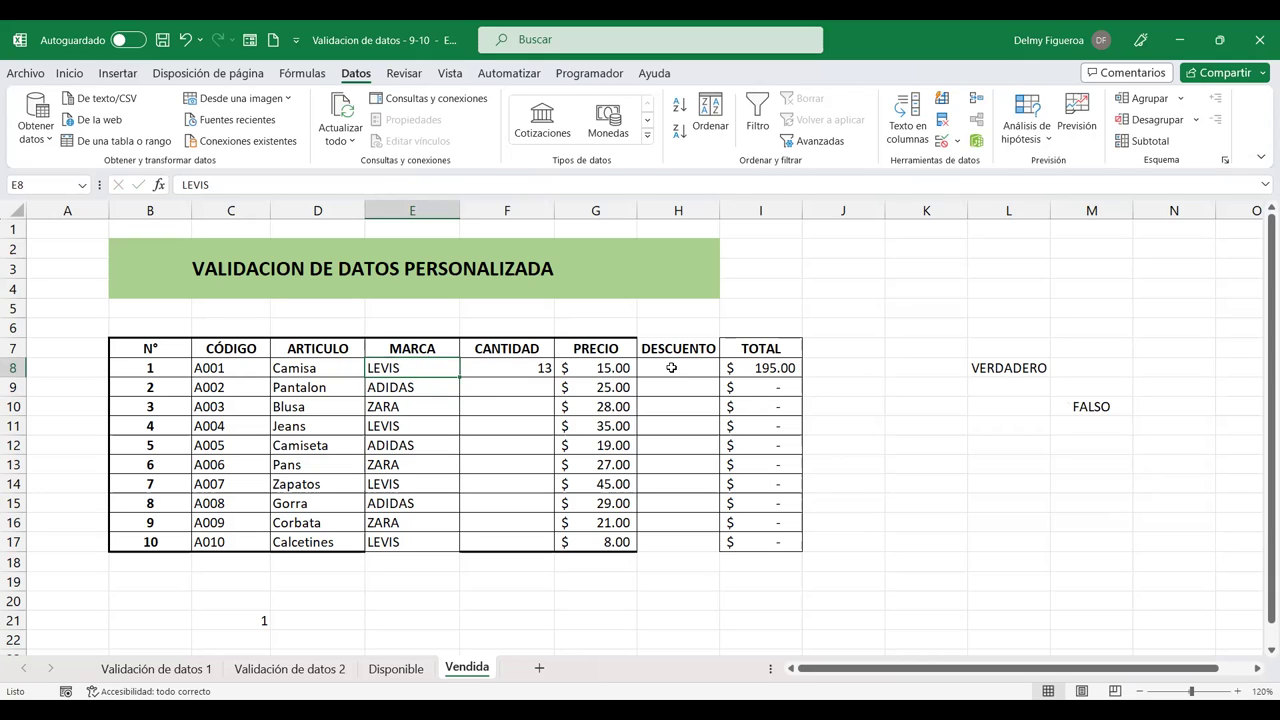
# Delete the leading plus so M10 reads =O(E8="Adidas";E8="Zara"), and select the formula text
pyautogui.doubleClick(1106, 407)
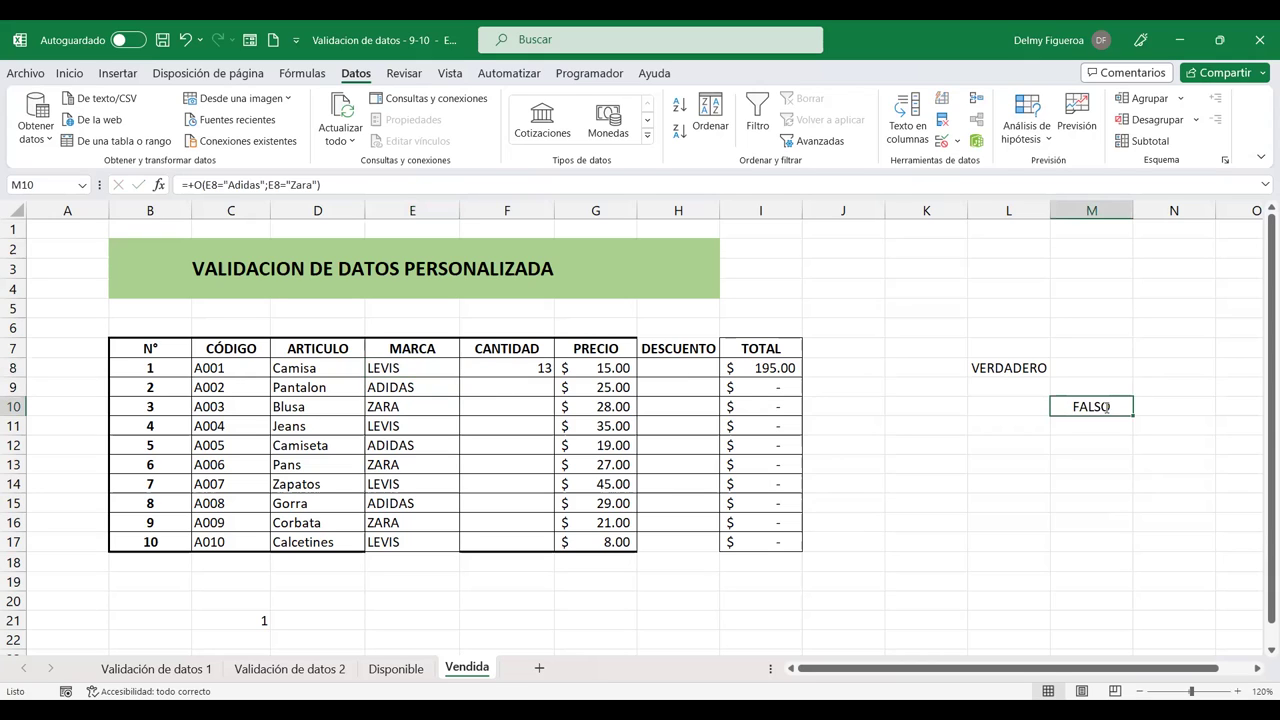
pyautogui.moveTo(1230, 407); pyautogui.dragTo(1052, 404)
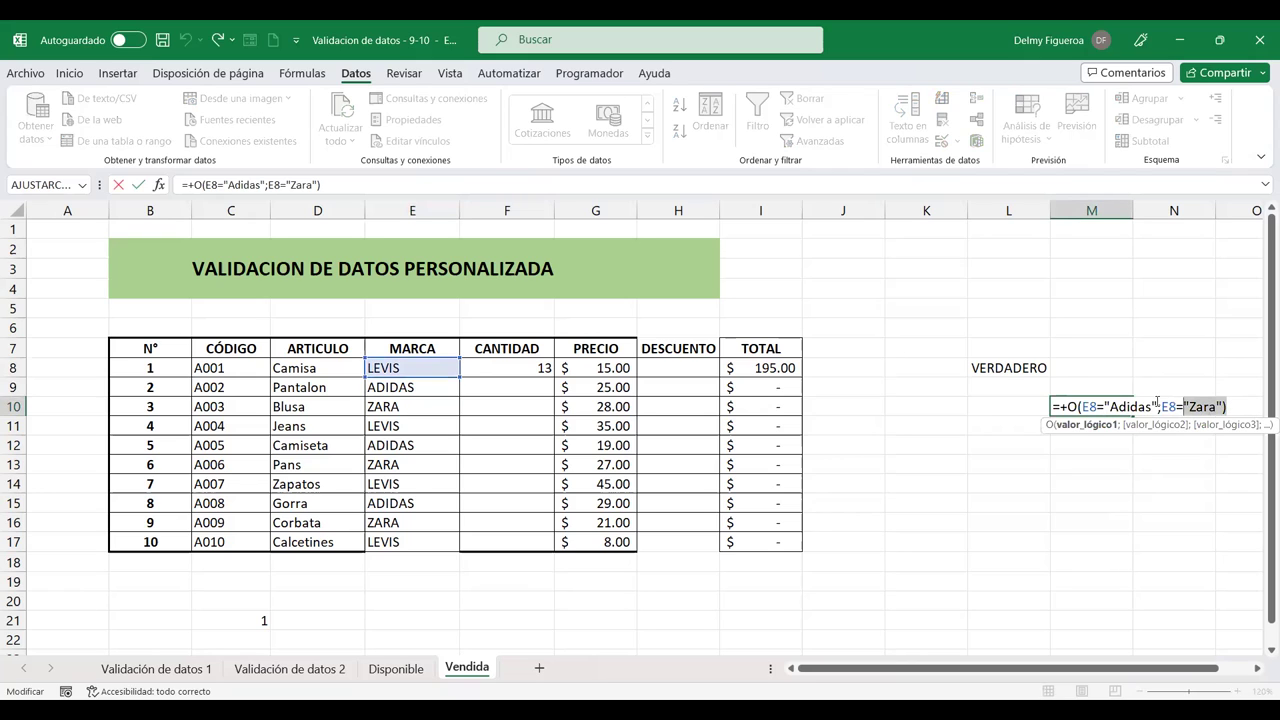
pyautogui.click(1068, 407)
pyautogui.press('BackSpace')
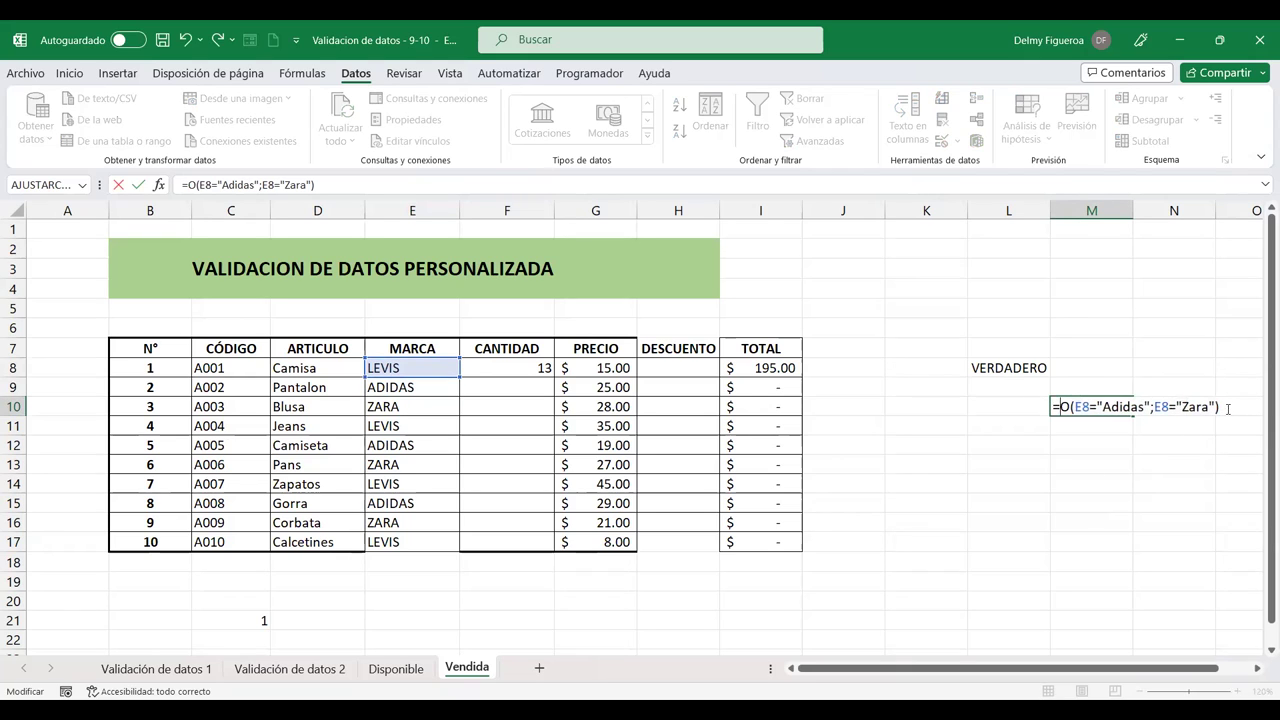
pyautogui.moveTo(1228, 408); pyautogui.dragTo(1034, 414)
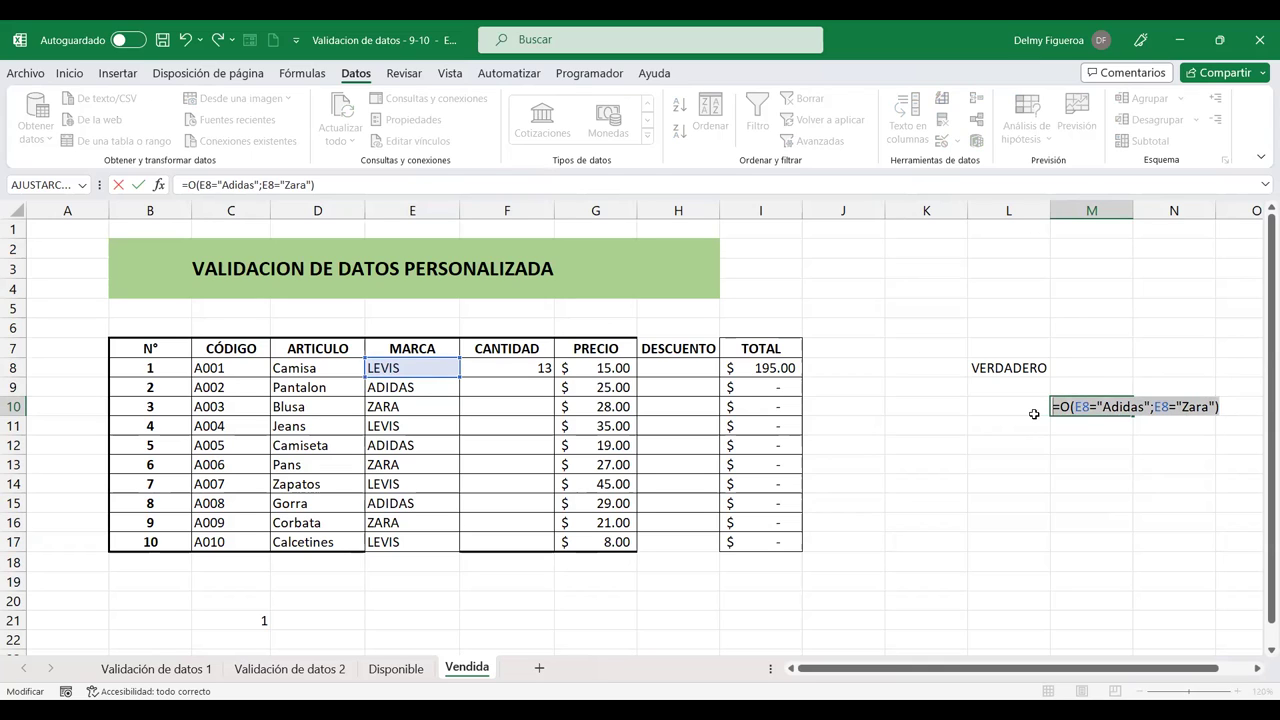
pyautogui.press('Return')
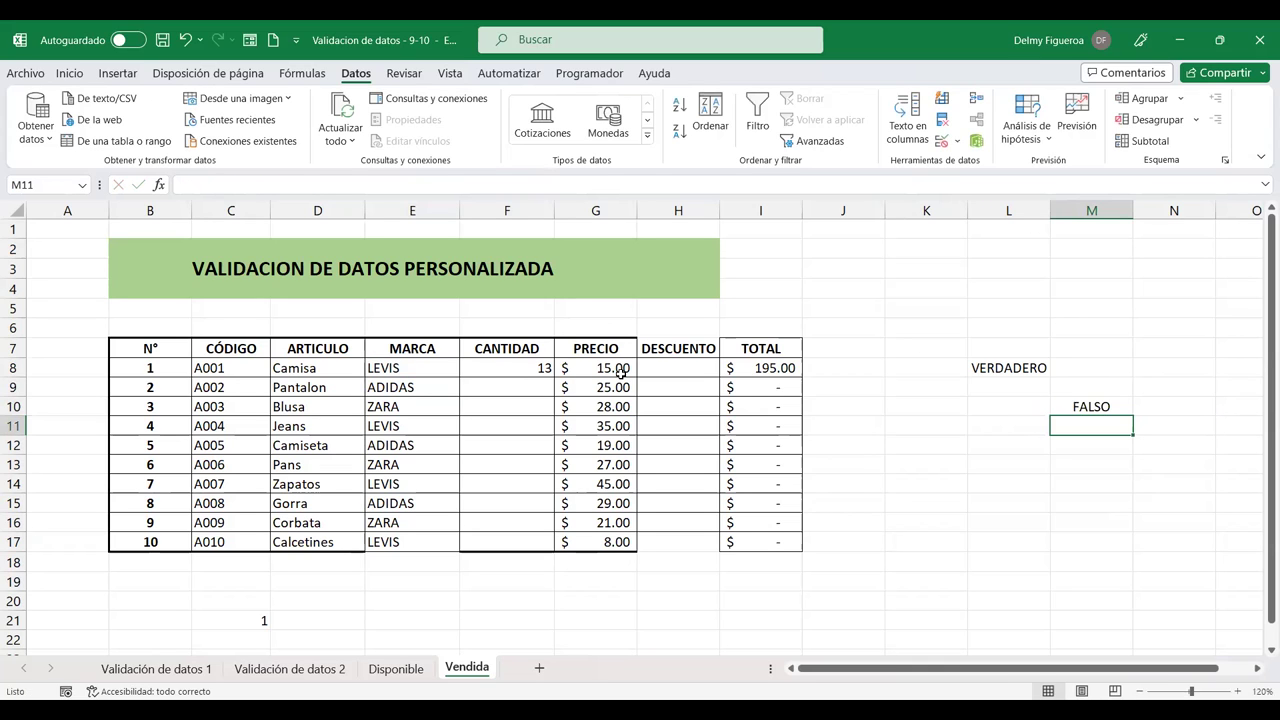
# Give DESCUENTO cells H8:H17 a Custom validation rule using the pasted =O(E8="Adidas";E8="Zara")
pyautogui.moveTo(686, 369); pyautogui.dragTo(686, 540)
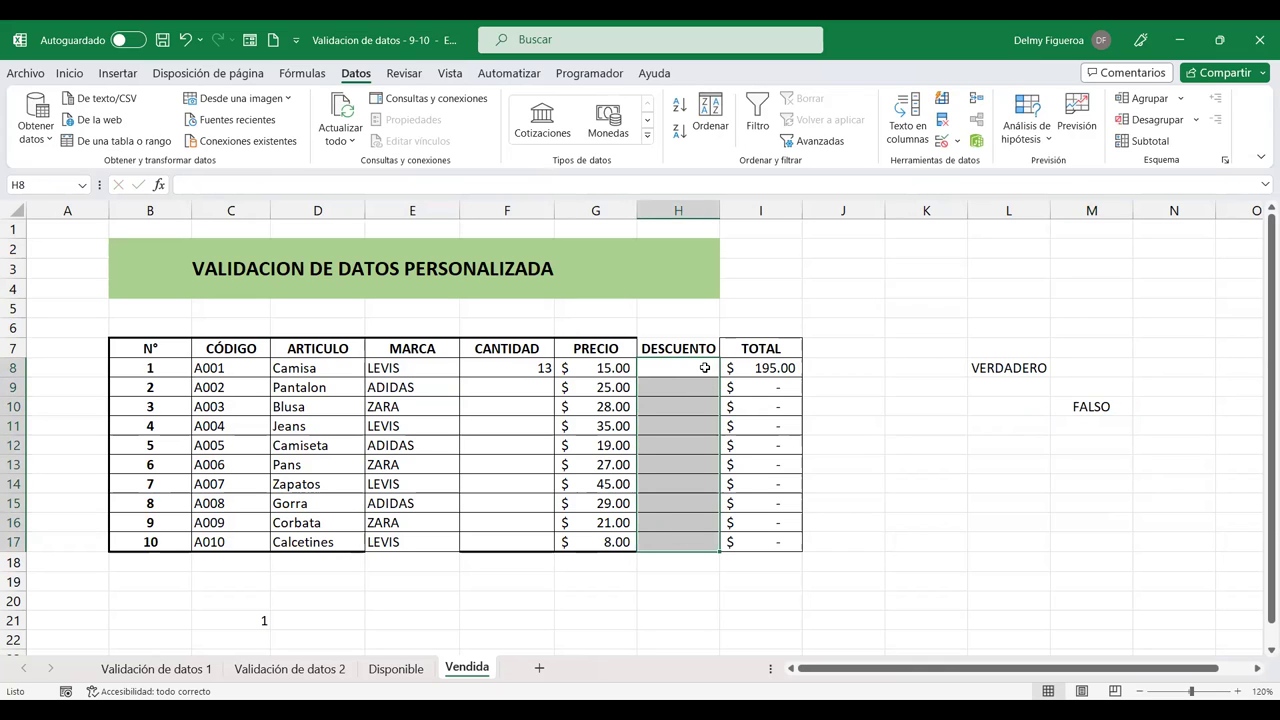
pyautogui.click(940, 143)
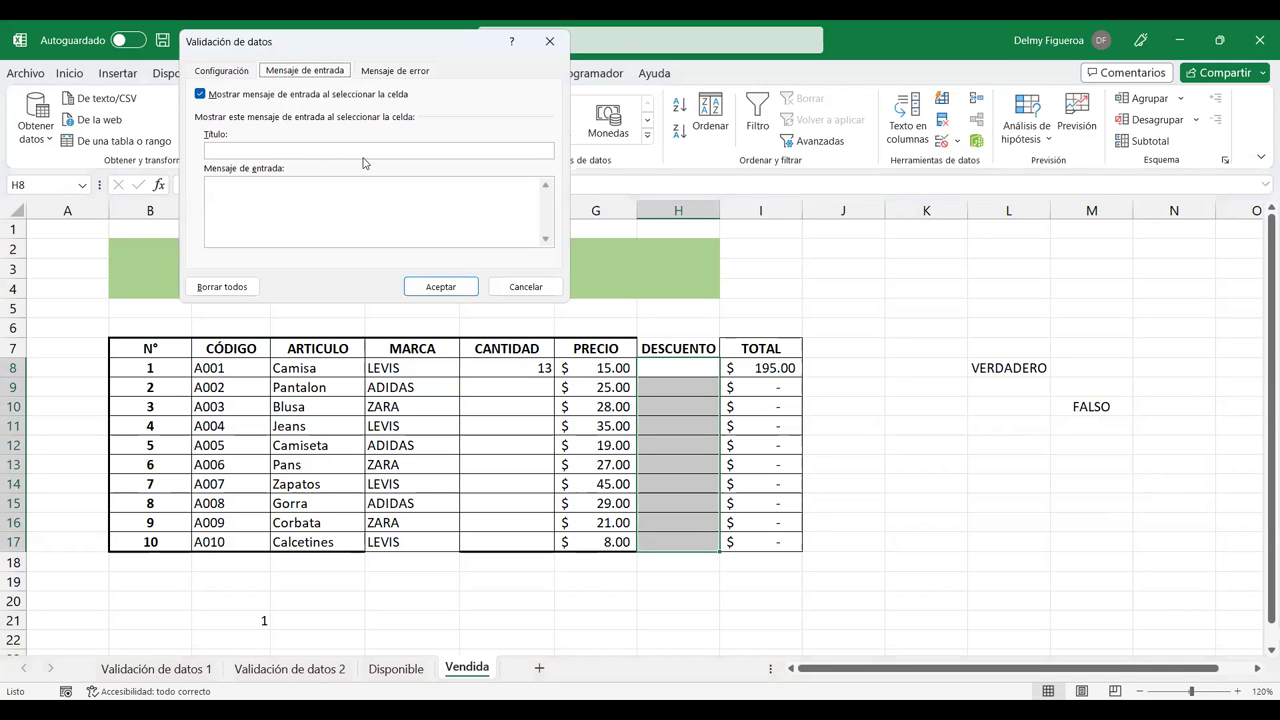
pyautogui.click(222, 72)
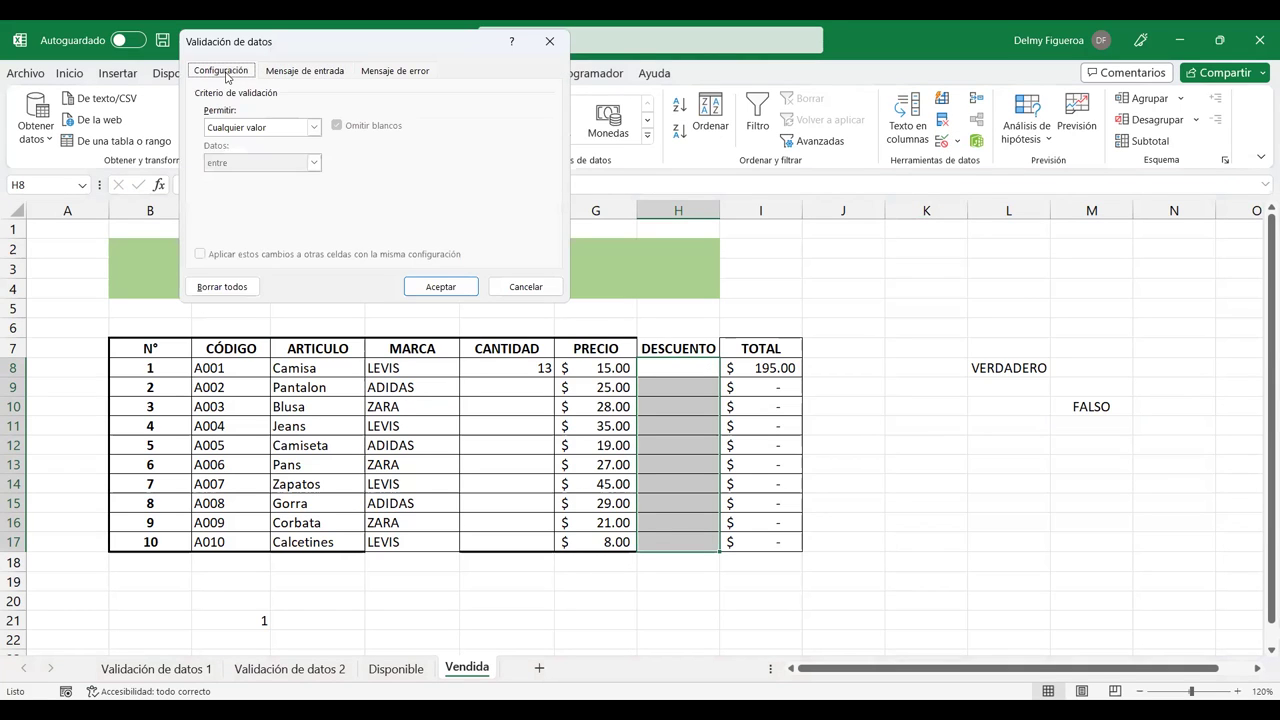
pyautogui.click(312, 128)
pyautogui.click(255, 222)
pyautogui.write('=O(E8="Adidas";E8="Zara")')
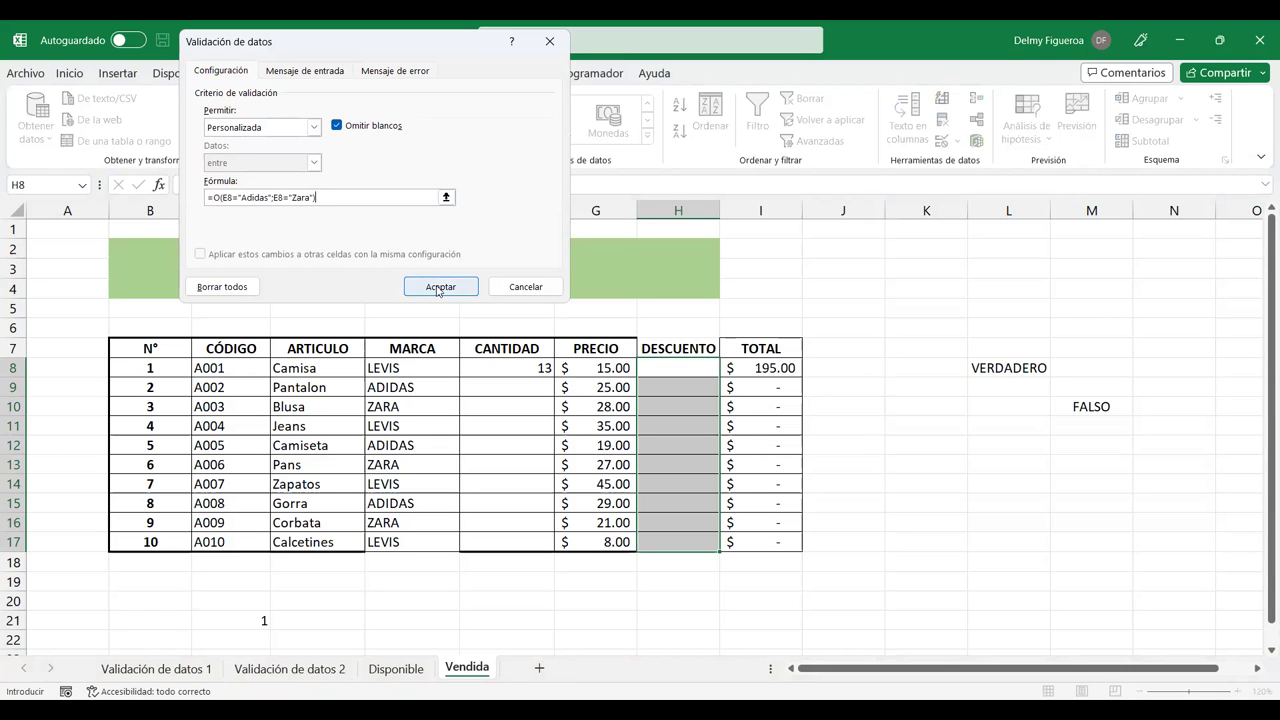
pyautogui.click(440, 287)
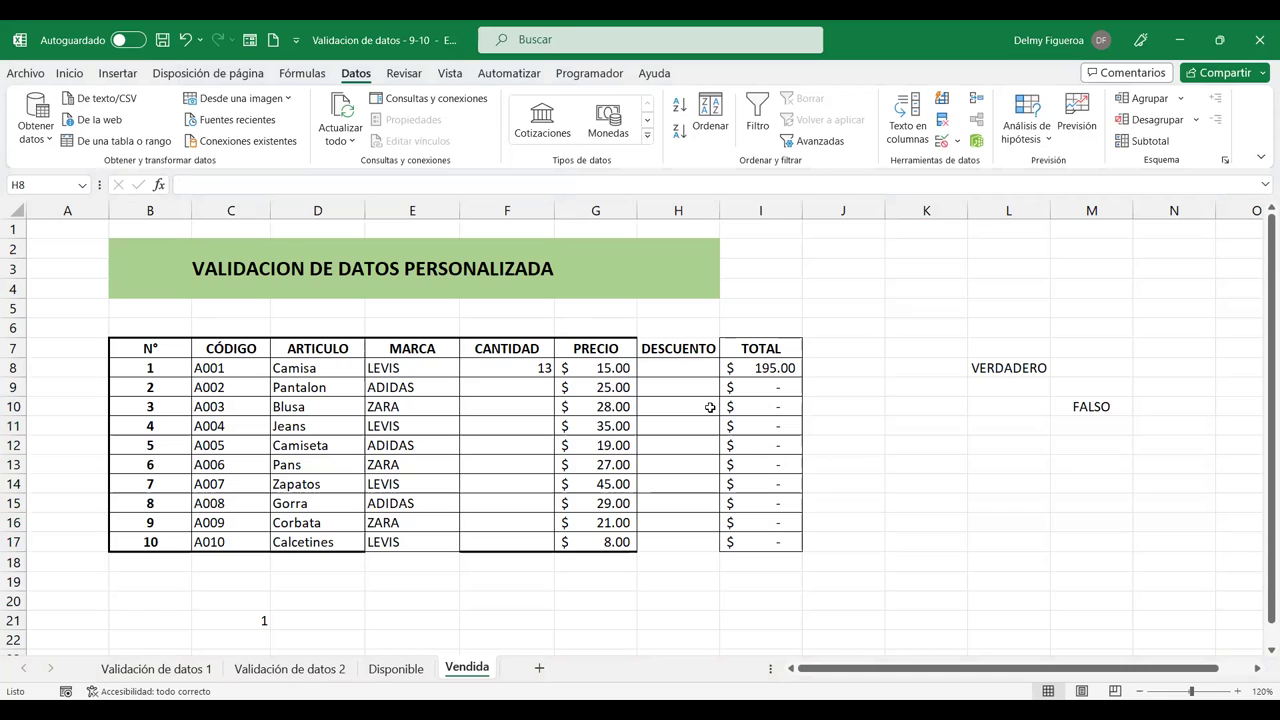
pyautogui.click(680, 364)
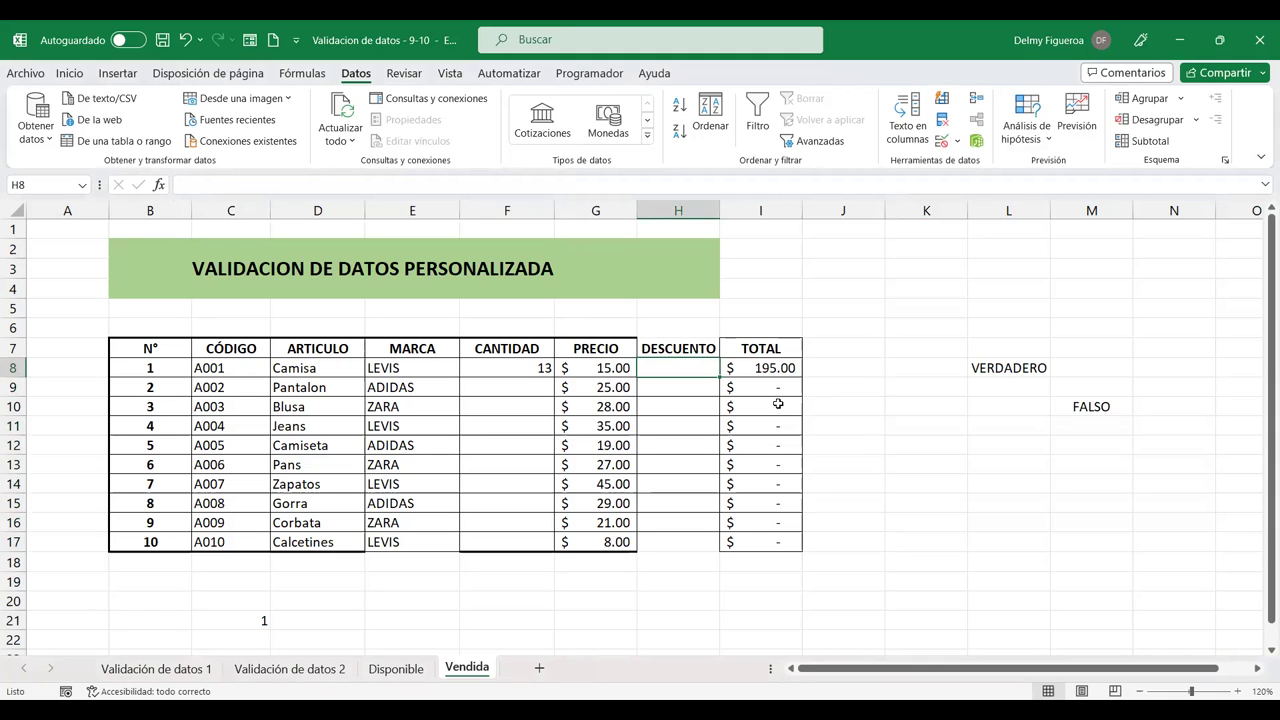
pyautogui.write('+')
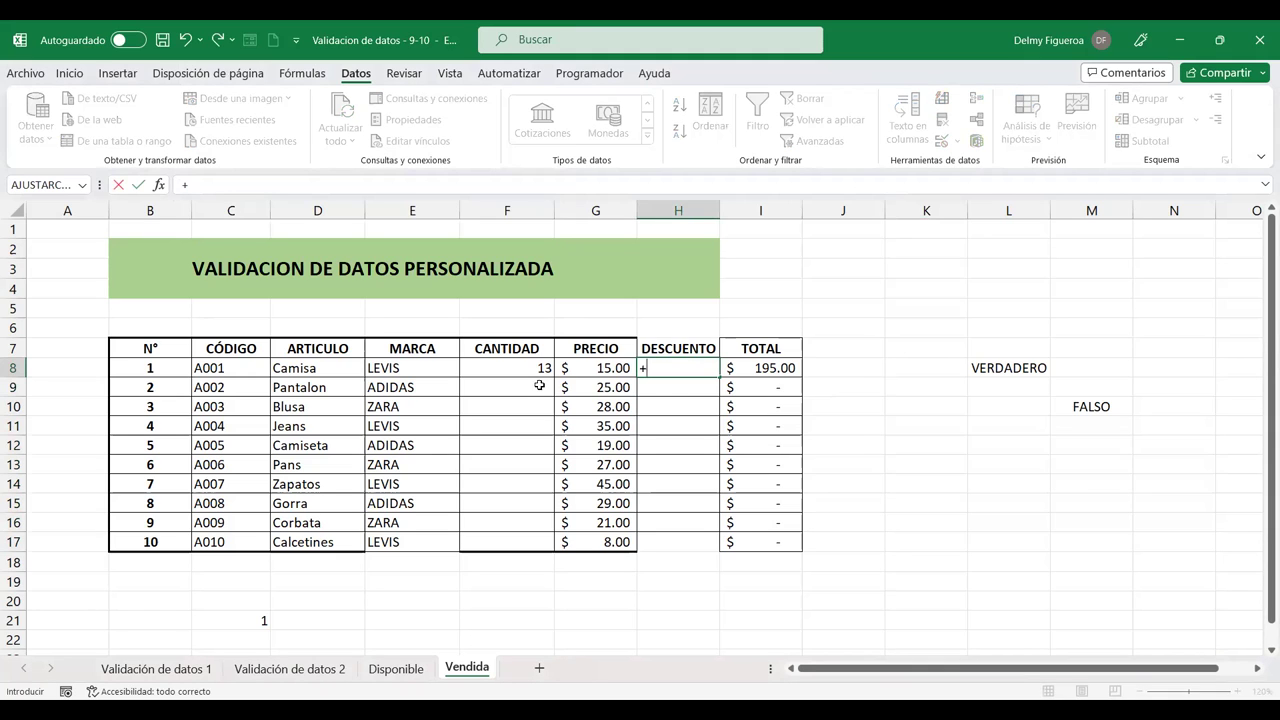
pyautogui.click(603, 368)
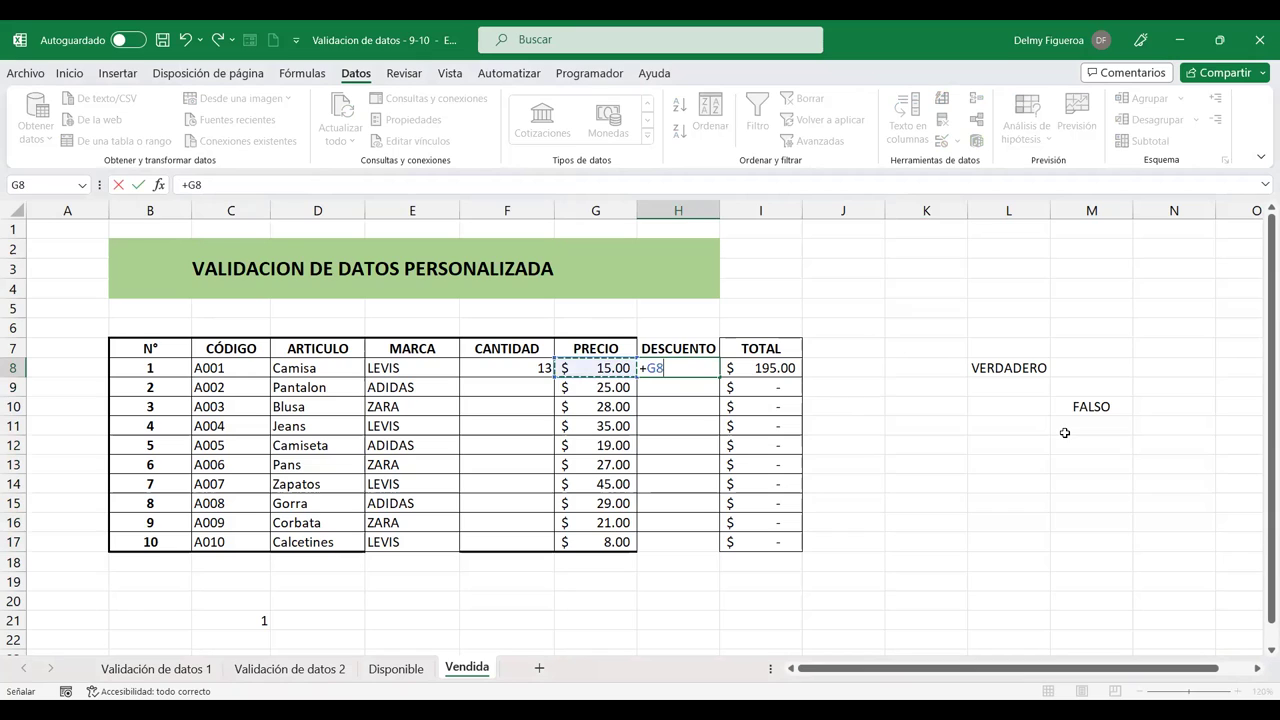
pyautogui.write('*15%')
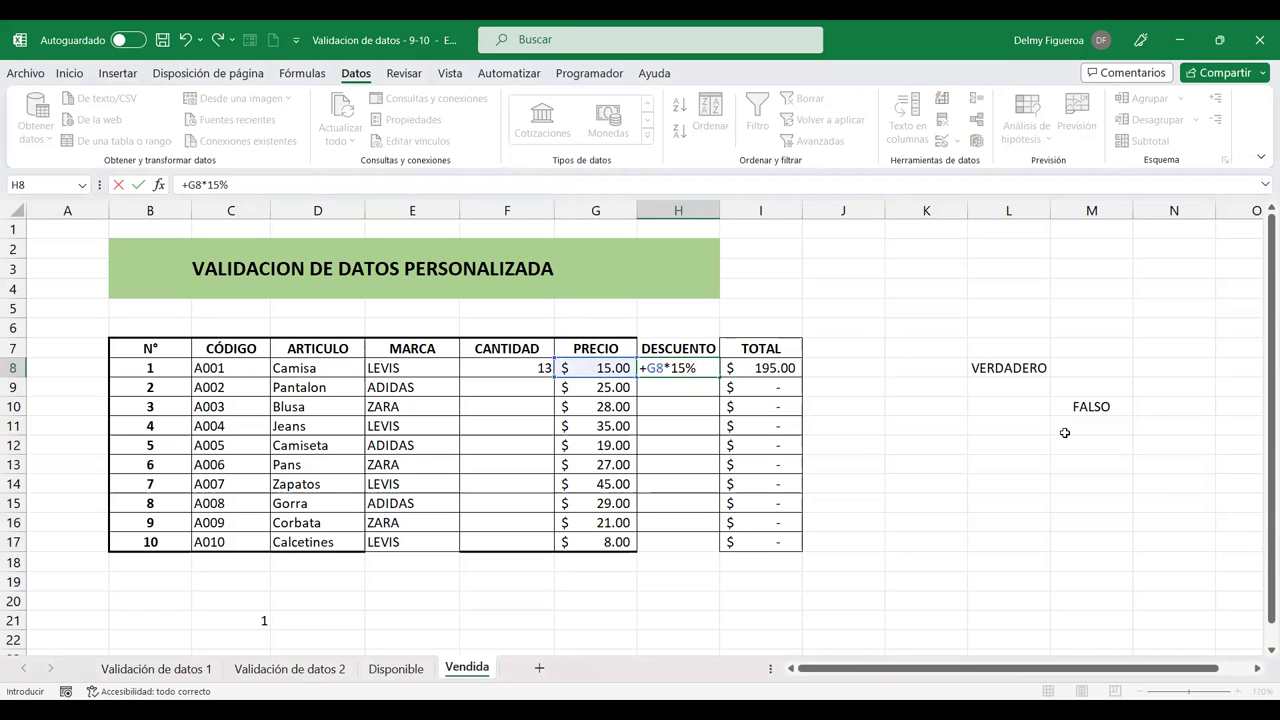
pyautogui.press('Return')
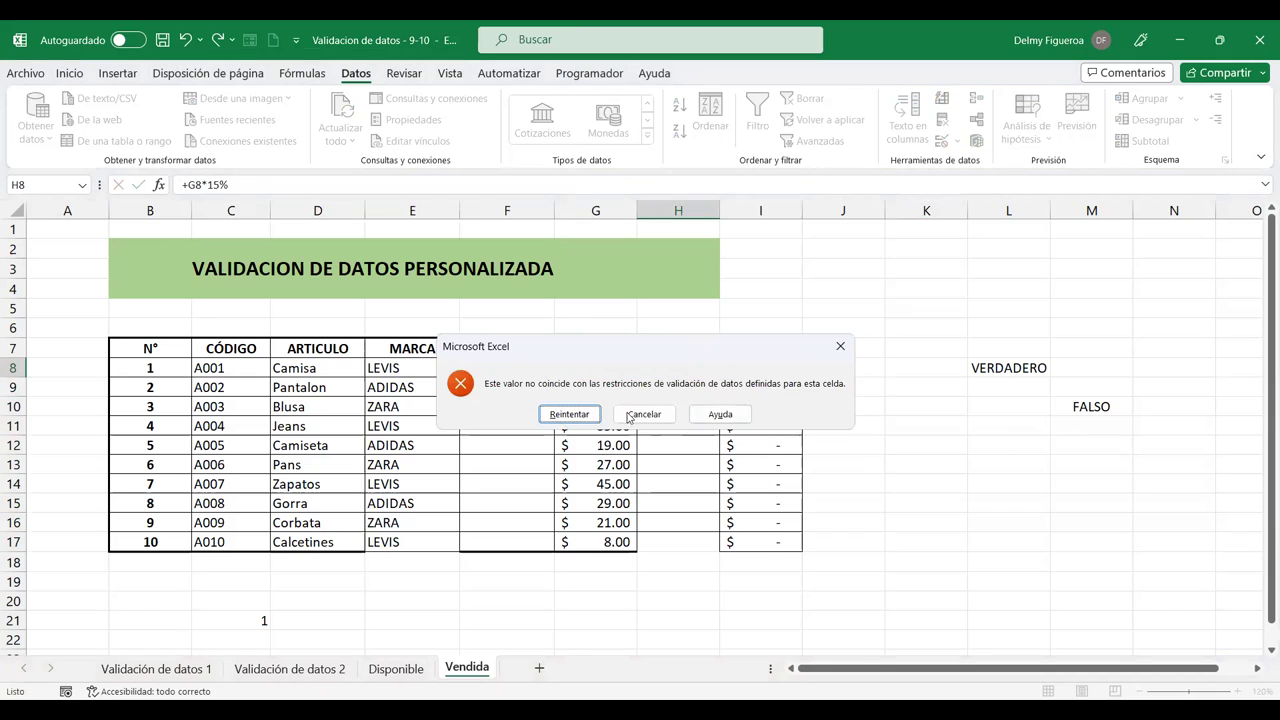
pyautogui.click(577, 412)
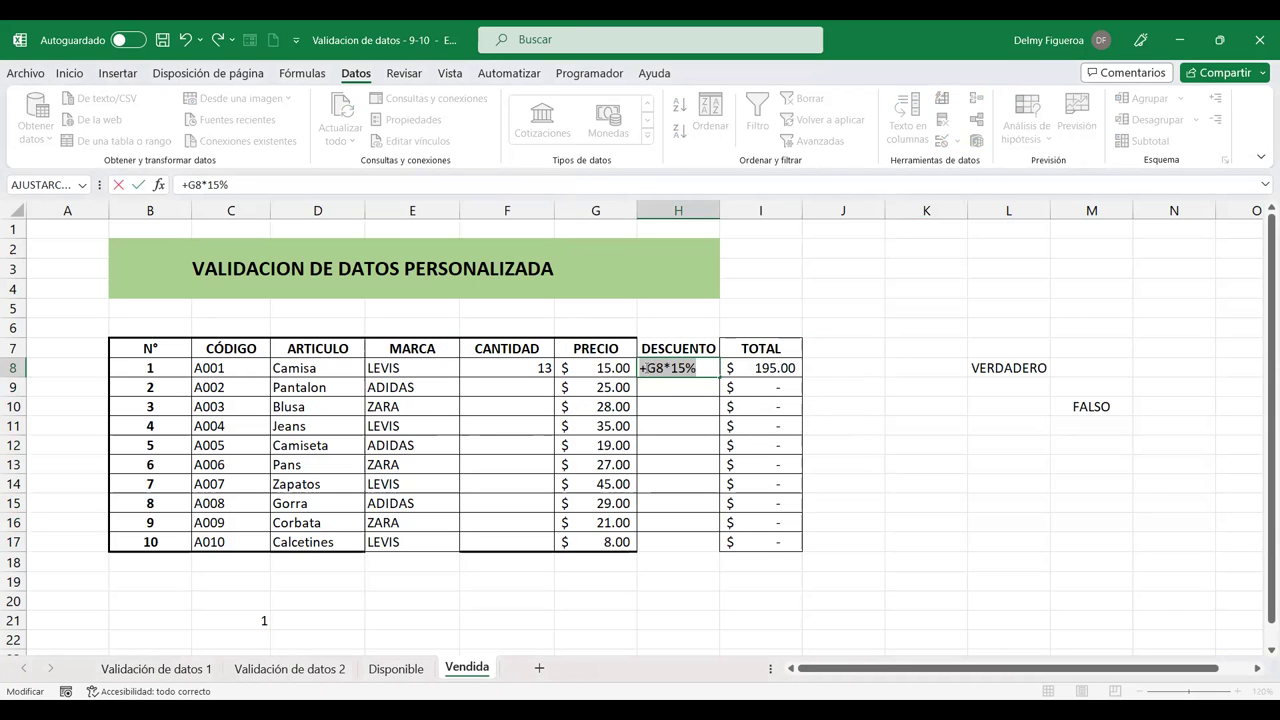
pyautogui.press('Escape')
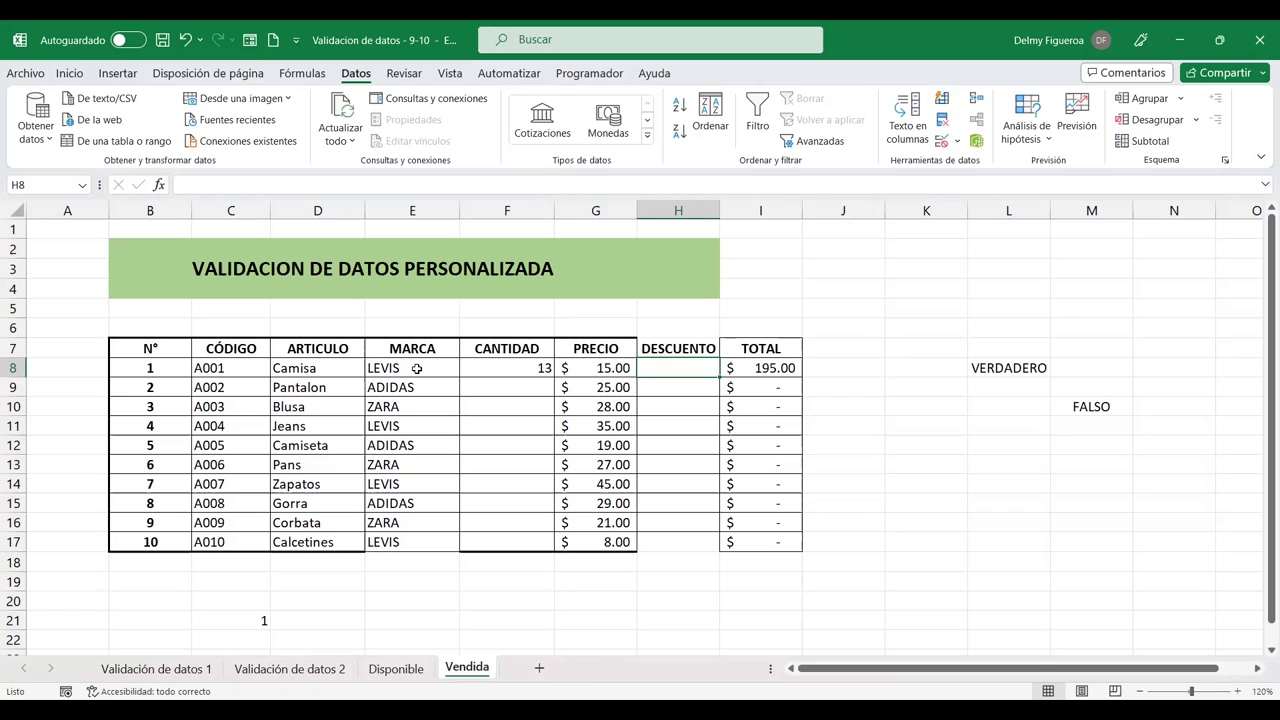
# Change row 8's brand in E8 to ADIDAS
pyautogui.click(417, 368)
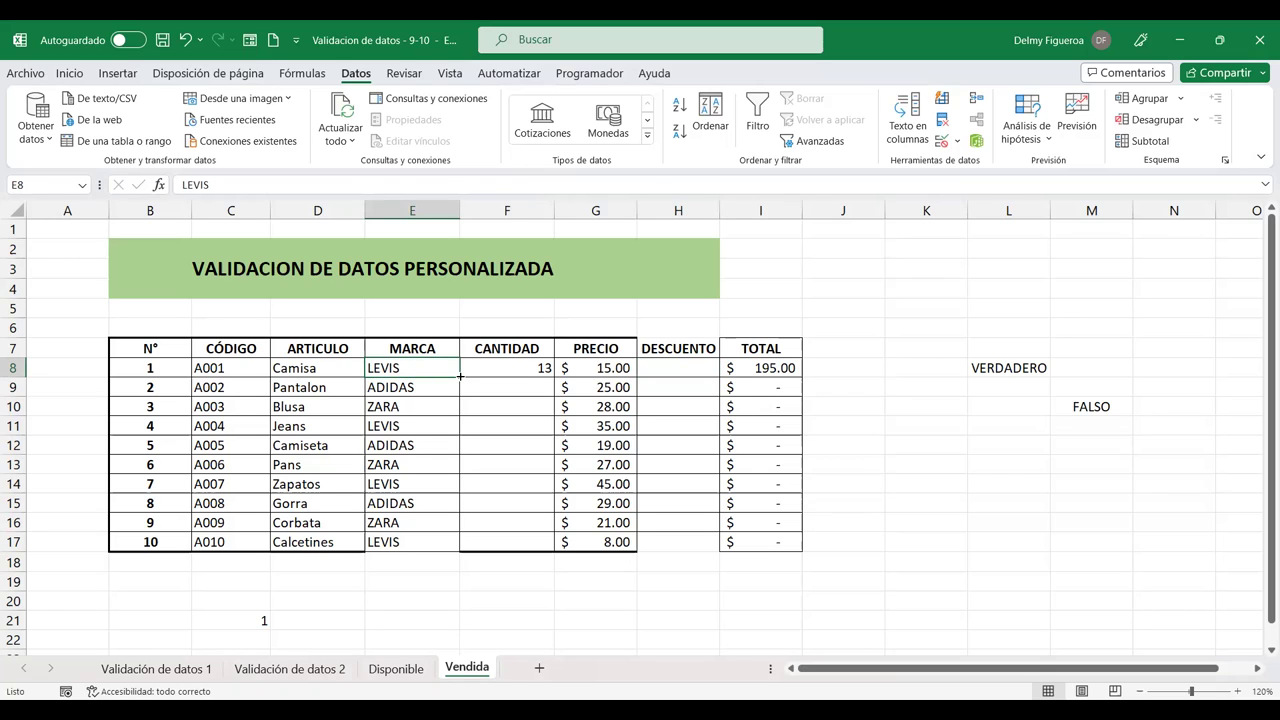
pyautogui.write('ADIDAS')
pyautogui.press('Return')
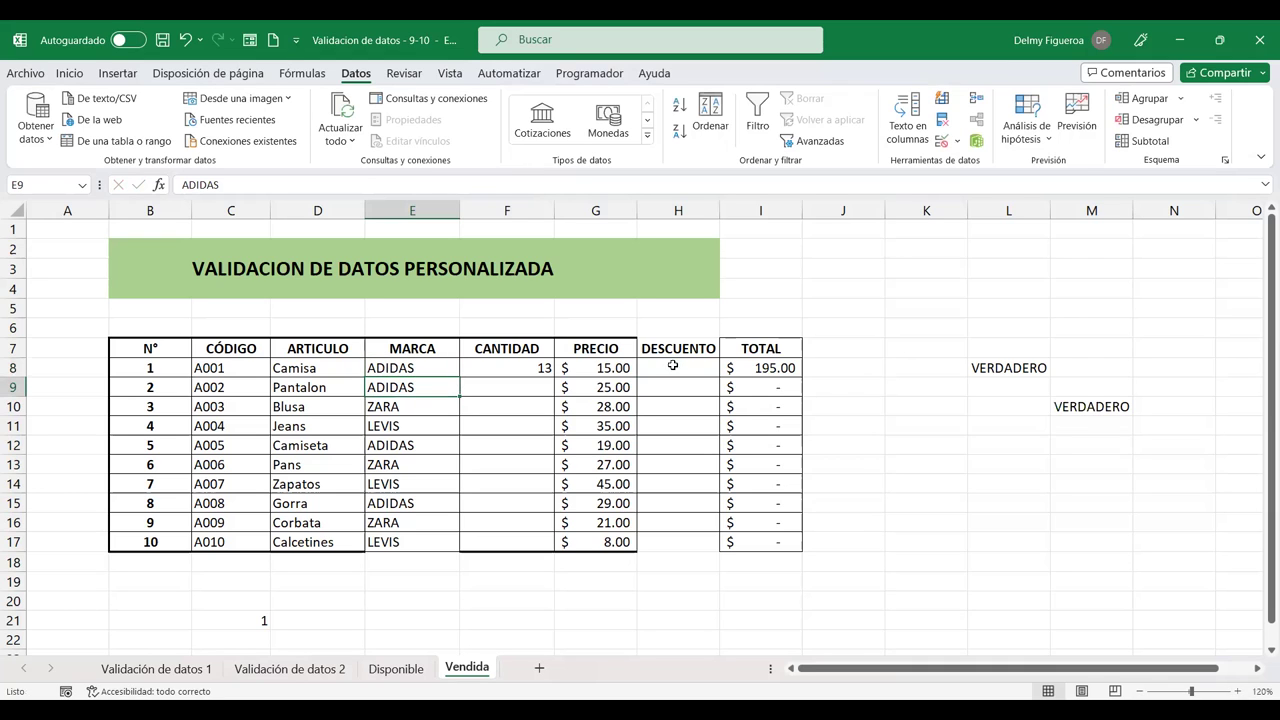
# Enter a 15% price discount formula in H8, which shows $2.25
pyautogui.click(673, 366)
pyautogui.write('+')
pyautogui.press('Left')
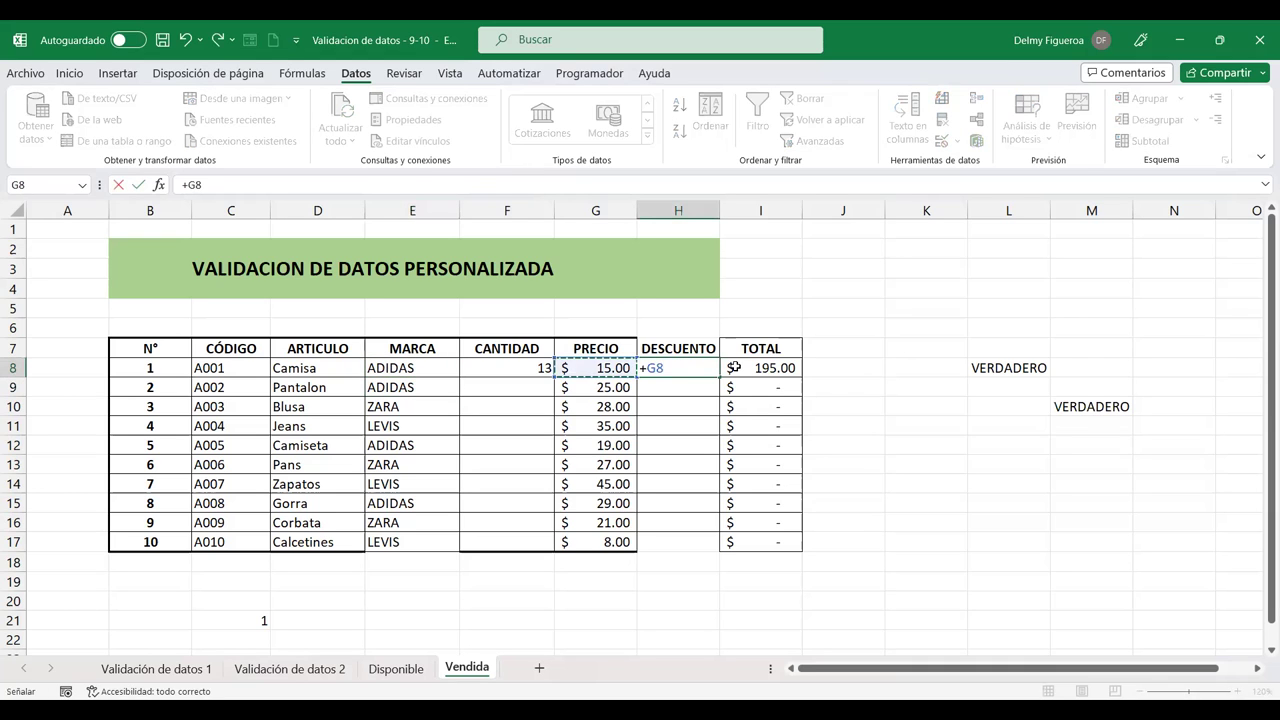
pyautogui.write('*')
pyautogui.press('Left')
pyautogui.press('Left')
pyautogui.press('Tab')
pyautogui.write('%')
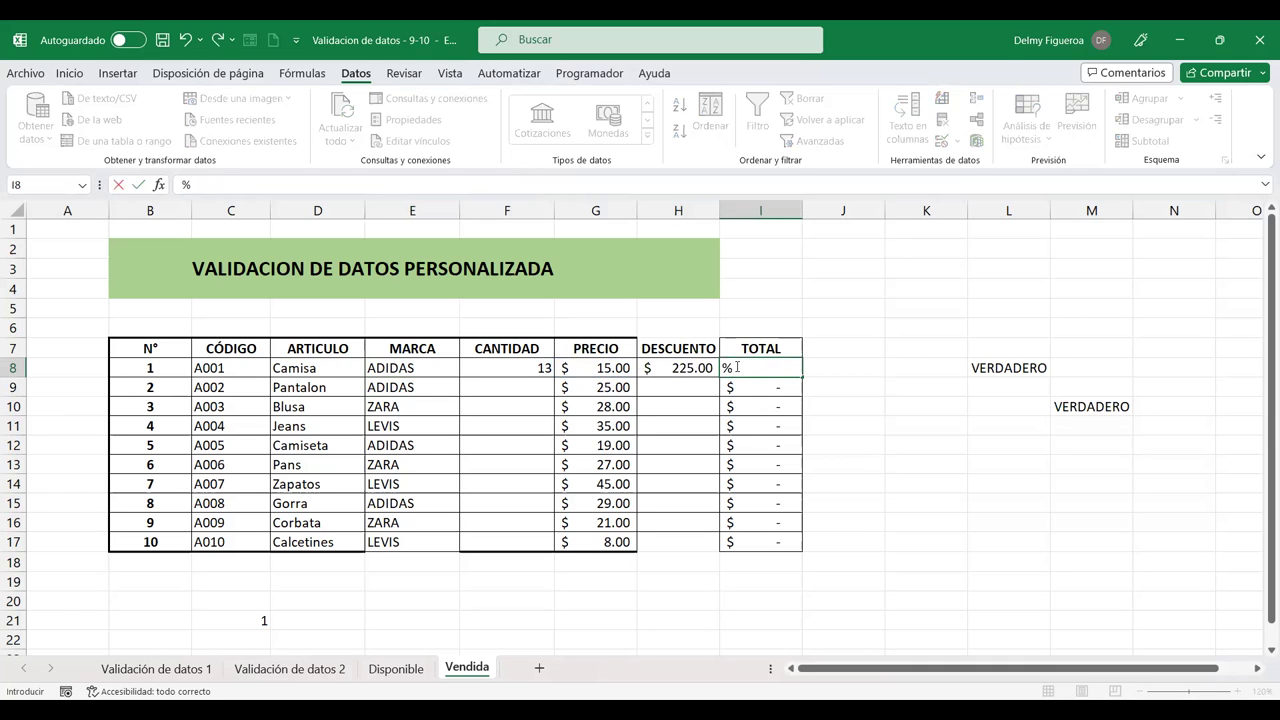
pyautogui.press('Escape')
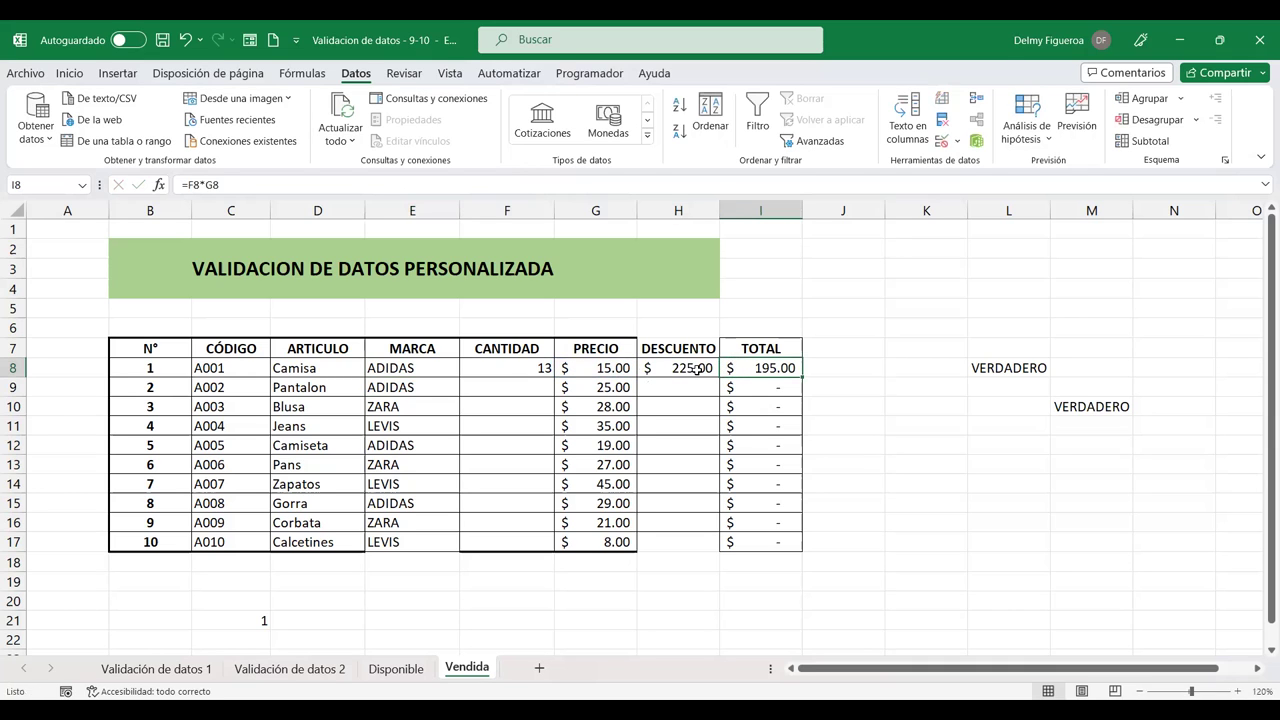
pyautogui.click(695, 368)
pyautogui.doubleClick(695, 368)
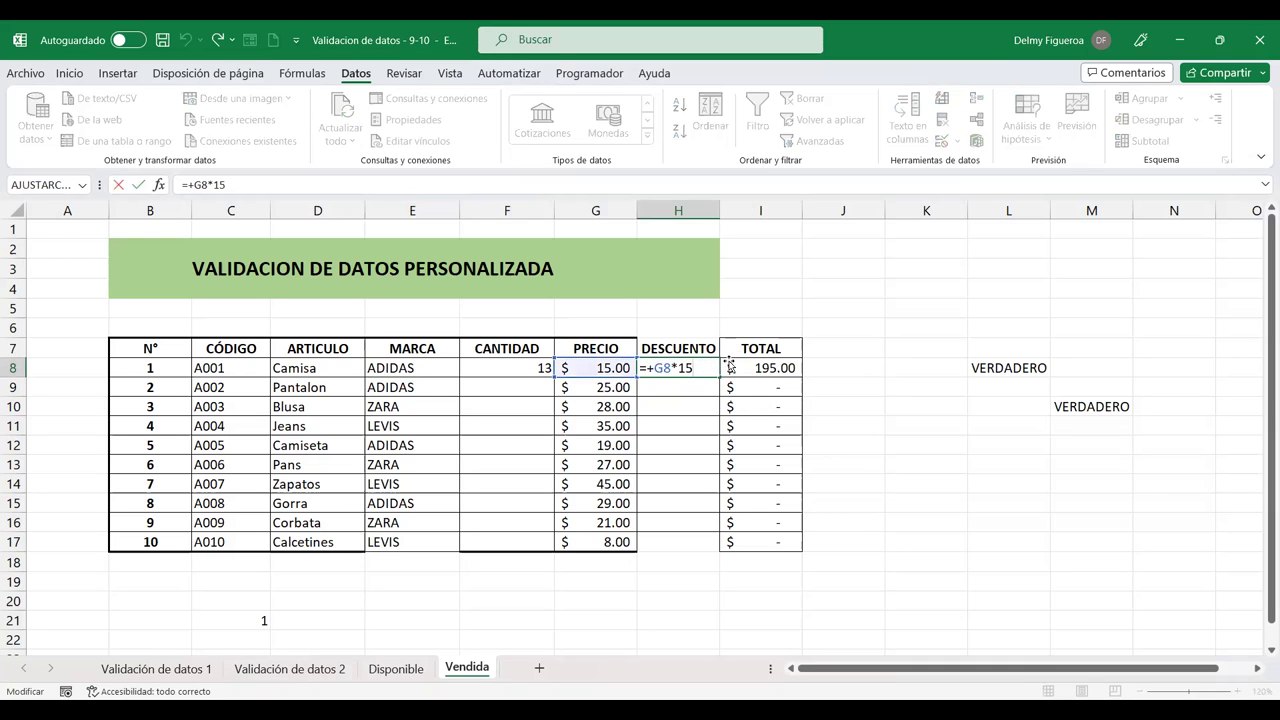
pyautogui.write('%')
pyautogui.press('Return')
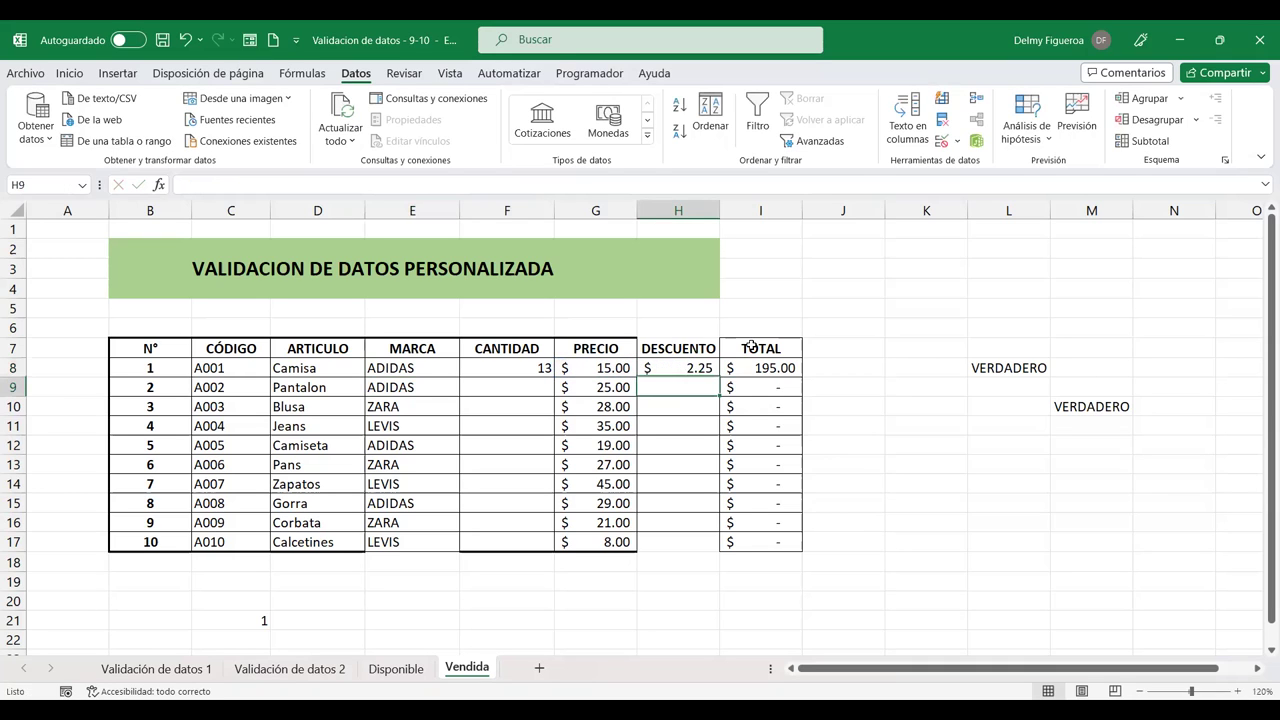
pyautogui.click(420, 366)
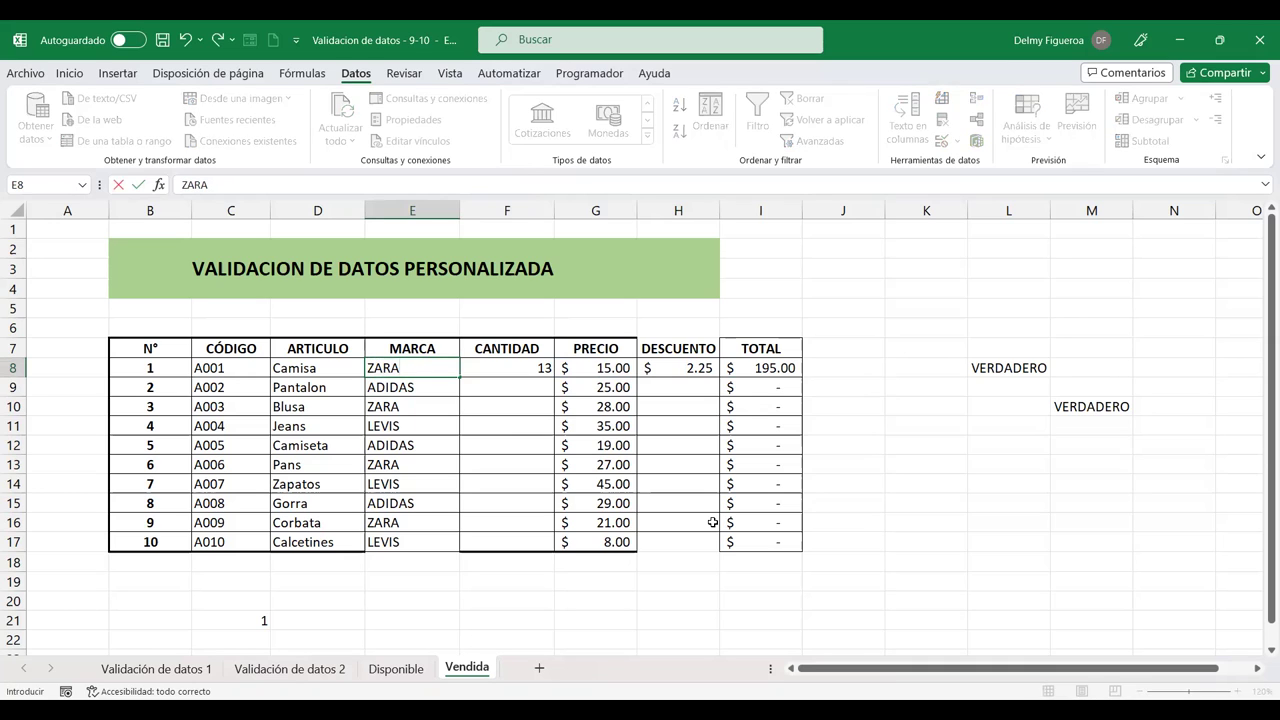
# Confirm ZARA, then change row 8's brand back to LEVIS
pyautogui.press('Return')
pyautogui.press('Up')
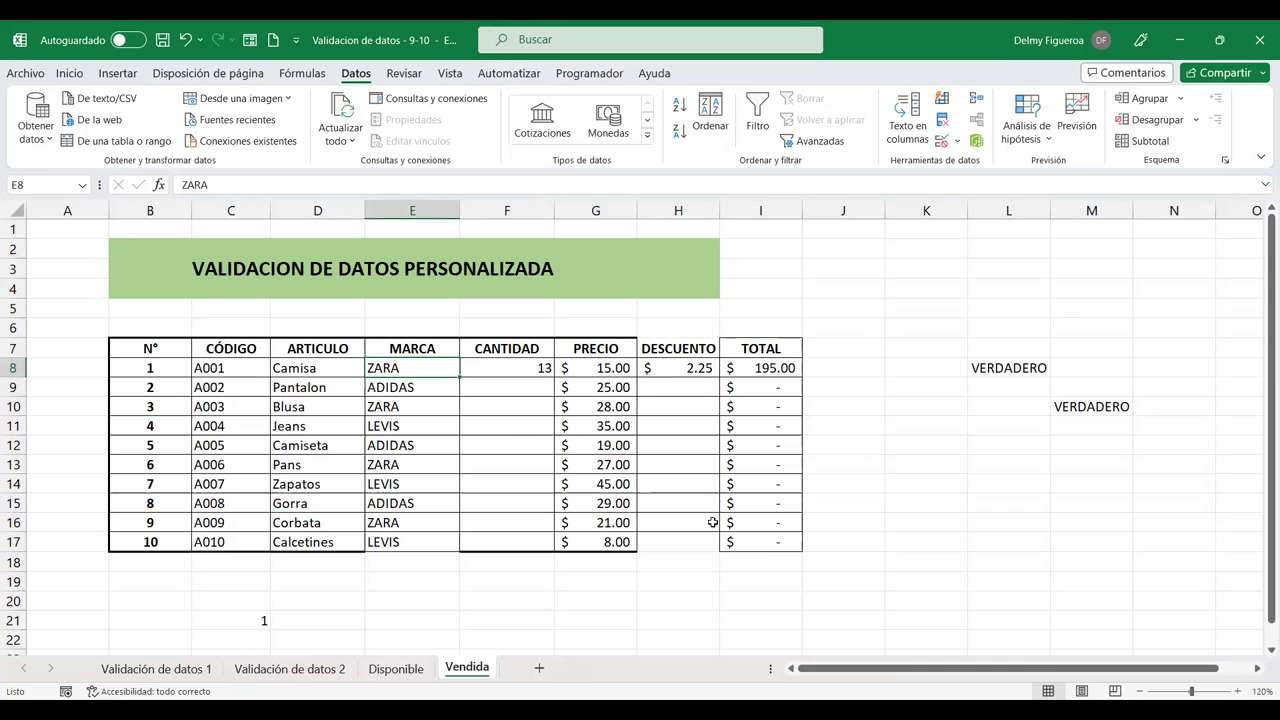
pyautogui.write('LEVIS')
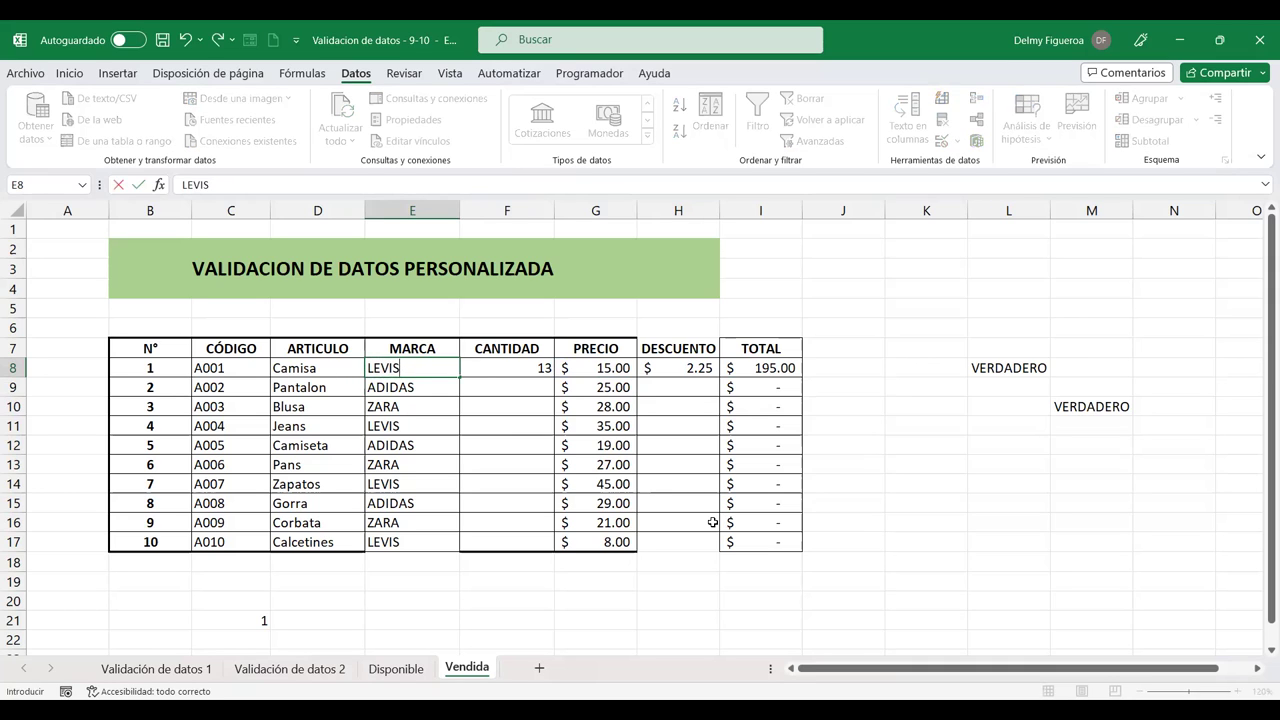
pyautogui.press('Return')
pyautogui.press('Up')
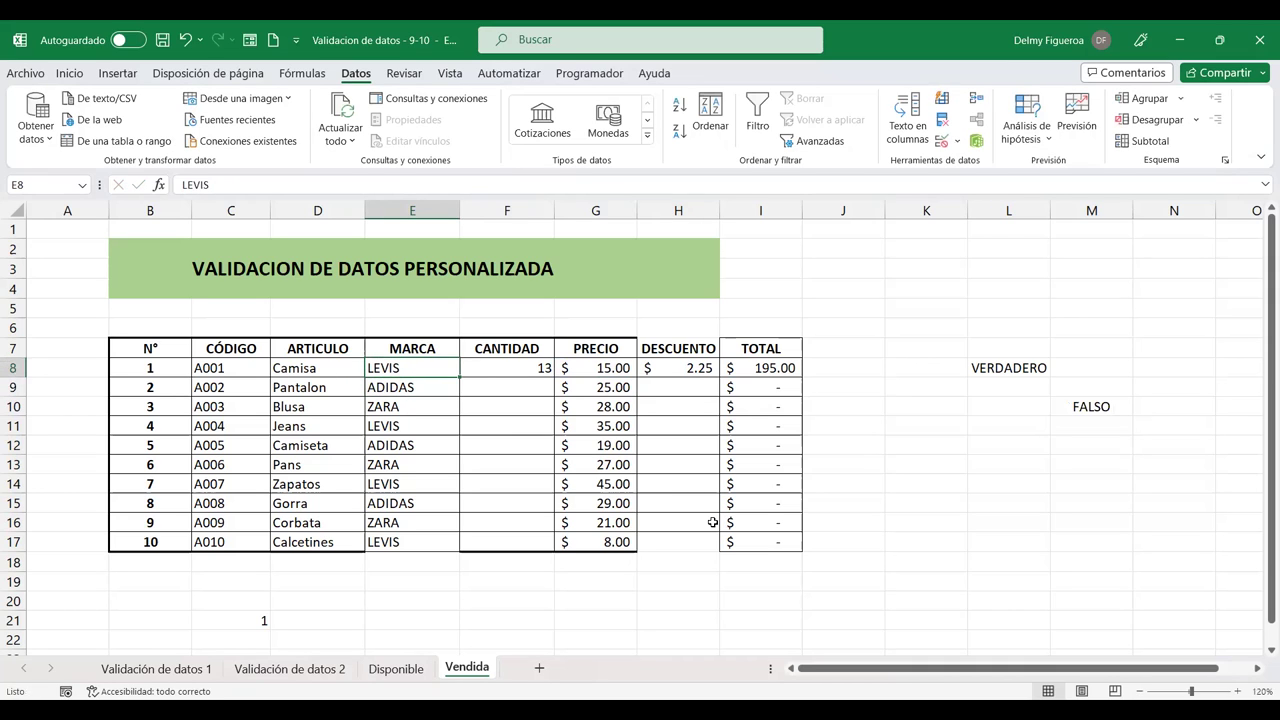
pyautogui.press('Right')
pyautogui.press('Right')
pyautogui.press('Right')
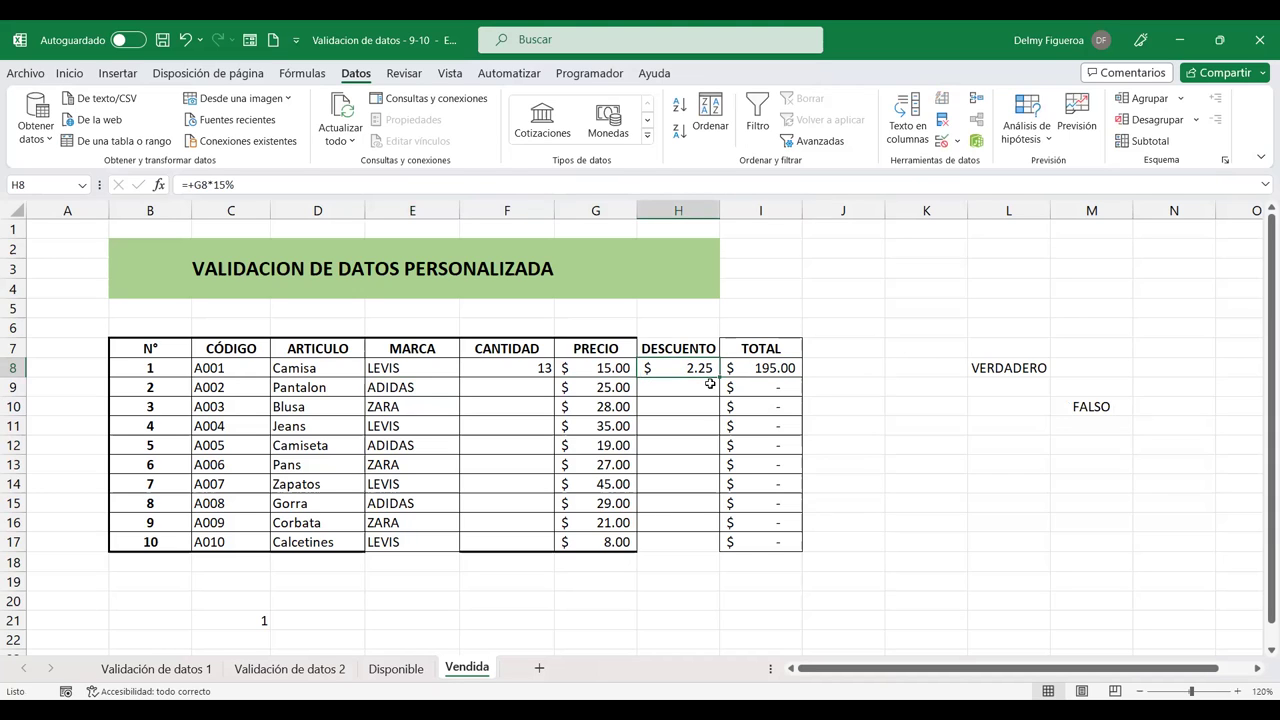
# Fill H8's discount formula down the column, check it, then clear H8:H18
pyautogui.moveTo(718, 377); pyautogui.dragTo(700, 545)
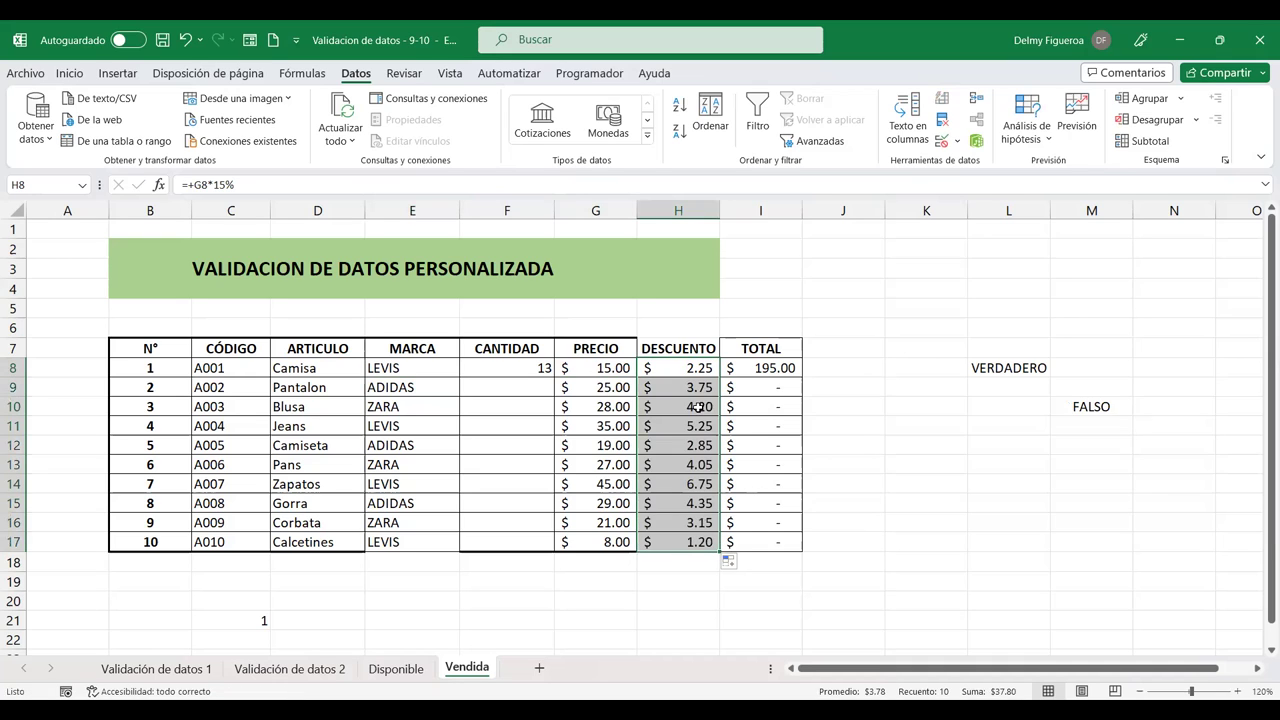
pyautogui.click(686, 374)
pyautogui.click(690, 388)
pyautogui.click(692, 442)
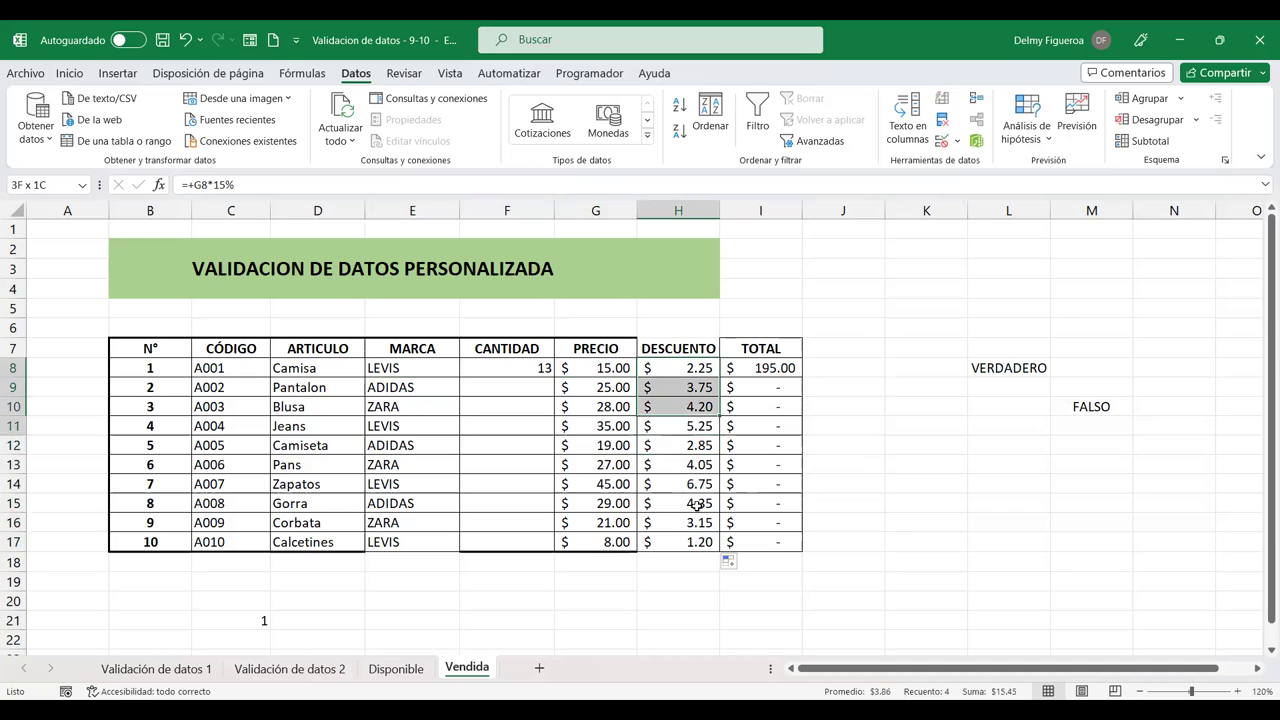
pyautogui.moveTo(698, 368); pyautogui.dragTo(690, 562)
pyautogui.press('Delete')
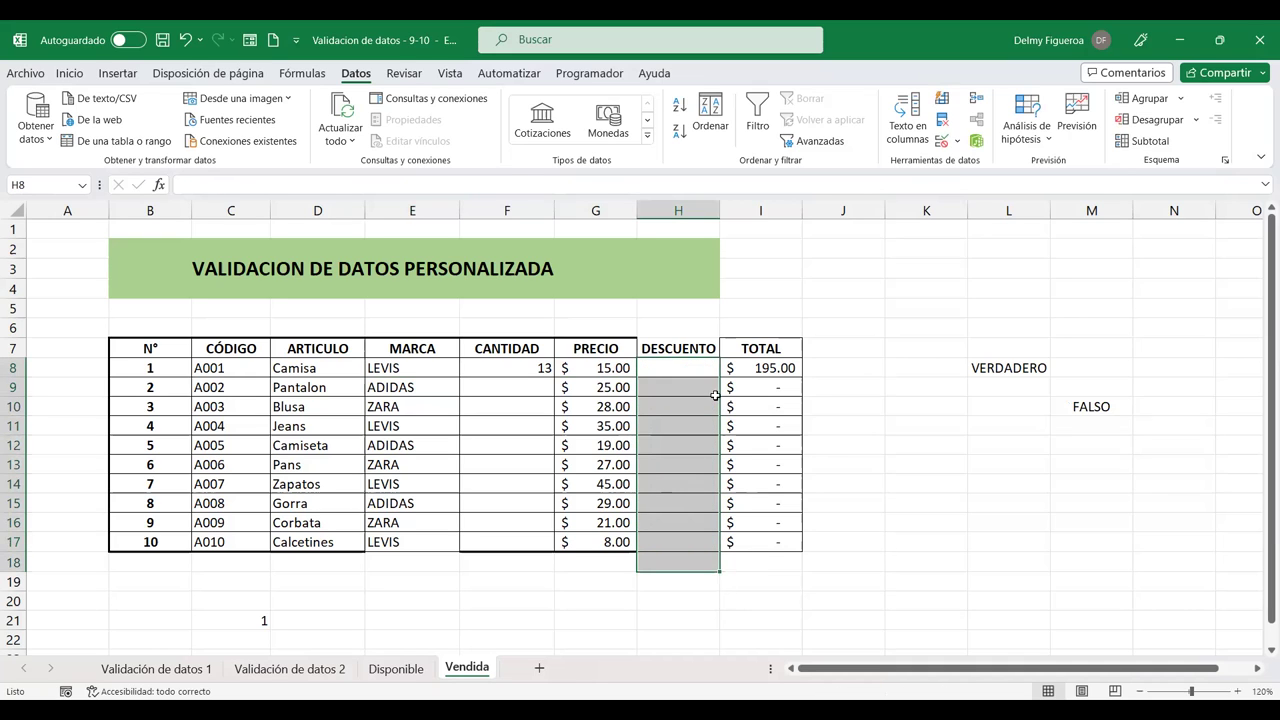
# Try a 25 discount for the LEVIS row in H11 and cancel the validation error
pyautogui.click(705, 370)
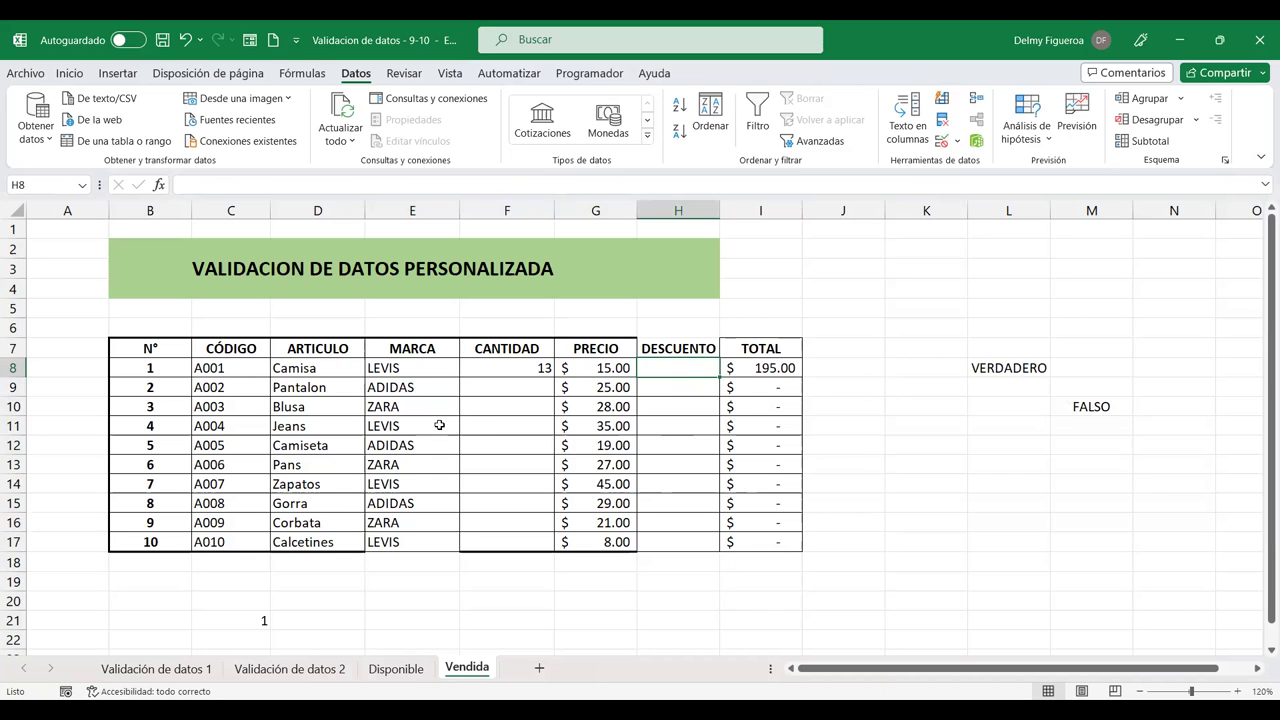
pyautogui.click(688, 428)
pyautogui.write('2')
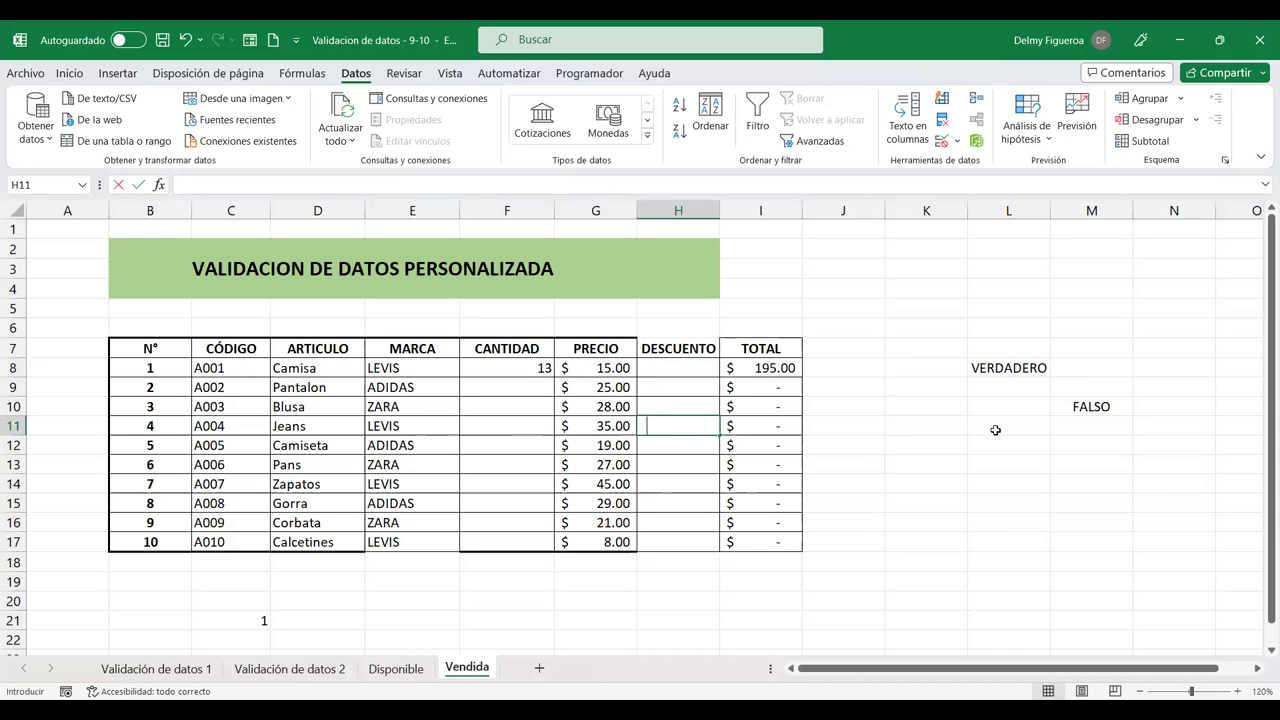
pyautogui.write('5')
pyautogui.press('Return')
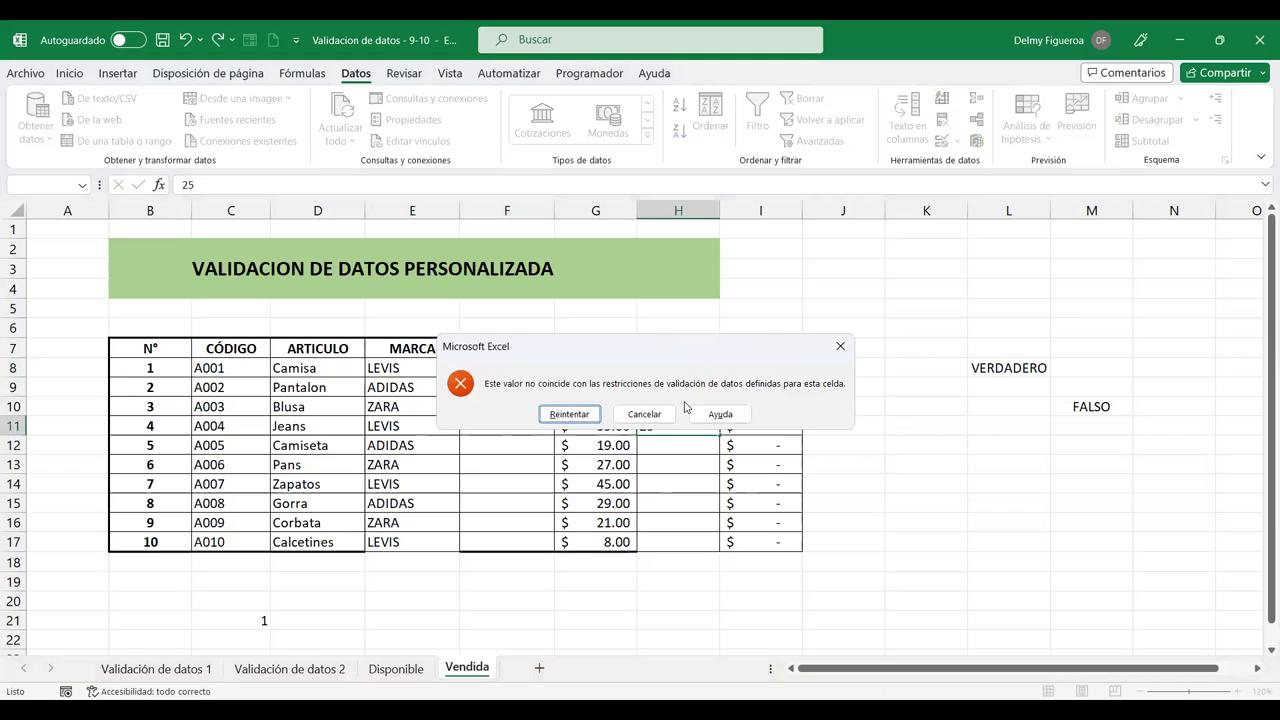
pyautogui.click(655, 414)
# Enter a 30 discount for the ZARA row in H10
pyautogui.click(677, 401)
pyautogui.write('3')
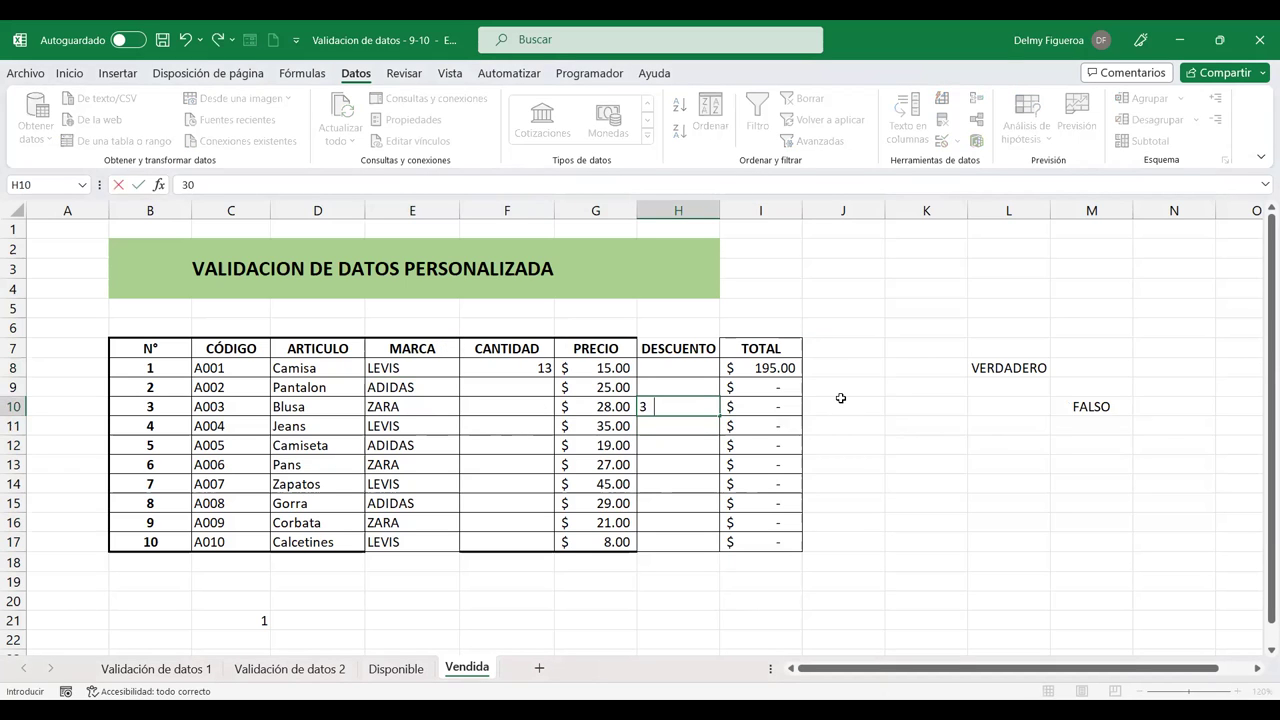
pyautogui.write('$ 30.00')
pyautogui.press('Return')
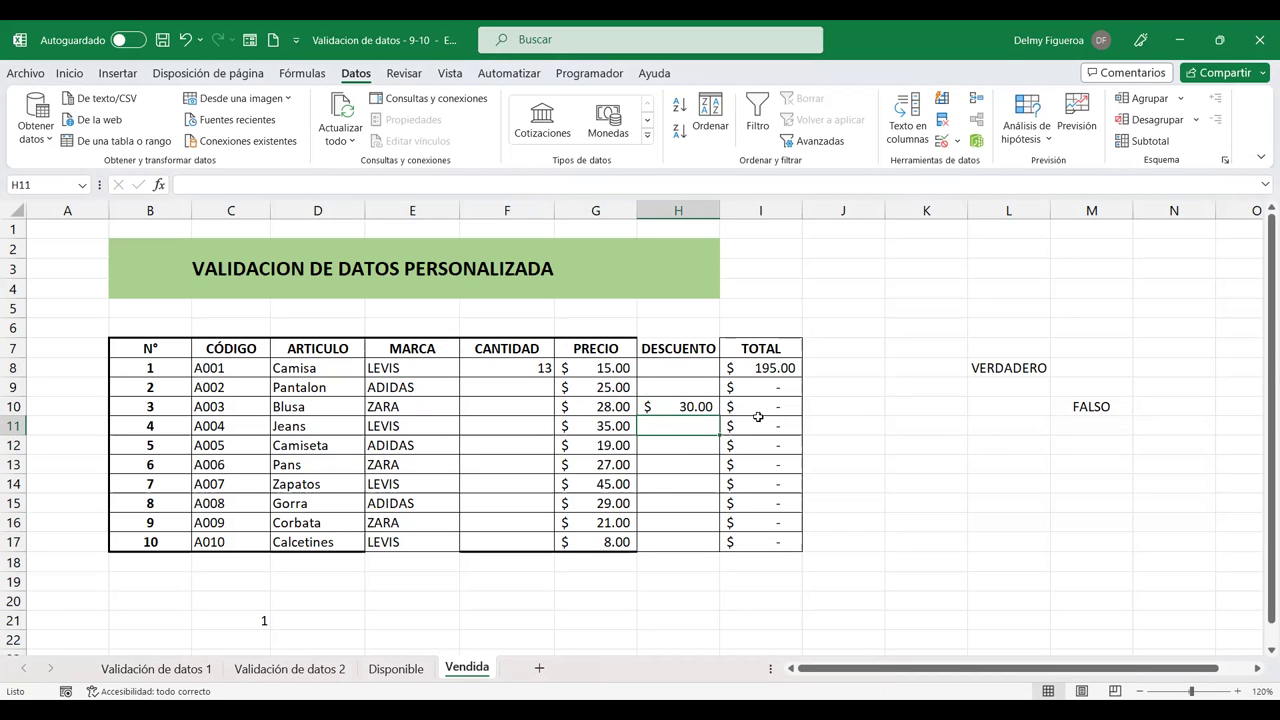